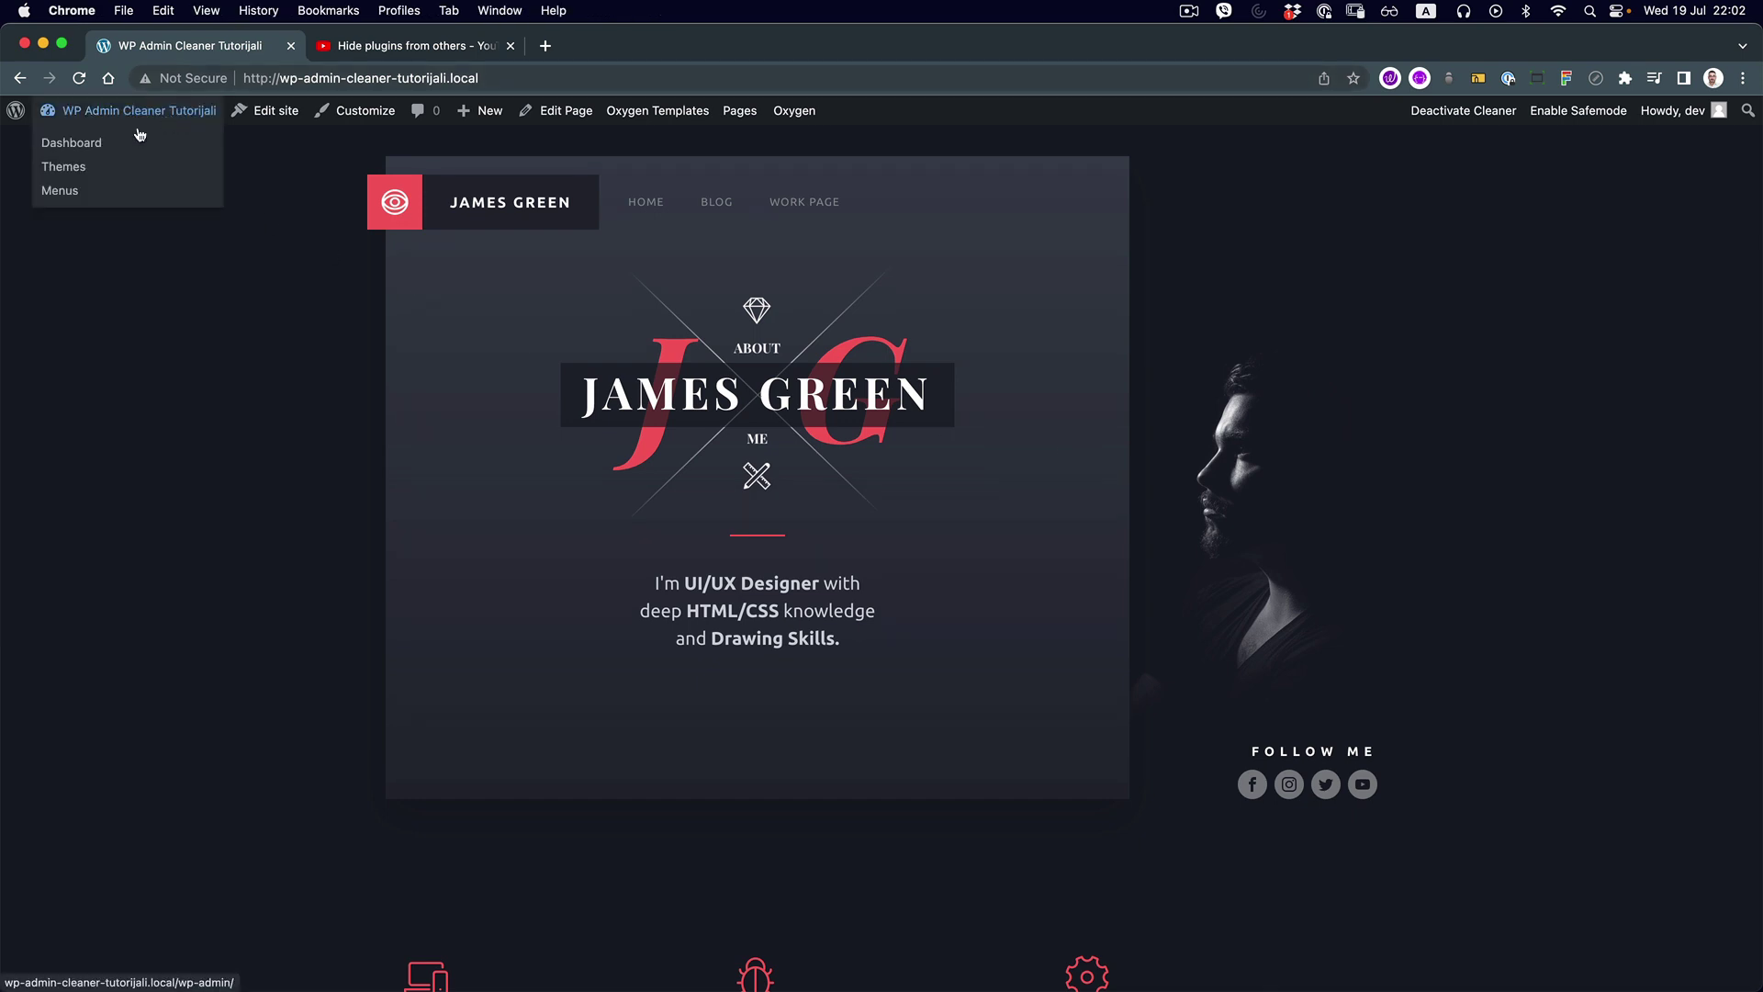
Start a new WordPress page titled 'Dashboard page'
{"action": "left_click", "coordinate": [97, 145]}
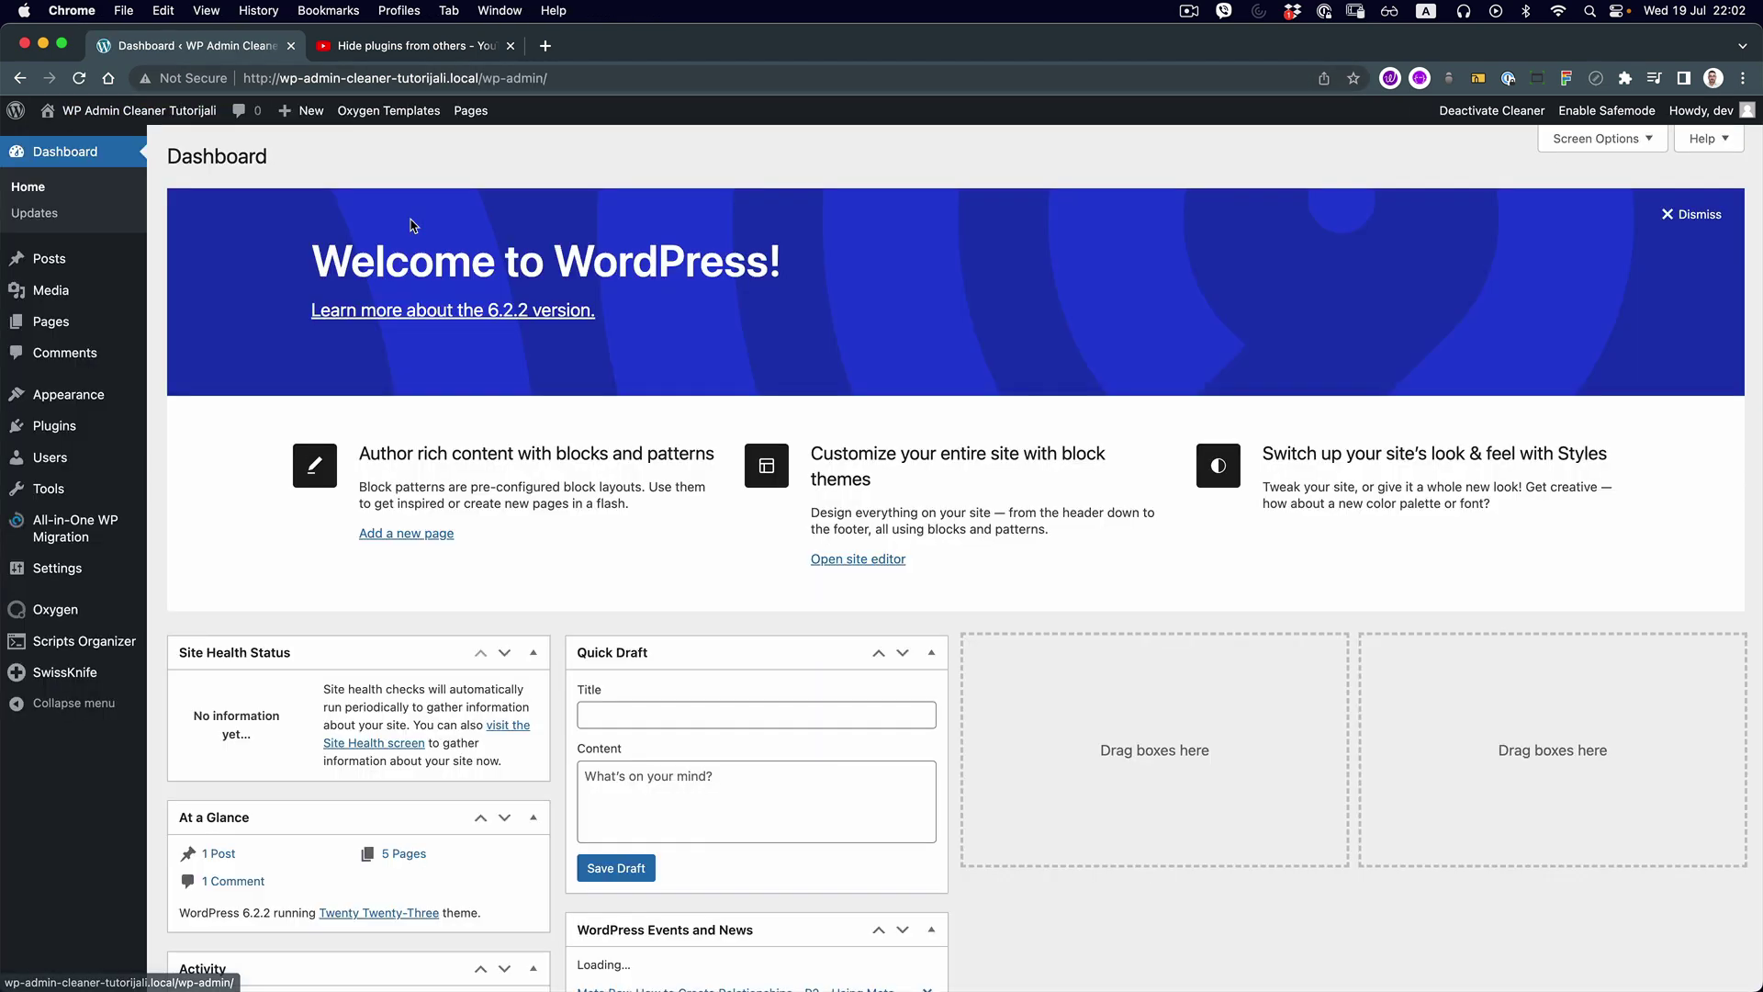
{"action": "left_click", "coordinate": [50, 322]}
{"action": "left_click", "coordinate": [253, 164]}
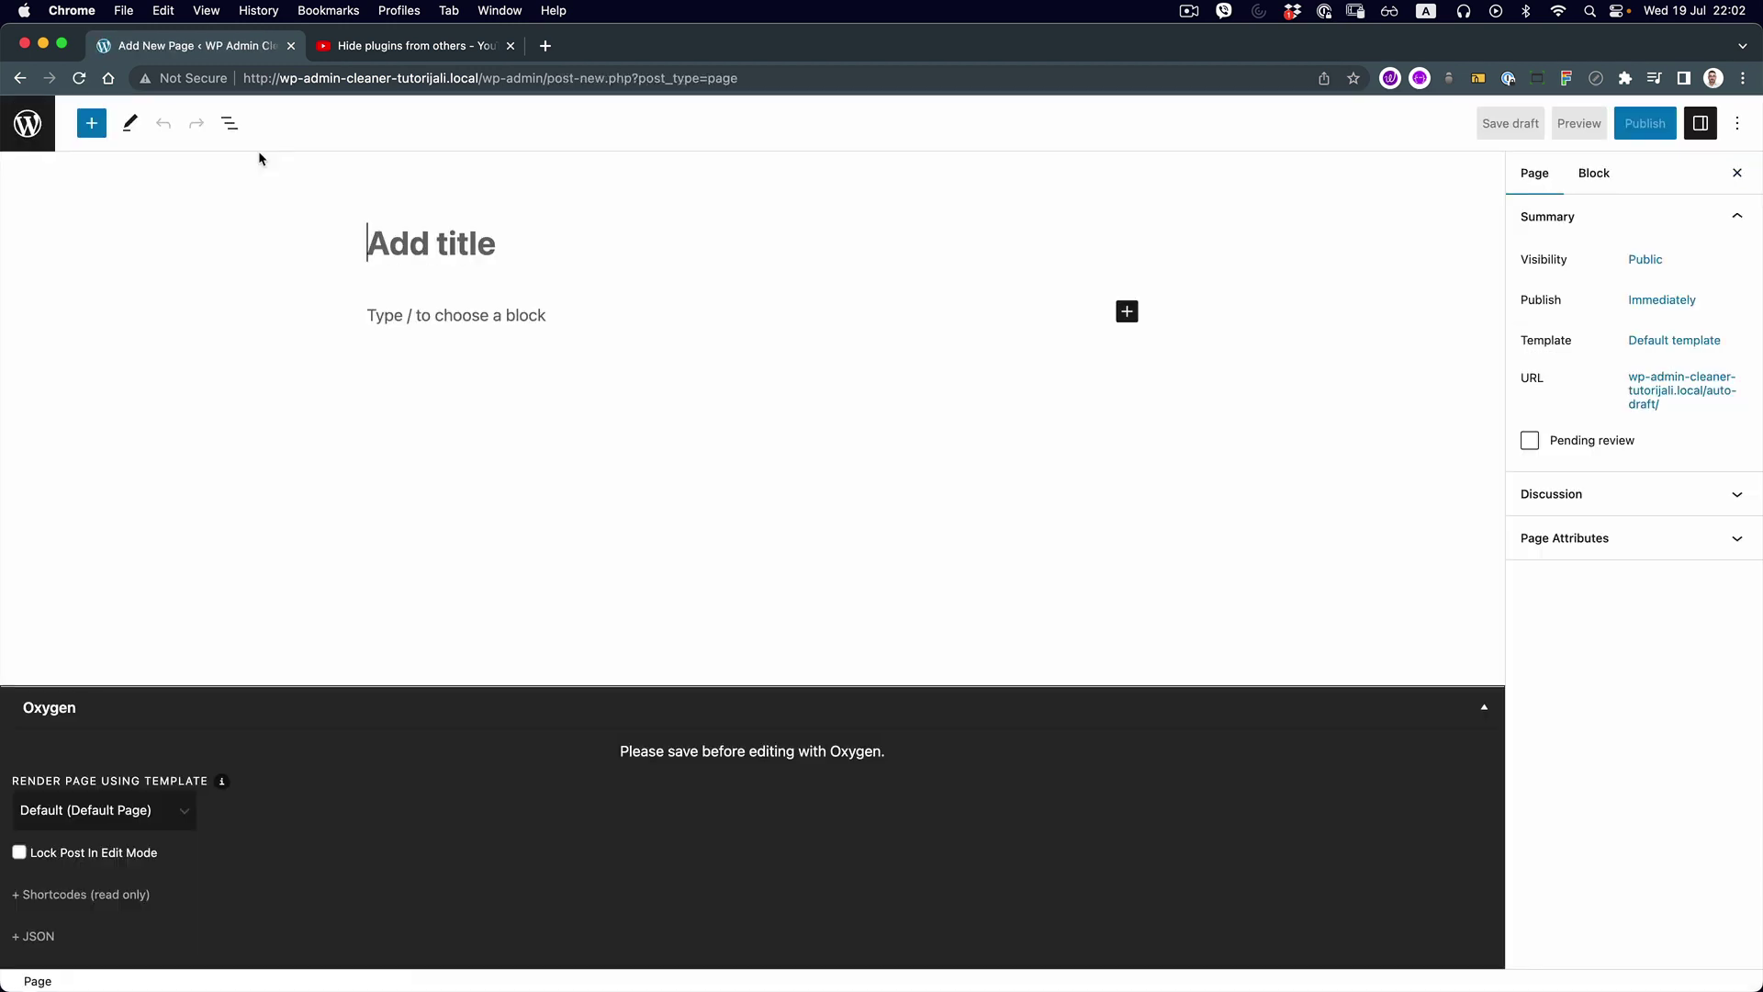
{"action": "type", "text": "Dashb"}
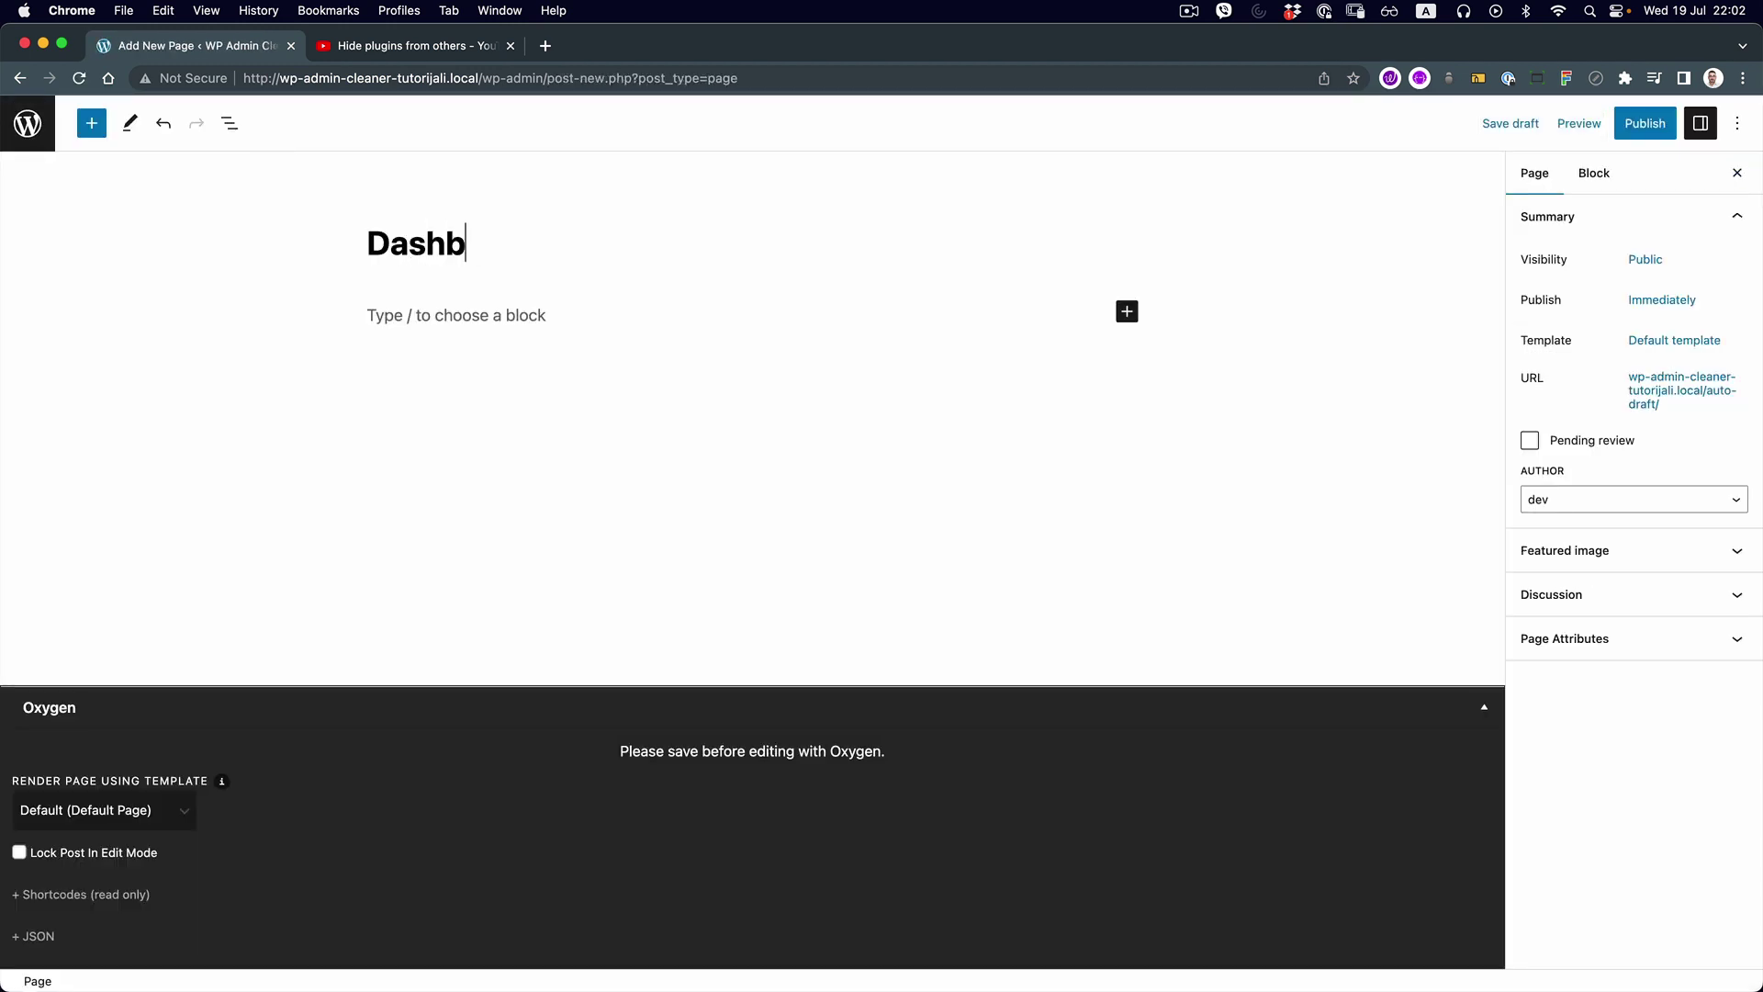
{"action": "type", "text": "oard page"}
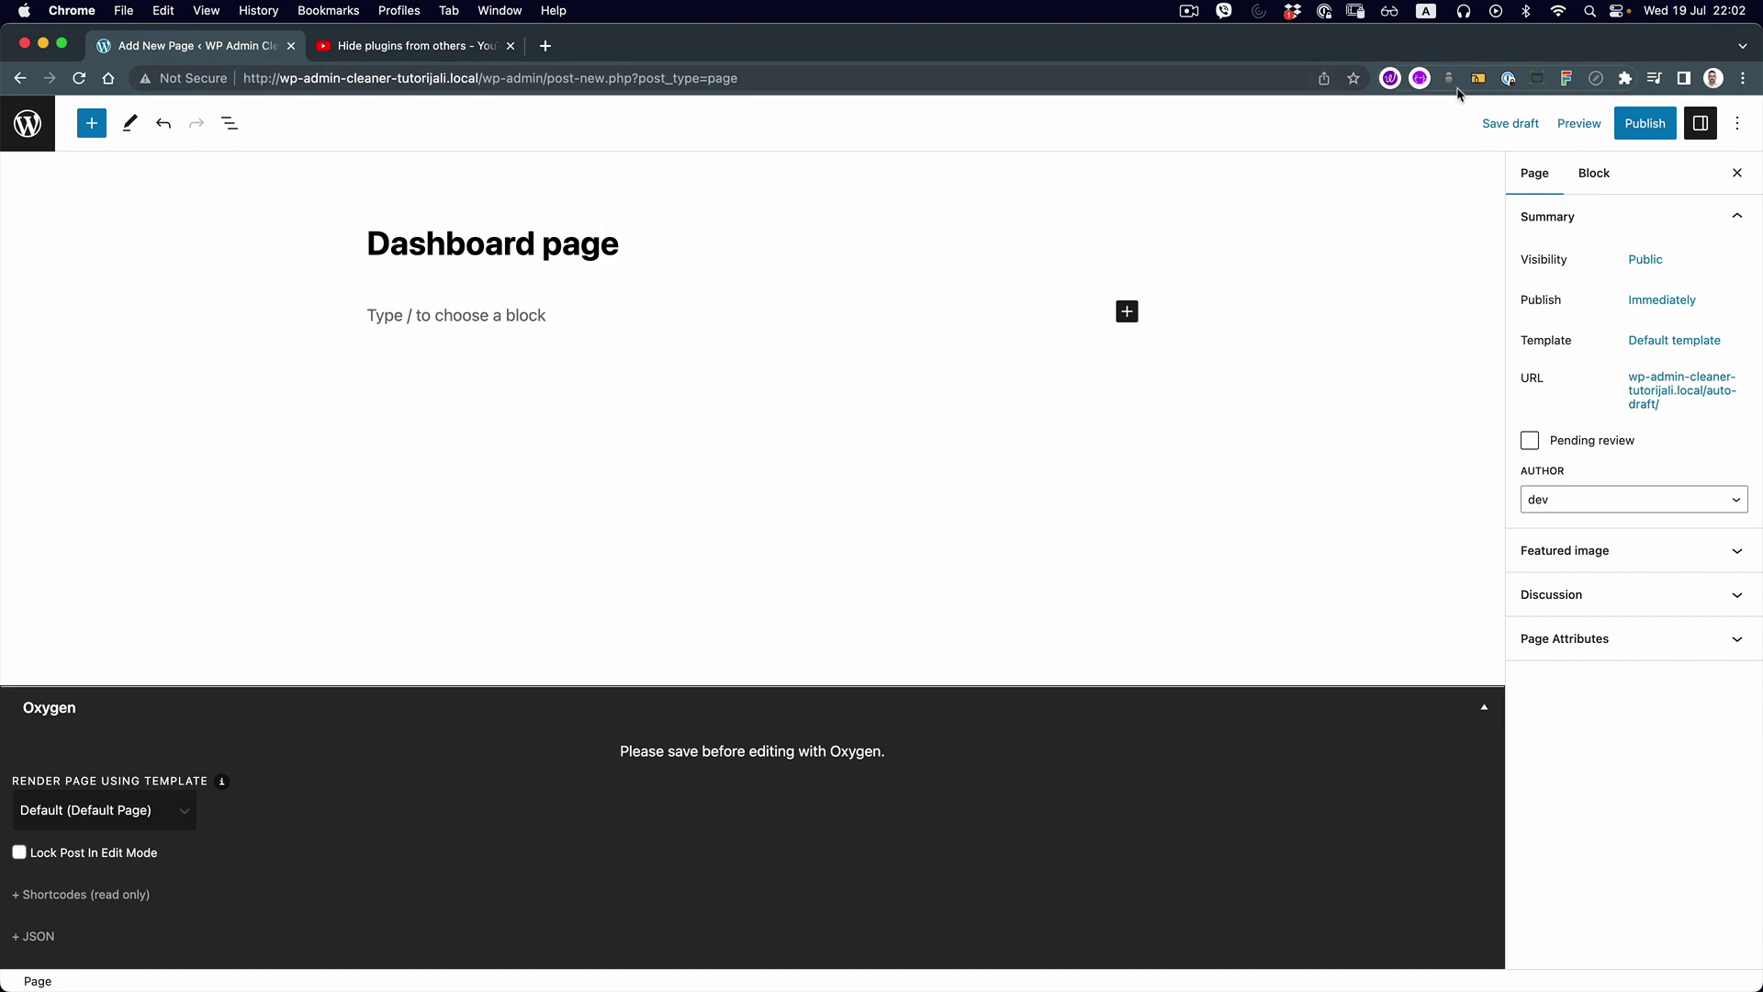
Publish the page and set its render template to None
{"action": "left_click", "coordinate": [1642, 127]}
{"action": "left_click", "coordinate": [1611, 131]}
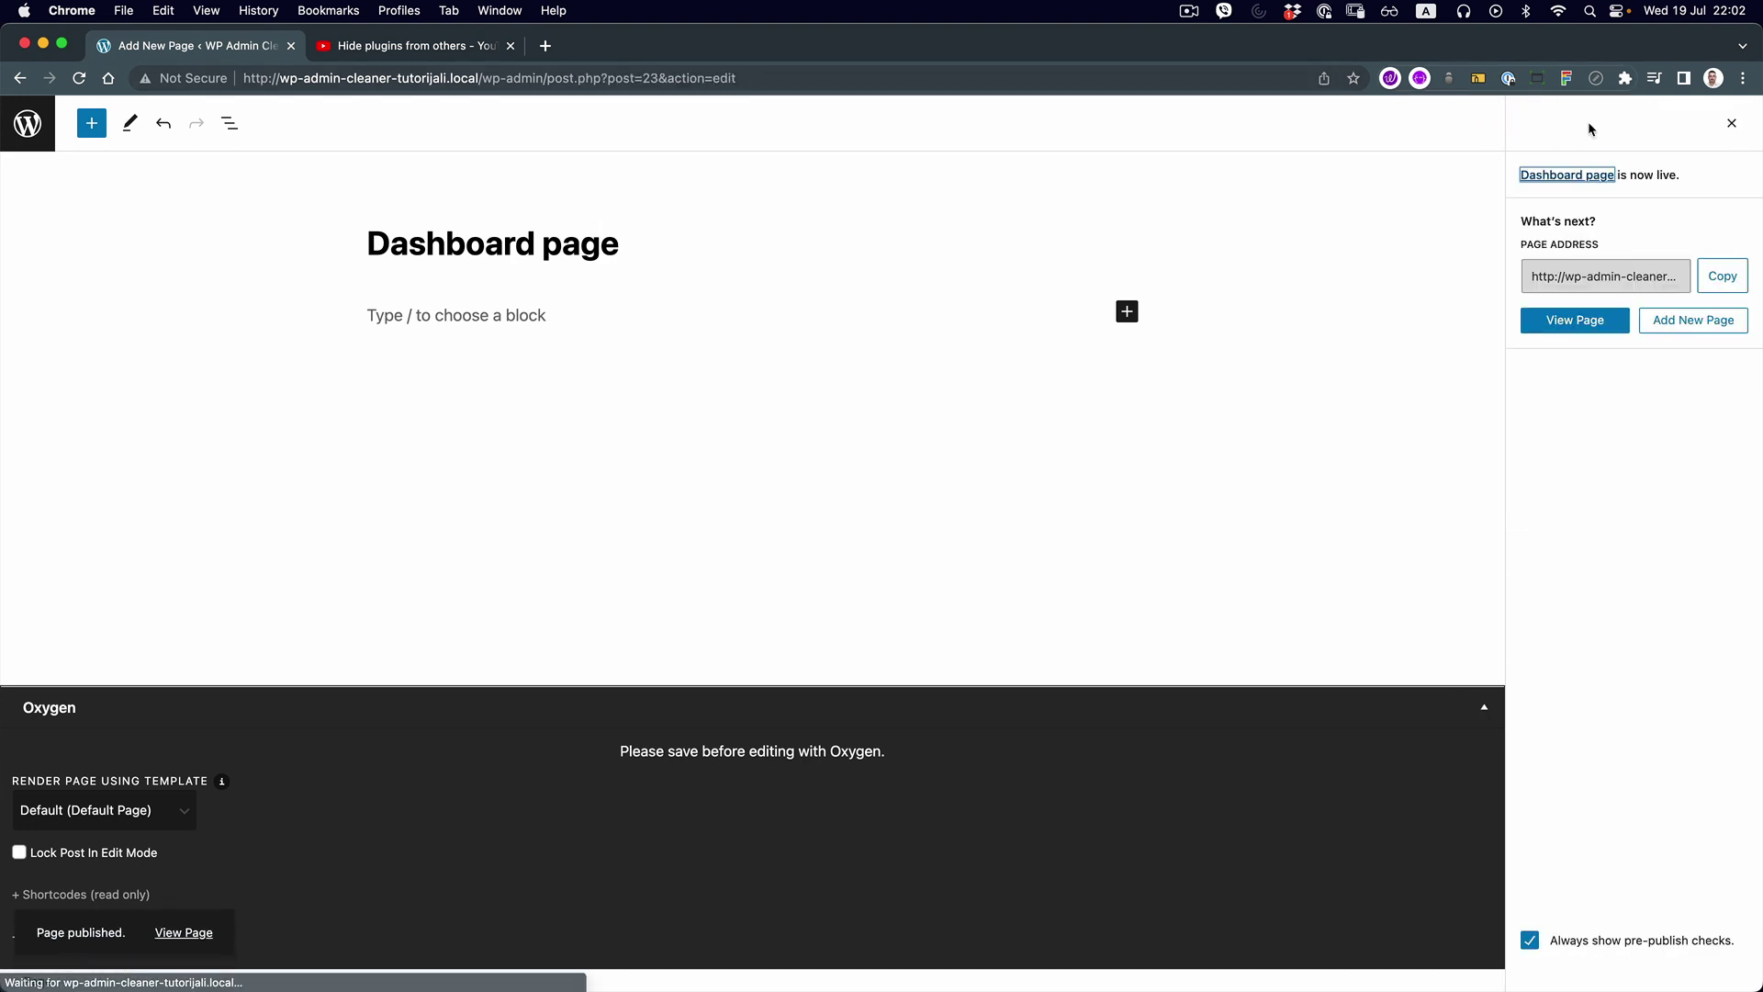
{"action": "left_click", "coordinate": [121, 815]}
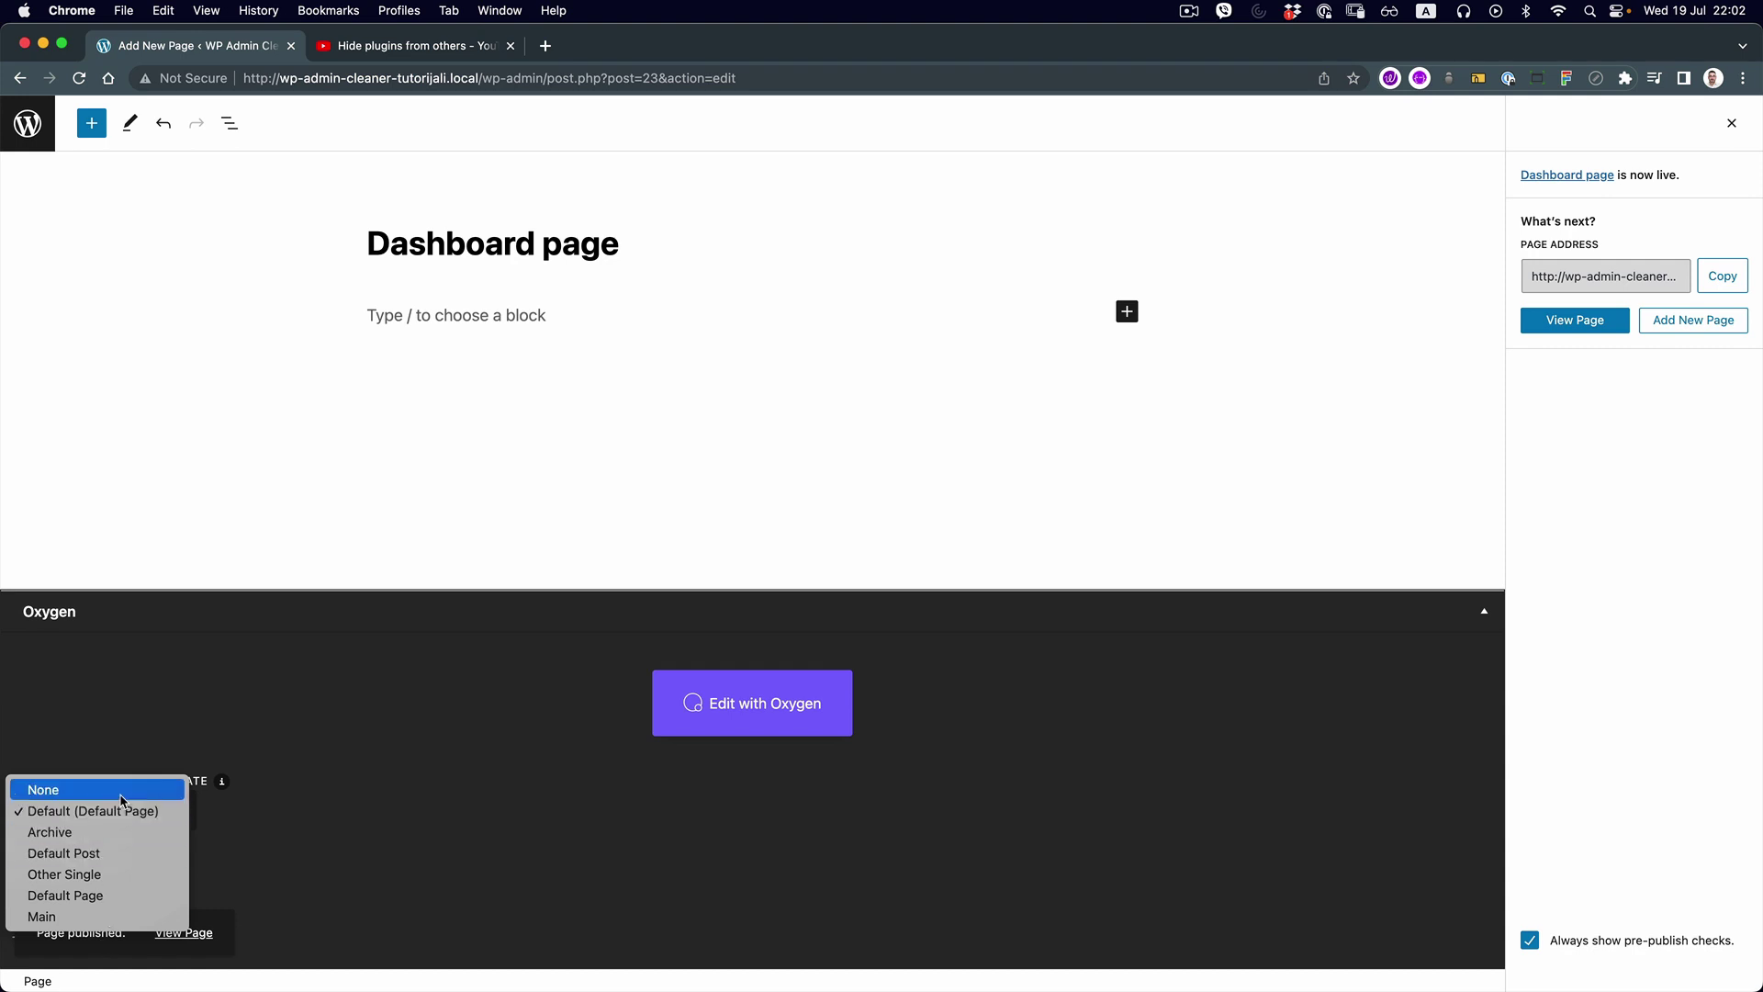
{"action": "left_click", "coordinate": [122, 792]}
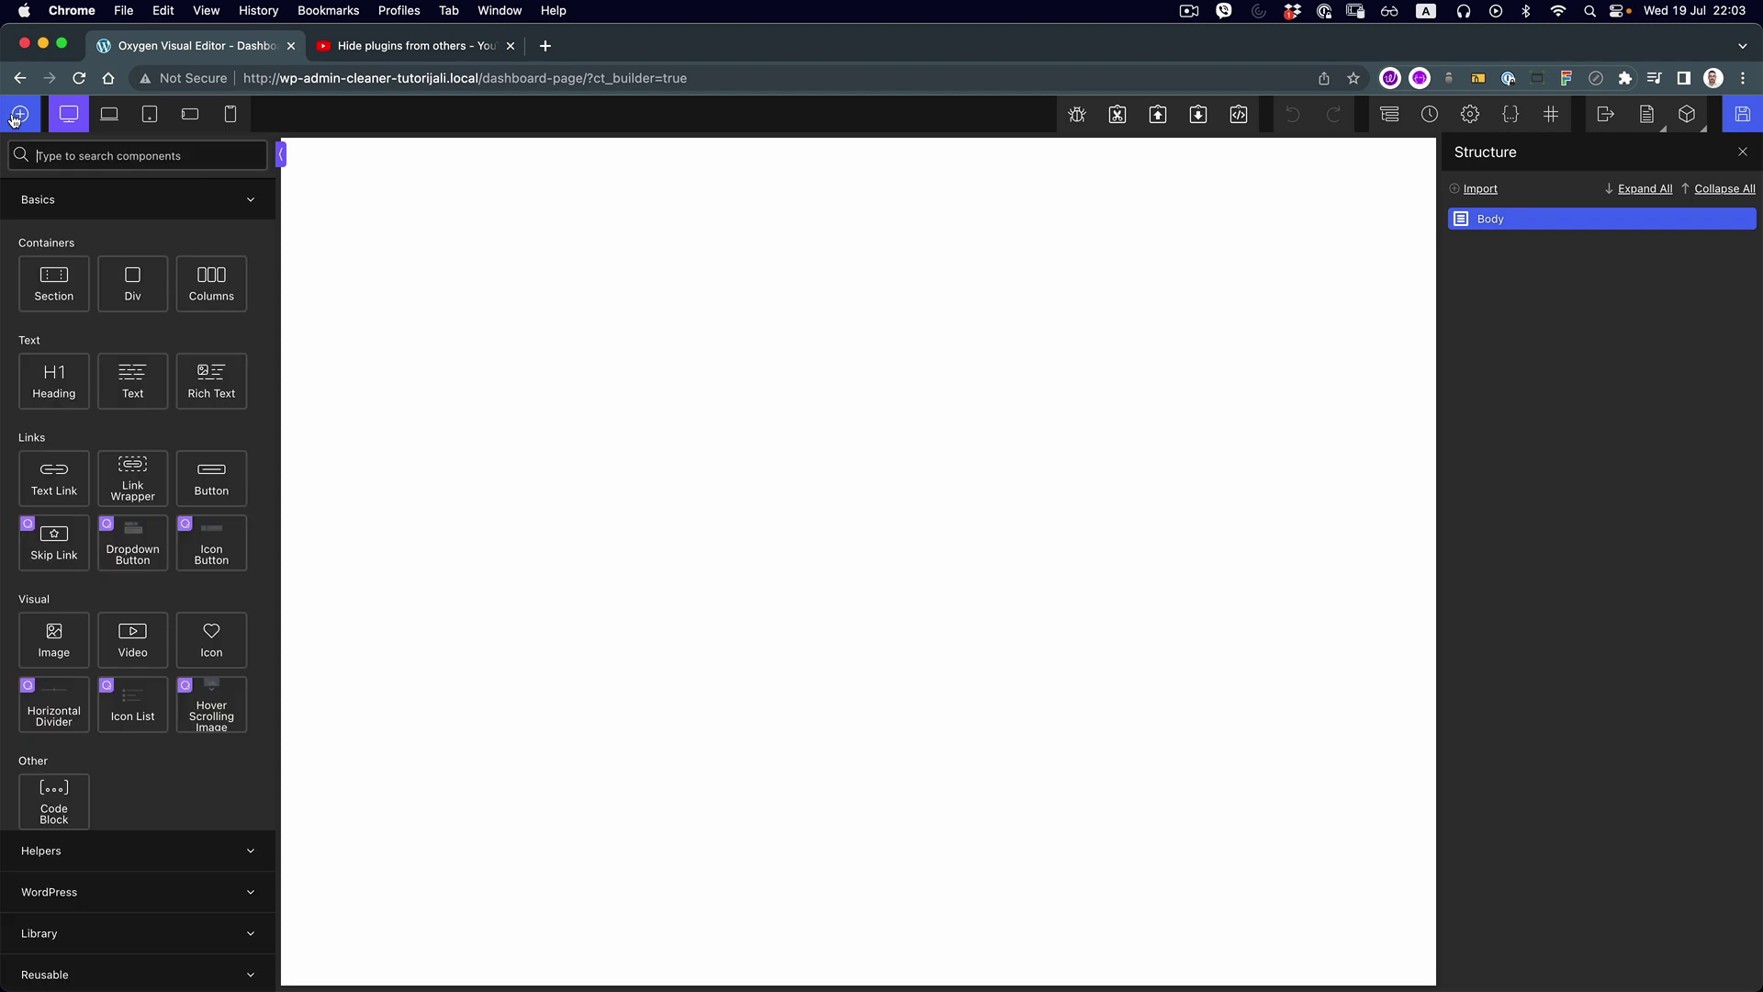
Add a Div with the Black Pearl background colour, then exit to the WordPress dashboard
{"action": "left_click", "coordinate": [130, 287]}
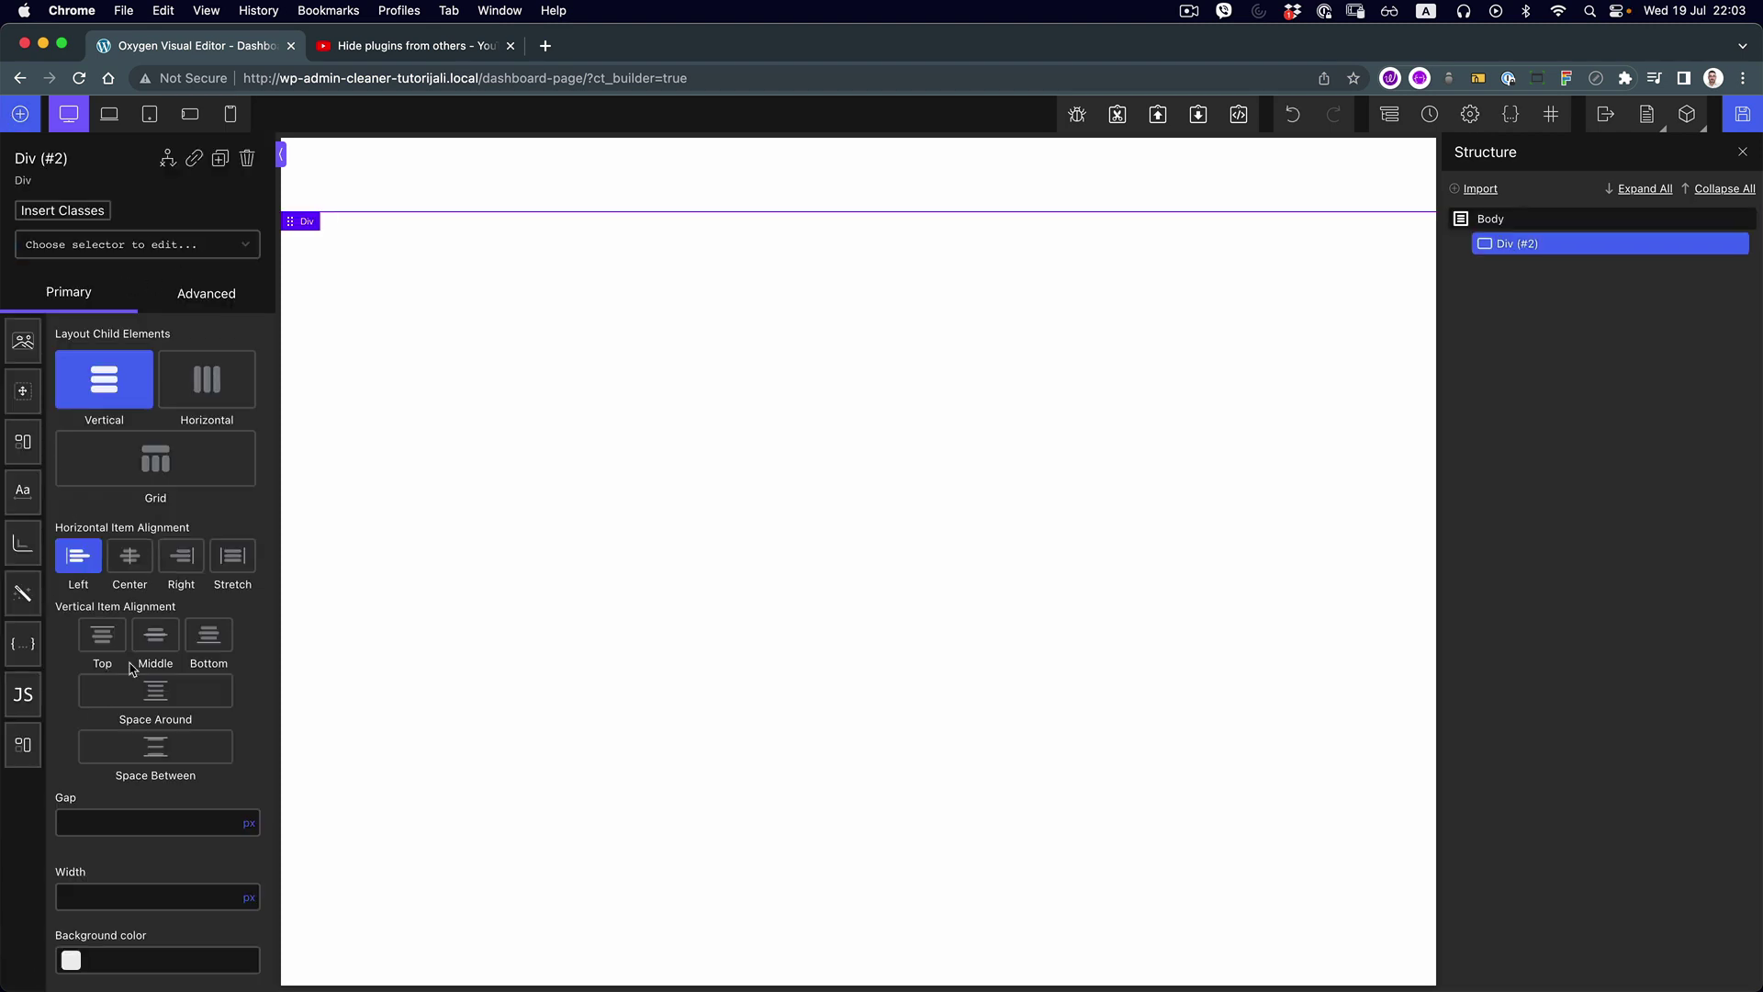
{"action": "scroll", "coordinate": [129, 670], "scroll_direction": "down", "scroll_amount": 2}
{"action": "left_click", "coordinate": [73, 868]}
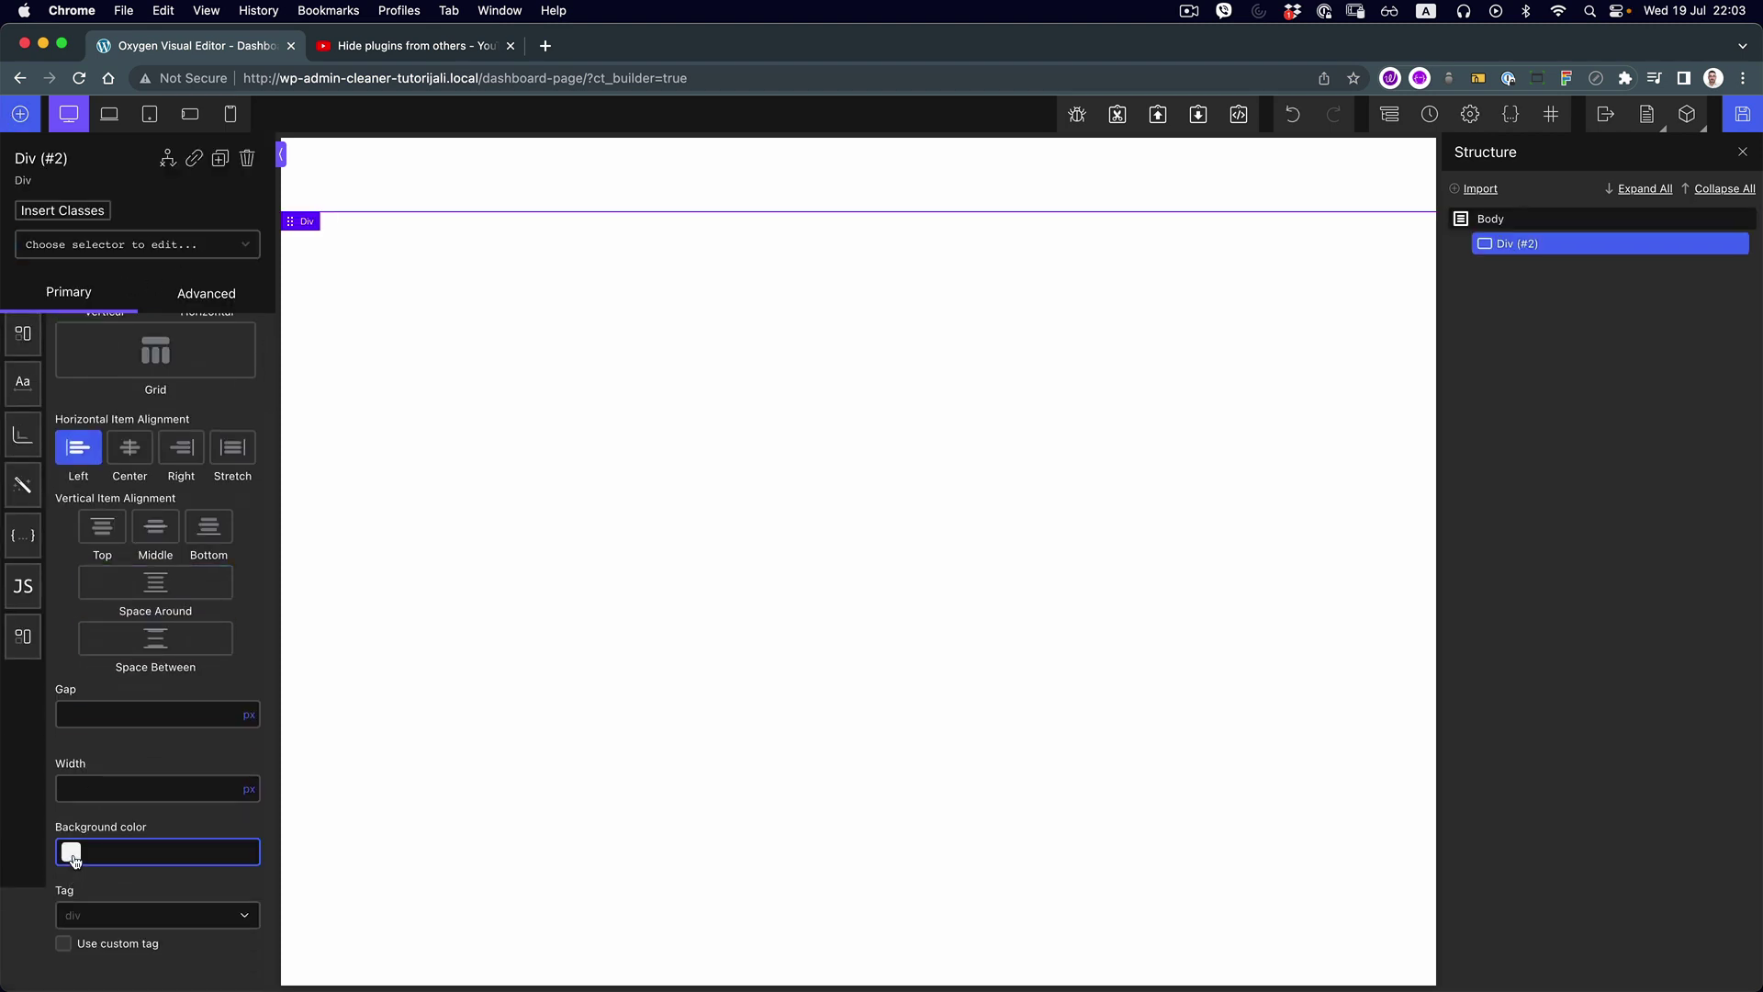
{"action": "scroll", "coordinate": [214, 836], "scroll_direction": "down", "scroll_amount": 2}
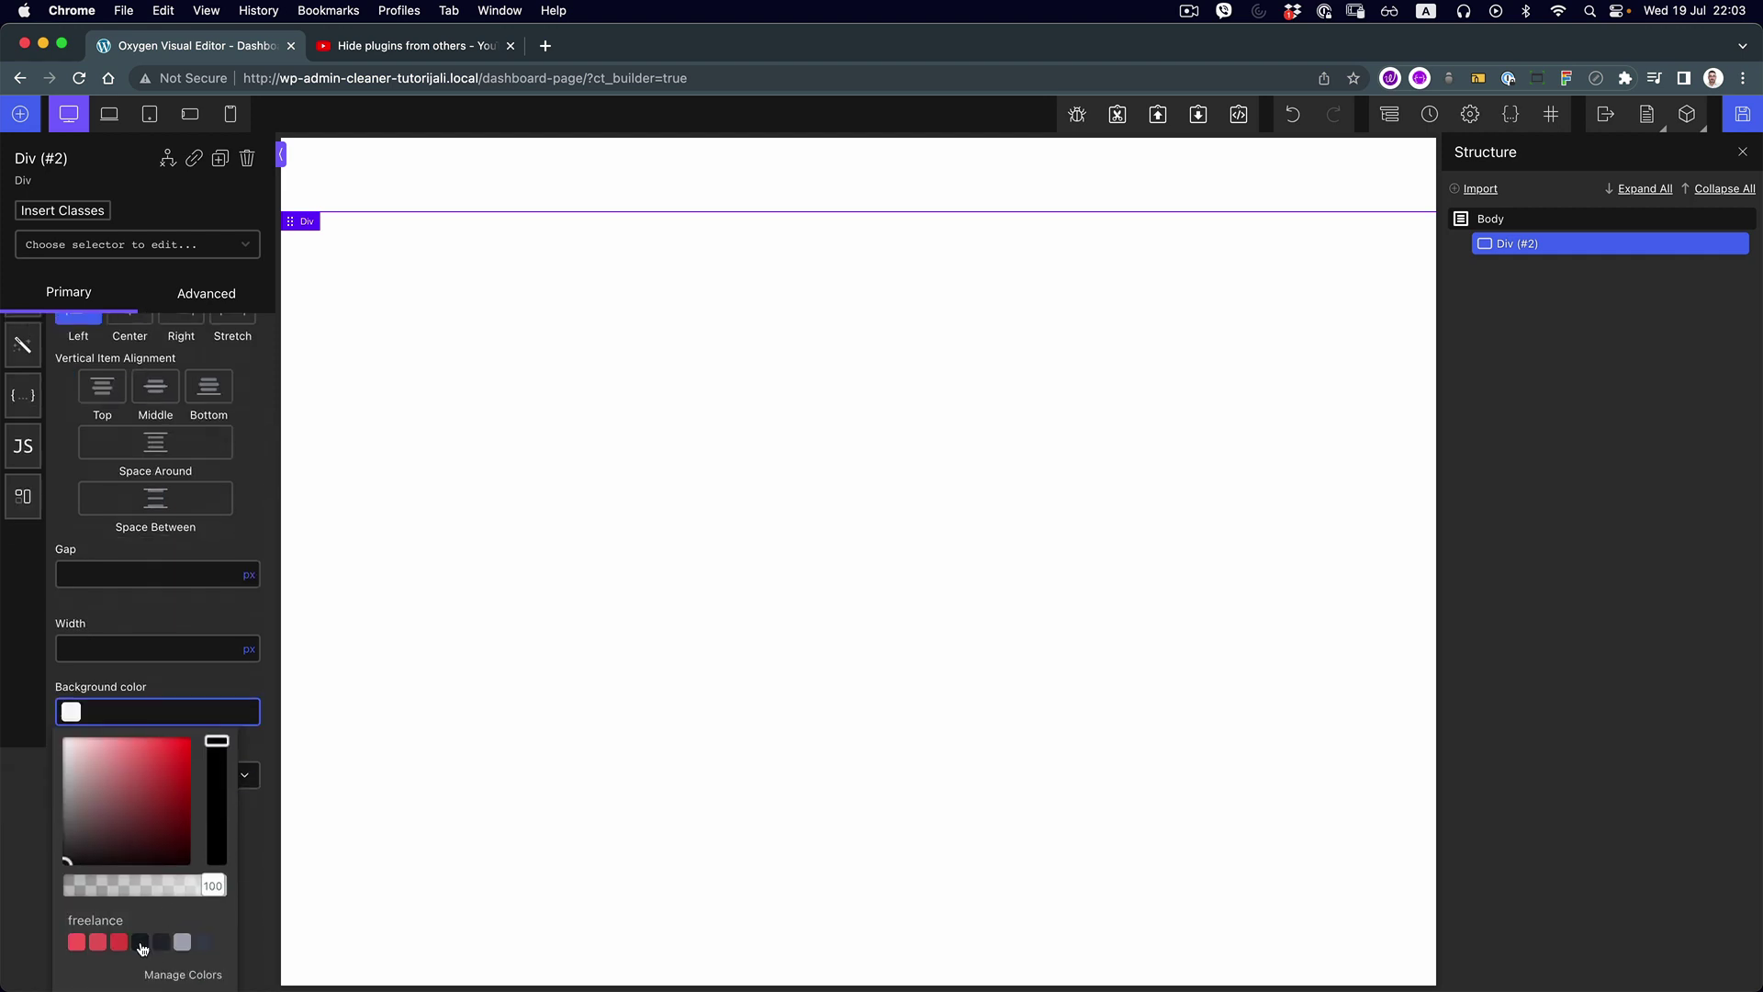
{"action": "left_click", "coordinate": [141, 942]}
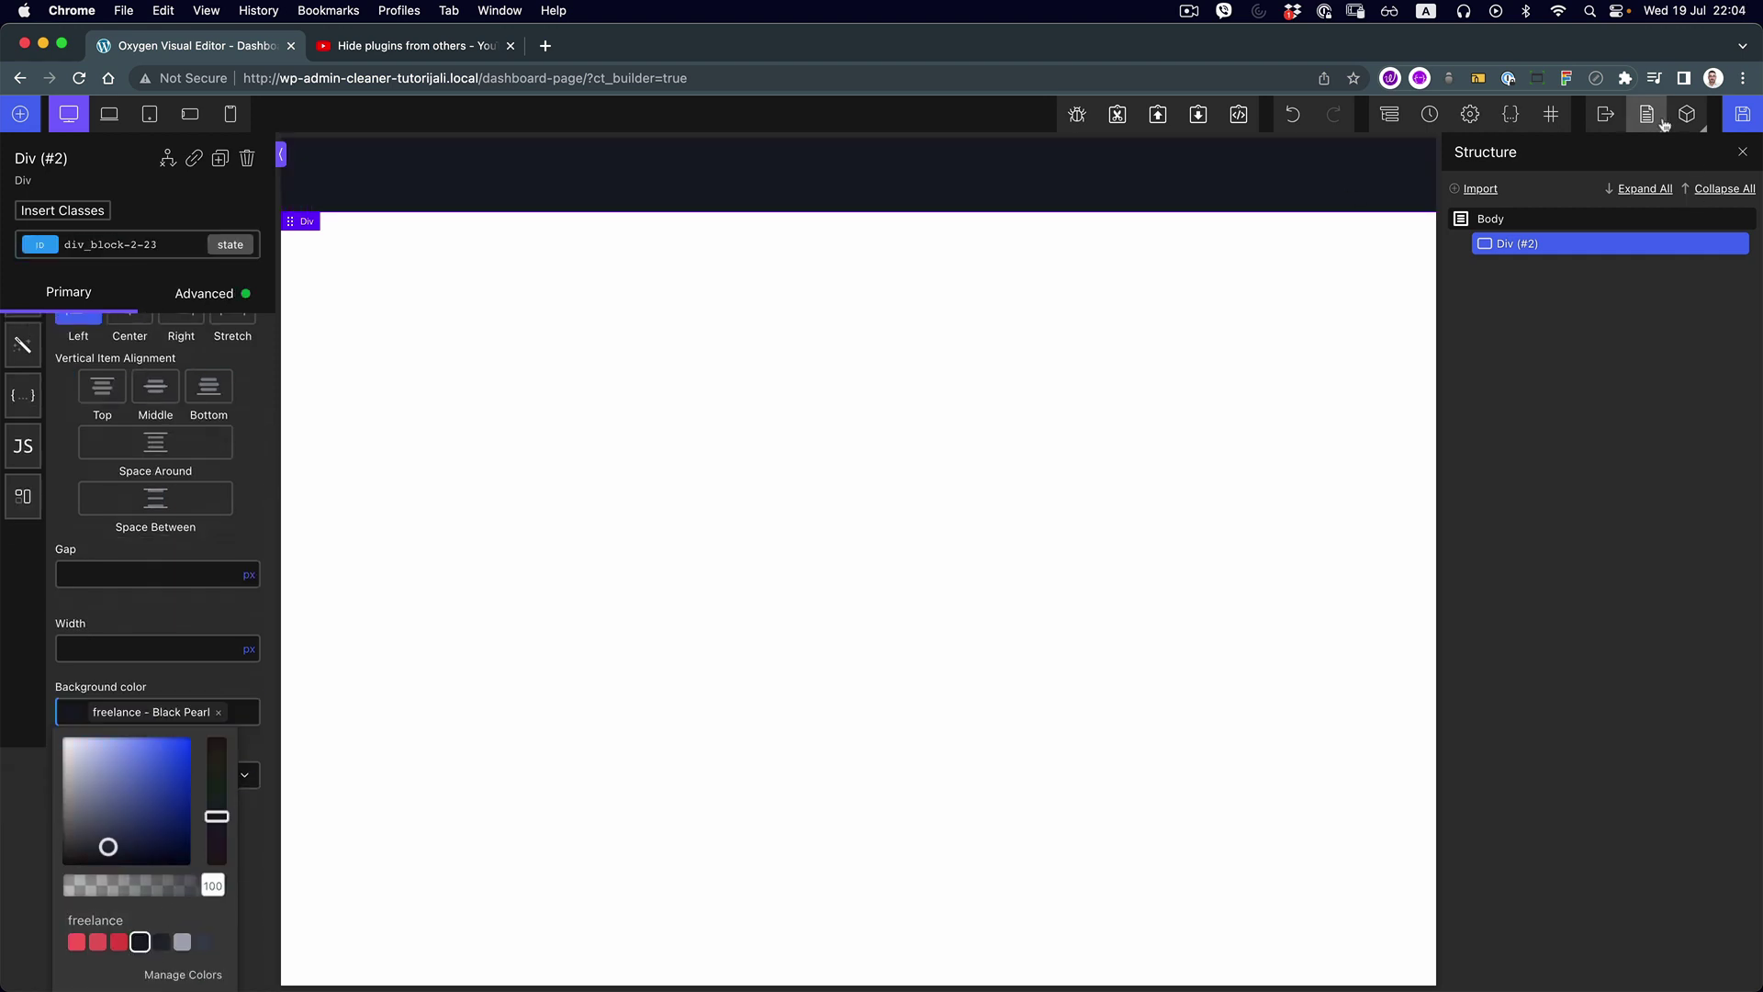
{"action": "left_click", "coordinate": [1610, 117]}
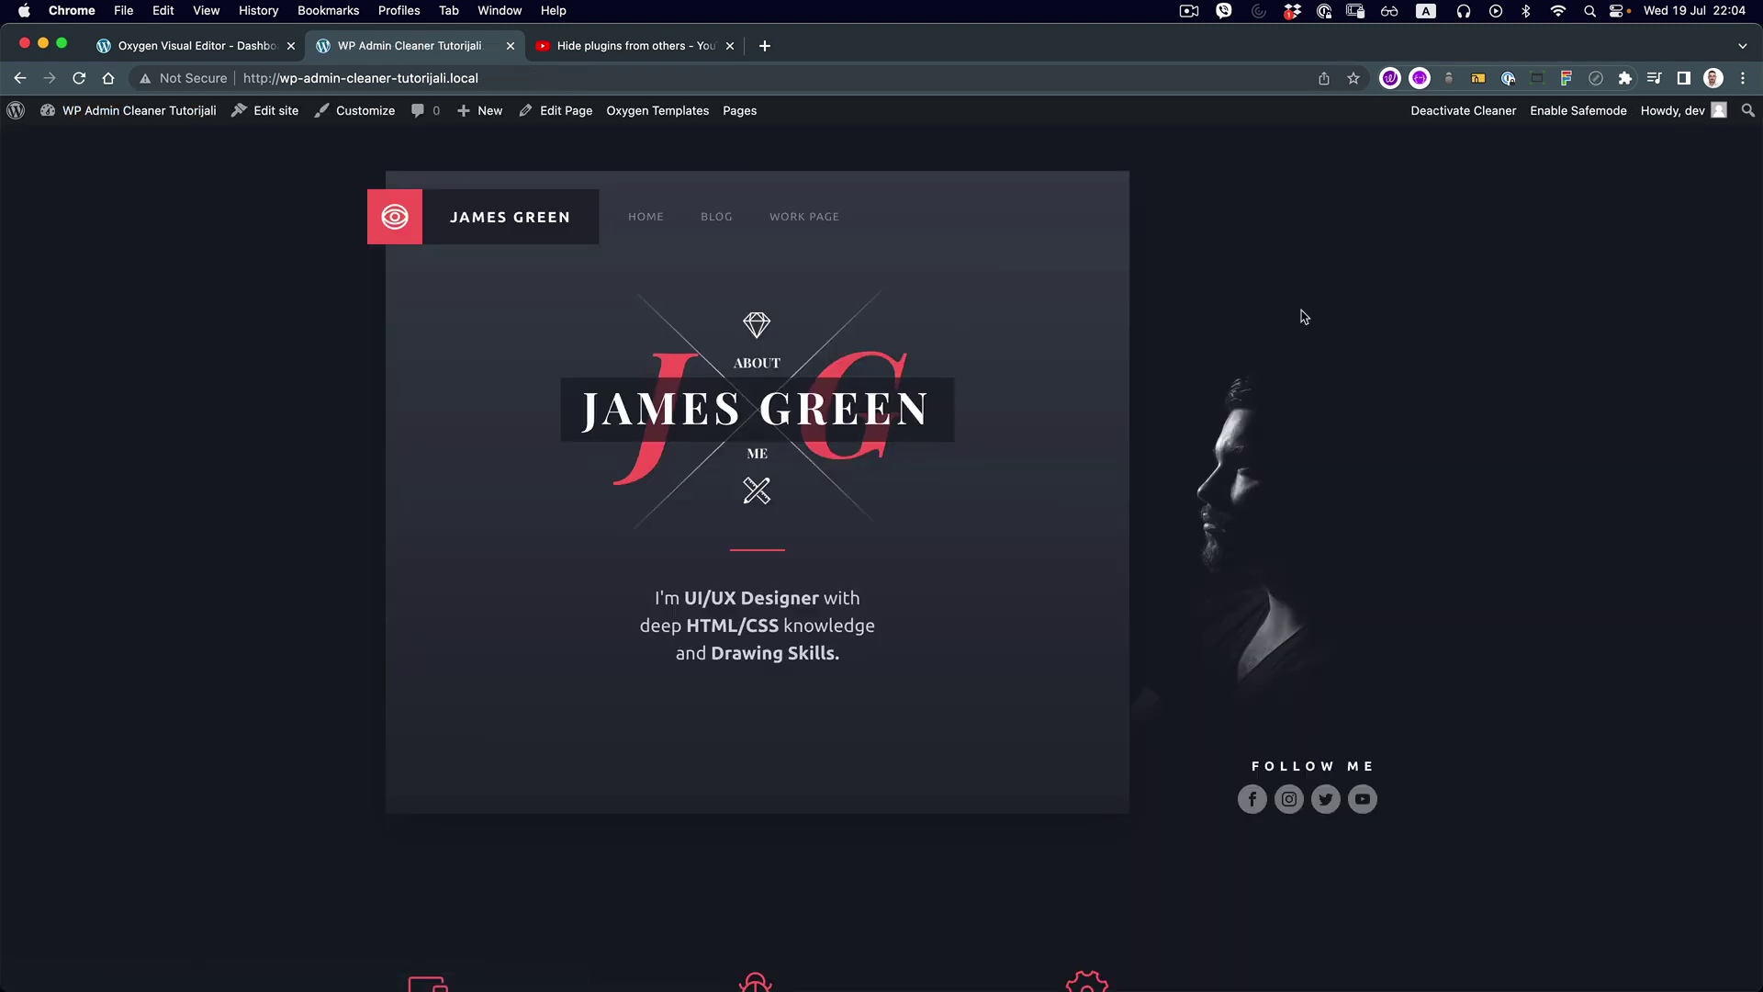
Scroll through the live site's front page, then switch back to the Oxygen editor tab
{"action": "scroll", "coordinate": [1283, 333], "scroll_direction": "down", "scroll_amount": 13}
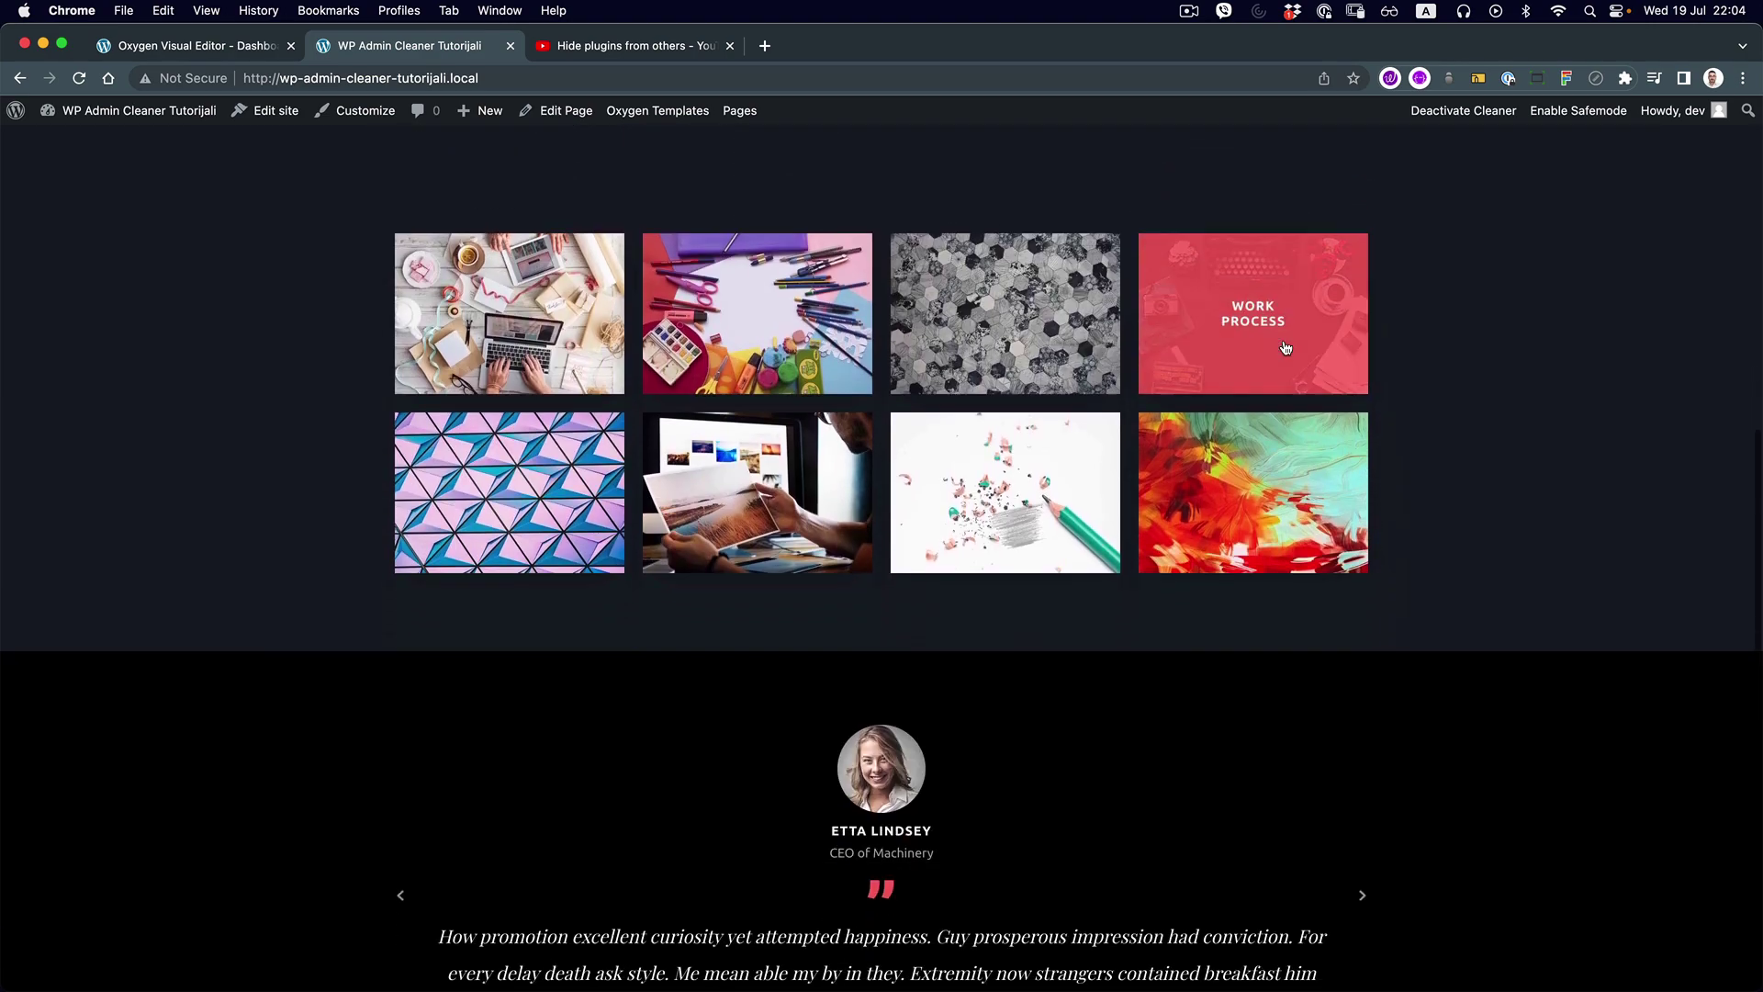
{"action": "scroll", "coordinate": [1287, 348], "scroll_direction": "up", "scroll_amount": 12}
{"action": "scroll", "coordinate": [1284, 346], "scroll_direction": "up", "scroll_amount": 2}
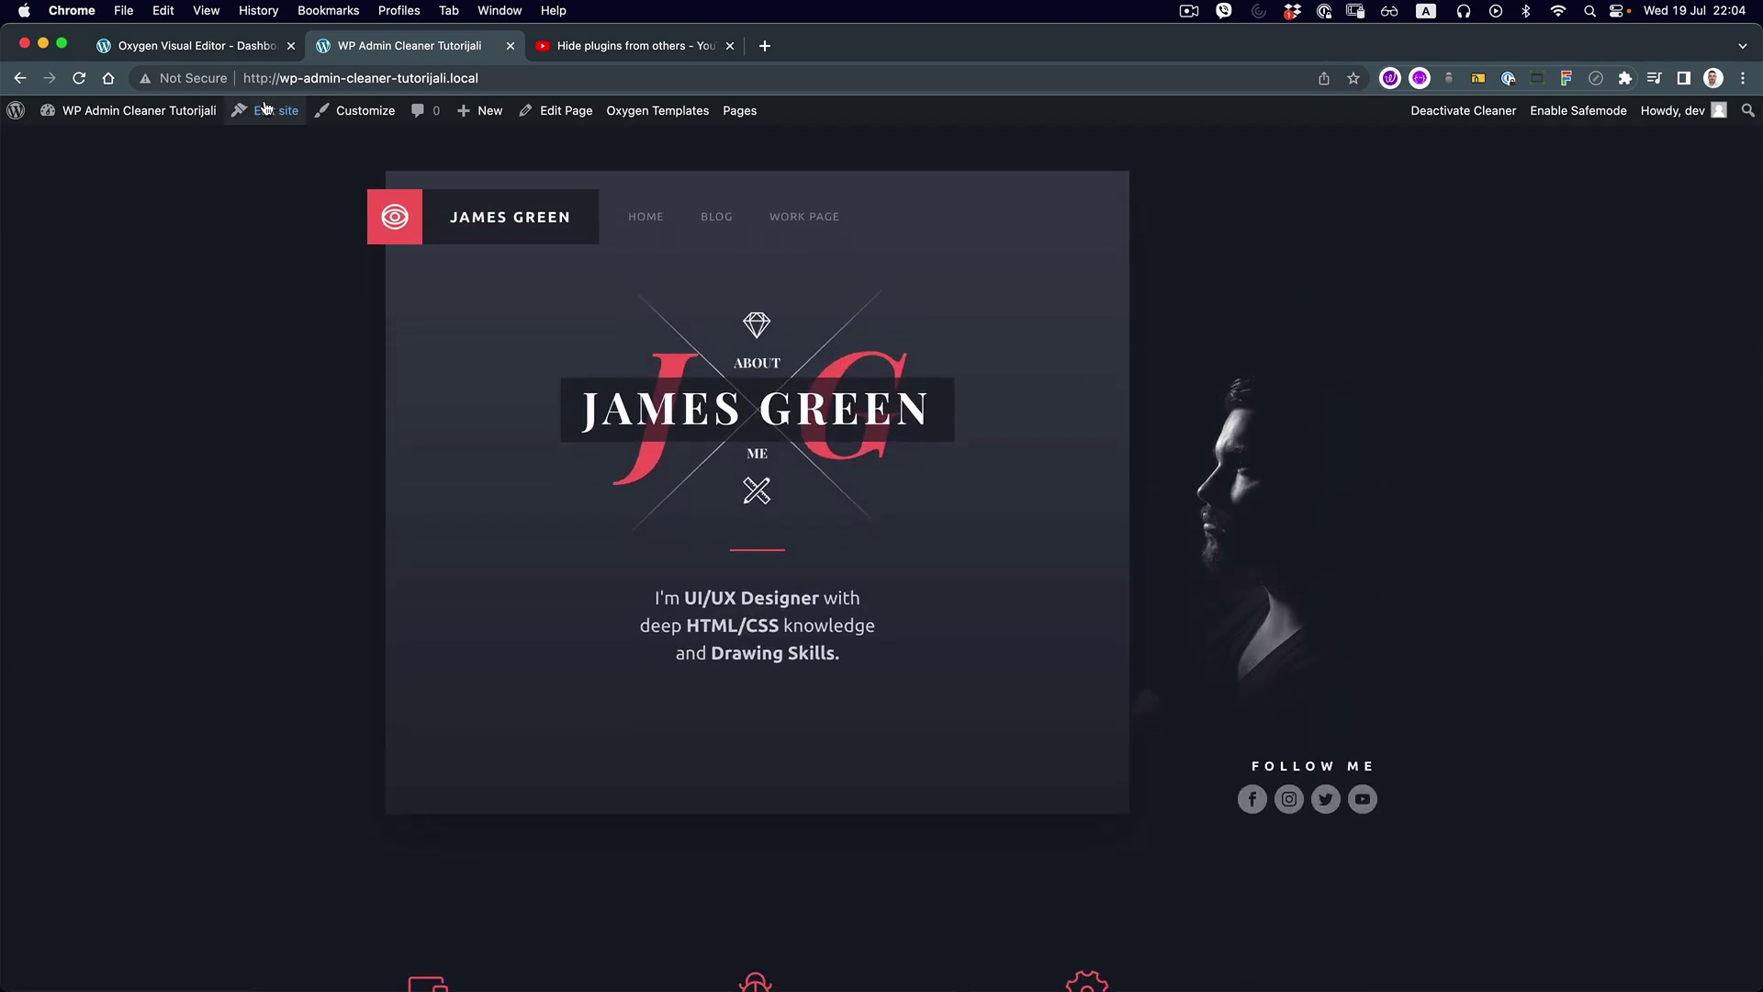
{"action": "left_click", "coordinate": [229, 48]}
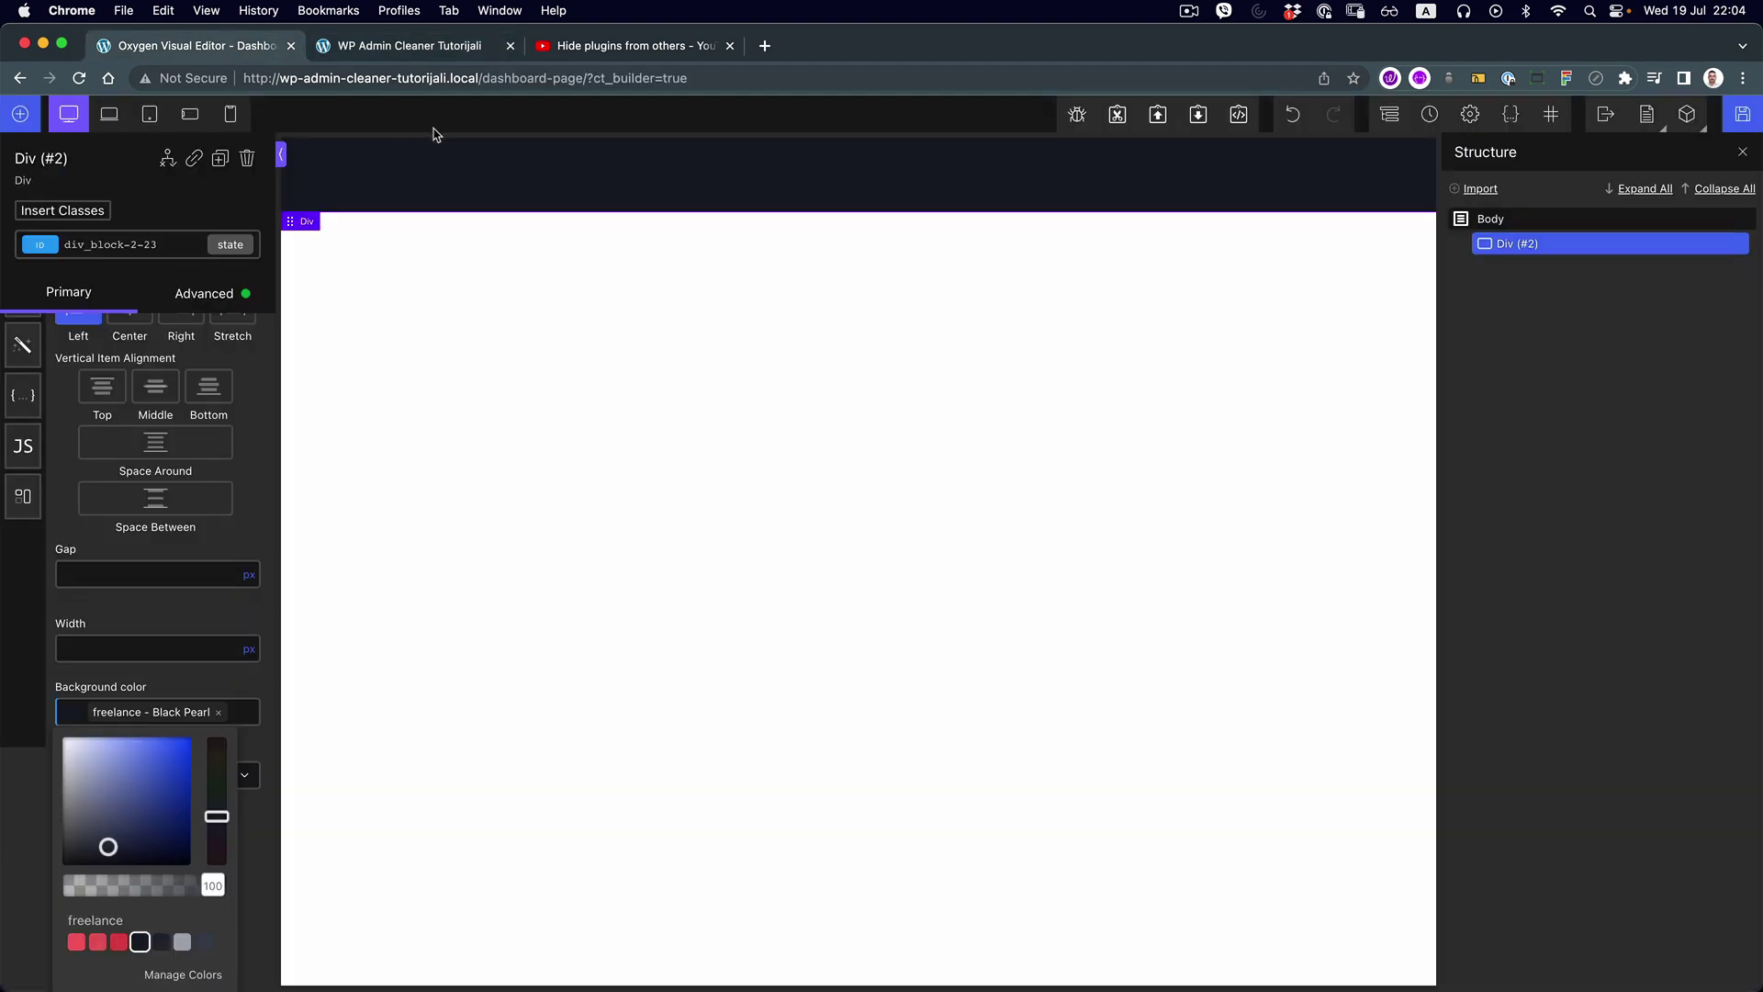
Change the div background to Black Rock and save the page
{"action": "left_click", "coordinate": [161, 942]}
{"action": "left_click", "coordinate": [1741, 114]}
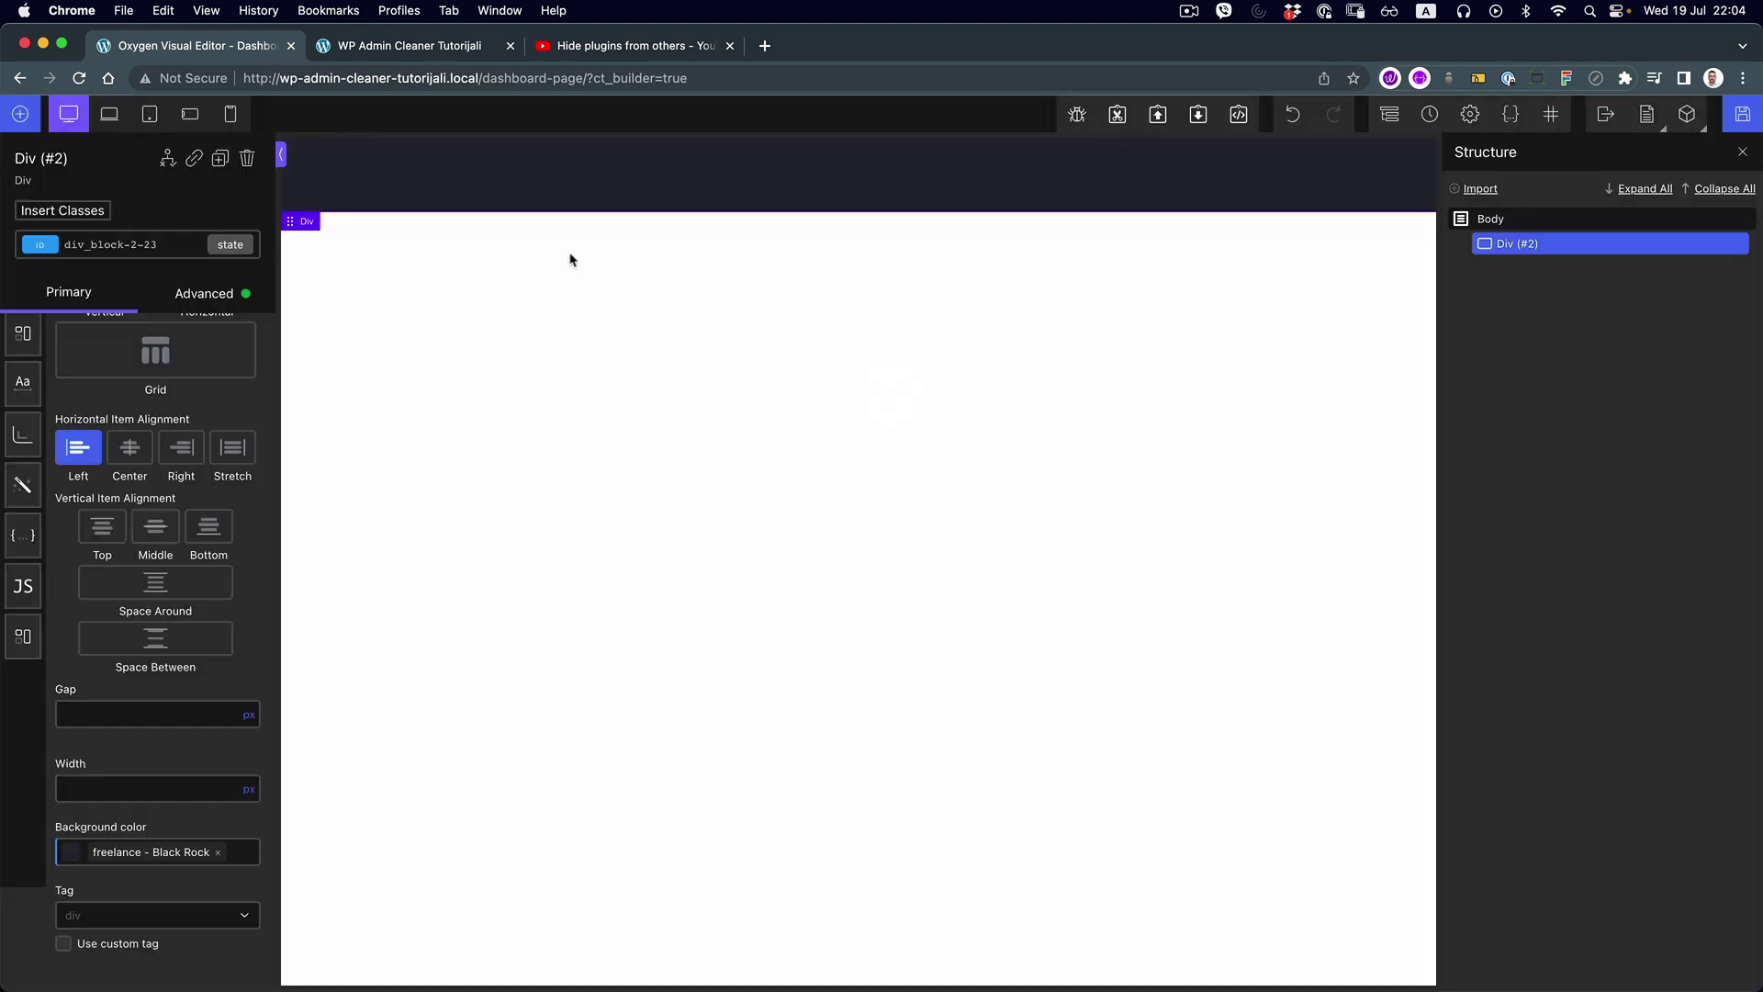
{"action": "left_click", "coordinate": [18, 112]}
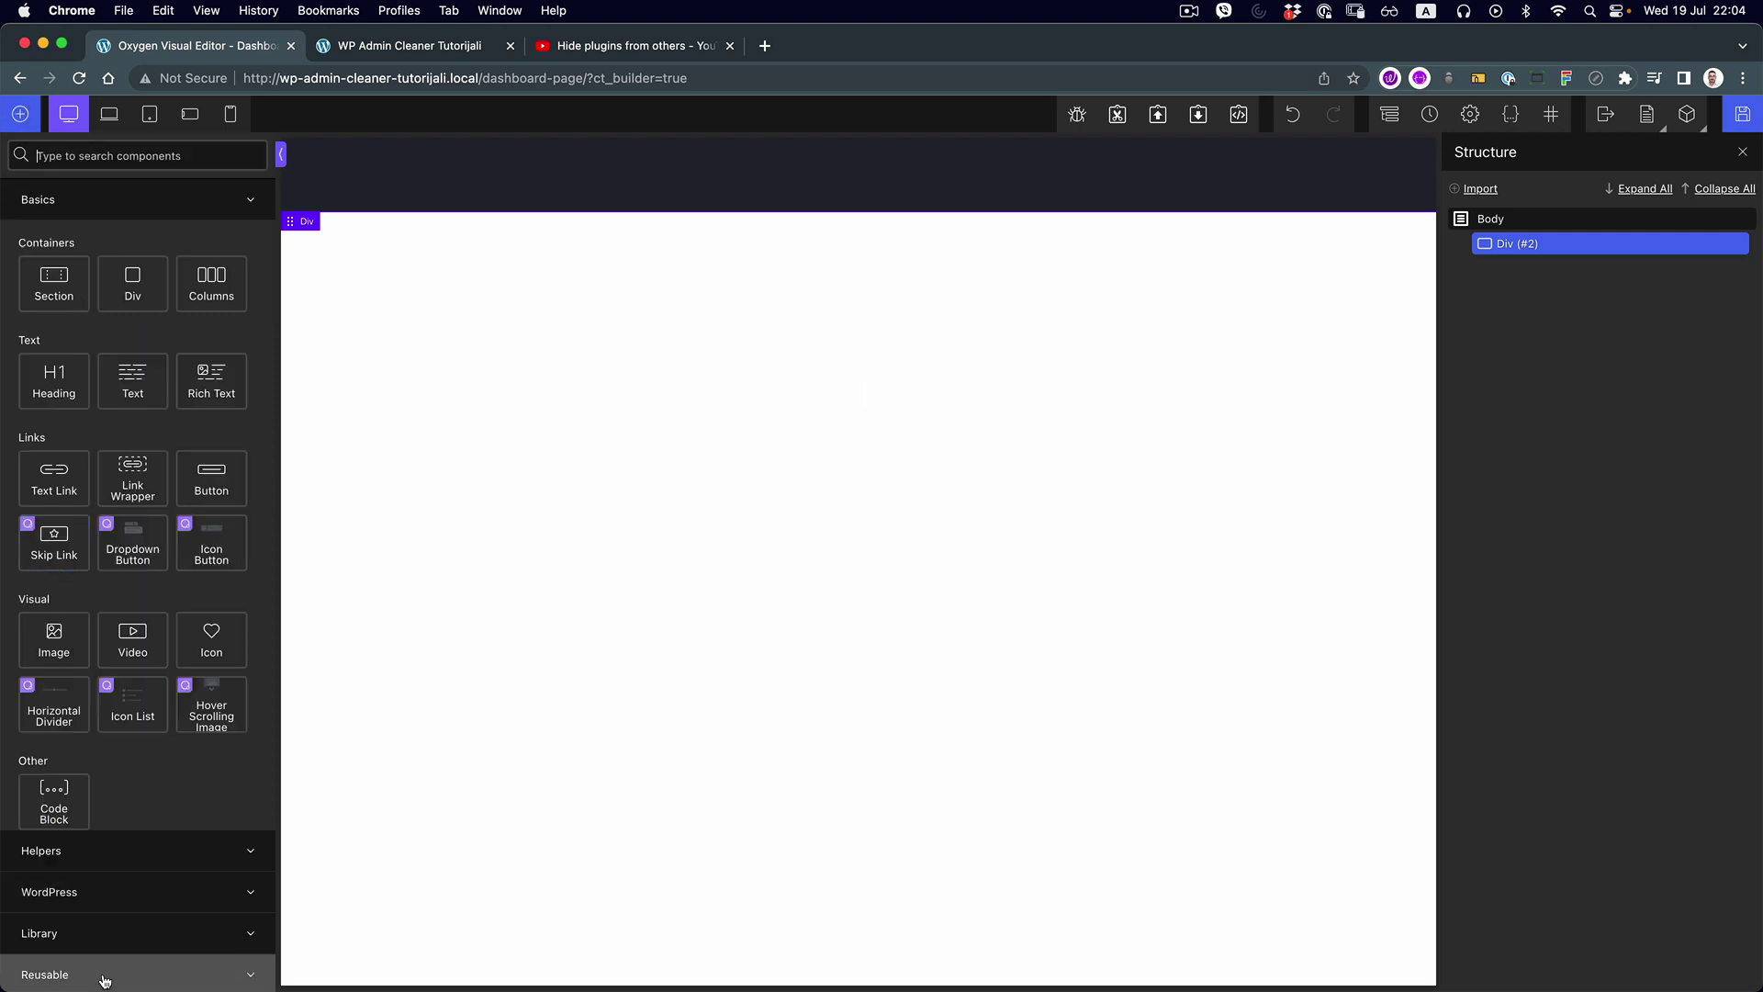
{"action": "left_click", "coordinate": [141, 921]}
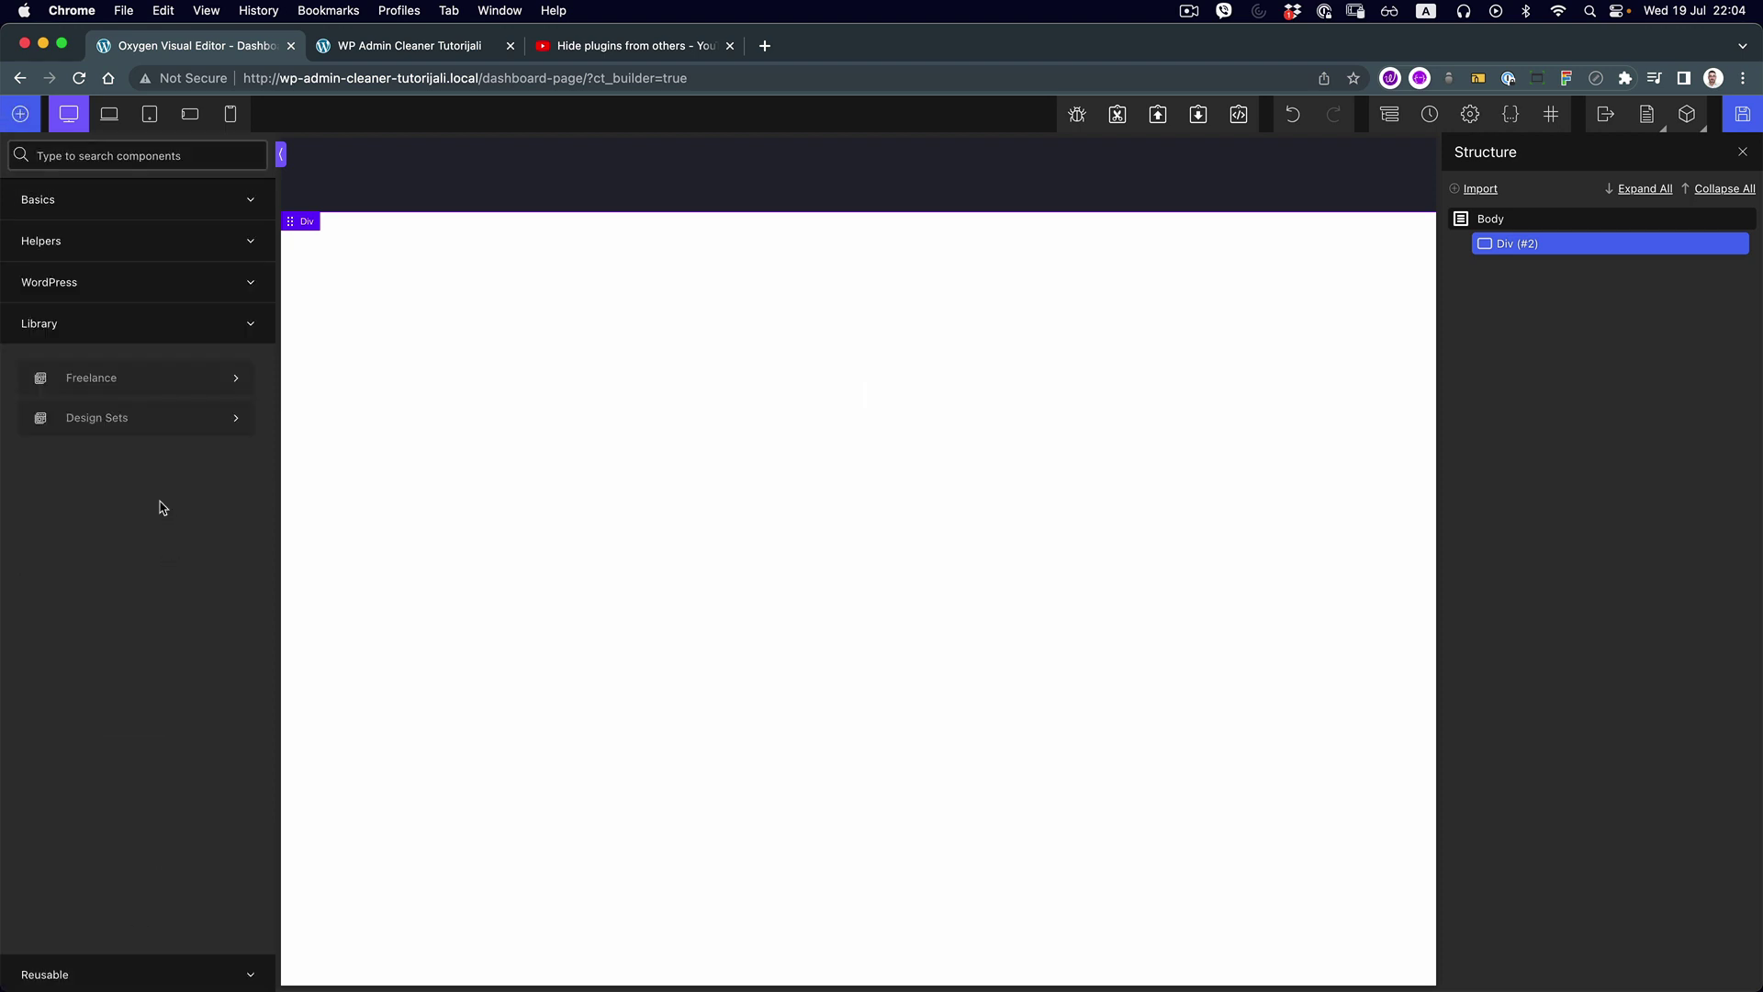
Insert the Contacts 2 Columns section from the Freelance design set
{"action": "left_click", "coordinate": [117, 421]}
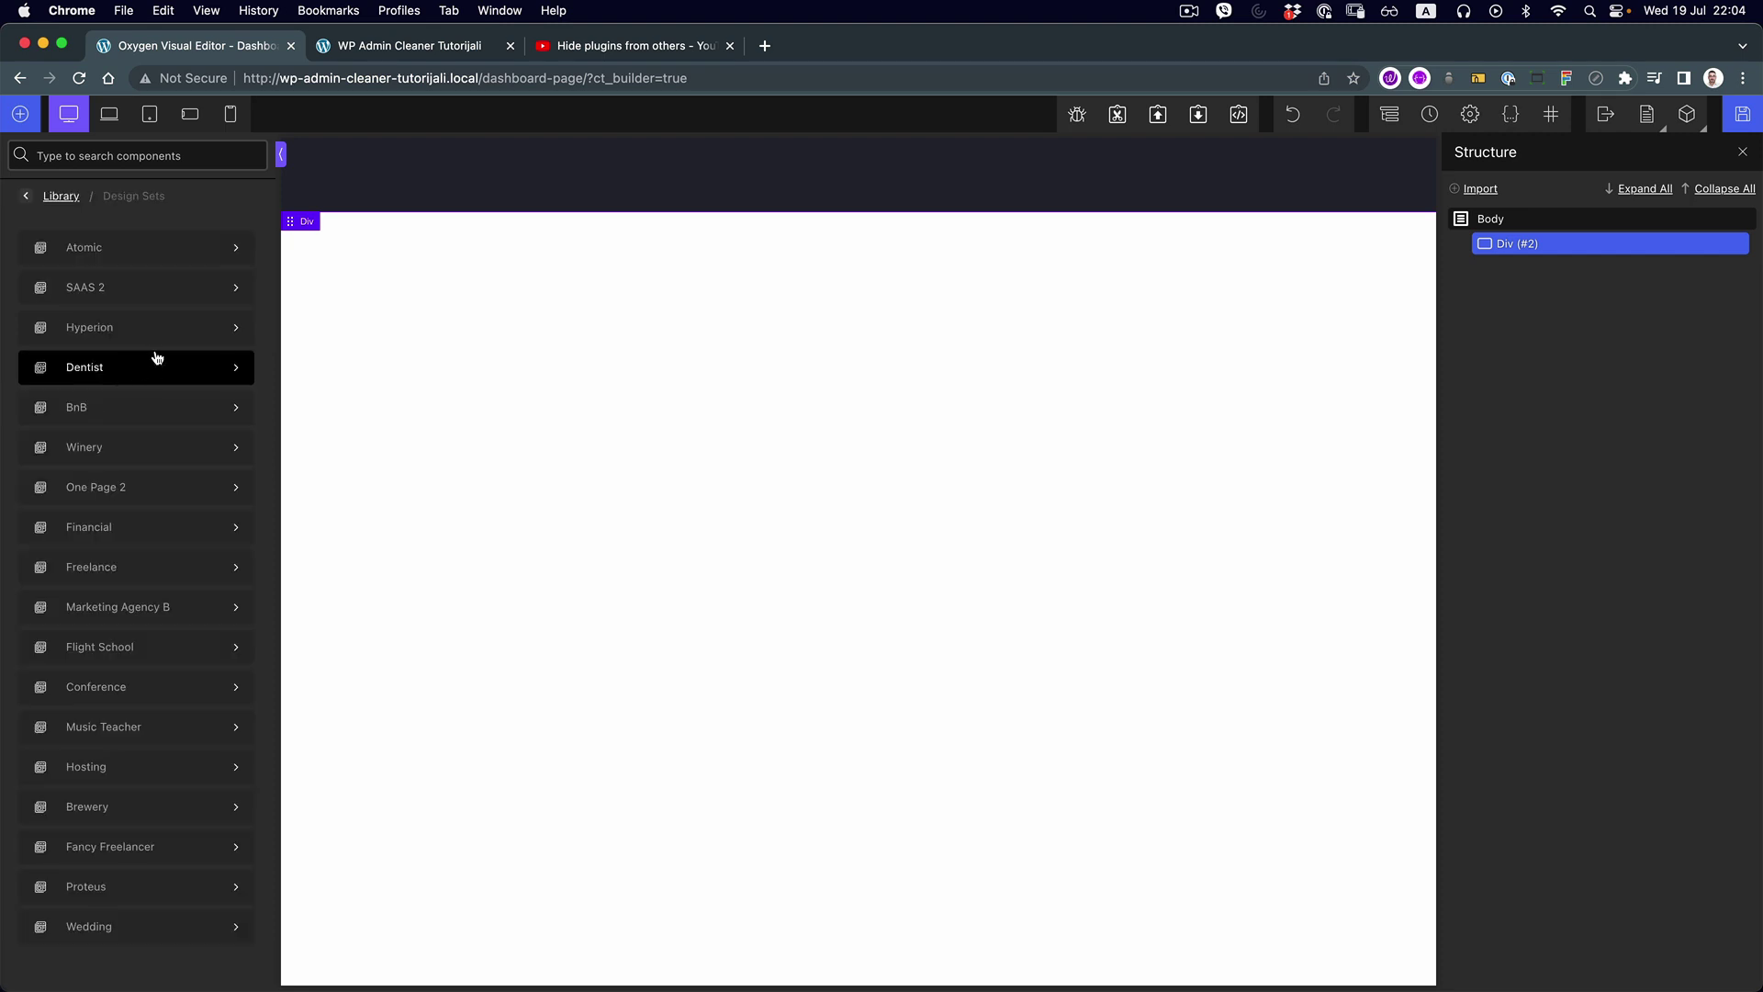
{"action": "left_click", "coordinate": [128, 569]}
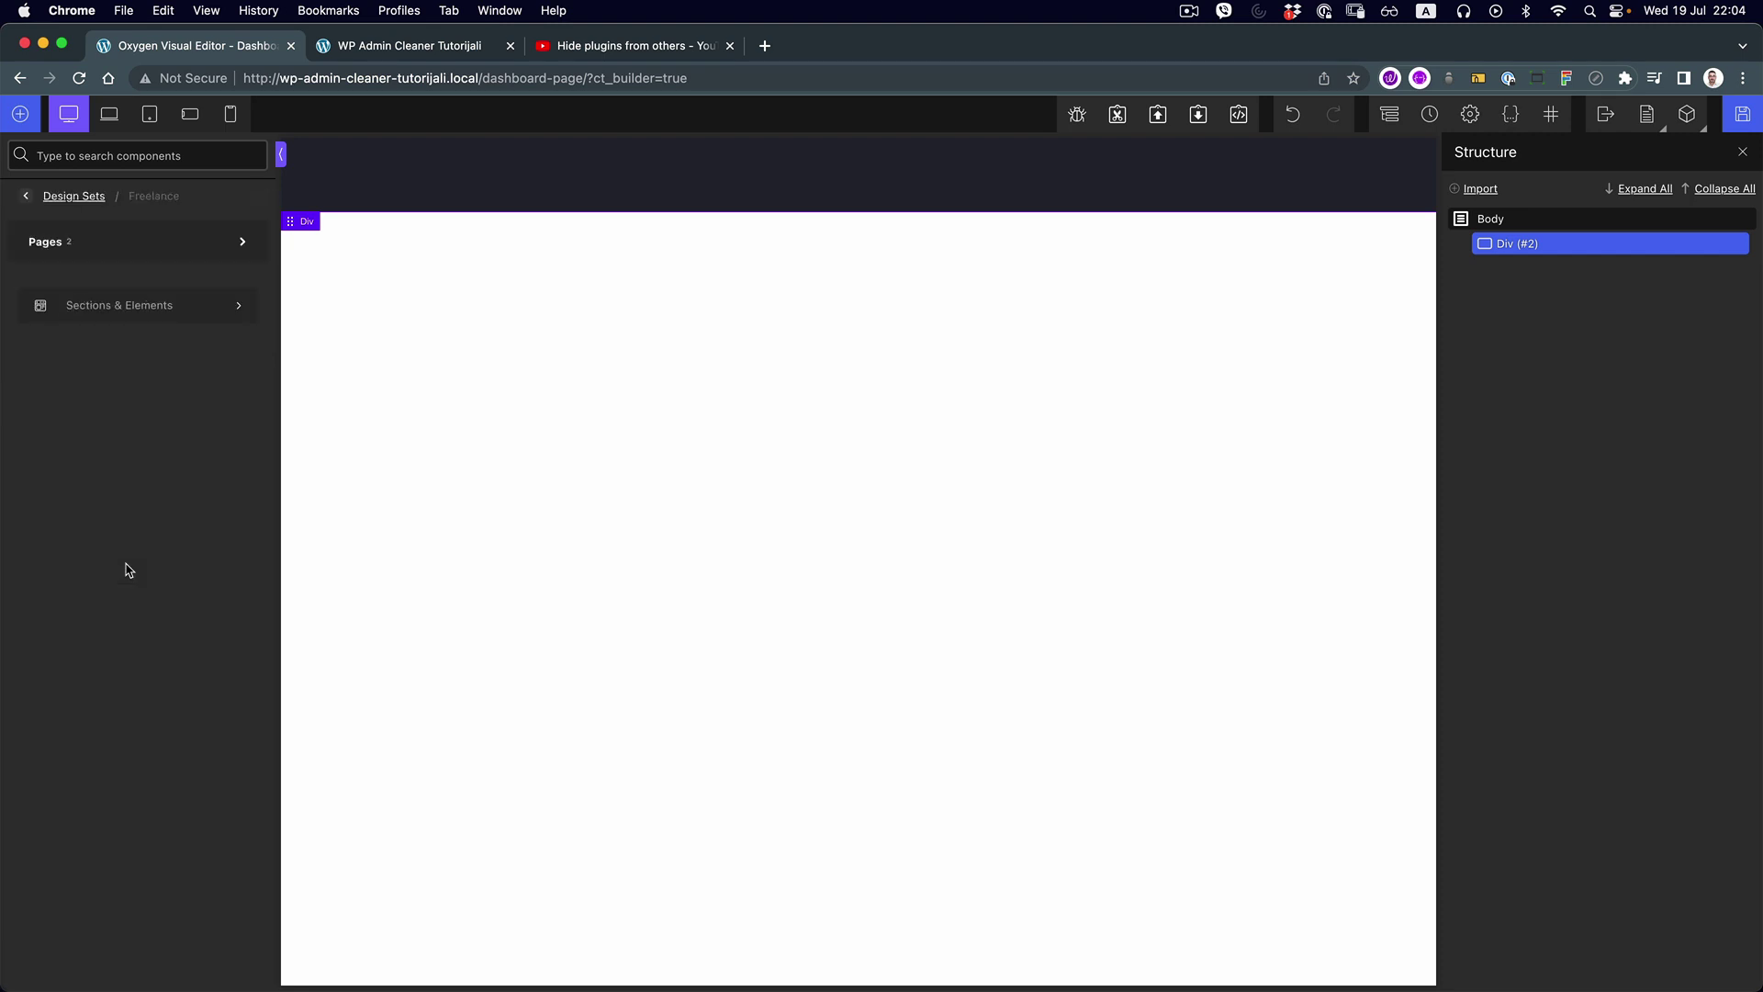
{"action": "left_click", "coordinate": [130, 250]}
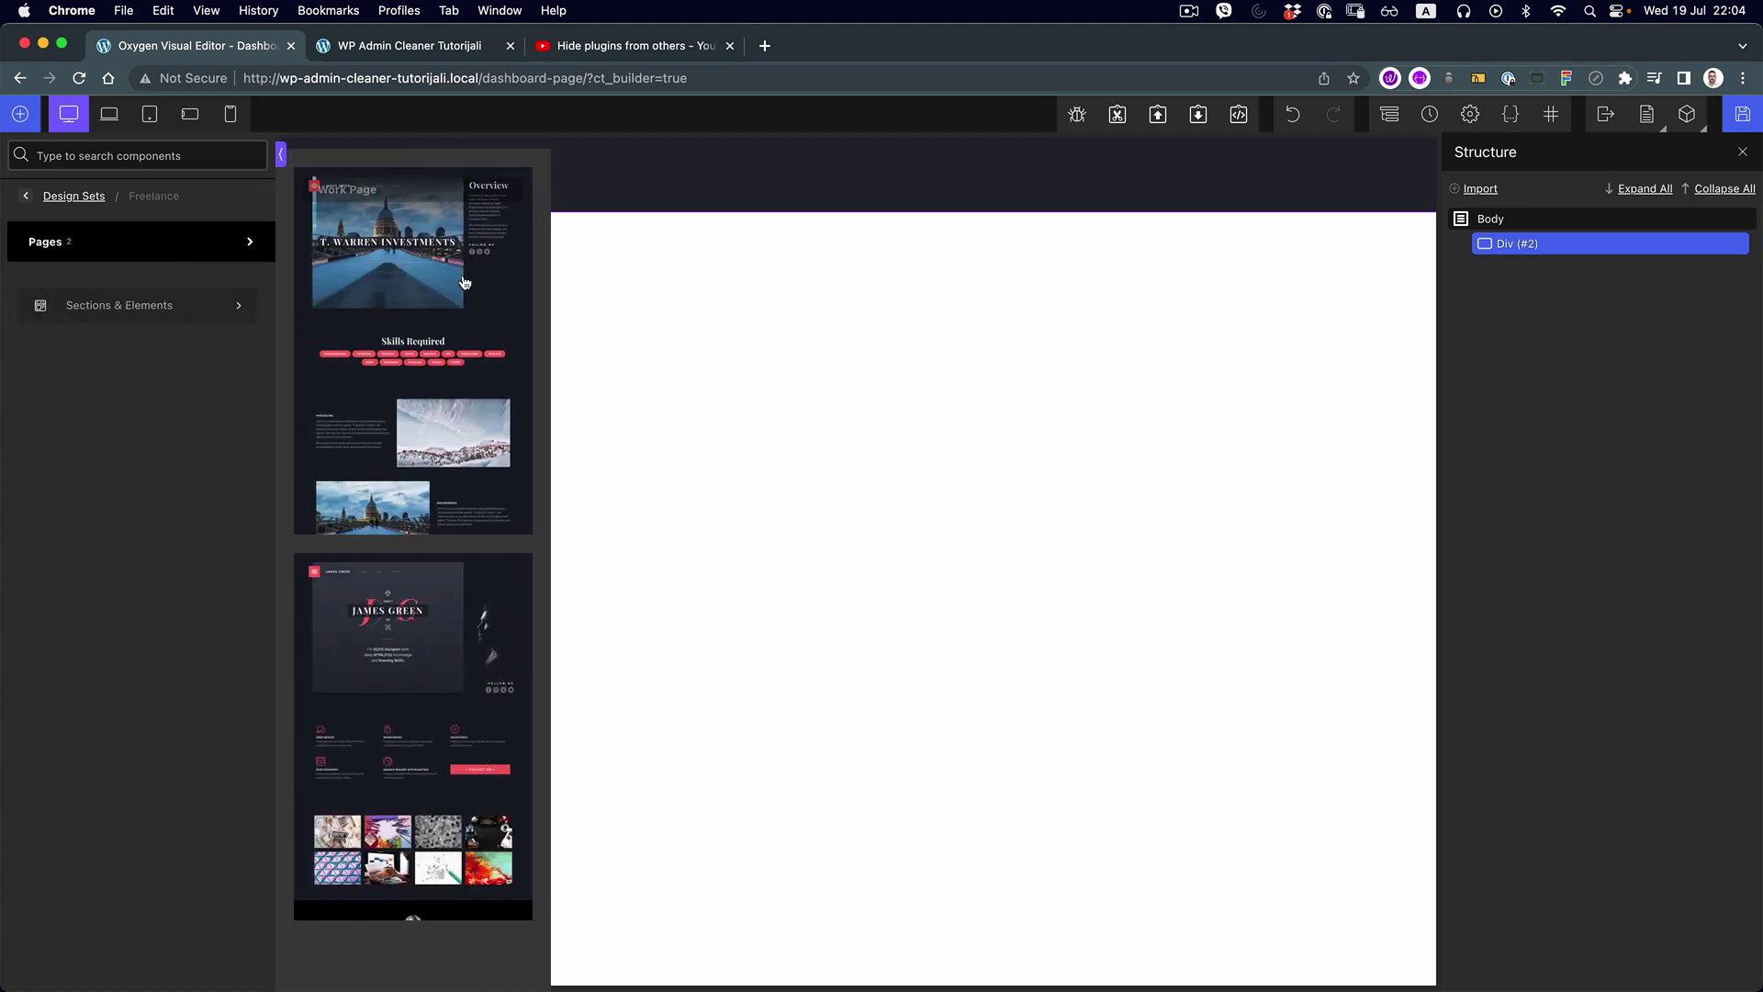
{"action": "left_click", "coordinate": [145, 313]}
{"action": "mouse_move", "coordinate": [146, 315]}
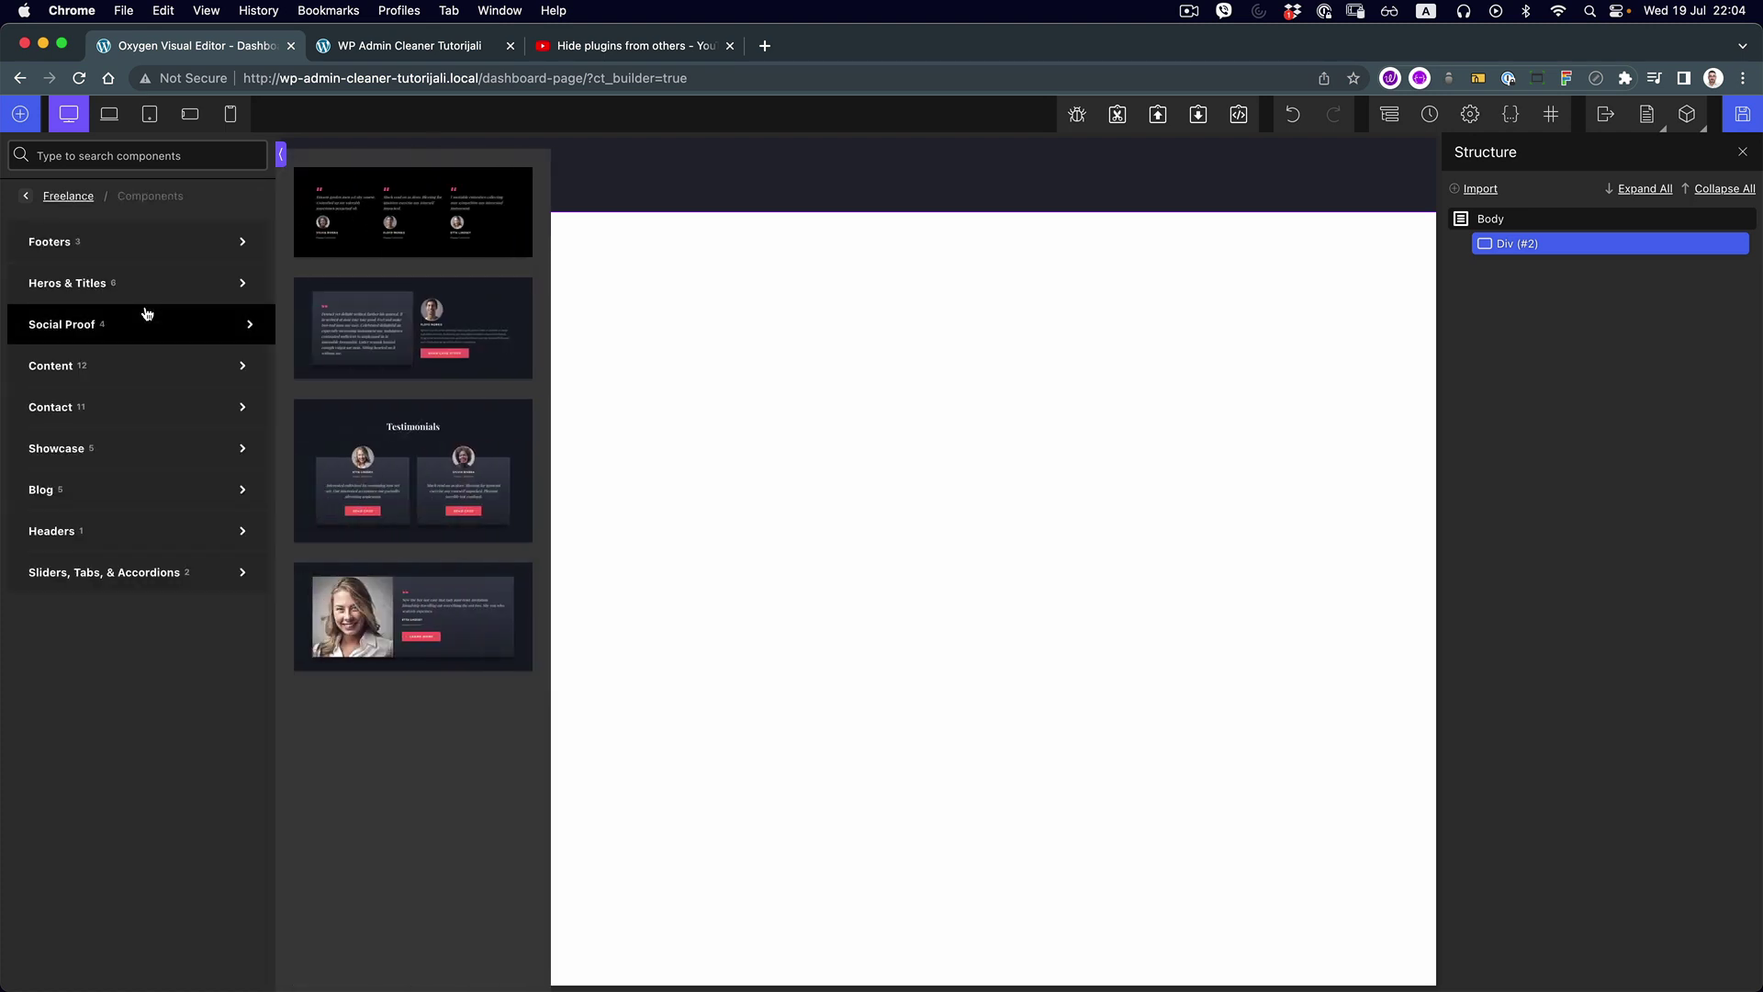
{"action": "mouse_move", "coordinate": [129, 400]}
{"action": "scroll", "coordinate": [413, 418], "scroll_direction": "down", "scroll_amount": 5}
{"action": "scroll", "coordinate": [418, 415], "scroll_direction": "up", "scroll_amount": 5}
{"action": "left_click", "coordinate": [504, 517]}
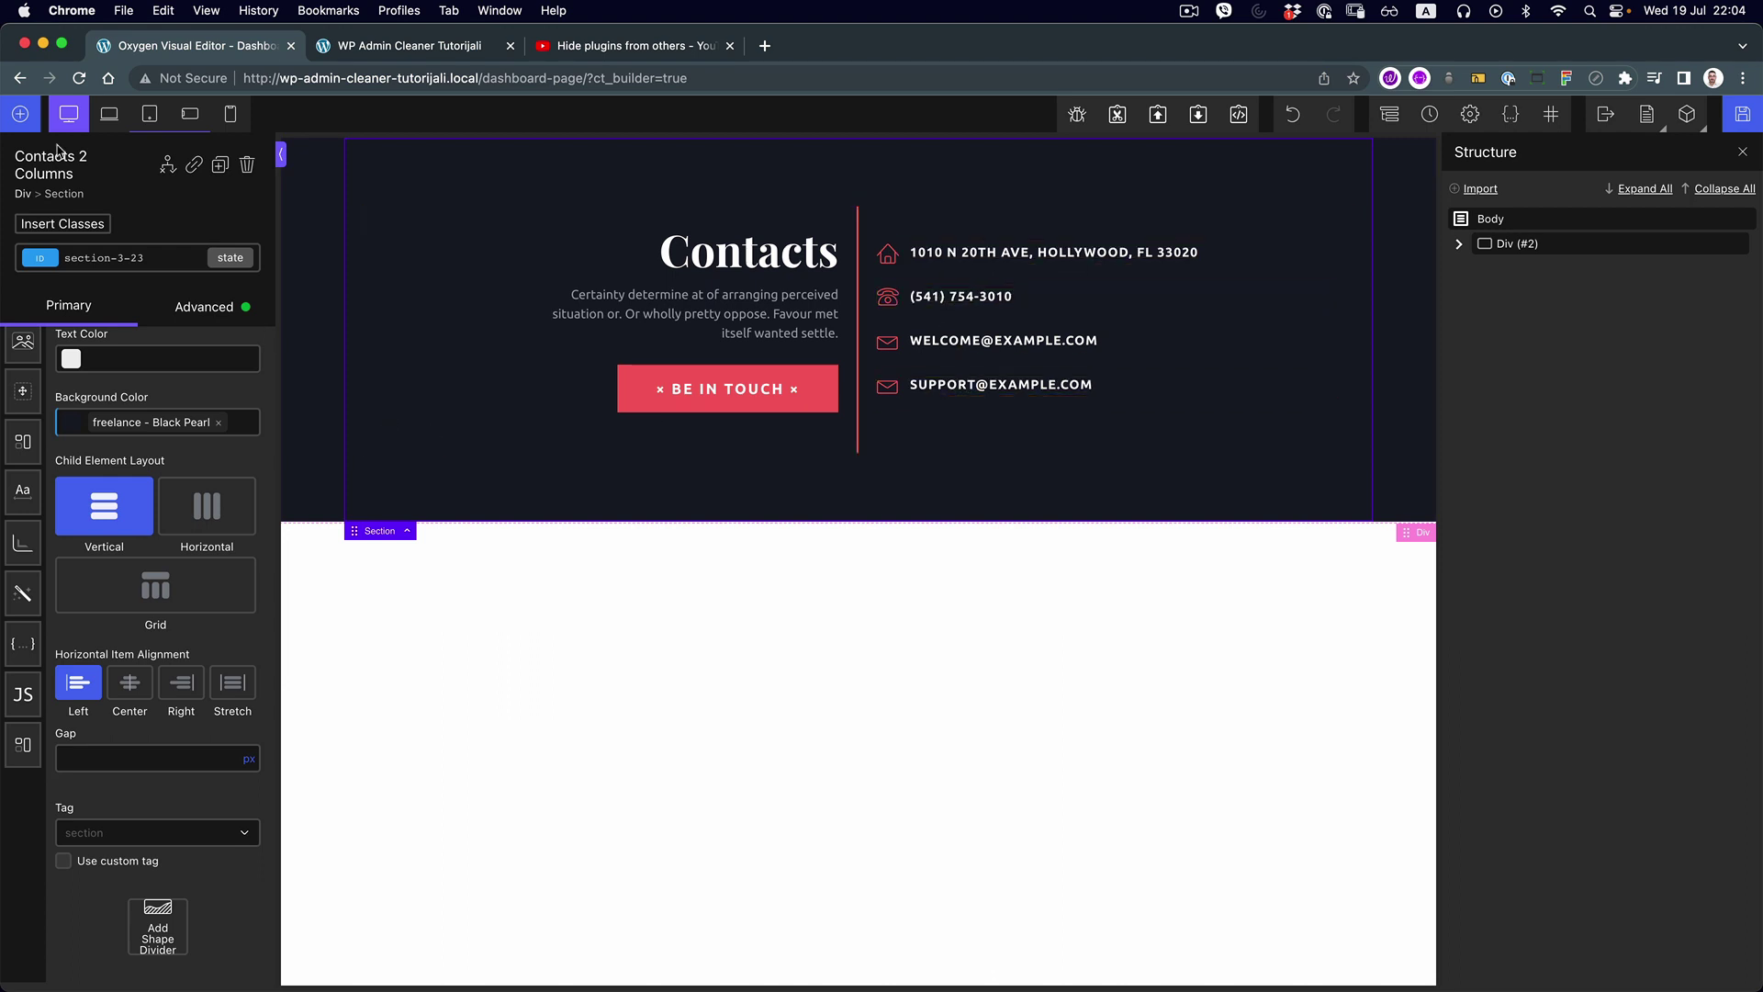
Duplicate Div (#2) and delete the contact-details column Div (#9)
{"action": "left_click", "coordinate": [1552, 250]}
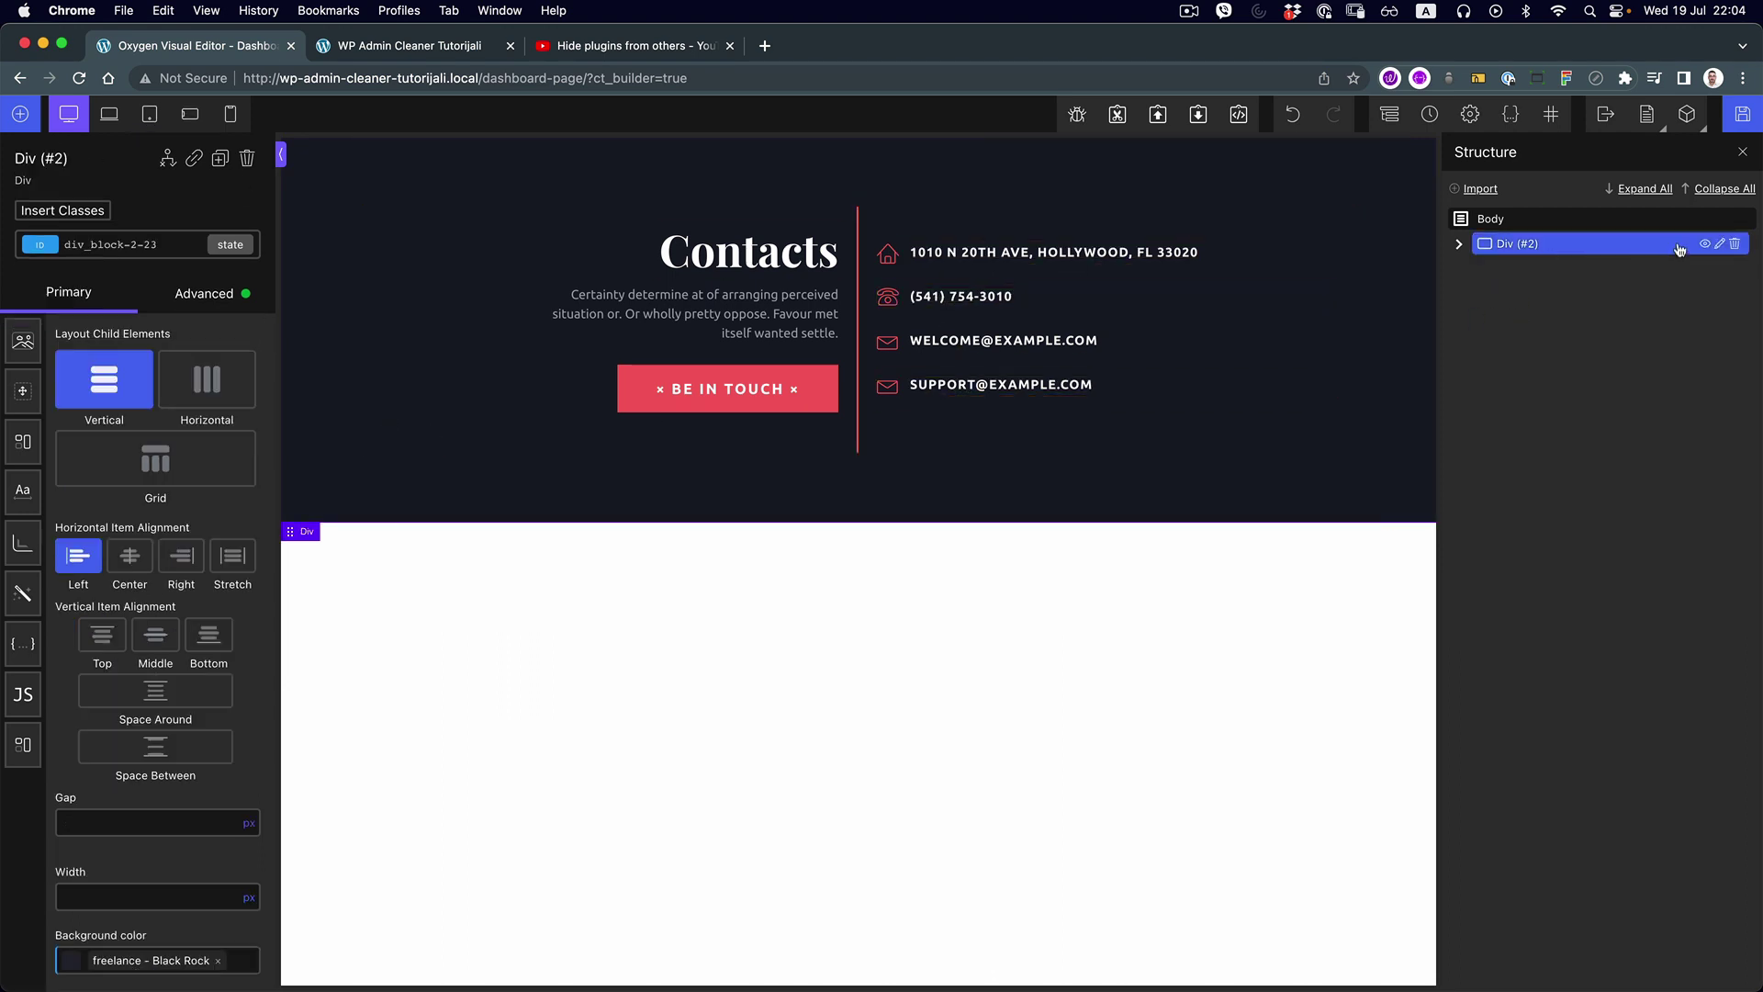
{"action": "key", "text": "super+d"}
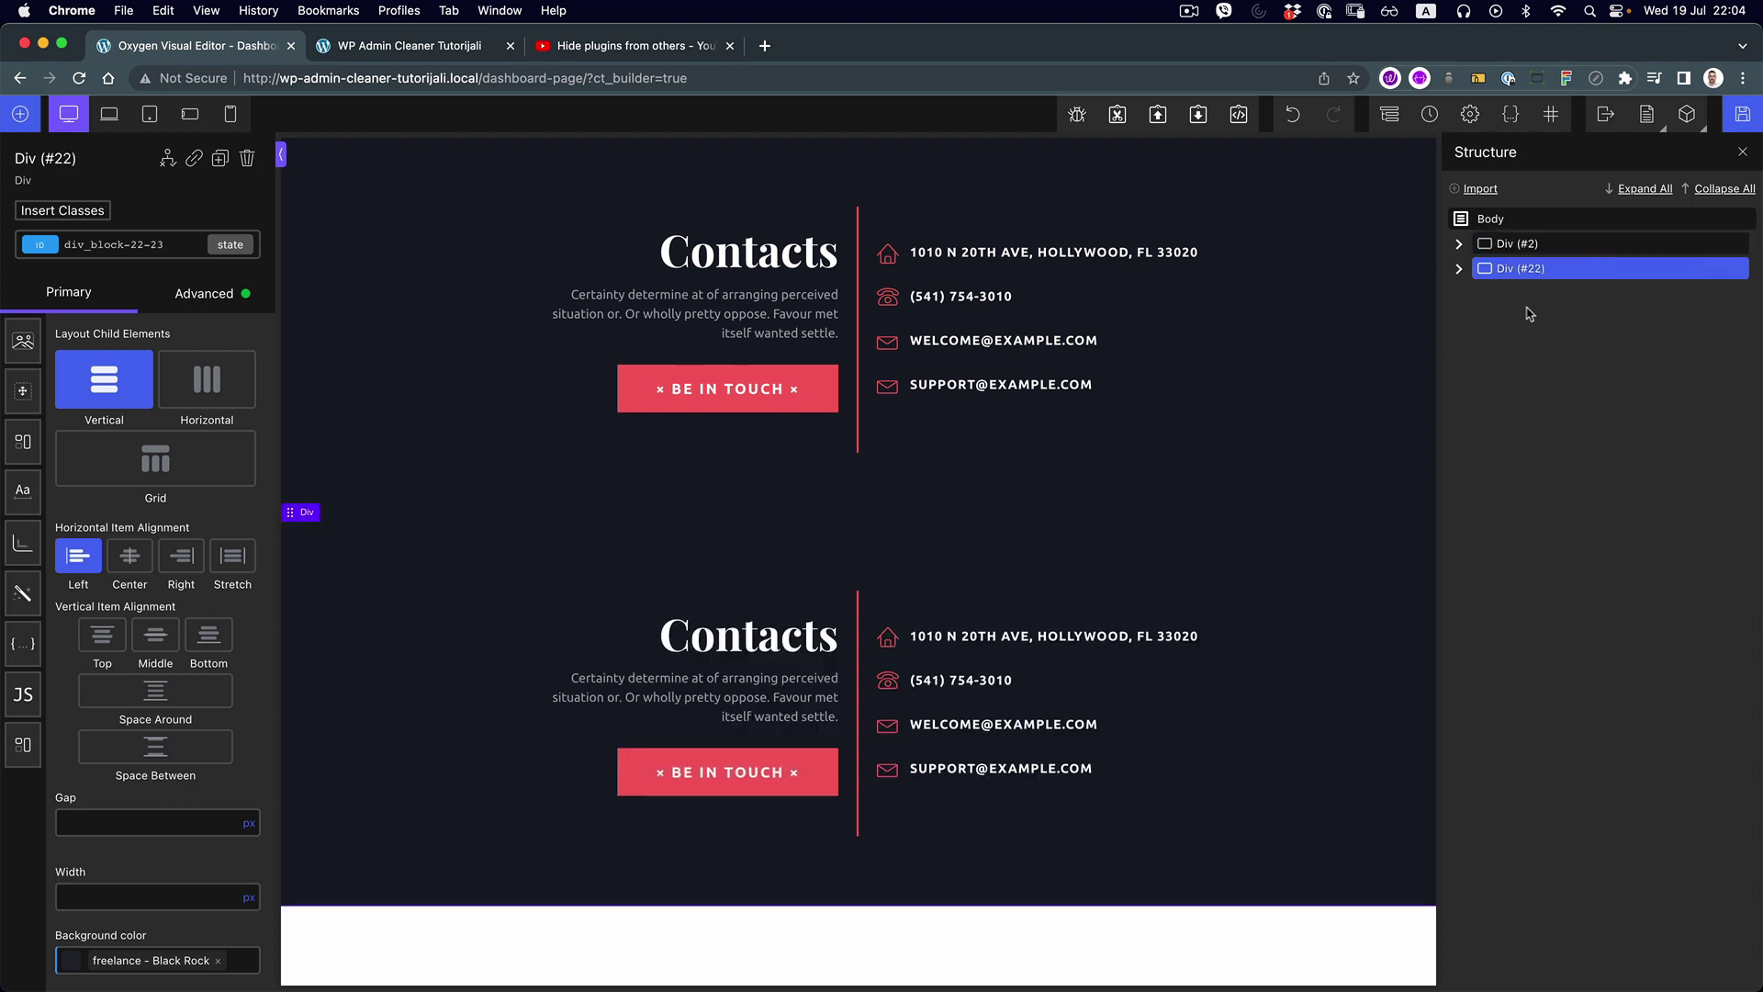
{"action": "left_click", "coordinate": [1460, 245]}
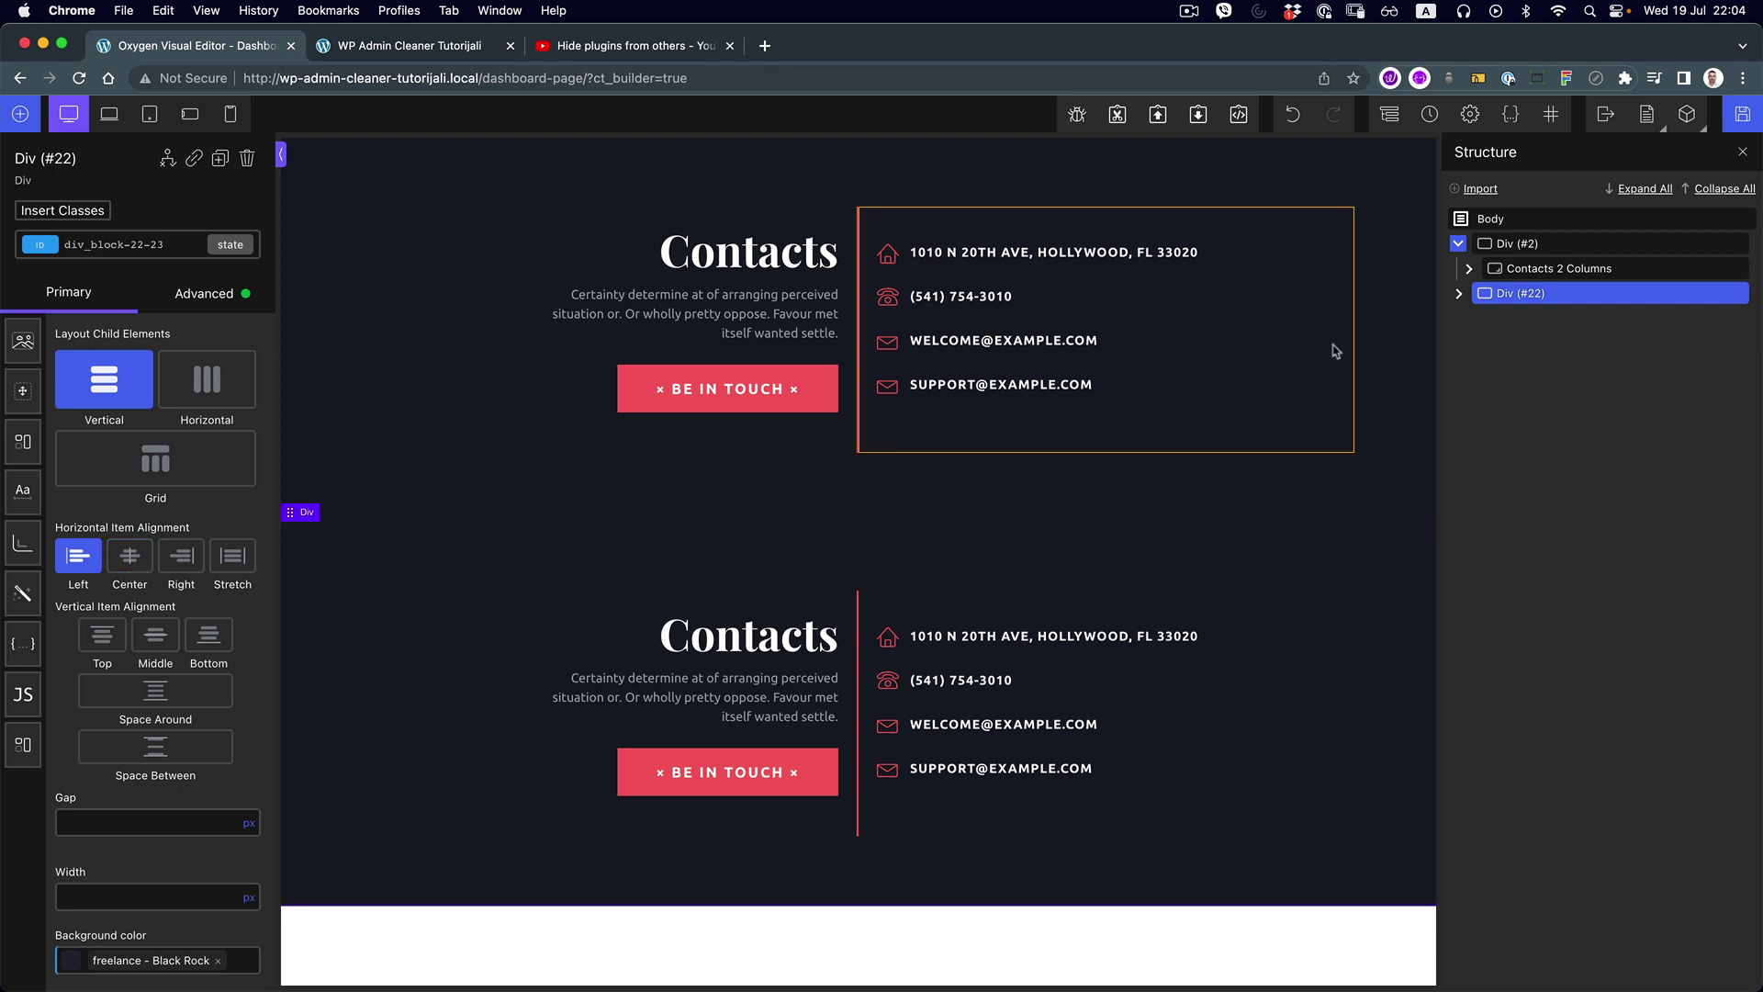
{"action": "left_click", "coordinate": [1472, 270]}
{"action": "left_click", "coordinate": [1630, 294]}
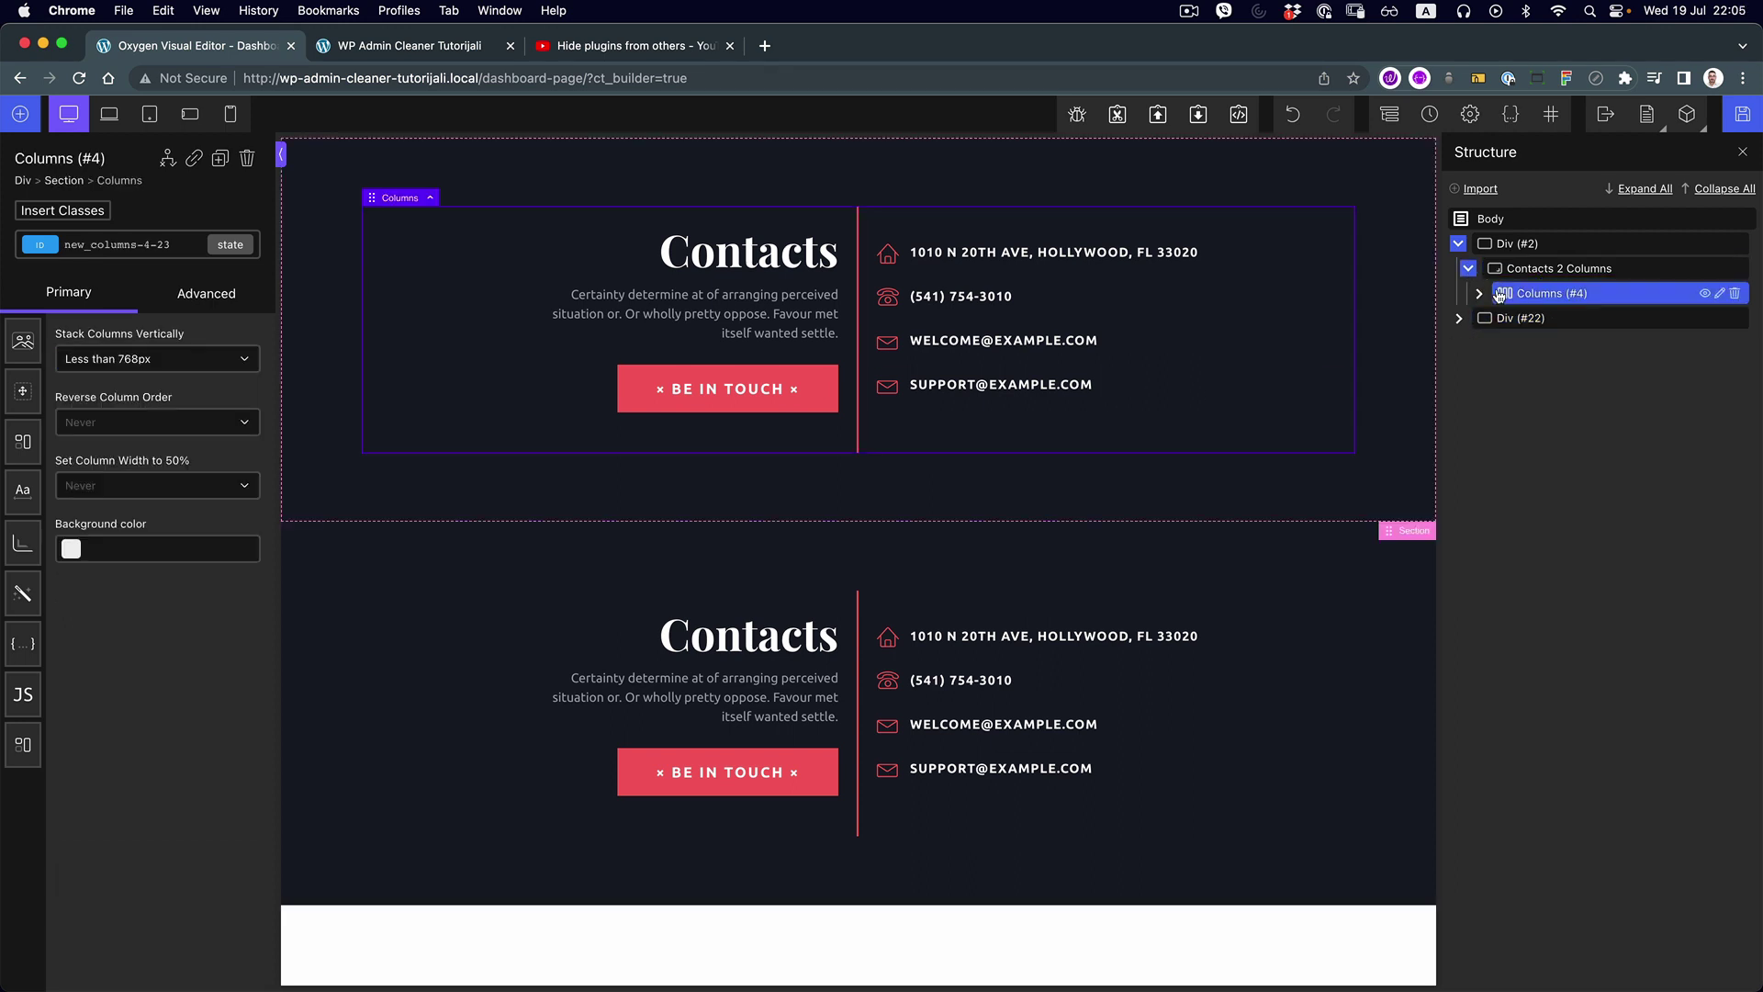
{"action": "left_click", "coordinate": [1480, 294]}
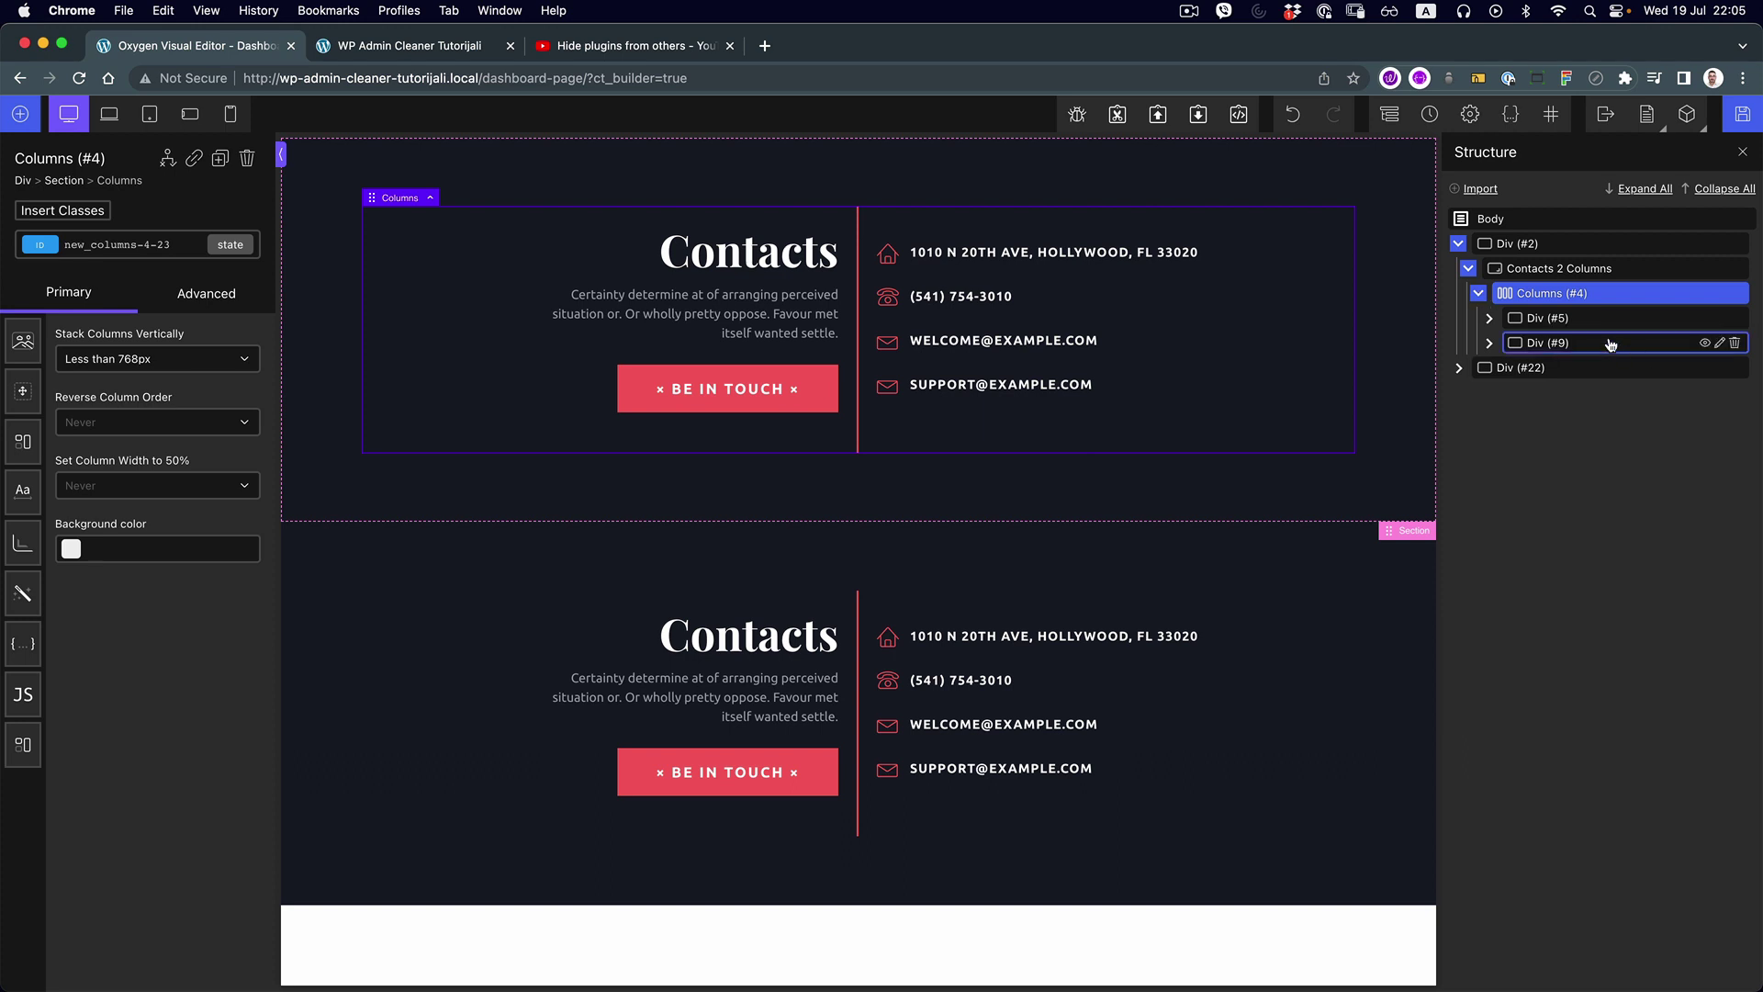
{"action": "left_click", "coordinate": [1651, 345]}
{"action": "left_click", "coordinate": [1734, 343]}
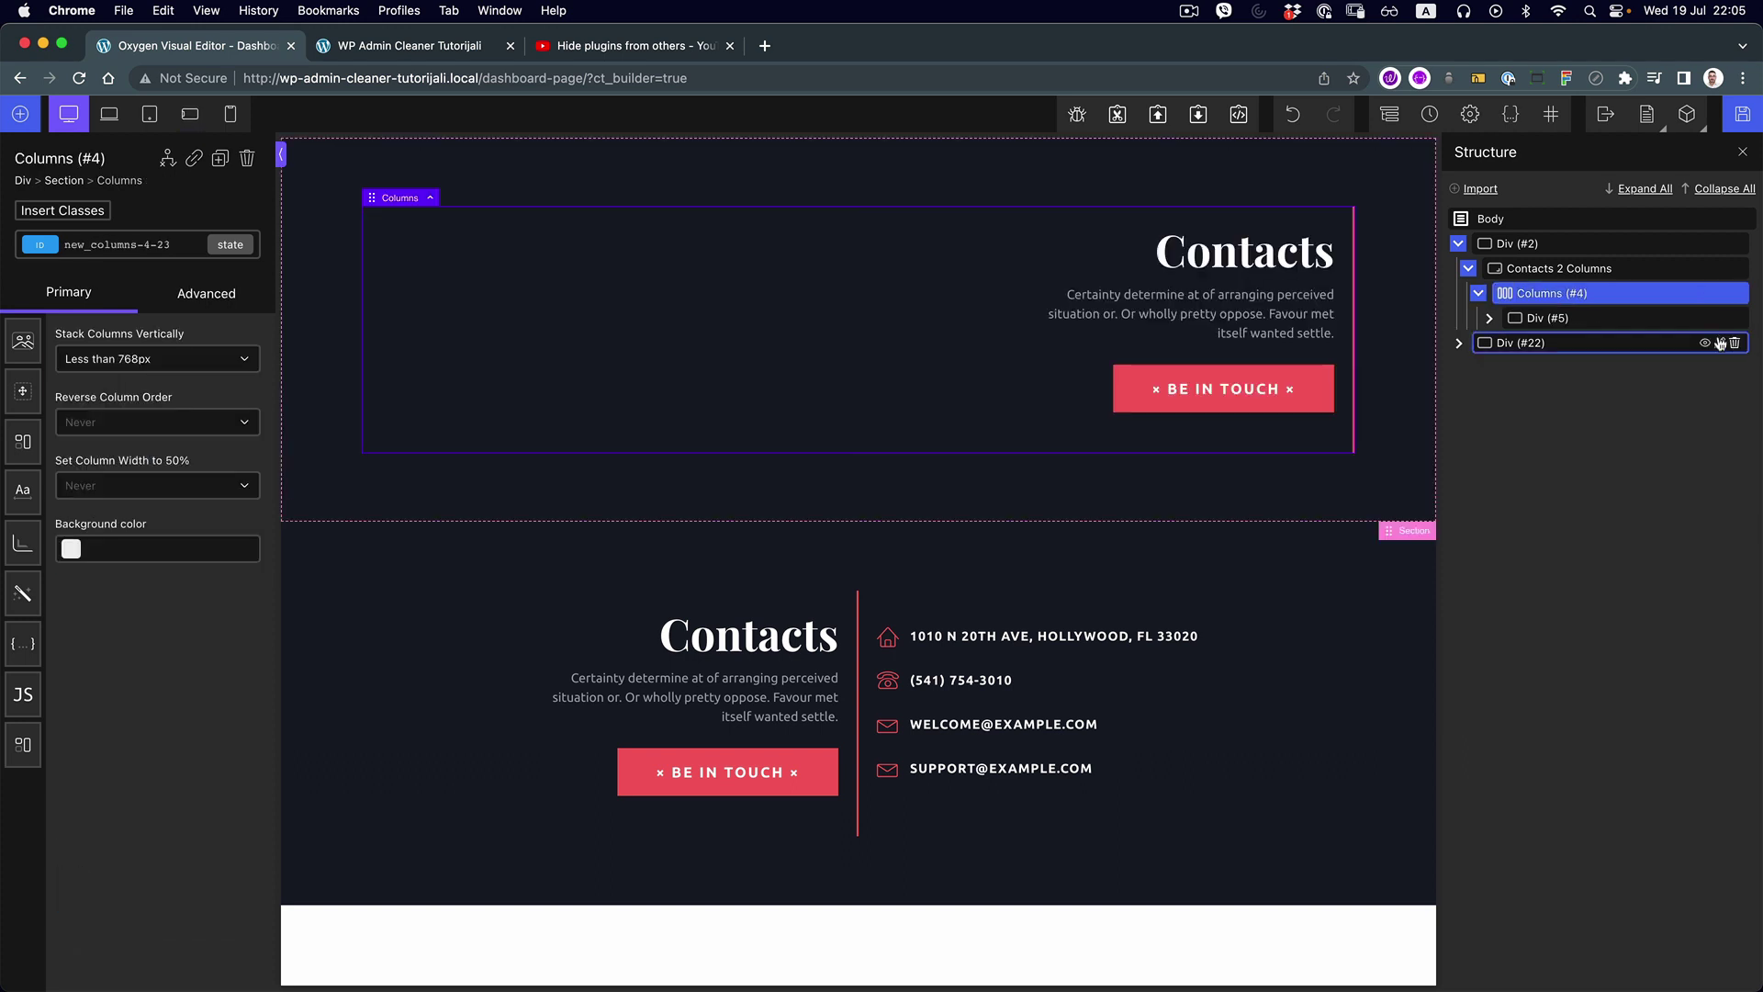
Delete the paragraph text and button link under the Contacts heading
{"action": "left_click", "coordinate": [1490, 317]}
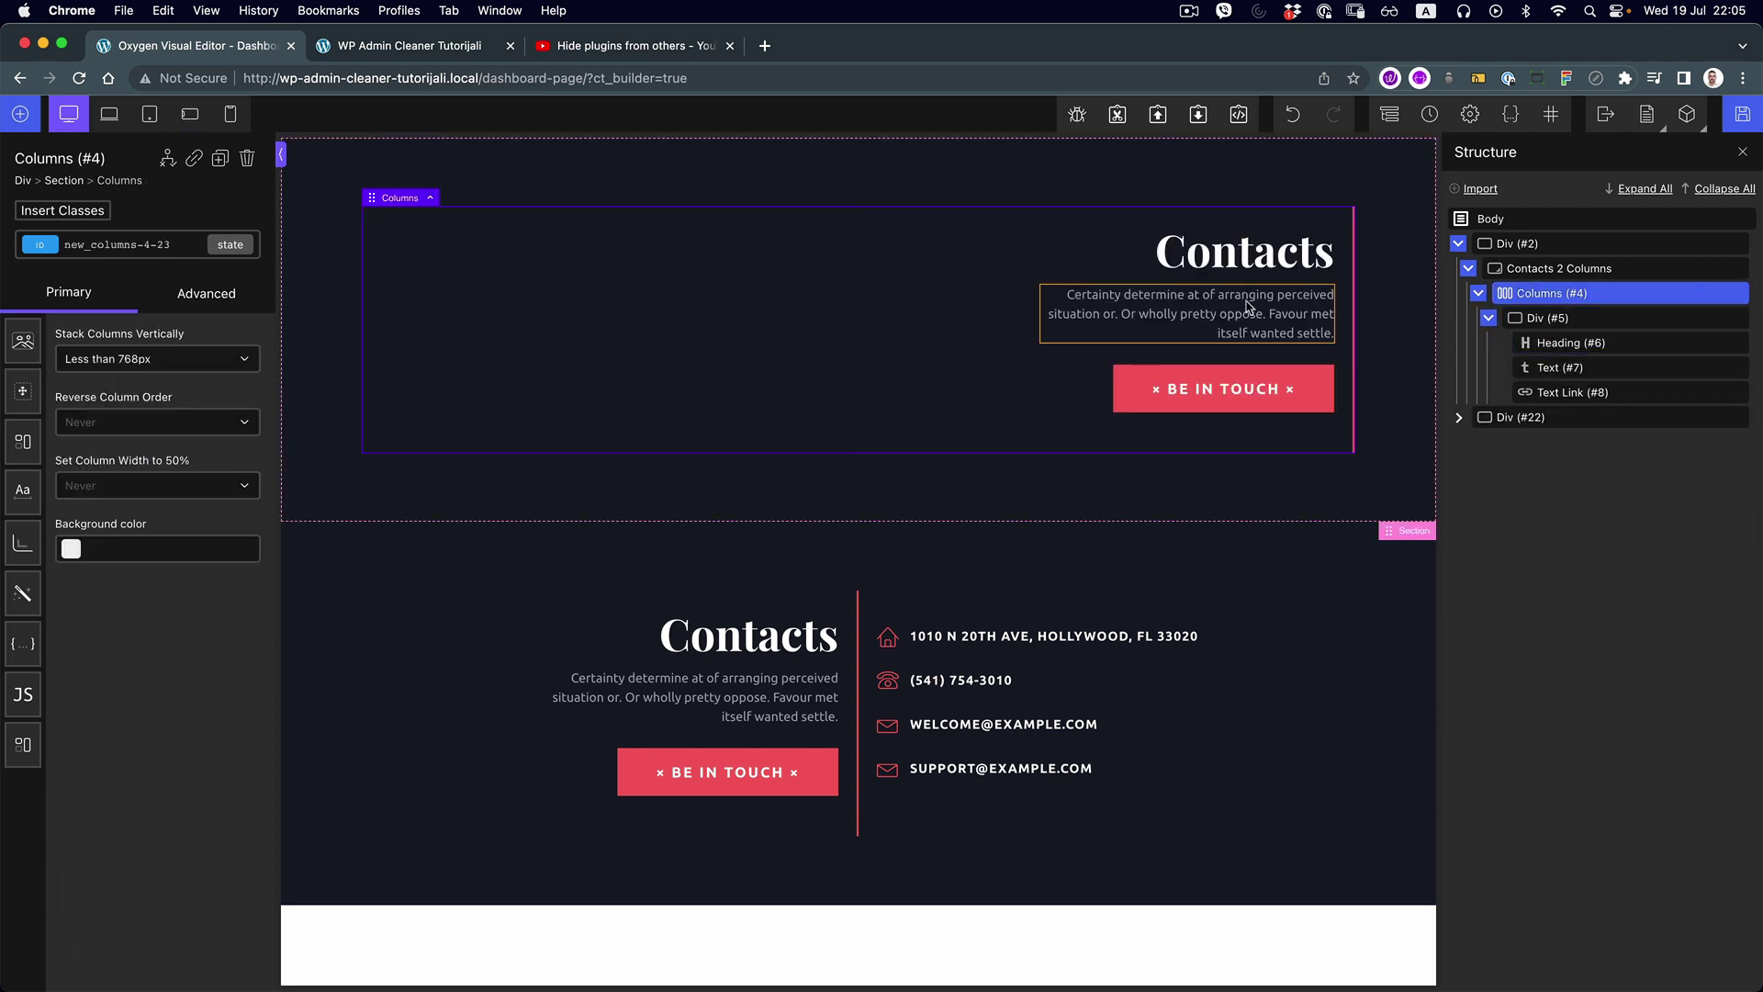
{"action": "left_click", "coordinate": [1249, 307]}
{"action": "left_click", "coordinate": [1735, 367]}
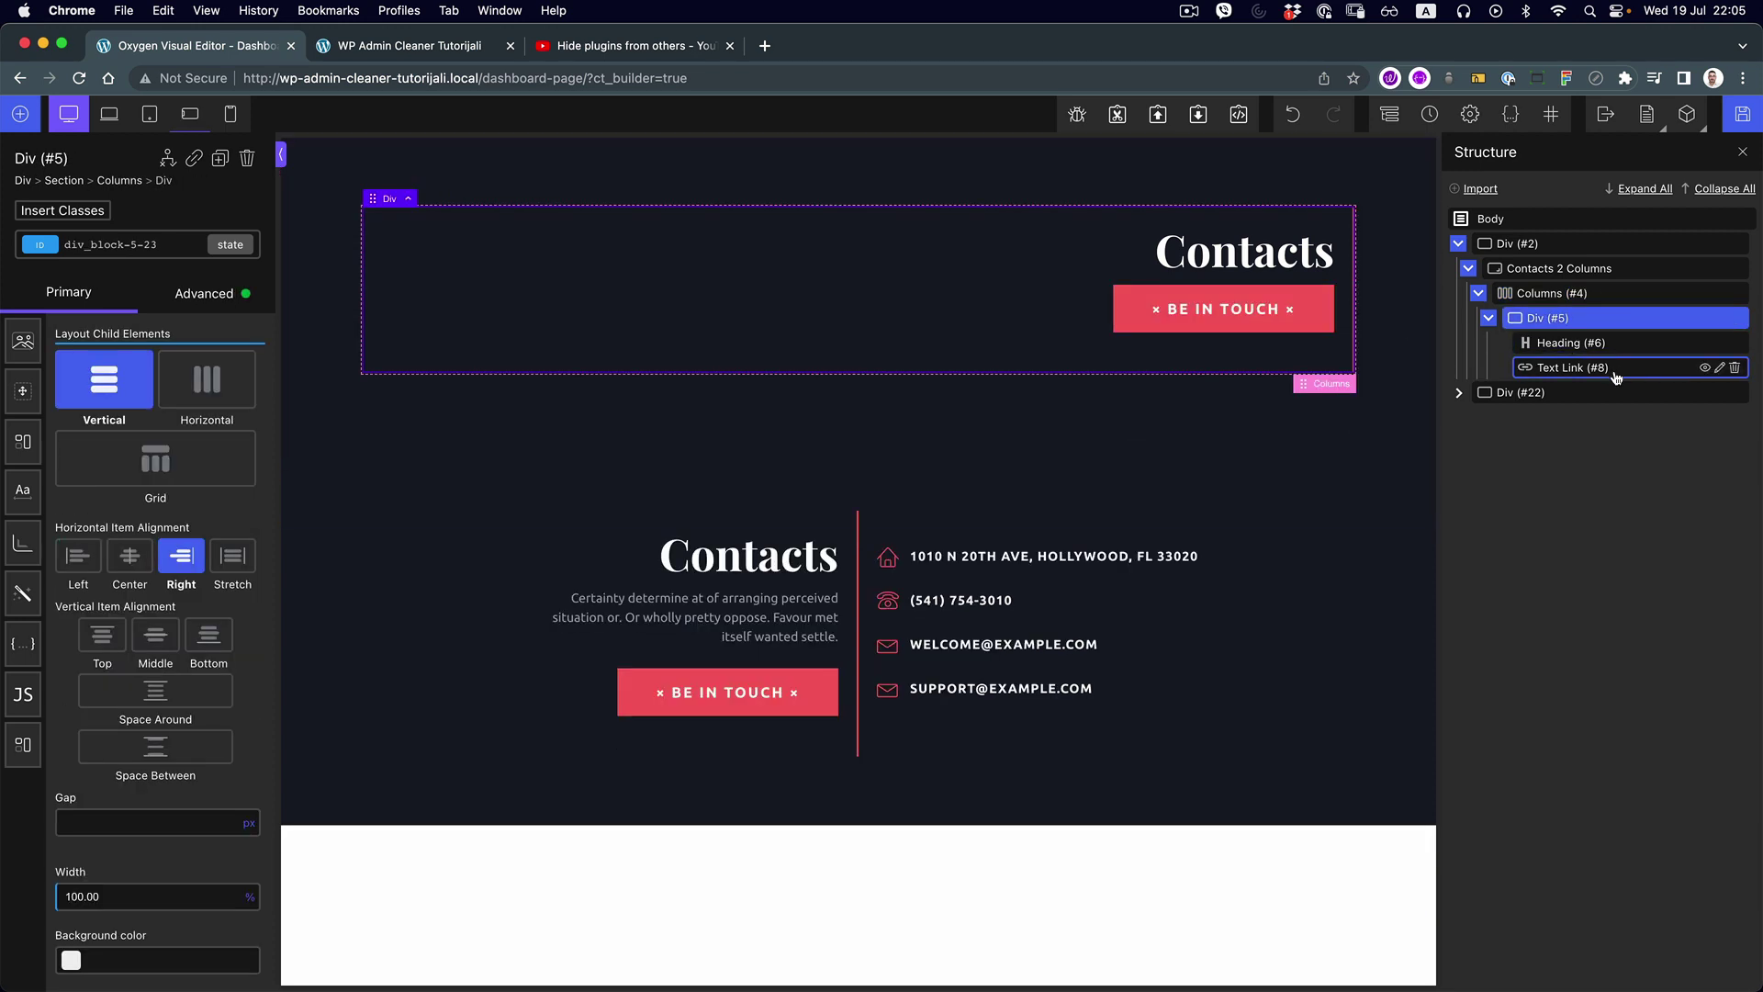
{"action": "left_click", "coordinate": [1680, 370]}
{"action": "left_click", "coordinate": [1735, 367]}
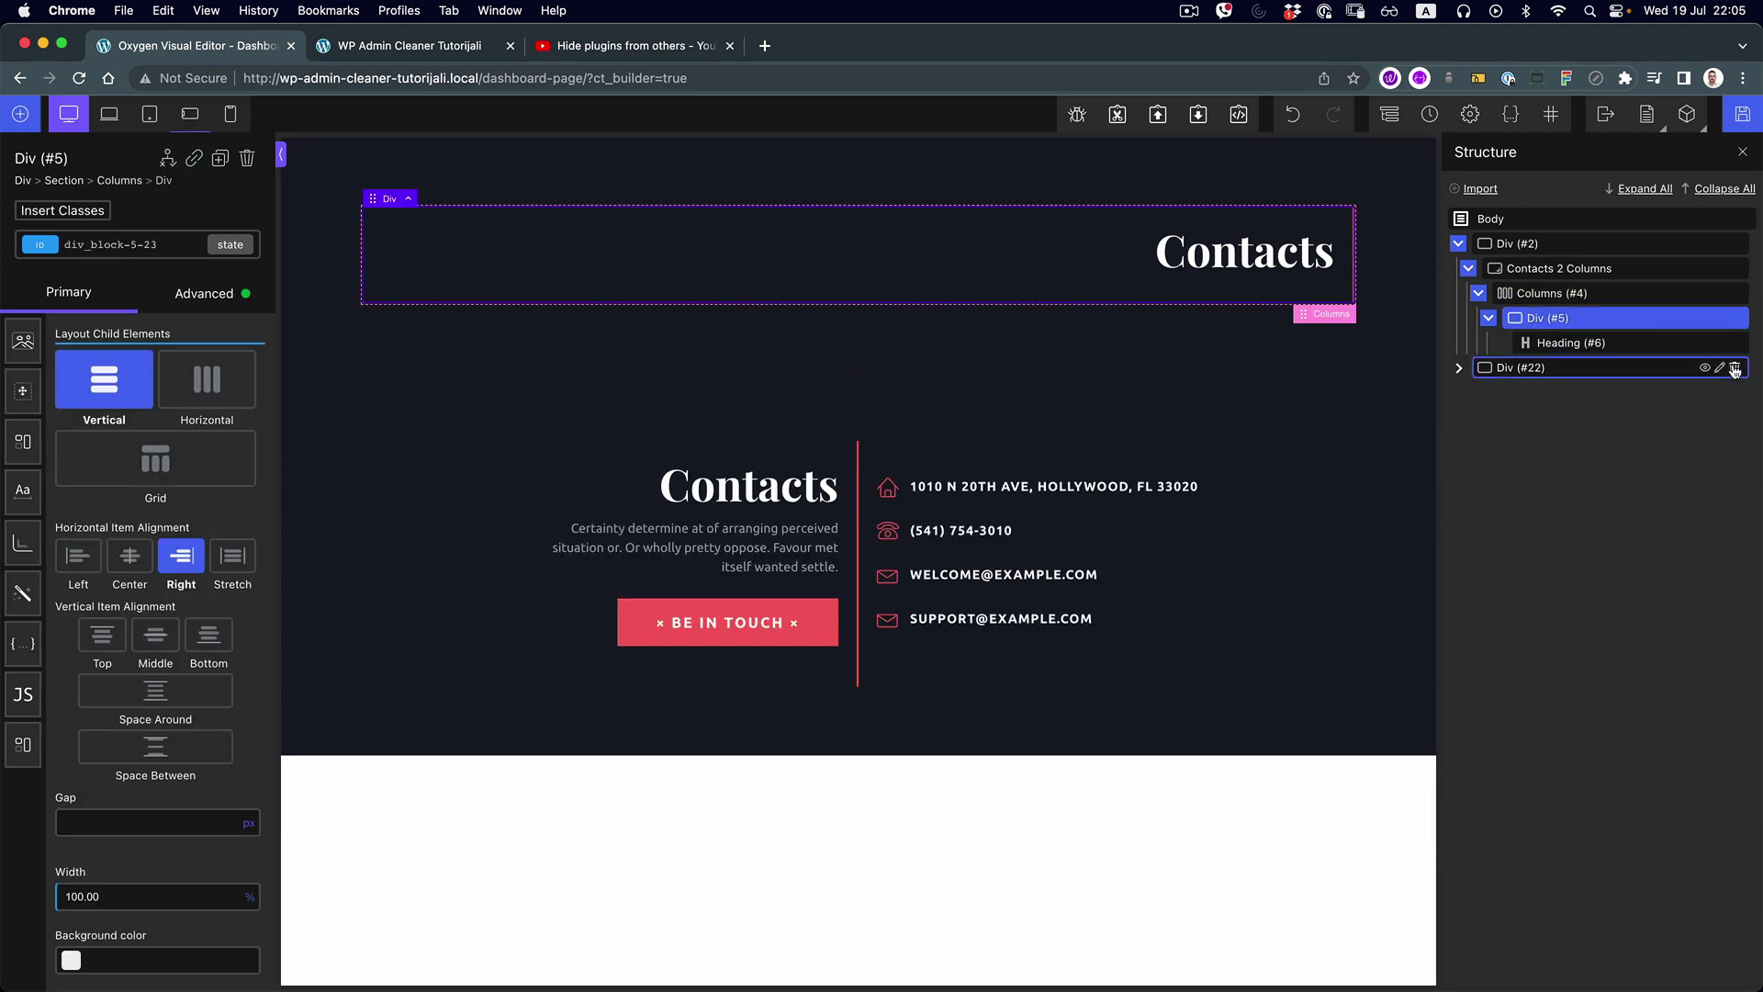
Return the Add panel to the top level of the component library
{"action": "left_click", "coordinate": [24, 118]}
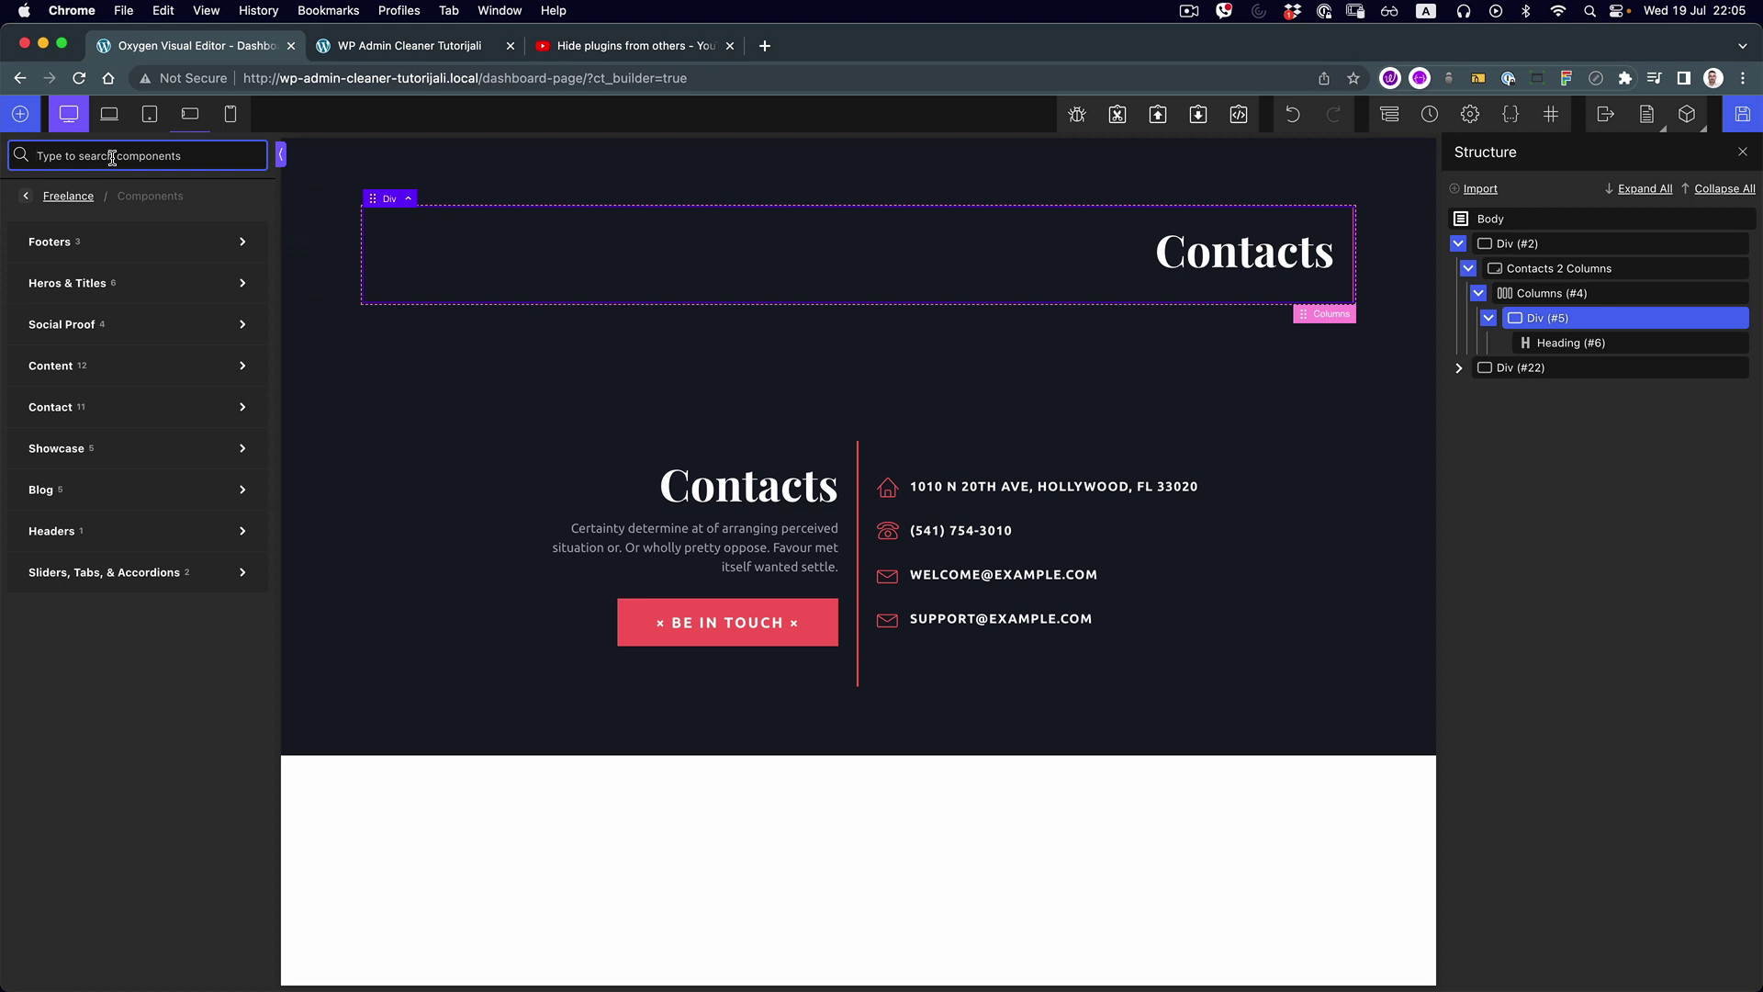
{"action": "left_click", "coordinate": [25, 196]}
{"action": "left_click", "coordinate": [26, 197]}
{"action": "left_click", "coordinate": [27, 197]}
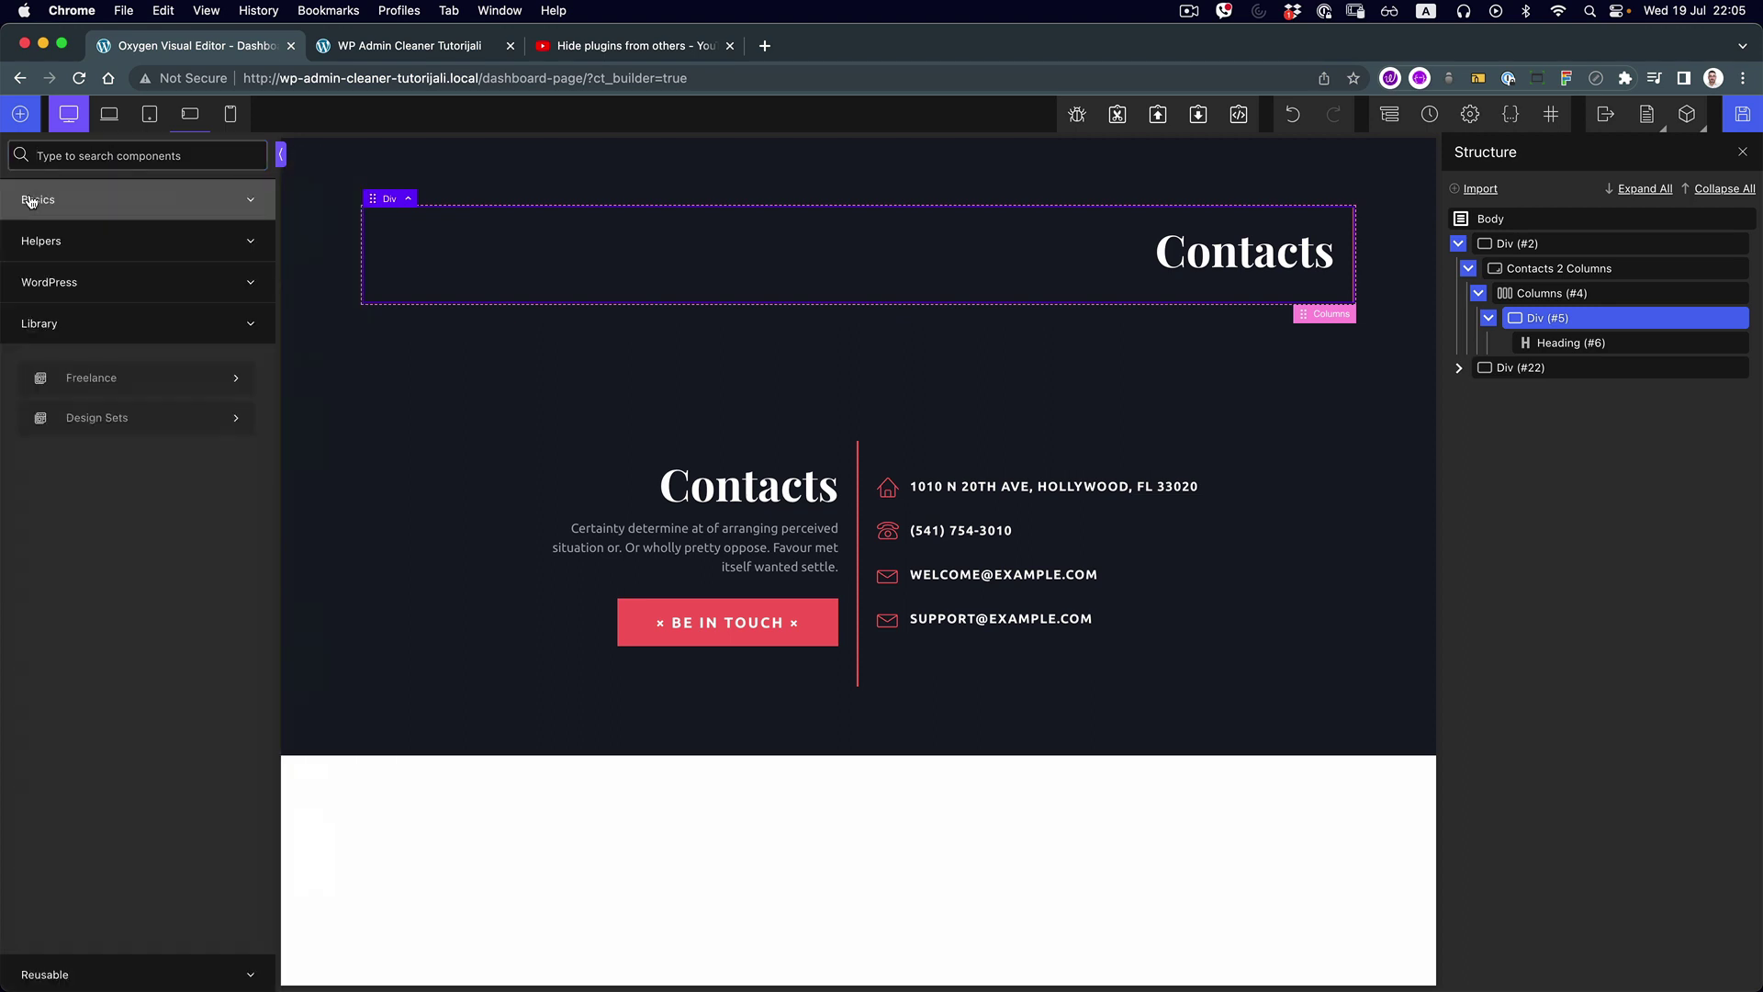
Add a Video element and paste the 'Hide plugins from others' youtu.be link as its URL
{"action": "left_click", "coordinate": [89, 200]}
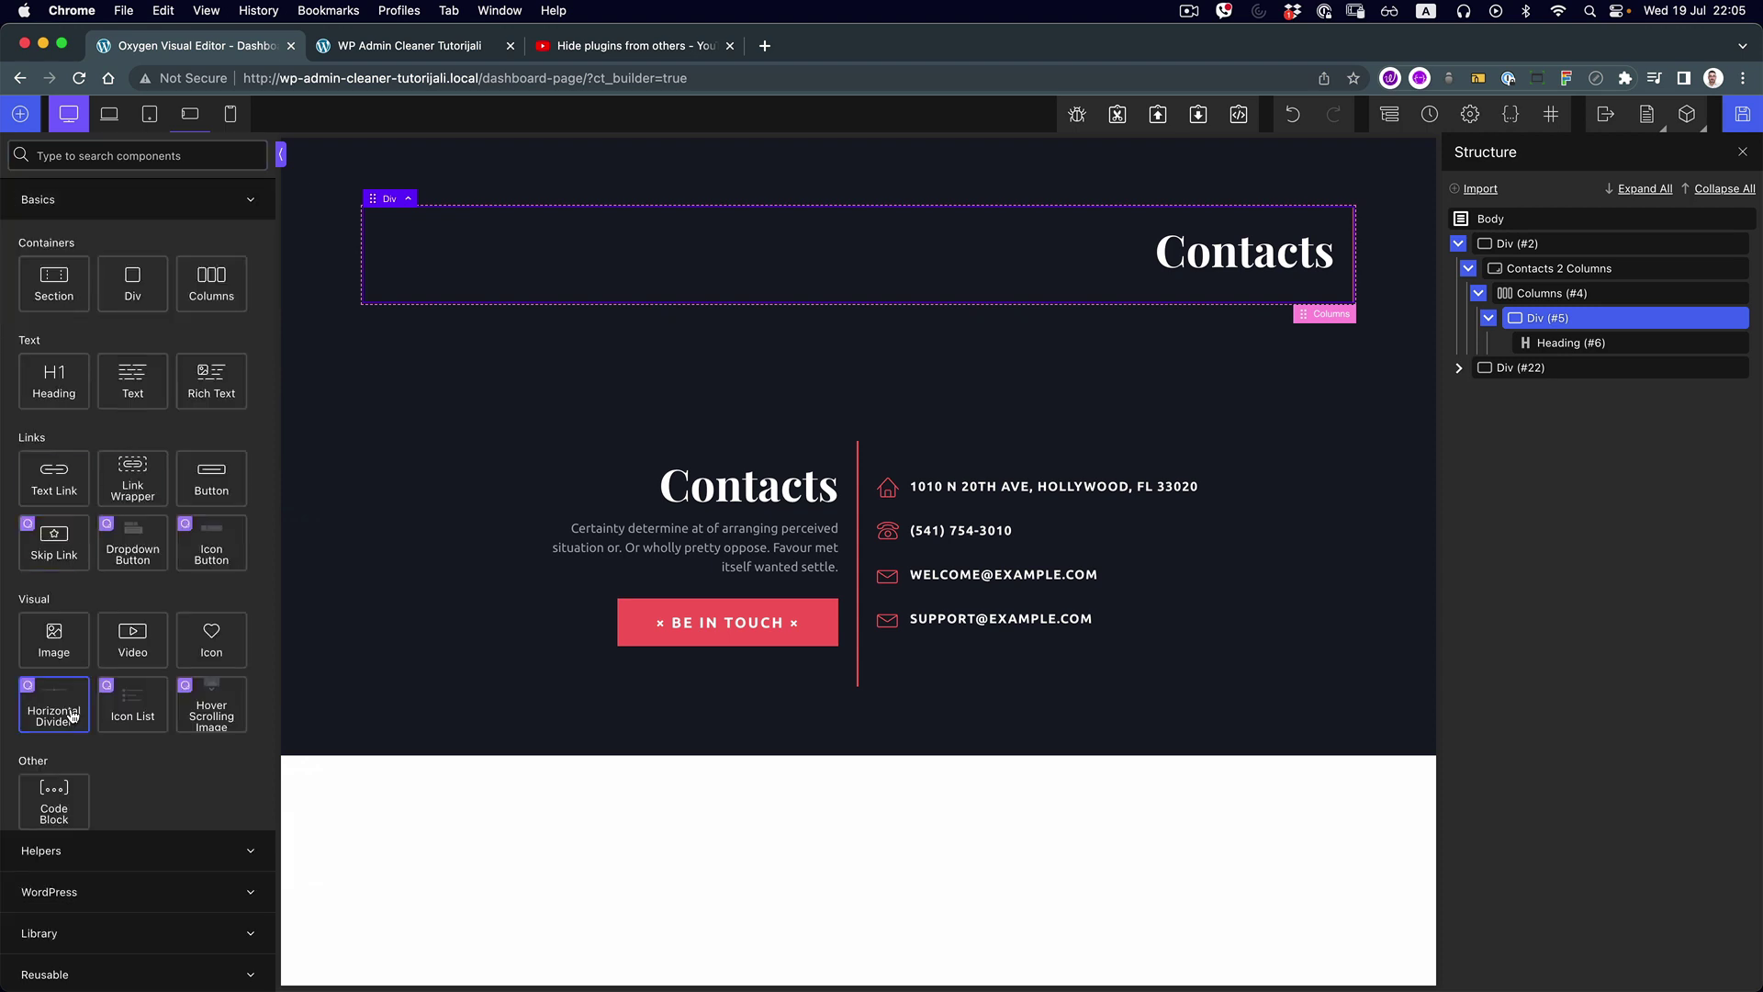
{"action": "left_click", "coordinate": [147, 644]}
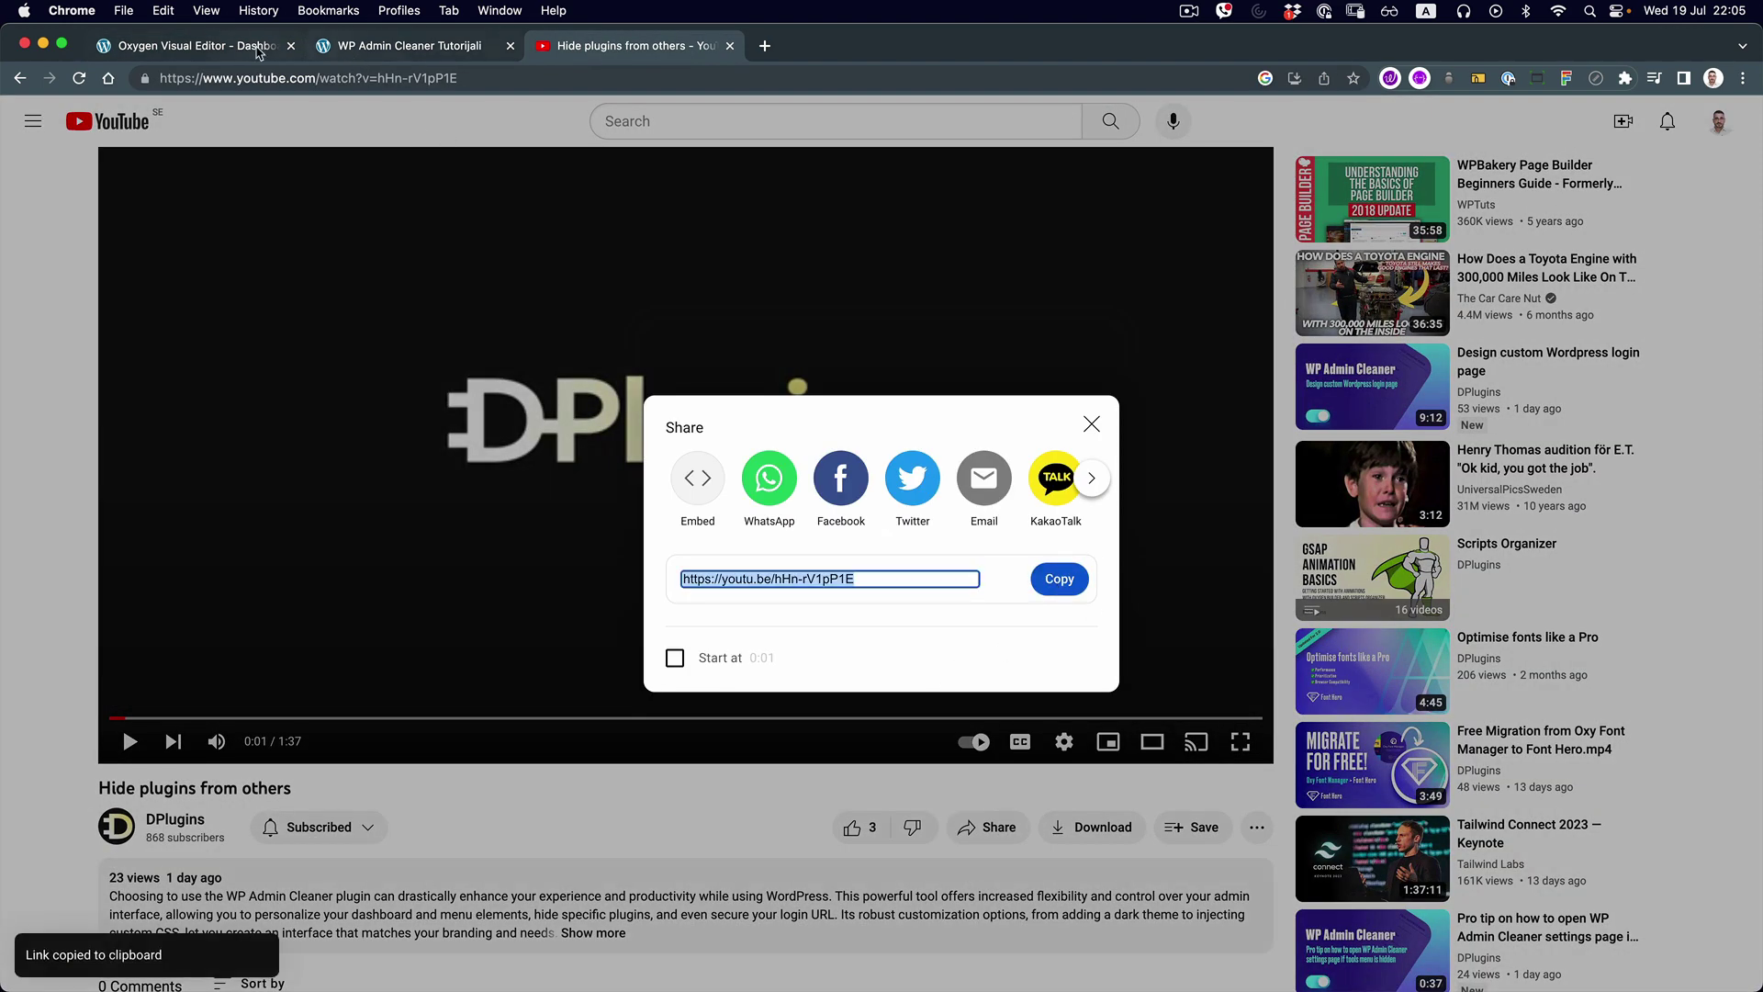
{"action": "left_click", "coordinate": [258, 51]}
{"action": "left_click", "coordinate": [163, 357]}
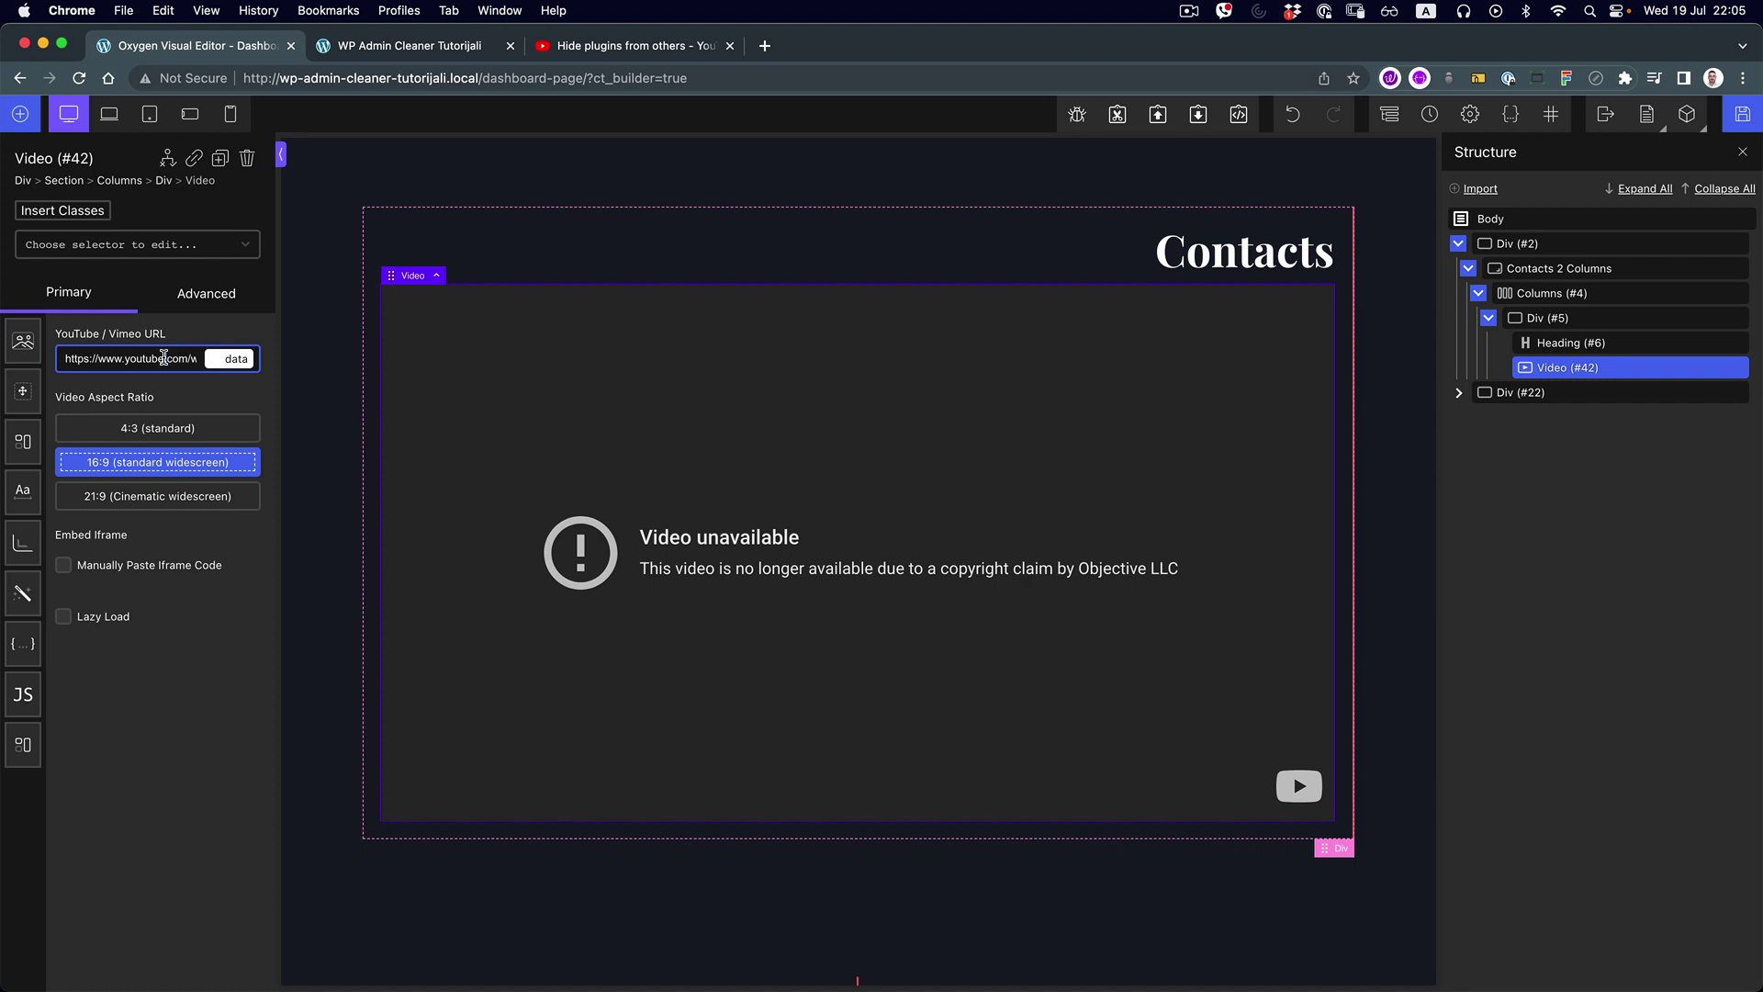
{"action": "key", "text": "super+a"}
{"action": "key", "text": "super+v"}
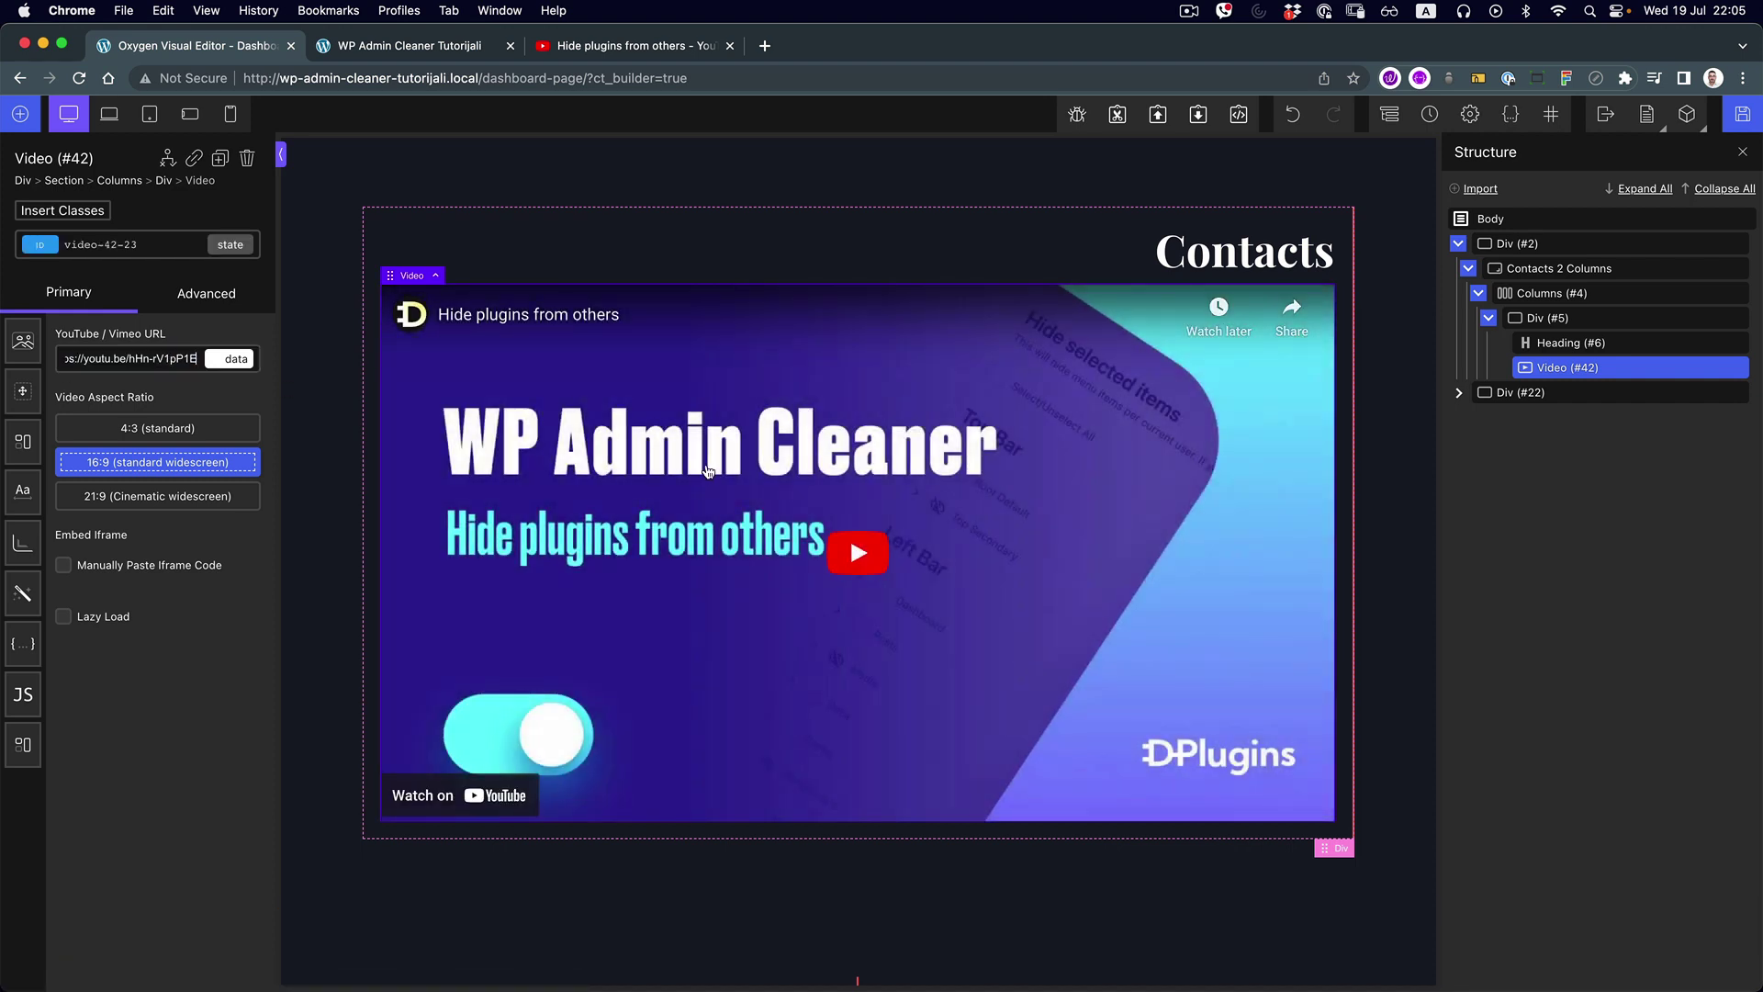
Centre the items in Div (#5) horizontally
{"action": "left_click", "coordinate": [1572, 344]}
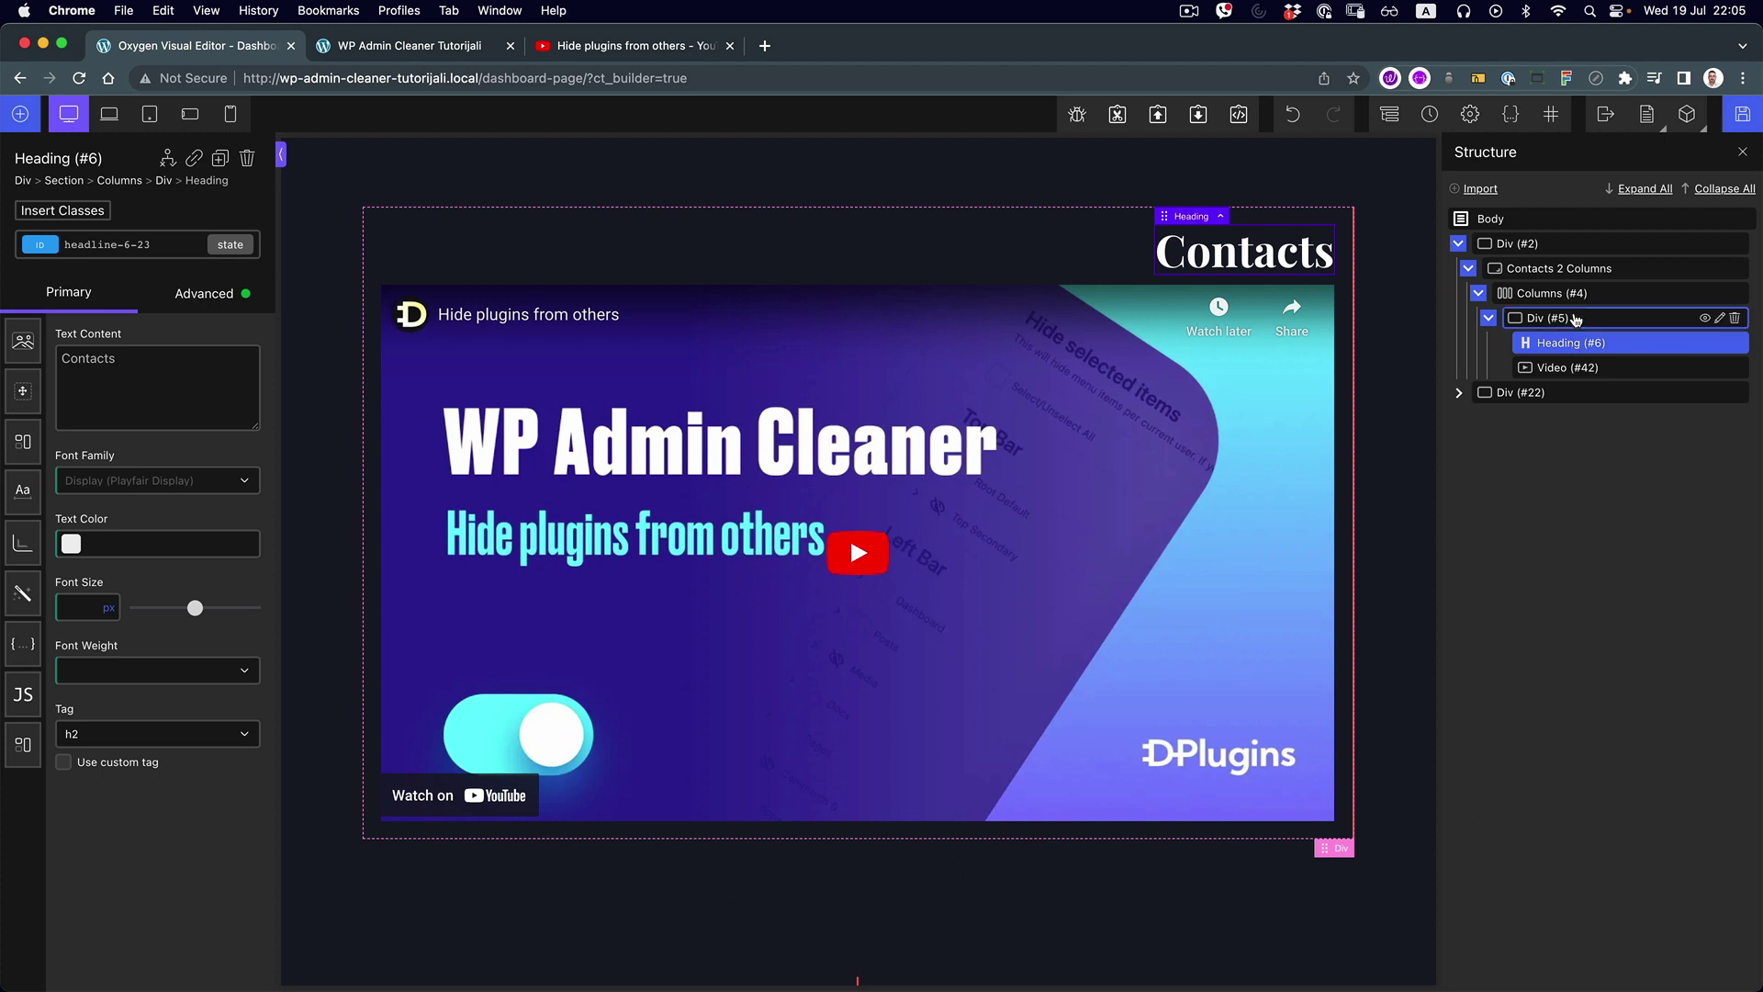
{"action": "left_click", "coordinate": [1576, 319]}
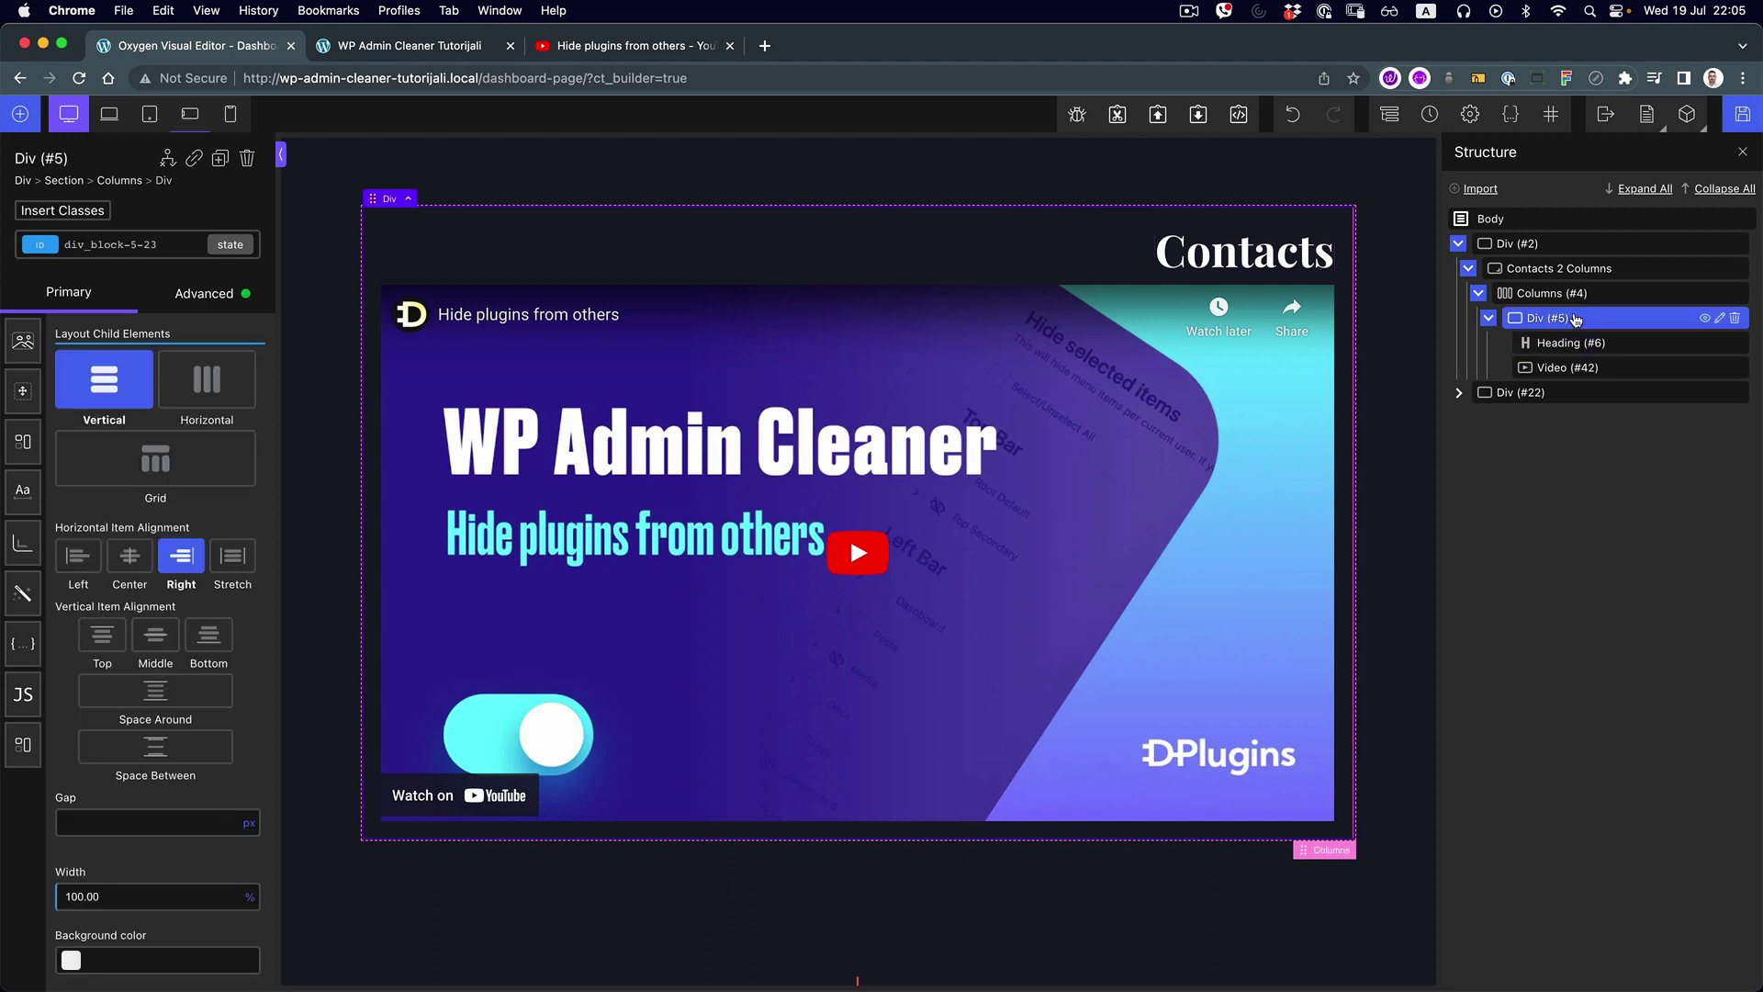
{"action": "left_click", "coordinate": [129, 556]}
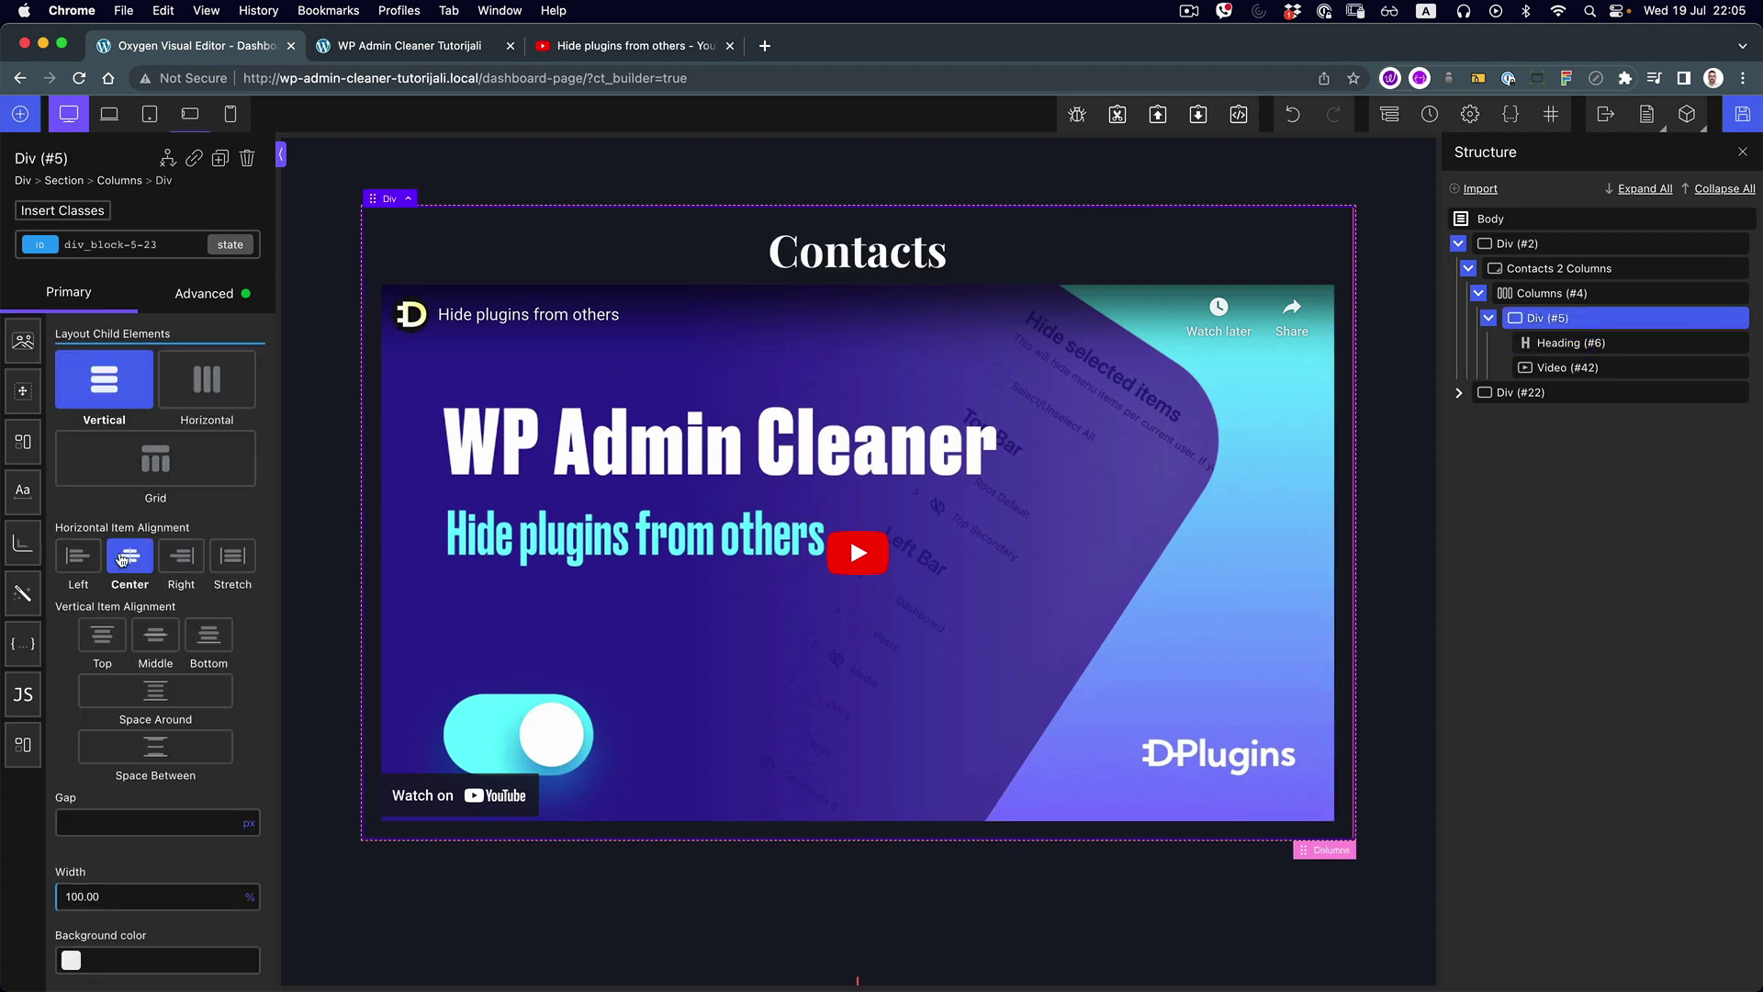
Edit the Contacts heading in place, clearing the garbled text and left-aligning it
{"action": "left_click", "coordinate": [843, 258]}
{"action": "double_click", "coordinate": [838, 253]}
{"action": "type", "text": "Editor"}
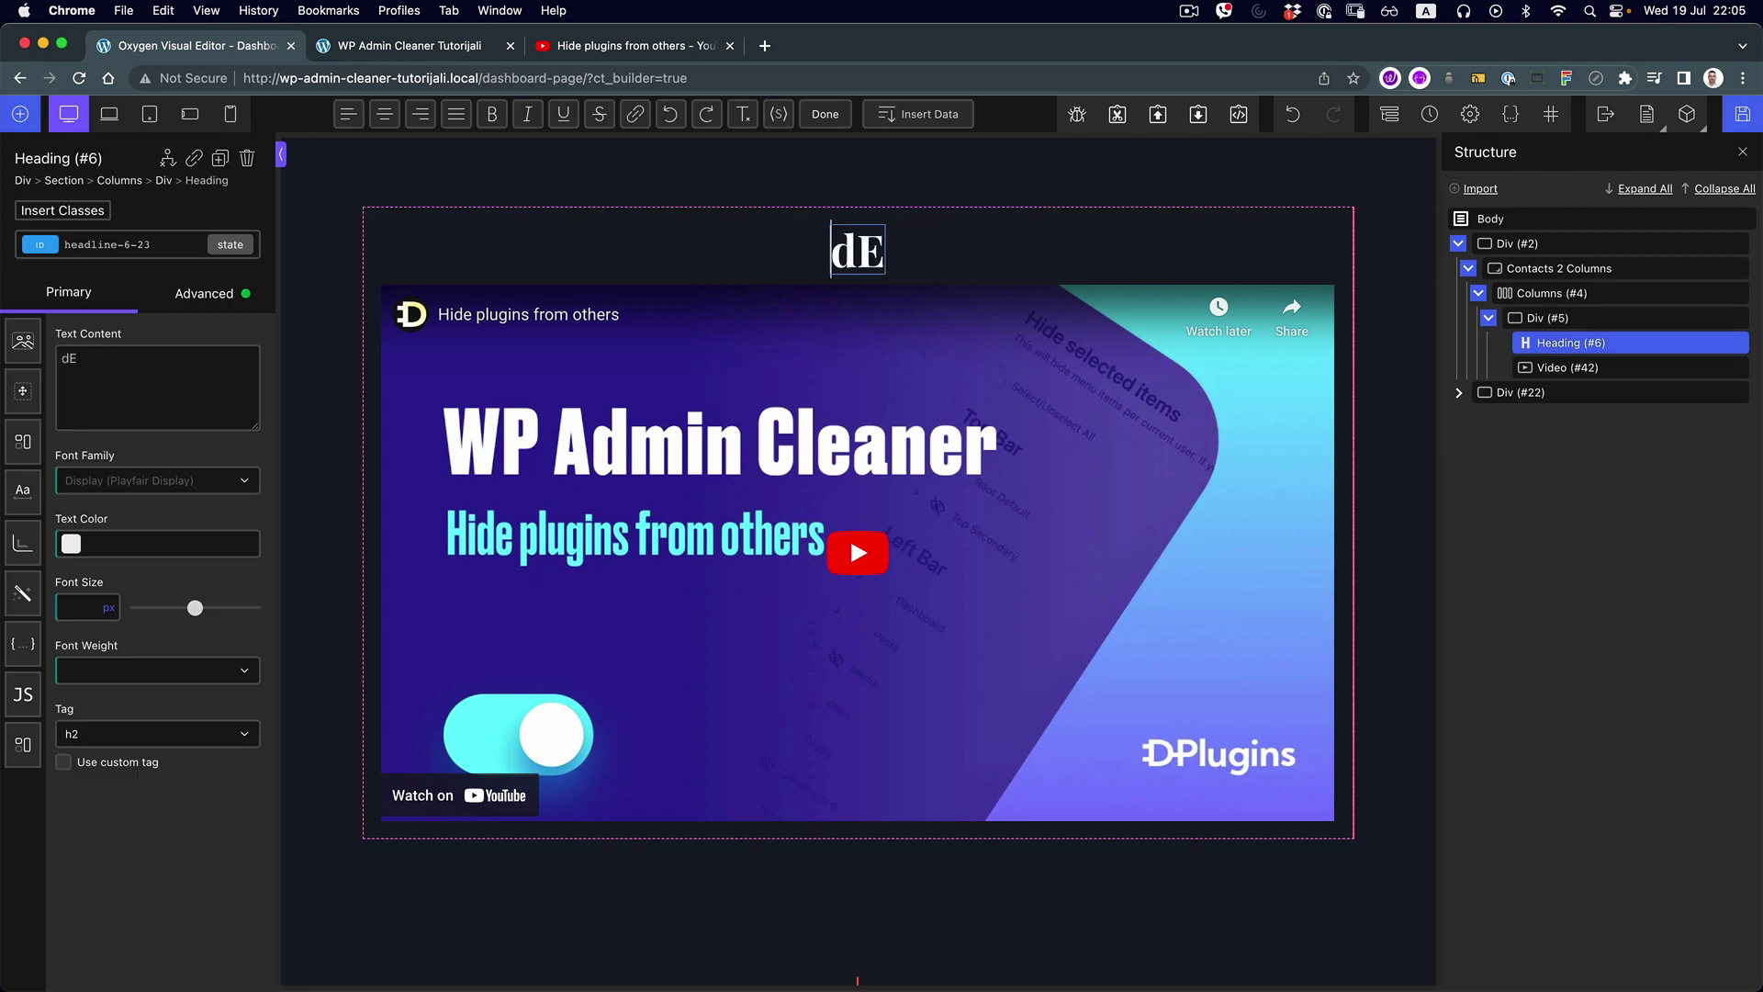
{"action": "key", "text": "super+a"}
{"action": "type", "text": "Edi"}
{"action": "key", "text": "super+a"}
{"action": "key", "text": "BackSpace"}
{"action": "left_click", "coordinate": [347, 116]}
Replace the heading's text content with 'Editor Video'
{"action": "left_click", "coordinate": [191, 375]}
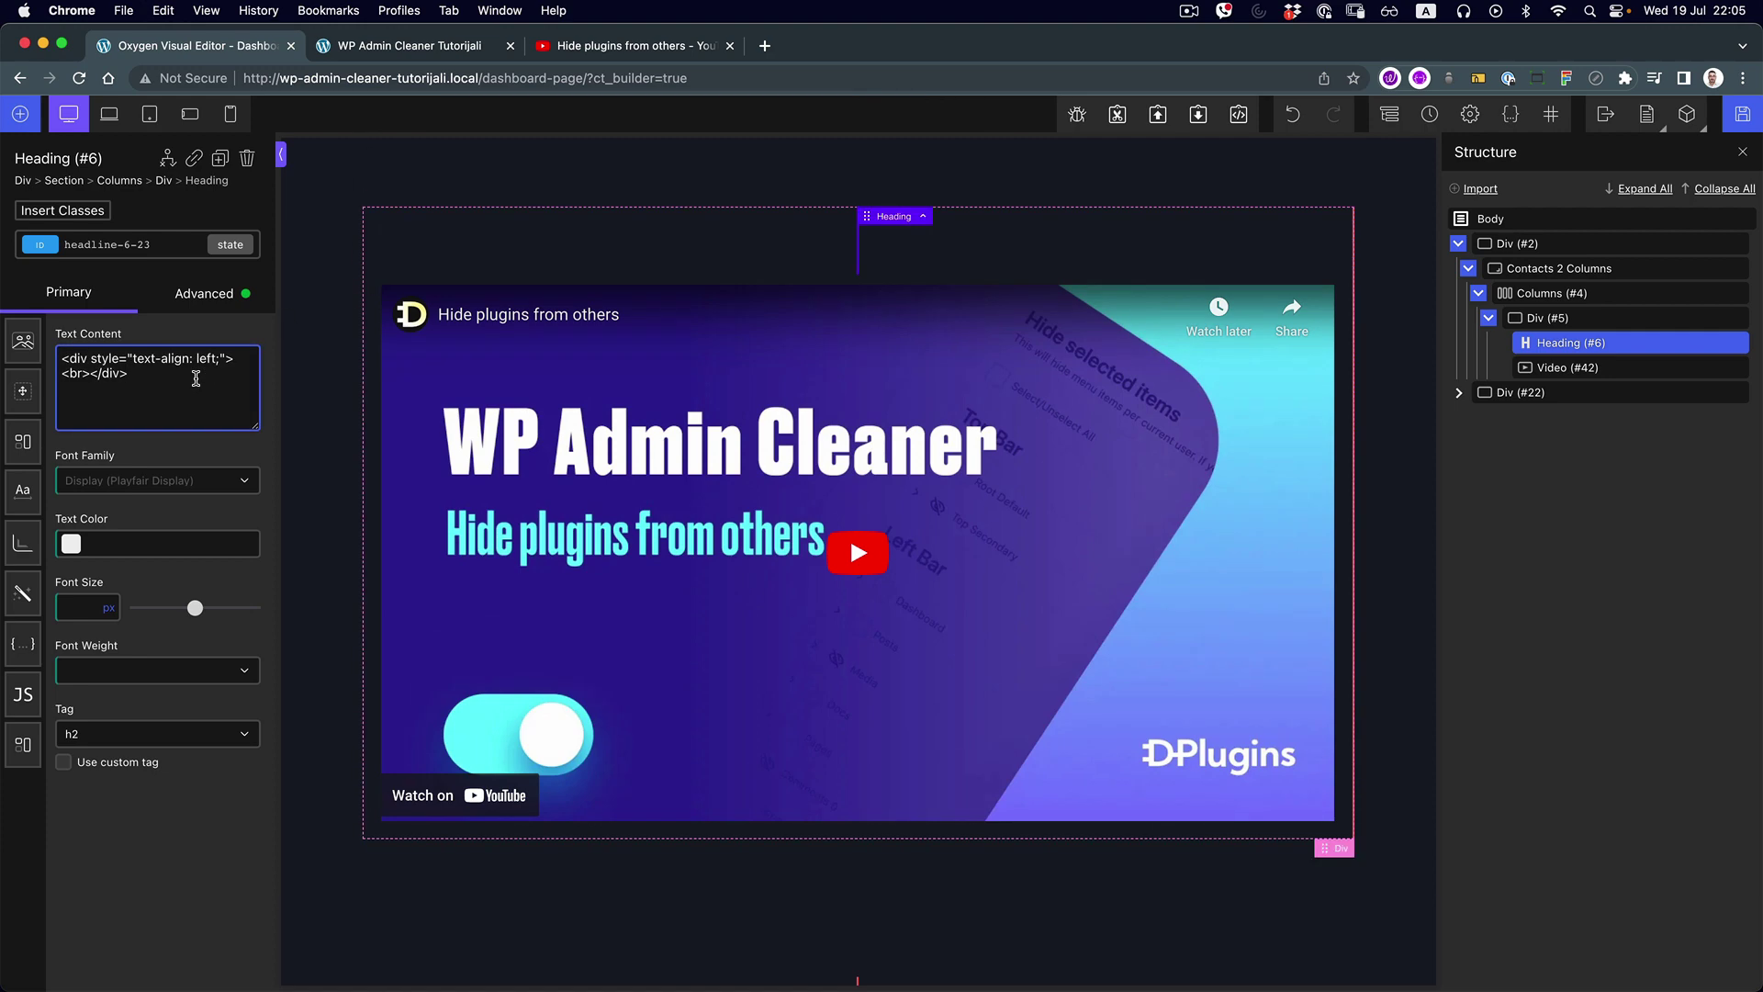
{"action": "key", "text": "super+a"}
{"action": "left_click", "coordinate": [196, 378]}
{"action": "key", "text": "super+a"}
{"action": "type", "text": "Ed"}
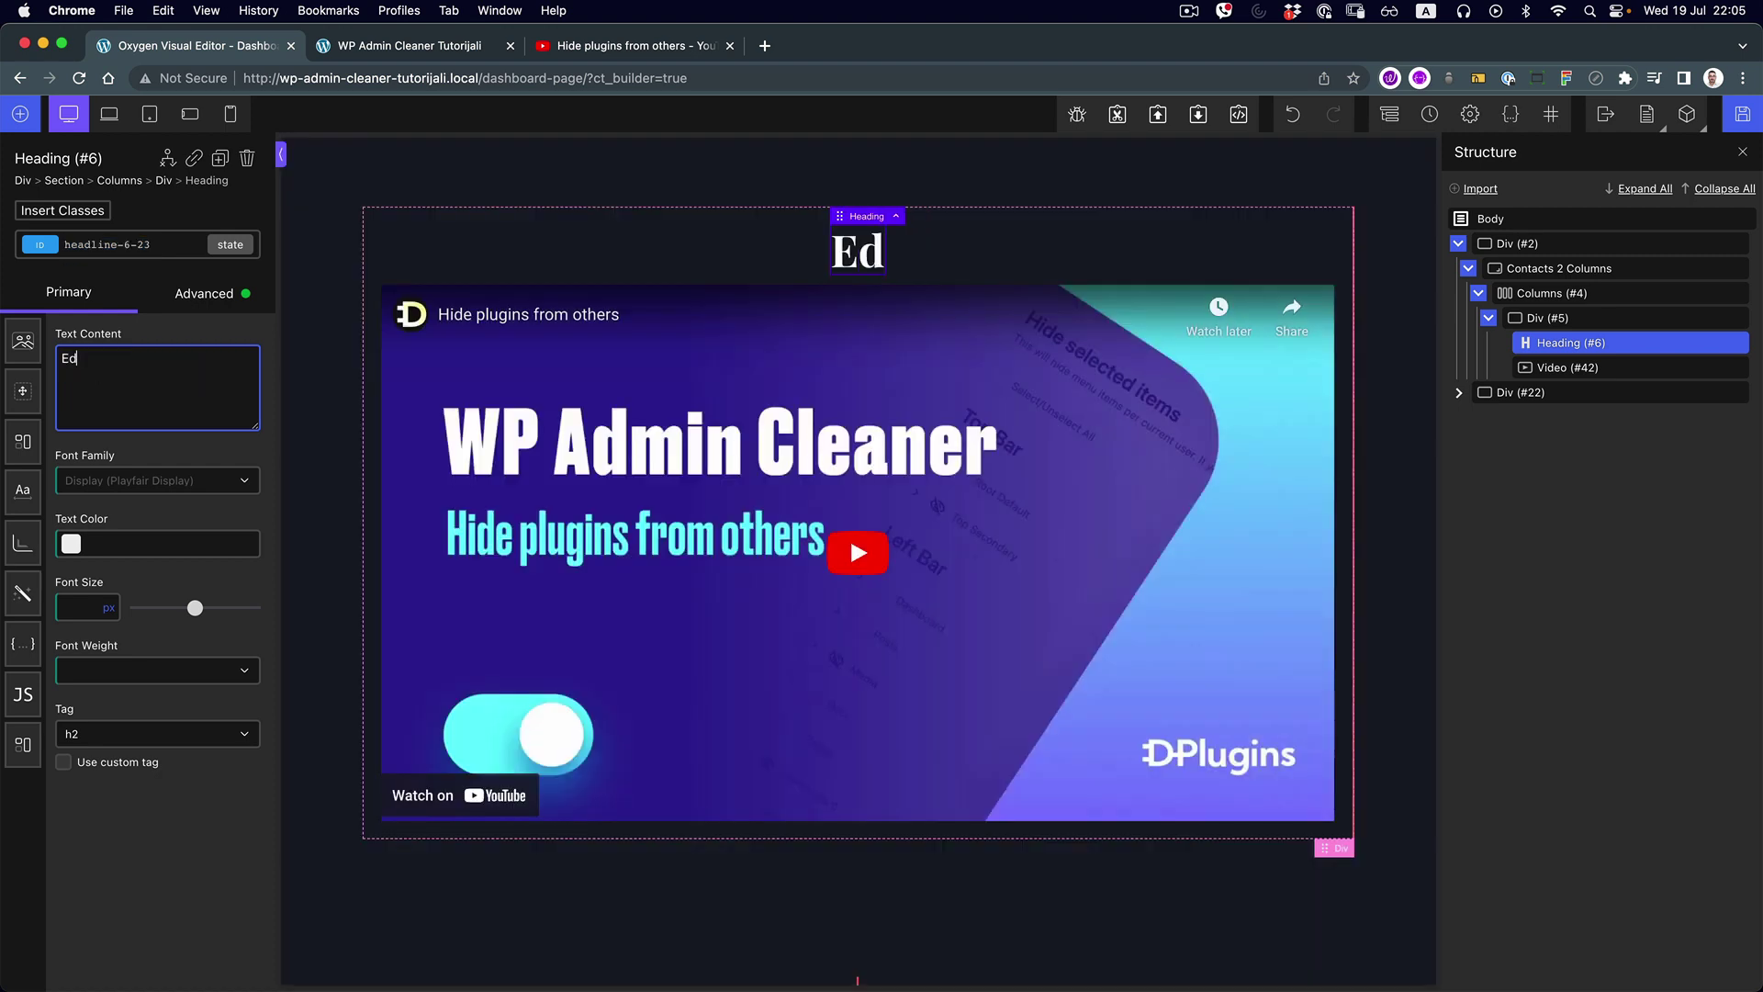
{"action": "type", "text": "itor Video"}
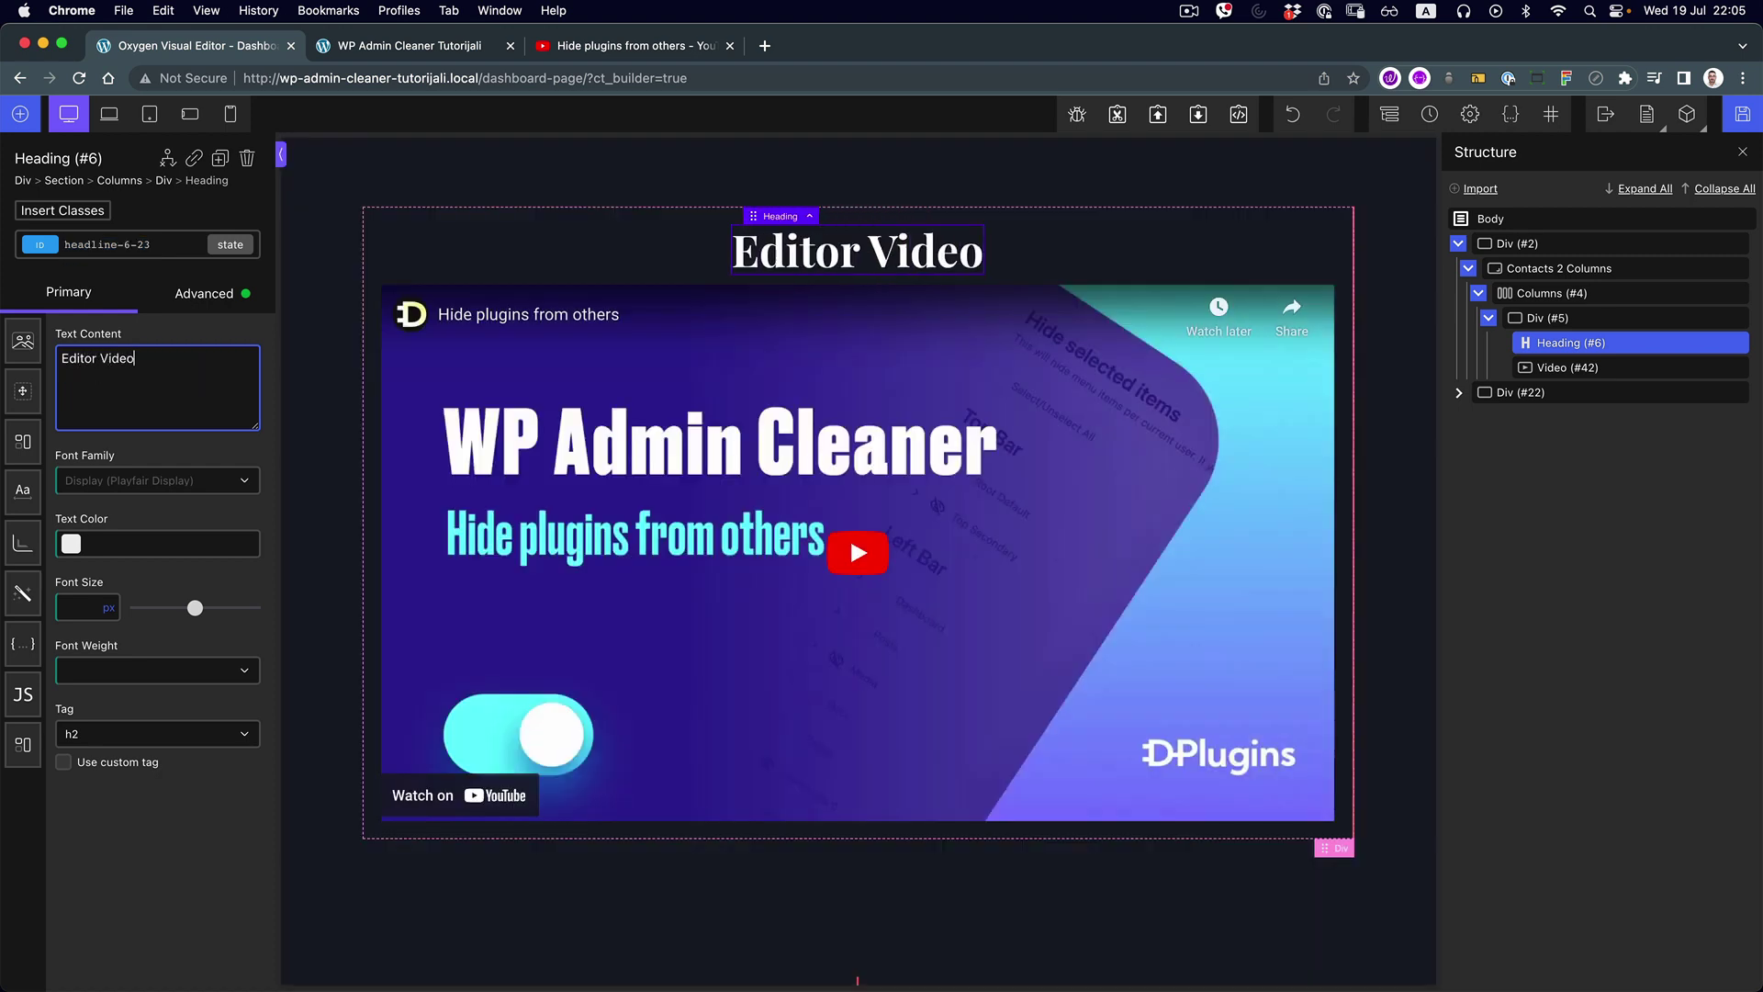
{"action": "left_click", "coordinate": [437, 352]}
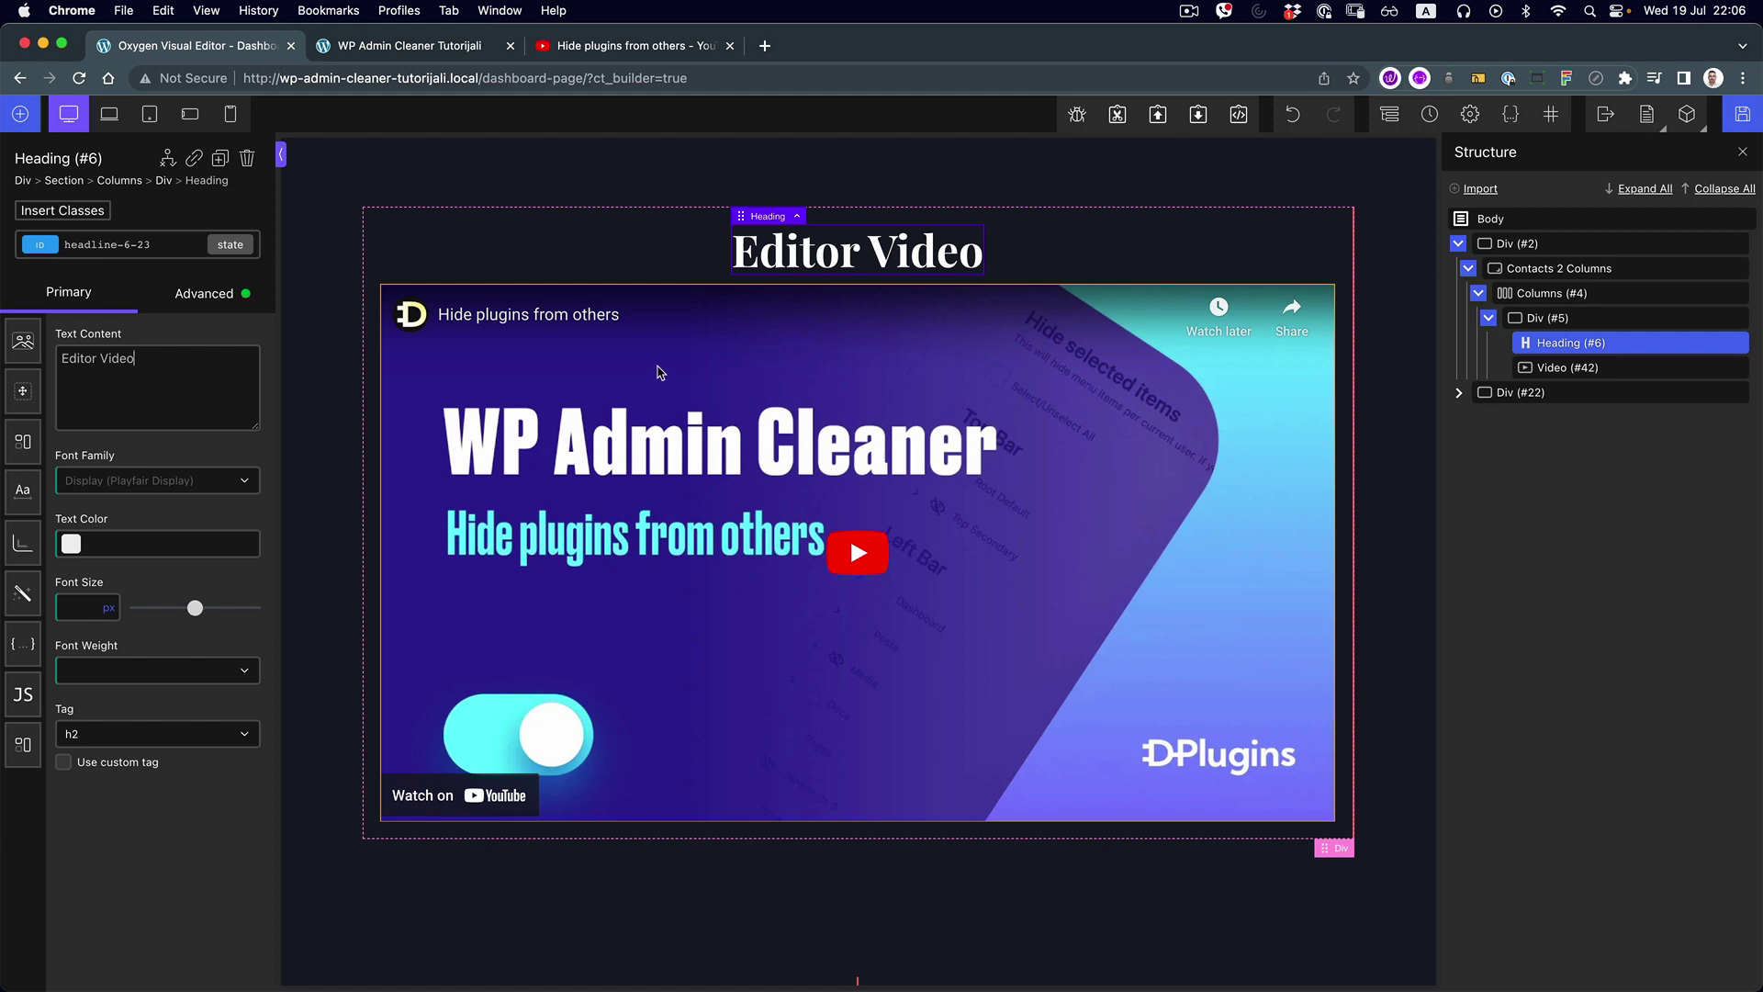
{"action": "scroll", "coordinate": [960, 432], "scroll_direction": "down", "scroll_amount": 3}
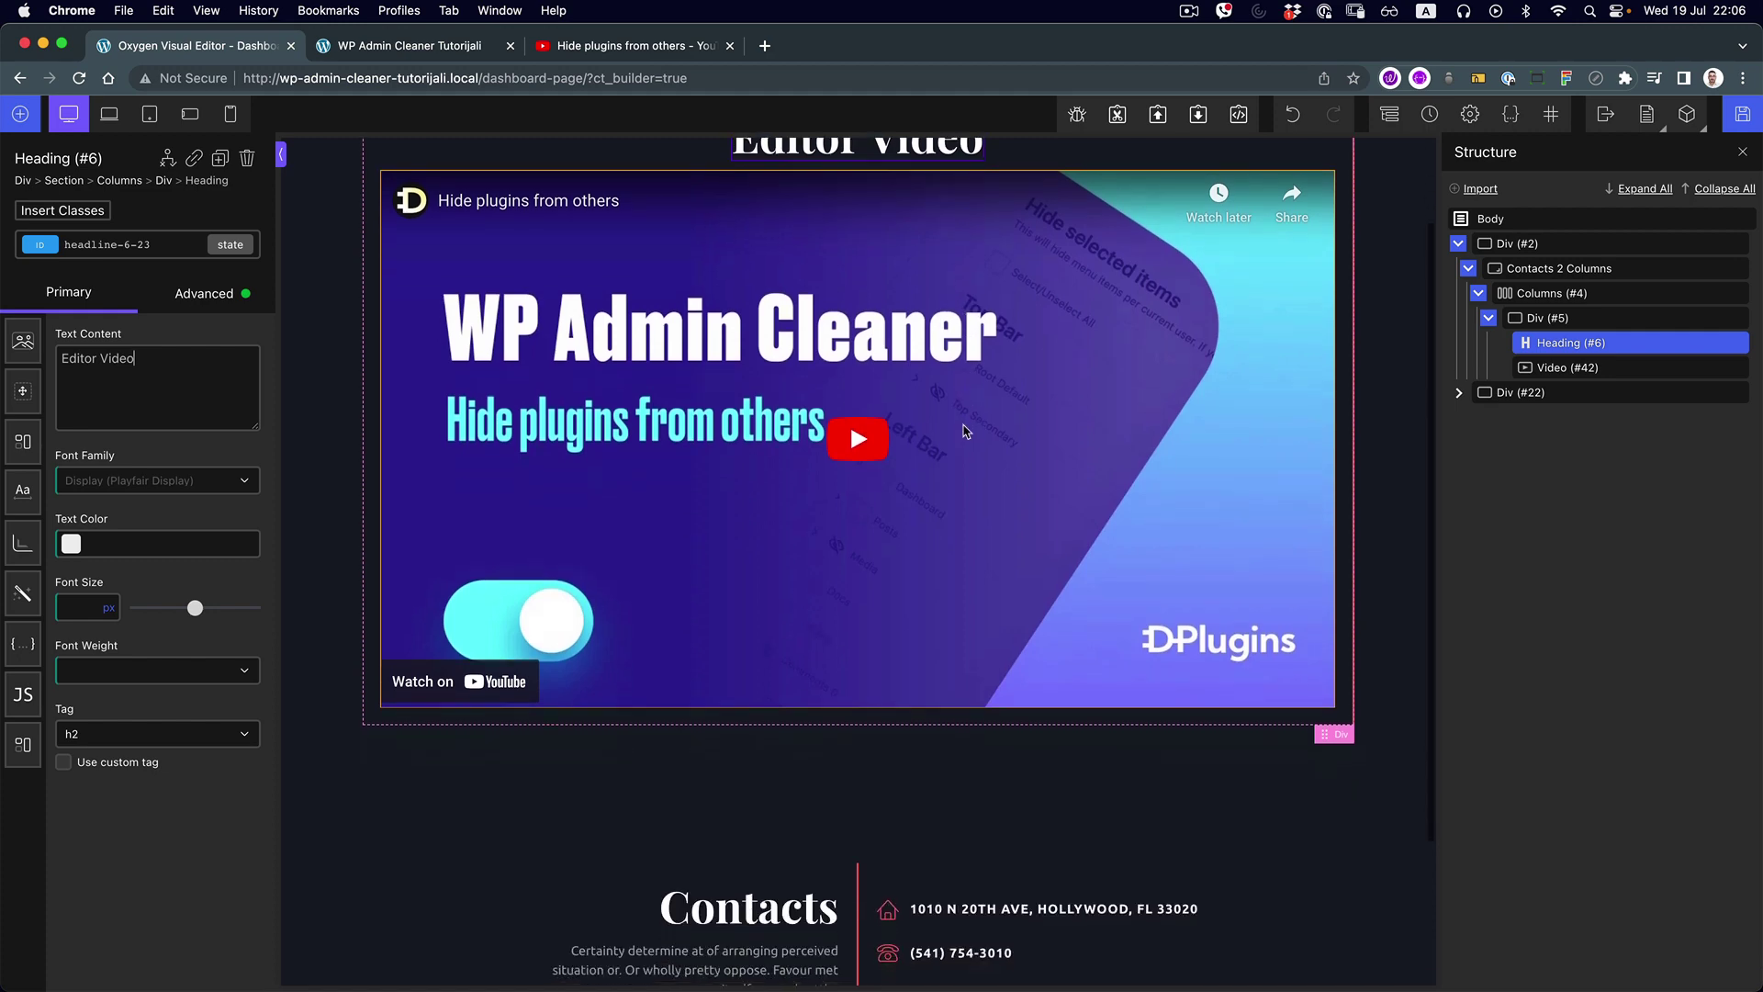
Drag Div (#22)'s Contacts 2 Columns section into Div (#2) and delete the empty Div (#22)
{"action": "scroll", "coordinate": [960, 433], "scroll_direction": "up", "scroll_amount": 3}
{"action": "left_click", "coordinate": [1468, 268]}
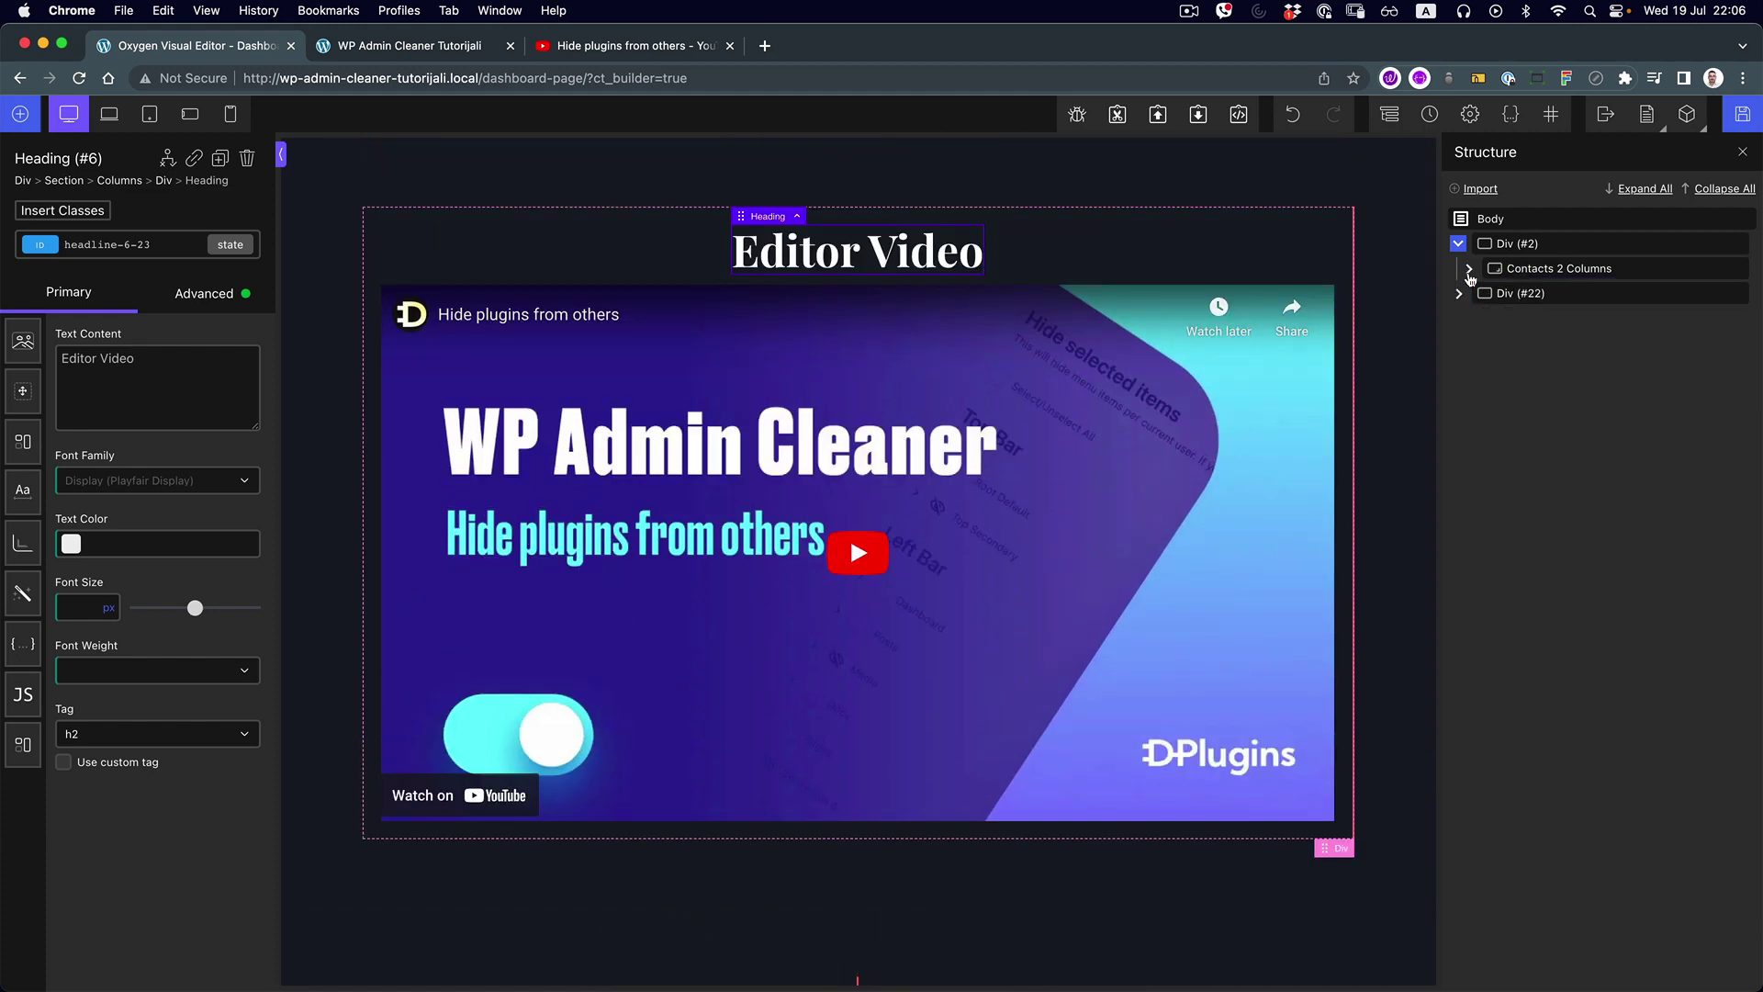
{"action": "left_click", "coordinate": [1458, 244]}
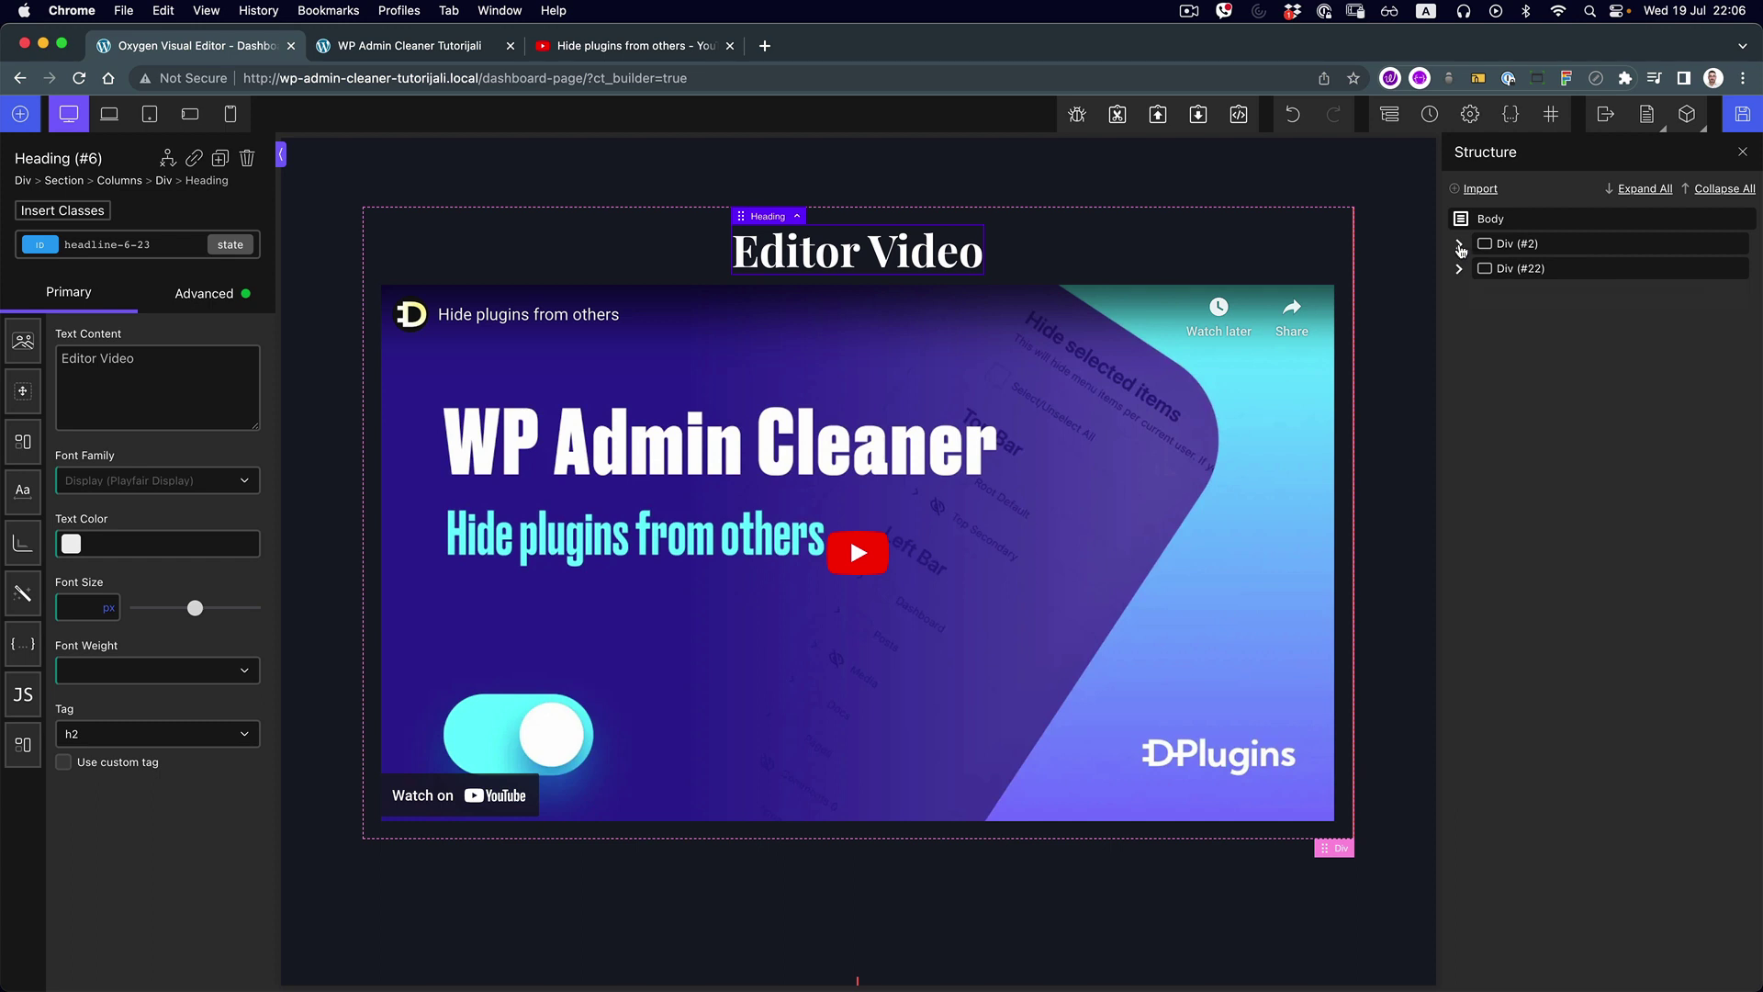
{"action": "left_click", "coordinate": [1460, 246]}
{"action": "left_click", "coordinate": [1460, 294]}
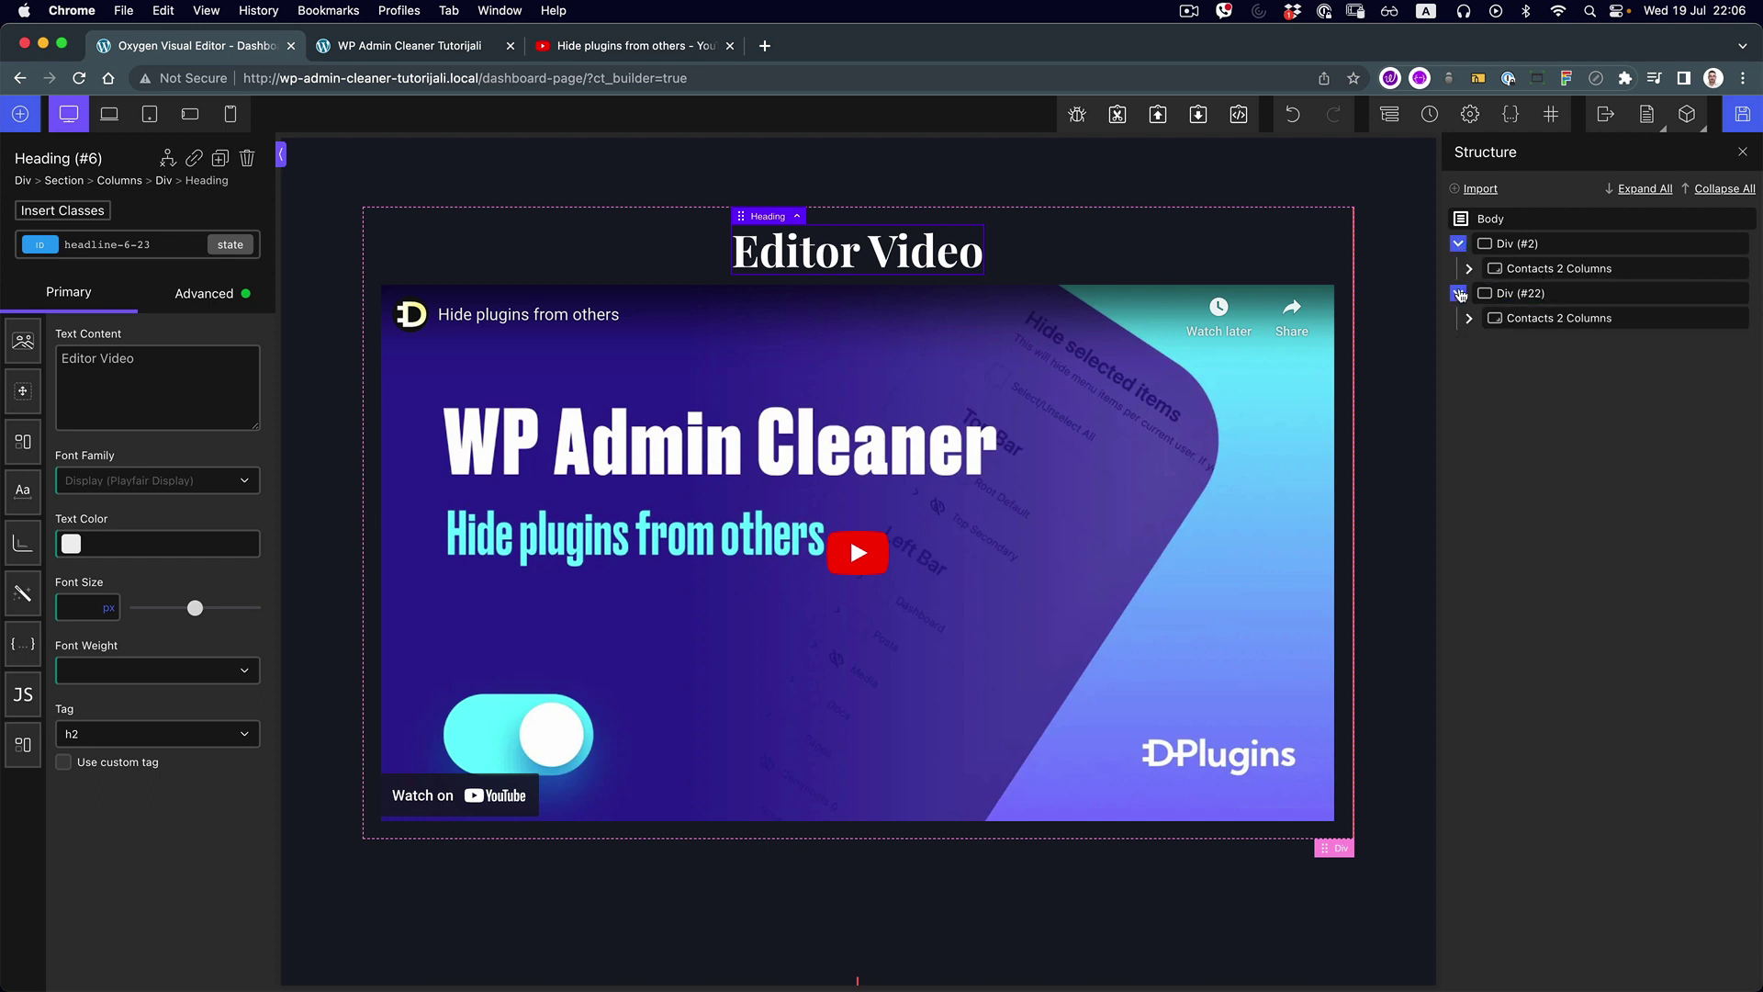
{"action": "left_click_drag", "start_coordinate": [1533, 324], "coordinate": [1497, 298]}
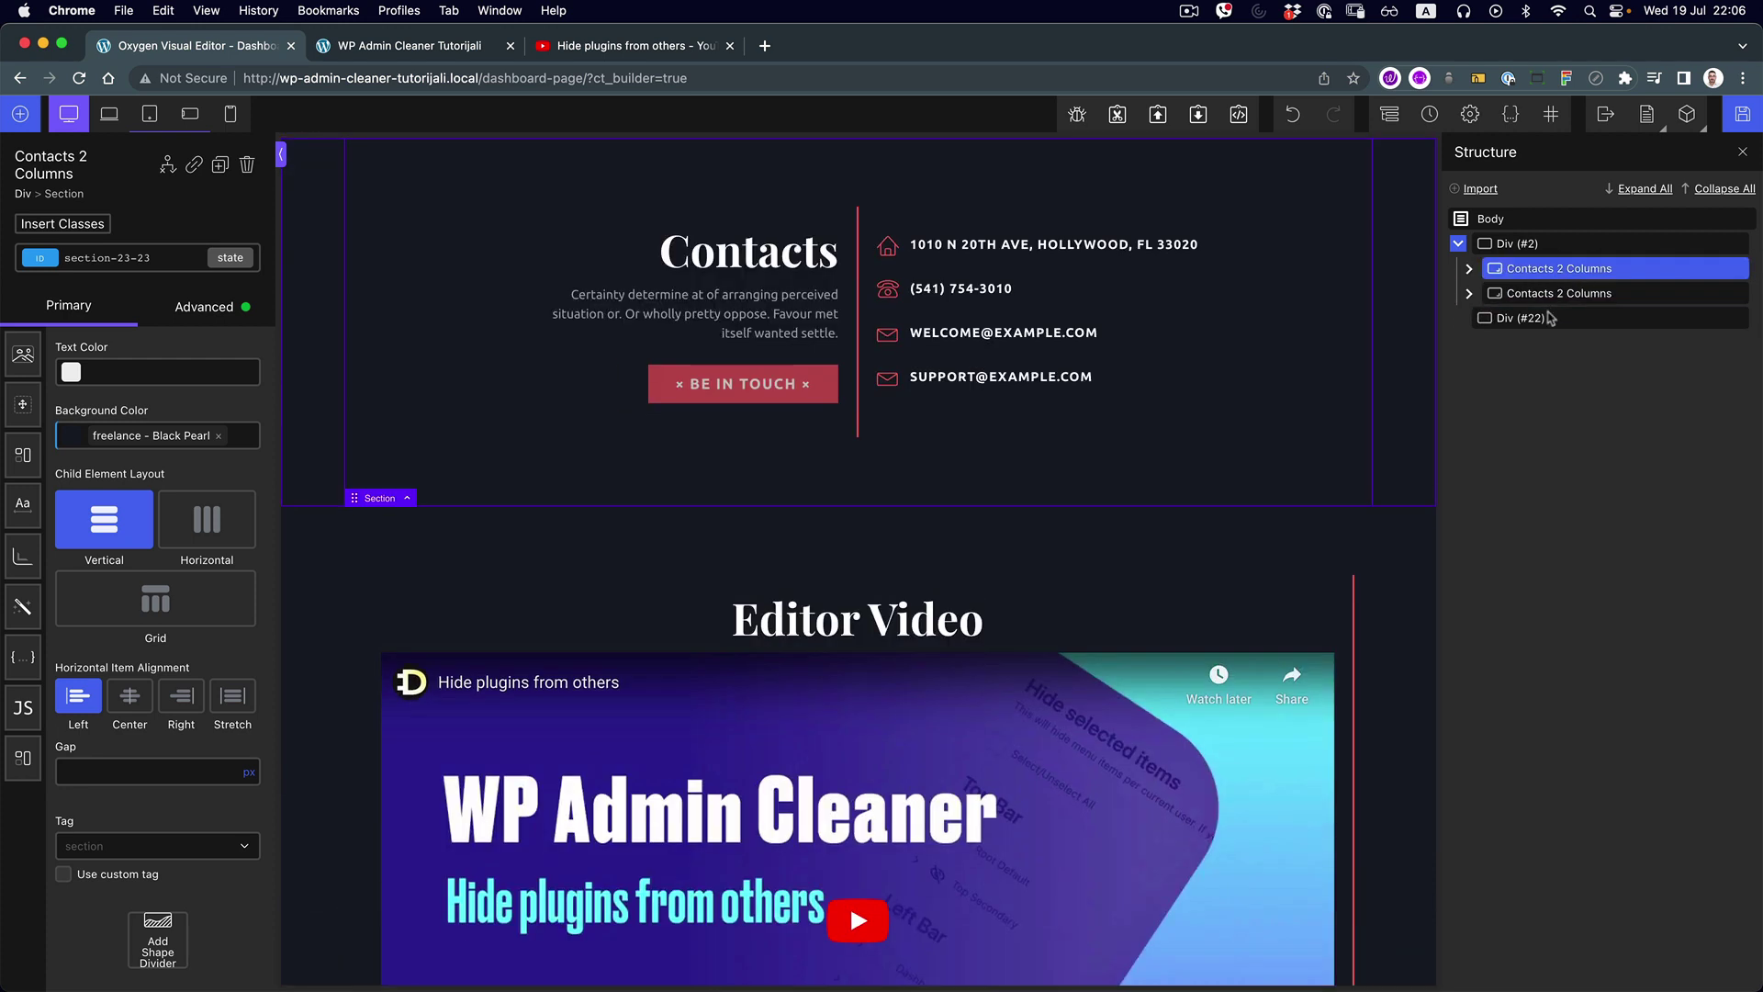
{"action": "left_click", "coordinate": [1644, 318]}
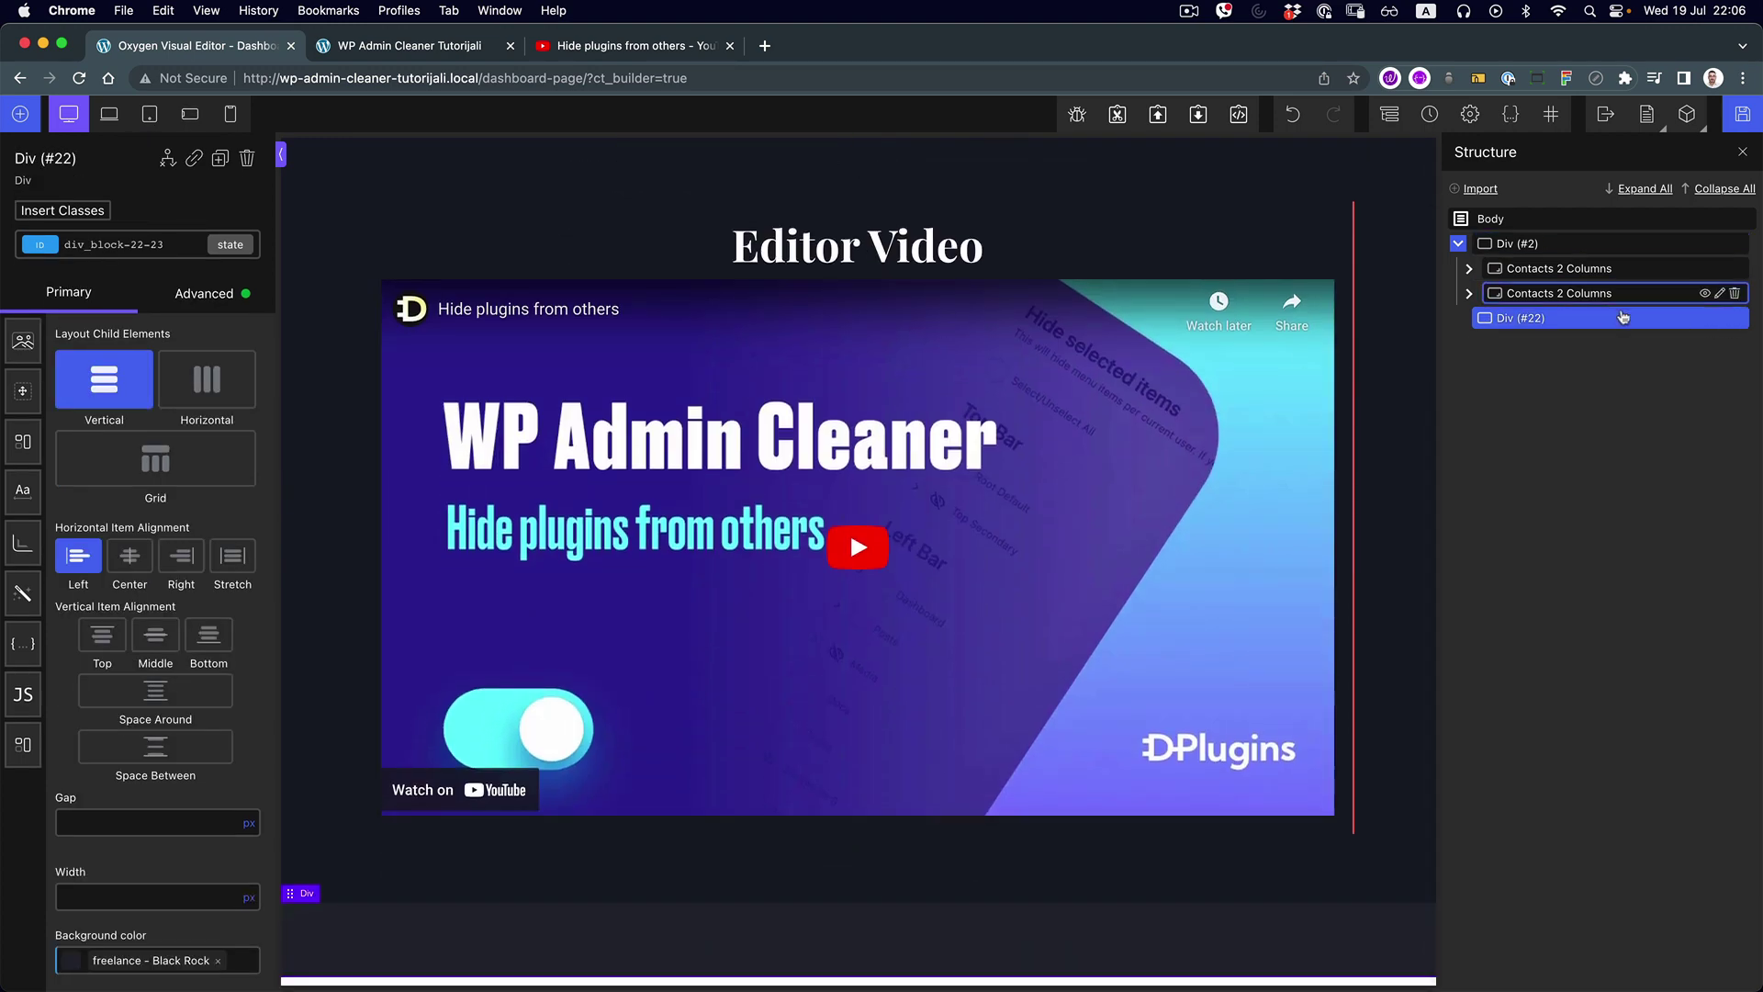
{"action": "left_click", "coordinate": [1734, 318]}
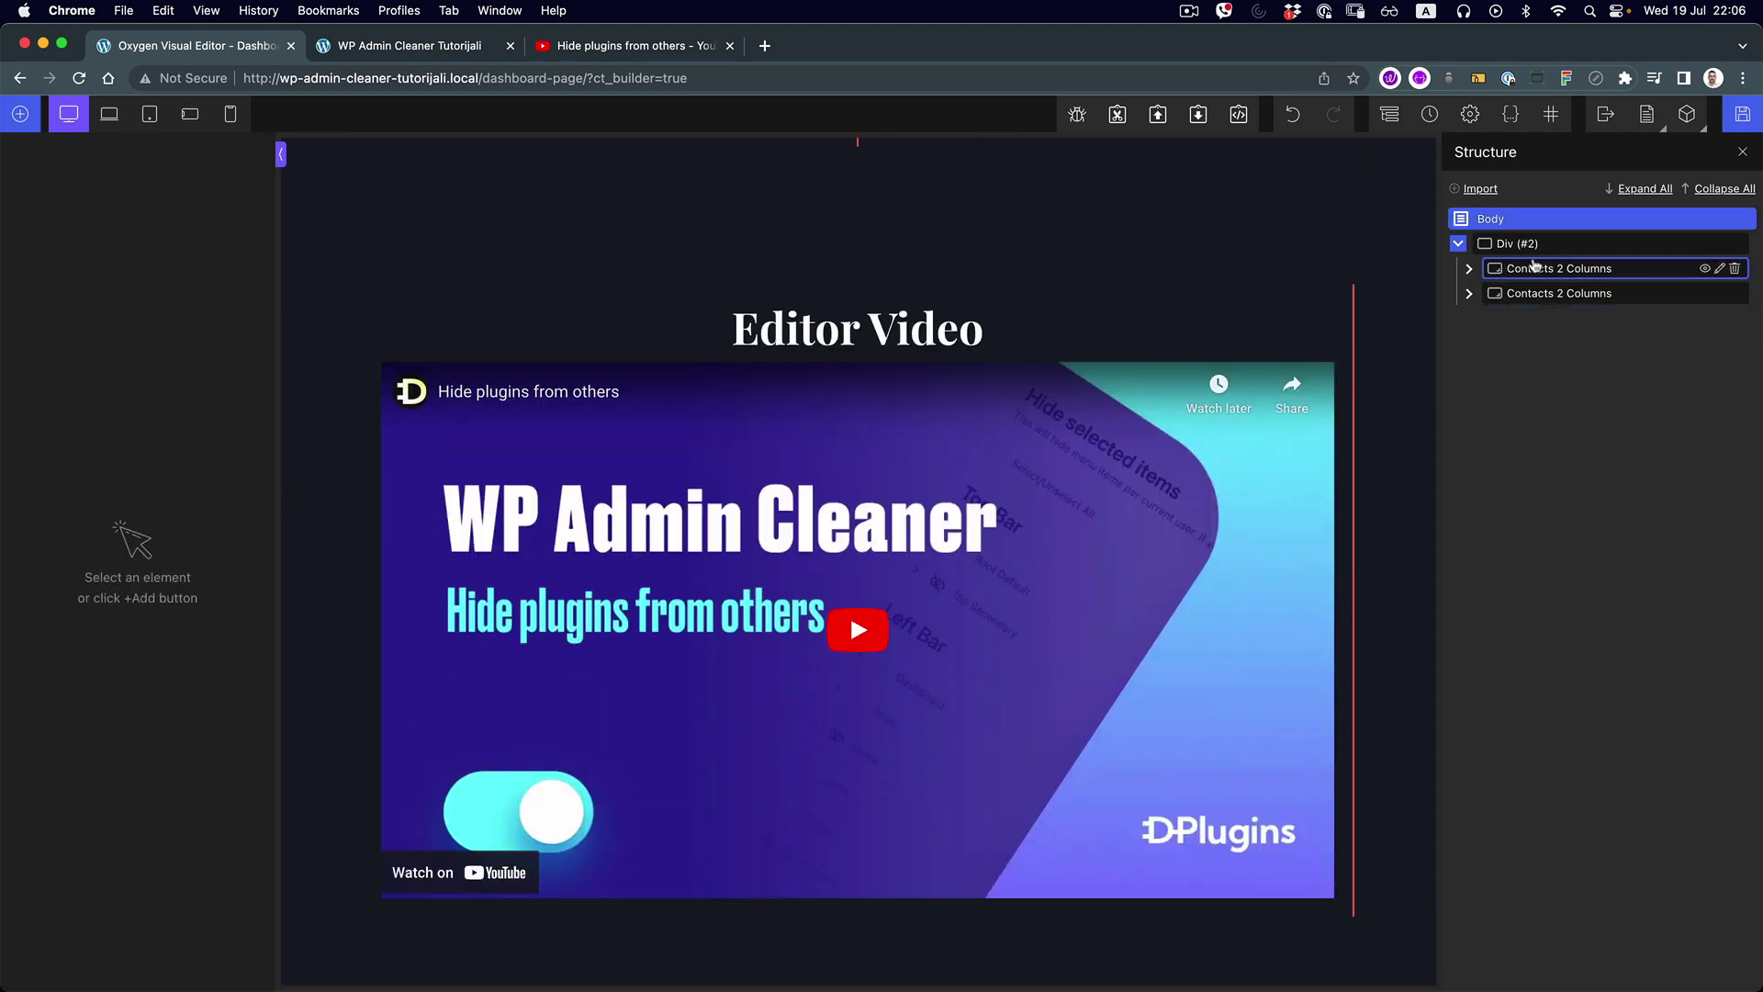
{"action": "left_click", "coordinate": [1562, 269]}
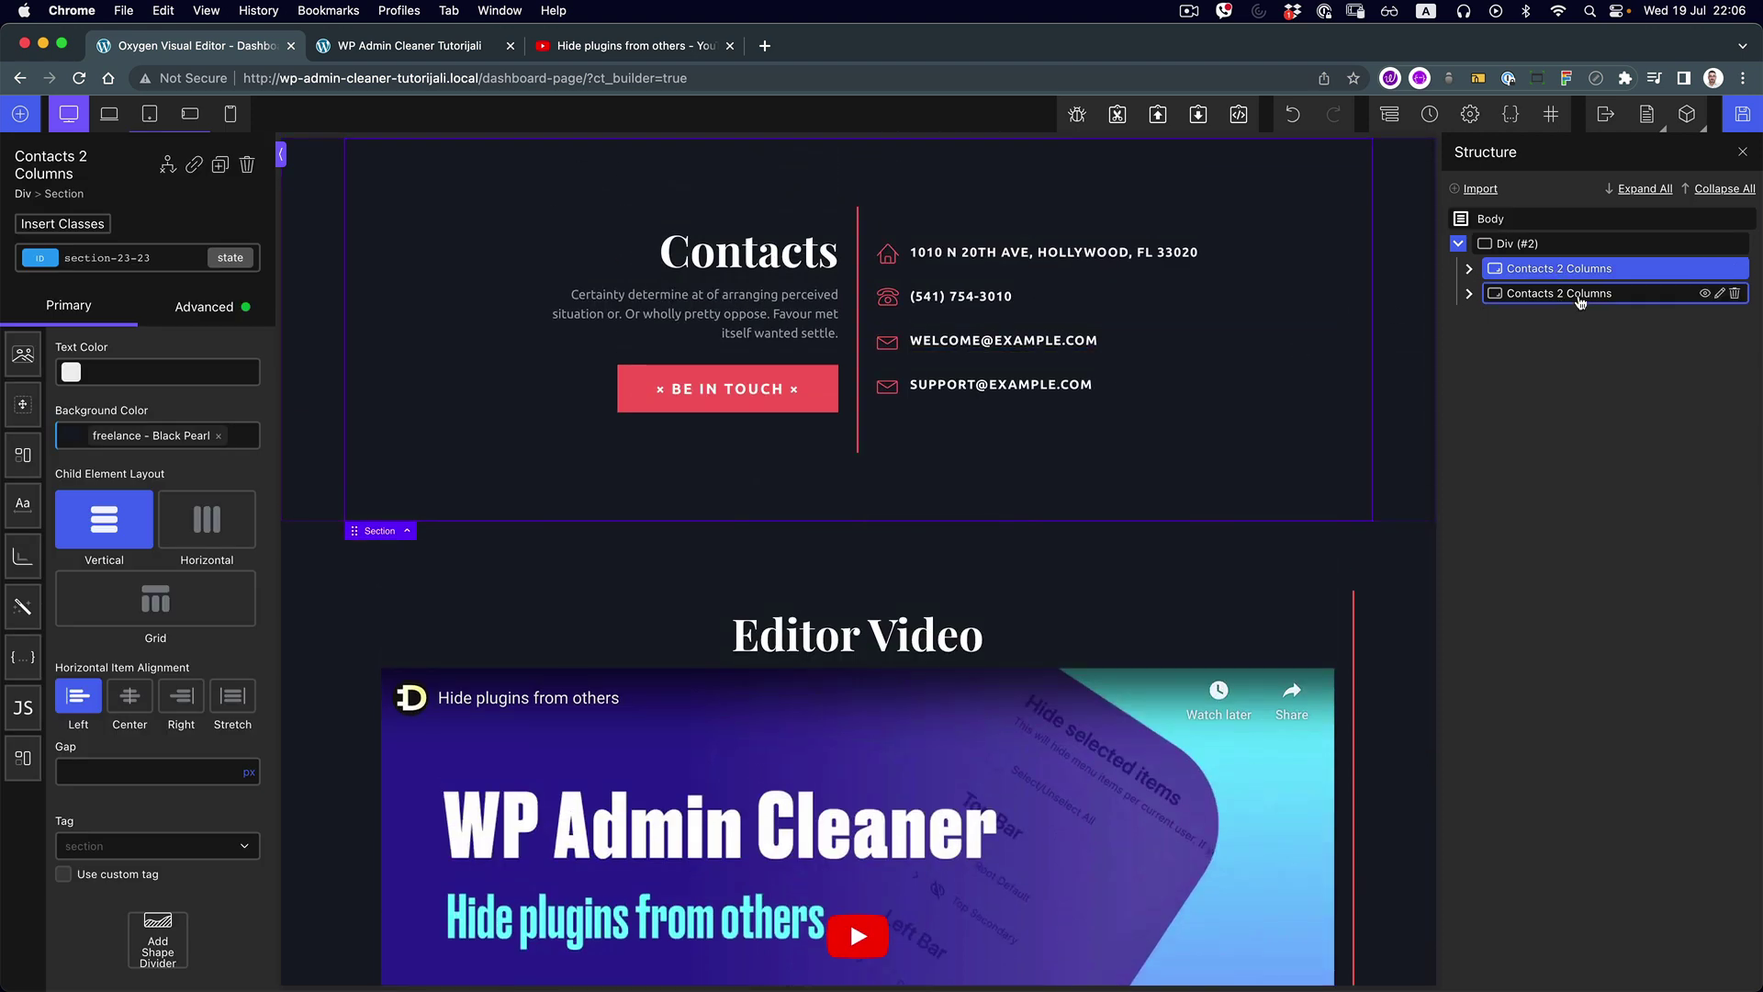
Wrap the first Contacts section in new Div (#48) and move Editor Video above it
{"action": "left_click", "coordinate": [1720, 268]}
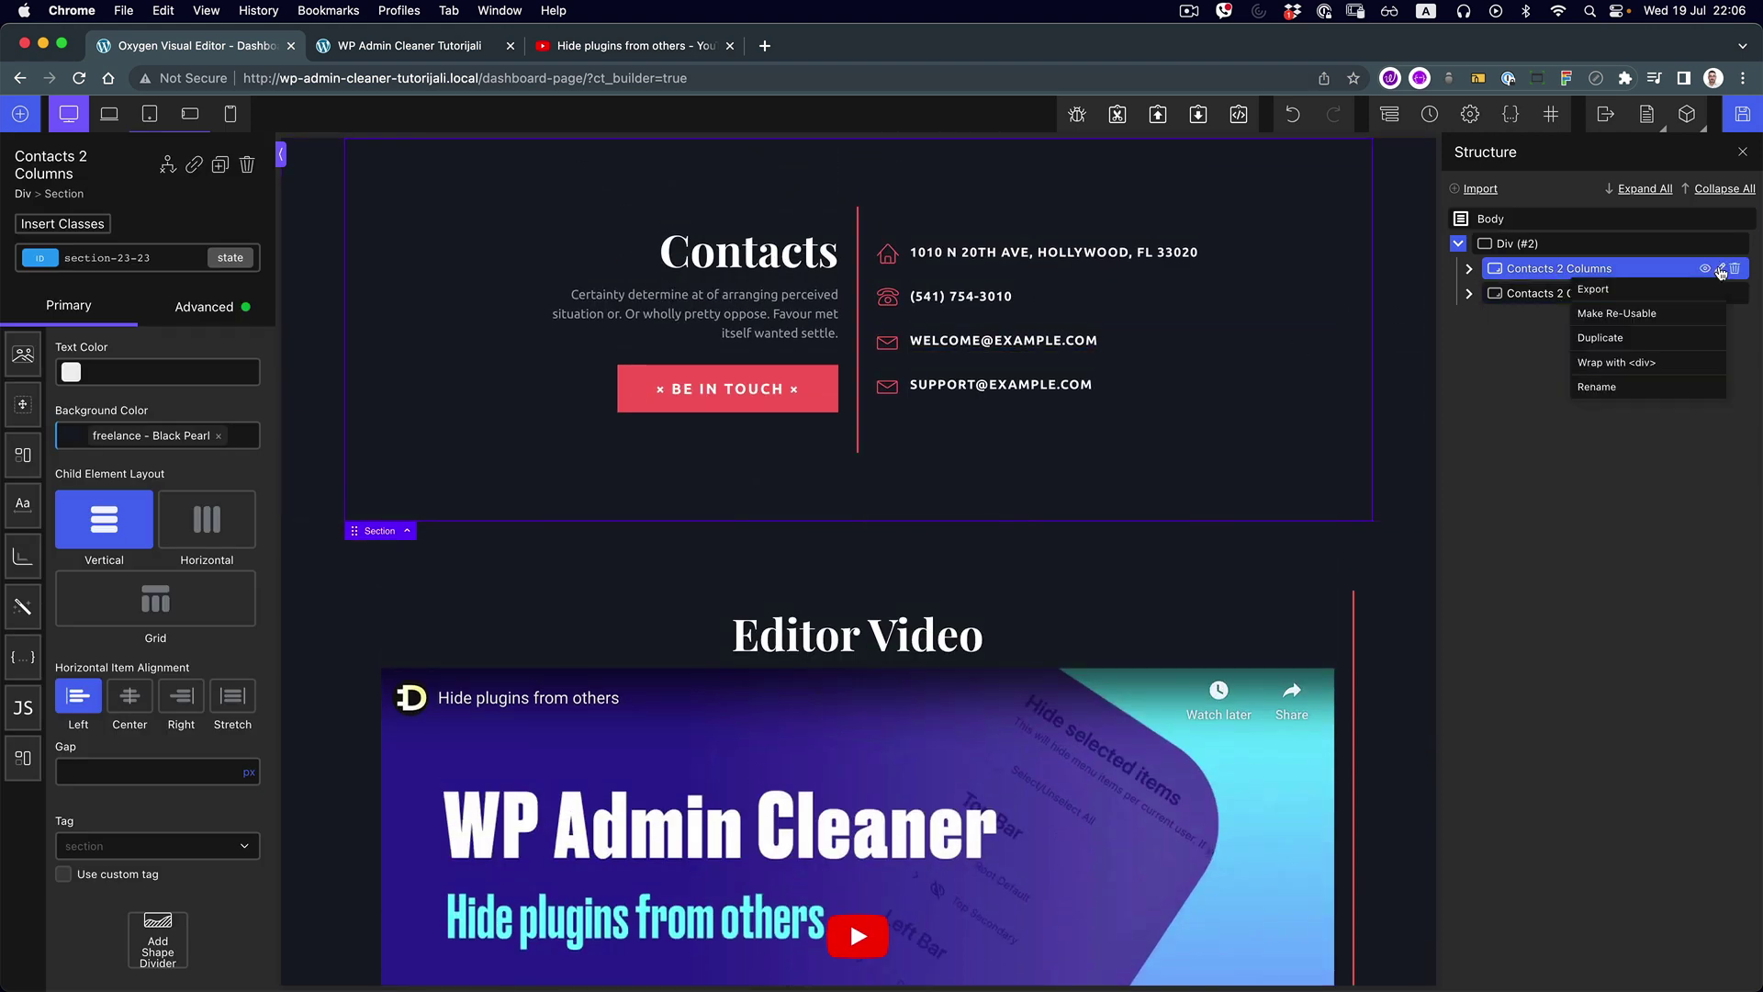
{"action": "left_click", "coordinate": [1653, 363]}
{"action": "left_click", "coordinate": [1468, 268]}
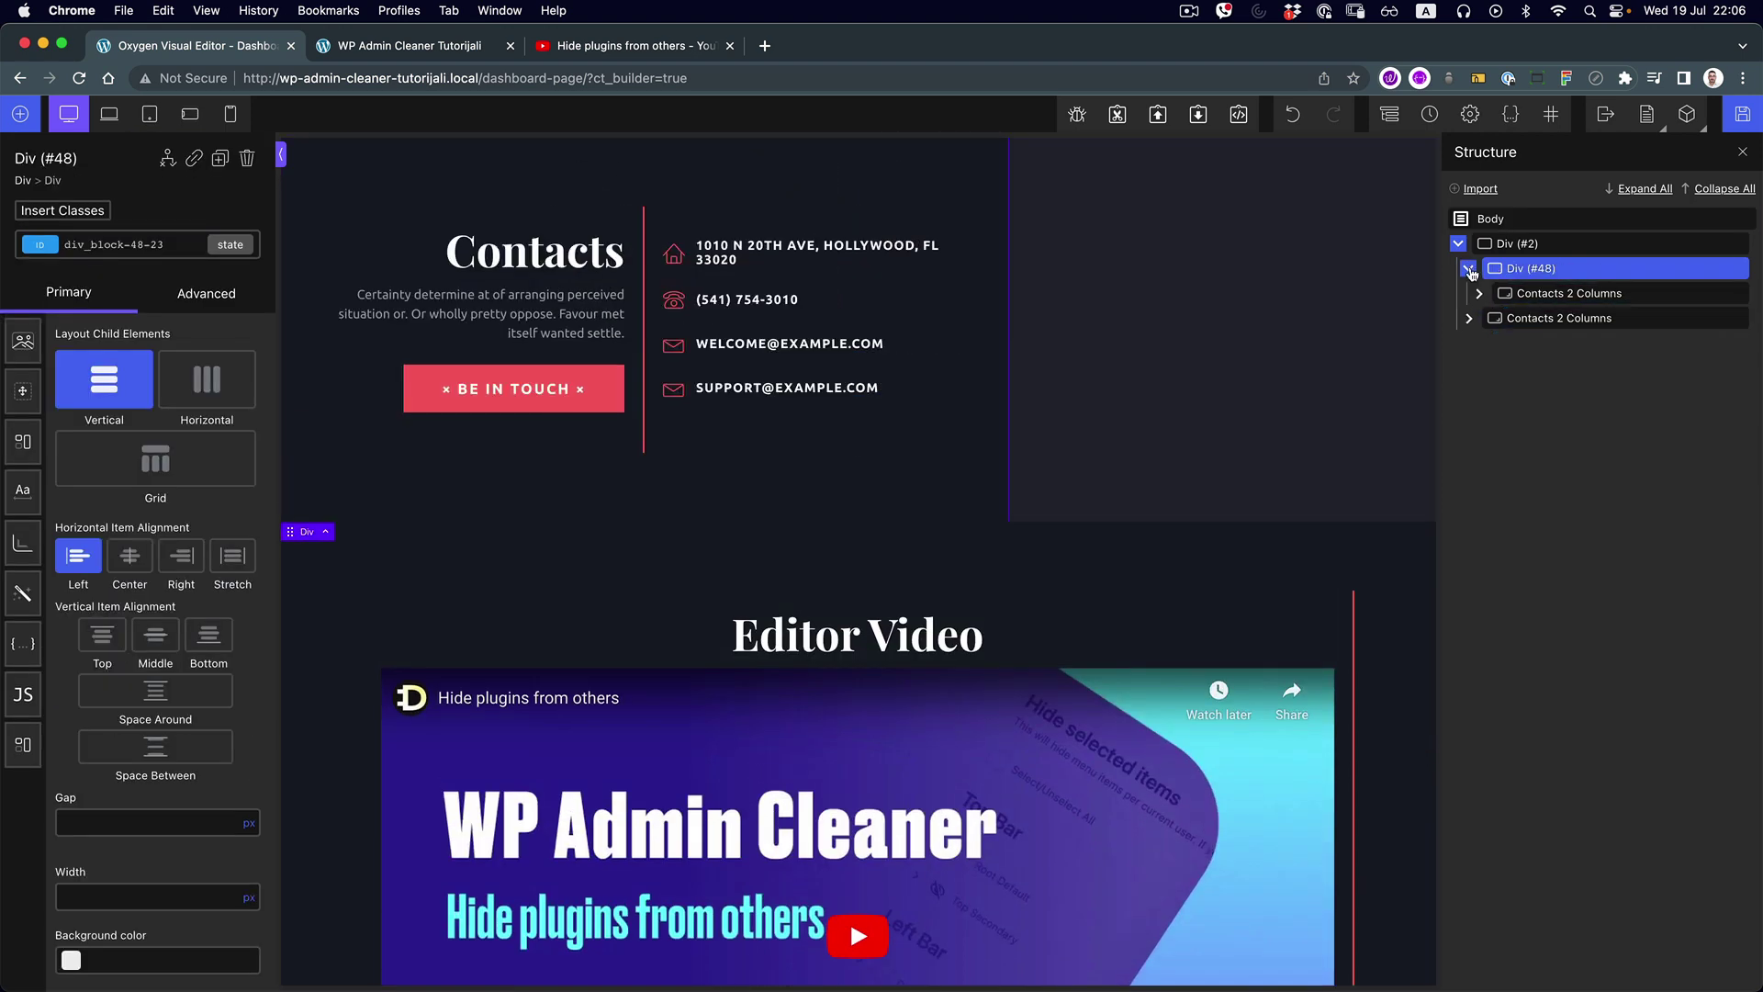
{"action": "left_click_drag", "start_coordinate": [1519, 326], "coordinate": [1573, 305]}
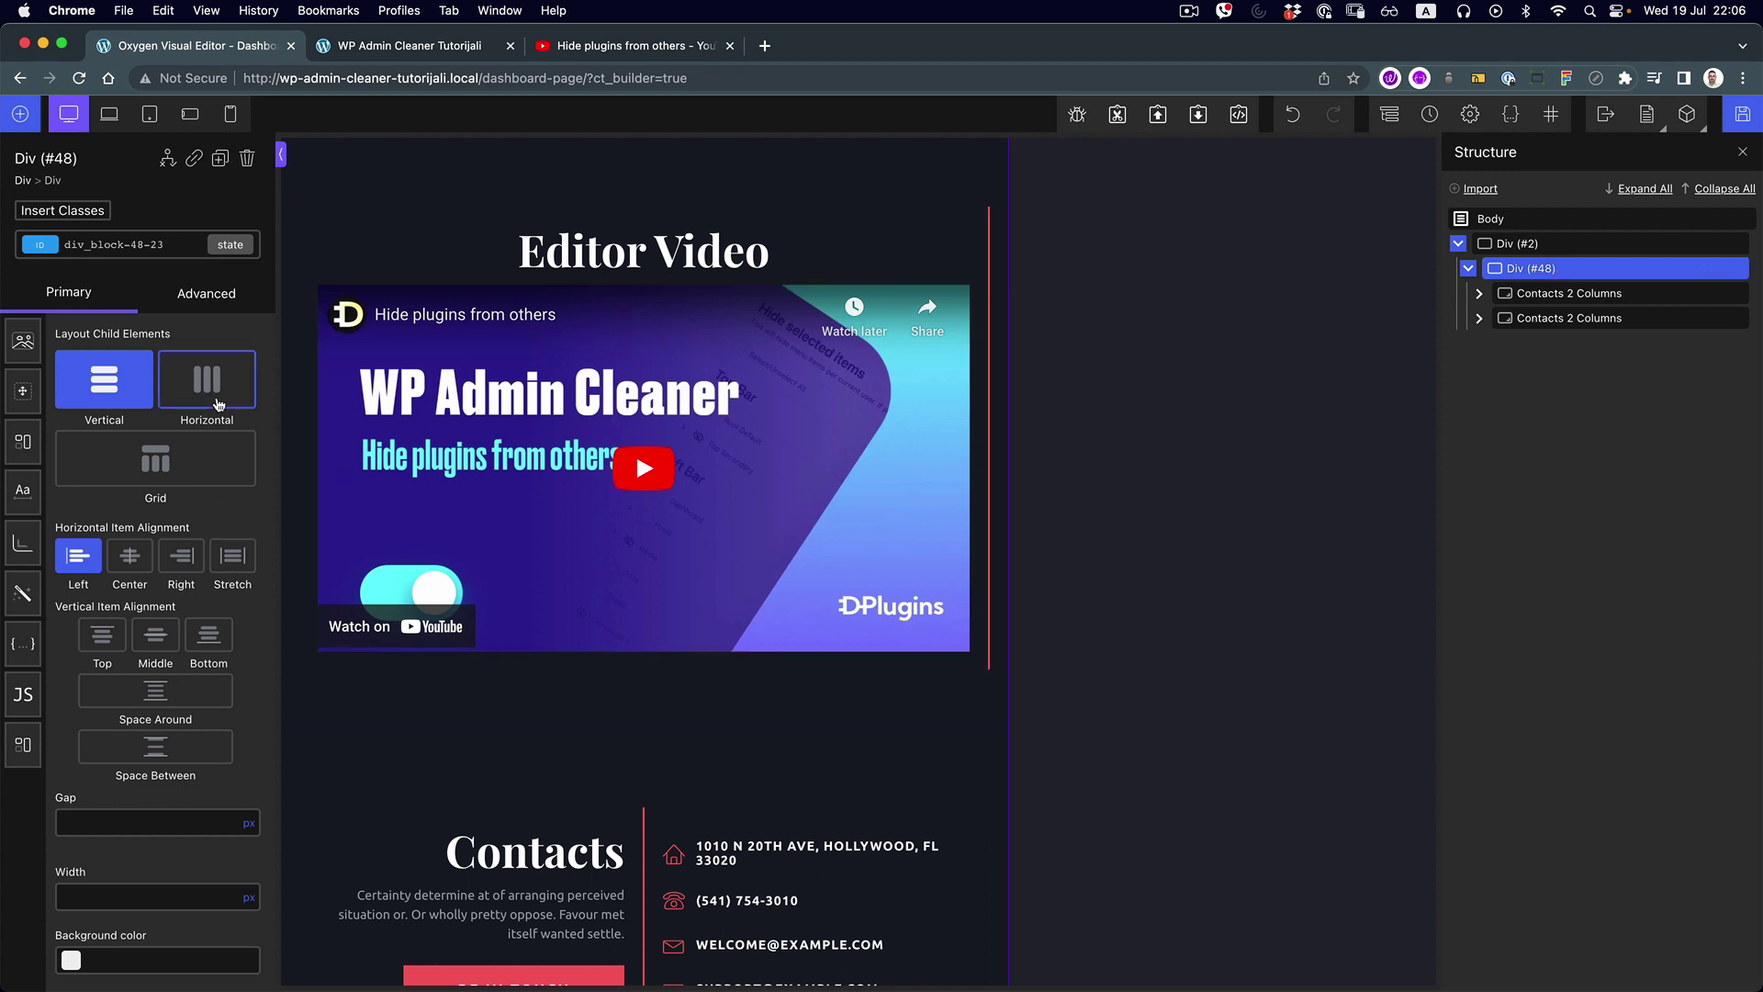
Set Div (#48)'s left and right margins to auto
{"action": "left_click", "coordinate": [23, 390]}
{"action": "left_click", "coordinate": [161, 617]}
{"action": "left_click", "coordinate": [144, 585]}
{"action": "left_click", "coordinate": [146, 616]}
{"action": "left_click", "coordinate": [245, 585]}
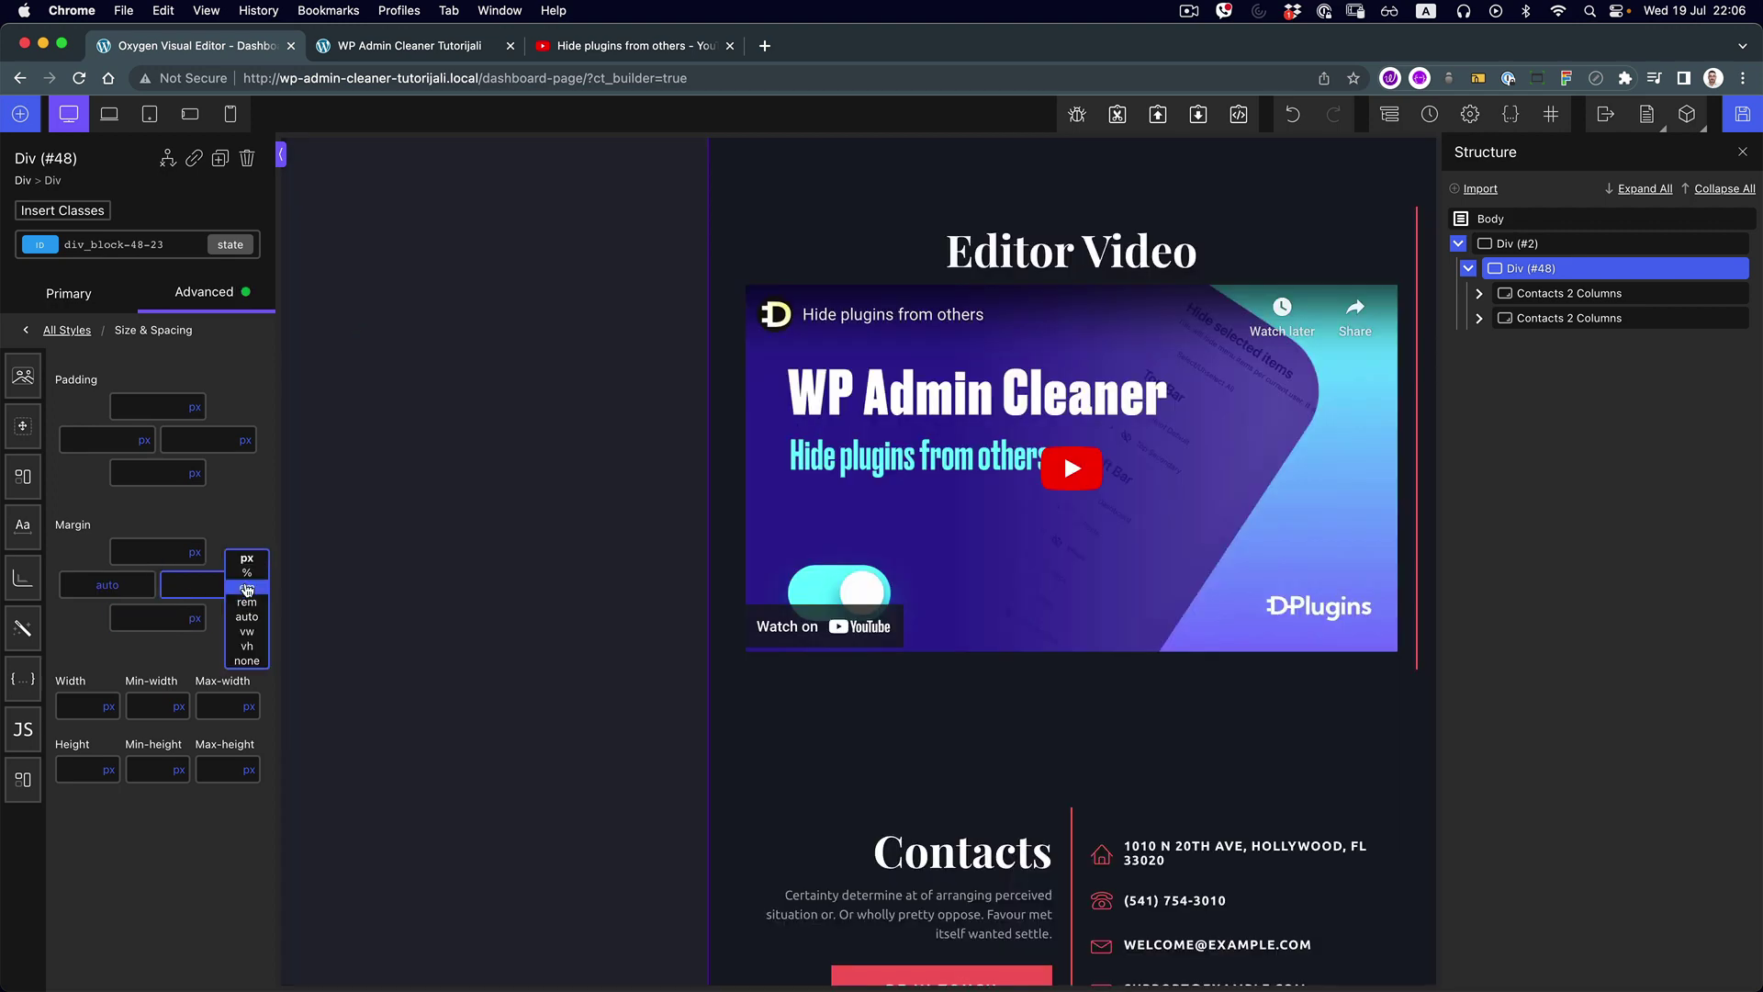
{"action": "left_click", "coordinate": [246, 616]}
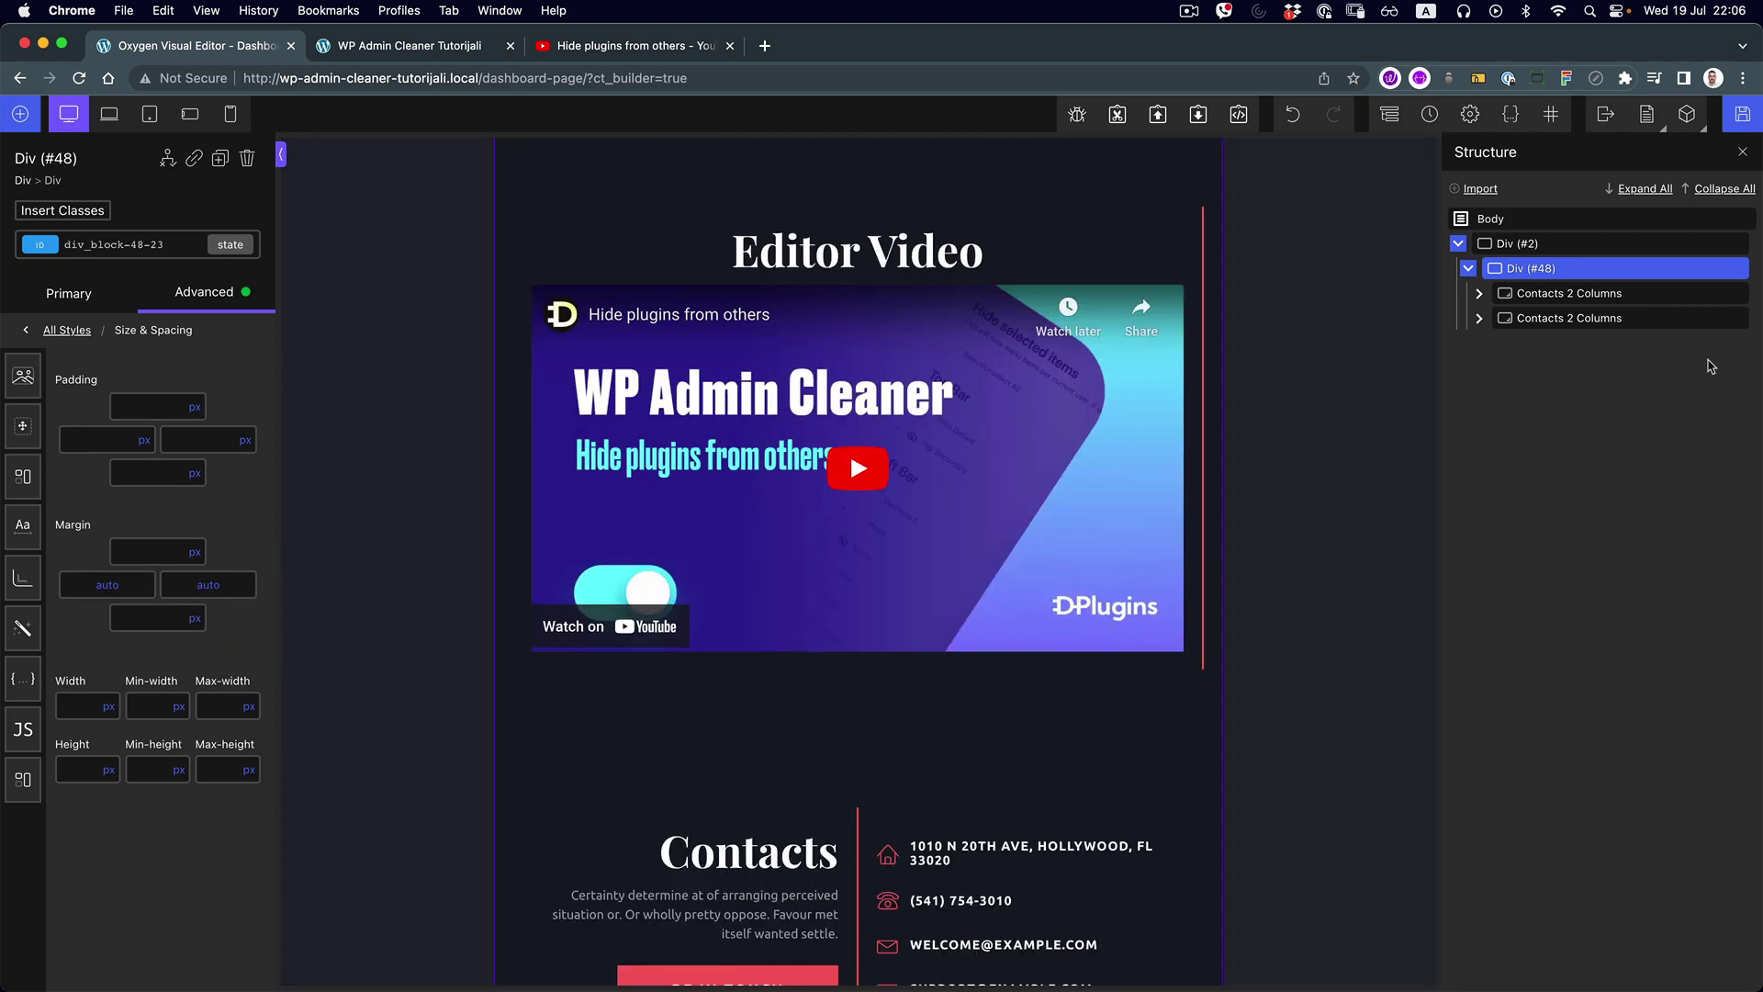
{"action": "scroll", "coordinate": [1336, 411], "scroll_direction": "down", "scroll_amount": 2}
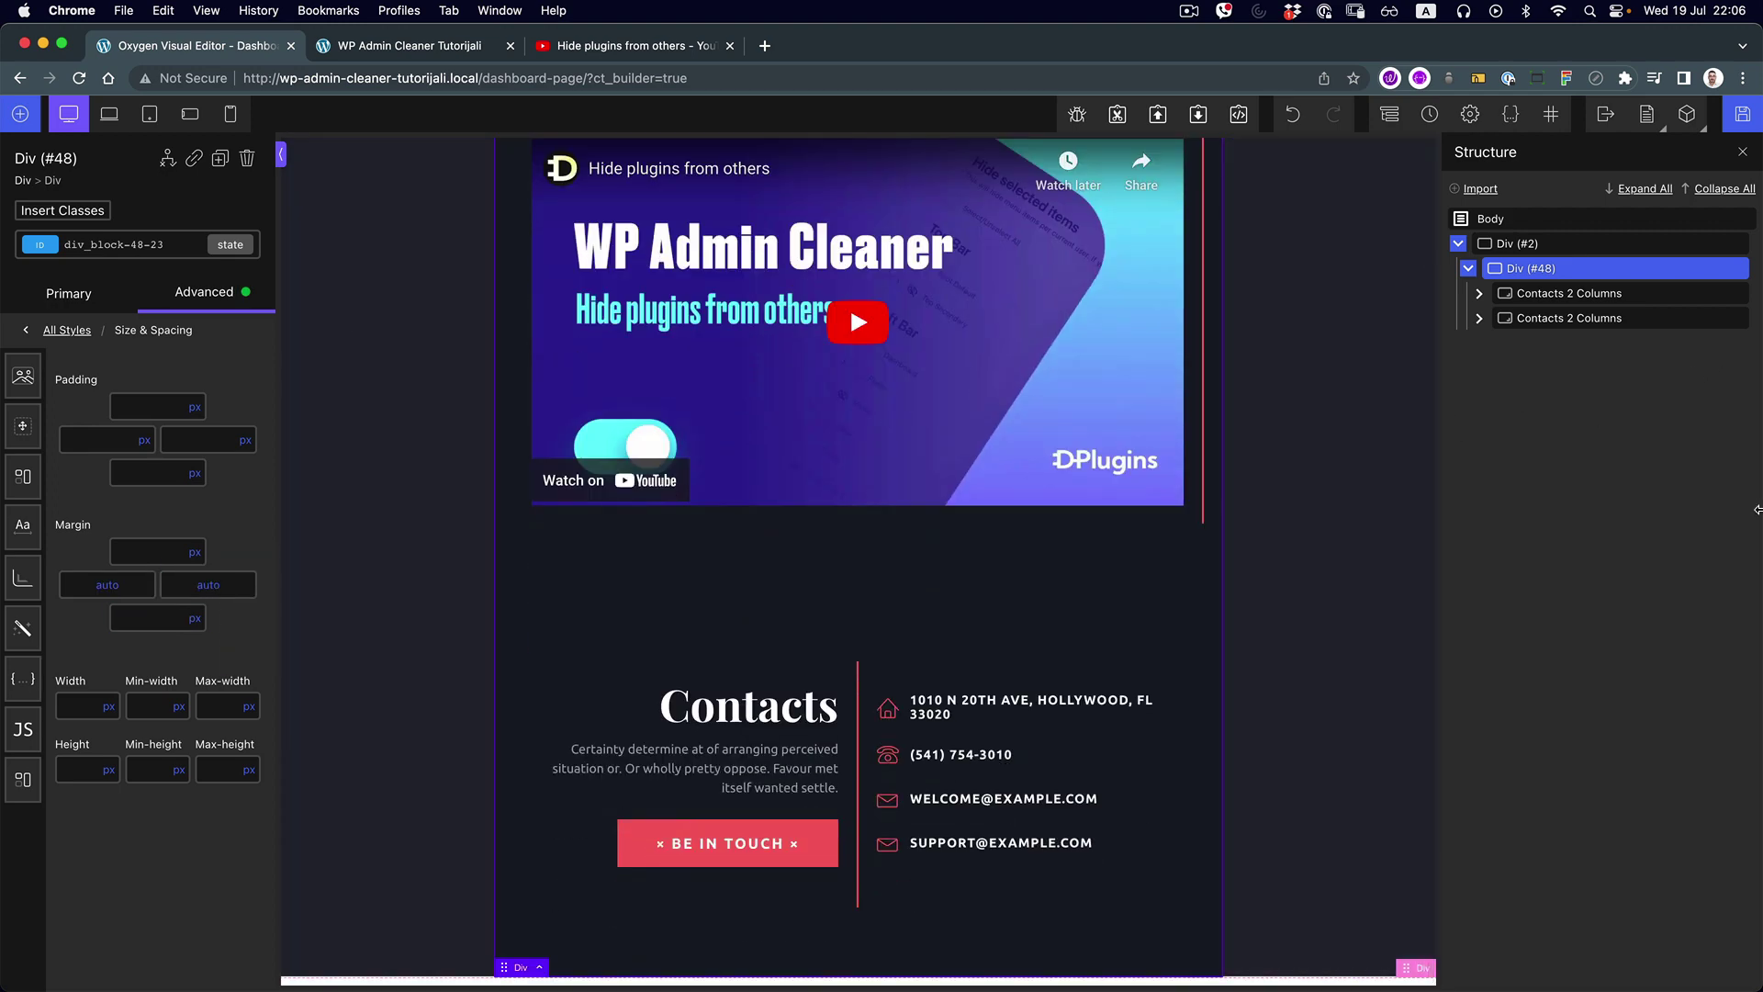
{"action": "left_click", "coordinate": [1566, 244]}
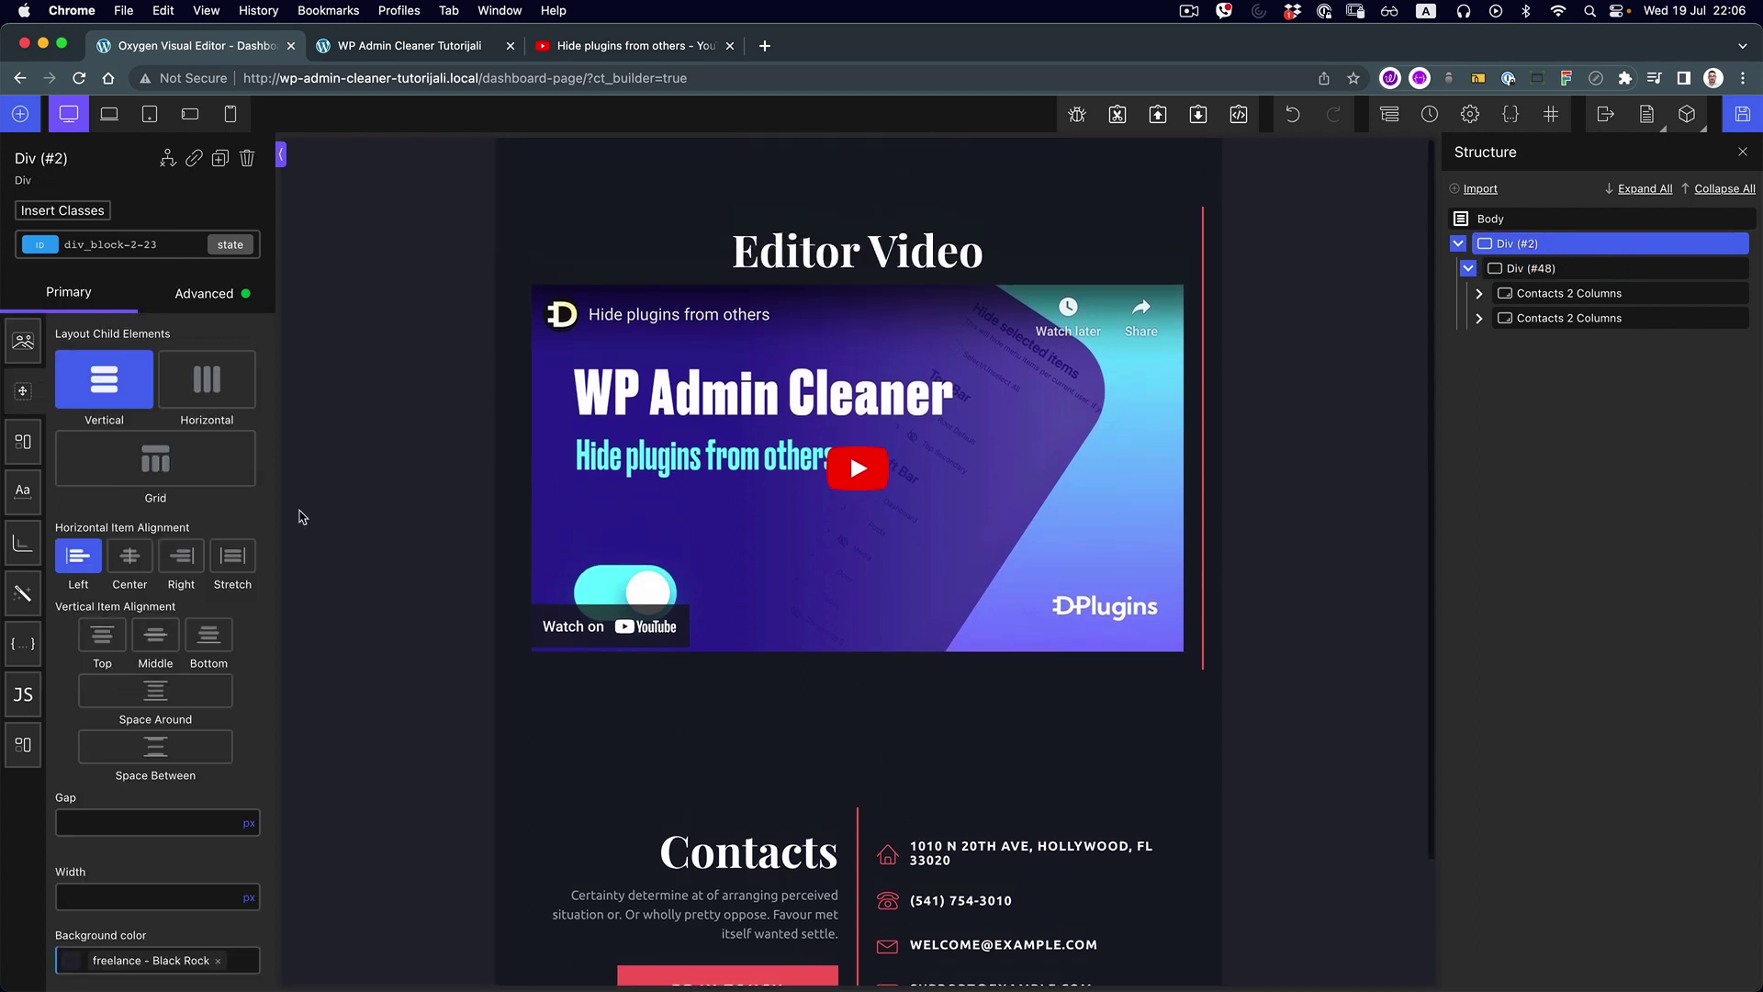
Set the outer div's background to Black Pearl
{"action": "scroll", "coordinate": [152, 650], "scroll_direction": "down", "scroll_amount": 2}
{"action": "left_click", "coordinate": [74, 854]}
{"action": "scroll", "coordinate": [183, 863], "scroll_direction": "down", "scroll_amount": 2}
{"action": "left_click", "coordinate": [139, 946]}
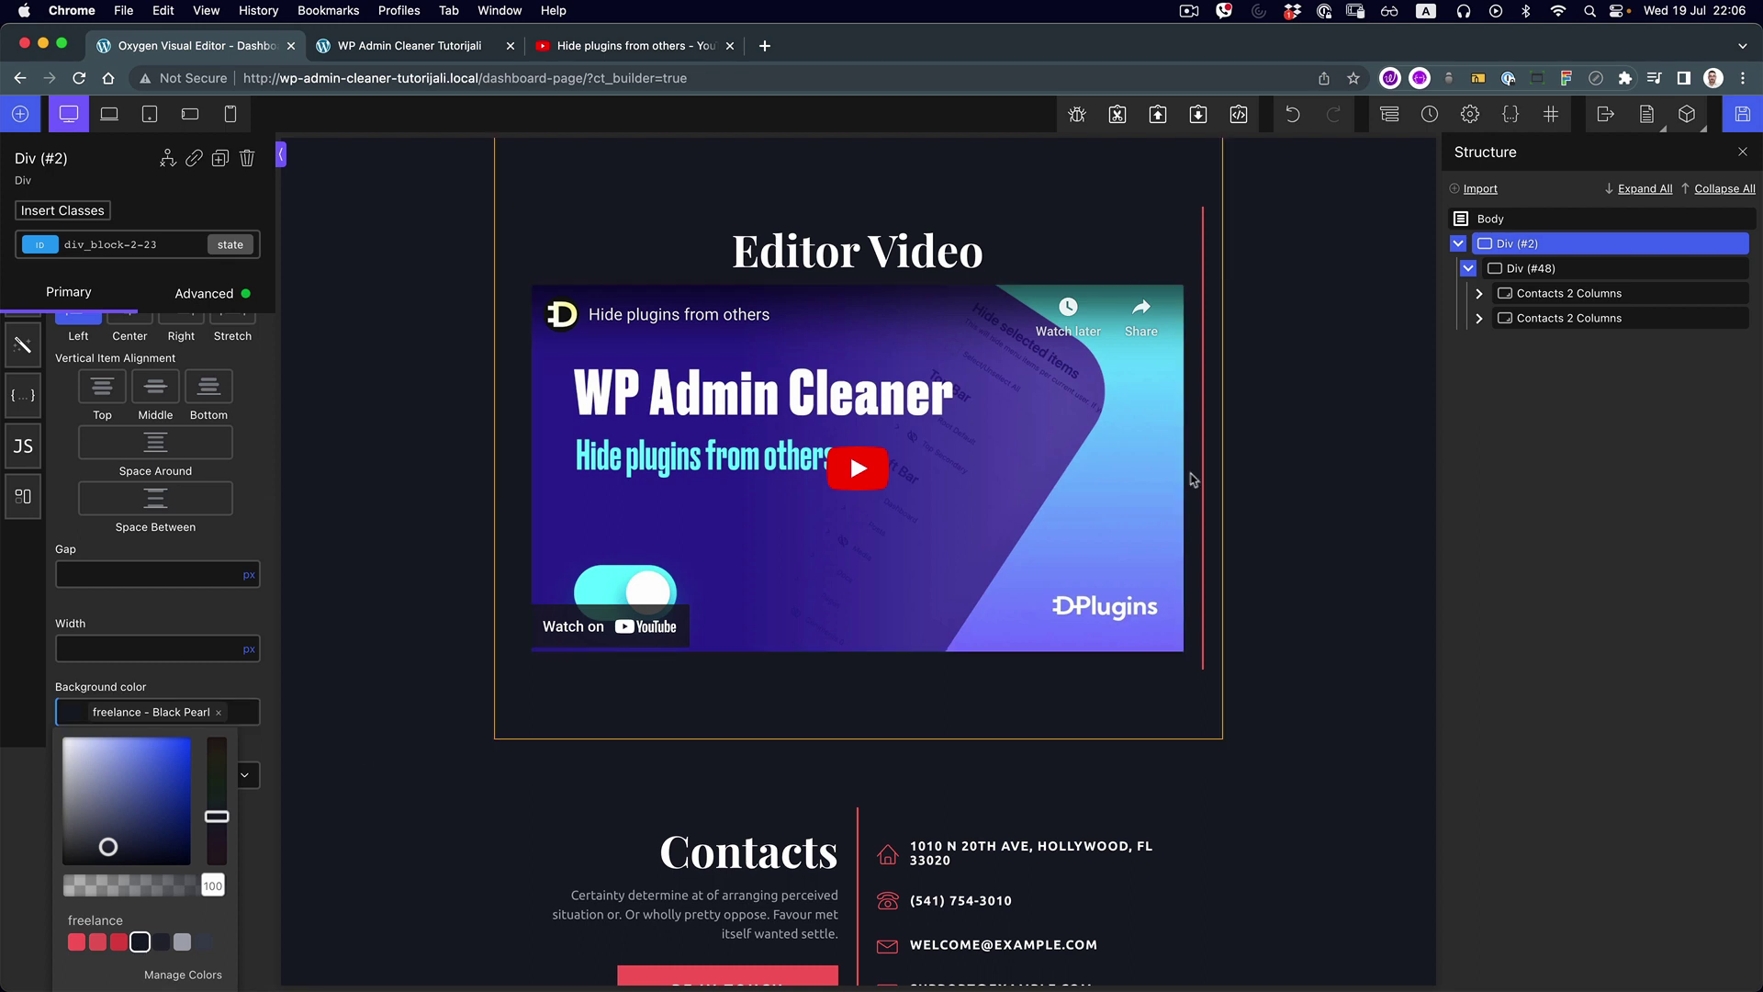
Set the Editor Video div's border style to none
{"action": "left_click", "coordinate": [1183, 257]}
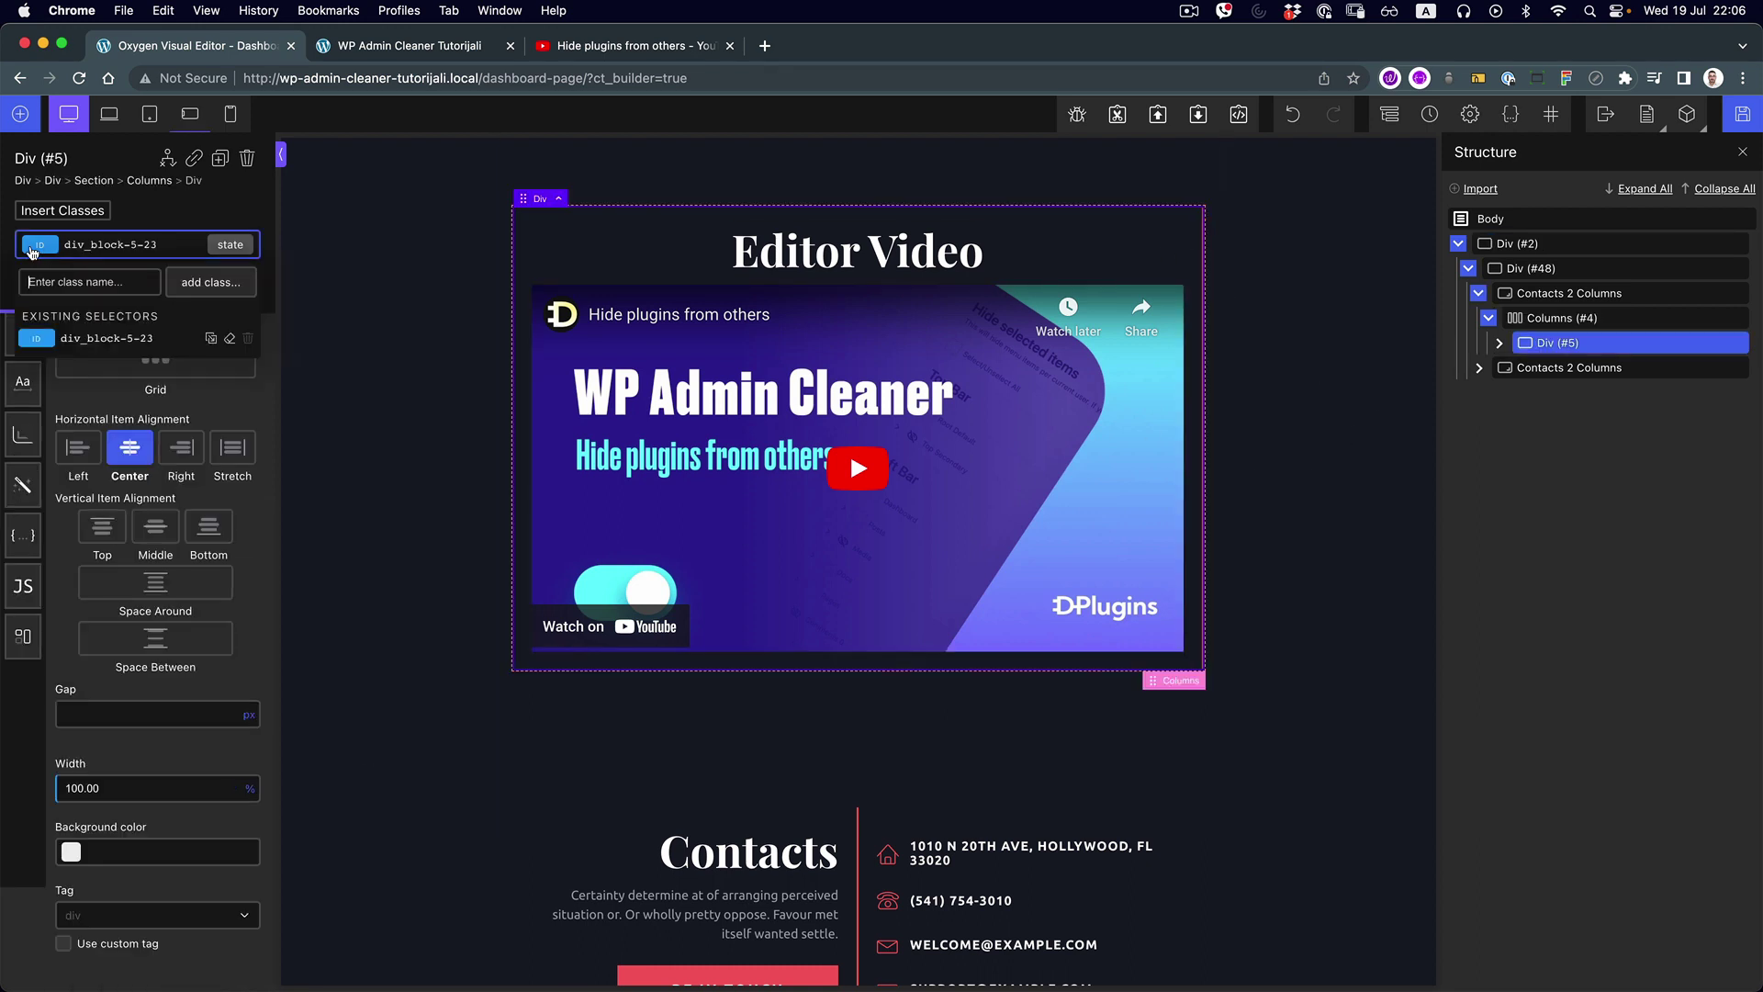
{"action": "left_click", "coordinate": [195, 296]}
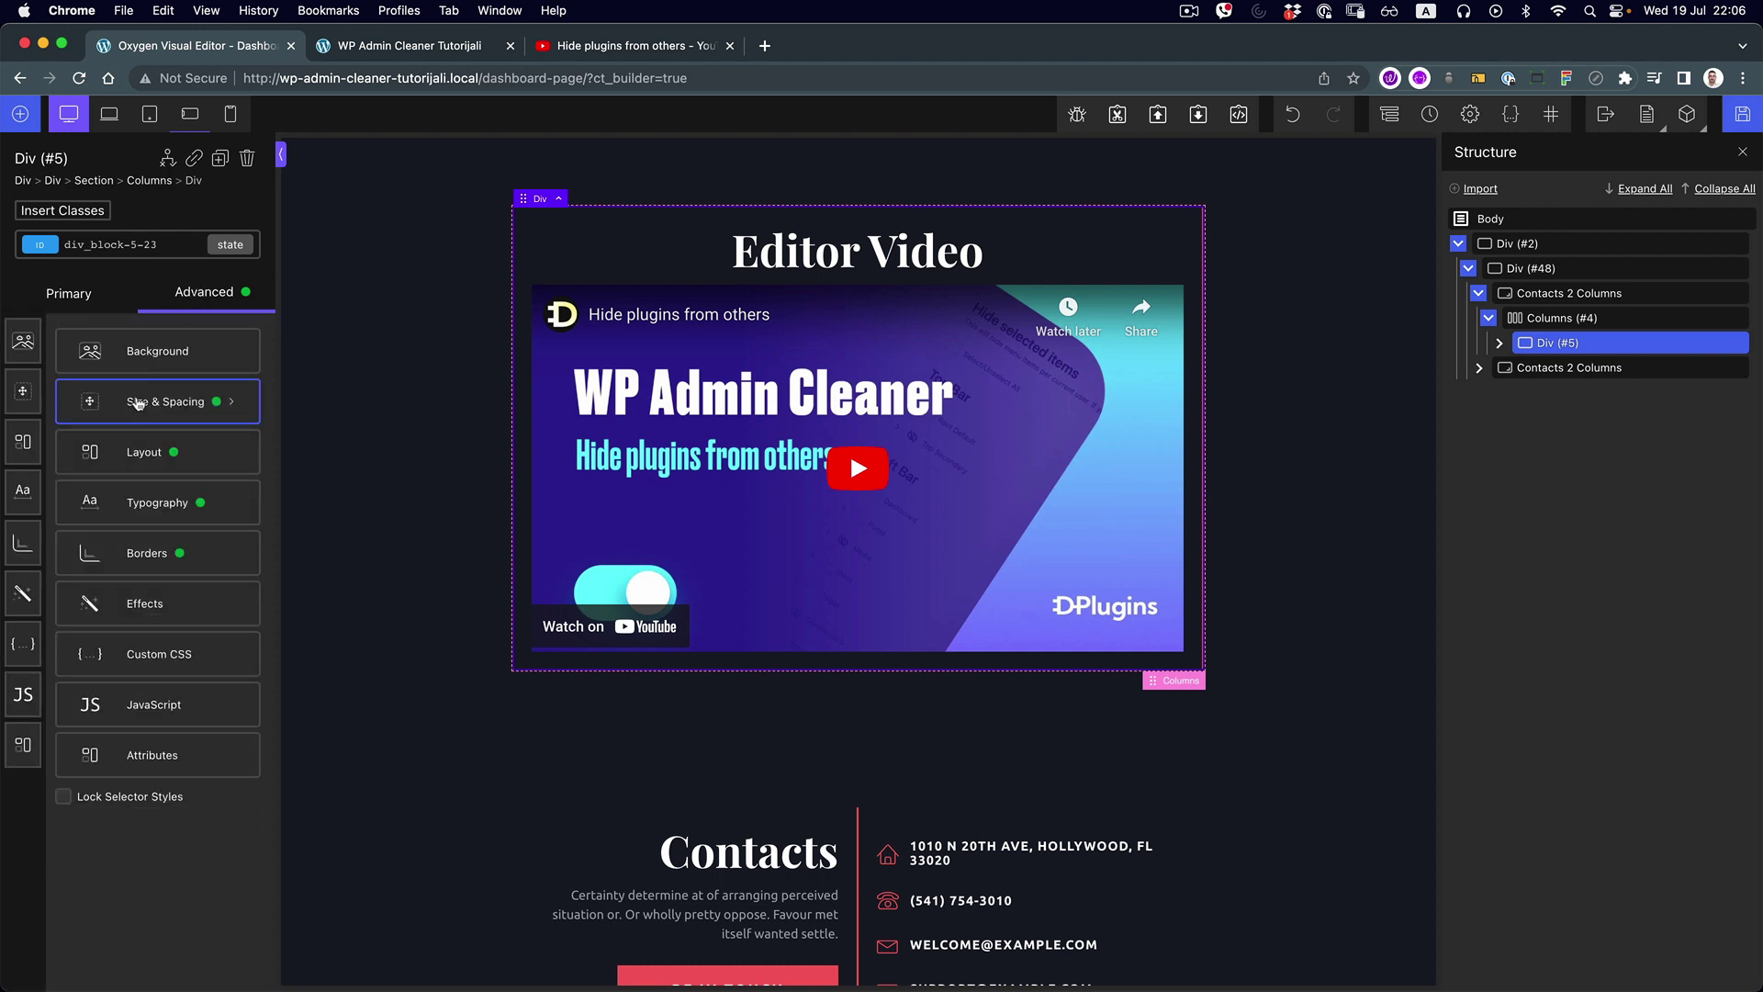
{"action": "left_click", "coordinate": [136, 556]}
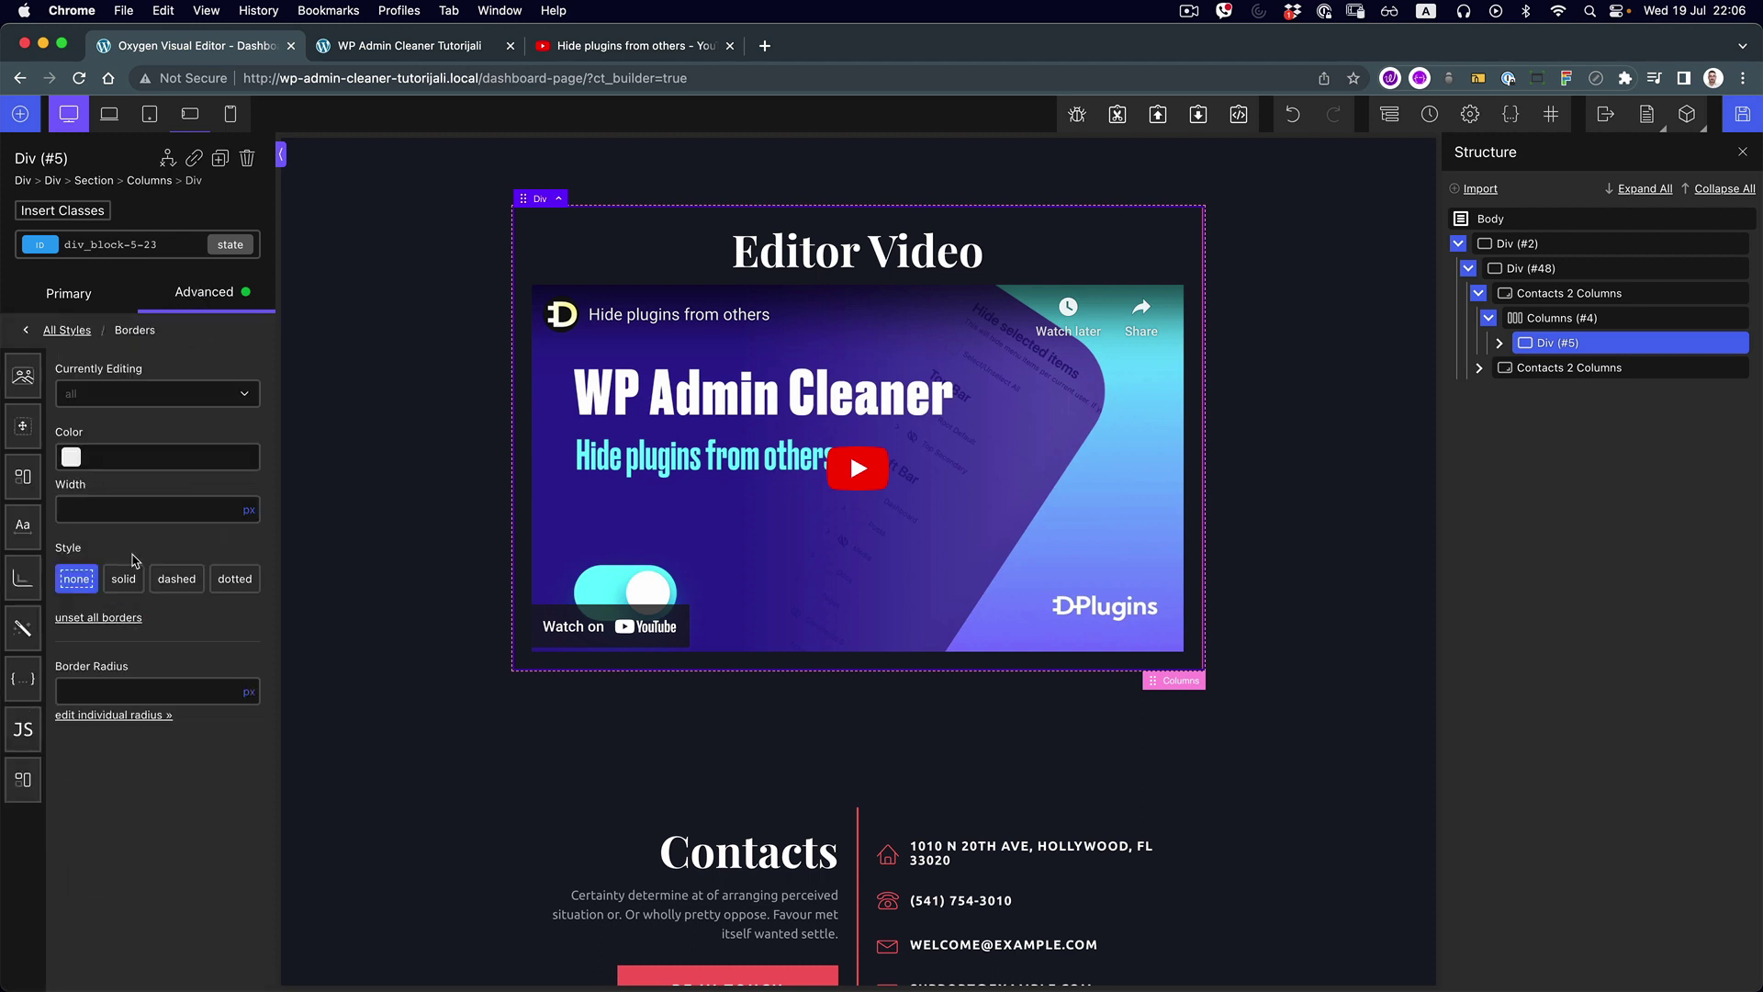
{"action": "left_click", "coordinate": [75, 578]}
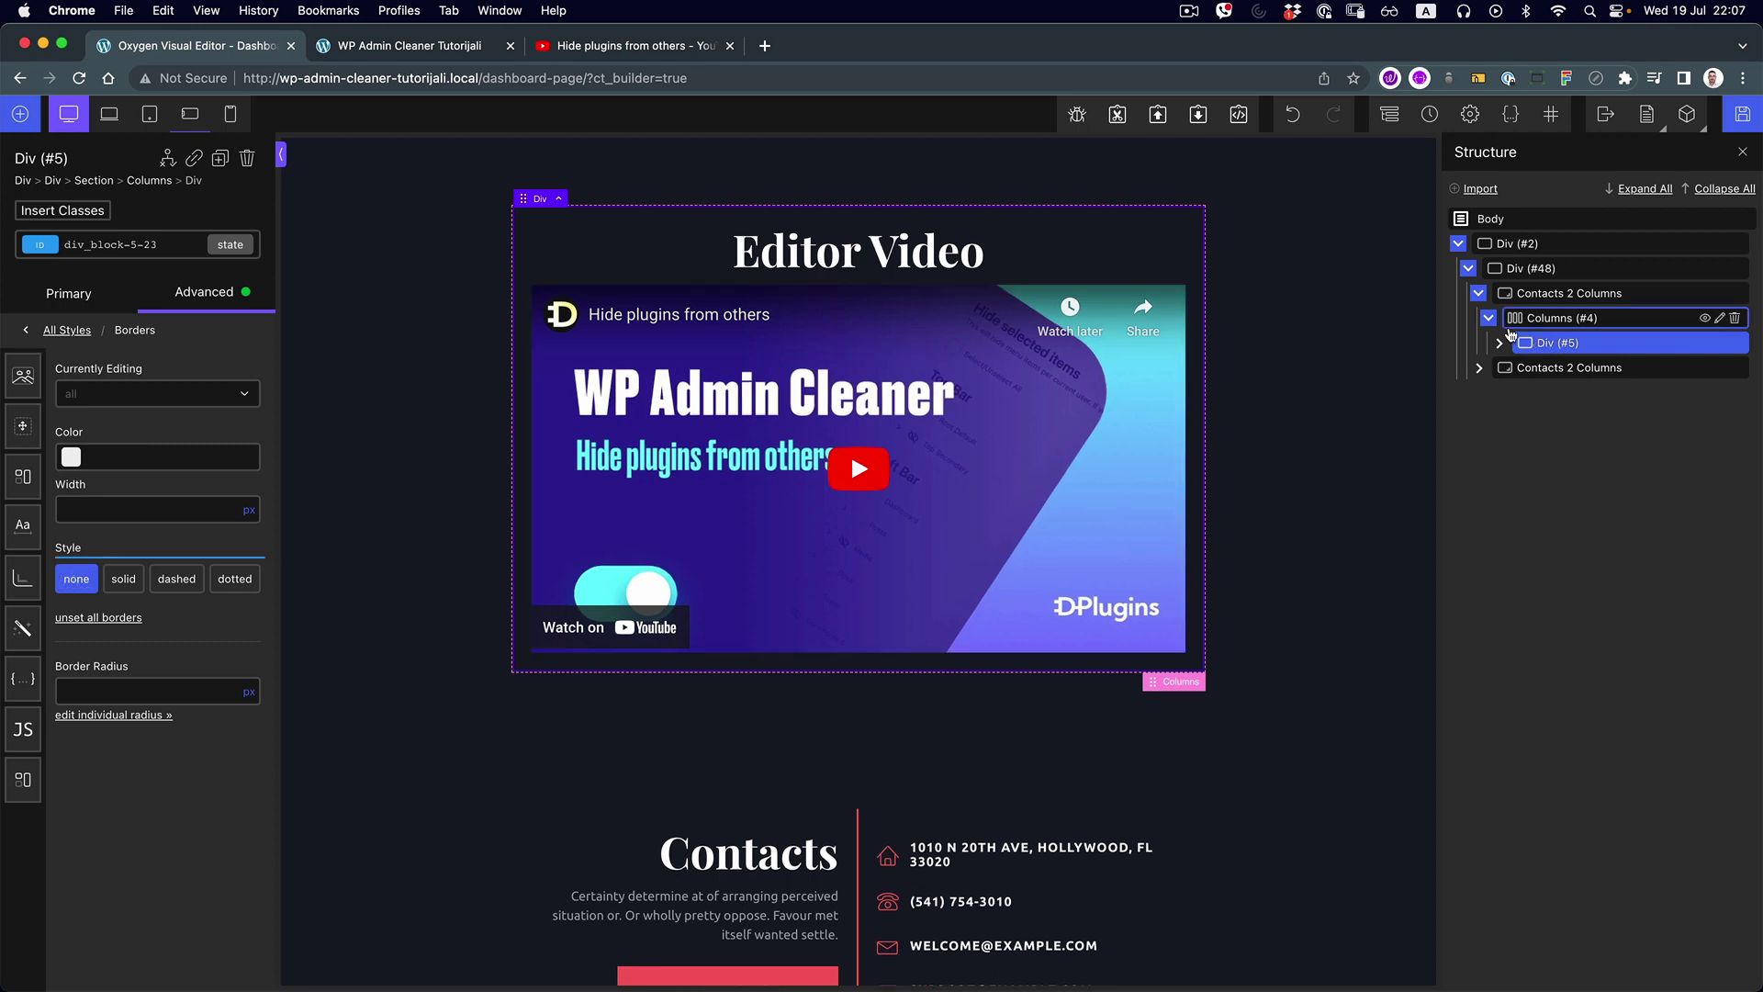
Clear the red colour and 2 width from the div's right border
{"action": "left_click", "coordinate": [1542, 320]}
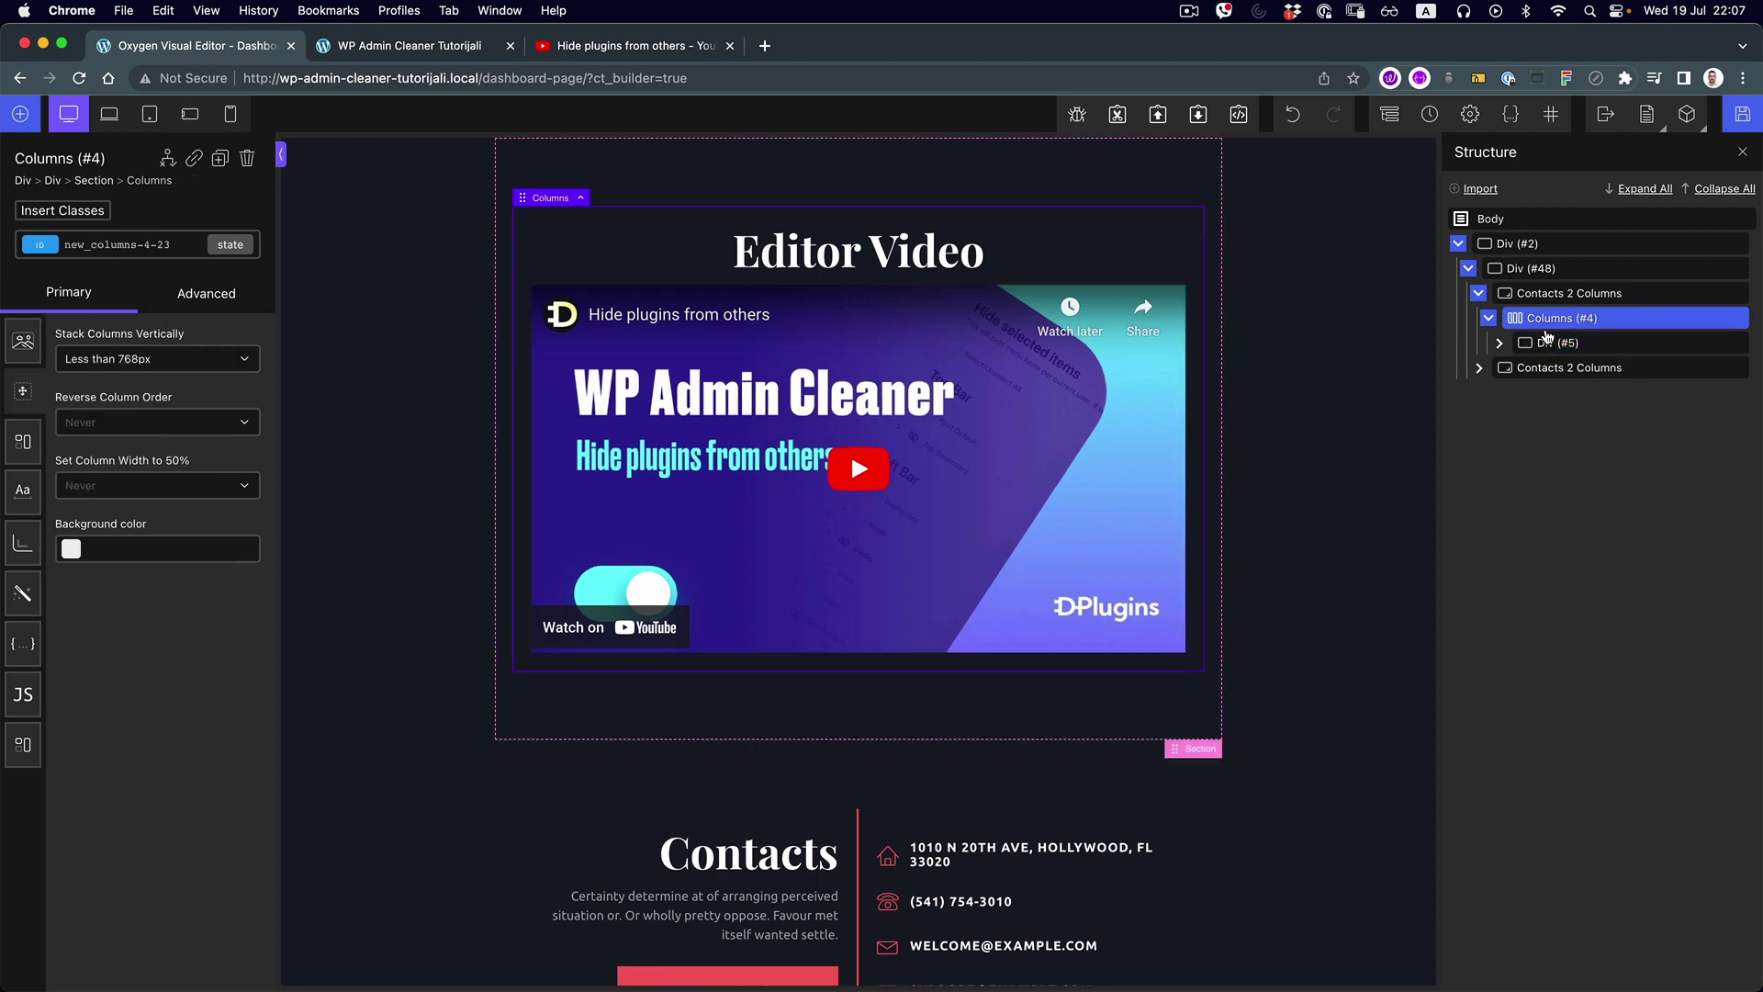
{"action": "left_click", "coordinate": [1549, 343]}
{"action": "left_click", "coordinate": [1500, 343]}
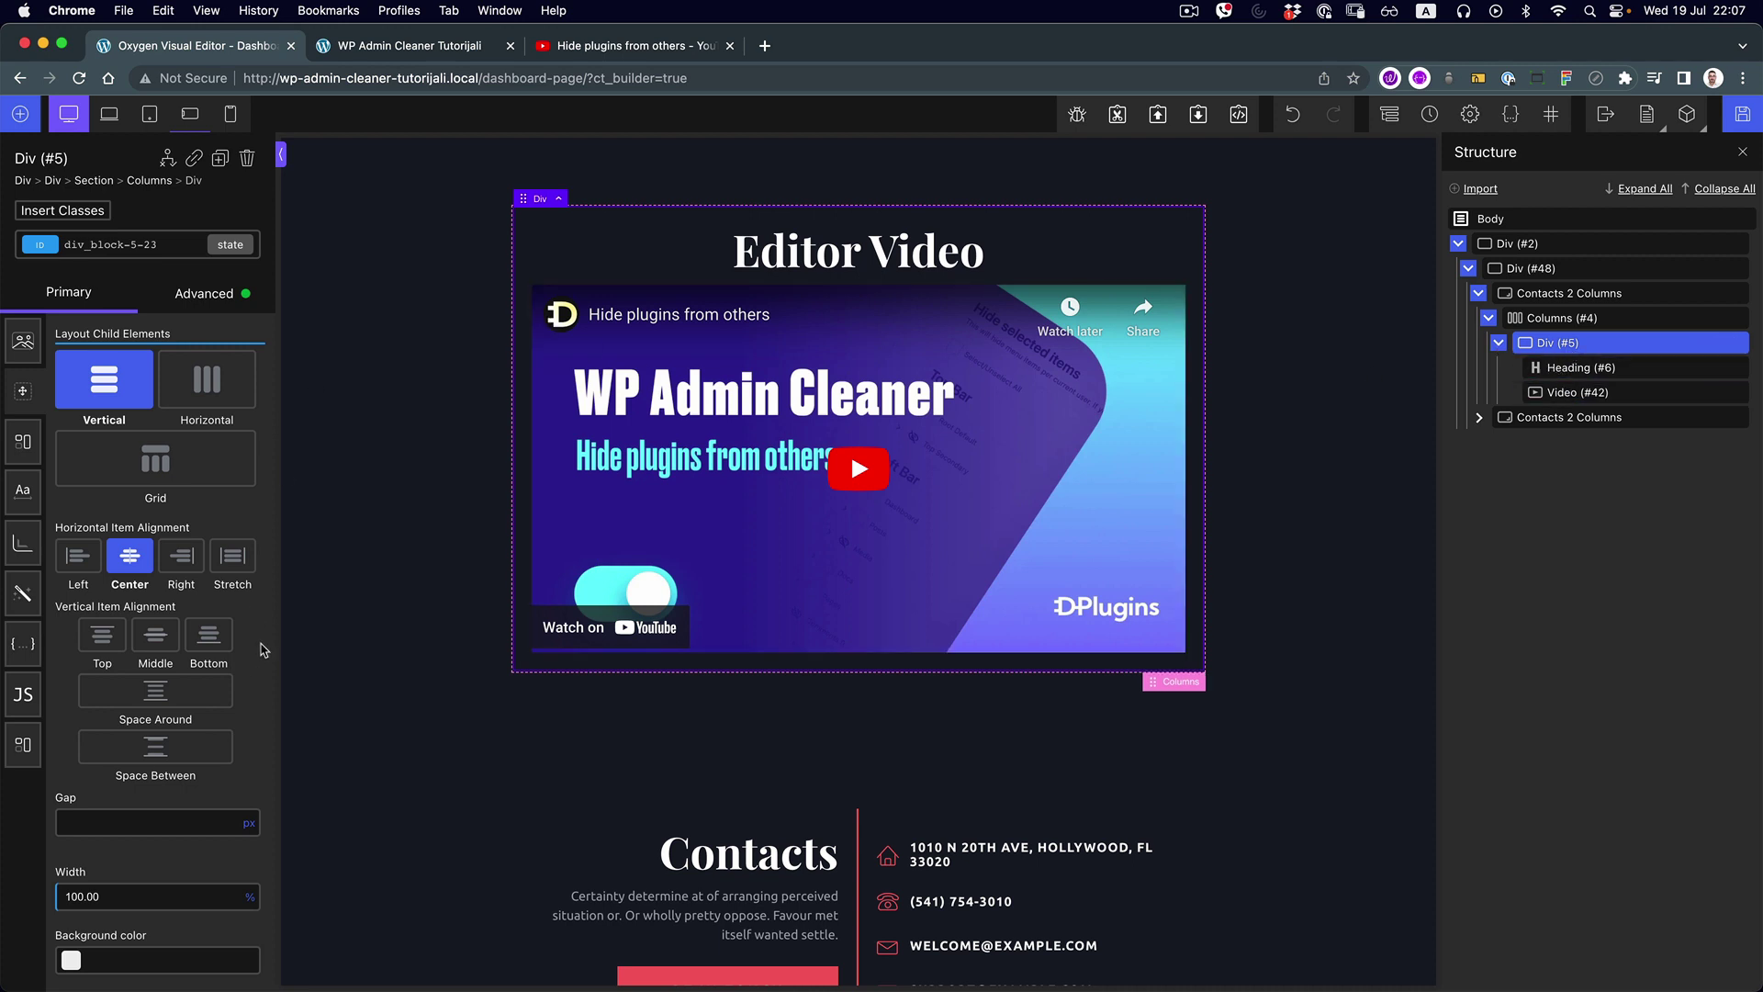
{"action": "scroll", "coordinate": [206, 448], "scroll_direction": "down", "scroll_amount": 3}
{"action": "scroll", "coordinate": [206, 447], "scroll_direction": "up", "scroll_amount": 3}
{"action": "left_click", "coordinate": [21, 559]}
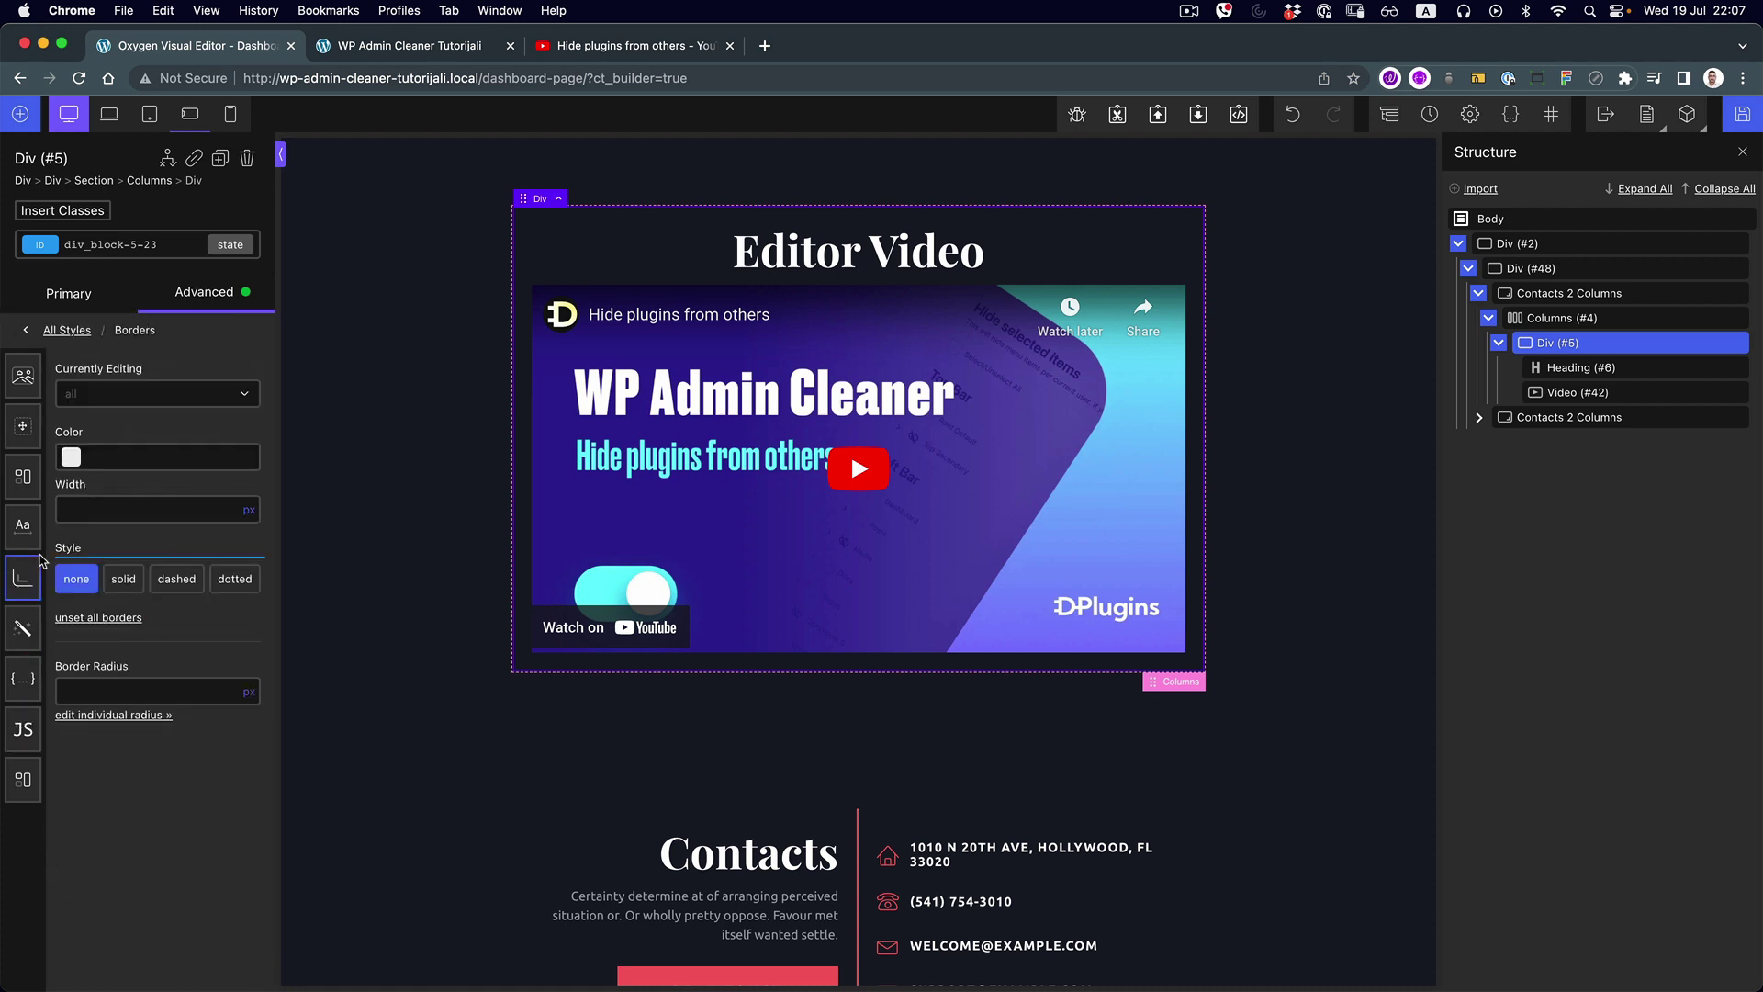
{"action": "left_click", "coordinate": [161, 393]}
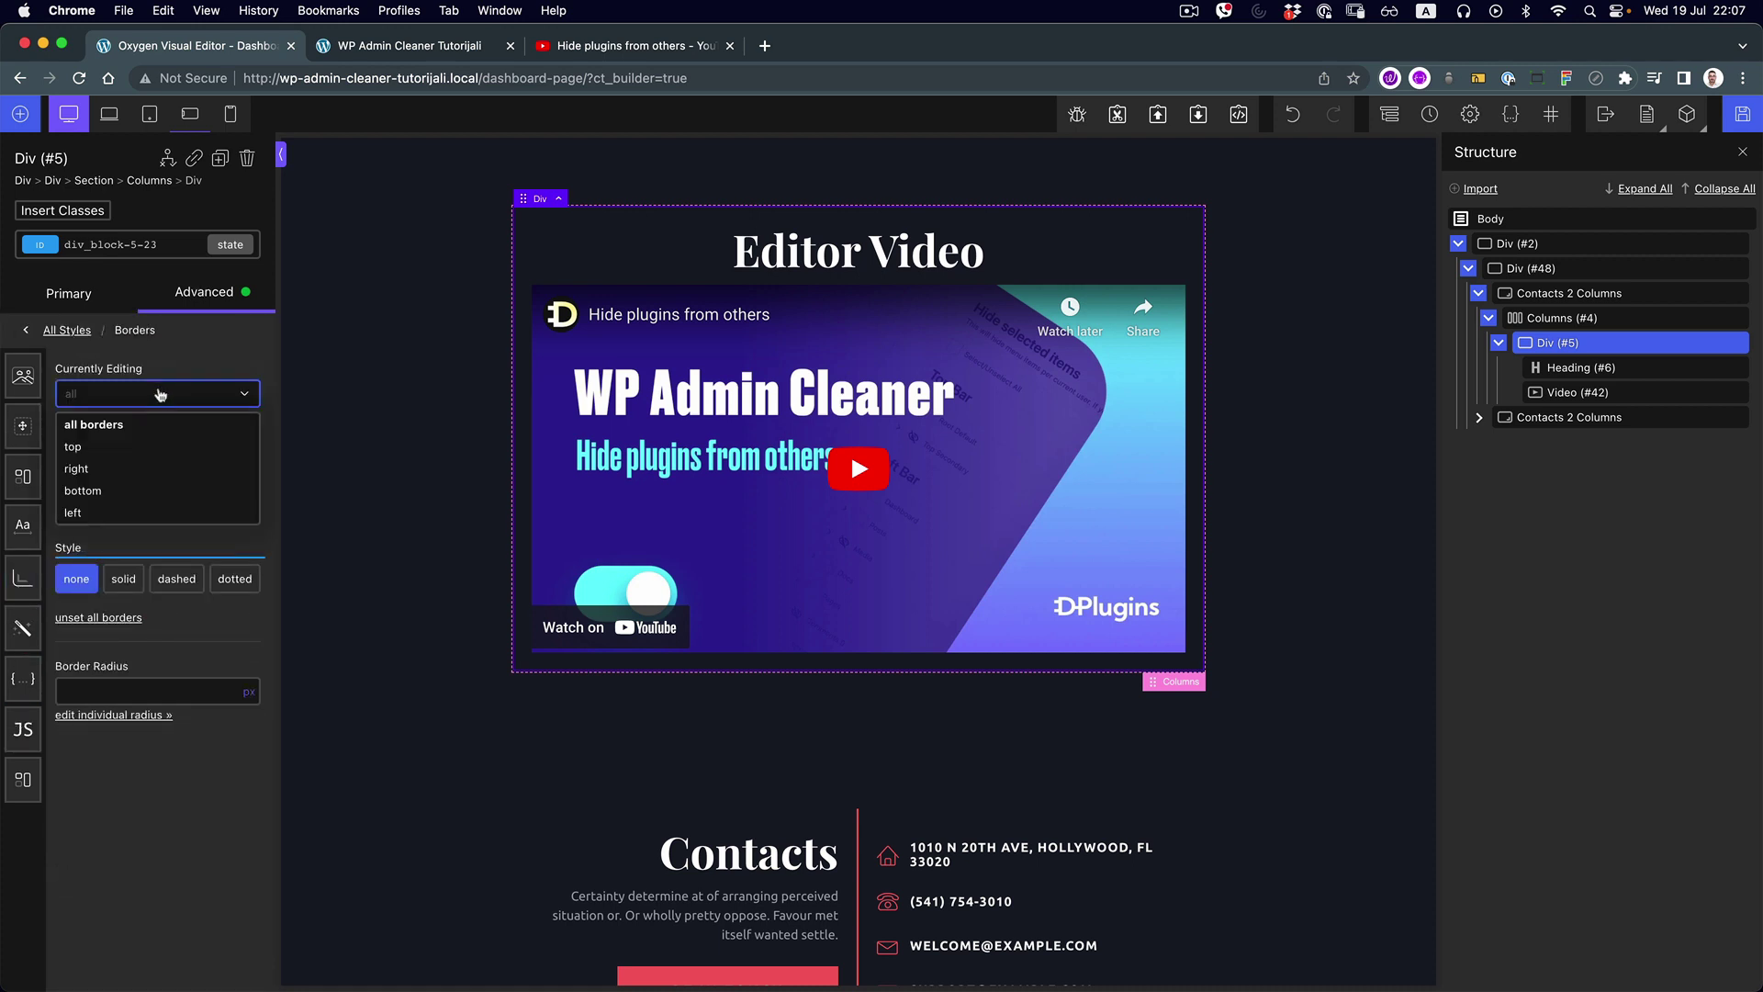
{"action": "left_click", "coordinate": [140, 474]}
{"action": "left_click", "coordinate": [198, 456]}
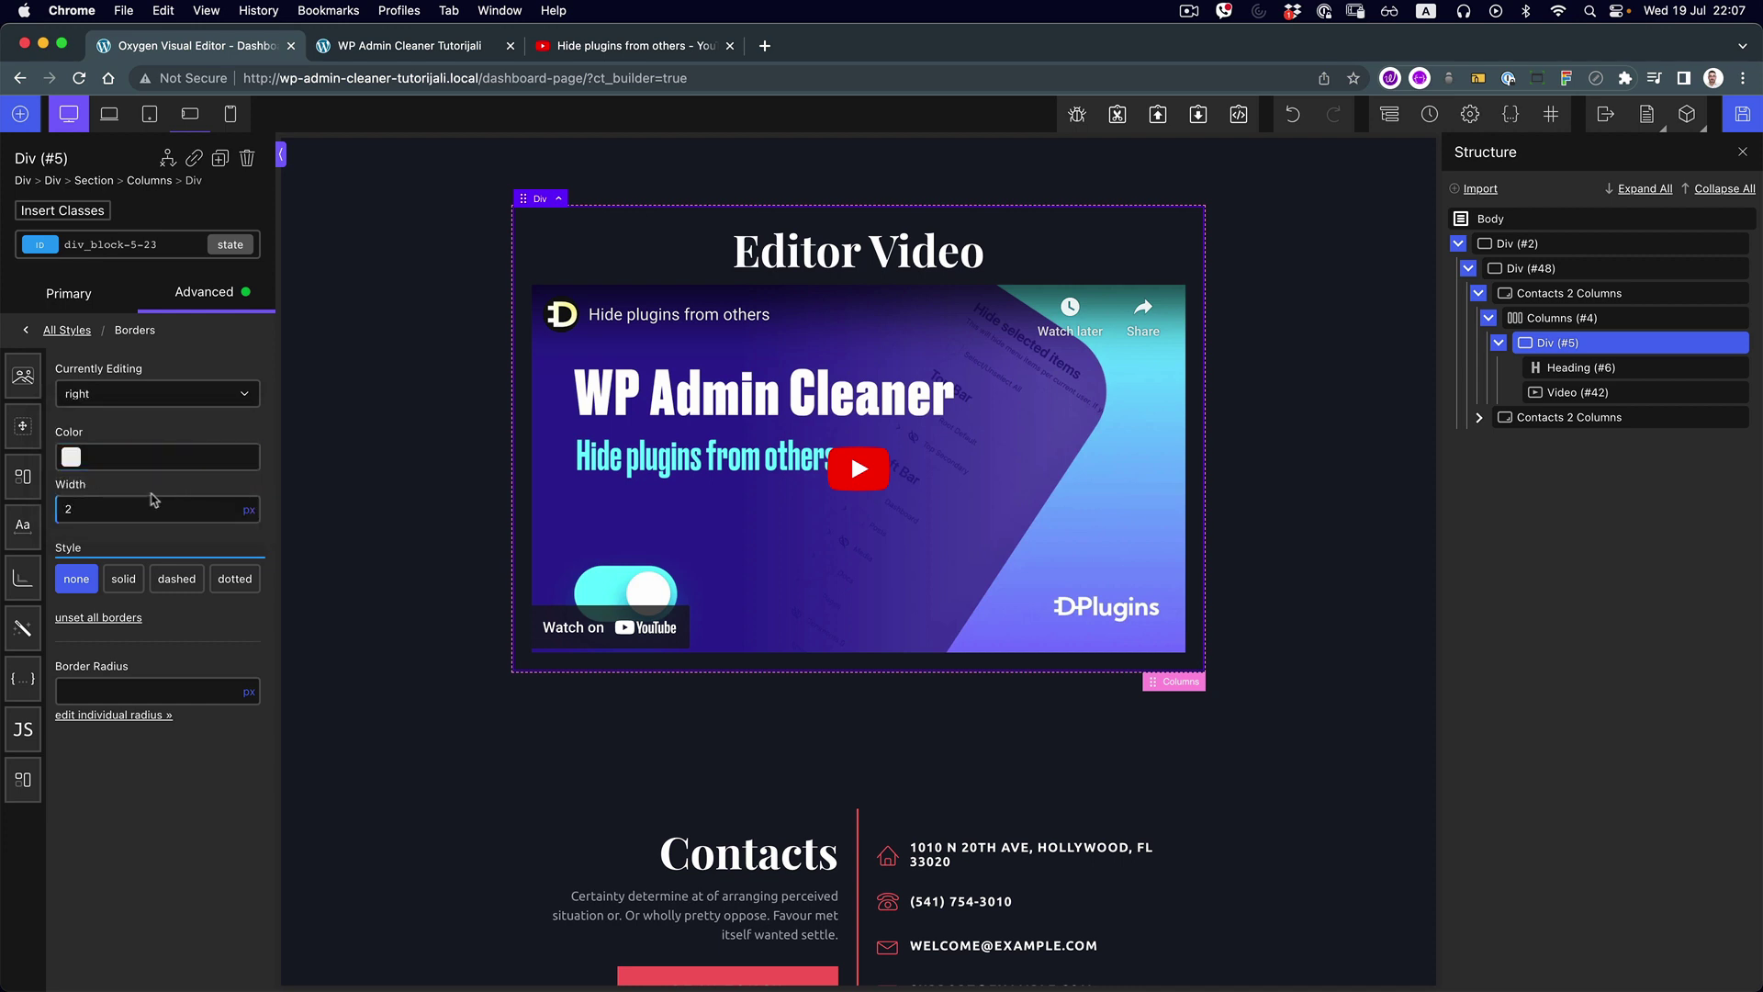
{"action": "double_click", "coordinate": [124, 508]}
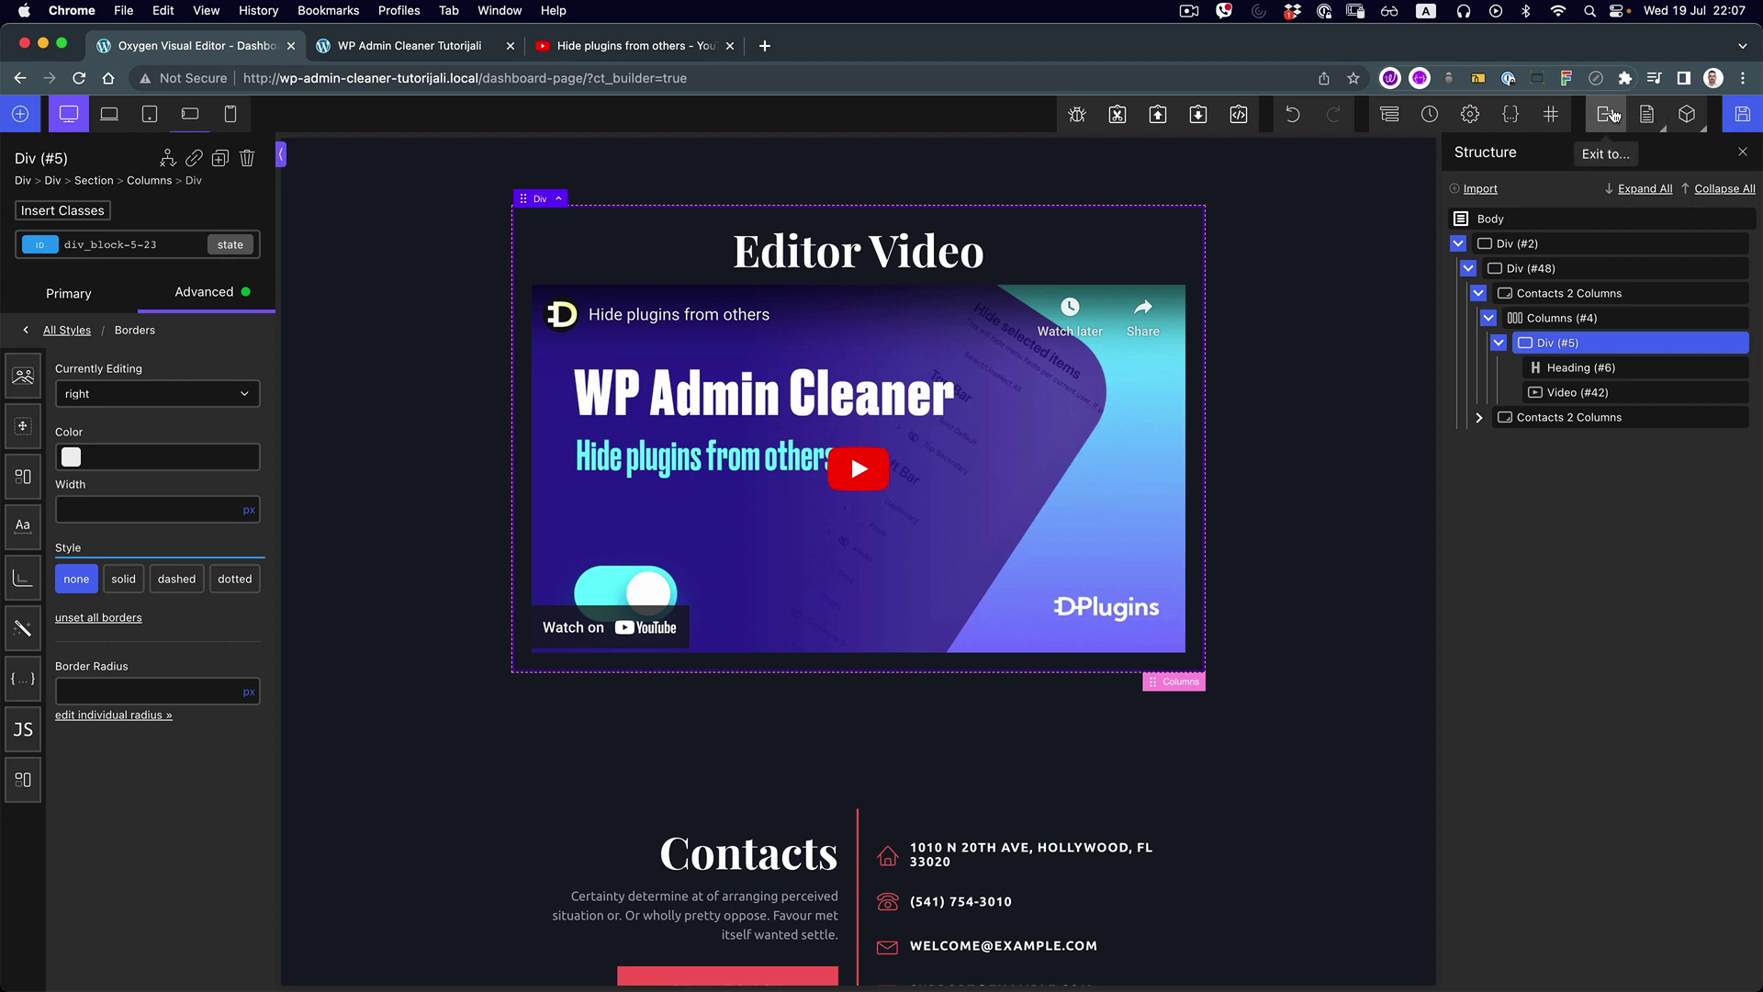
Open the Dashboard page on the front end via Exit to, scroll through it, and return to the Oxygen editor
{"action": "left_click", "coordinate": [1614, 114]}
{"action": "left_click", "coordinate": [1598, 177]}
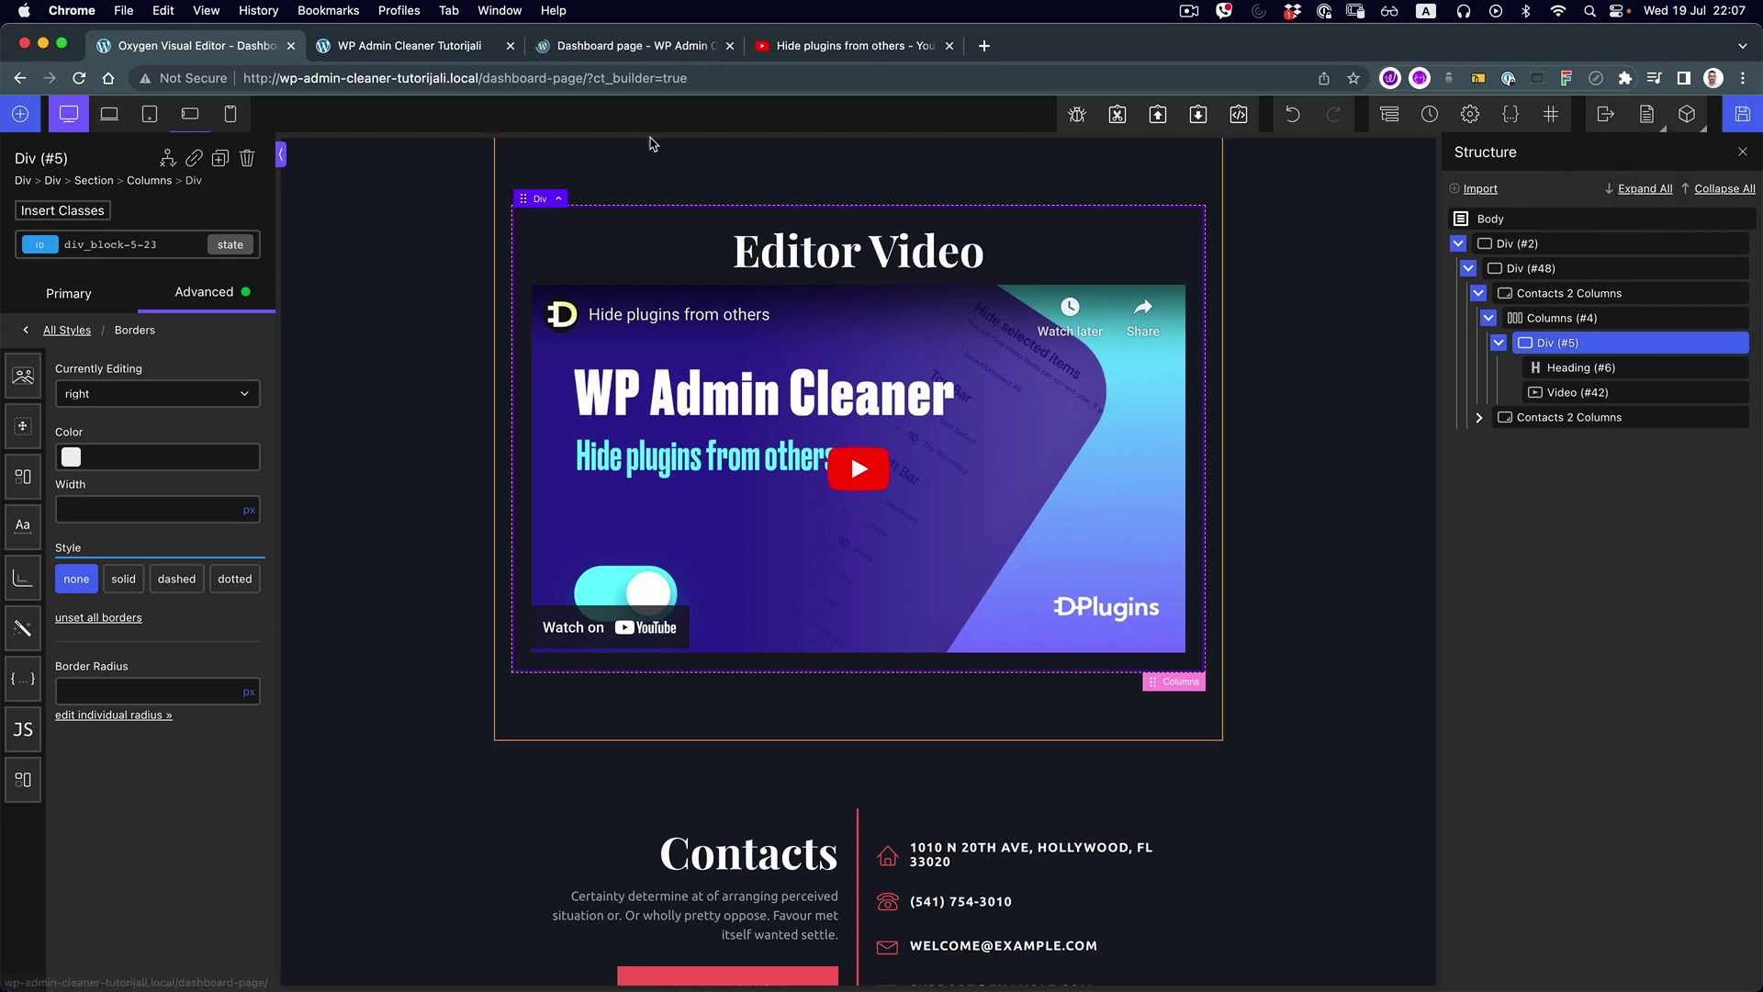
{"action": "left_click", "coordinate": [634, 46]}
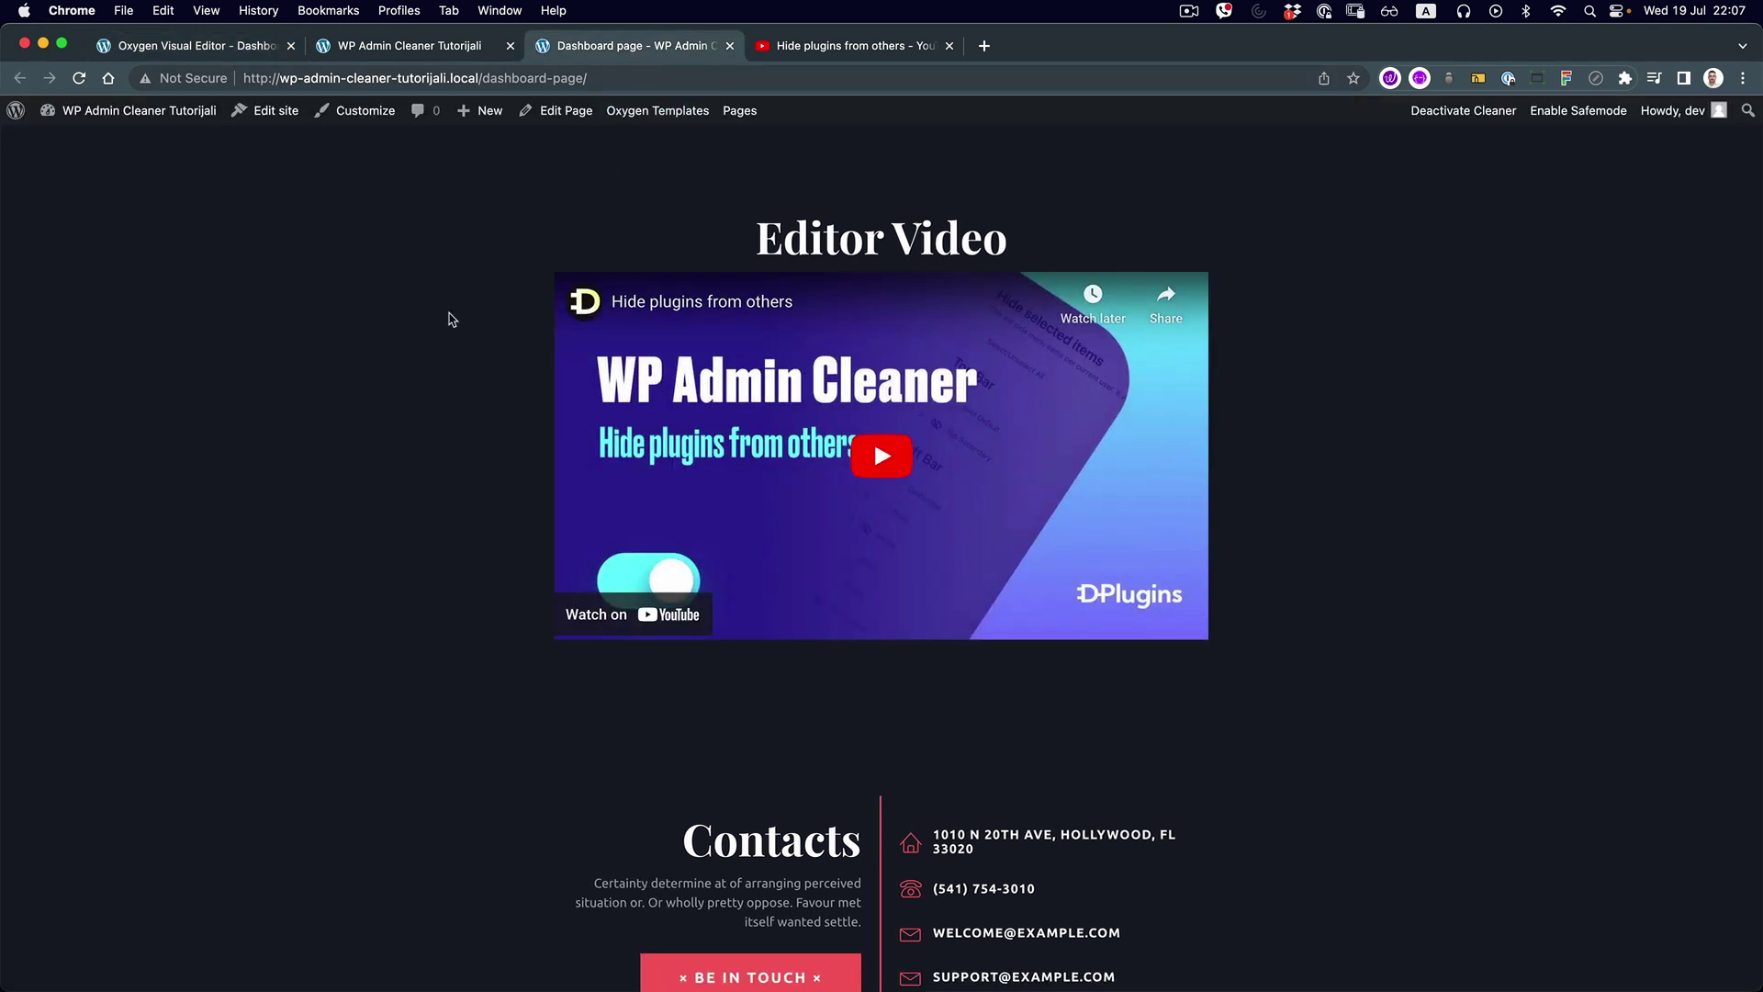
{"action": "scroll", "coordinate": [452, 329], "scroll_direction": "down", "scroll_amount": 3}
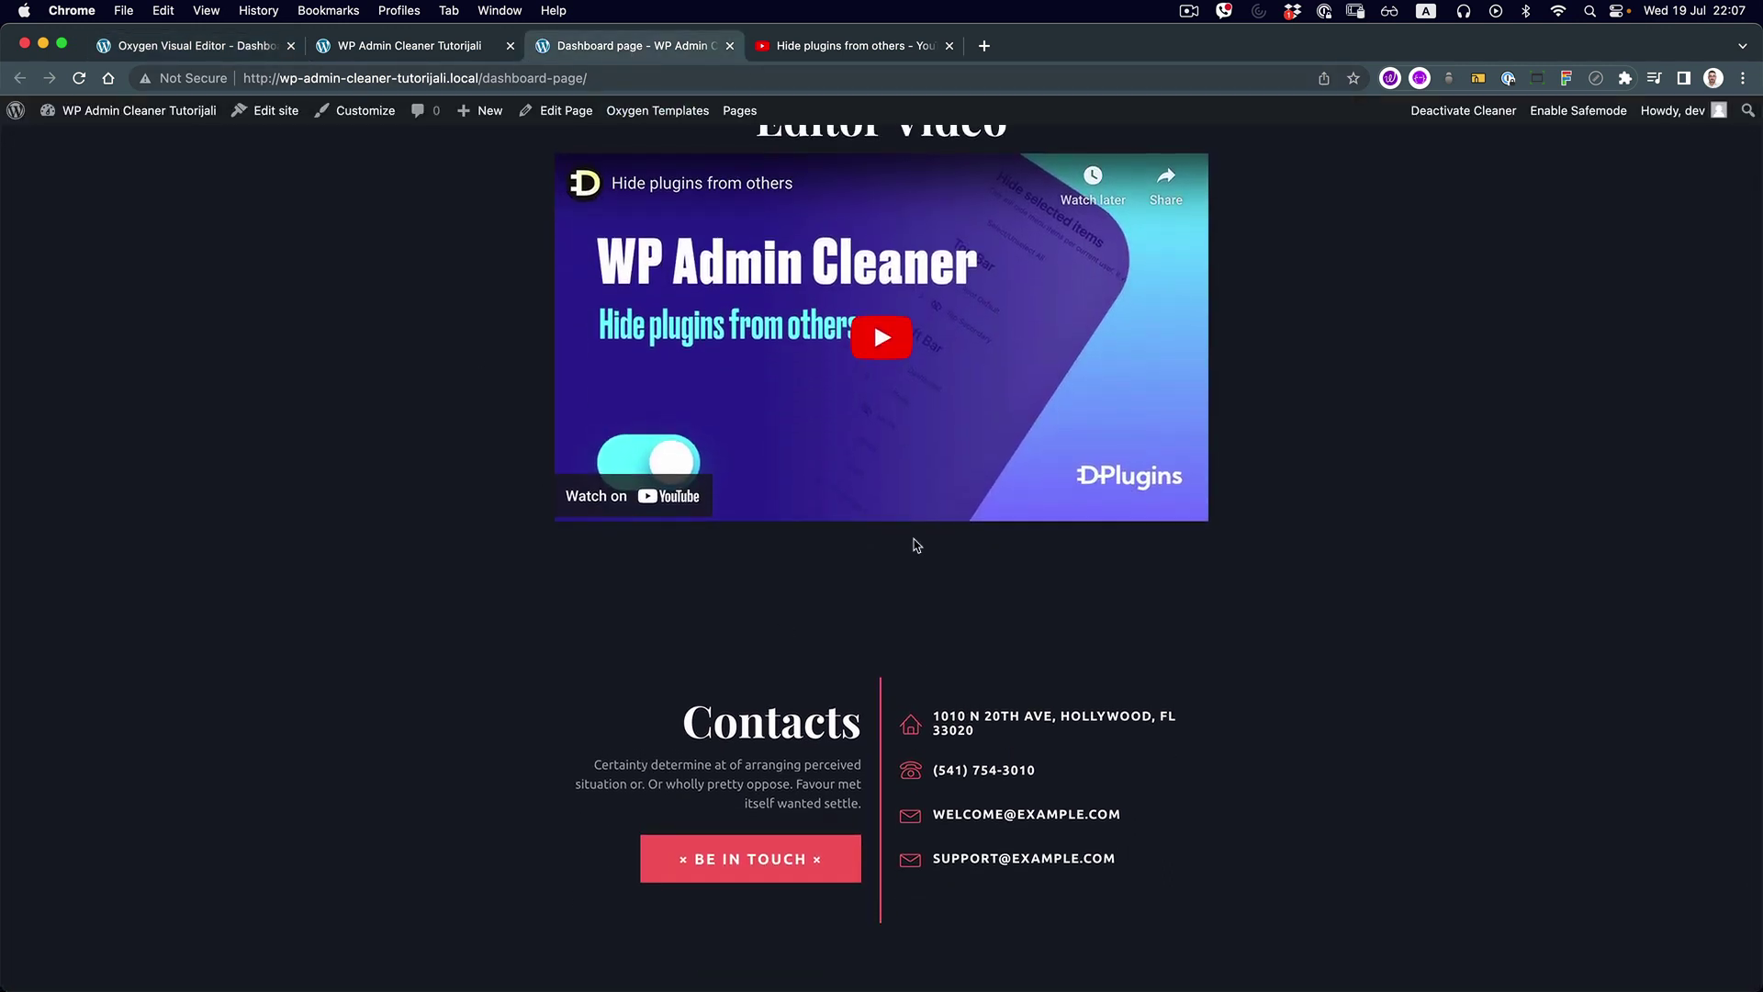
{"action": "scroll", "coordinate": [1017, 700], "scroll_direction": "up", "scroll_amount": 3}
{"action": "left_click", "coordinate": [423, 48]}
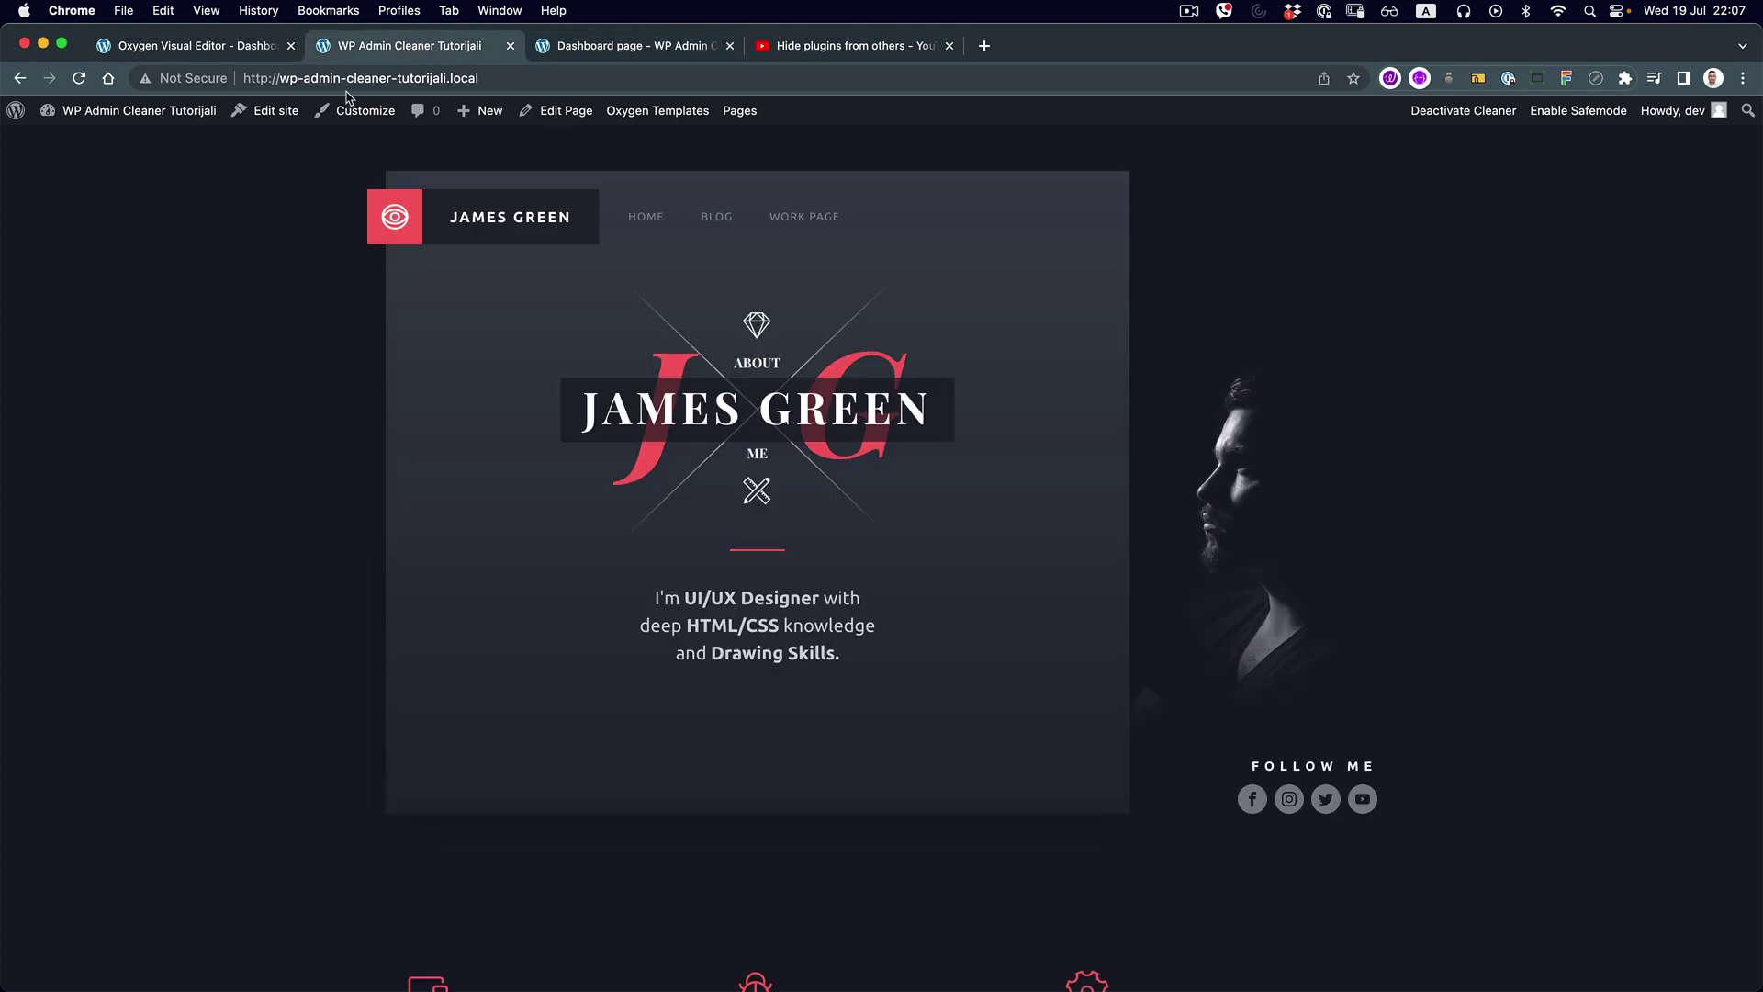
{"action": "left_click", "coordinate": [202, 48]}
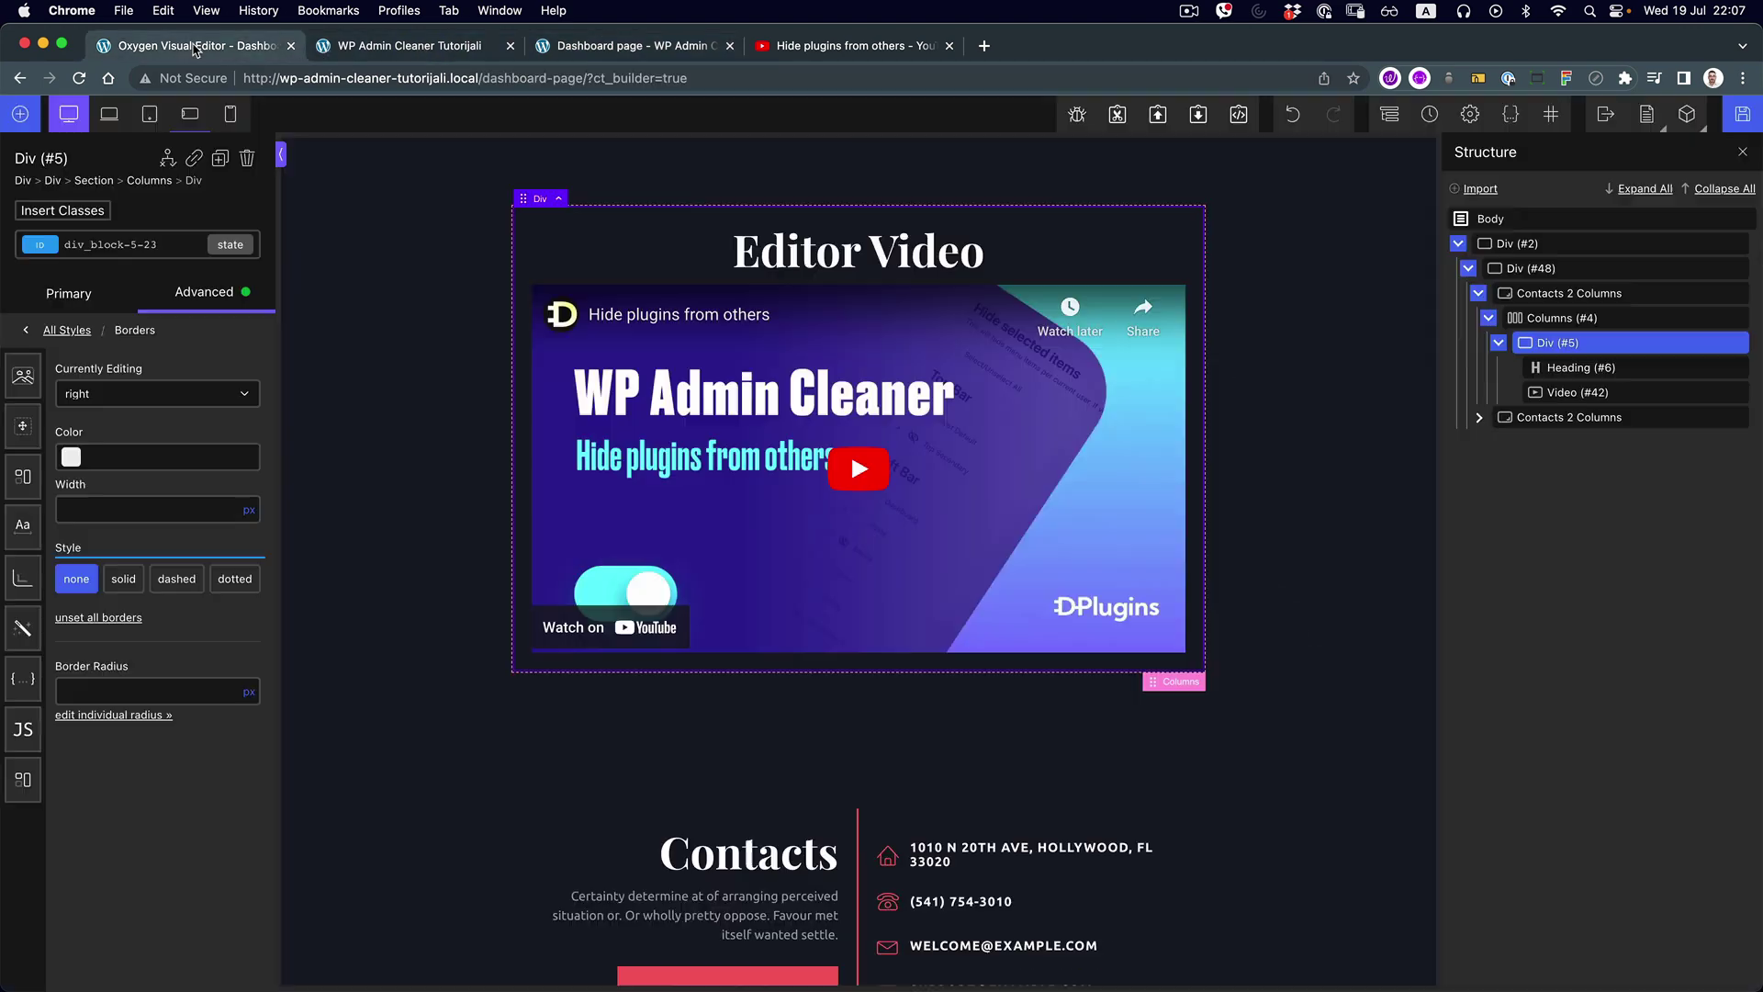
Drag the Editor Video section's bottom padding to 0 and save
{"action": "left_click", "coordinate": [1489, 318]}
{"action": "left_click", "coordinate": [1477, 293]}
{"action": "left_click", "coordinate": [1552, 293]}
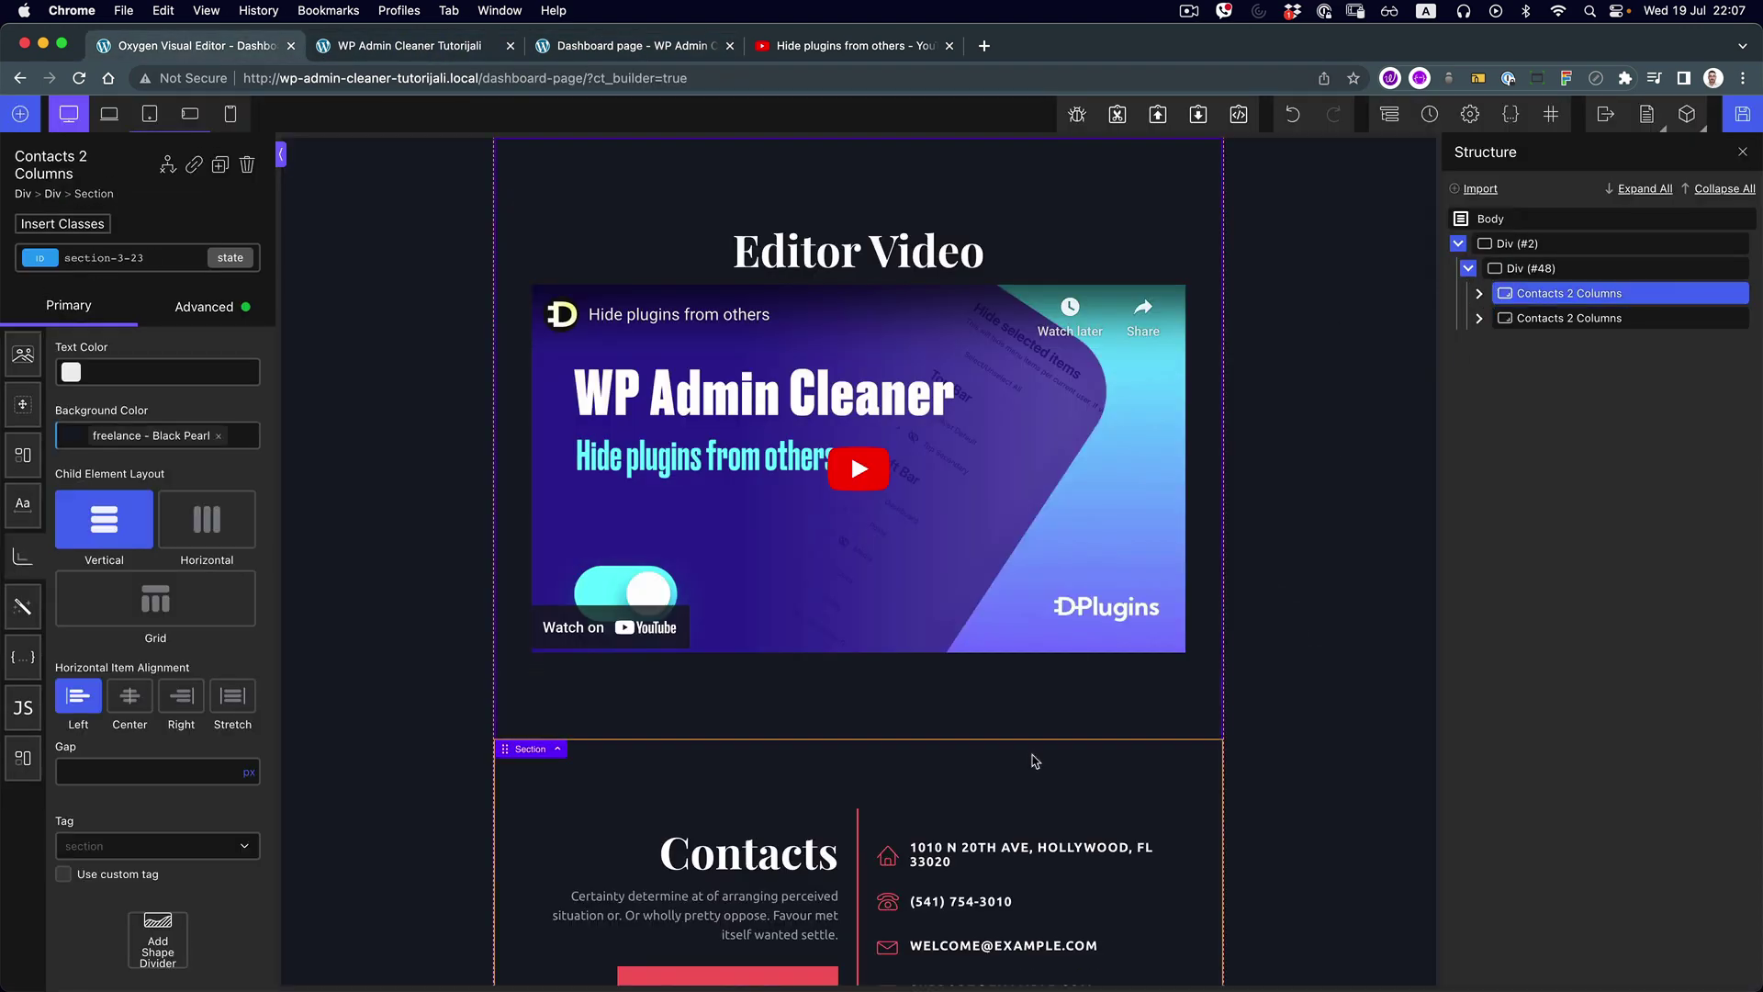
{"action": "left_click_drag", "start_coordinate": [1044, 707], "coordinate": [1041, 675]}
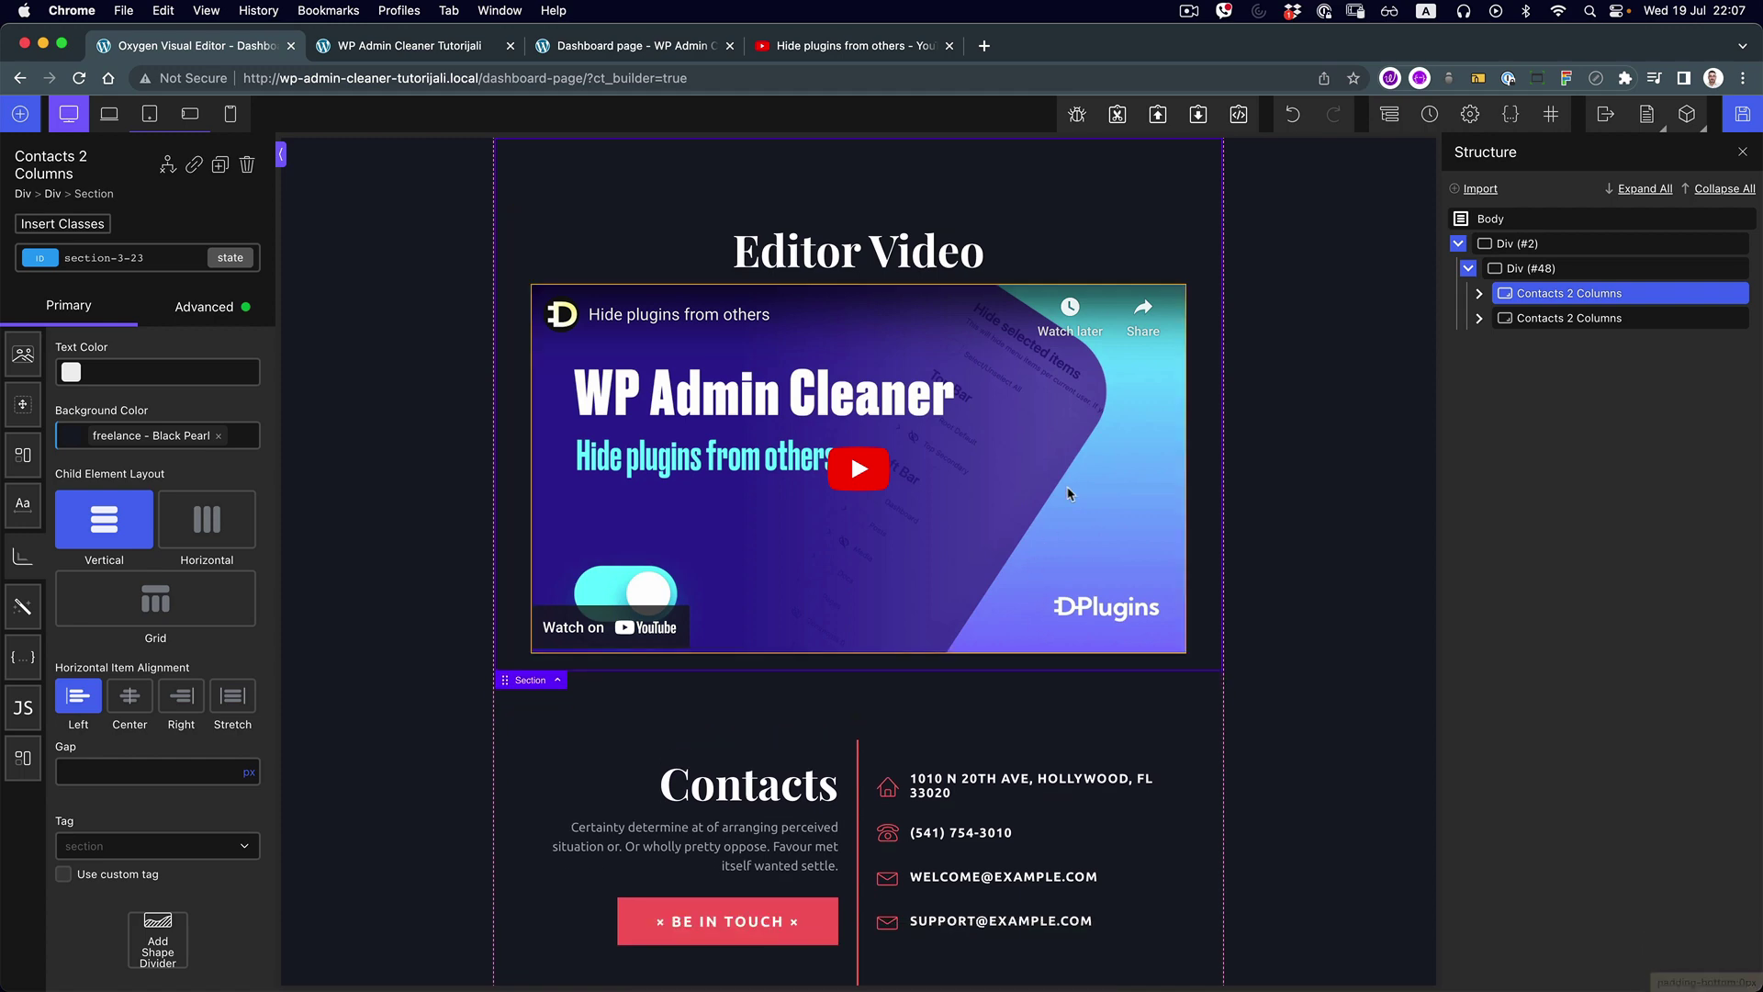
{"action": "left_click", "coordinate": [1743, 116]}
Set Div (#48)'s max-width to 700 under Advanced > Size & Spacing
{"action": "left_click", "coordinate": [1468, 268]}
{"action": "left_click", "coordinate": [1576, 269]}
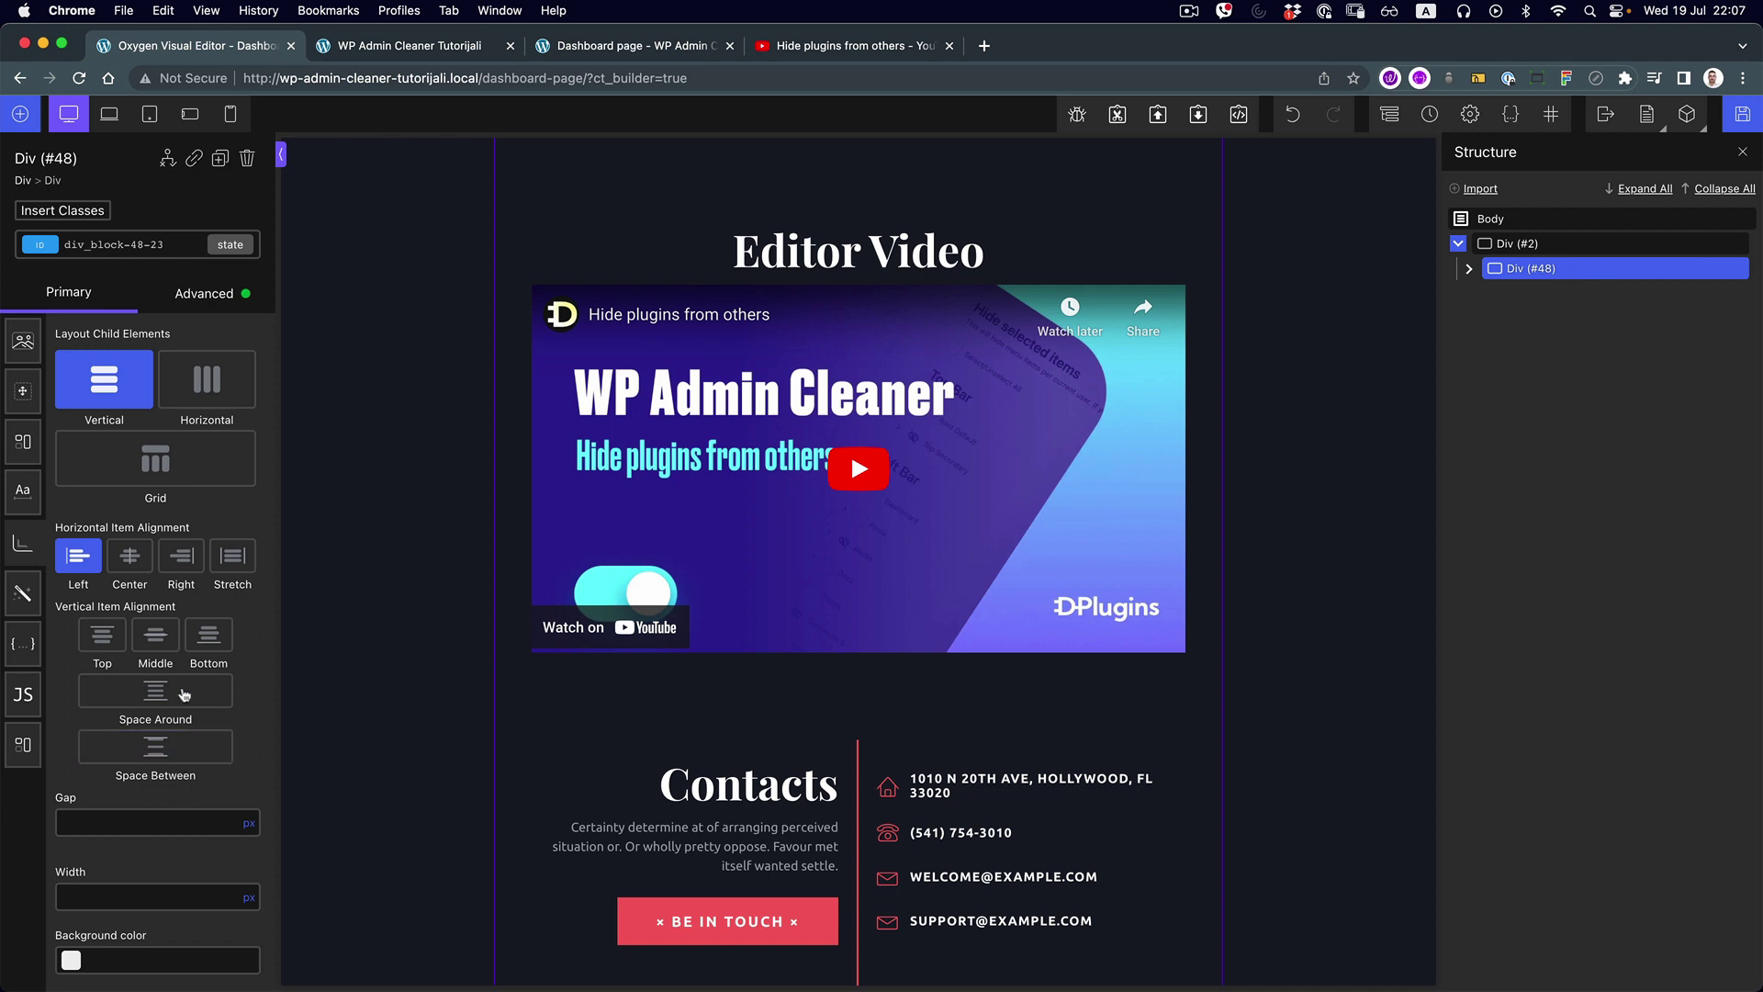
{"action": "scroll", "coordinate": [499, 523], "scroll_direction": "down", "scroll_amount": 2}
{"action": "scroll", "coordinate": [675, 551], "scroll_direction": "up", "scroll_amount": 2}
{"action": "left_click", "coordinate": [30, 387]}
{"action": "left_click", "coordinate": [210, 770]}
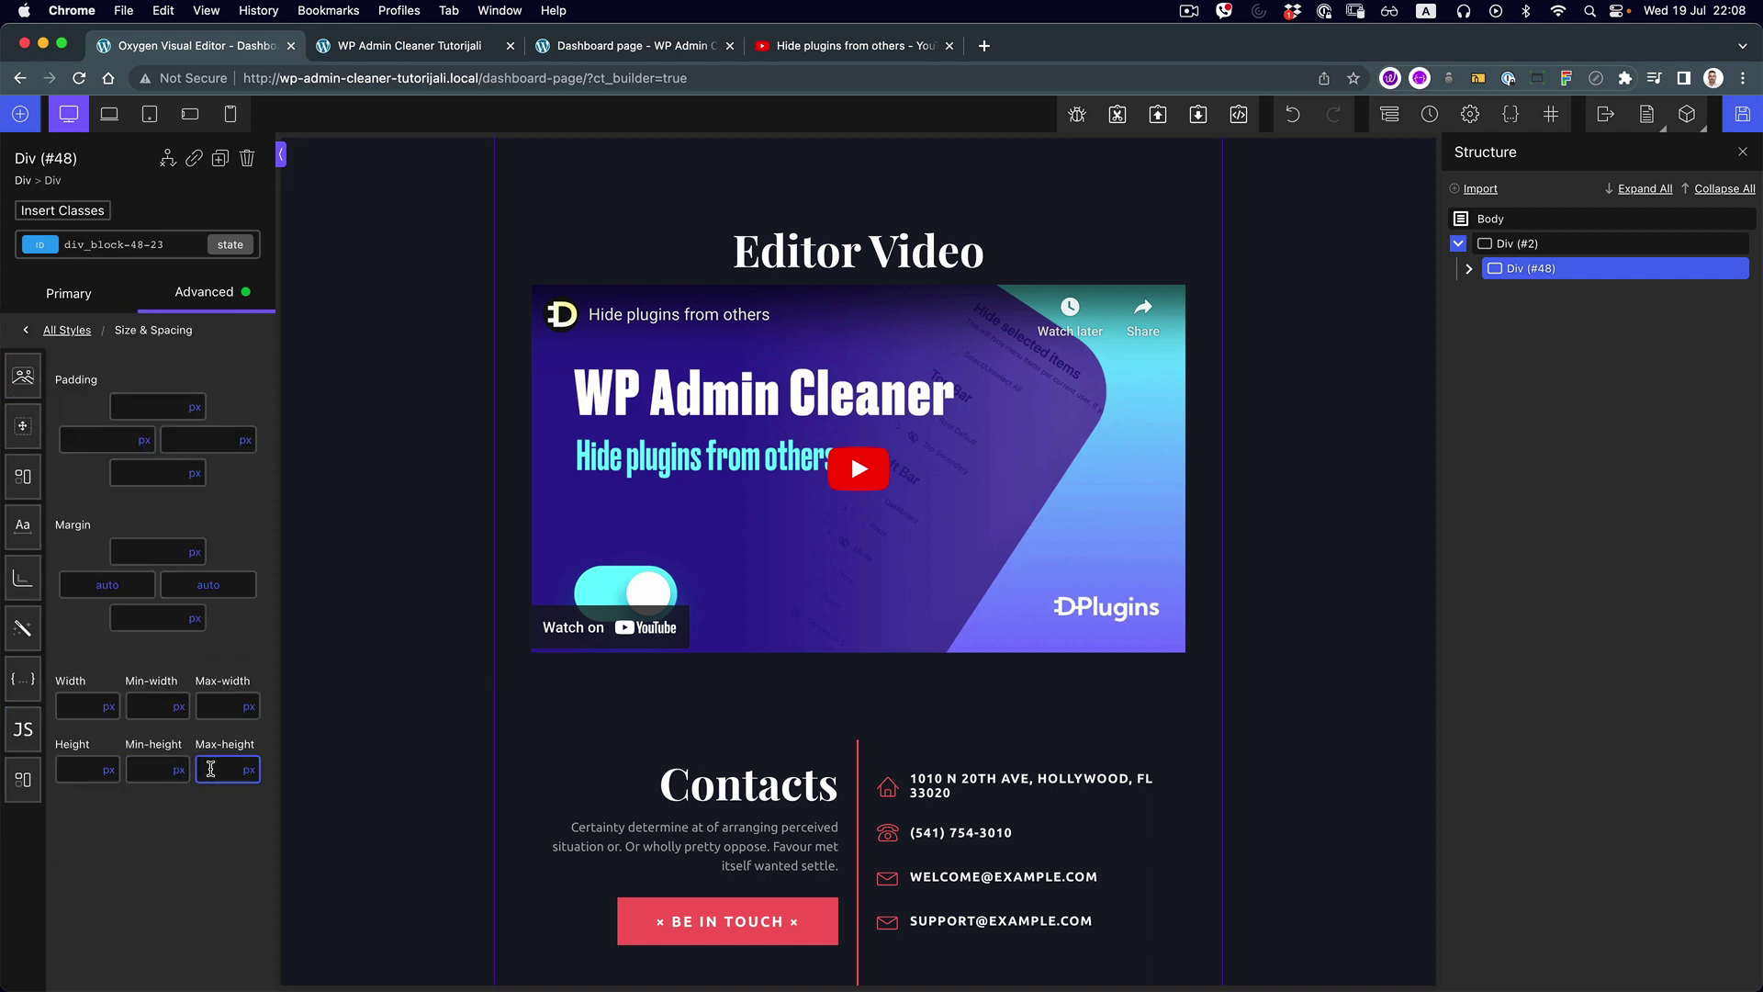
{"action": "left_click", "coordinate": [208, 705]}
{"action": "type", "text": "800"}
{"action": "type", "text": "700"}
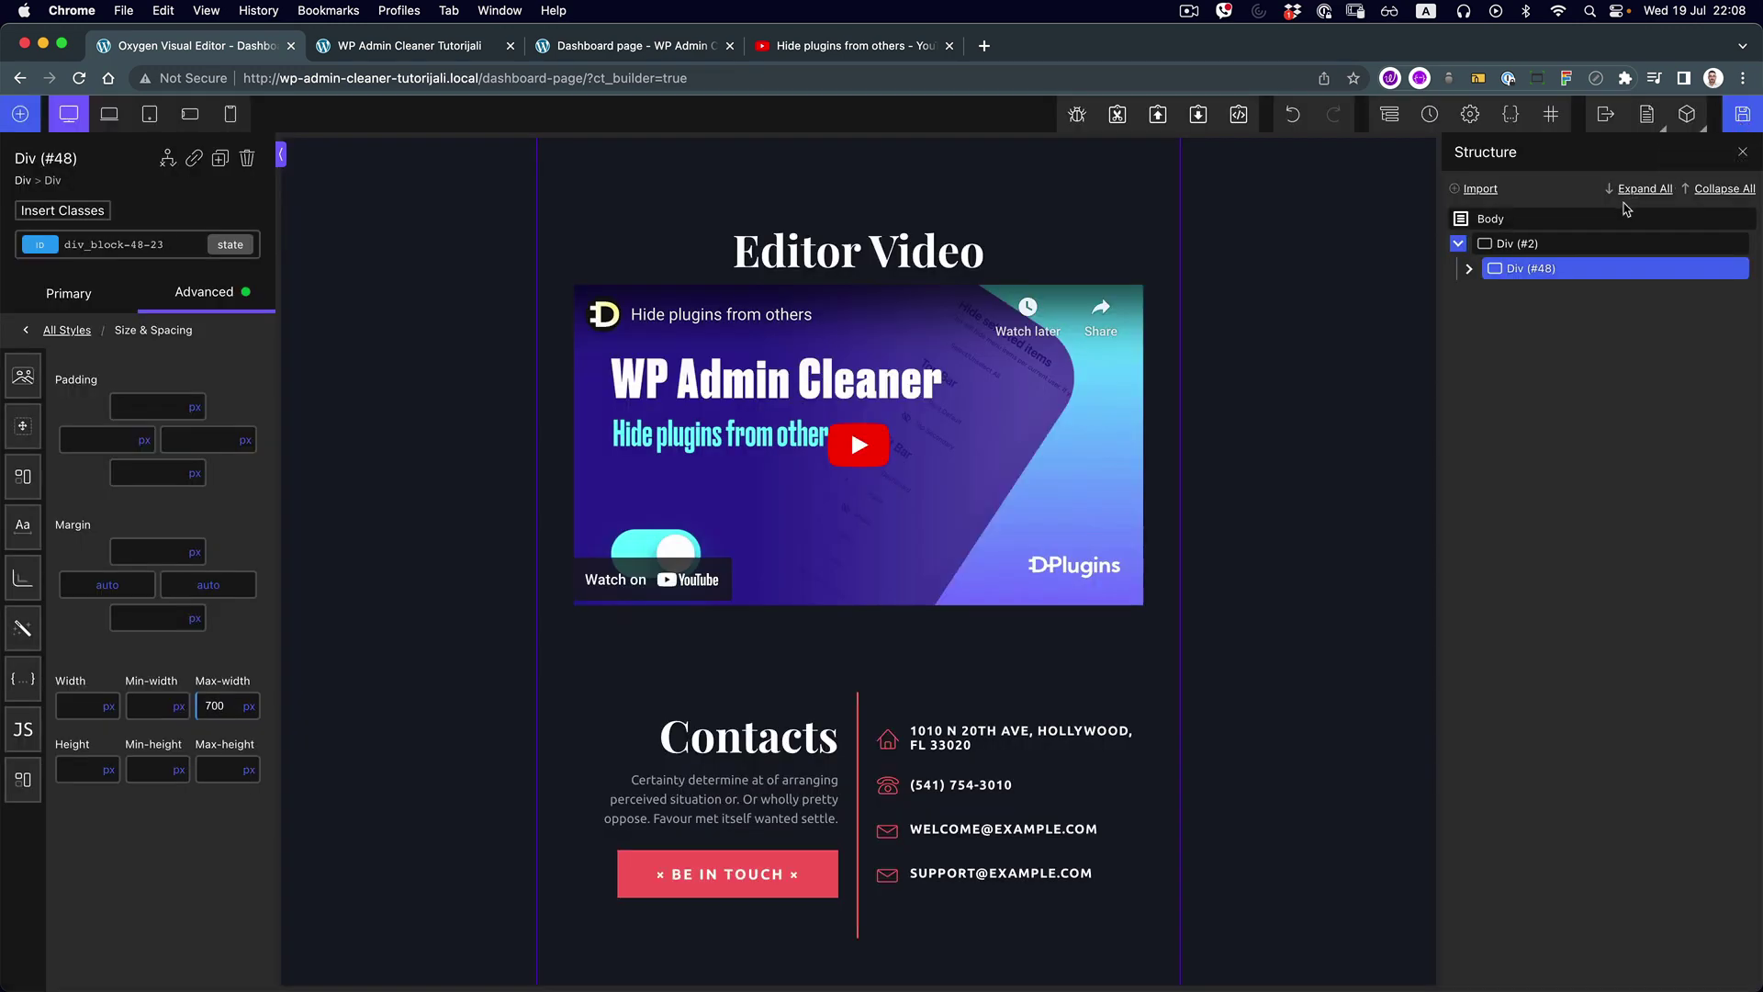
Check the 700 px layout on the front-end Dashboard page and select its full URL to copy
{"action": "left_click", "coordinate": [633, 45]}
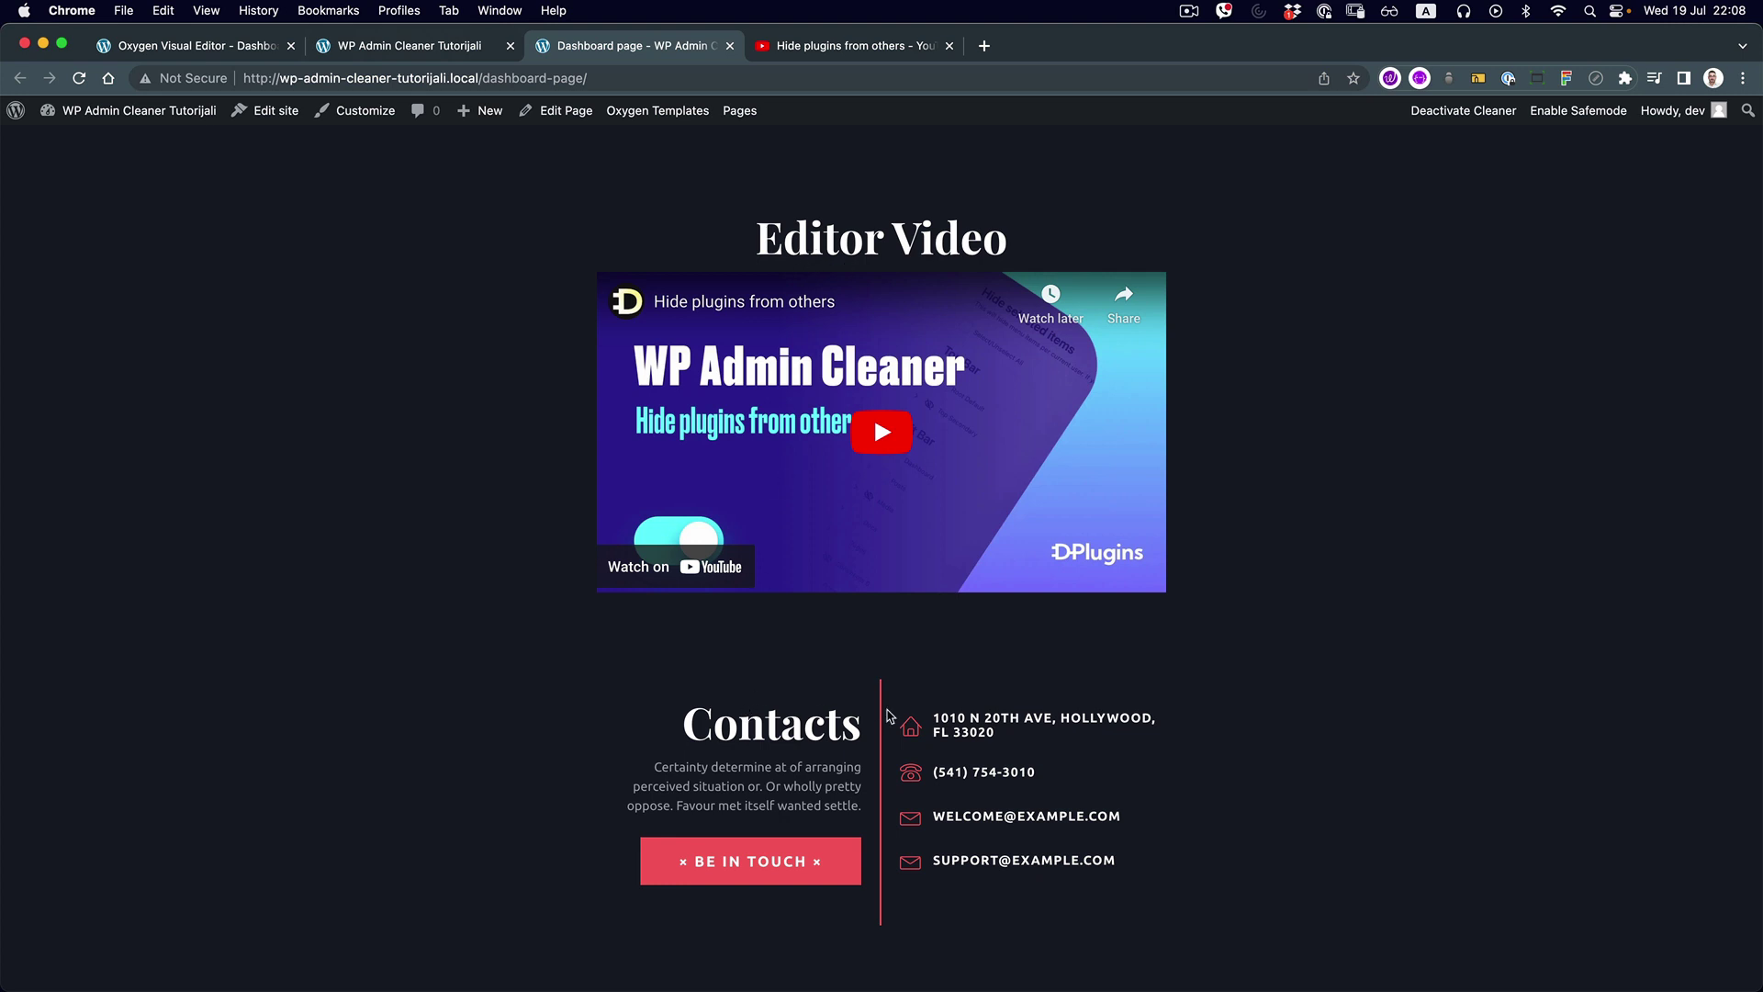
{"action": "left_click", "coordinate": [434, 53]}
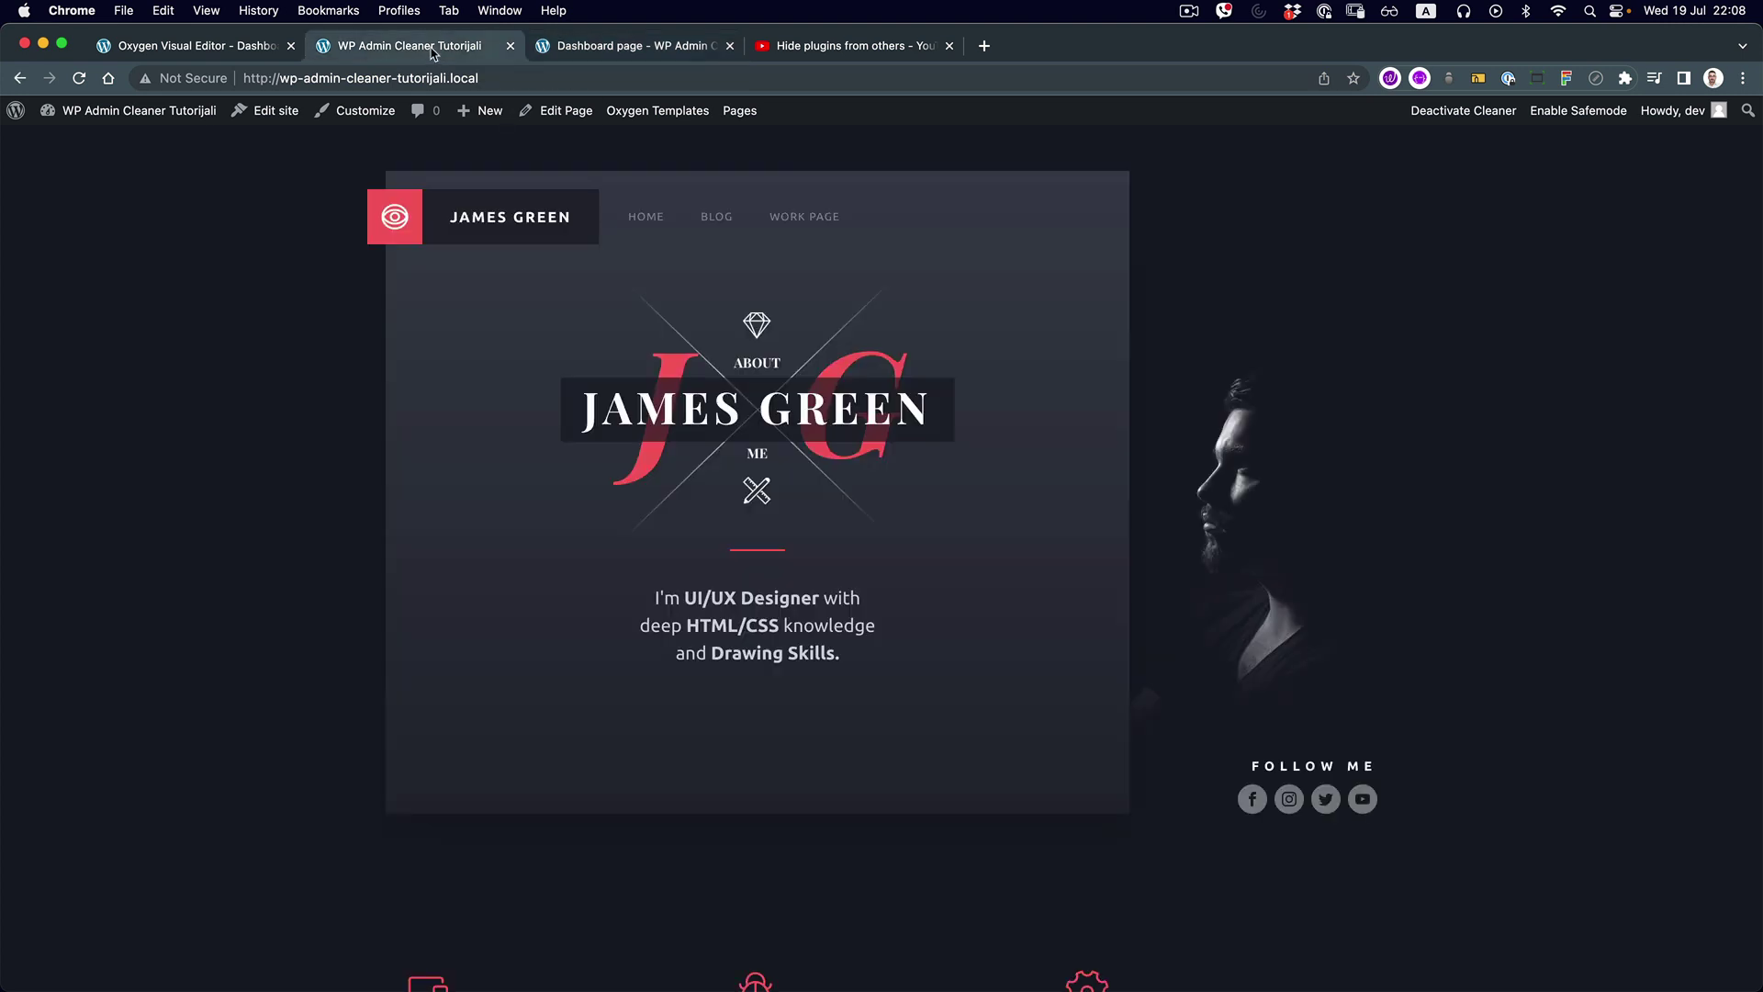
{"action": "left_click", "coordinate": [184, 53]}
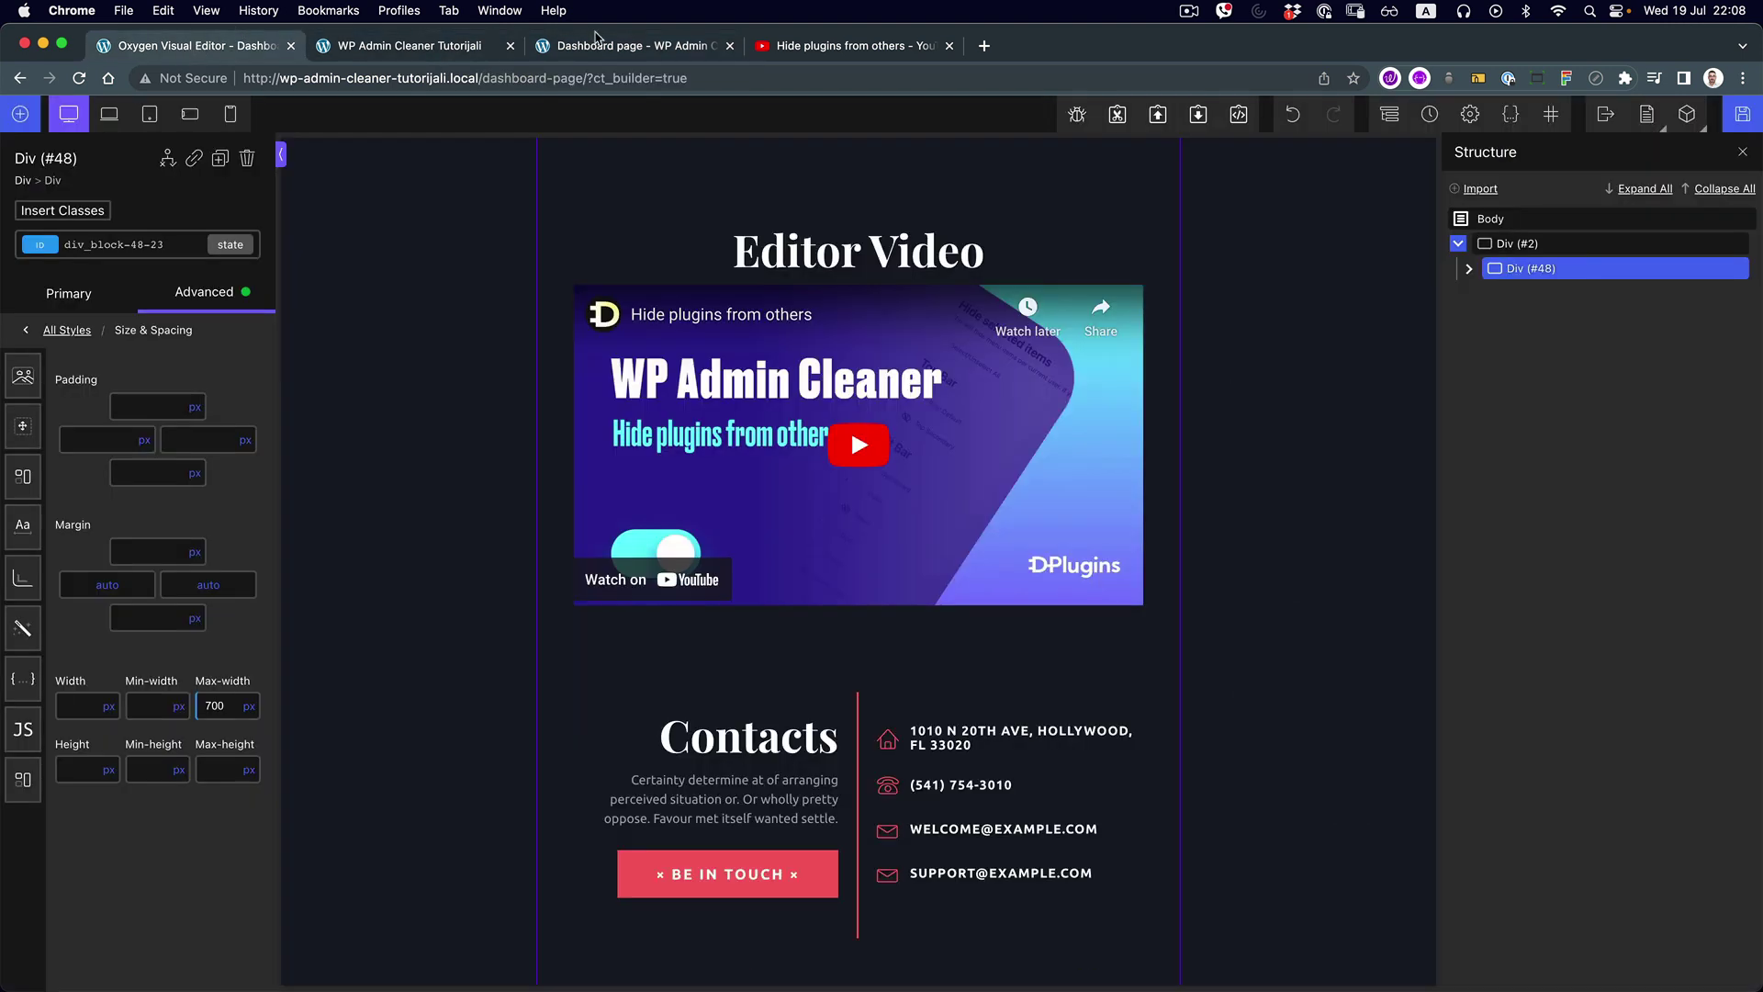
{"action": "left_click", "coordinate": [598, 41]}
{"action": "left_click", "coordinate": [221, 66]}
{"action": "key", "text": "super+c"}
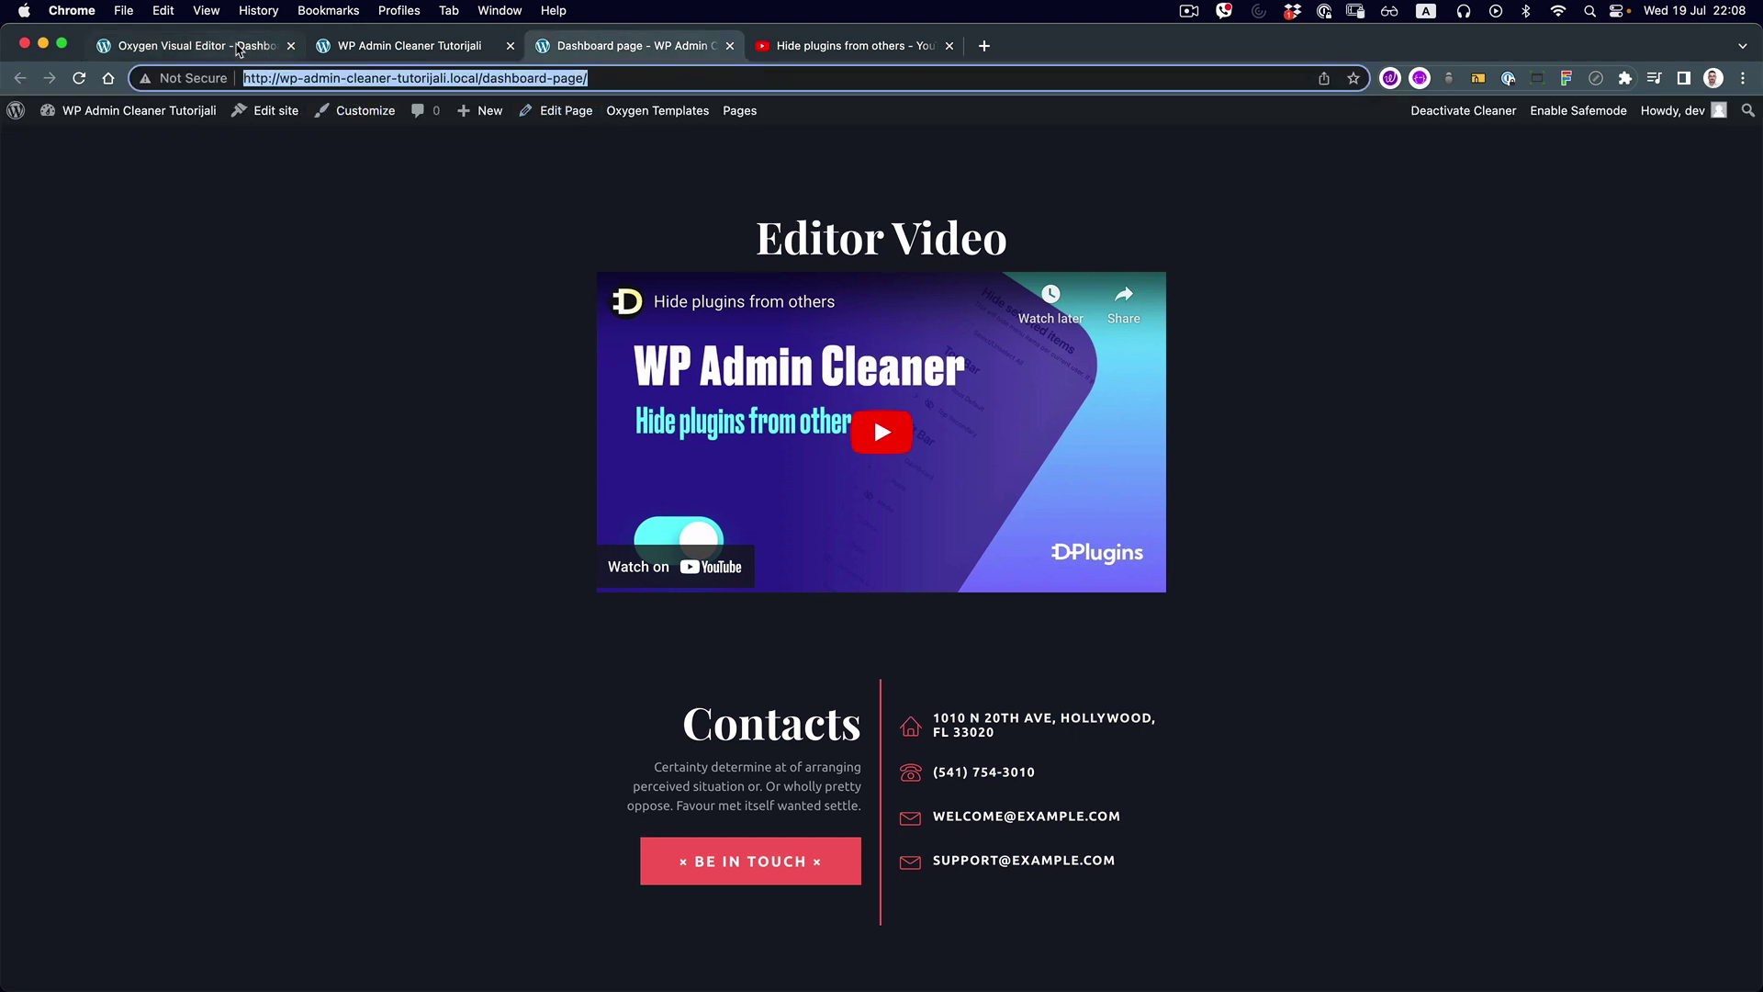
{"action": "left_click", "coordinate": [195, 46]}
Paste the Dashboard page URL into WP Admin Cleaner's Custom Dashboard field and save the changes
{"action": "left_click", "coordinate": [404, 46]}
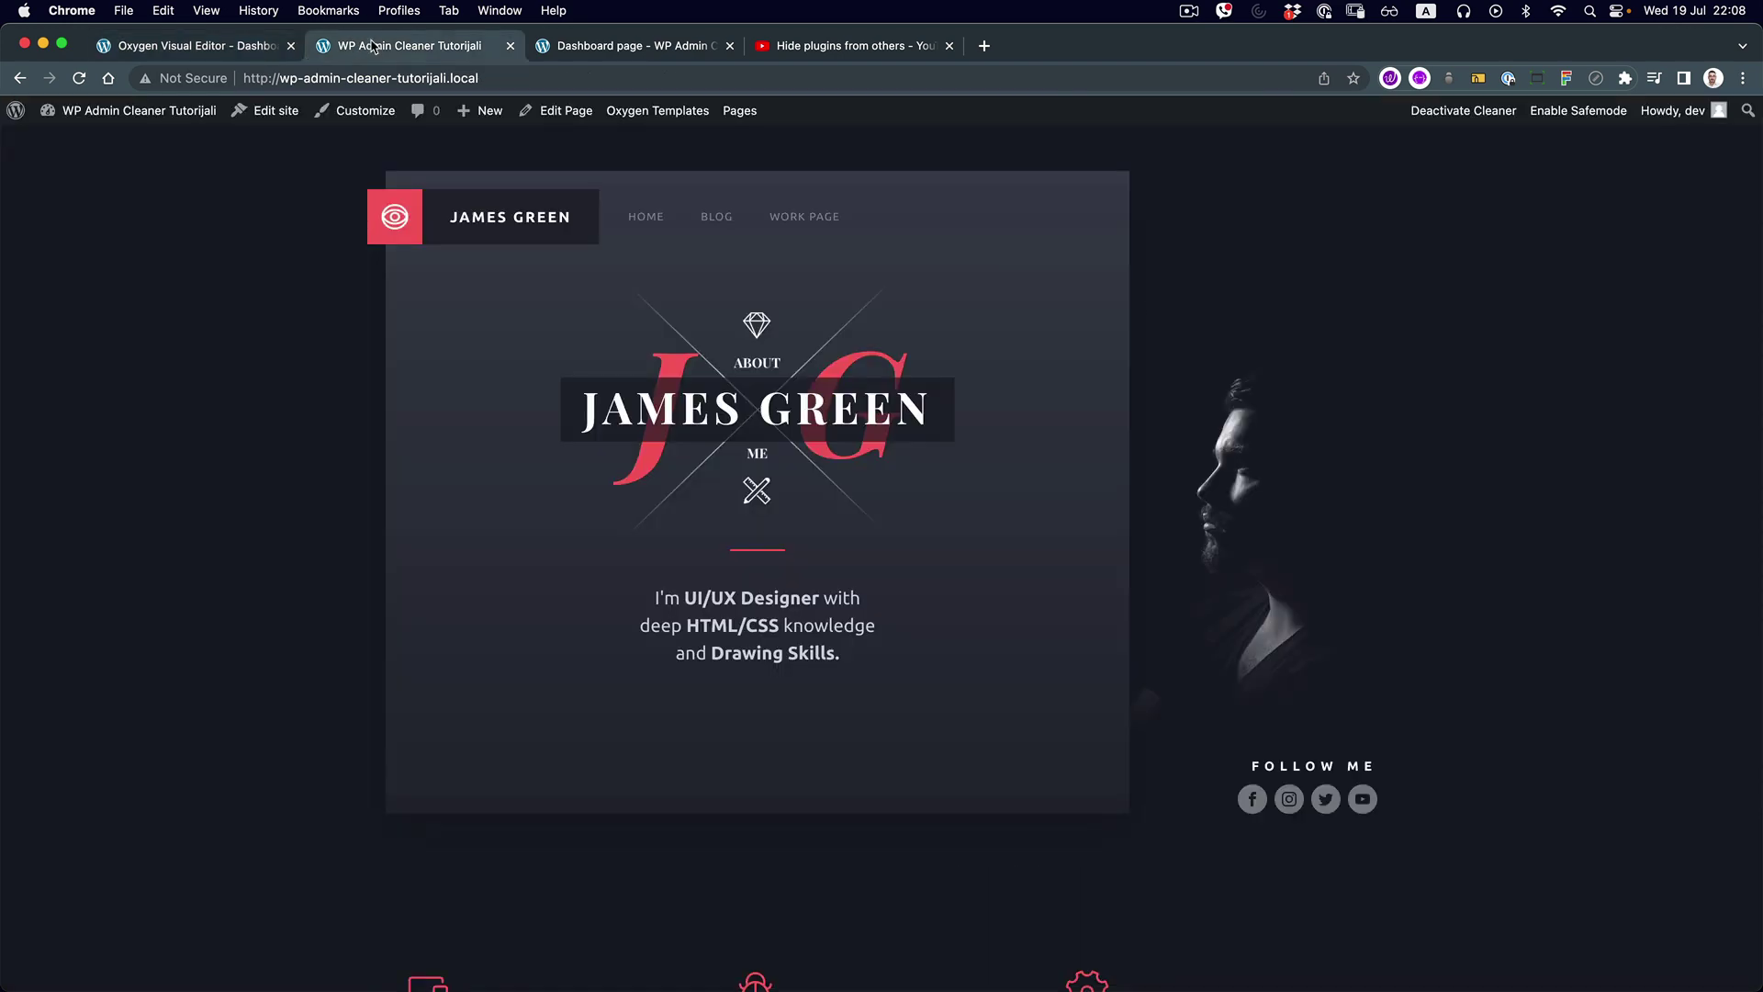
{"action": "left_click", "coordinate": [61, 144]}
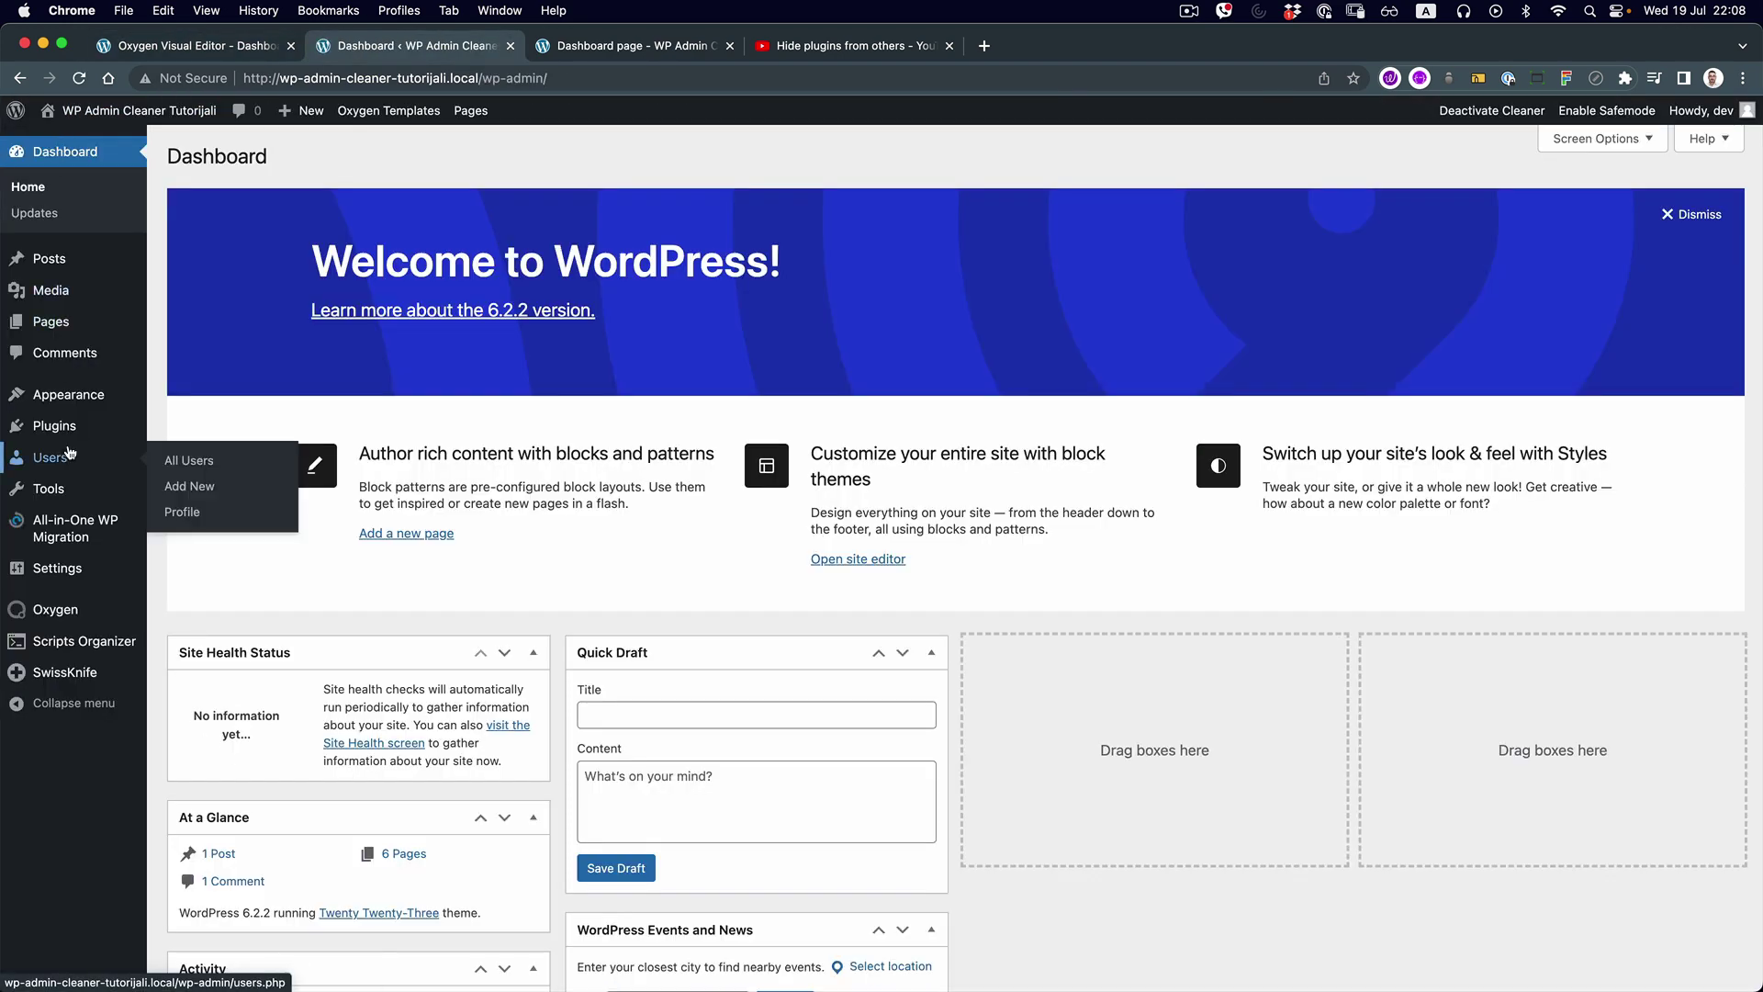
{"action": "mouse_move", "coordinate": [46, 488]}
{"action": "left_click", "coordinate": [196, 647]}
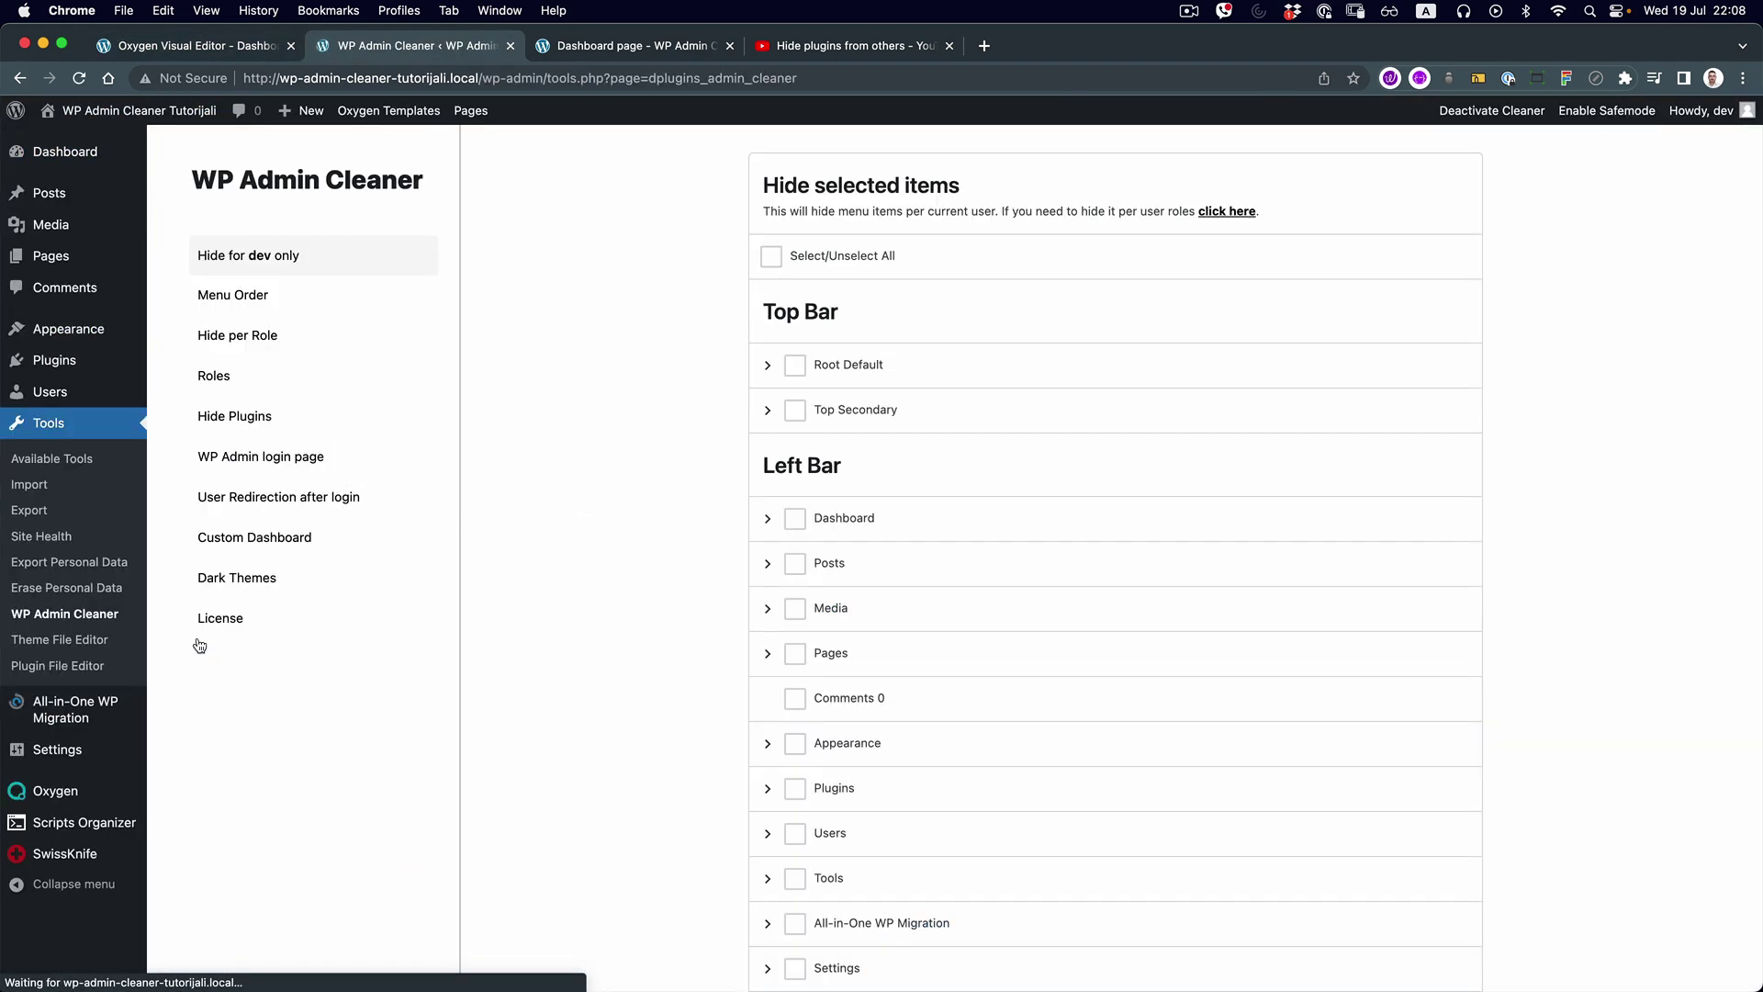
{"action": "left_click", "coordinate": [252, 537]}
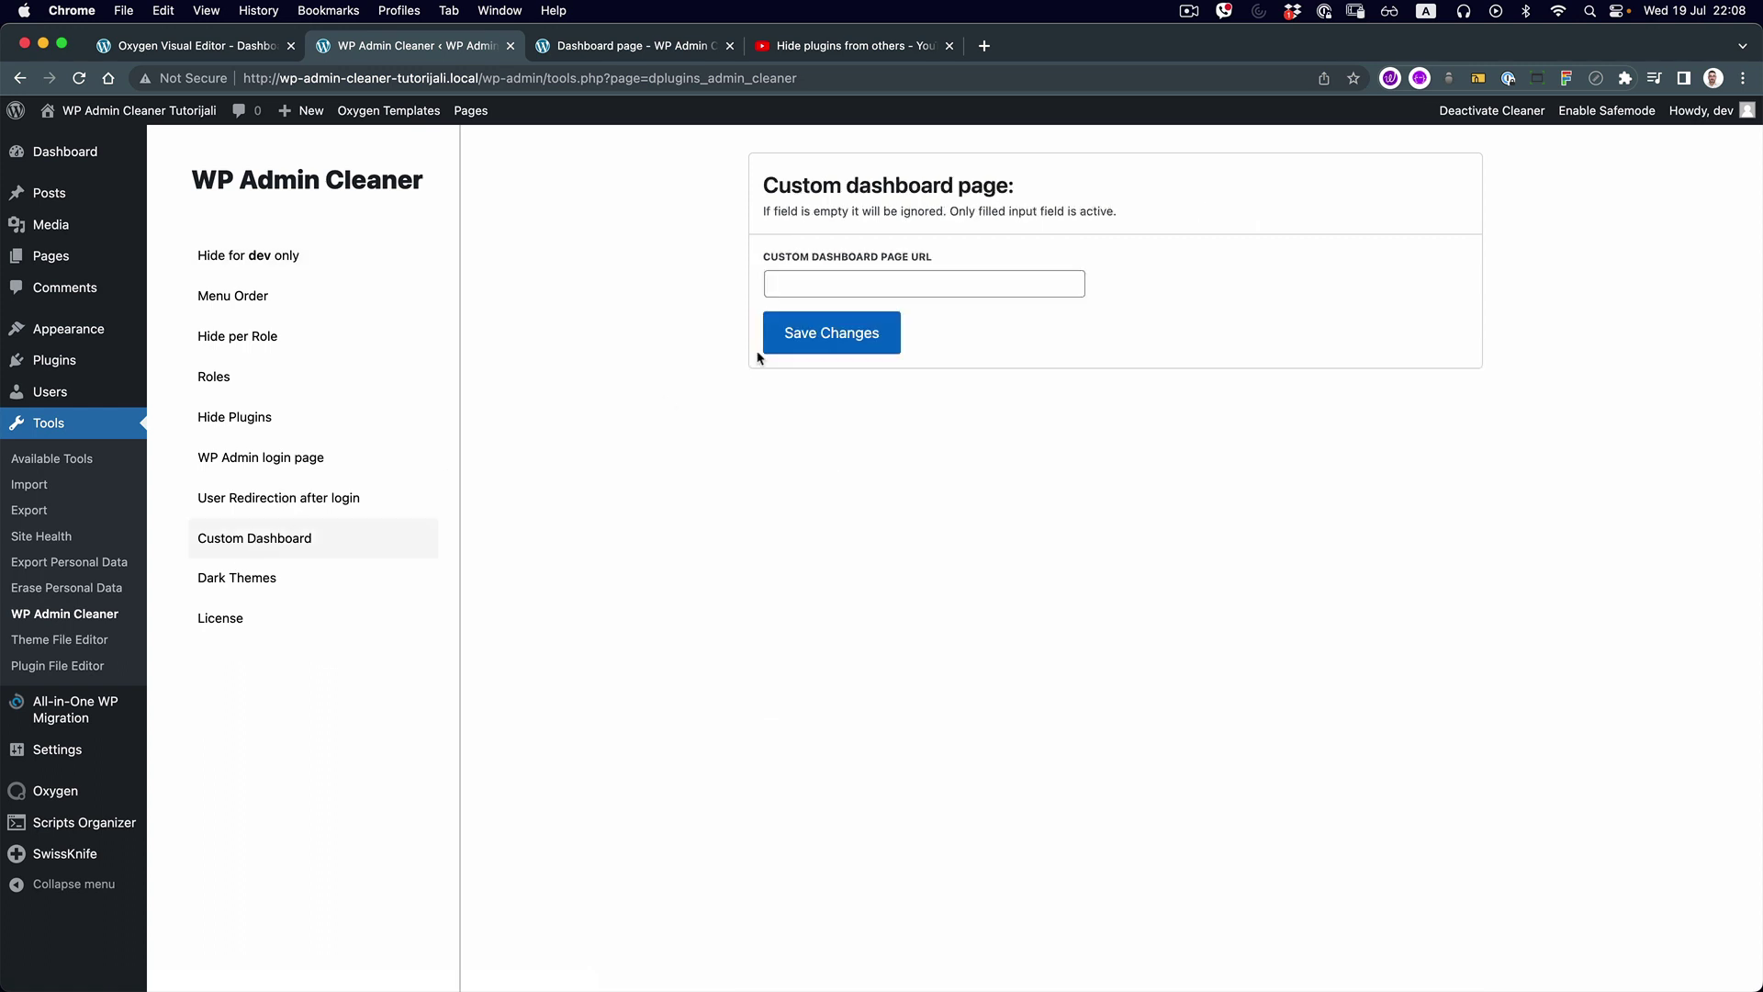
{"action": "left_click", "coordinate": [810, 280]}
{"action": "key", "text": "super+v"}
{"action": "left_click", "coordinate": [813, 344]}
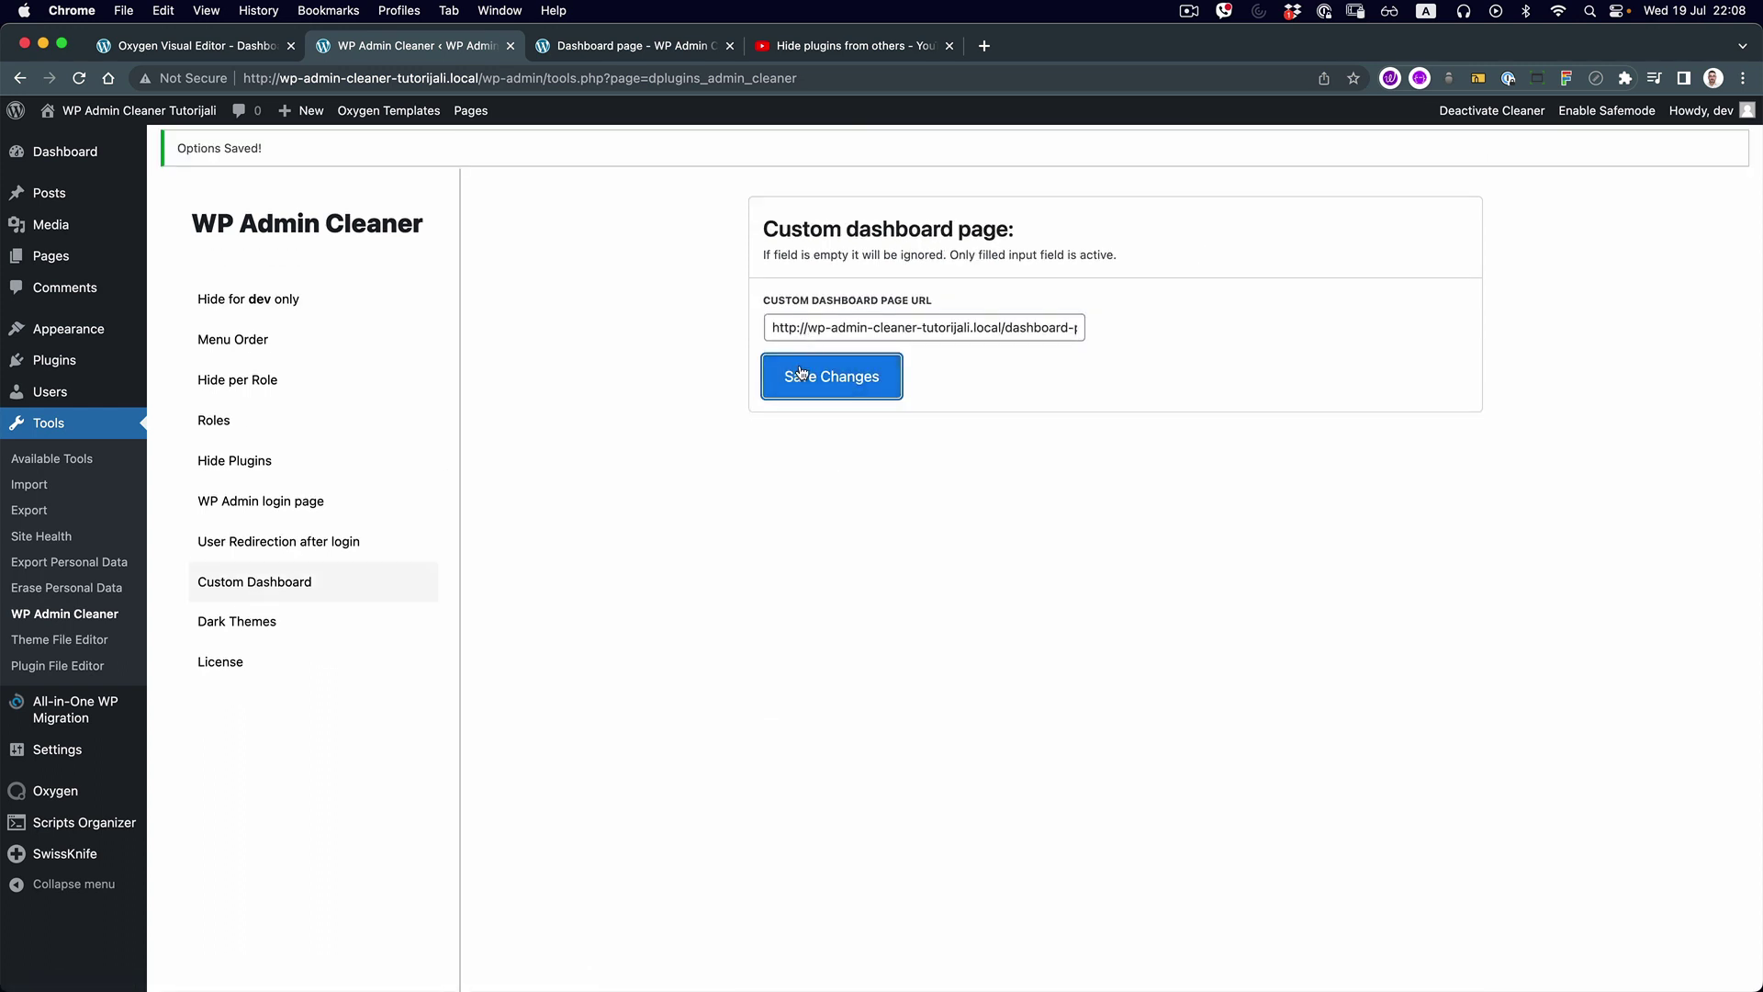
Open the admin dashboard and the front-end pages to confirm the custom Editor Video page displays
{"action": "left_click", "coordinate": [78, 161]}
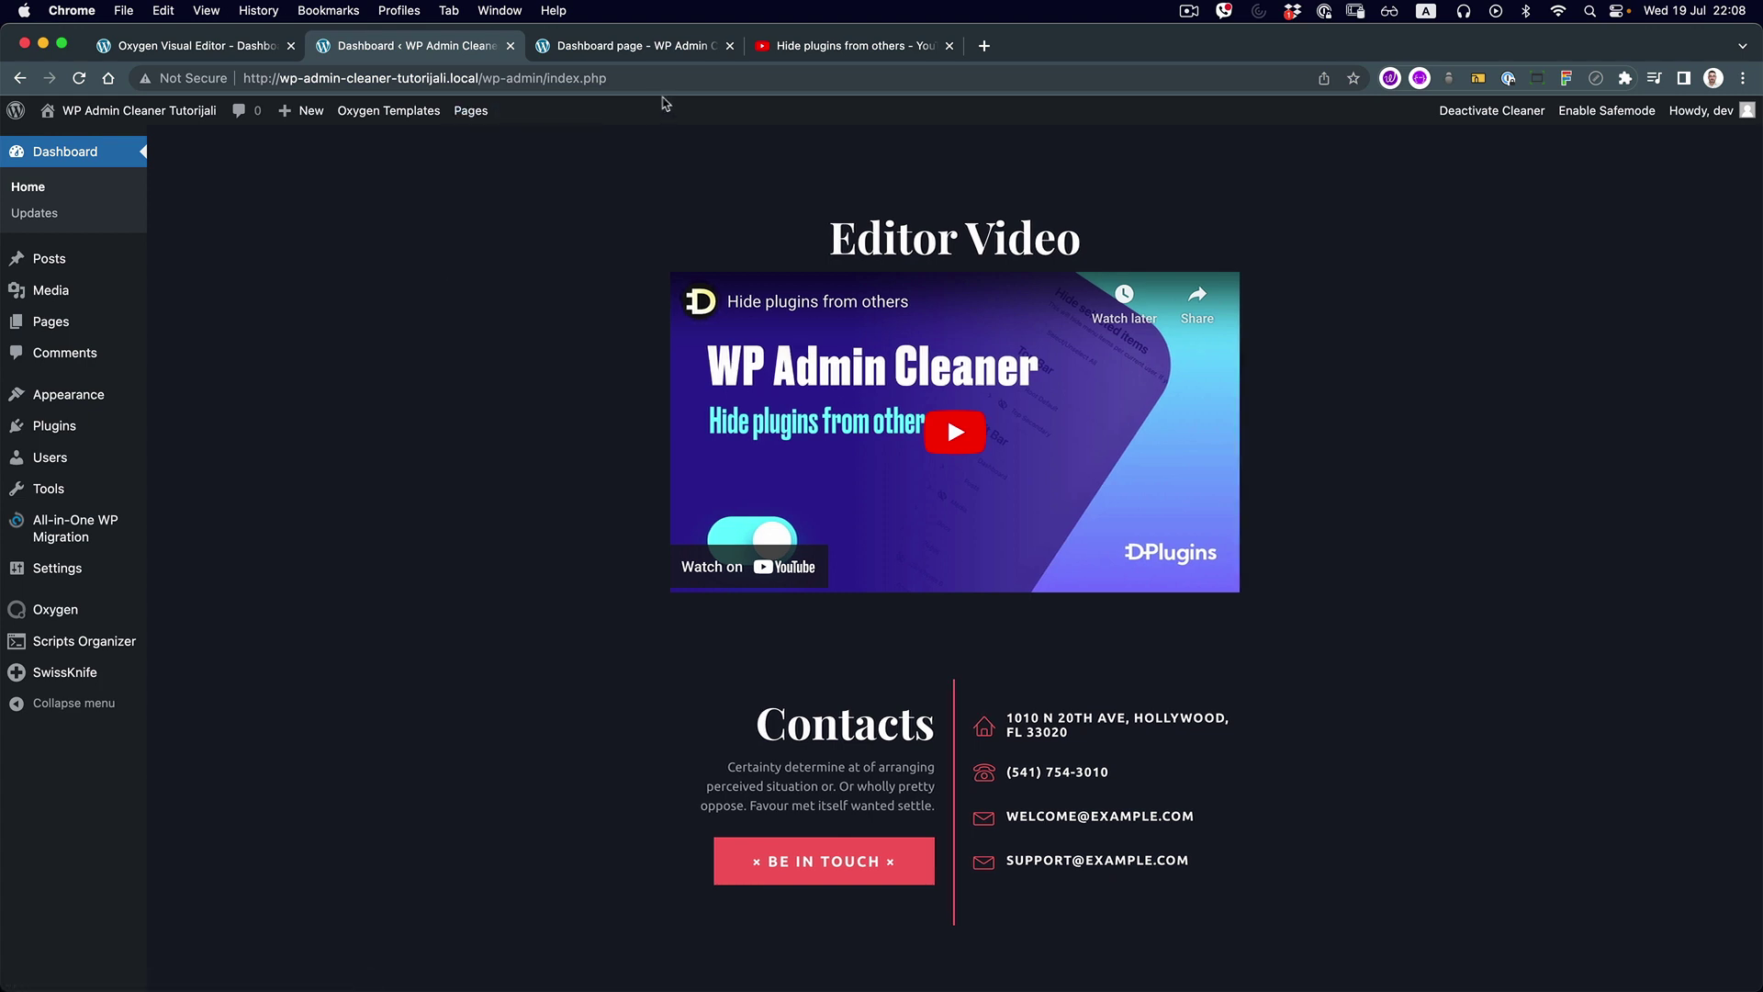
{"action": "left_click", "coordinate": [656, 50]}
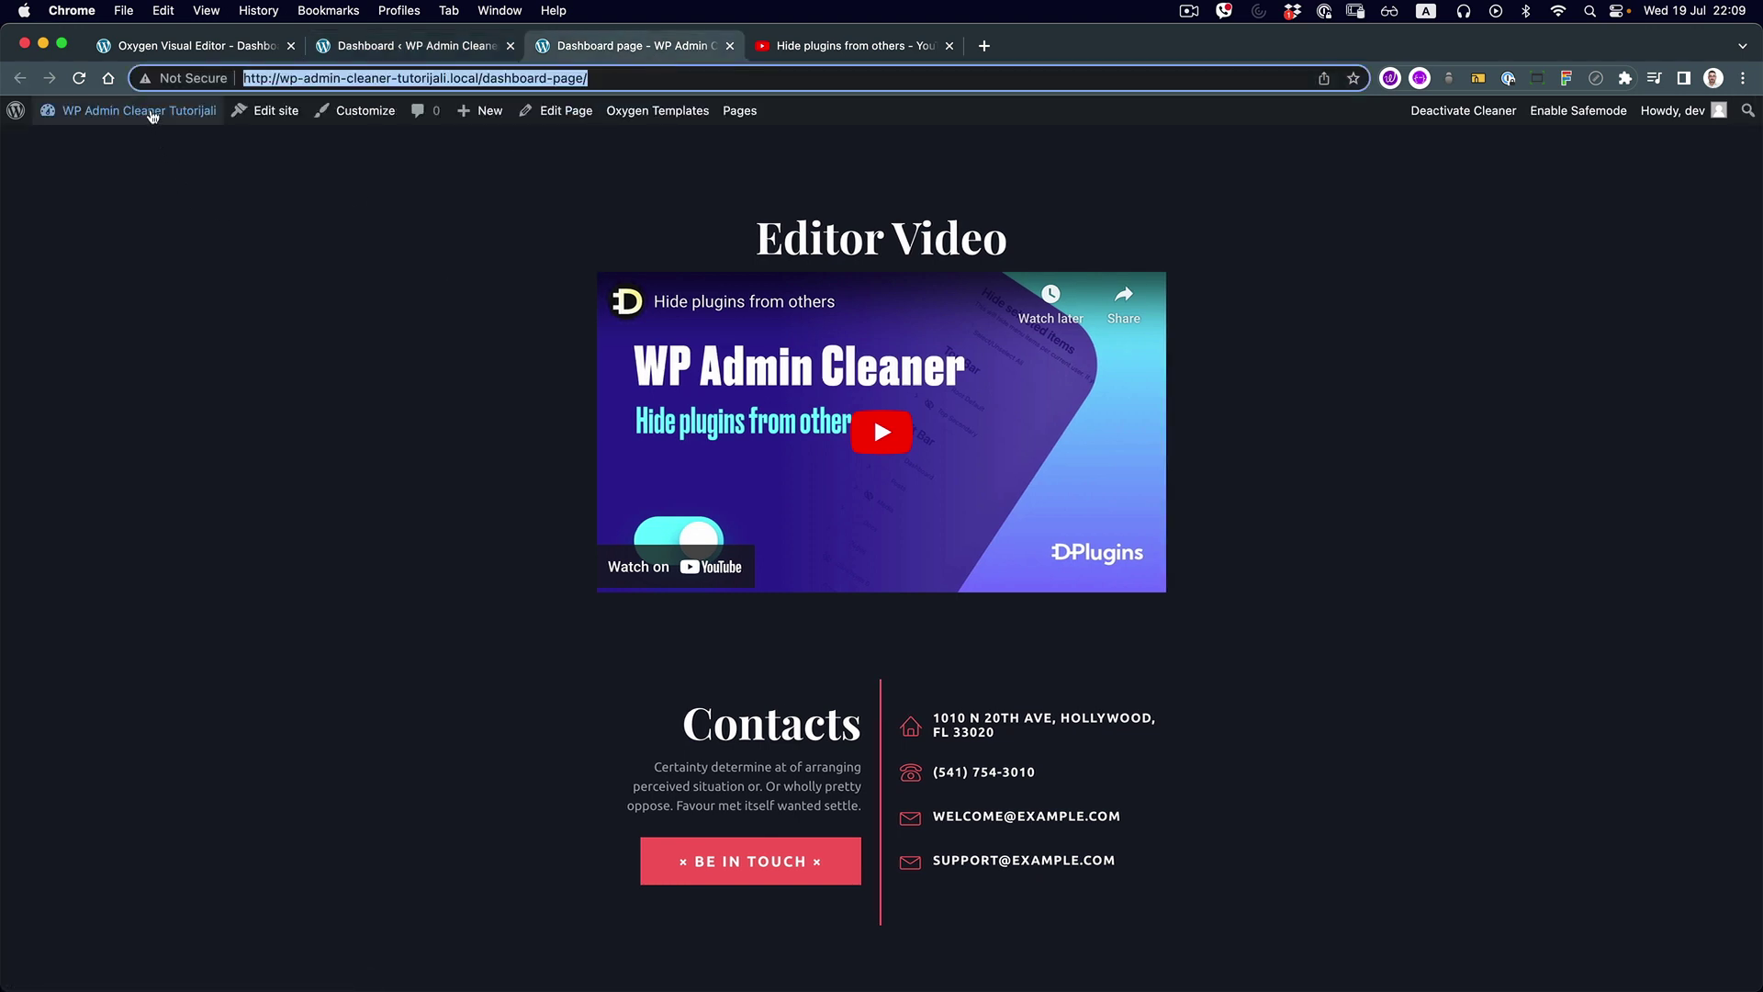
{"action": "mouse_move", "coordinate": [143, 115]}
{"action": "left_click", "coordinate": [81, 145]}
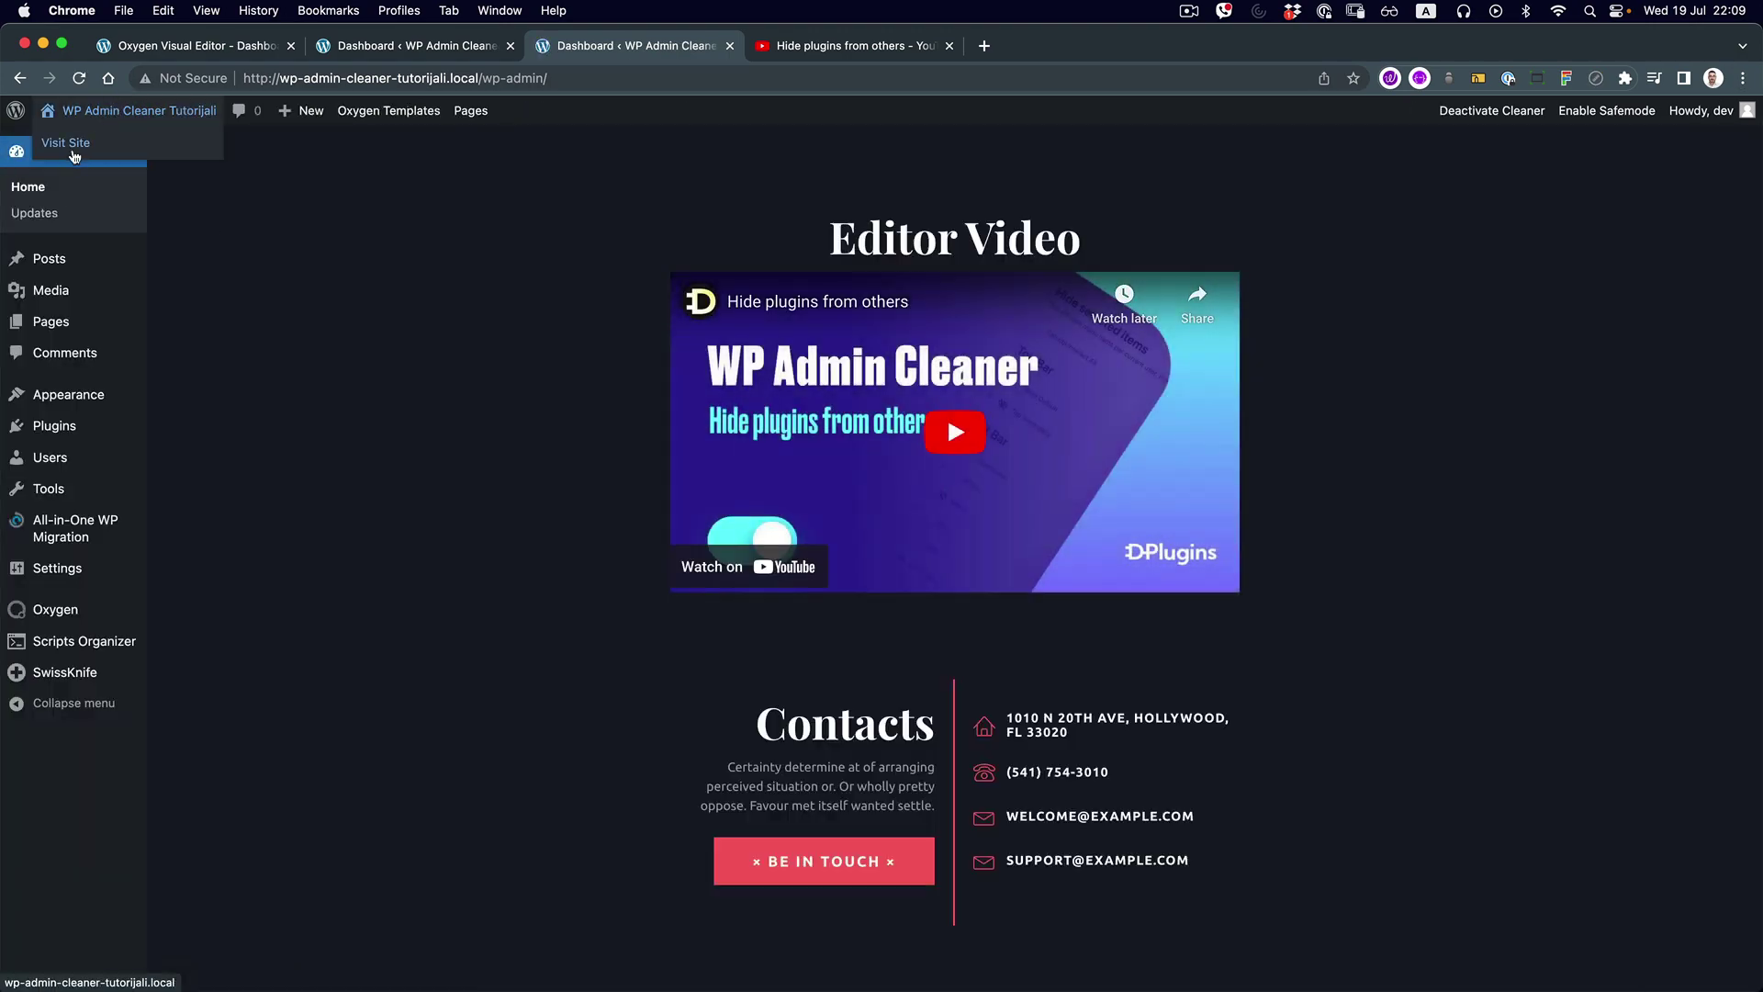
{"action": "left_click", "coordinate": [81, 145]}
{"action": "scroll", "coordinate": [1525, 546], "scroll_direction": "down", "scroll_amount": 8}
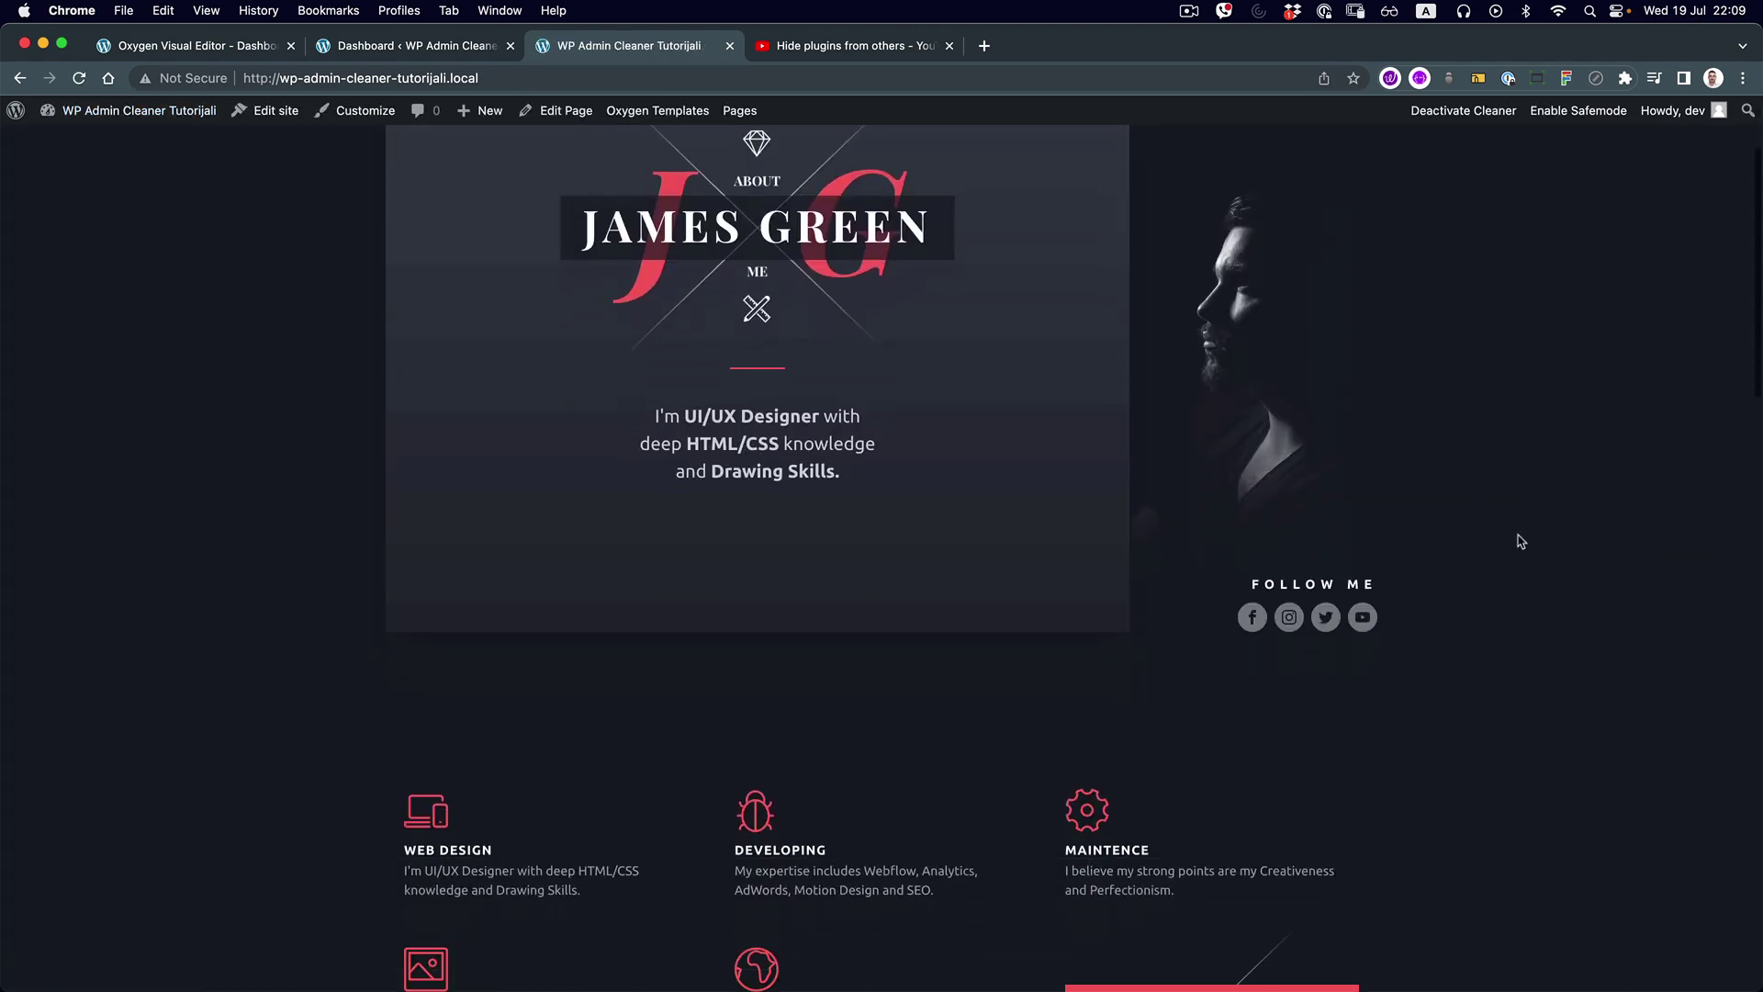
{"action": "scroll", "coordinate": [1513, 551], "scroll_direction": "down", "scroll_amount": 6}
{"action": "scroll", "coordinate": [1511, 551], "scroll_direction": "up", "scroll_amount": 11}
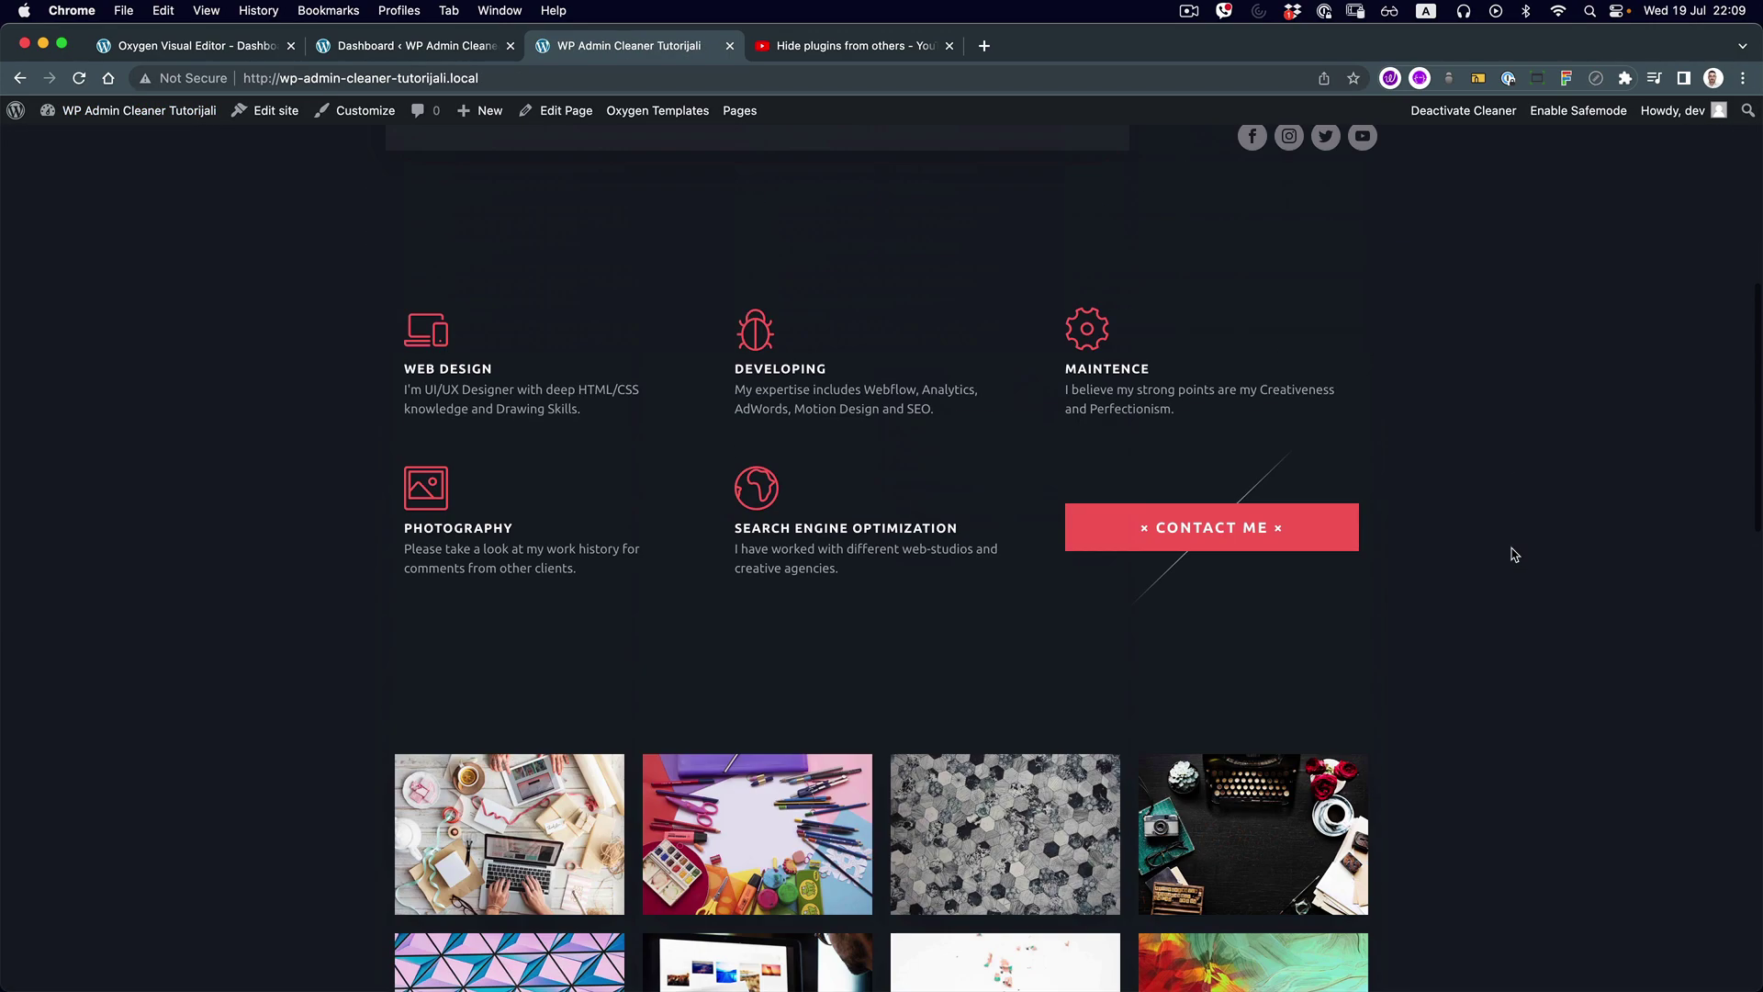
{"action": "left_click", "coordinate": [455, 53]}
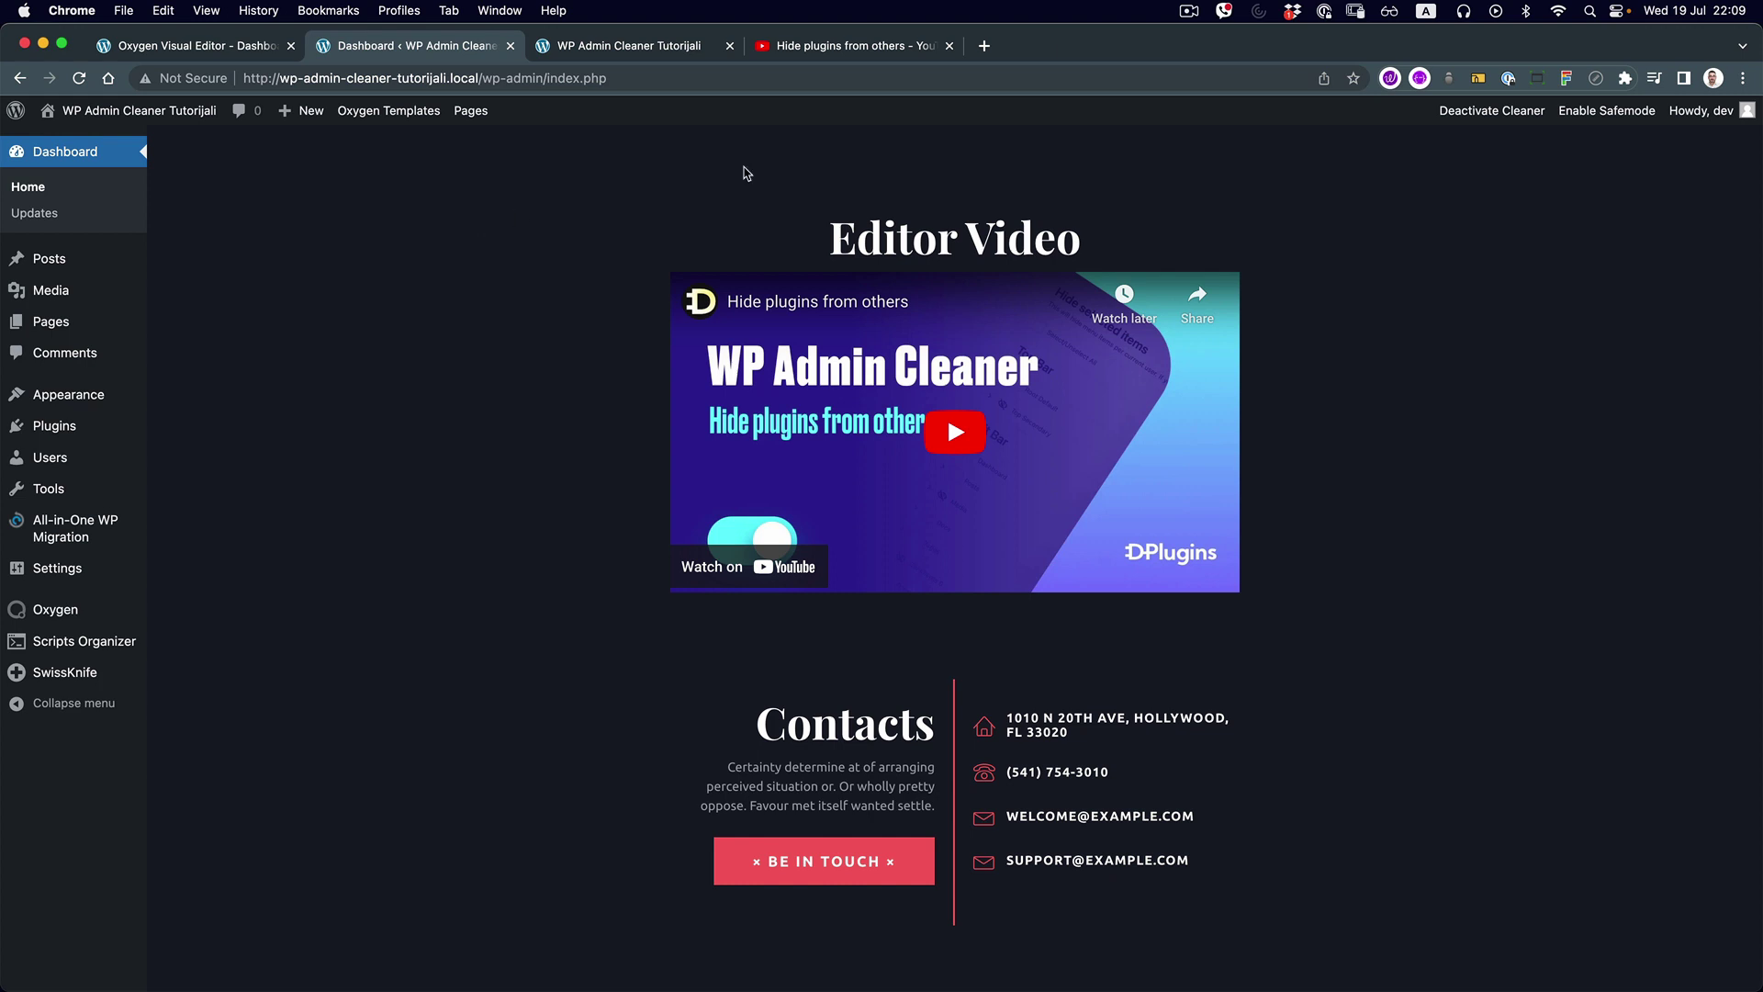
{"action": "left_click", "coordinate": [1190, 11]}
Search the plugin directory for 'Cpt', then install and activate Custom Post Type UI
{"action": "left_click", "coordinate": [1217, 59]}
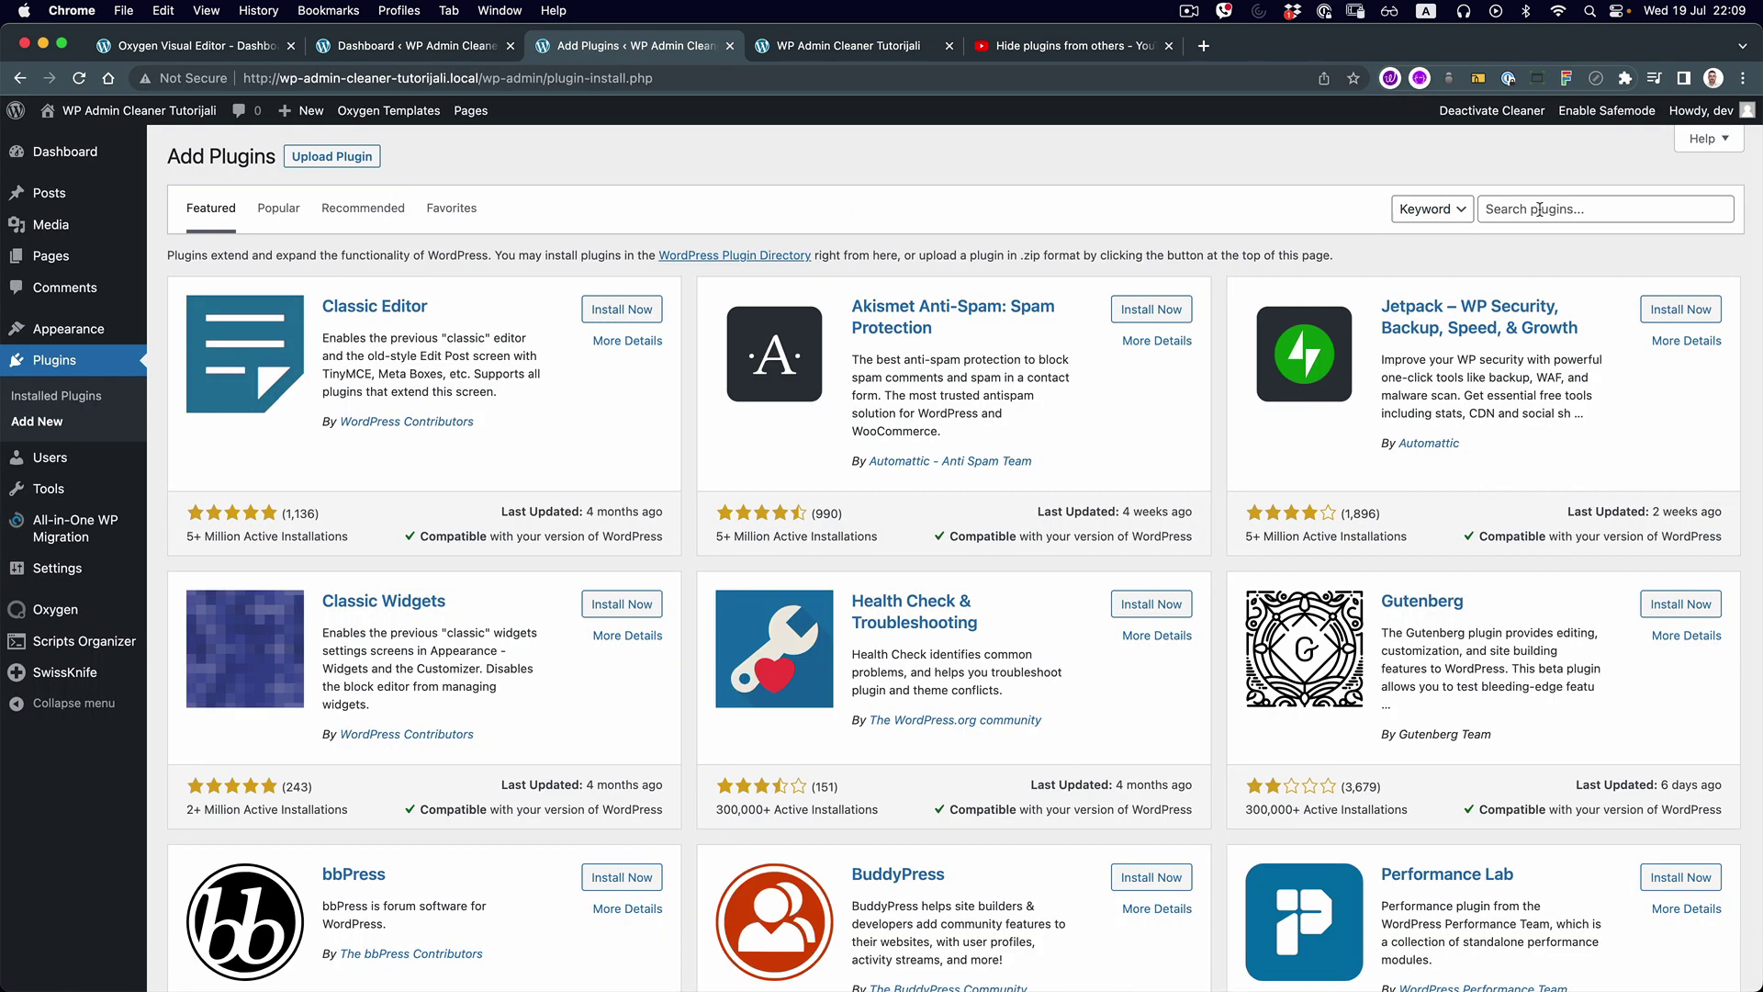
{"action": "left_click", "coordinate": [1540, 210]}
{"action": "type", "text": "Cpt"}
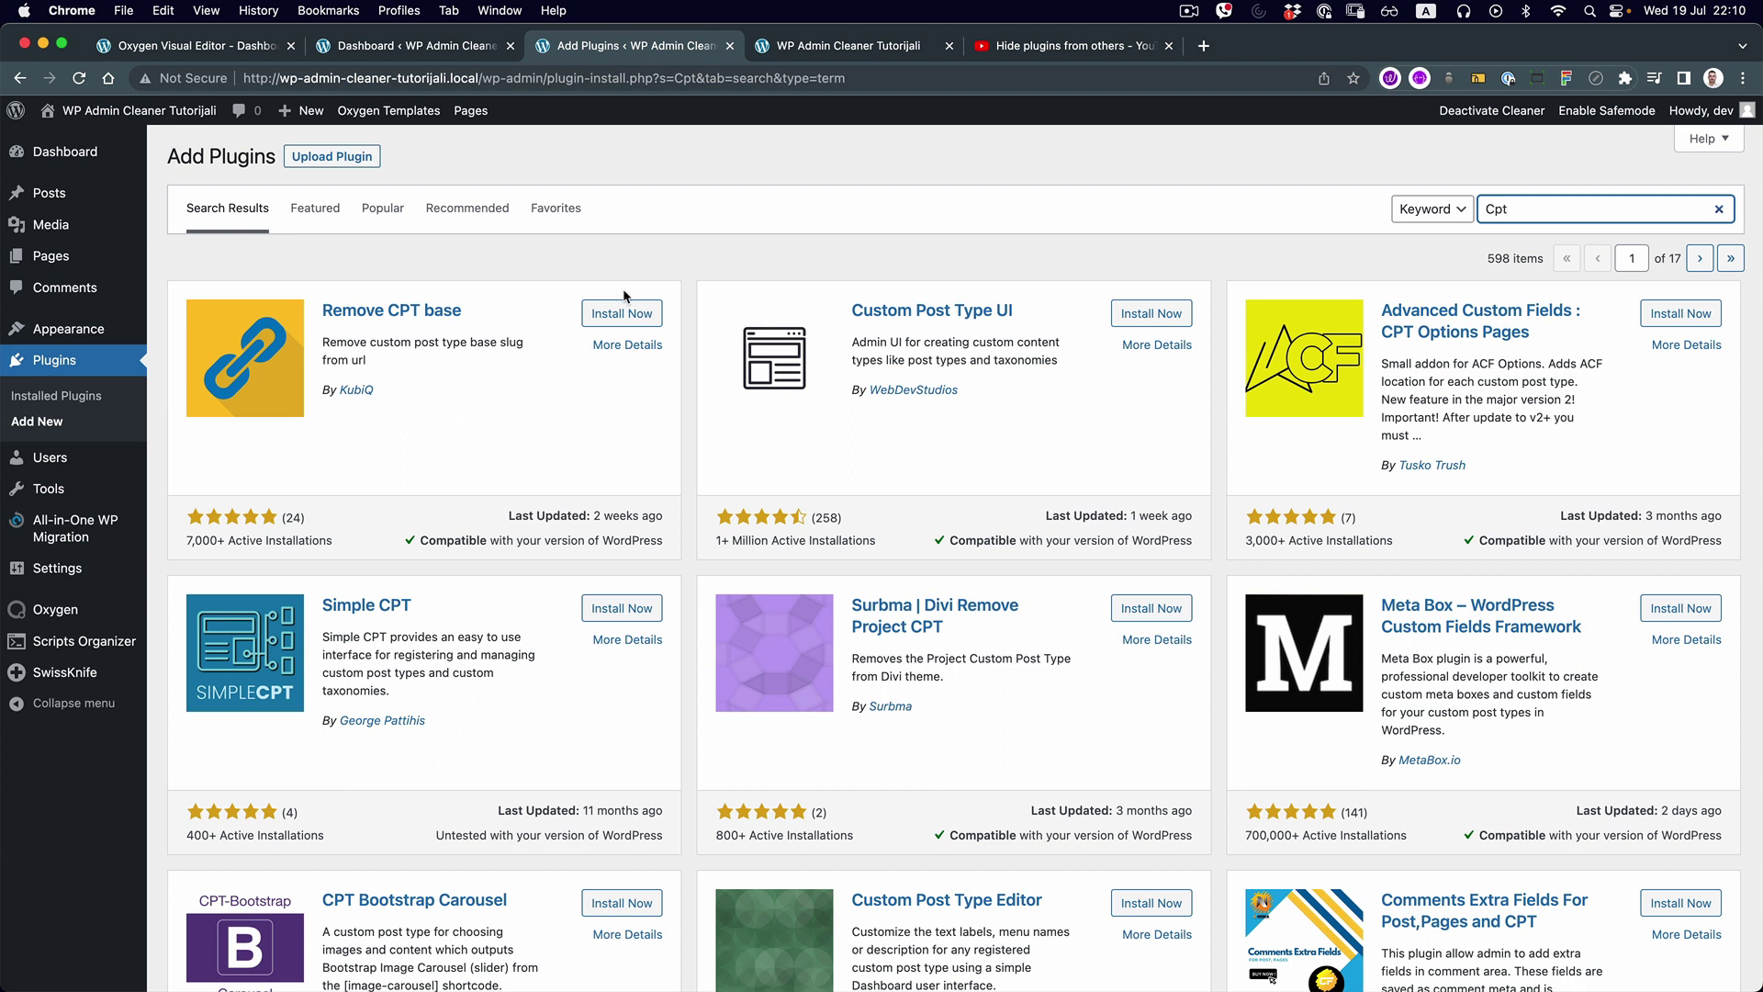
{"action": "left_click", "coordinate": [1163, 318]}
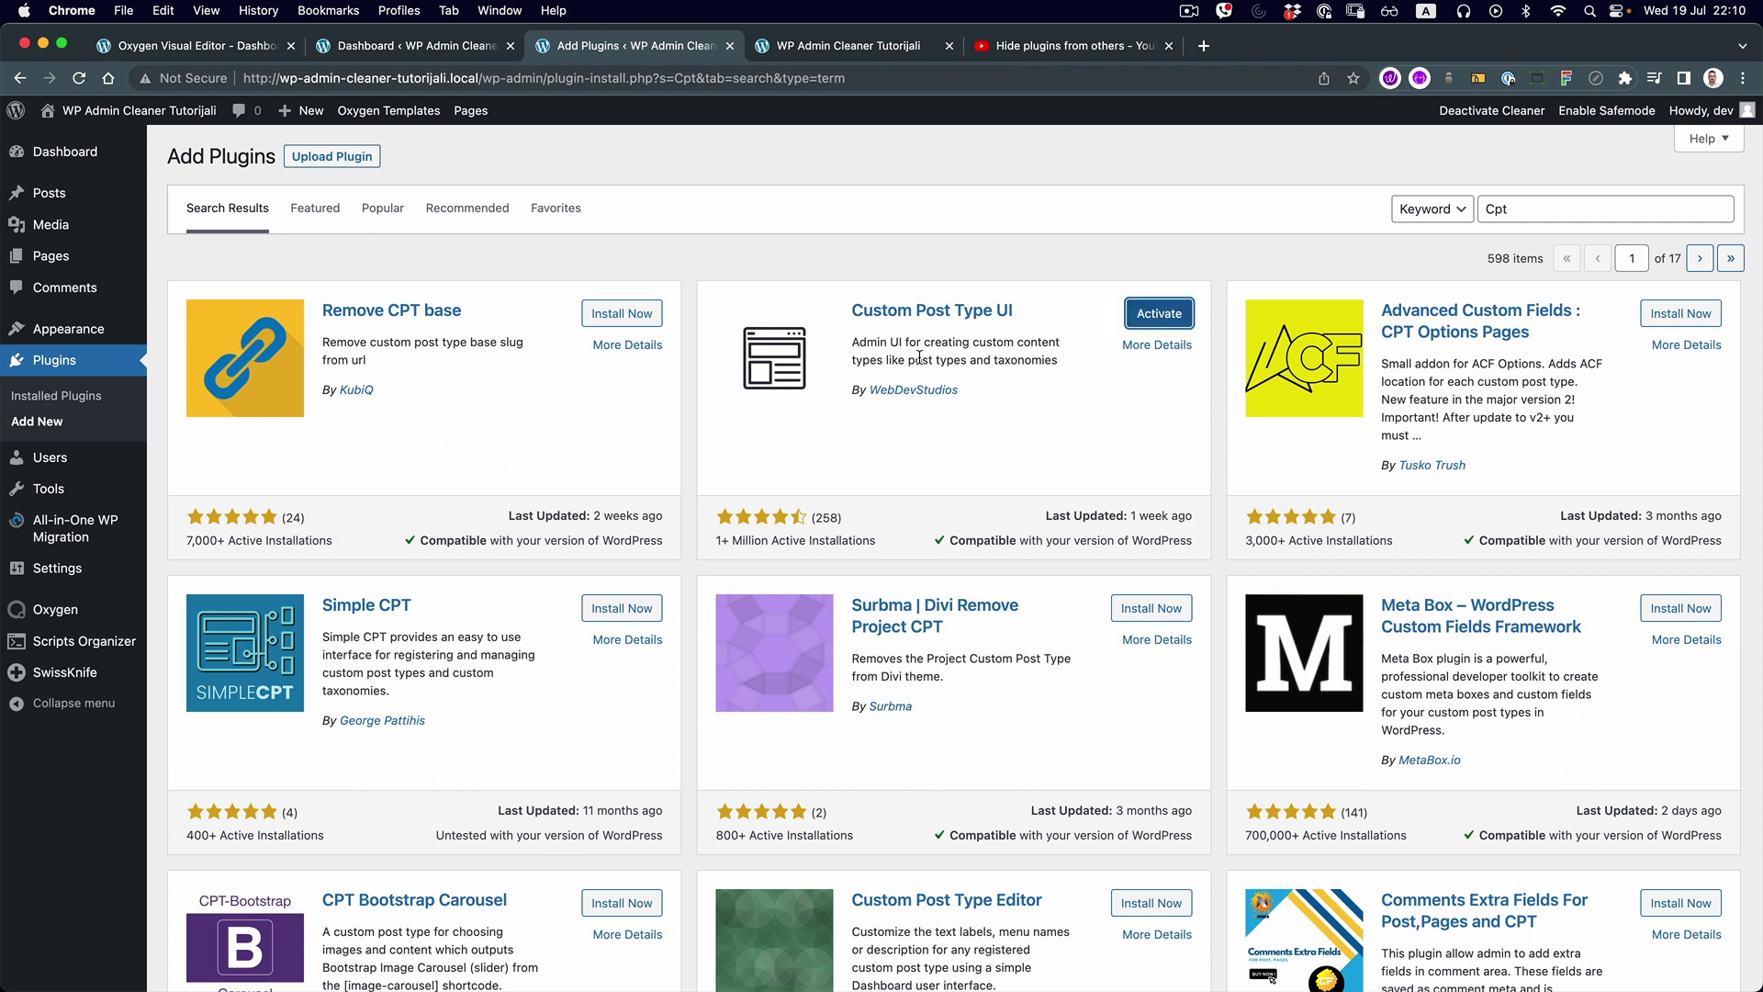
{"action": "left_click", "coordinate": [1160, 316]}
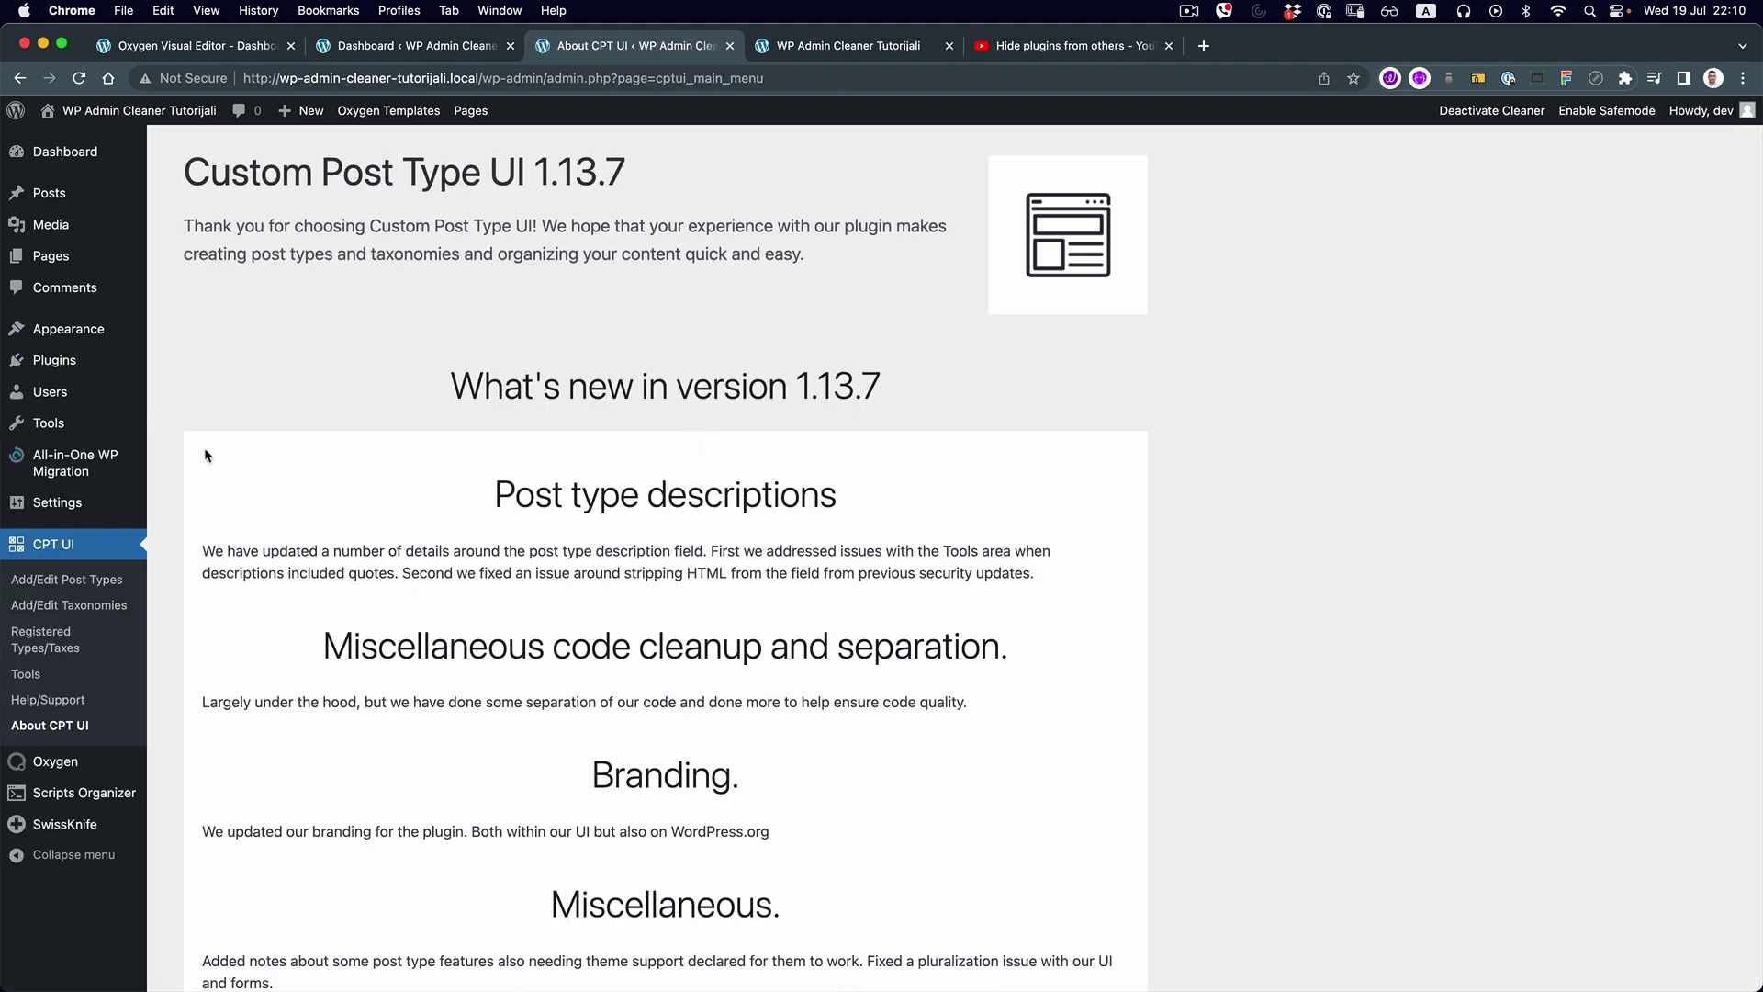
In CPT UI, enter slug 'docs', plural label 'Docs', singular label 'Doc', and add the post type
{"action": "left_click", "coordinate": [66, 579]}
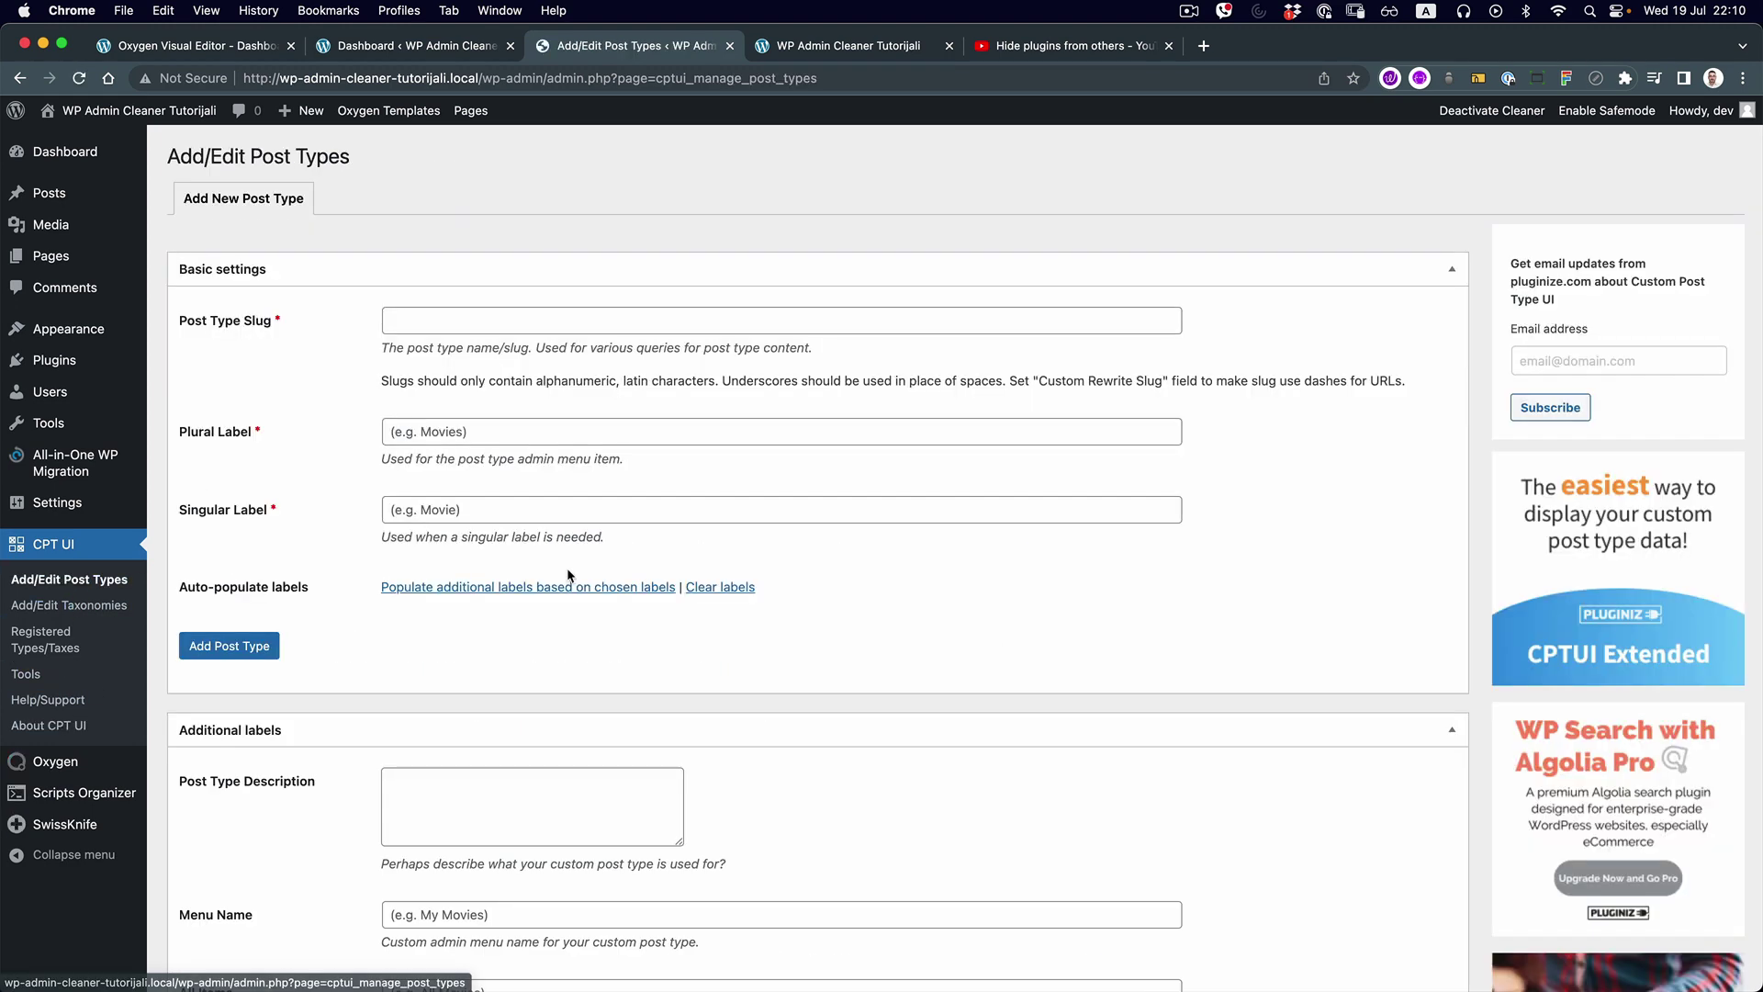
{"action": "left_click", "coordinate": [447, 319]}
{"action": "type", "text": "docs"}
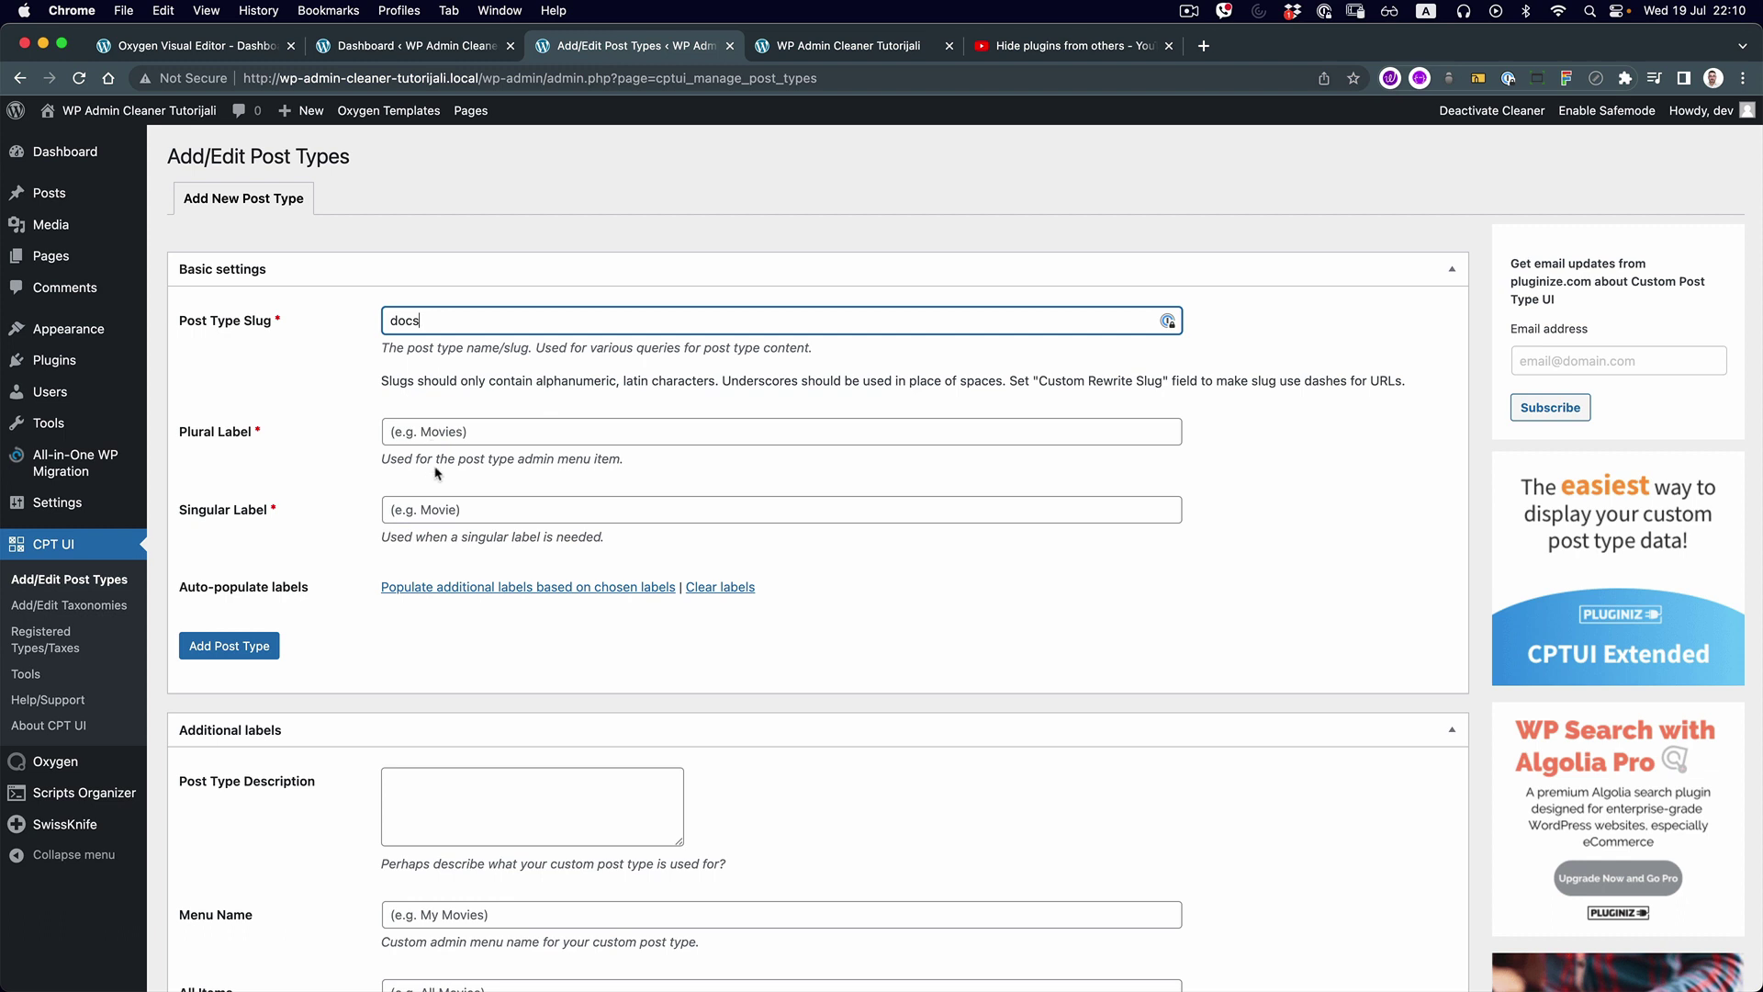
{"action": "left_click", "coordinate": [439, 431]}
{"action": "type", "text": "Docs"}
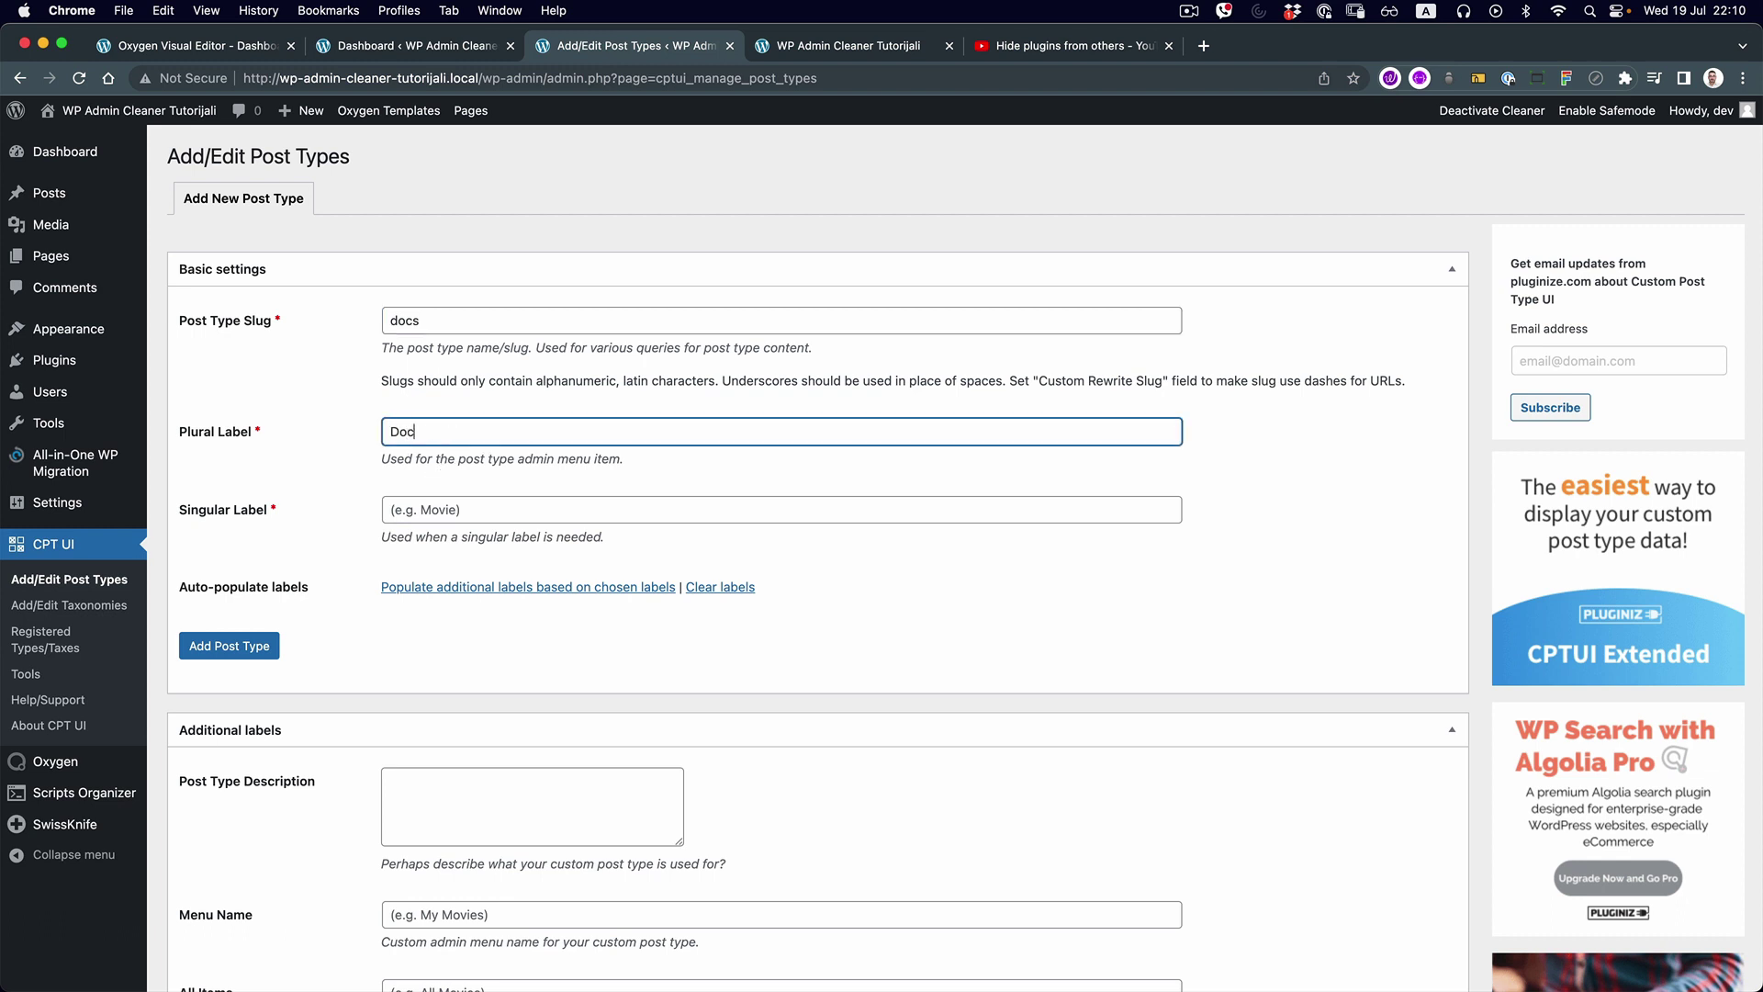
{"action": "left_click", "coordinate": [447, 505]}
{"action": "type", "text": "Doc"}
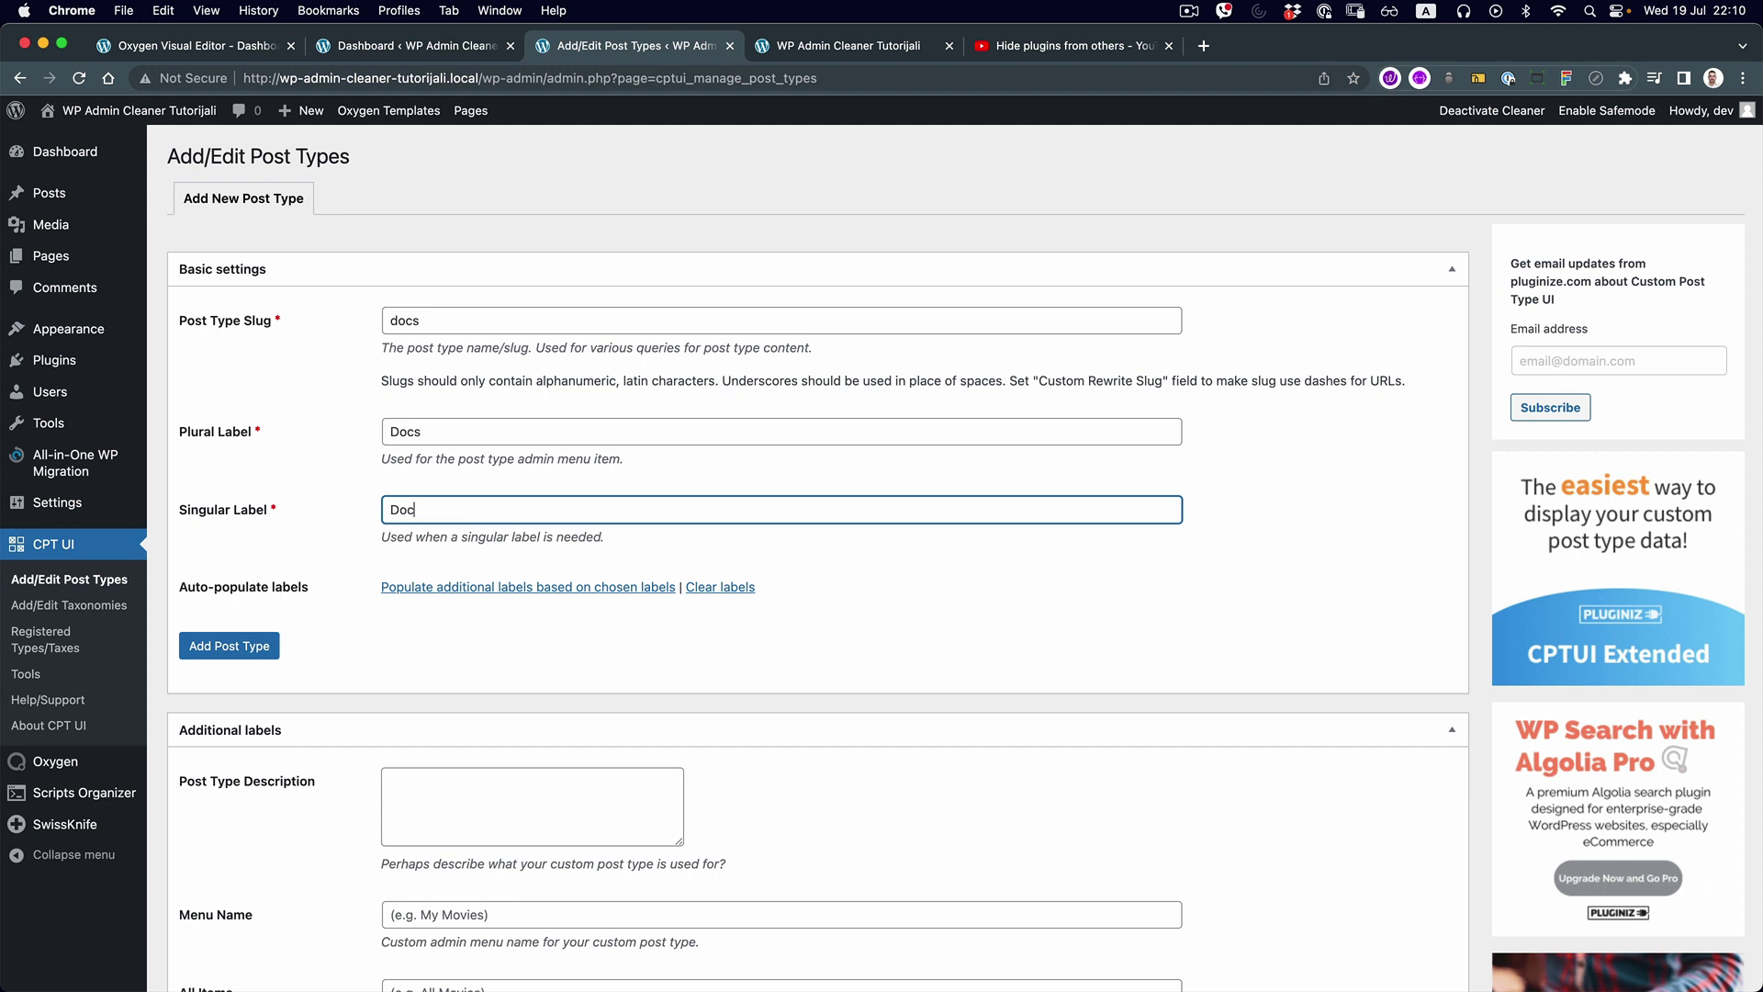
{"action": "left_click", "coordinate": [238, 648]}
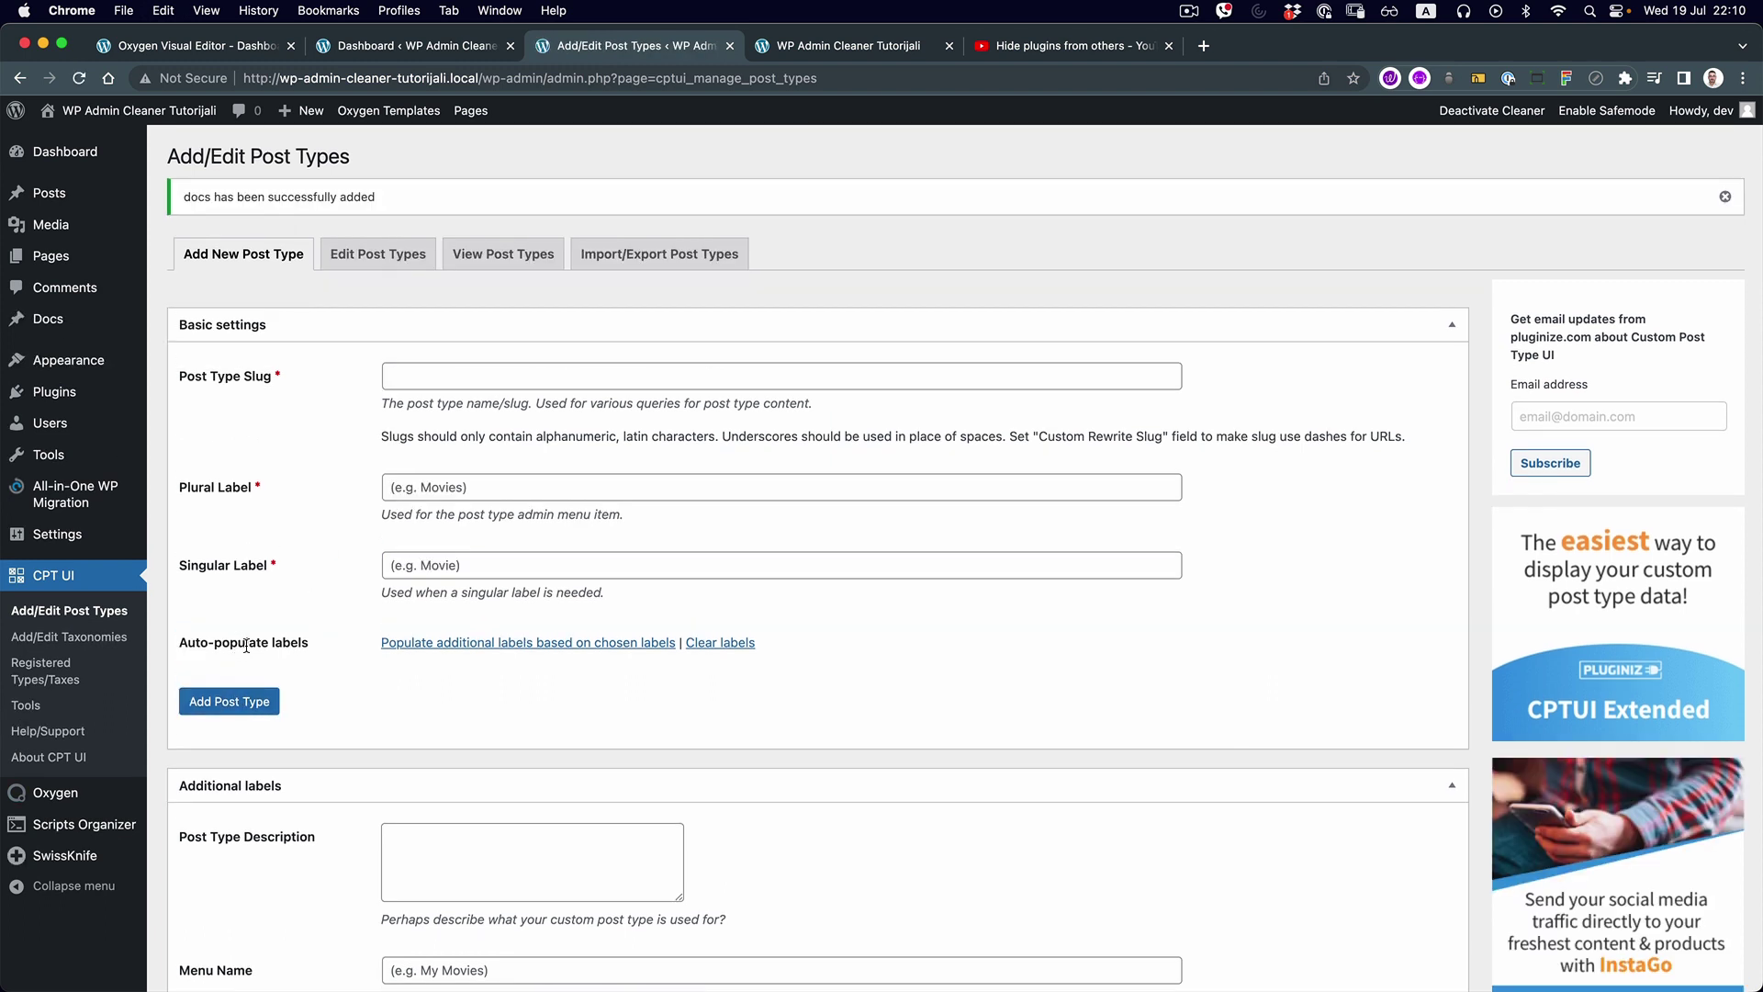
Open All Docs, view the 'Write or edit posts' doc in a new tab, then return to the Dashboard tab
{"action": "left_click", "coordinate": [48, 319]}
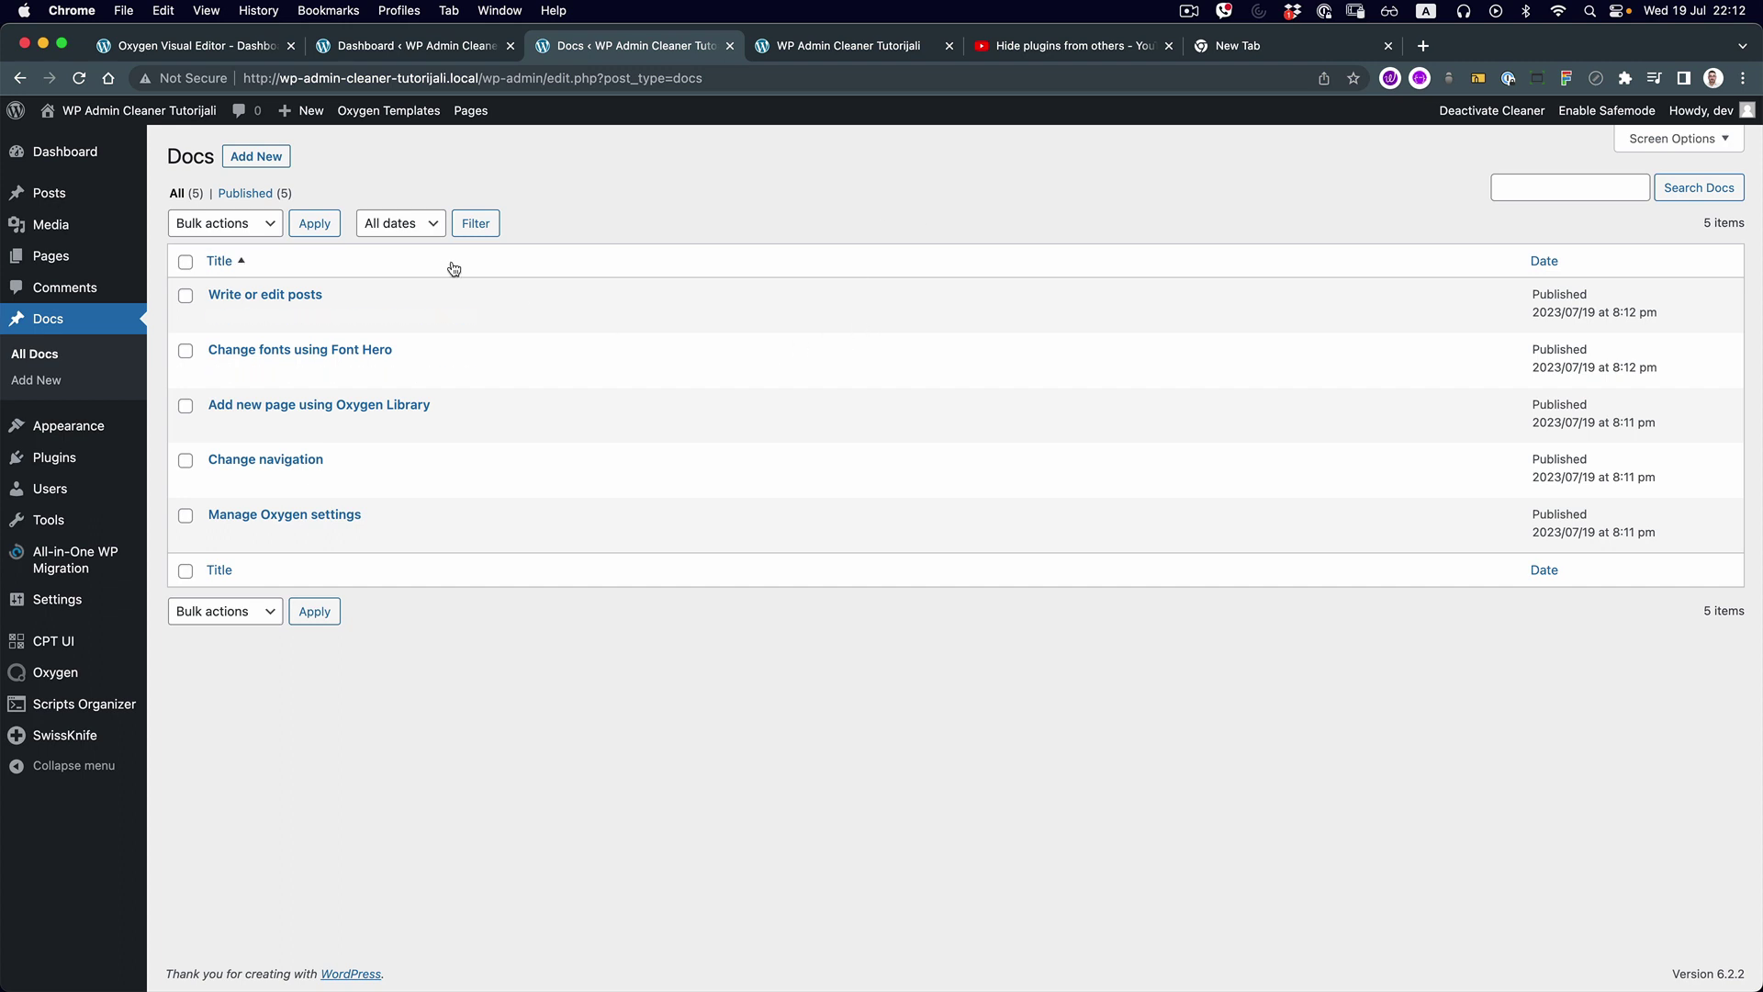
{"action": "left_click", "coordinate": [275, 295], "text": "super"}
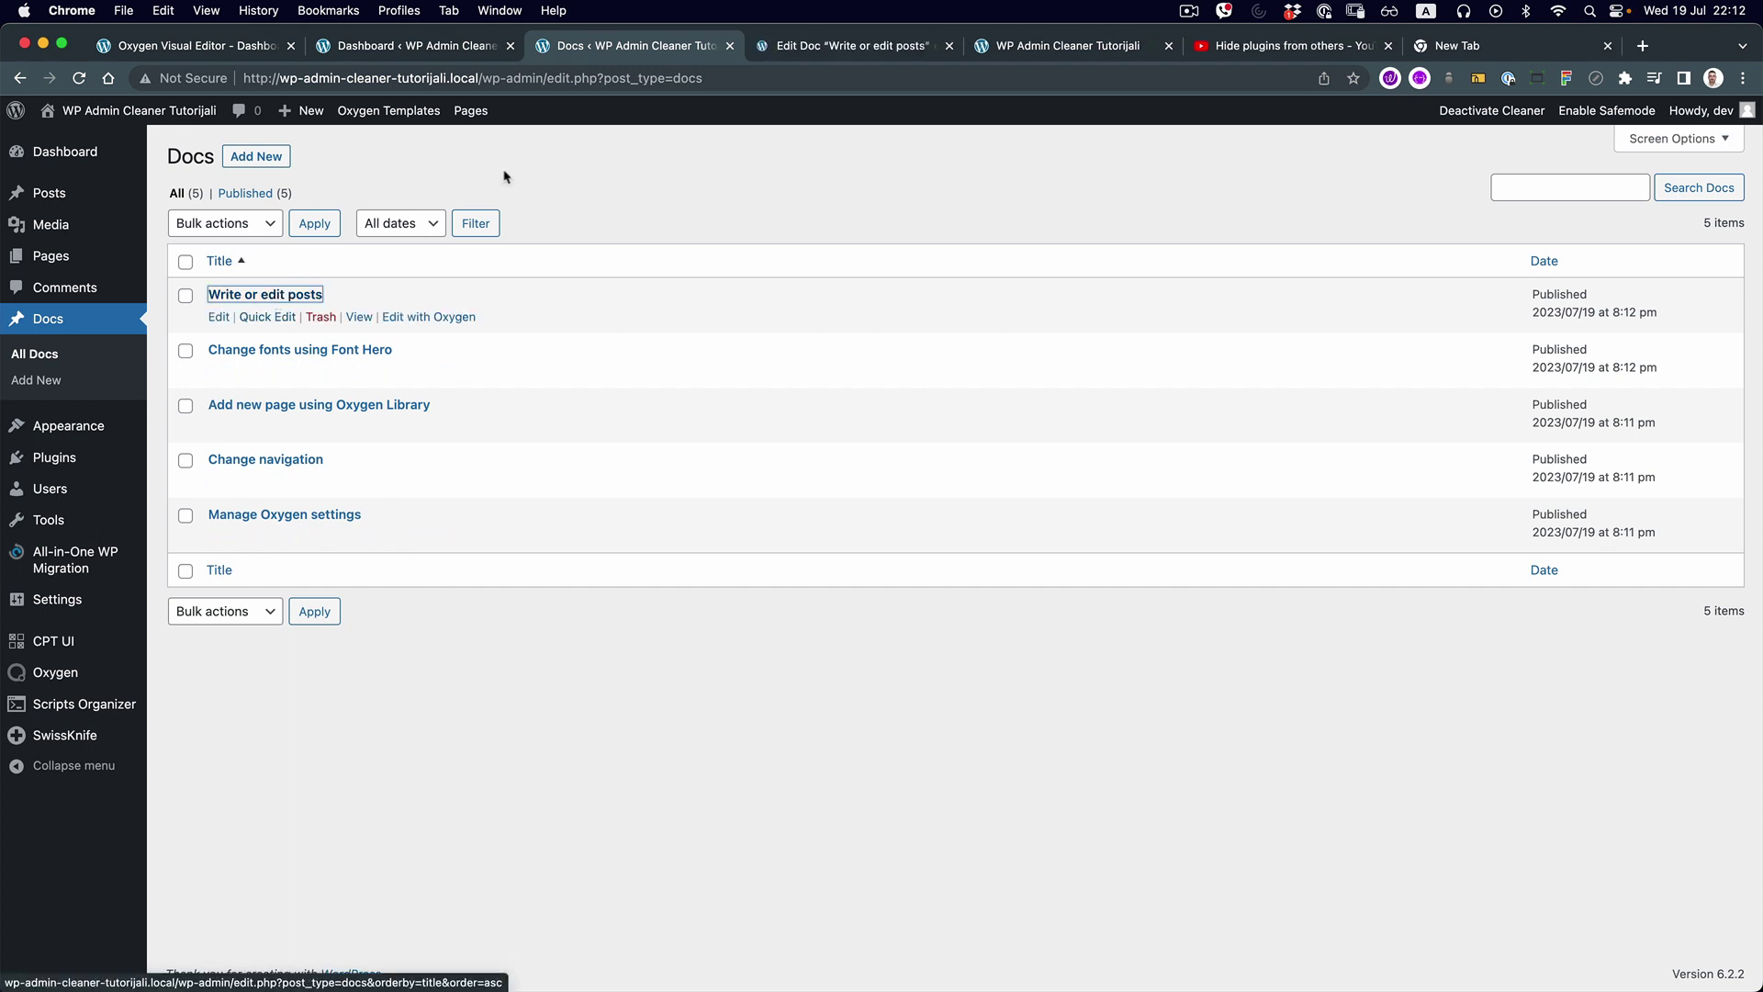
{"action": "left_click", "coordinate": [832, 48]}
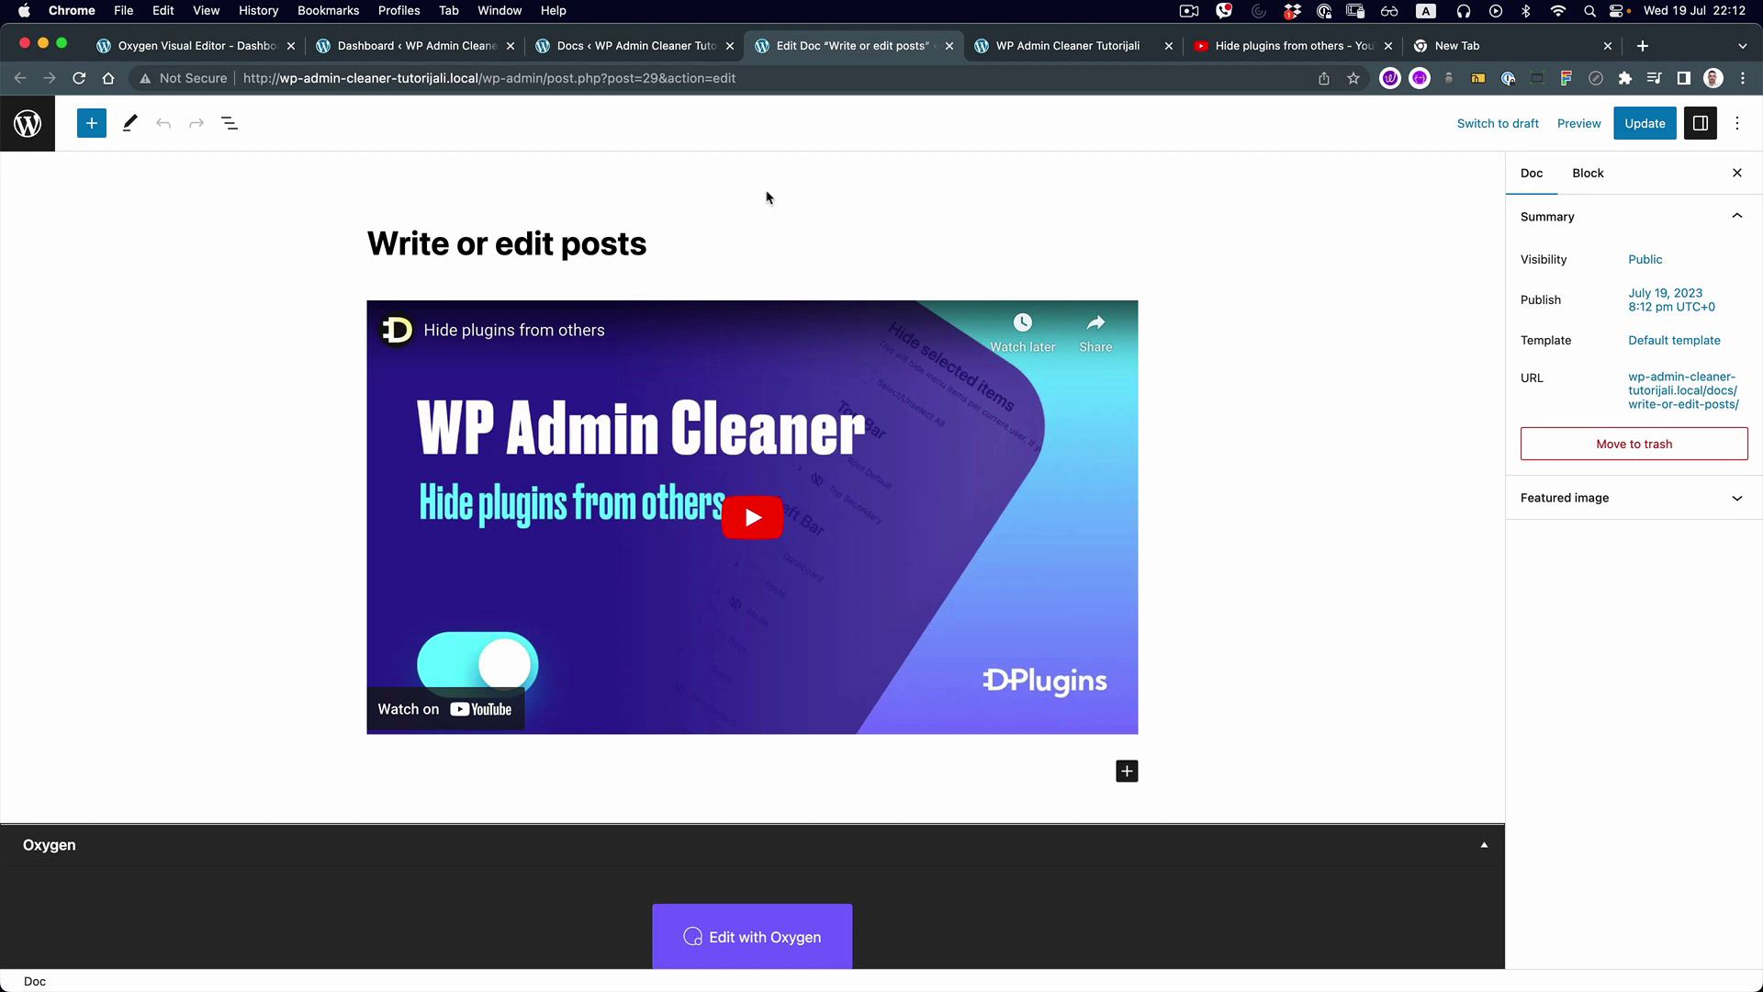
{"action": "left_click", "coordinate": [373, 52]}
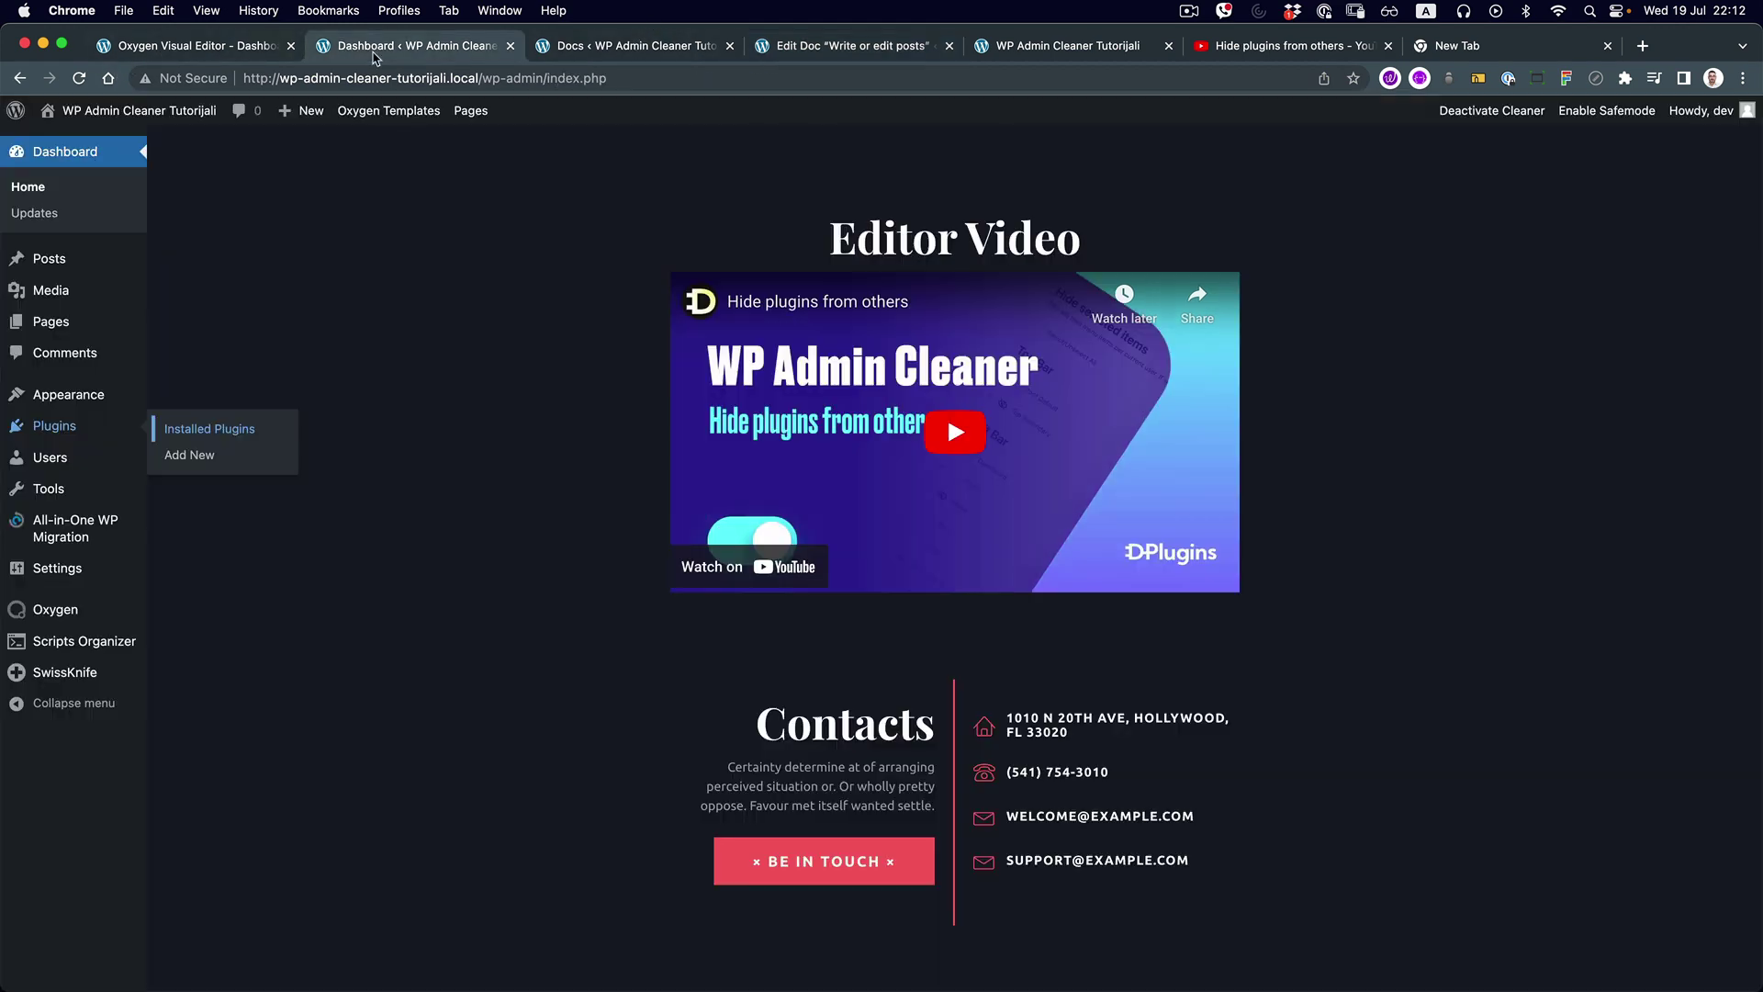
Delete Video (#42) from under the Editor Video heading and open the Add Element panel
{"action": "left_click", "coordinate": [234, 47]}
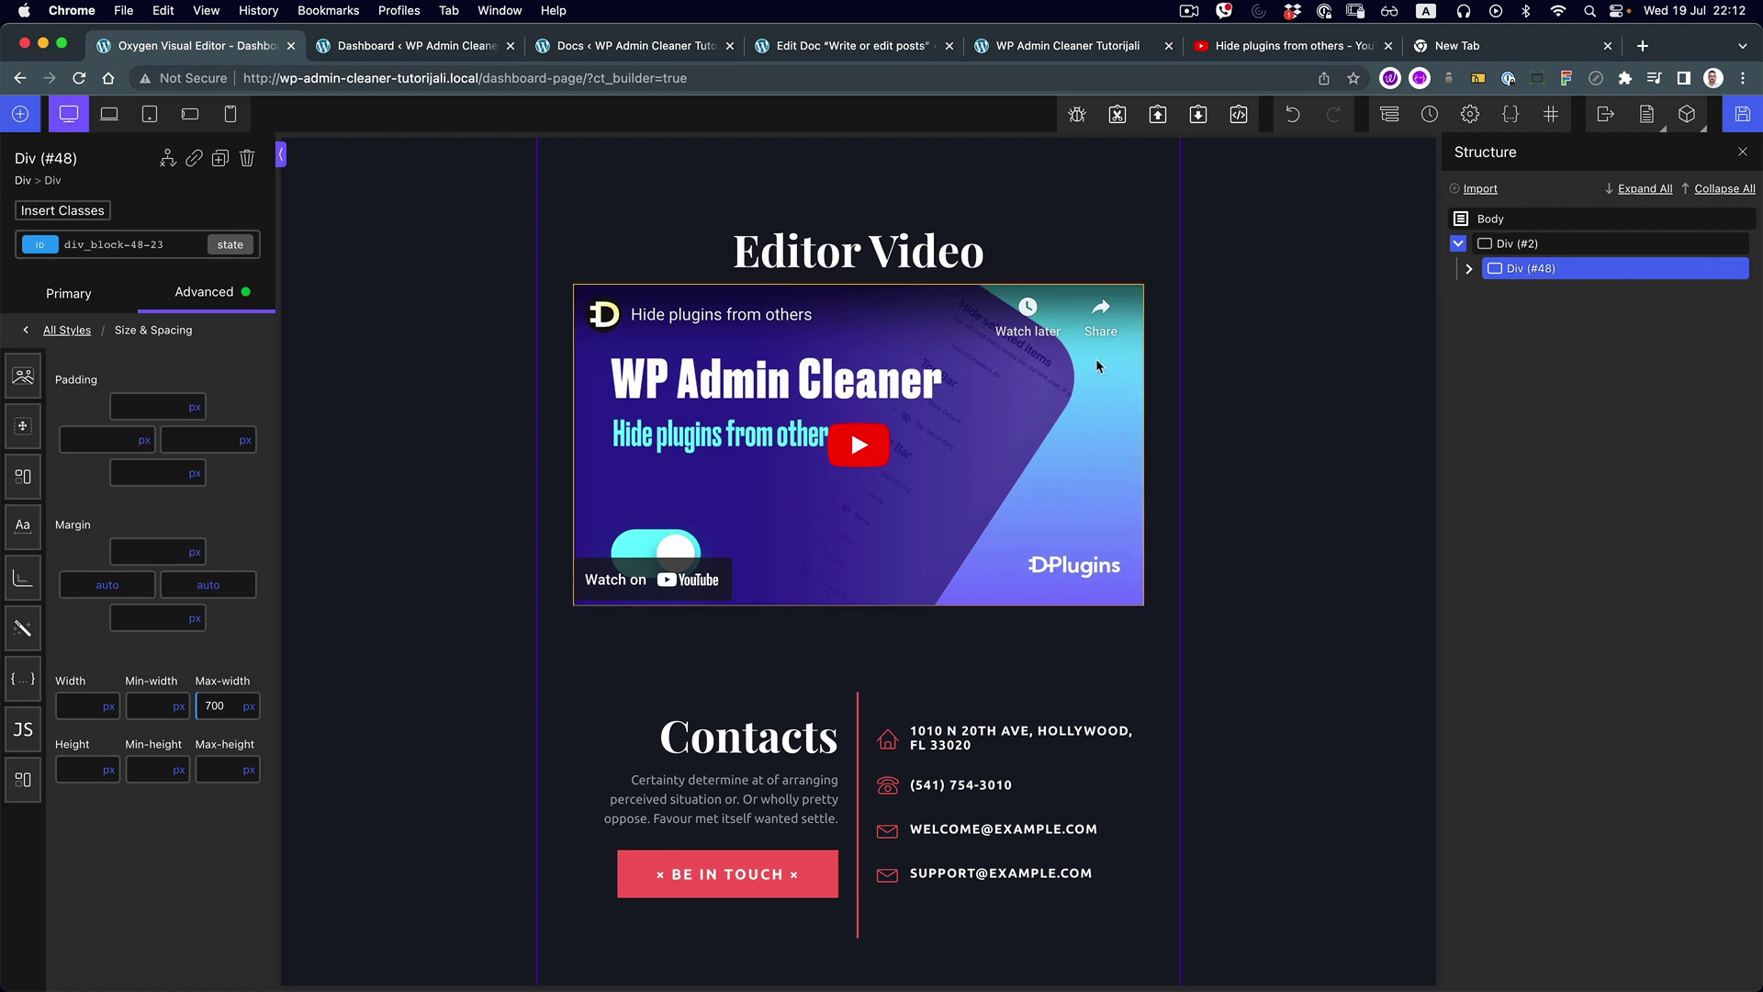
{"action": "left_click", "coordinate": [918, 459]}
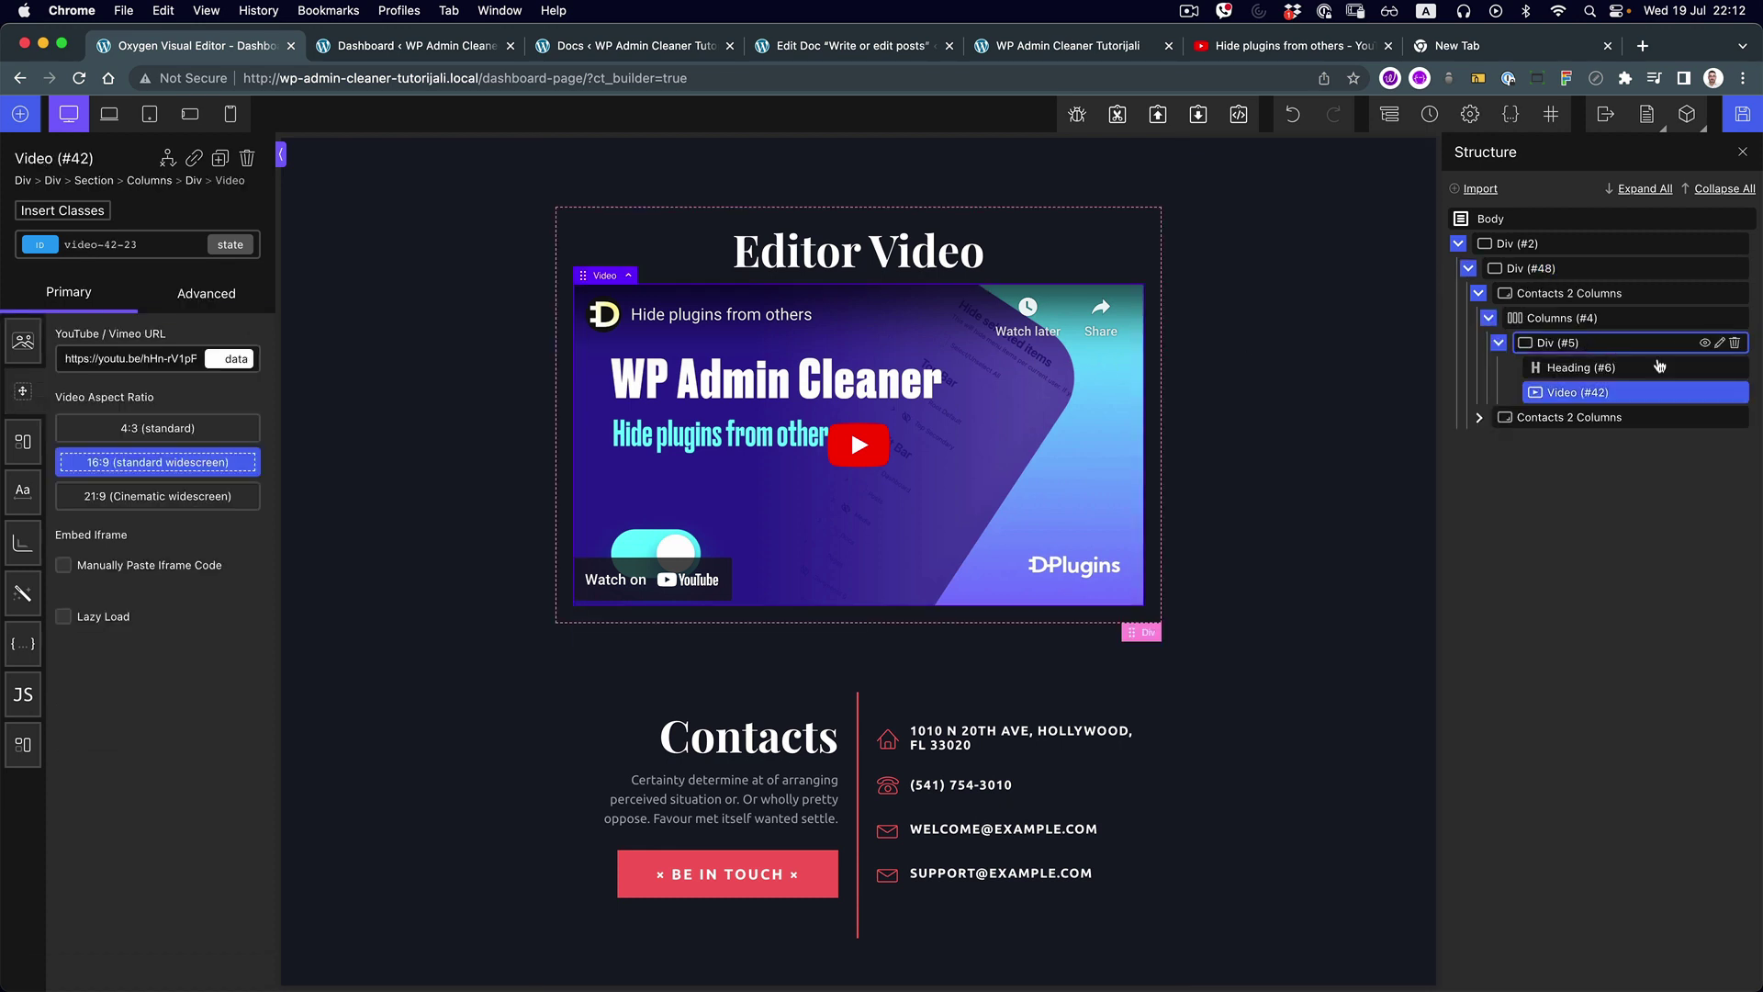
{"action": "left_click", "coordinate": [1734, 393]}
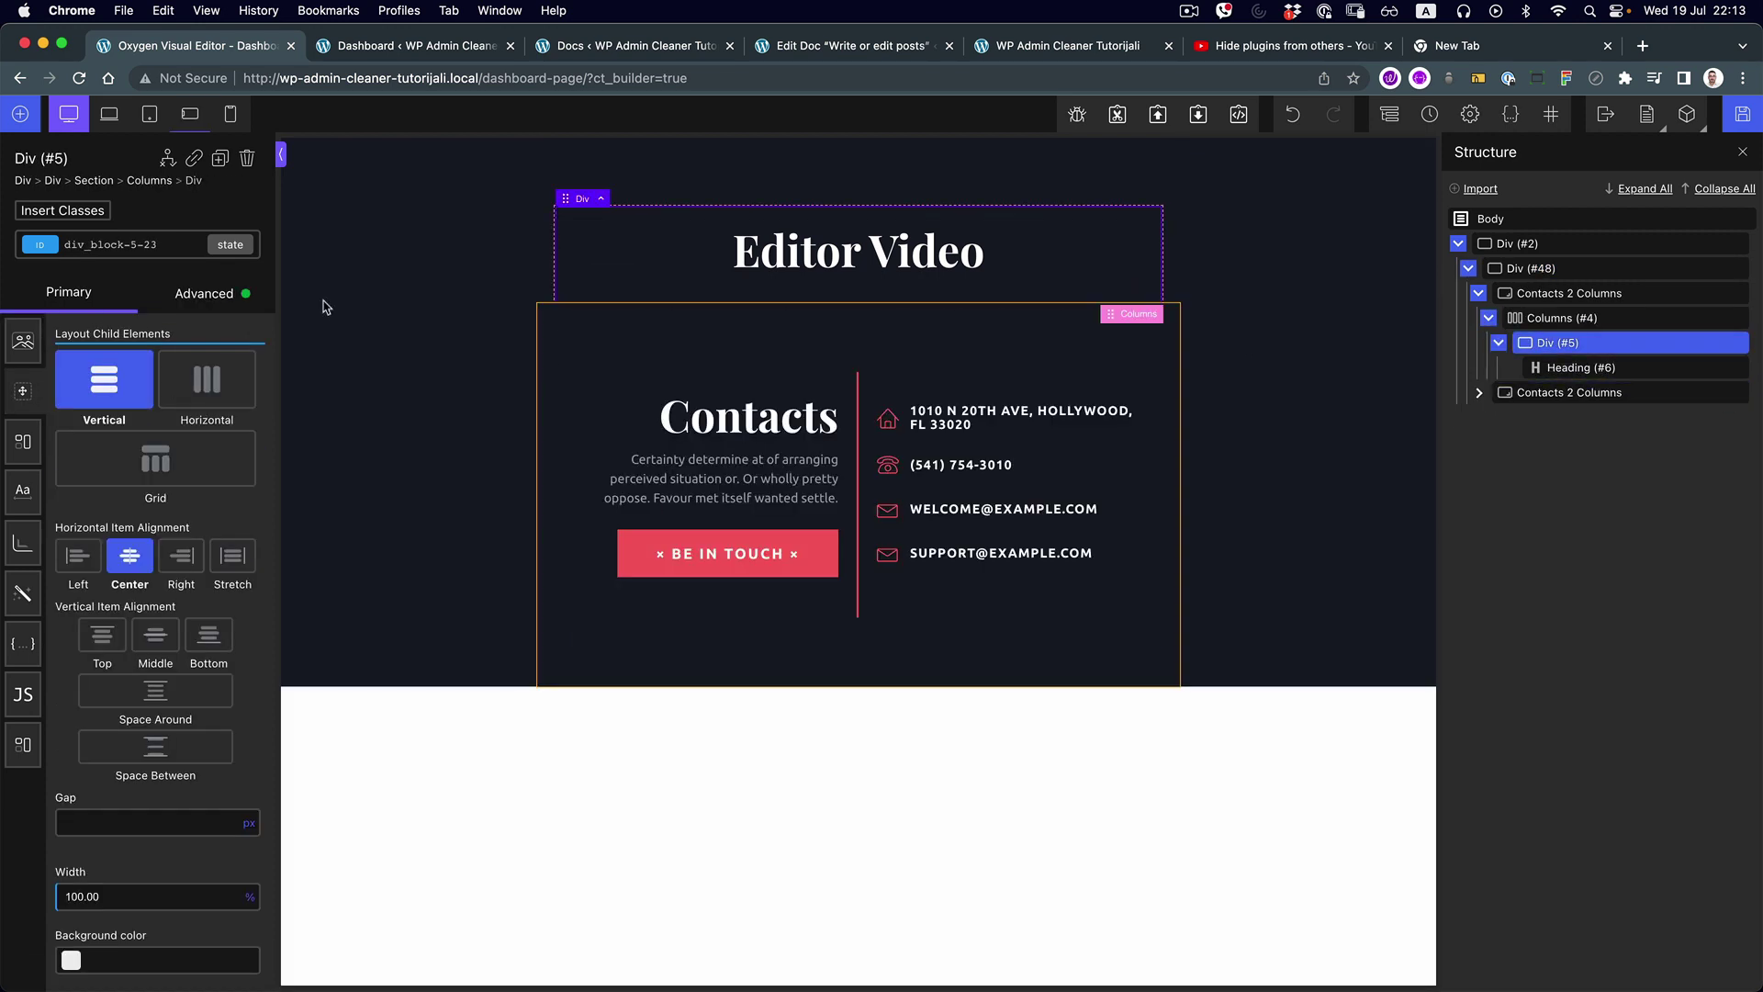
{"action": "left_click", "coordinate": [14, 112]}
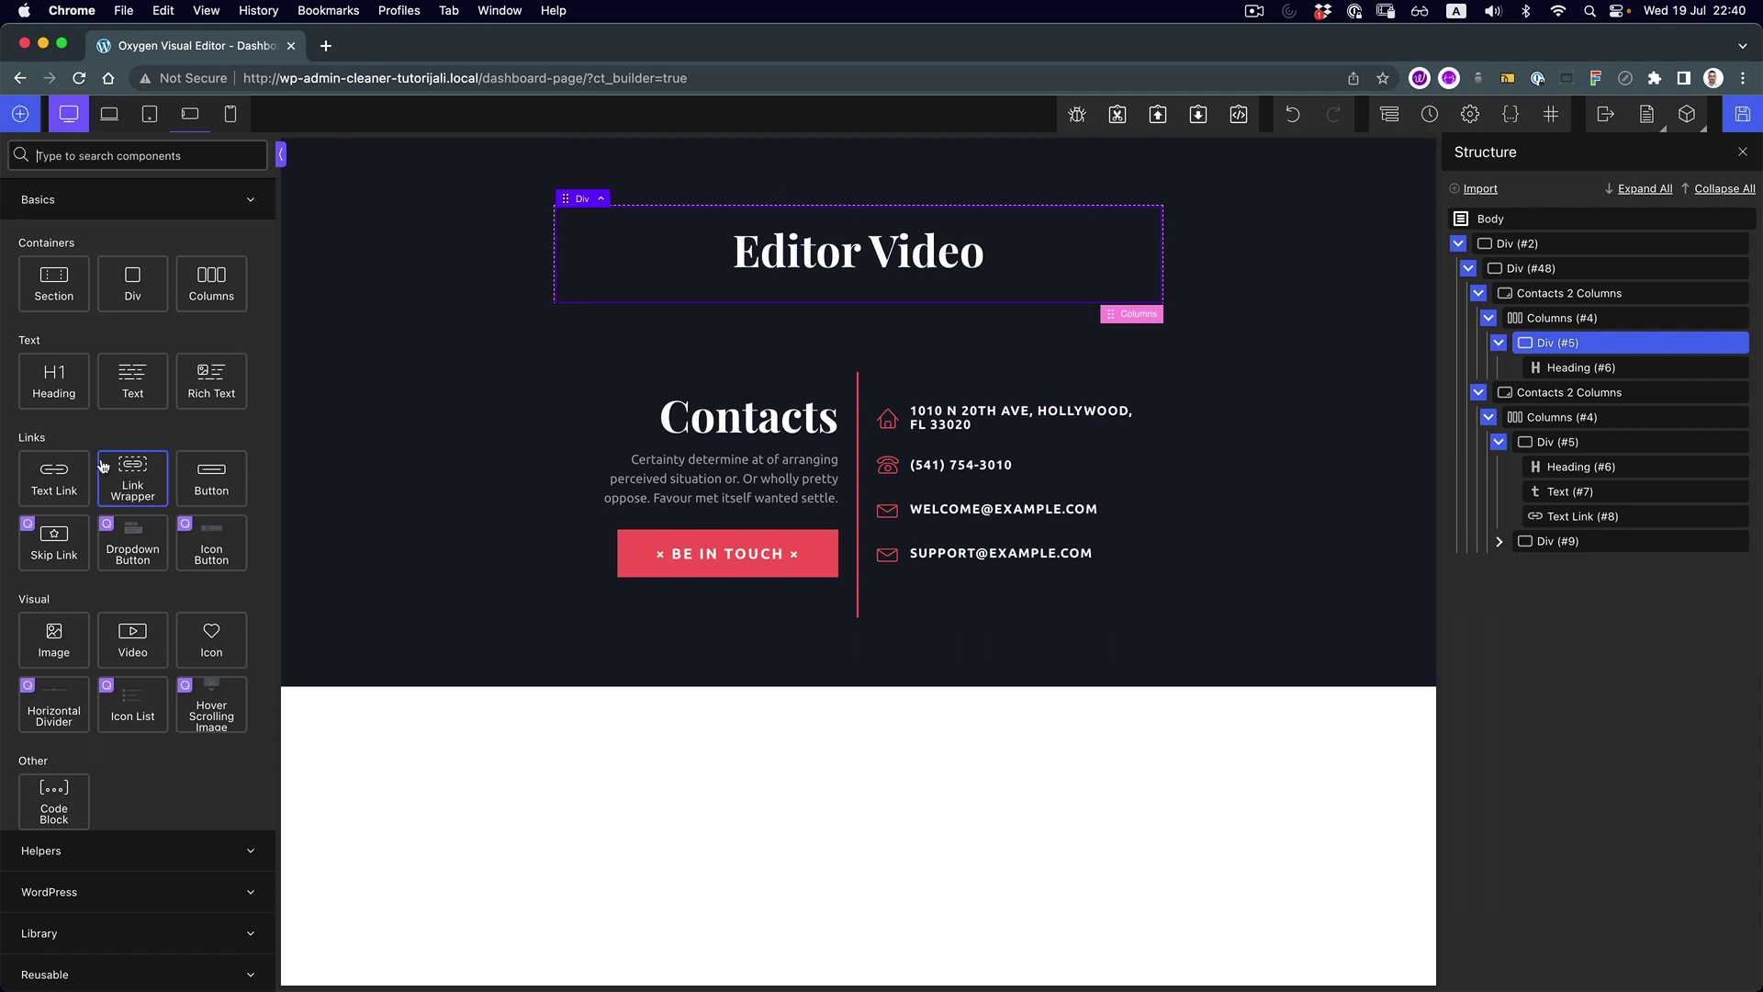
Insert a Repeater from Helpers, then place a Link Wrapper (#100) inside its Div (#97)
{"action": "left_click", "coordinate": [115, 854]}
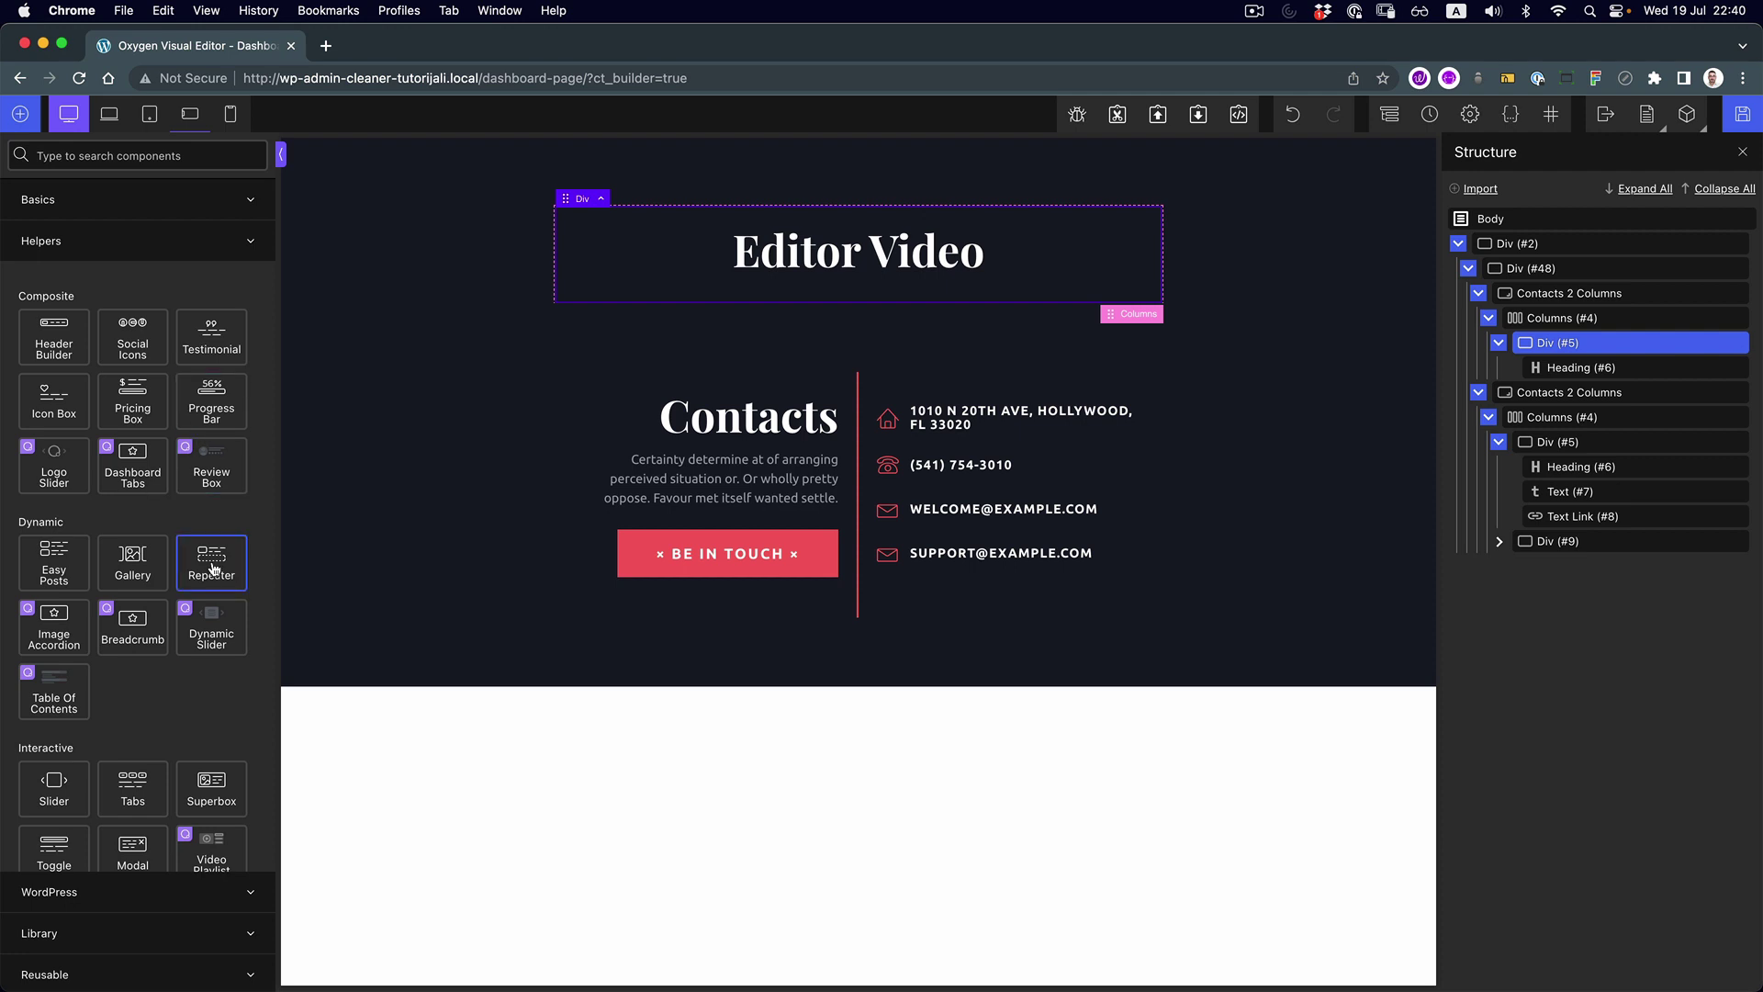
{"action": "left_click", "coordinate": [211, 567]}
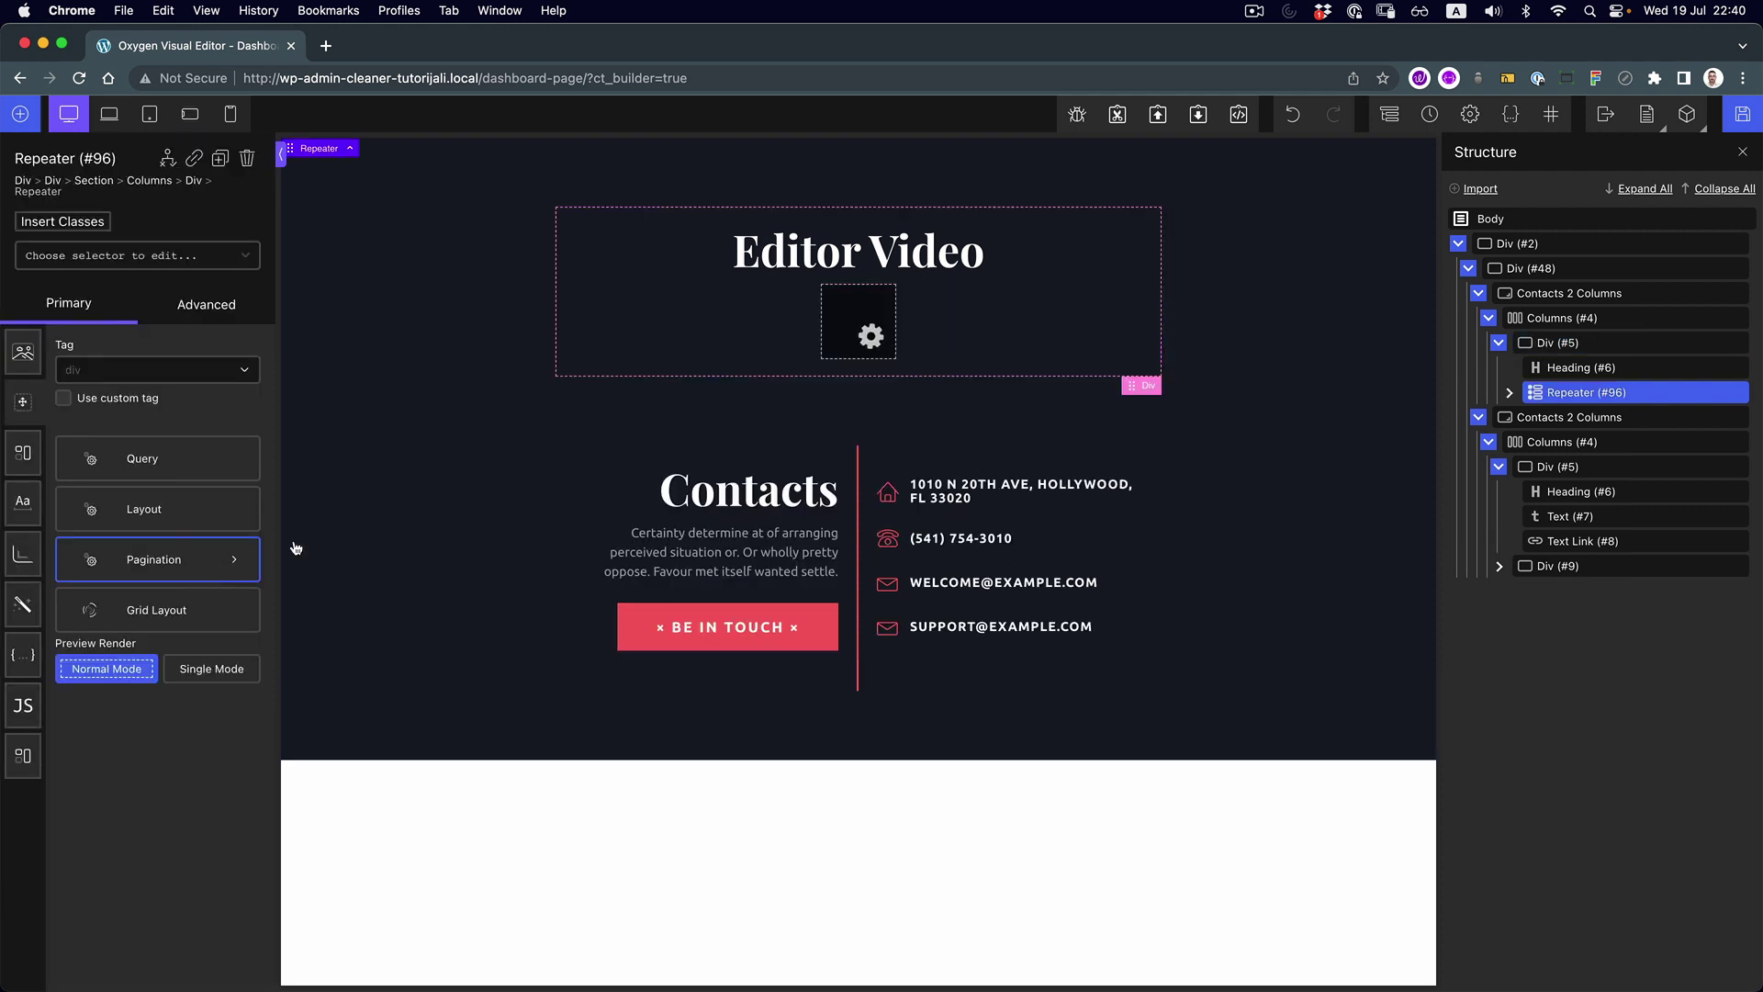
{"action": "left_click", "coordinate": [1509, 393]}
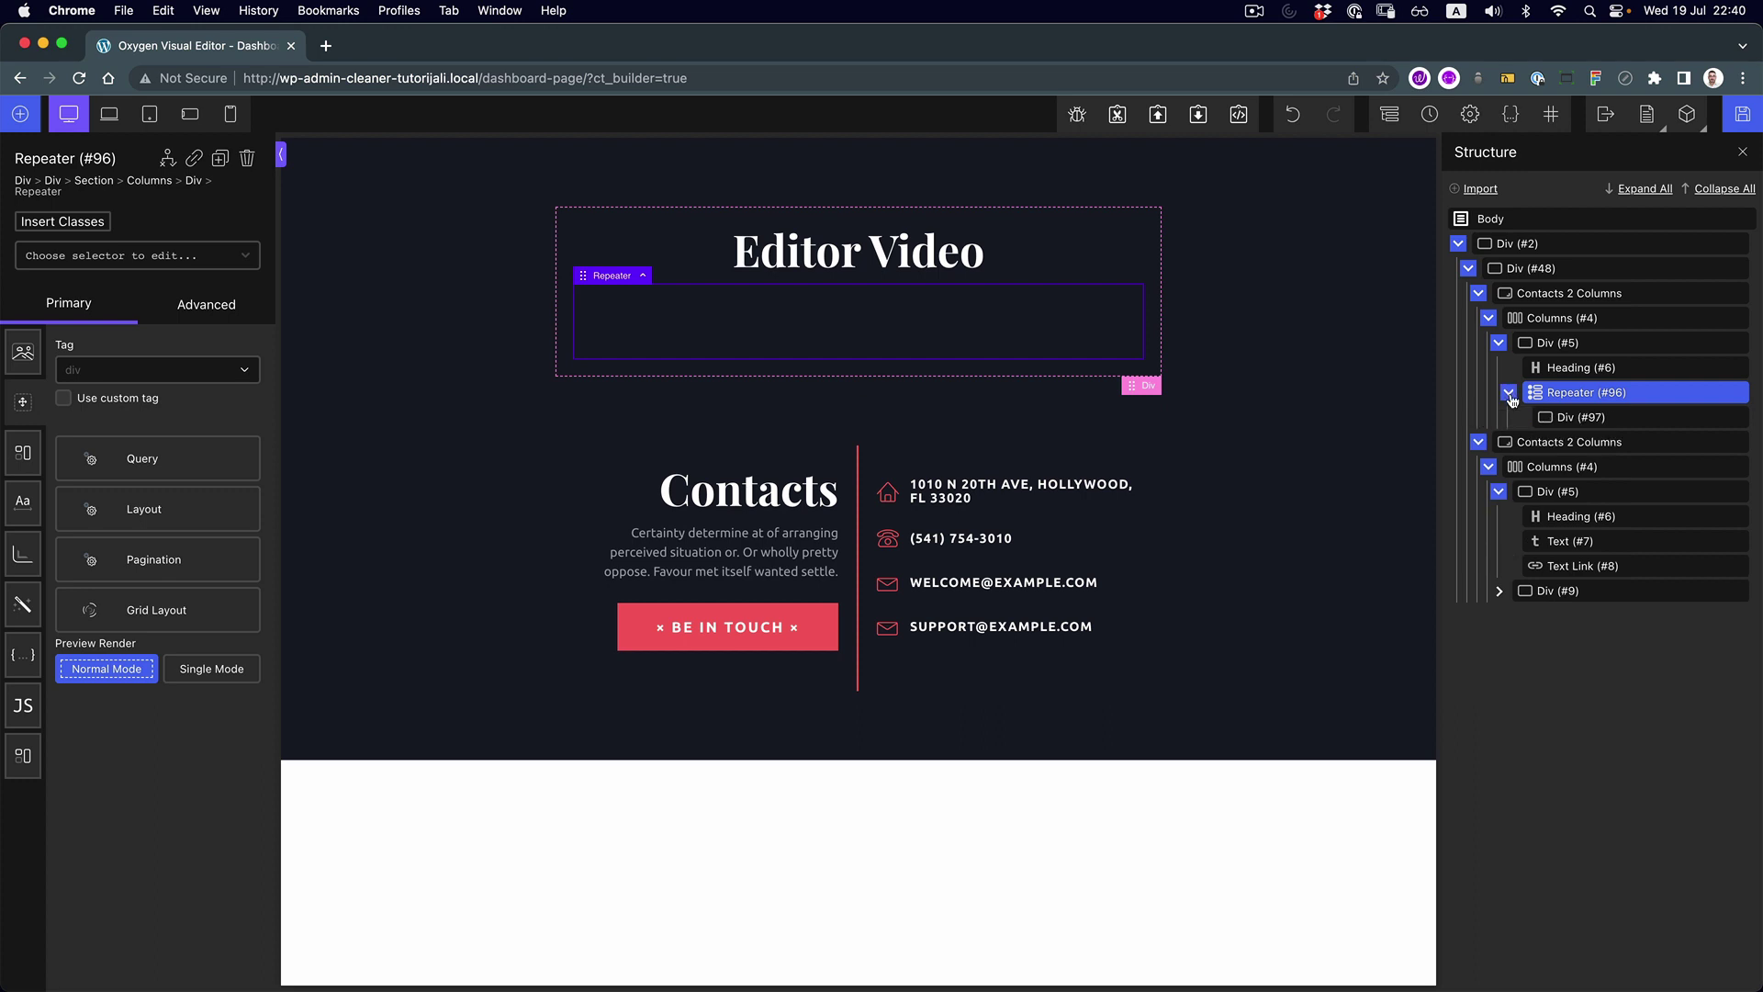
{"action": "left_click", "coordinate": [1570, 418]}
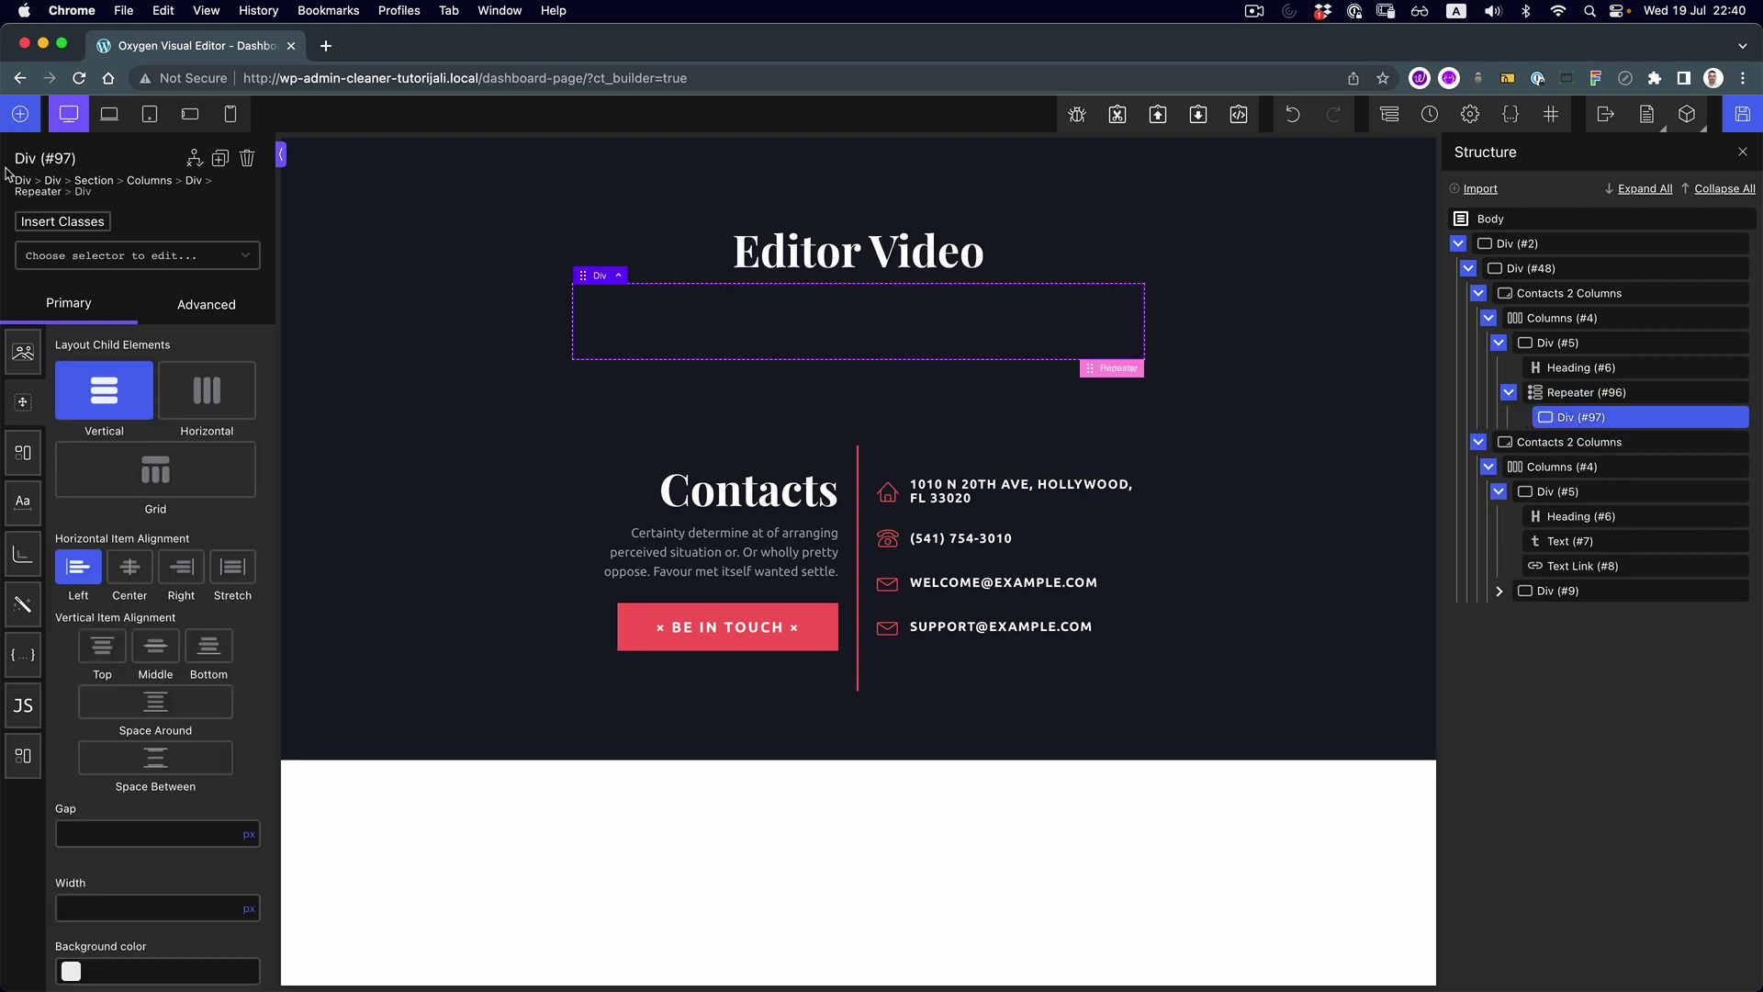
{"action": "left_click", "coordinate": [20, 114]}
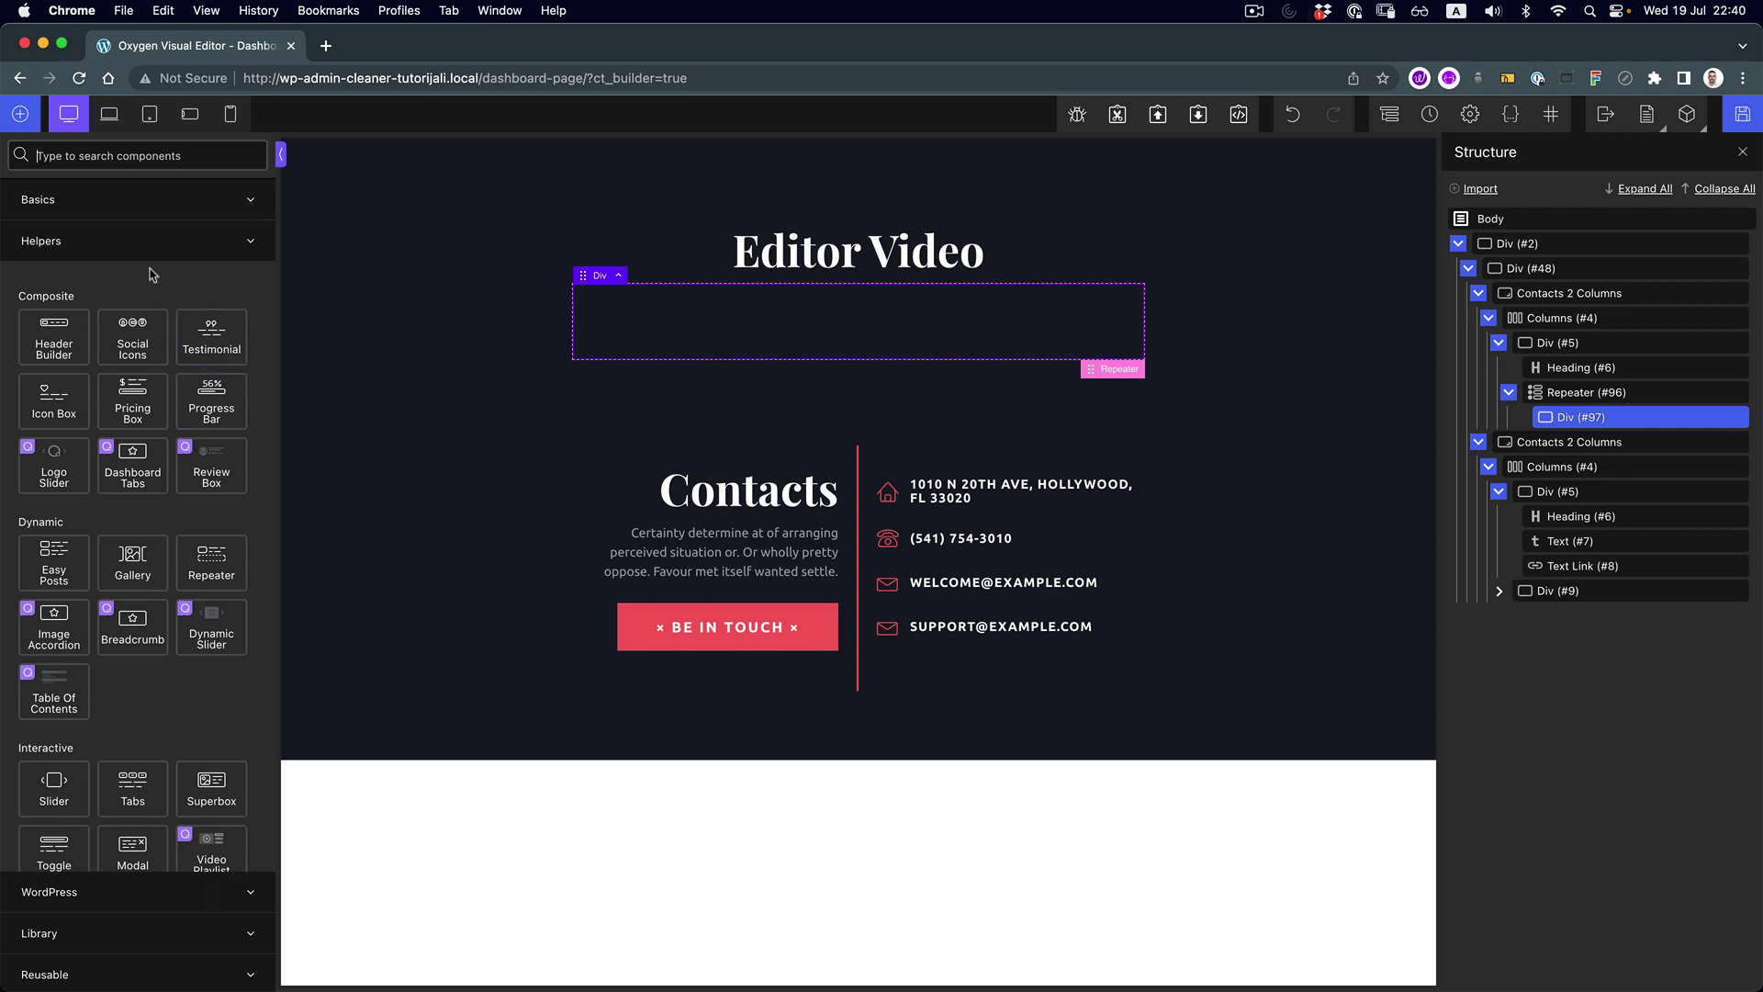
{"action": "left_click", "coordinate": [140, 206]}
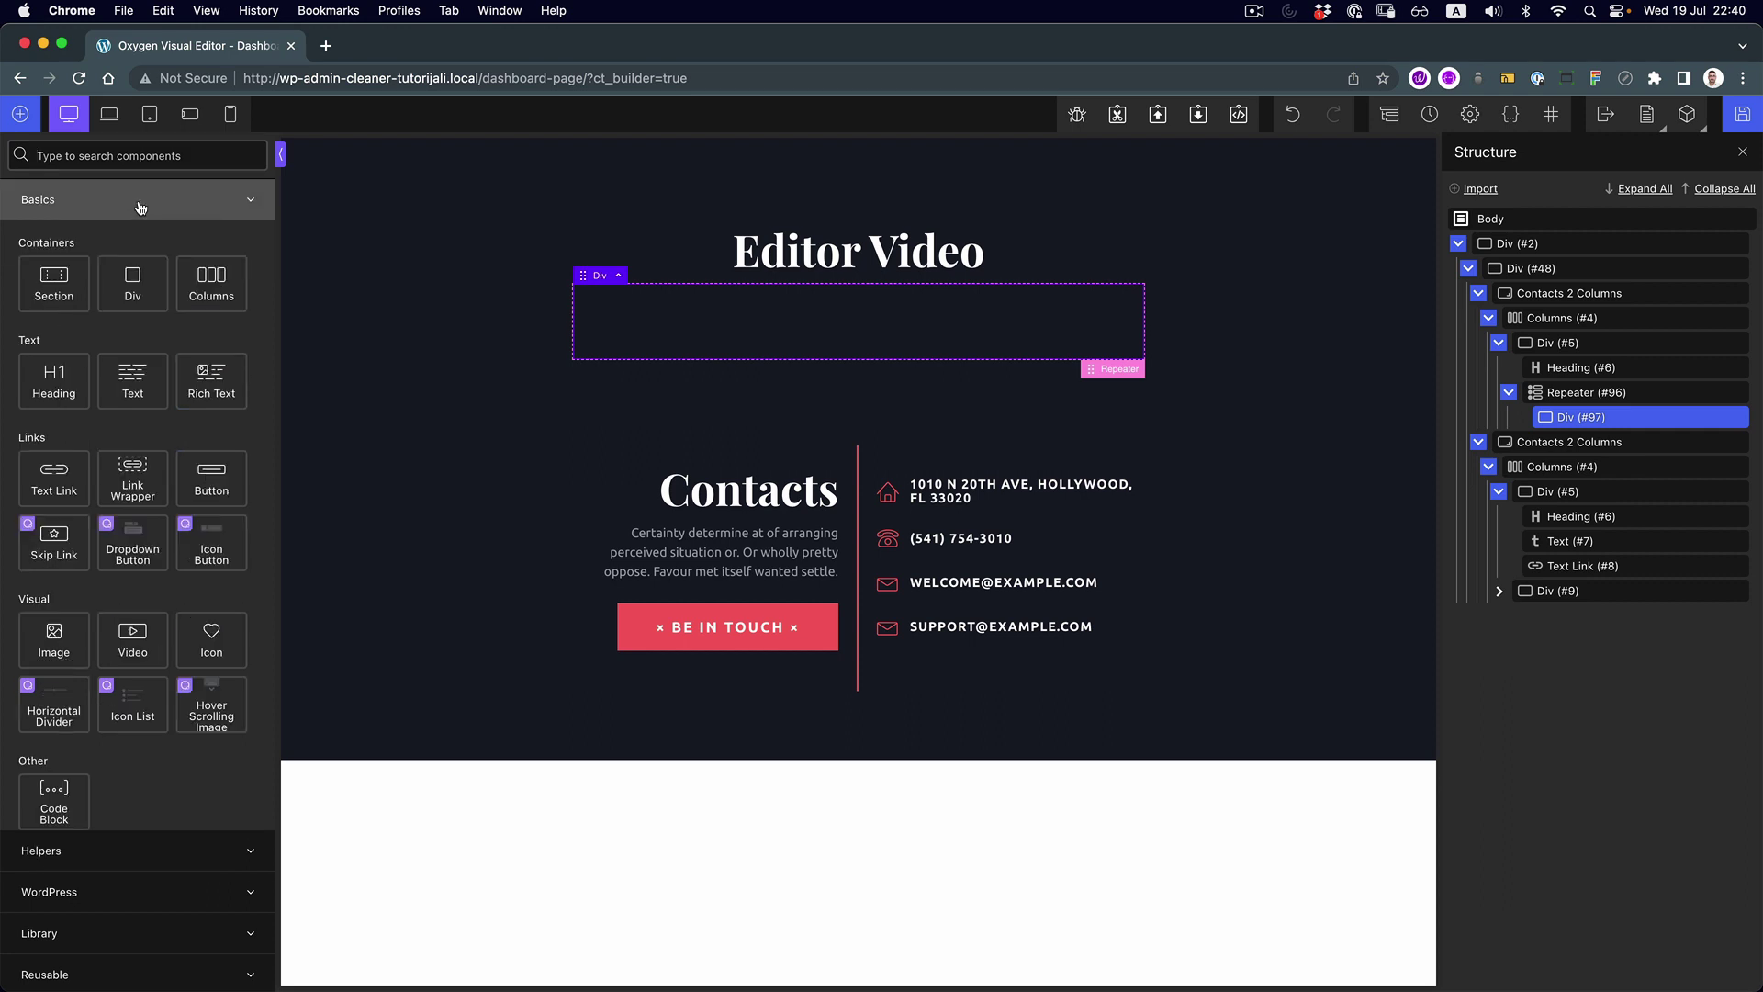
{"action": "left_click", "coordinate": [129, 482]}
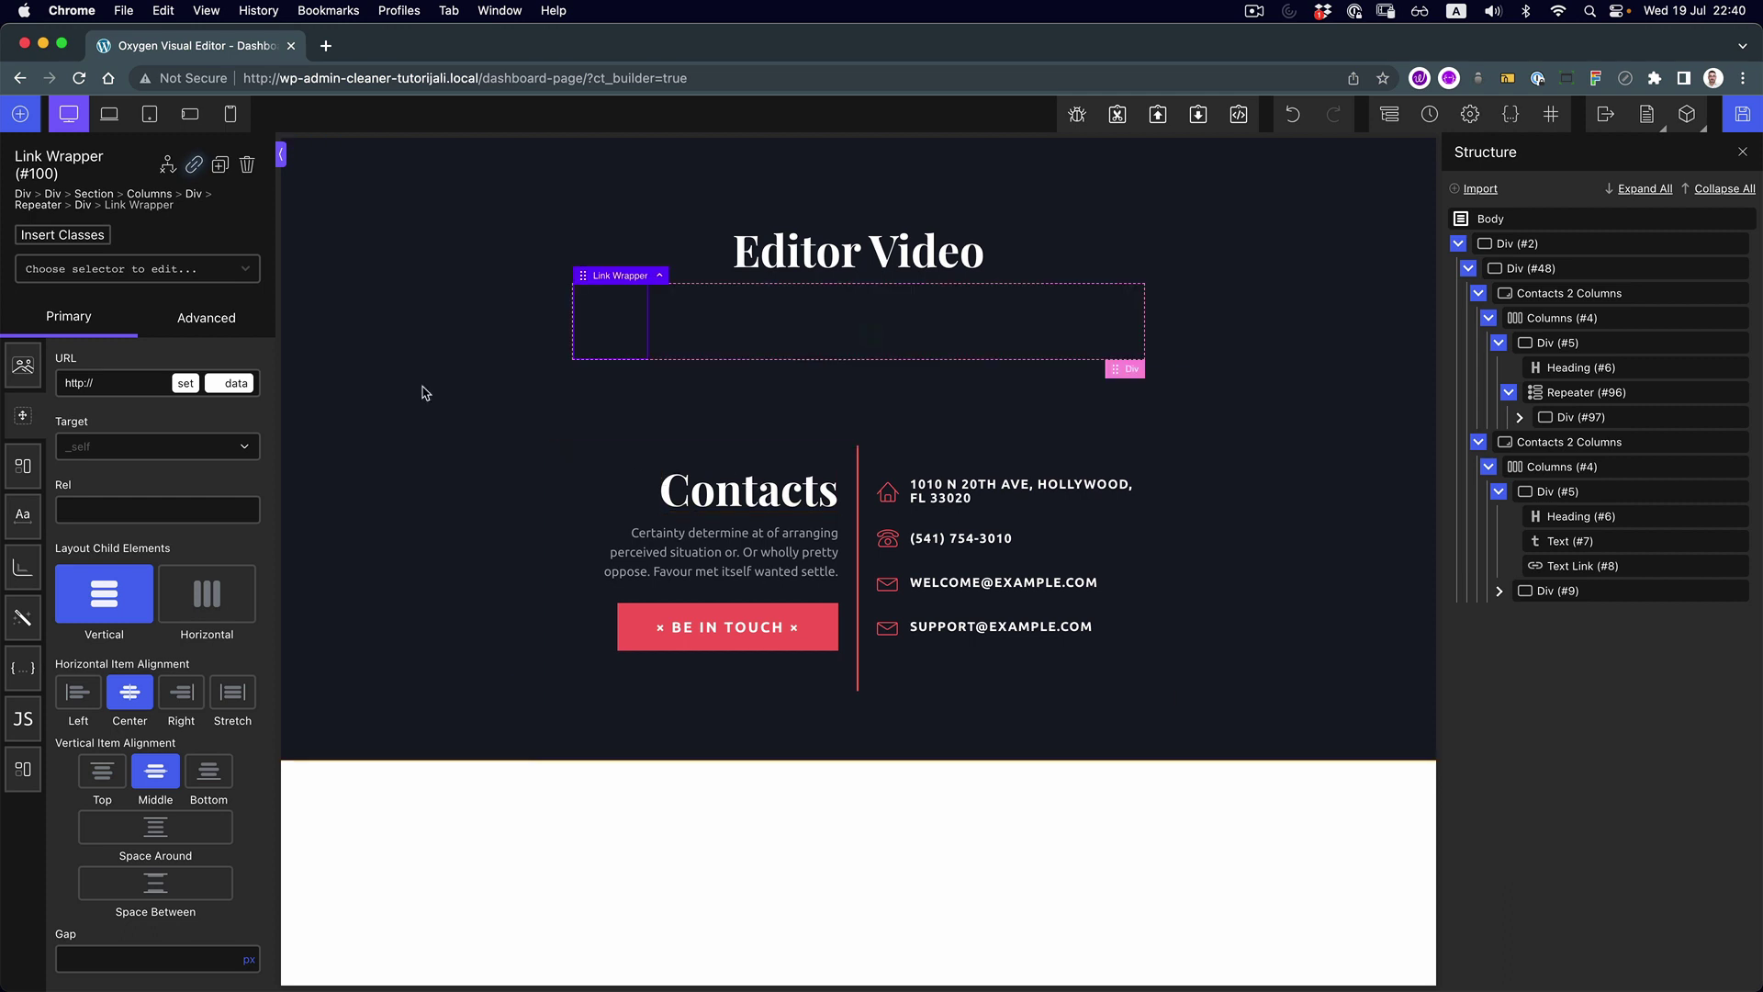
Copy the Contacts heading and paste it into the empty Link Wrapper
{"action": "left_click", "coordinate": [775, 504]}
{"action": "right_click", "coordinate": [775, 504]}
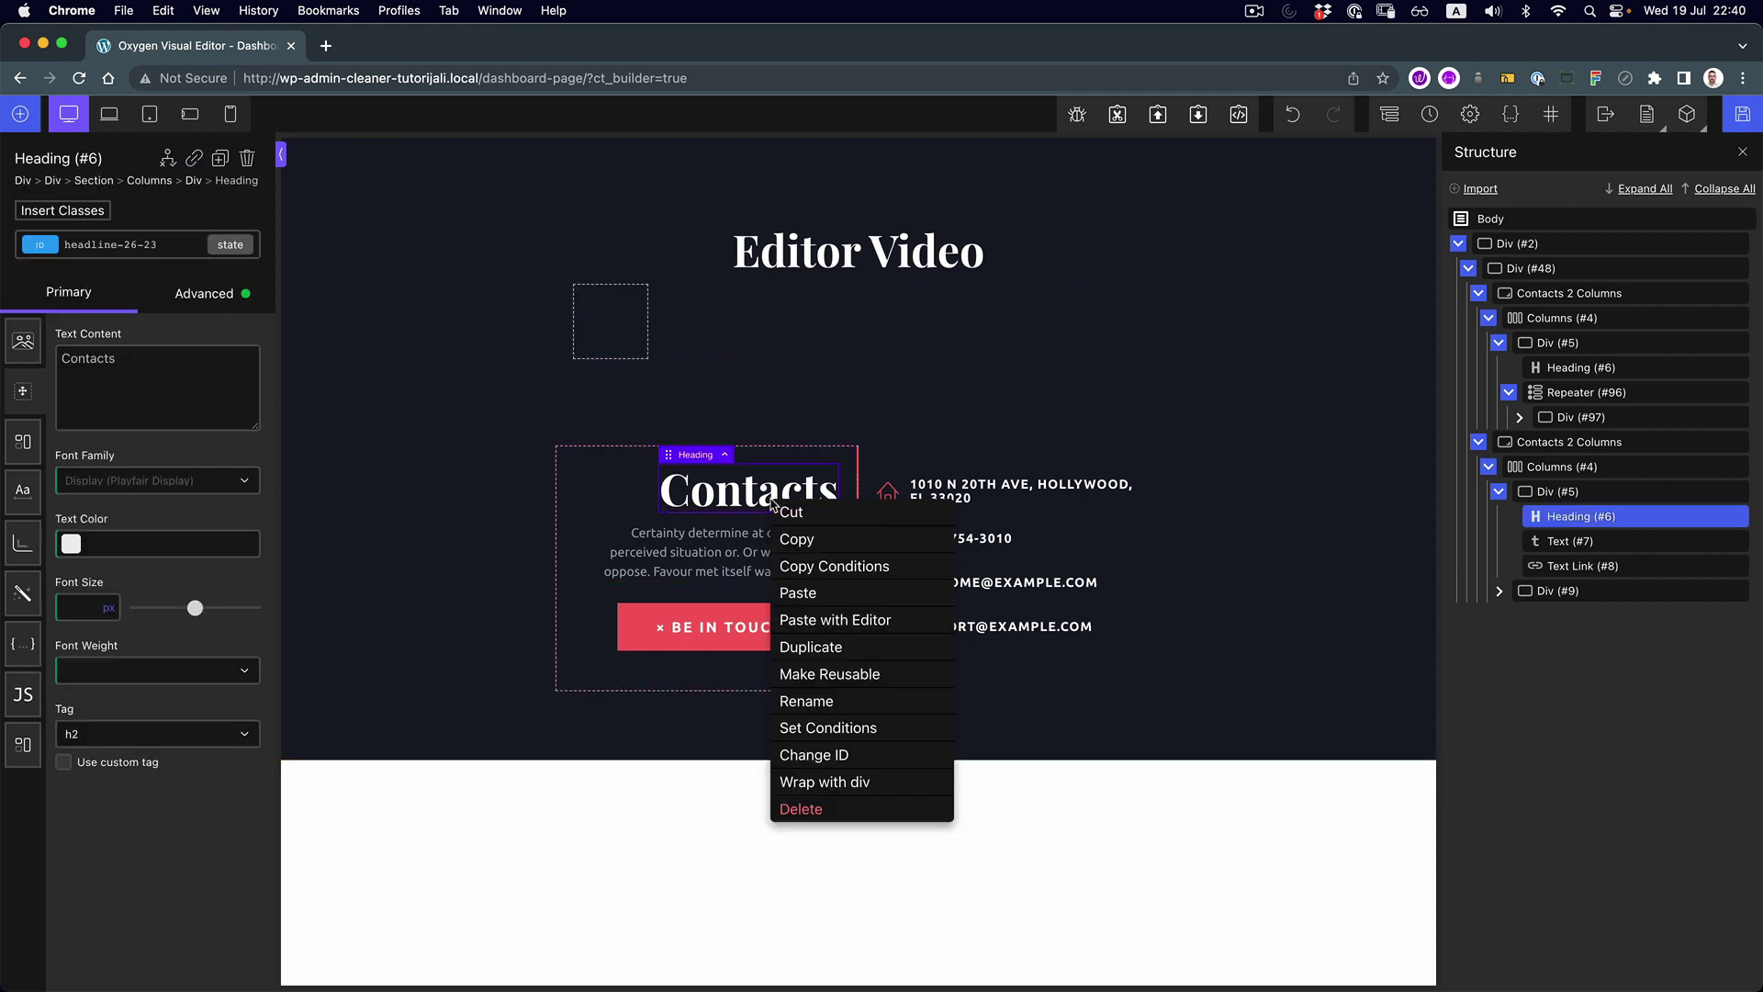
{"action": "left_click", "coordinate": [824, 541]}
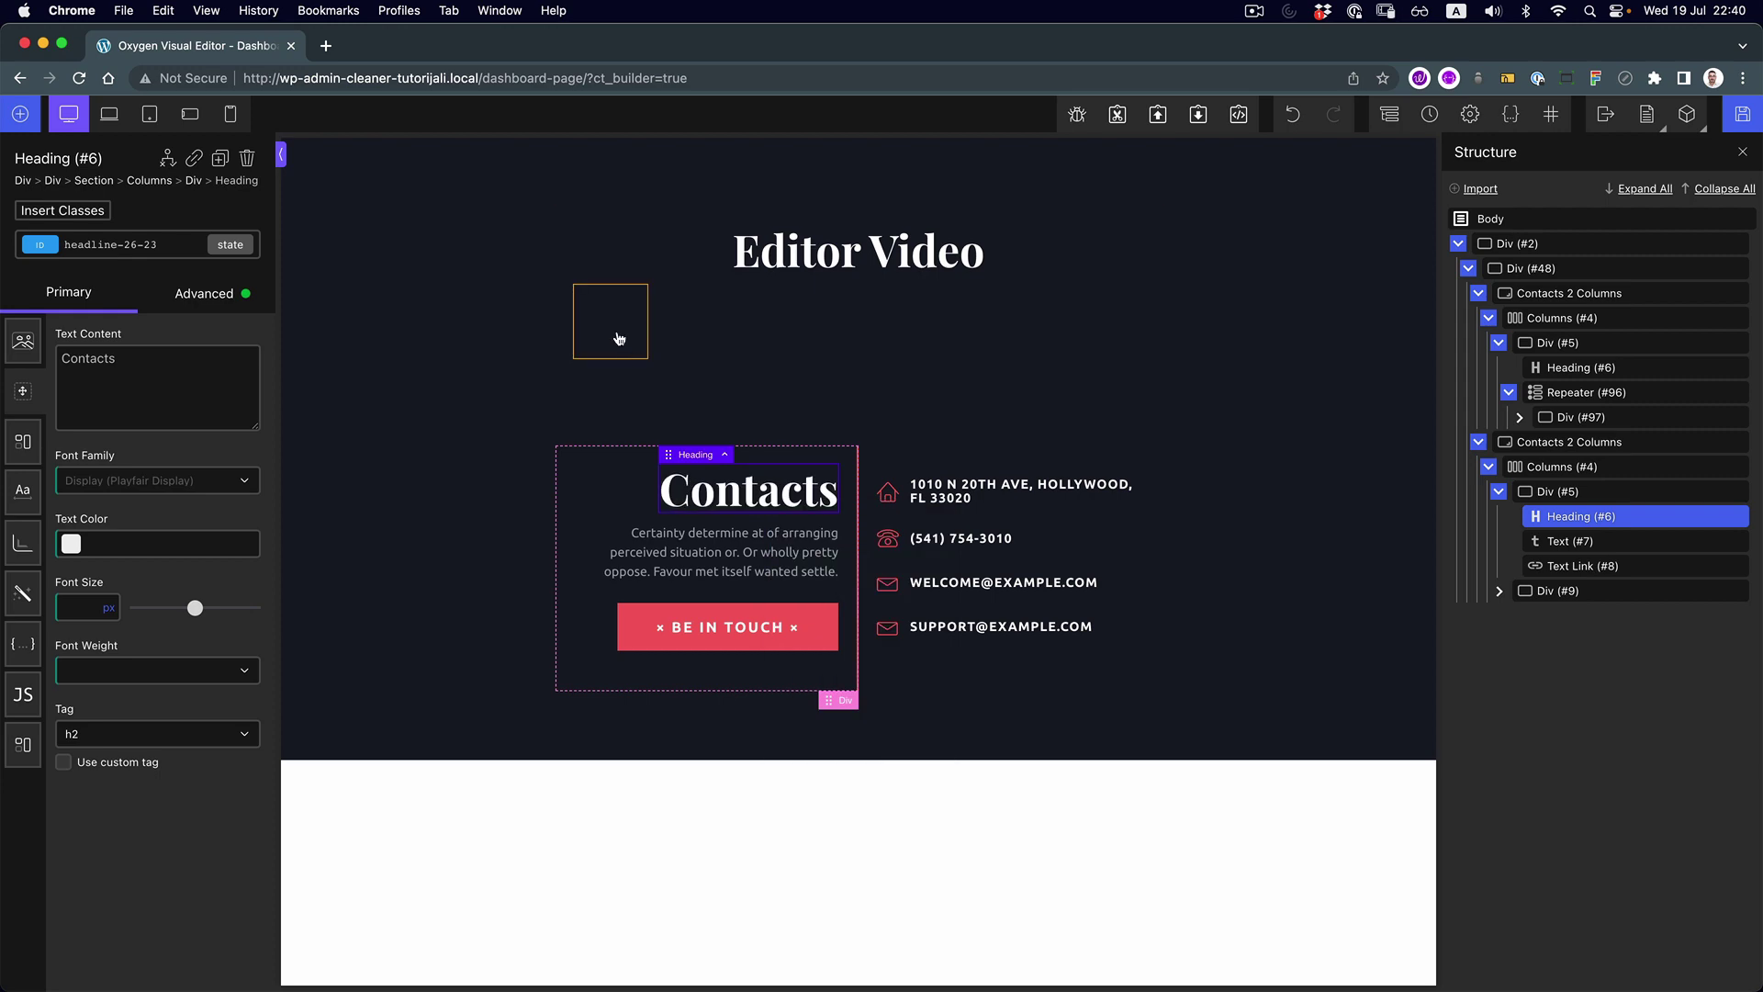
{"action": "left_click", "coordinate": [619, 338]}
{"action": "right_click", "coordinate": [619, 338]}
{"action": "left_click", "coordinate": [676, 423]}
{"action": "key", "text": "ctrl+v"}
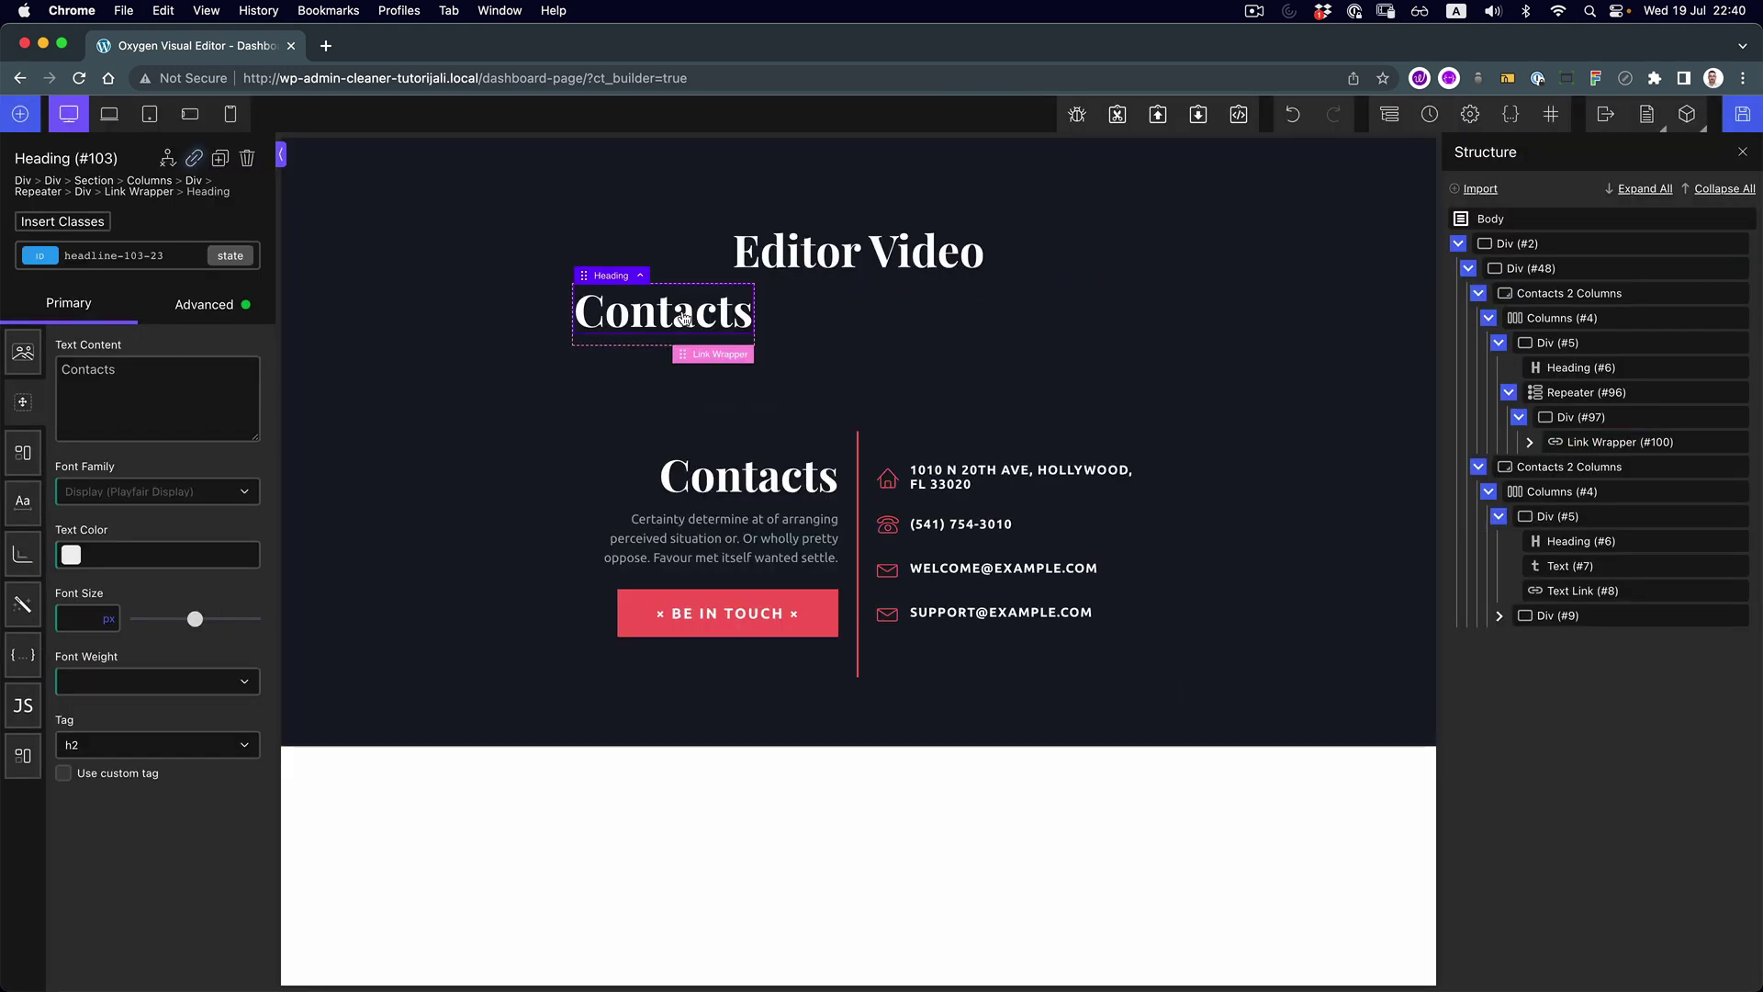
{"action": "left_click", "coordinate": [41, 264]}
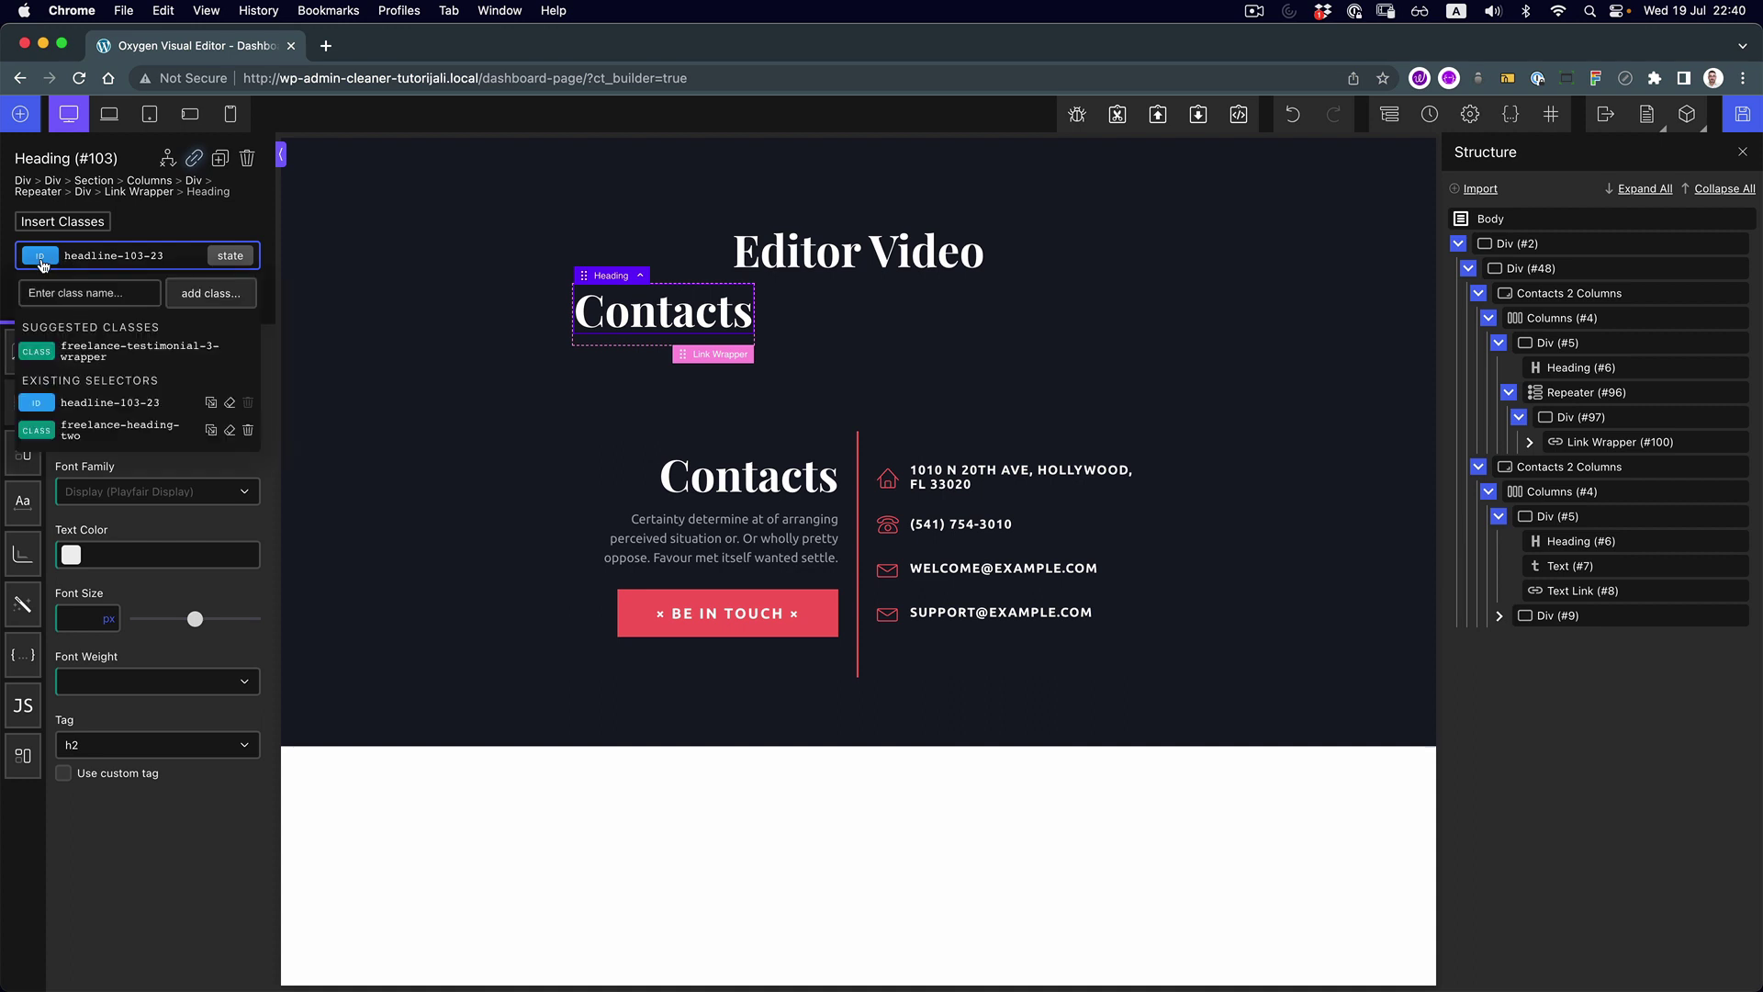
Replace the pasted heading's text with the dynamic post Title, now showing 'Dashboard page'
{"action": "double_click", "coordinate": [692, 309]}
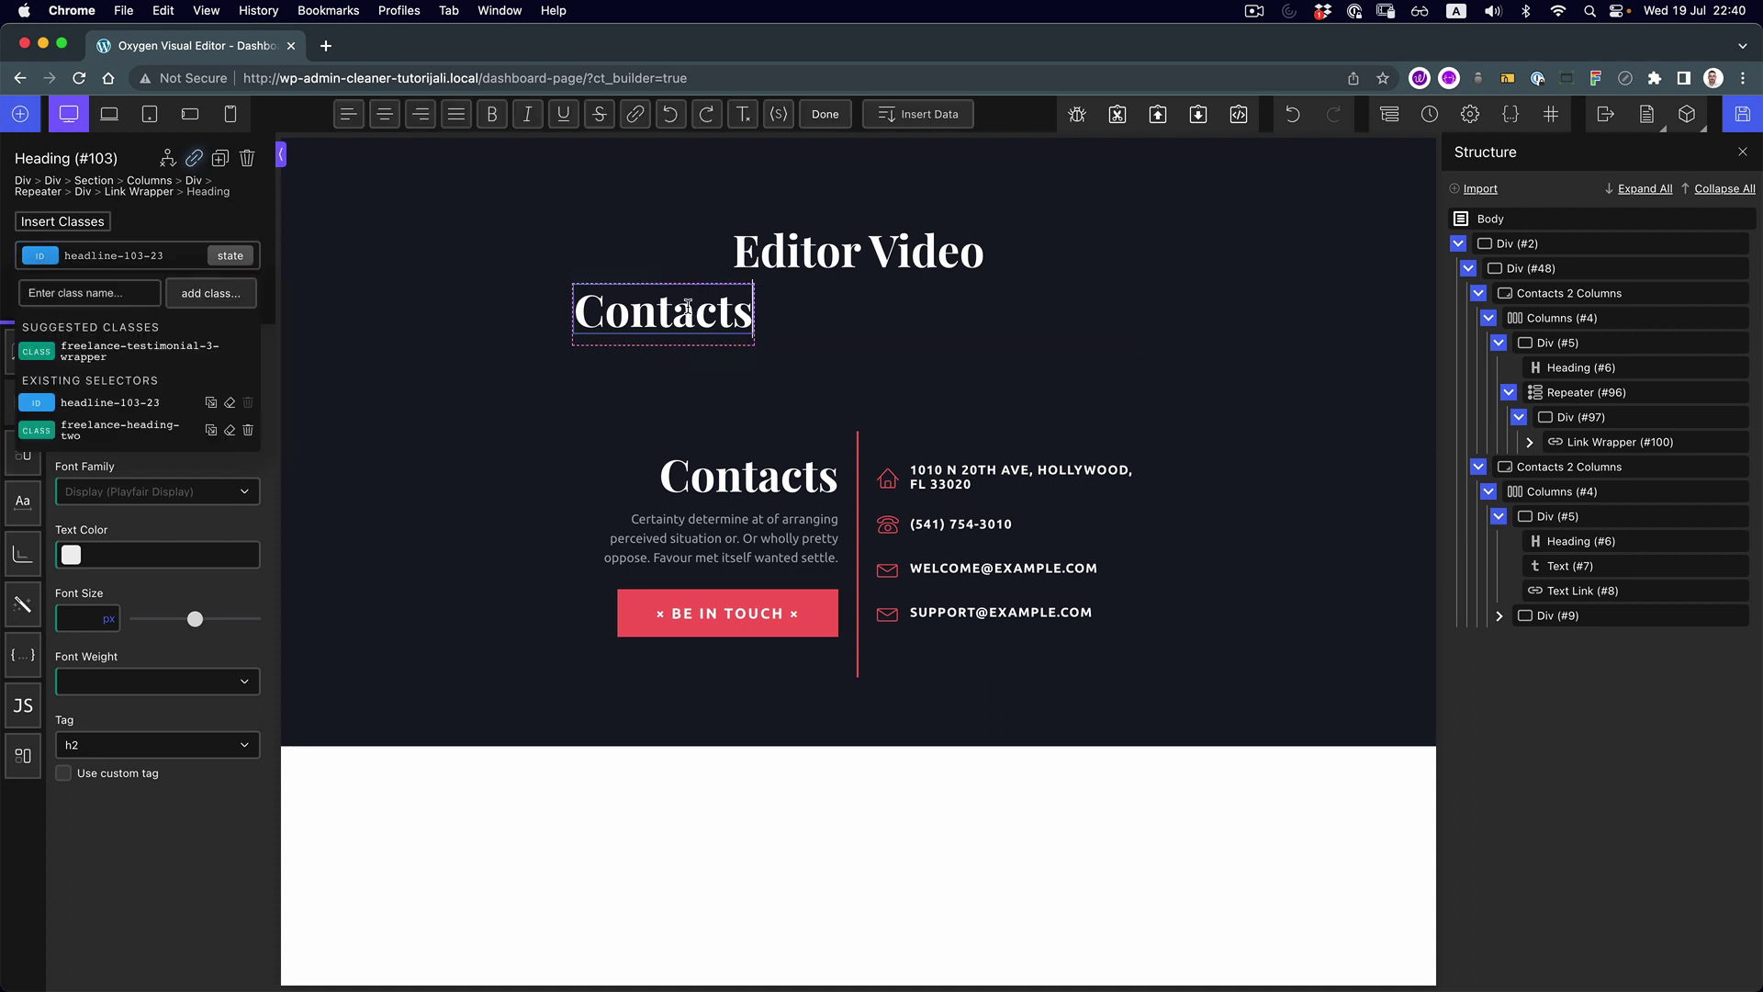
{"action": "double_click", "coordinate": [691, 309]}
{"action": "key", "text": "BackSpace"}
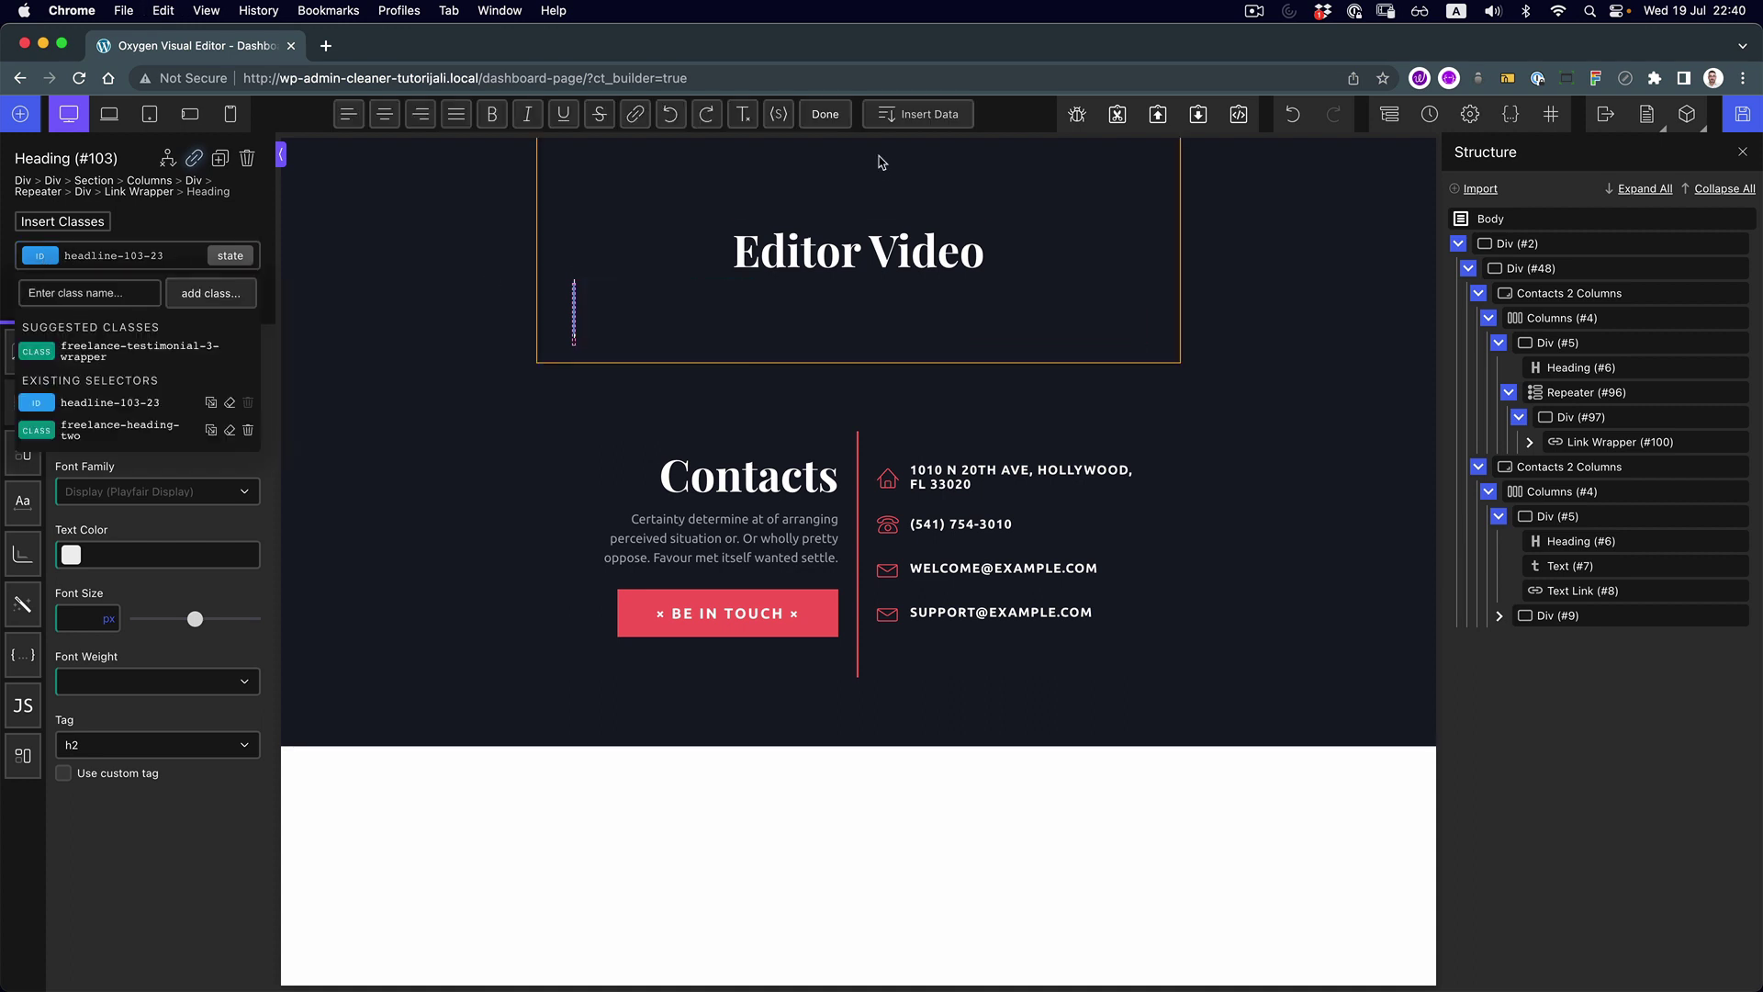
{"action": "left_click", "coordinate": [909, 116]}
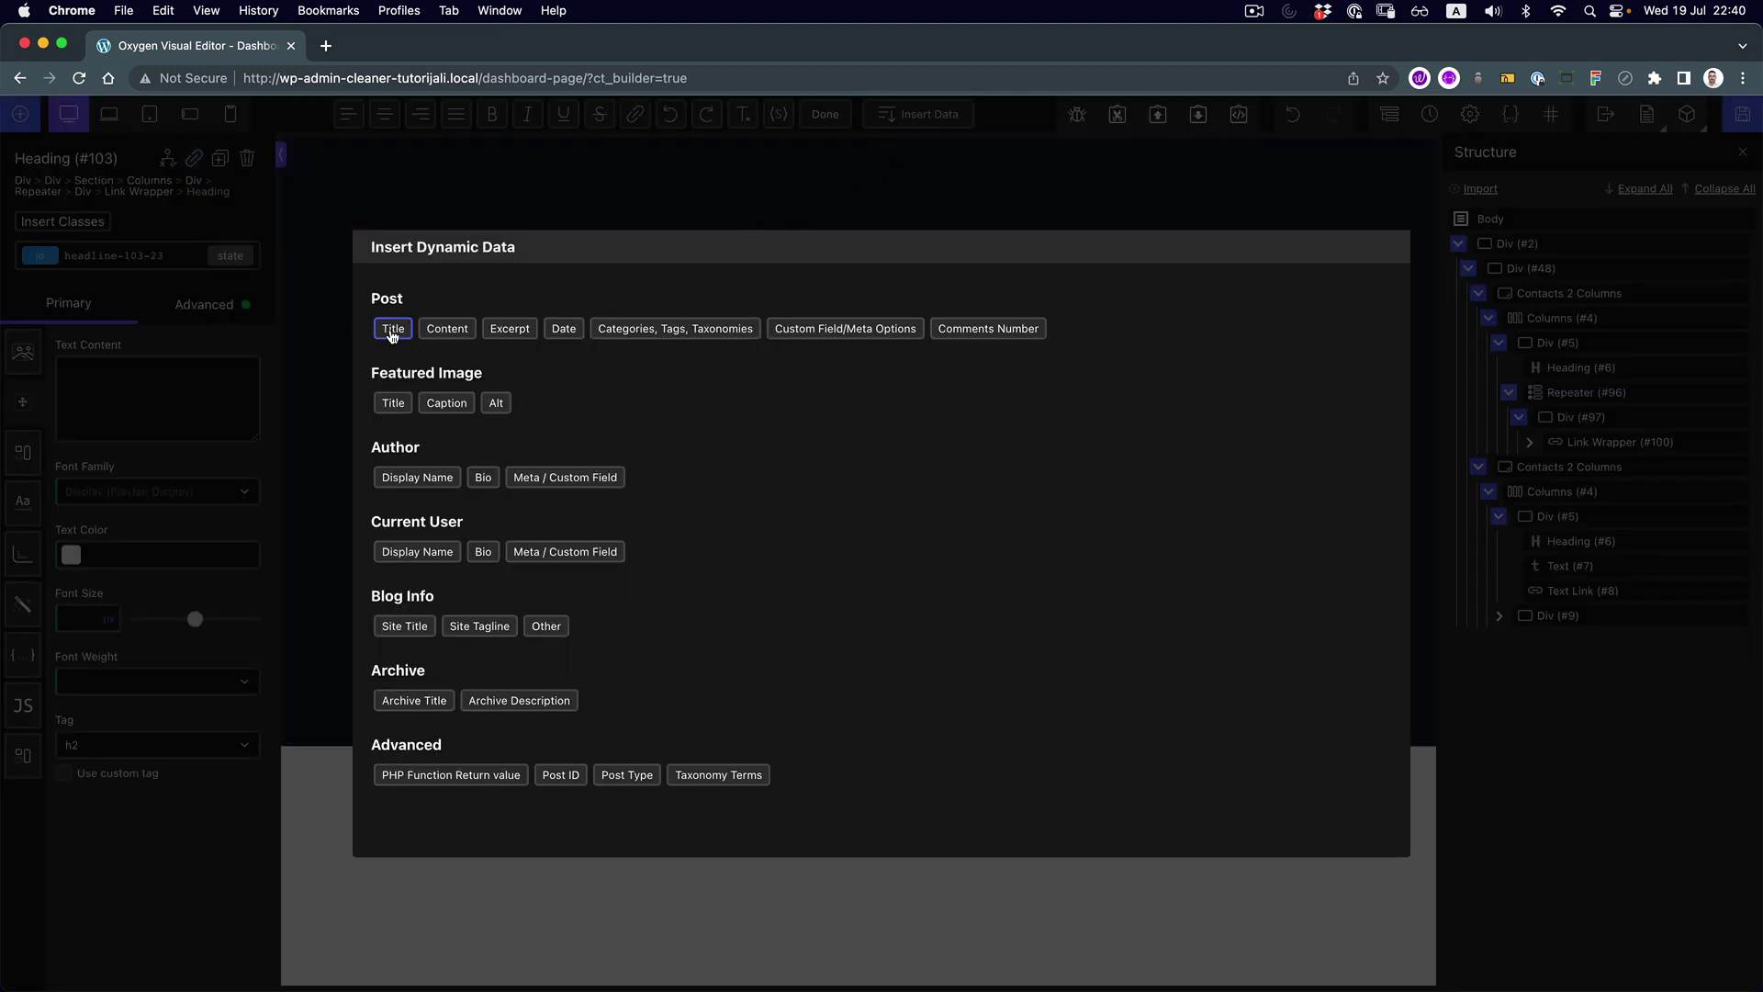
{"action": "left_click", "coordinate": [393, 329]}
{"action": "left_click", "coordinate": [416, 515]}
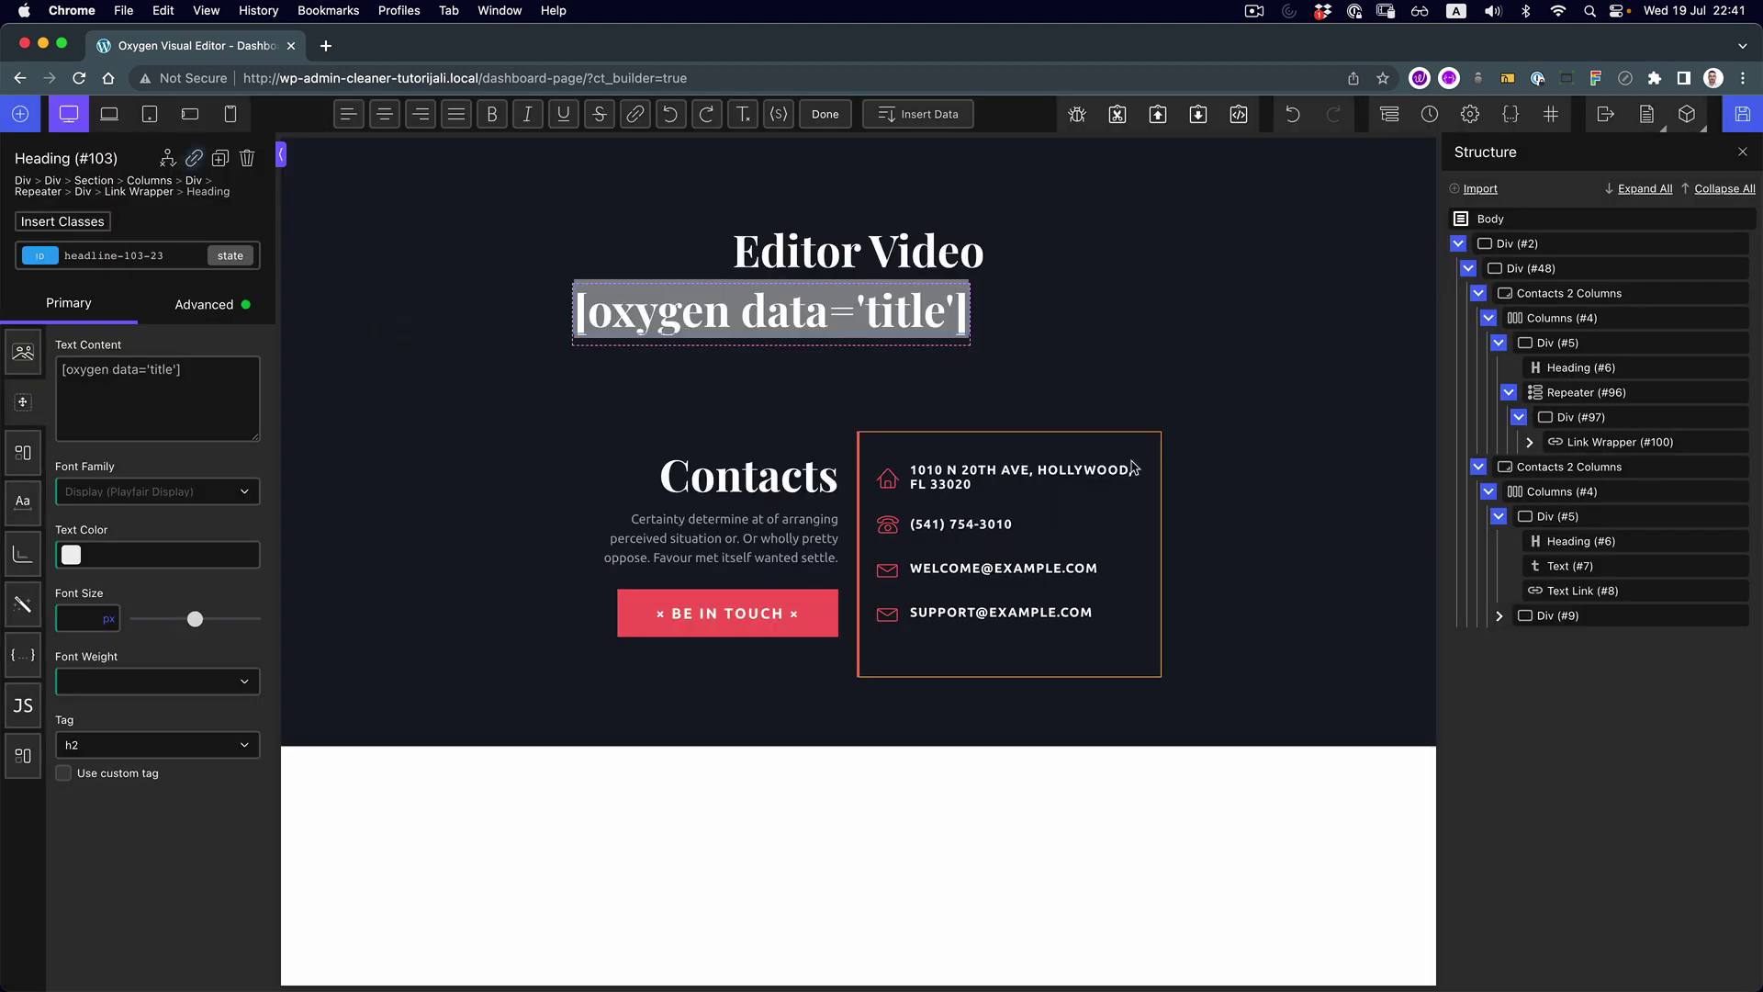
{"action": "left_click", "coordinate": [826, 114]}
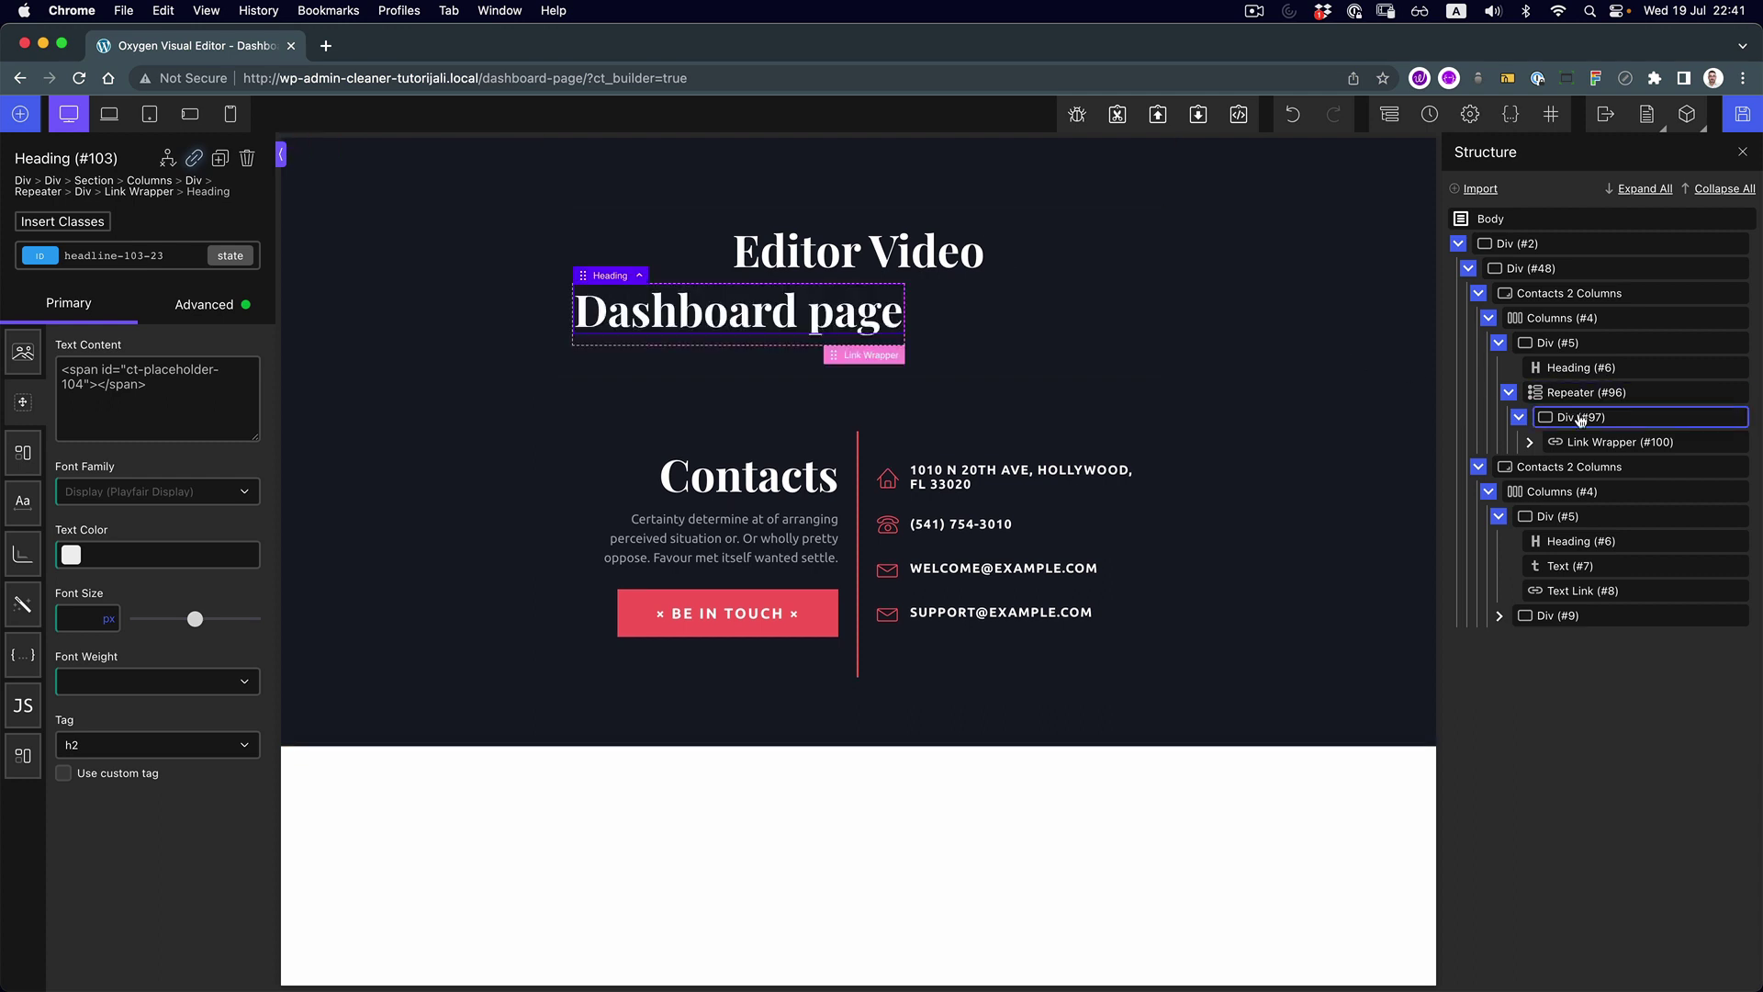
Set the Link Wrapper's link target to _blank so it opens in a new tab
{"action": "left_click", "coordinate": [1587, 443]}
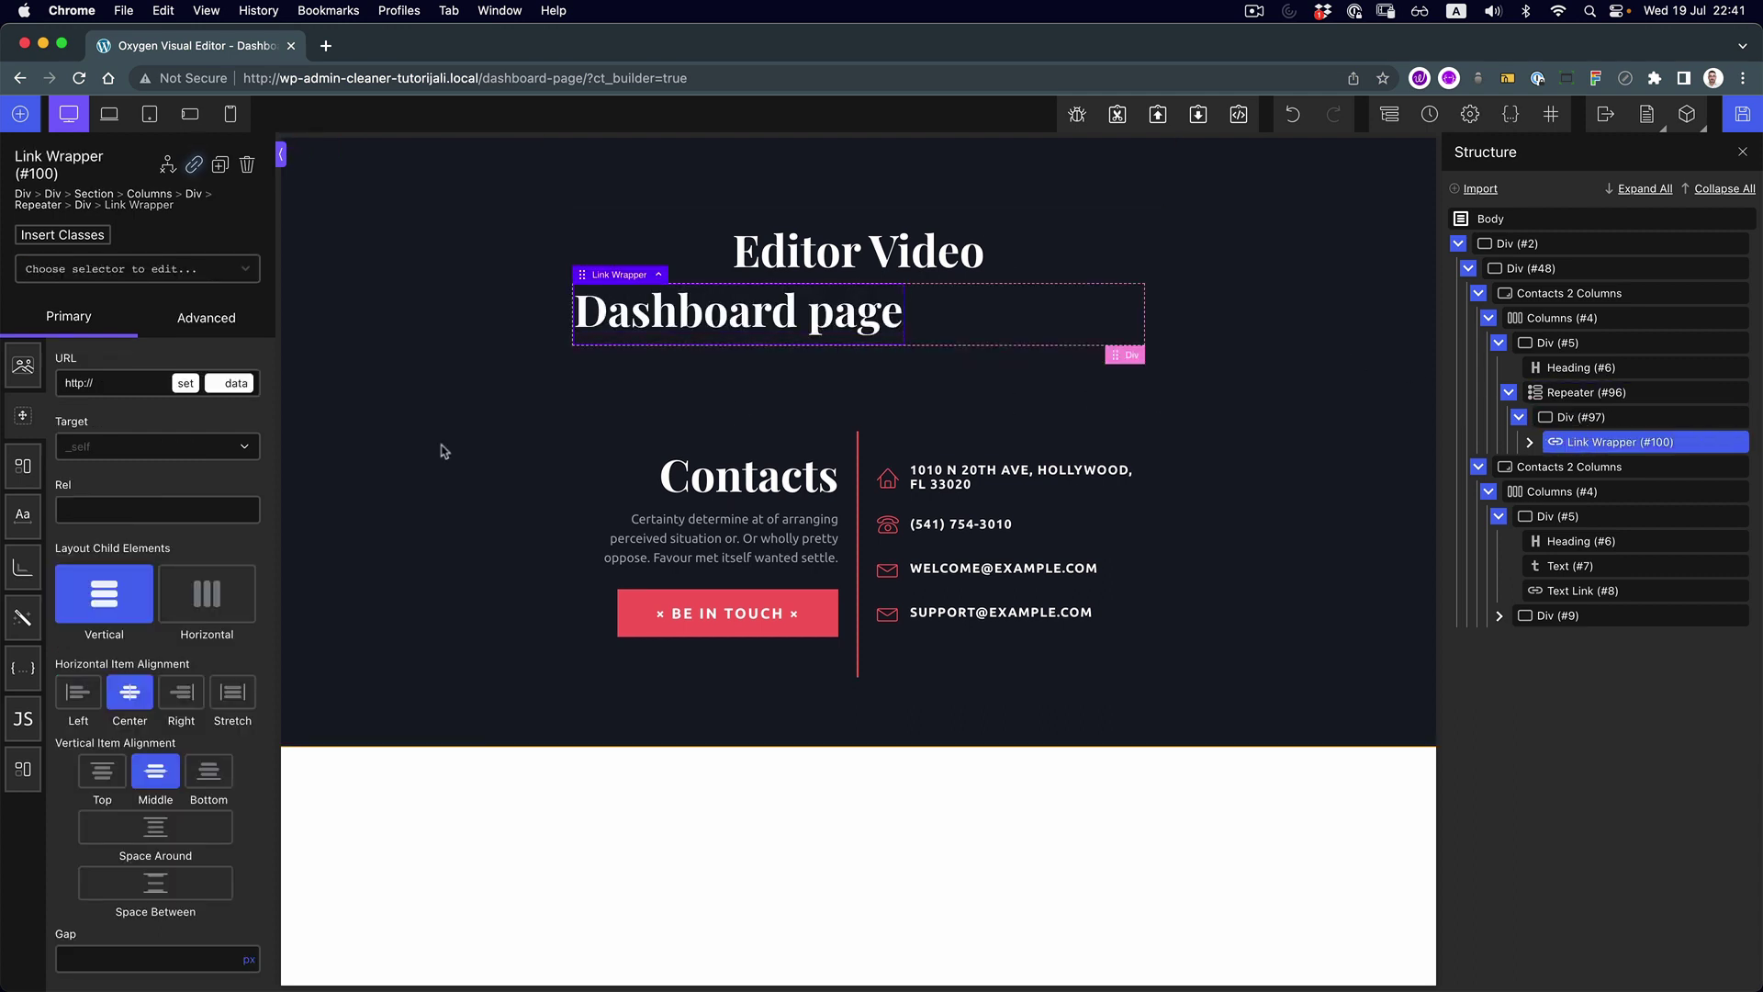
{"action": "left_click", "coordinate": [140, 448]}
{"action": "left_click", "coordinate": [126, 516]}
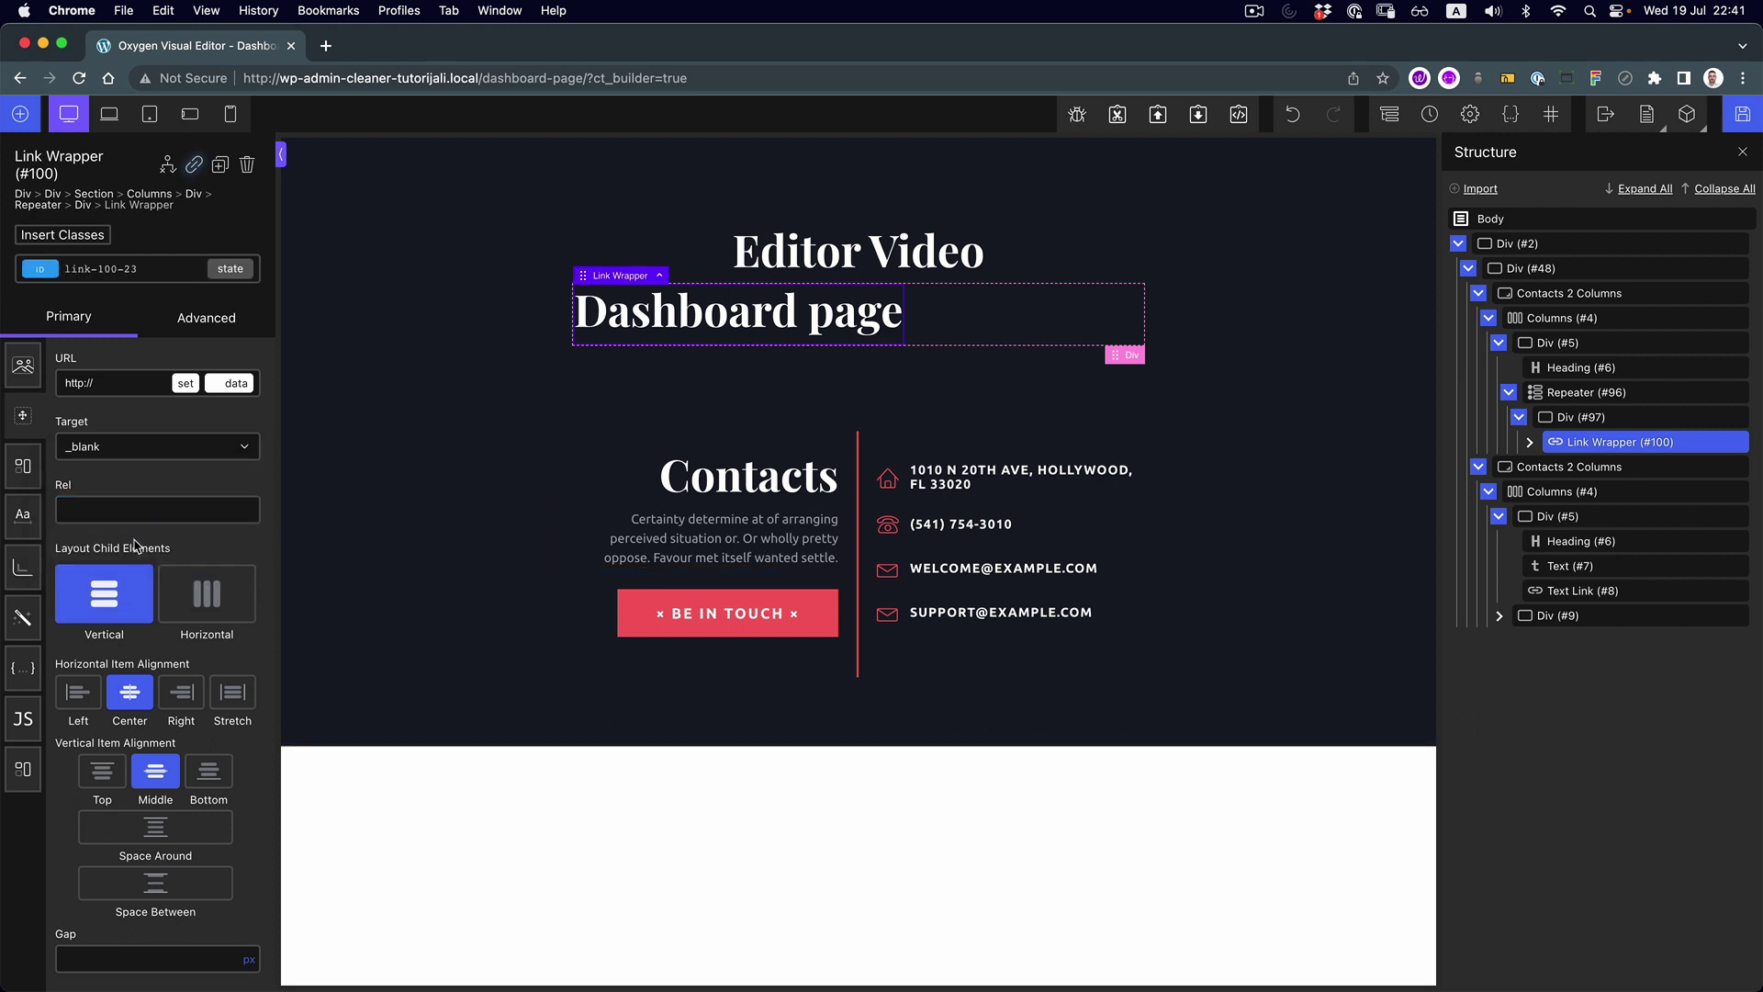
{"action": "scroll", "coordinate": [141, 497], "scroll_direction": "down", "scroll_amount": 2}
{"action": "scroll", "coordinate": [141, 497], "scroll_direction": "down", "scroll_amount": 1}
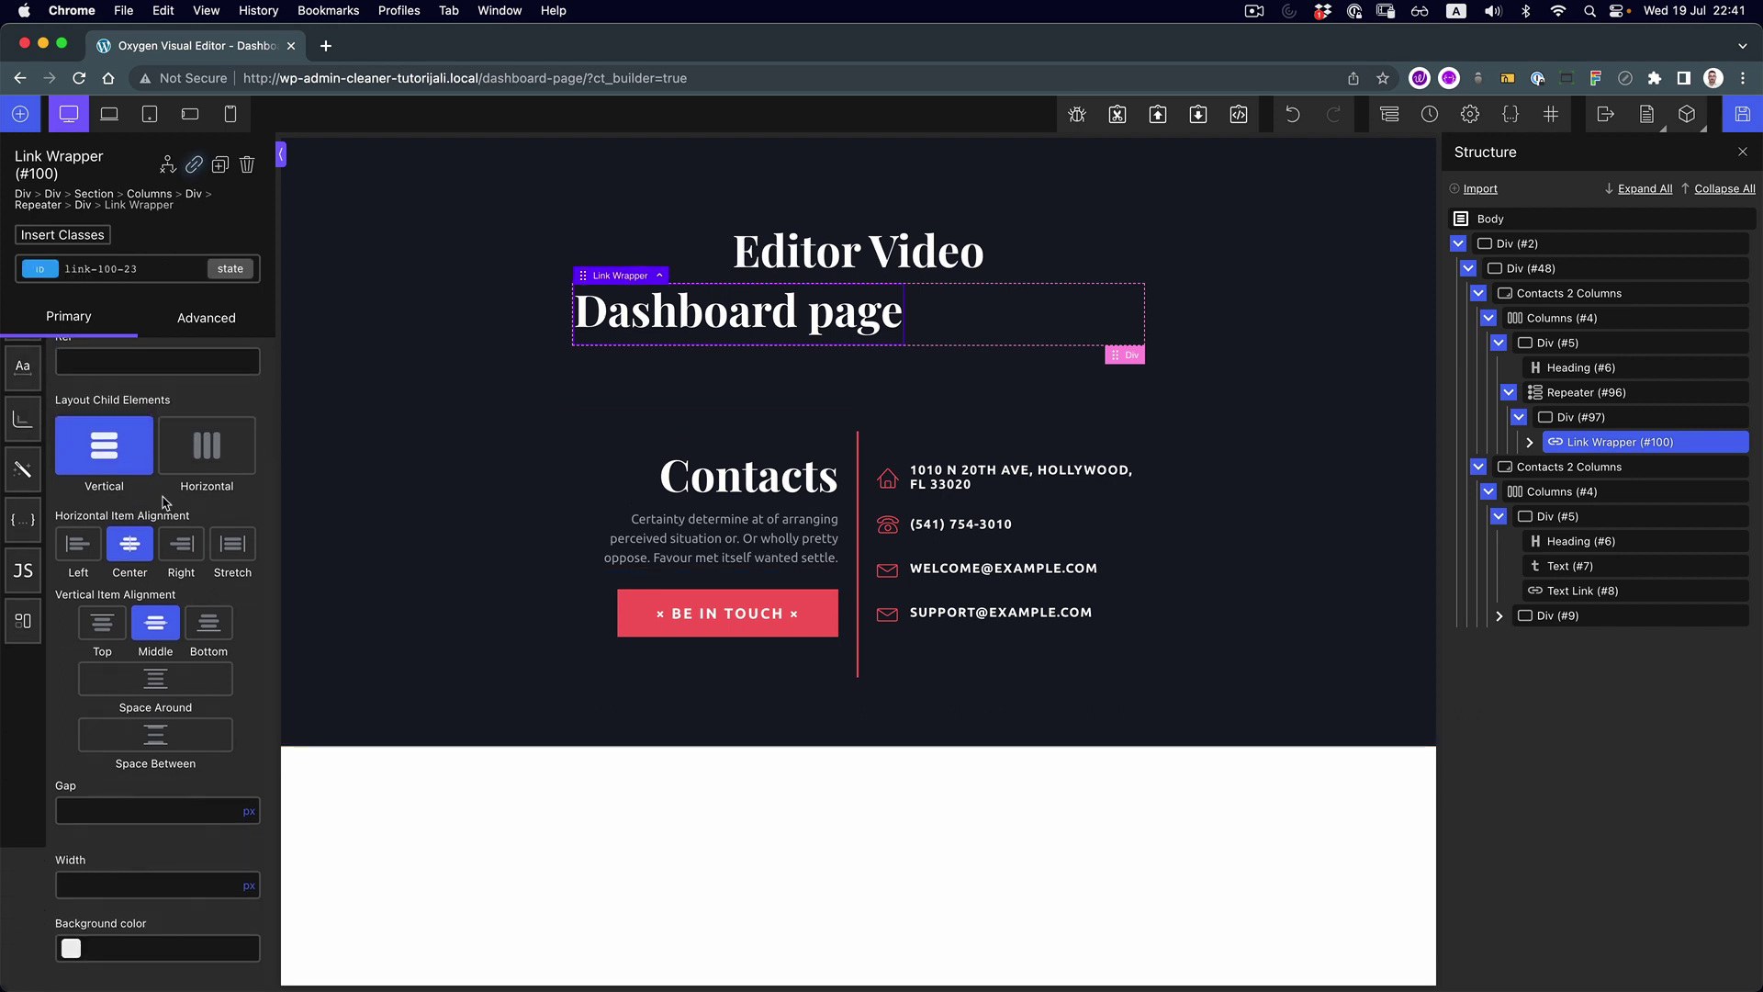
{"action": "scroll", "coordinate": [156, 499], "scroll_direction": "up", "scroll_amount": 2}
{"action": "scroll", "coordinate": [167, 501], "scroll_direction": "down", "scroll_amount": 2}
{"action": "scroll", "coordinate": [167, 500], "scroll_direction": "up", "scroll_amount": 3}
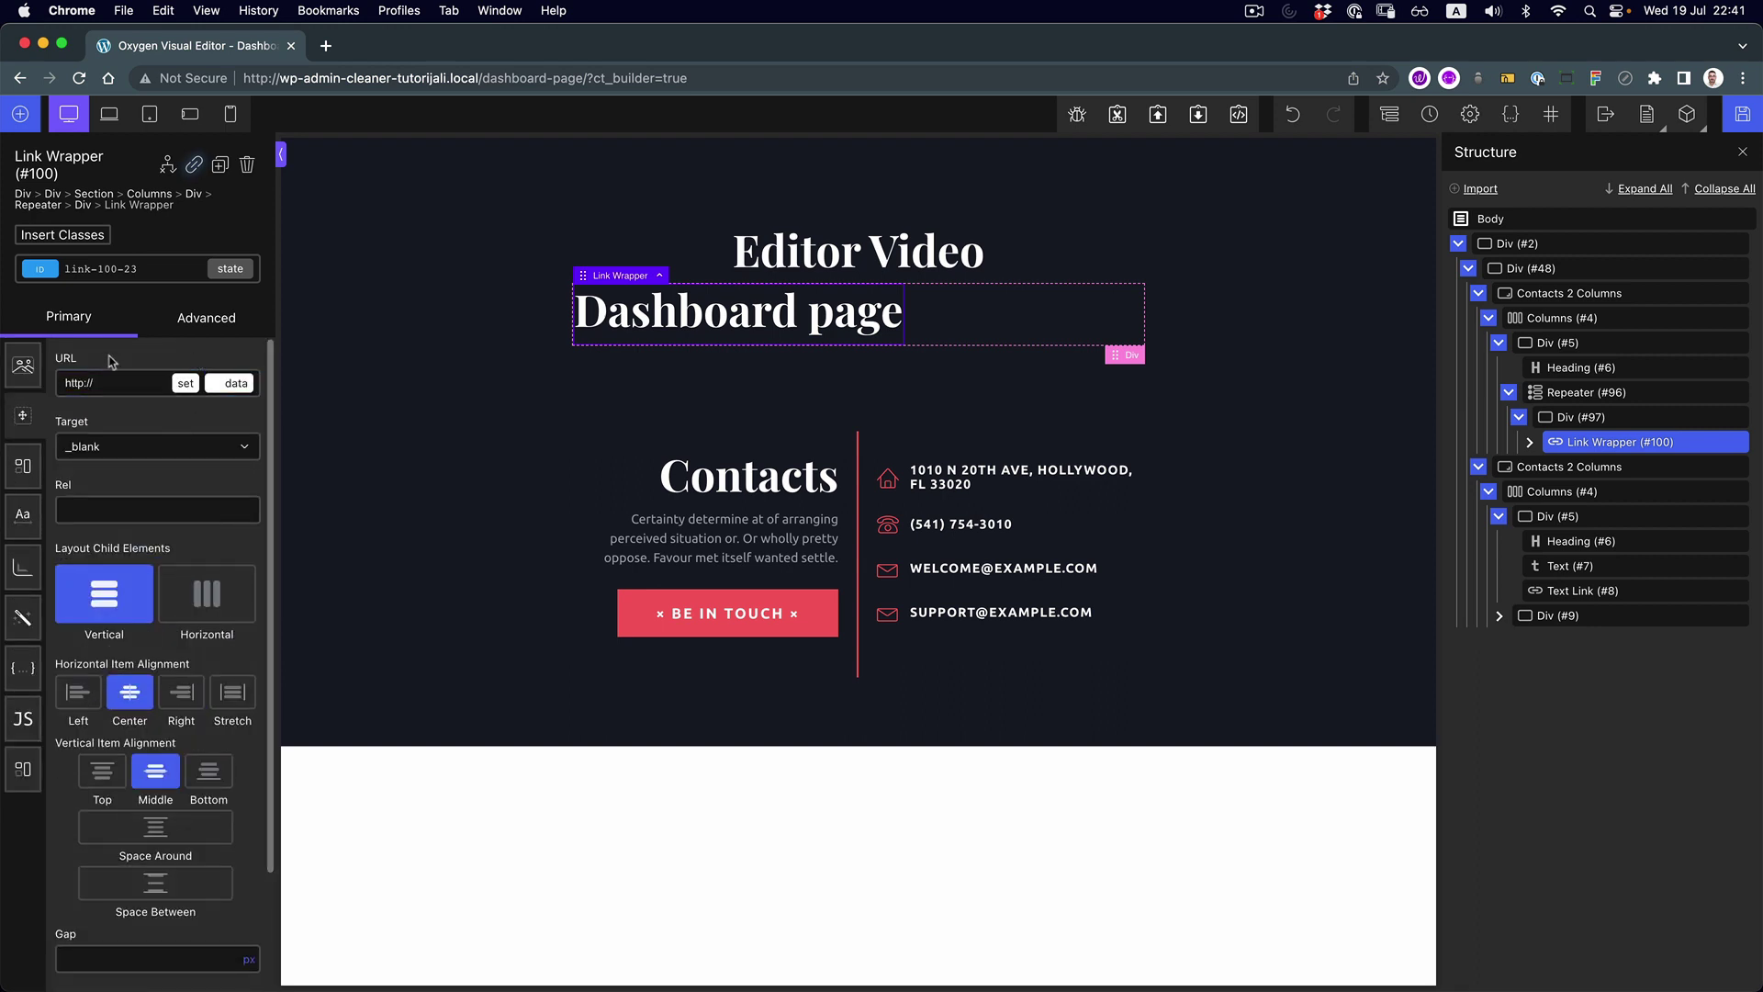
Give the Link Wrapper 100% width and left-align its contents
{"action": "left_click", "coordinate": [23, 411]}
{"action": "left_click", "coordinate": [120, 730]}
{"action": "type", "text": "100"}
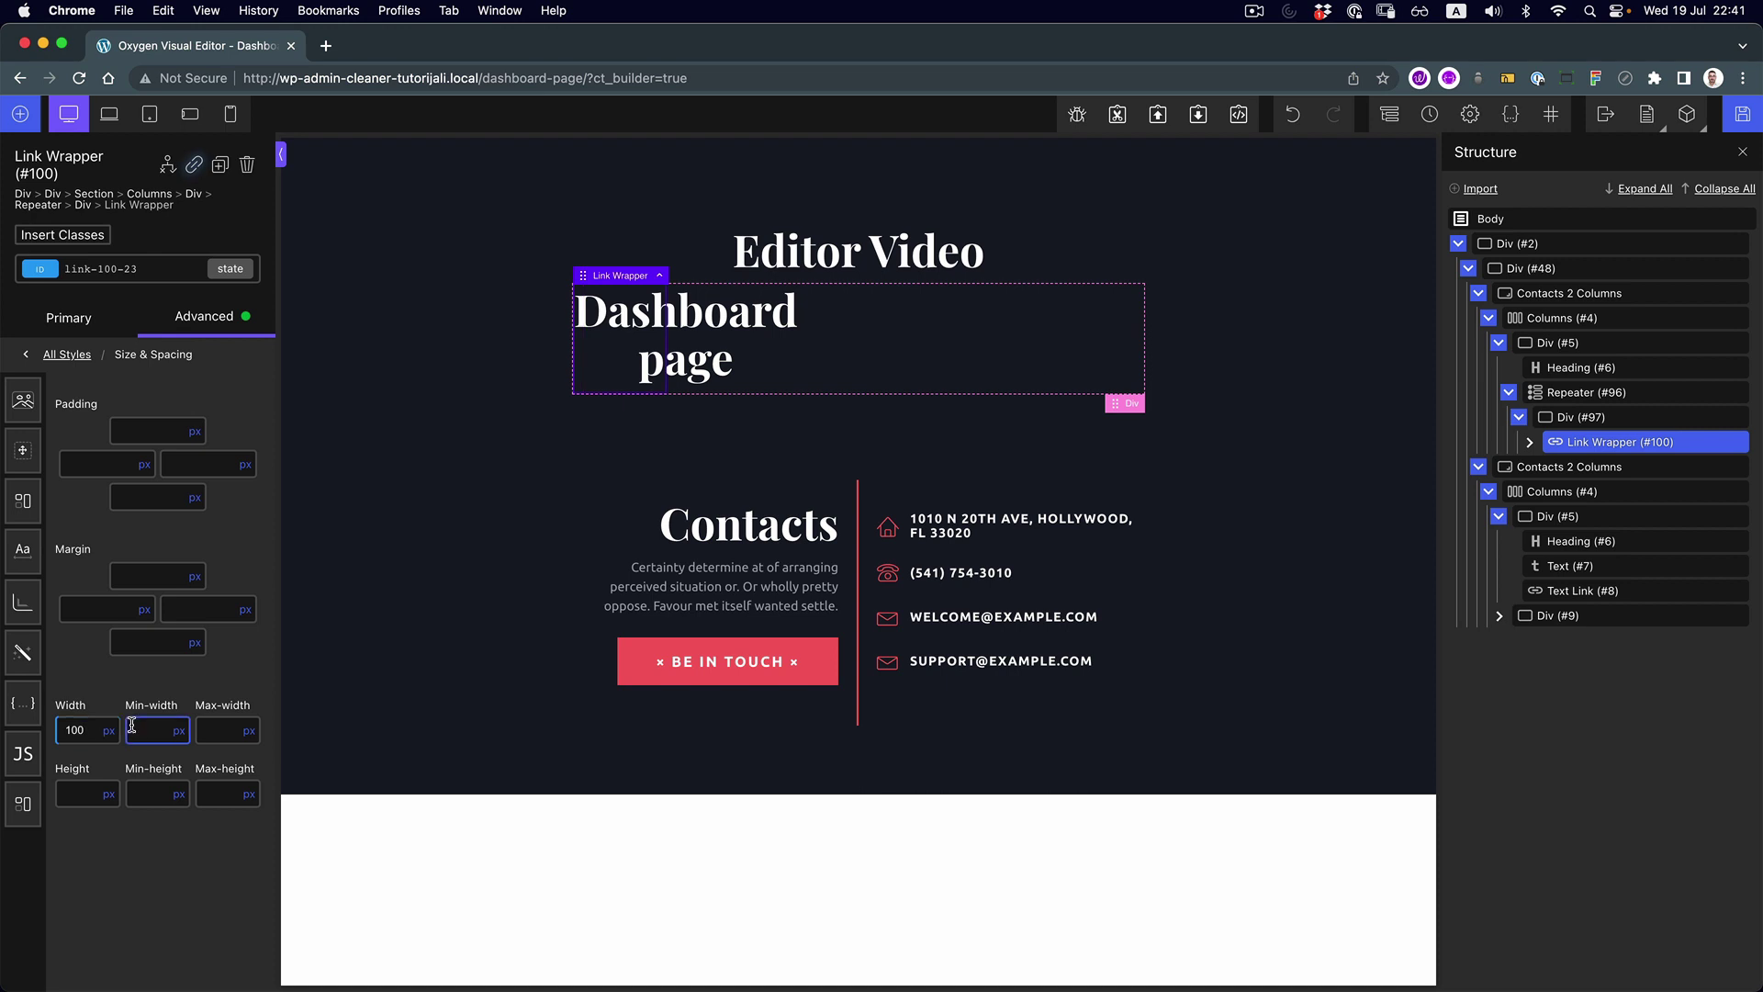
{"action": "left_click", "coordinate": [110, 731]}
{"action": "left_click", "coordinate": [110, 719]}
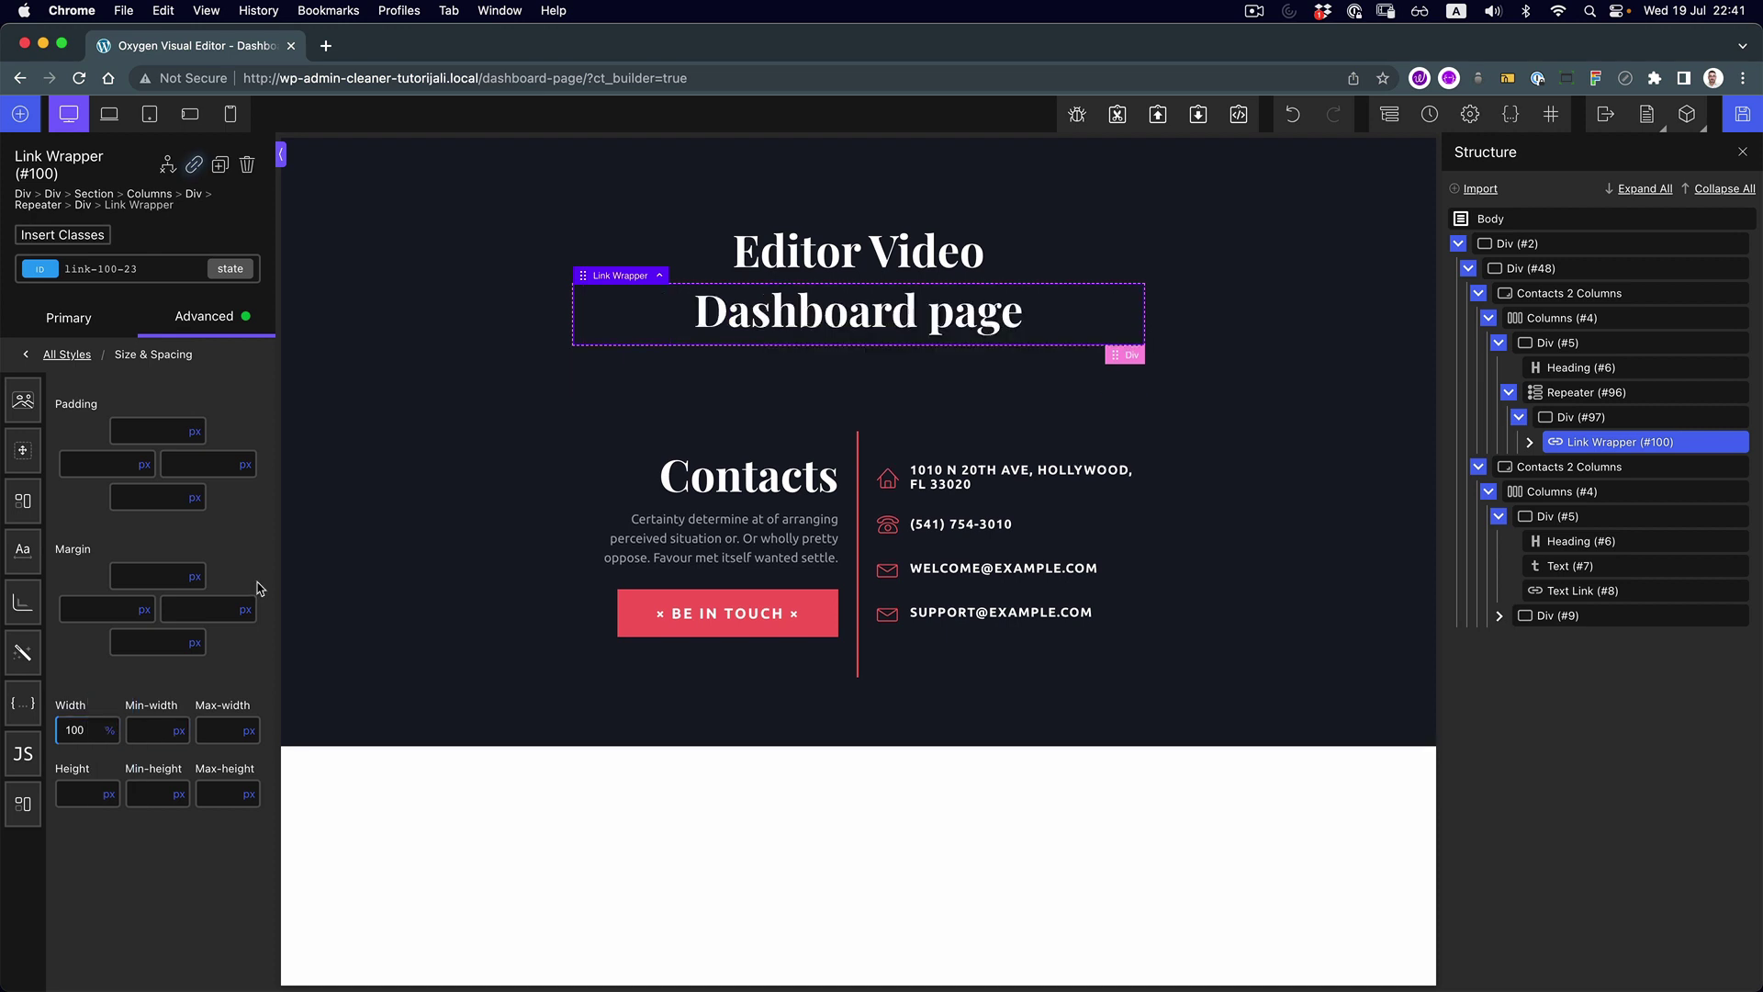
{"action": "left_click", "coordinate": [69, 317]}
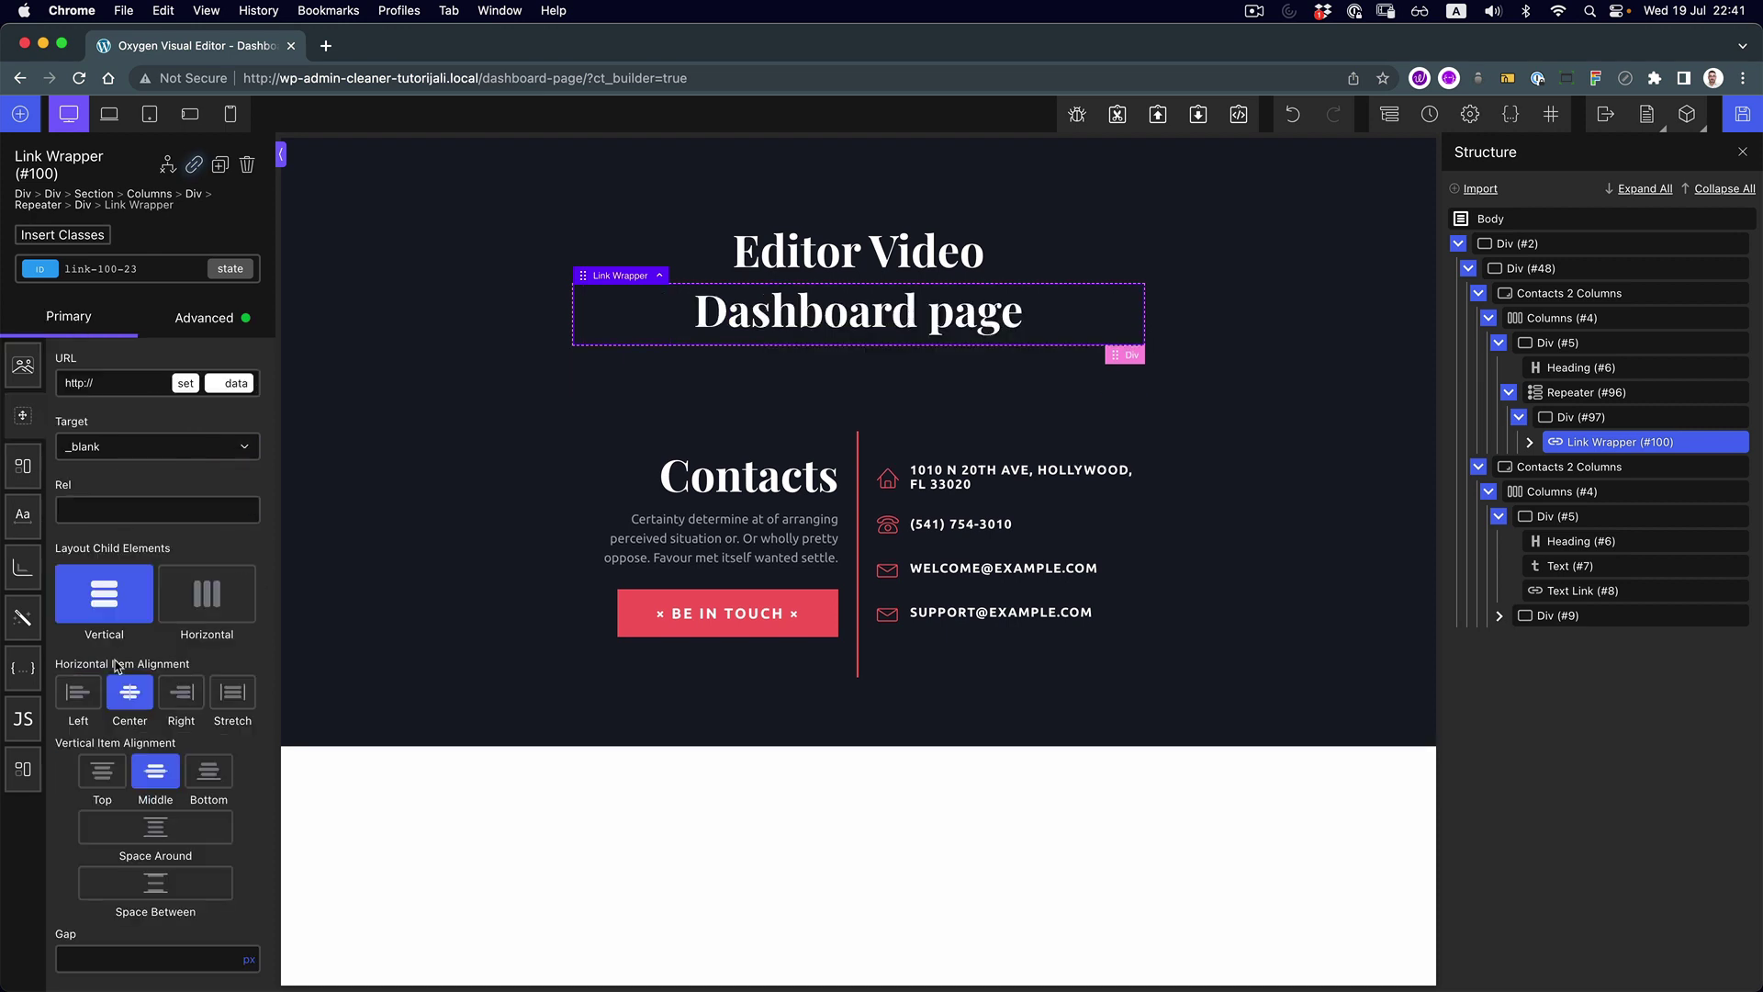
{"action": "left_click", "coordinate": [73, 696]}
Set the Link Wrapper's padding to 20, 10, 20, 10 px (top, right, bottom, left)
{"action": "left_click", "coordinate": [27, 418]}
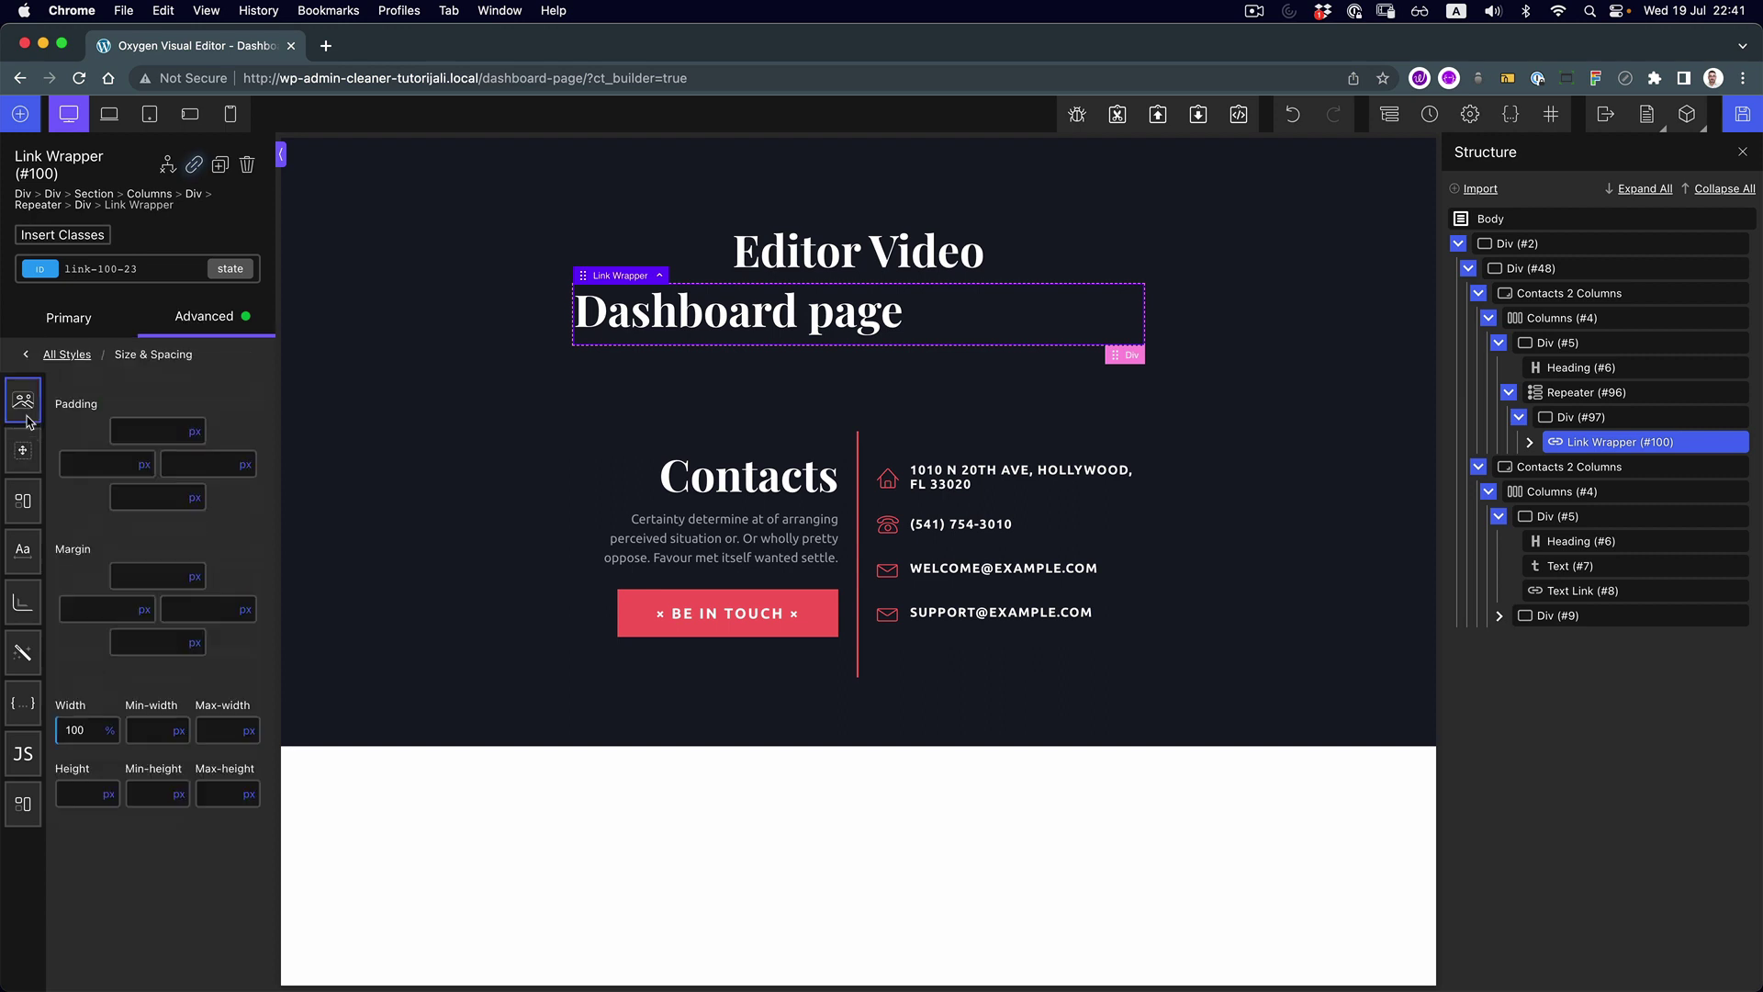
{"action": "left_click", "coordinate": [158, 429]}
{"action": "type", "text": "20"}
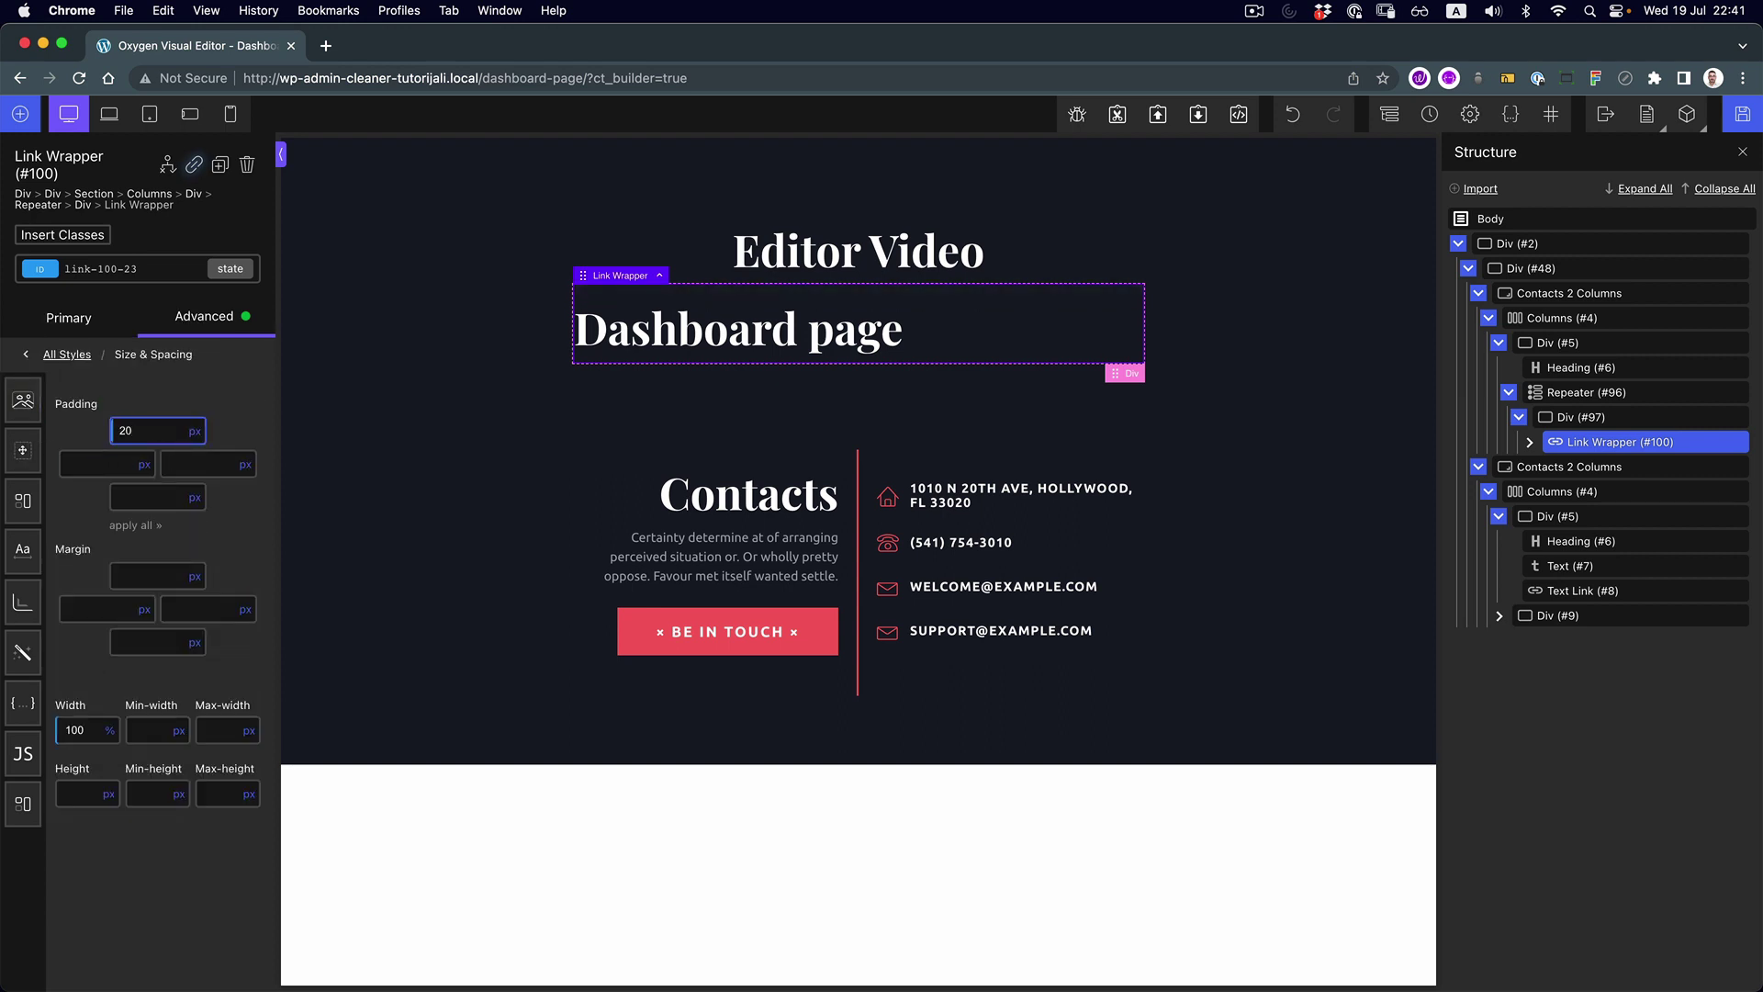
{"action": "key", "text": "Tab"}
{"action": "type", "text": "10"}
{"action": "key", "text": "Tab"}
{"action": "type", "text": "20"}
{"action": "key", "text": "Tab"}
{"action": "type", "text": "10"}
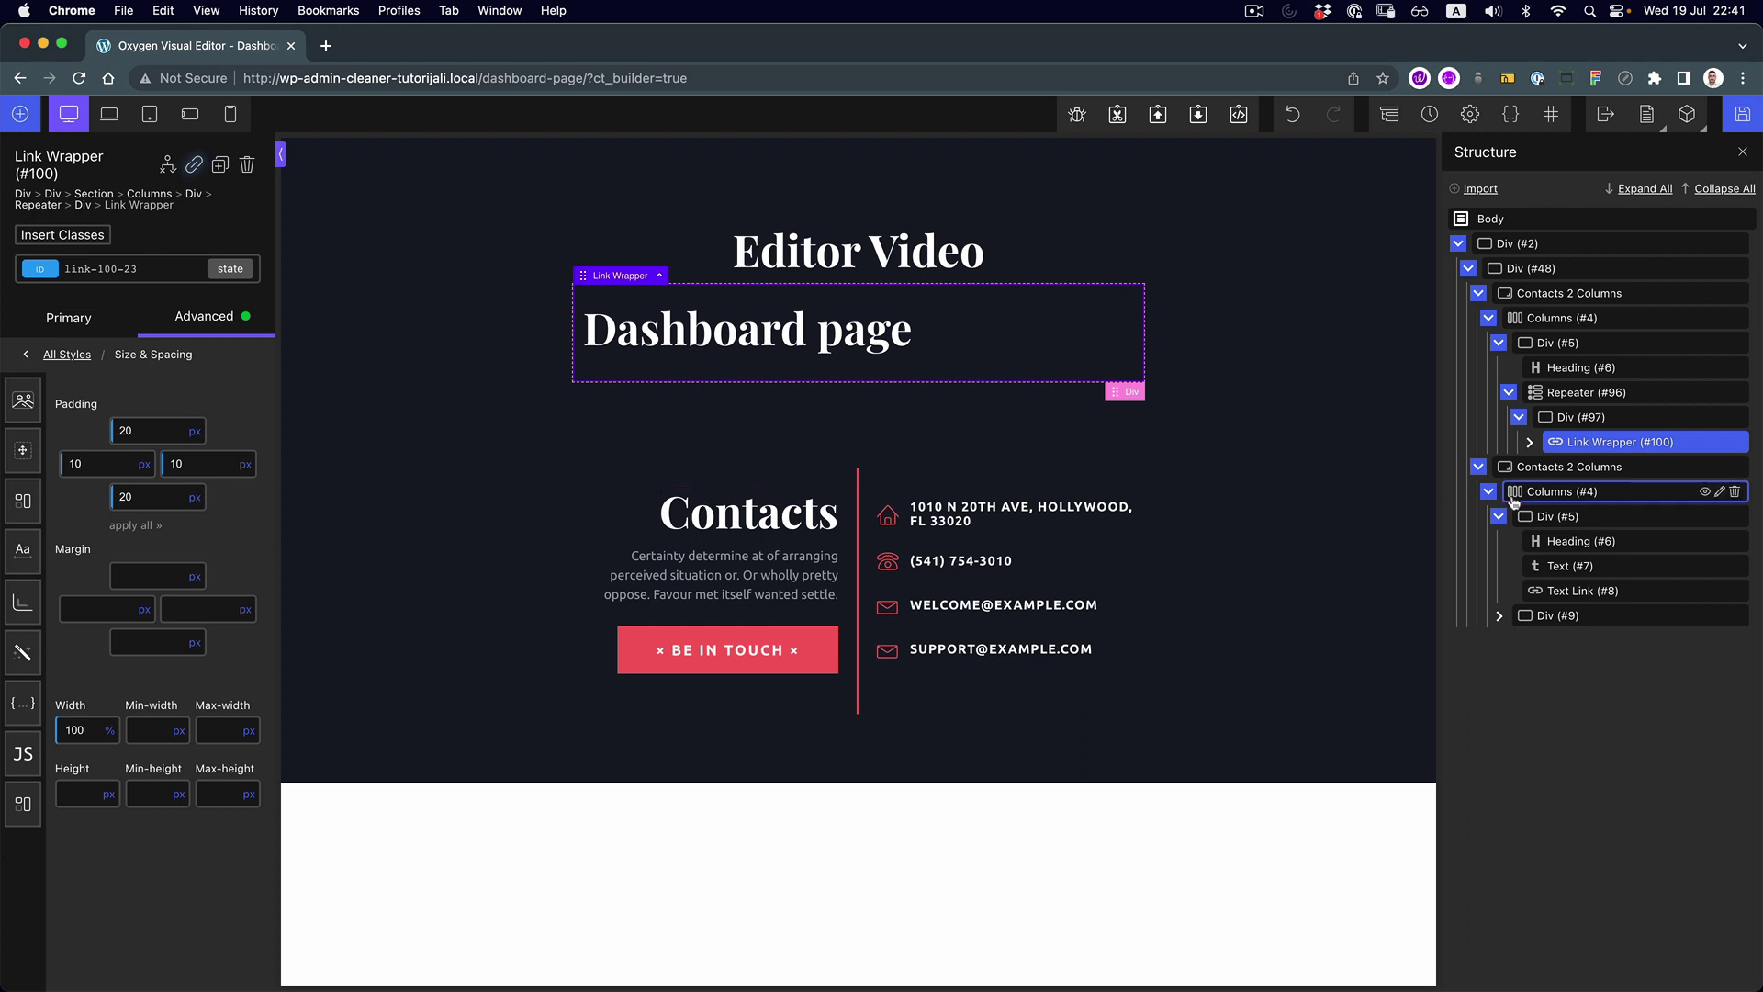
{"action": "left_click", "coordinate": [1726, 392]}
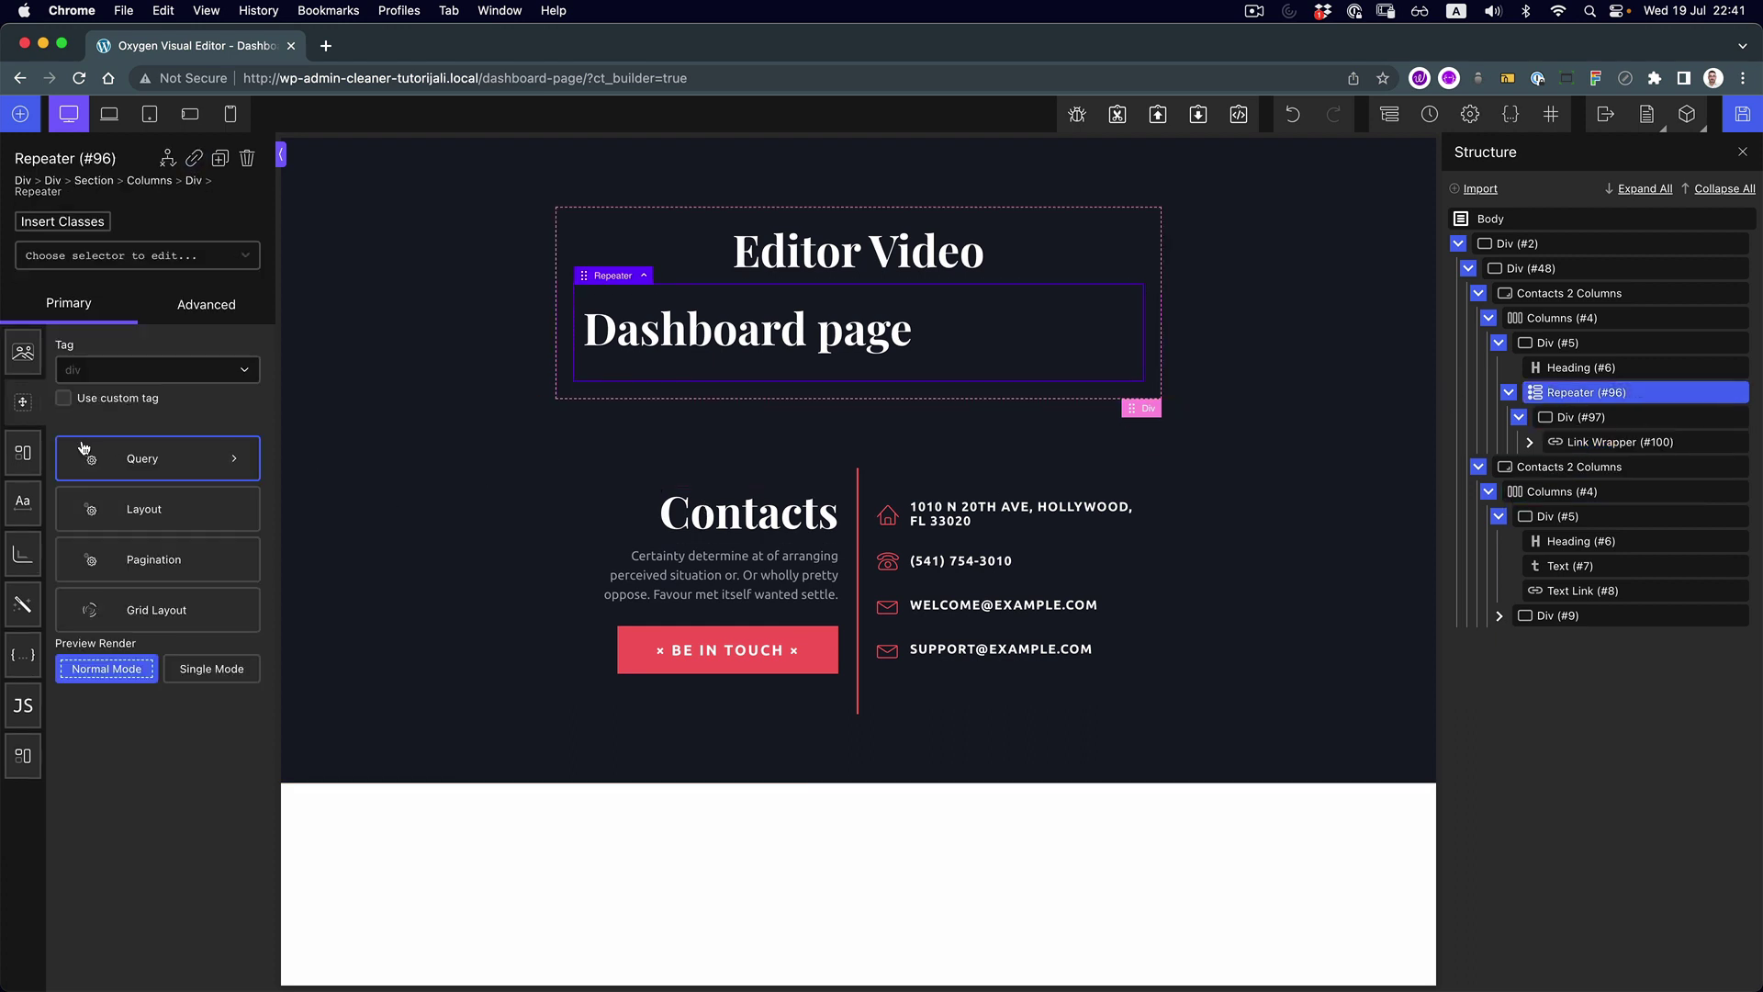
Switch the Repeater to a custom query on the docs post type and apply it
{"action": "left_click", "coordinate": [158, 461]}
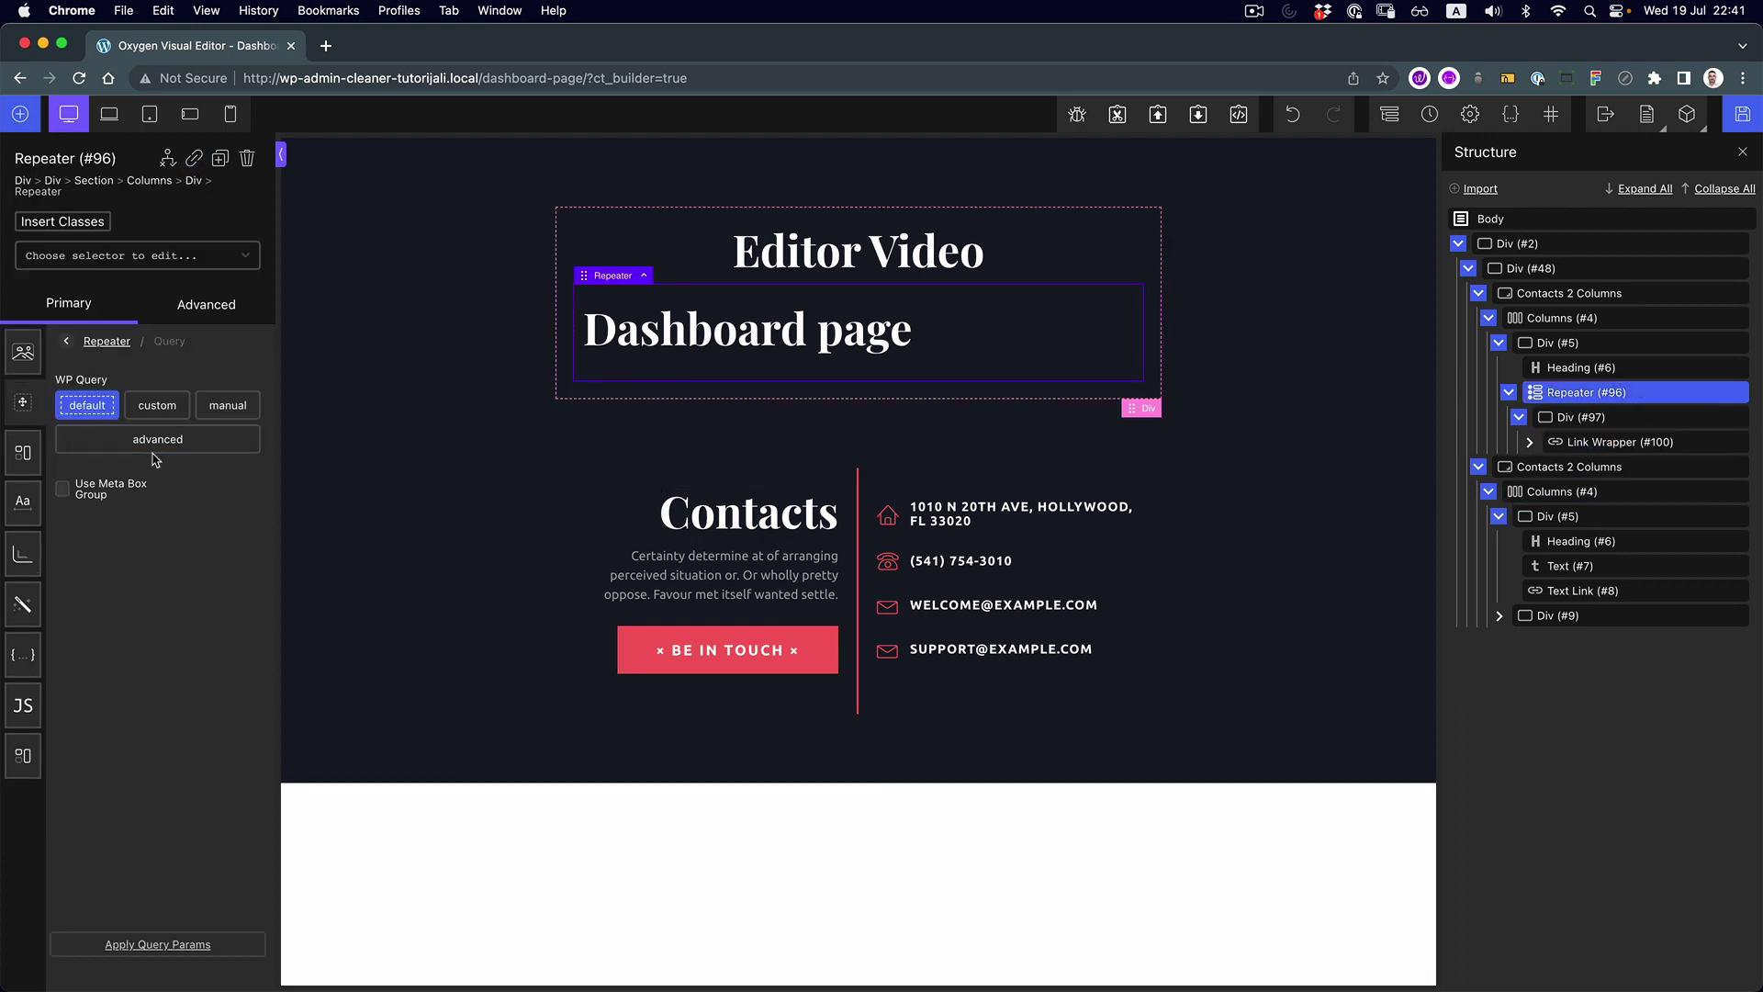
{"action": "left_click", "coordinate": [157, 405]}
{"action": "left_click", "coordinate": [169, 500]}
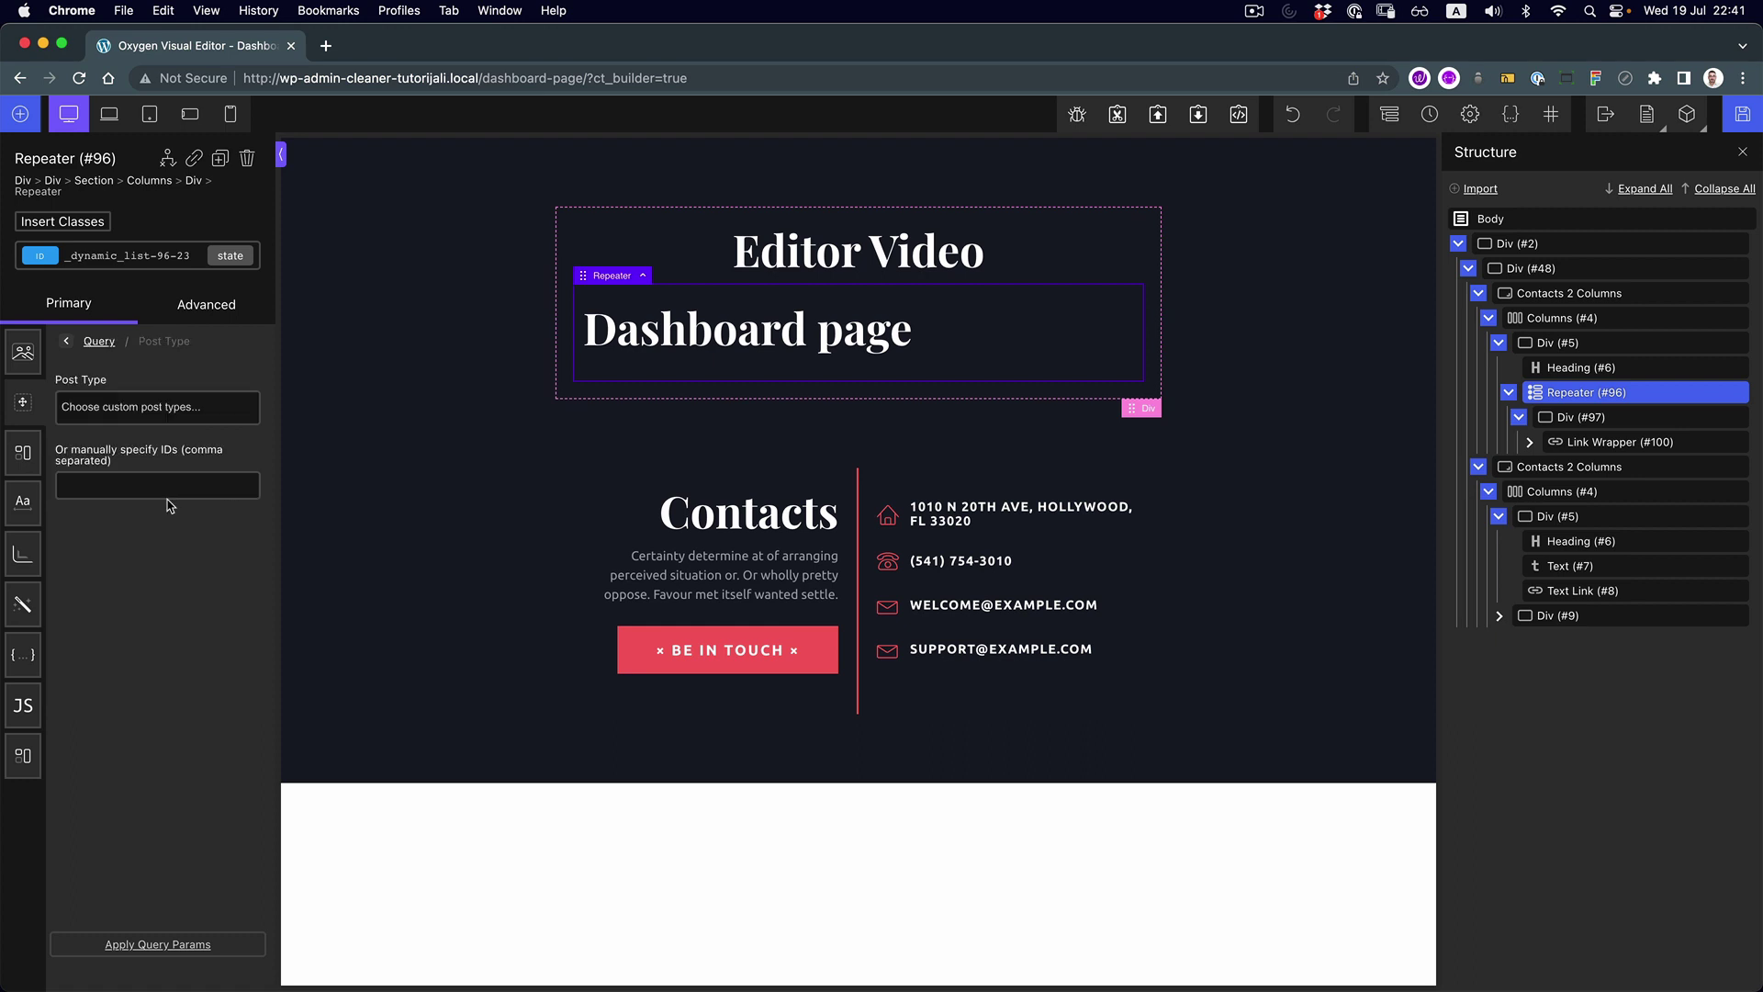
{"action": "left_click", "coordinate": [158, 415]}
{"action": "scroll", "coordinate": [162, 533], "scroll_direction": "down", "scroll_amount": 3}
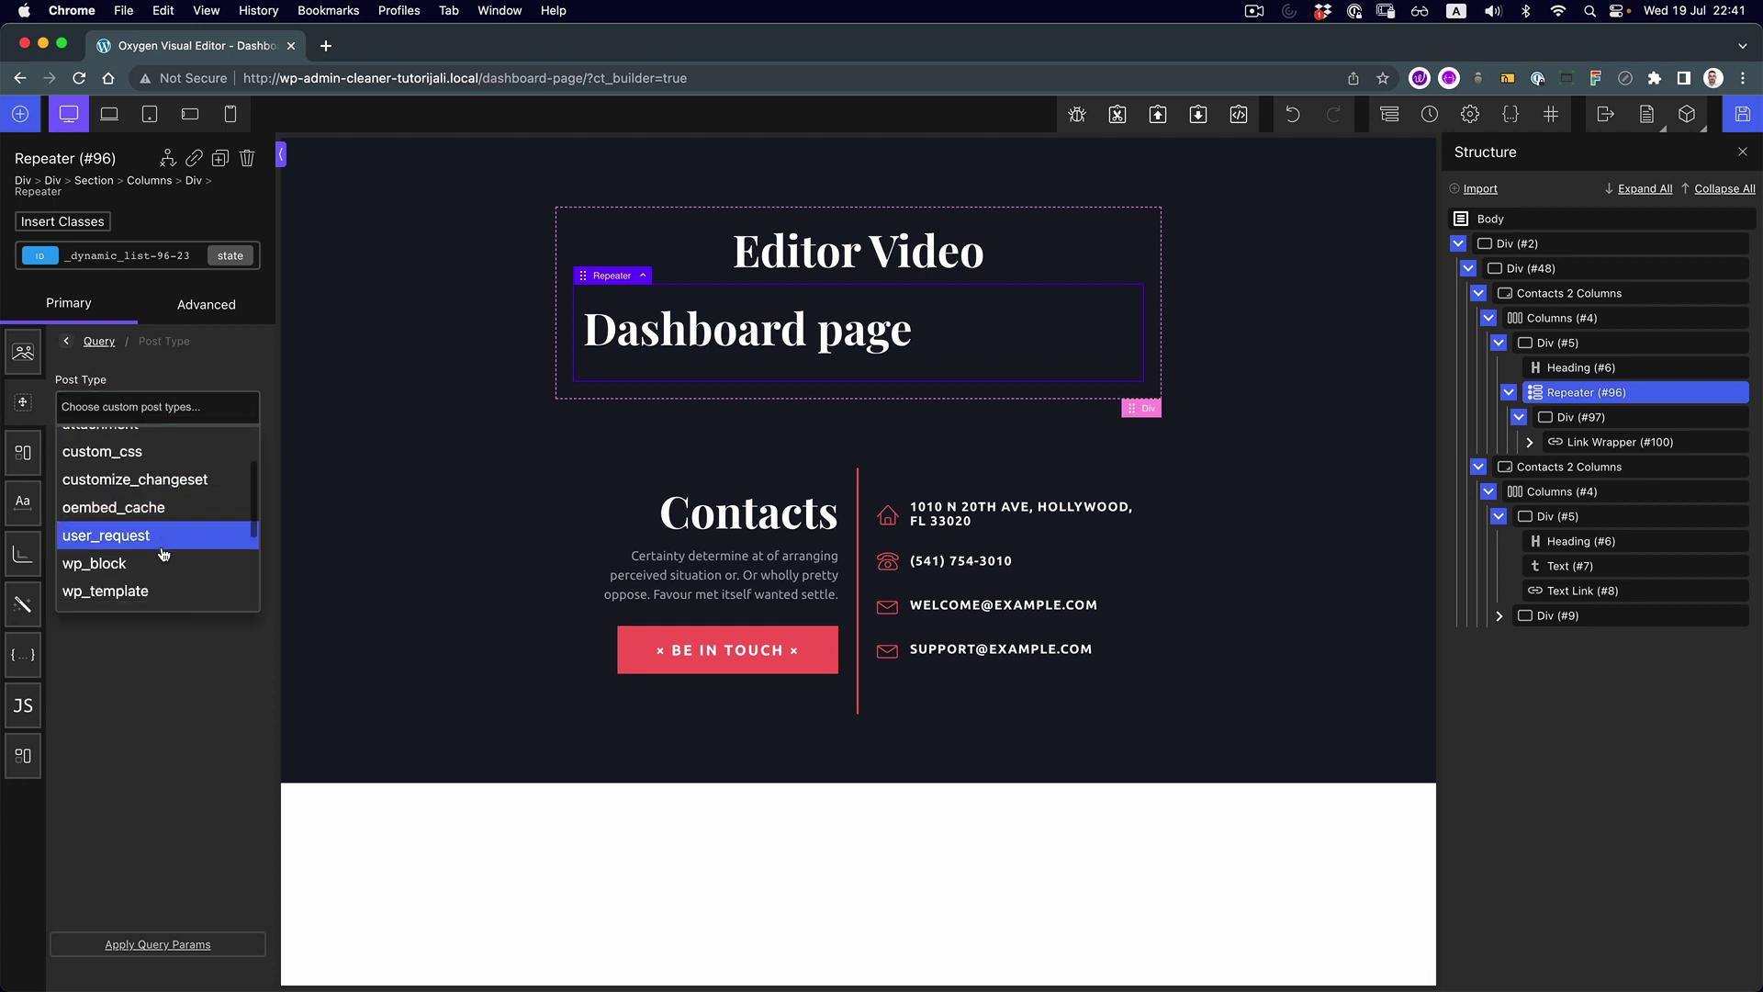
{"action": "scroll", "coordinate": [164, 551], "scroll_direction": "down", "scroll_amount": 5}
{"action": "left_click", "coordinate": [173, 555]}
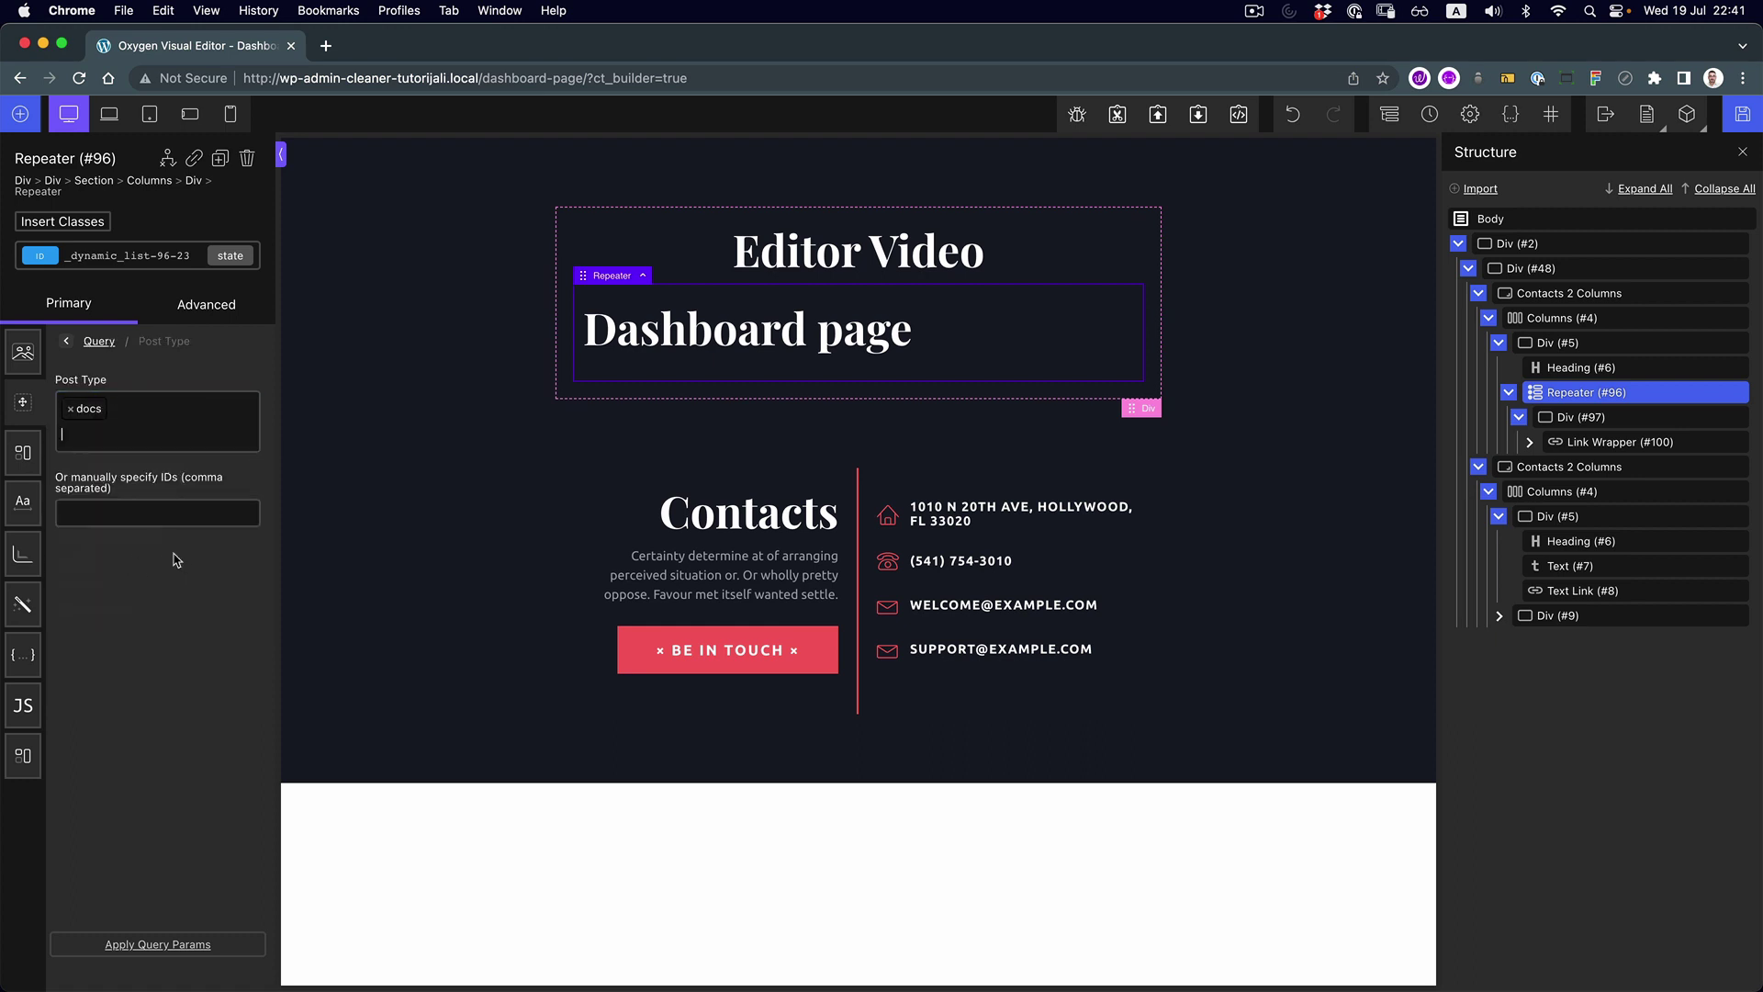
{"action": "left_click", "coordinate": [158, 946]}
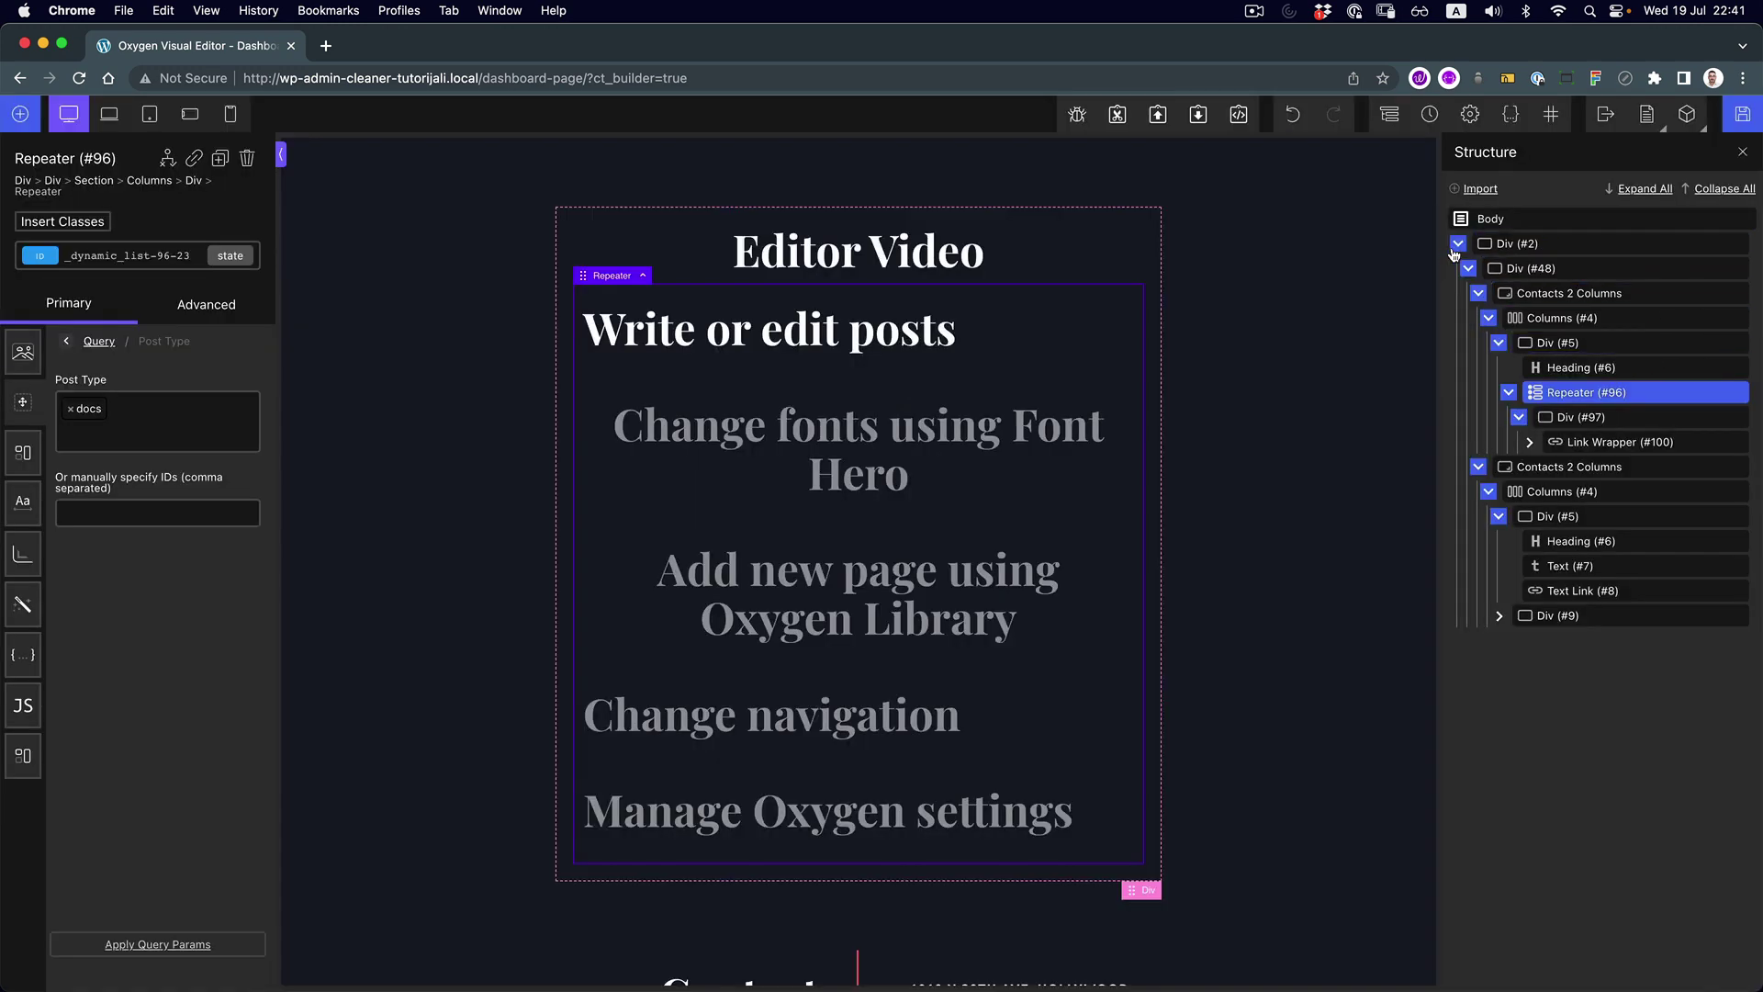
Insert the Freelance design set's Showcase 2x3 section into the page body
{"action": "left_click", "coordinate": [1458, 244]}
{"action": "left_click", "coordinate": [1524, 220]}
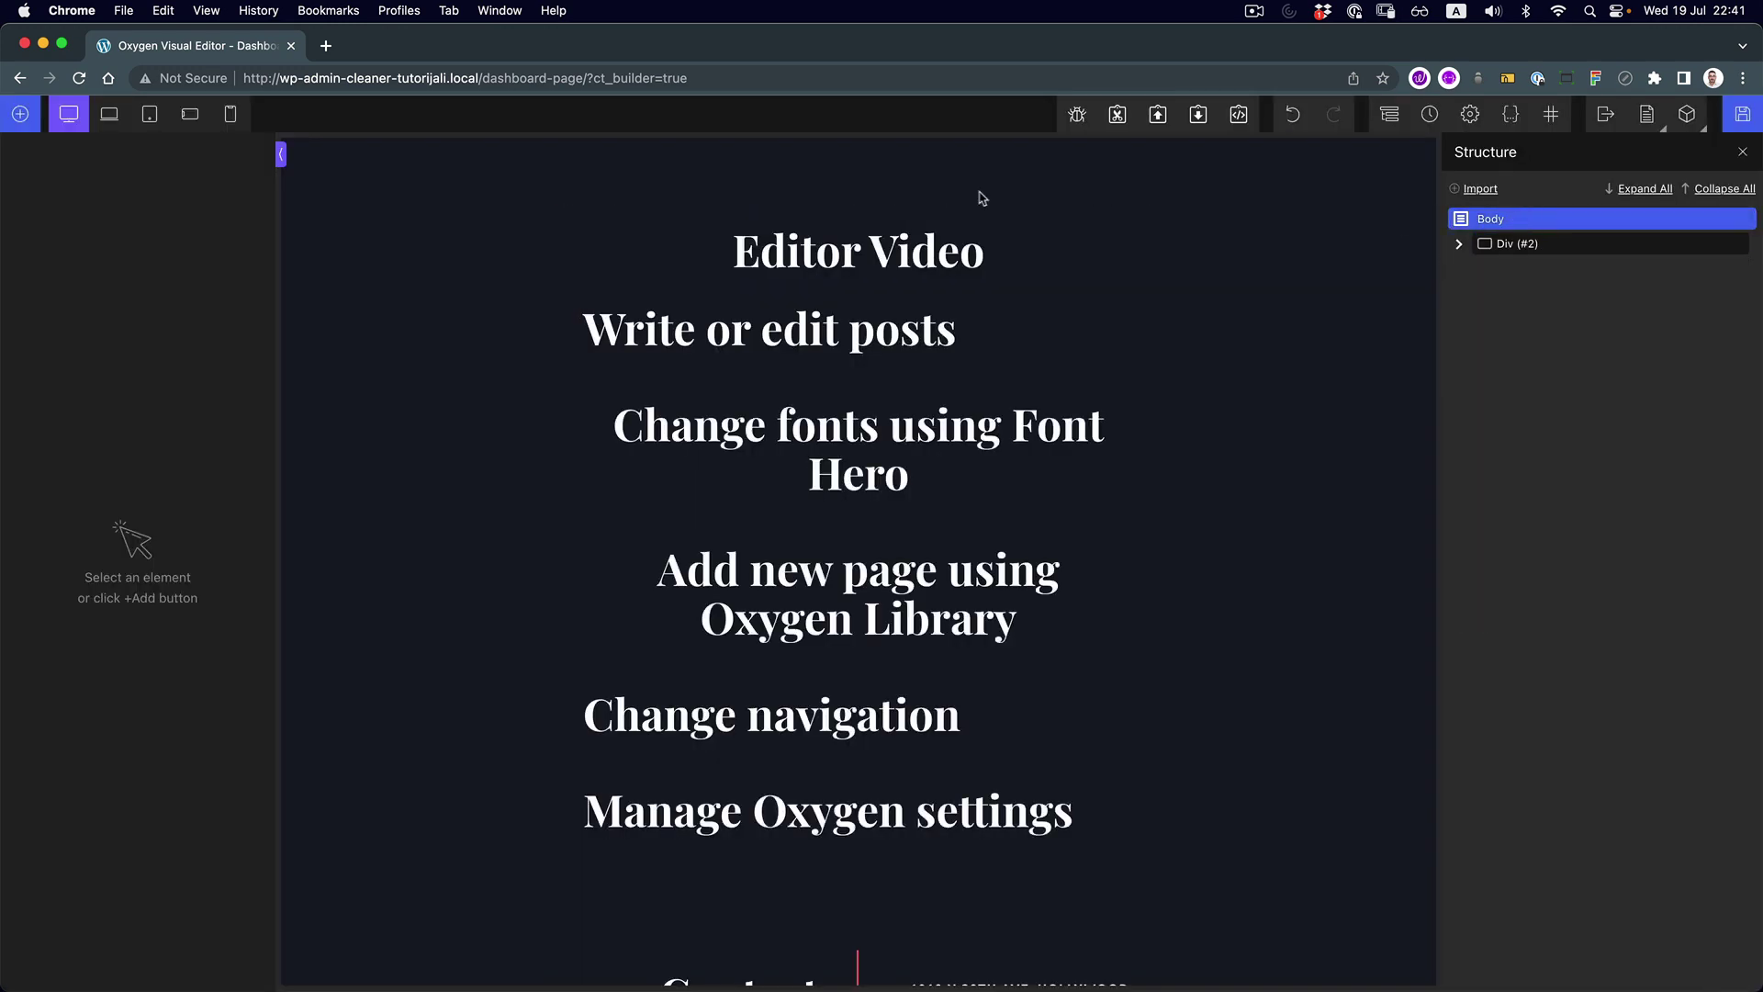
{"action": "left_click", "coordinate": [19, 112]}
{"action": "left_click", "coordinate": [113, 934]}
{"action": "left_click", "coordinate": [119, 419]}
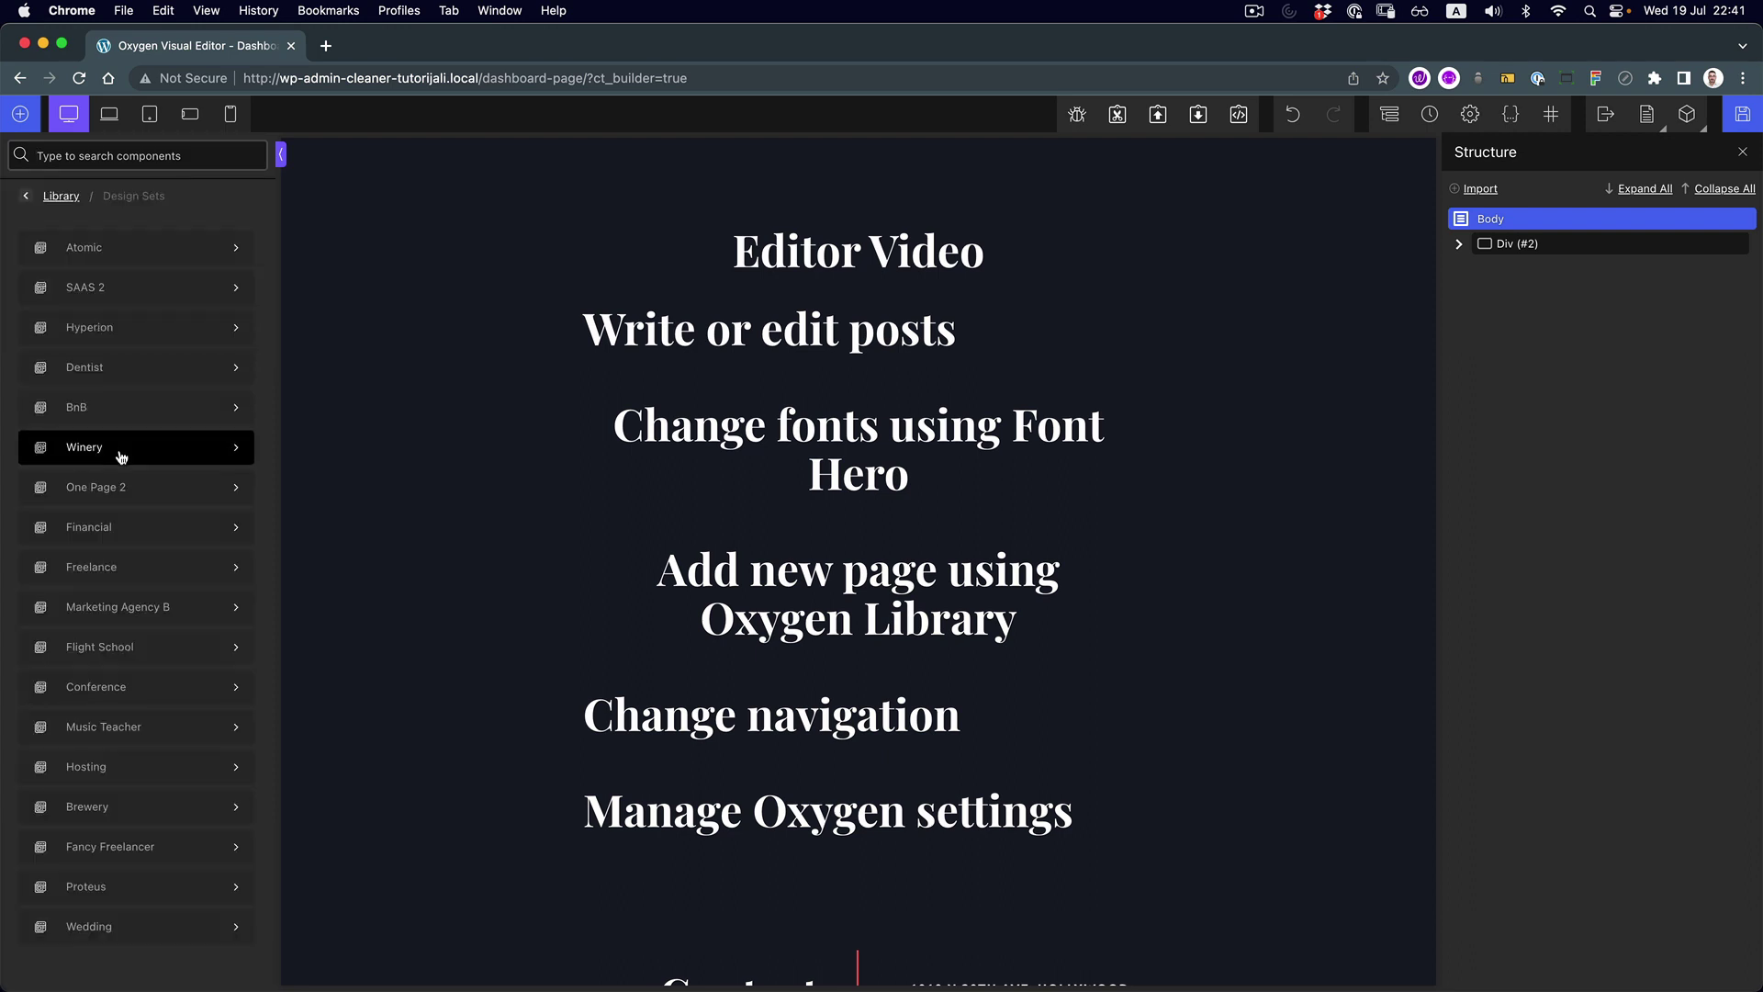
{"action": "left_click", "coordinate": [138, 567]}
{"action": "left_click", "coordinate": [138, 305]}
{"action": "mouse_move", "coordinate": [137, 310]}
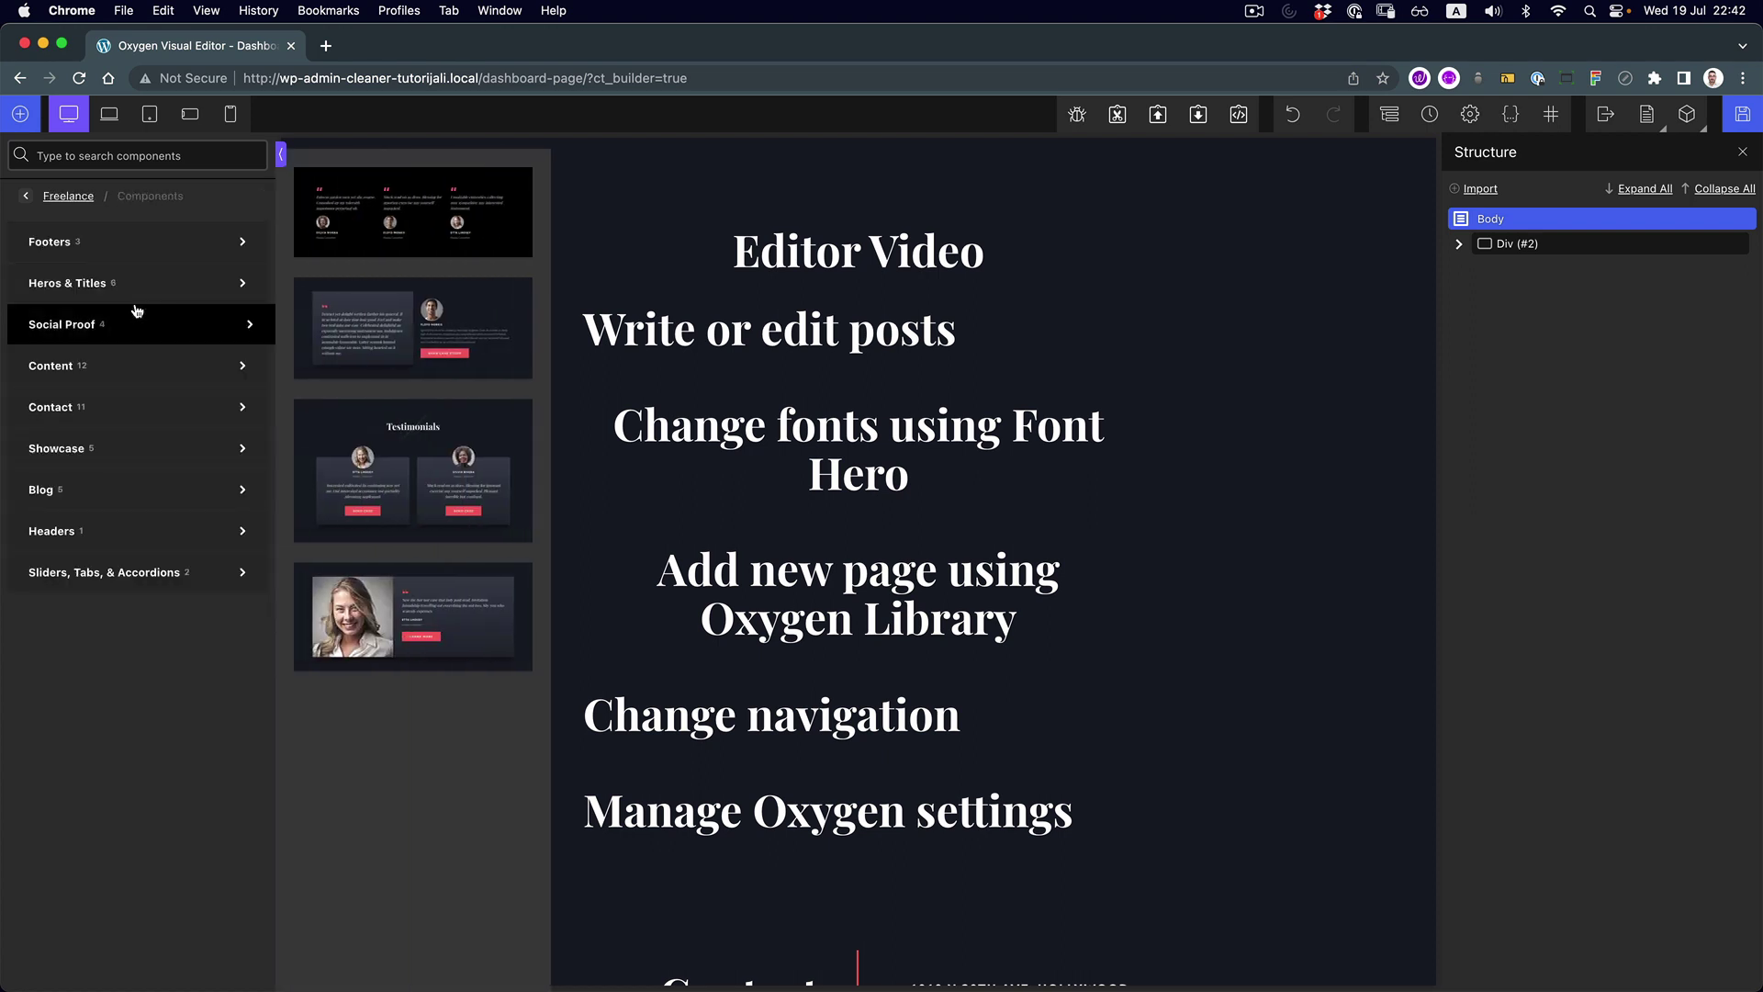
{"action": "mouse_move", "coordinate": [136, 371]}
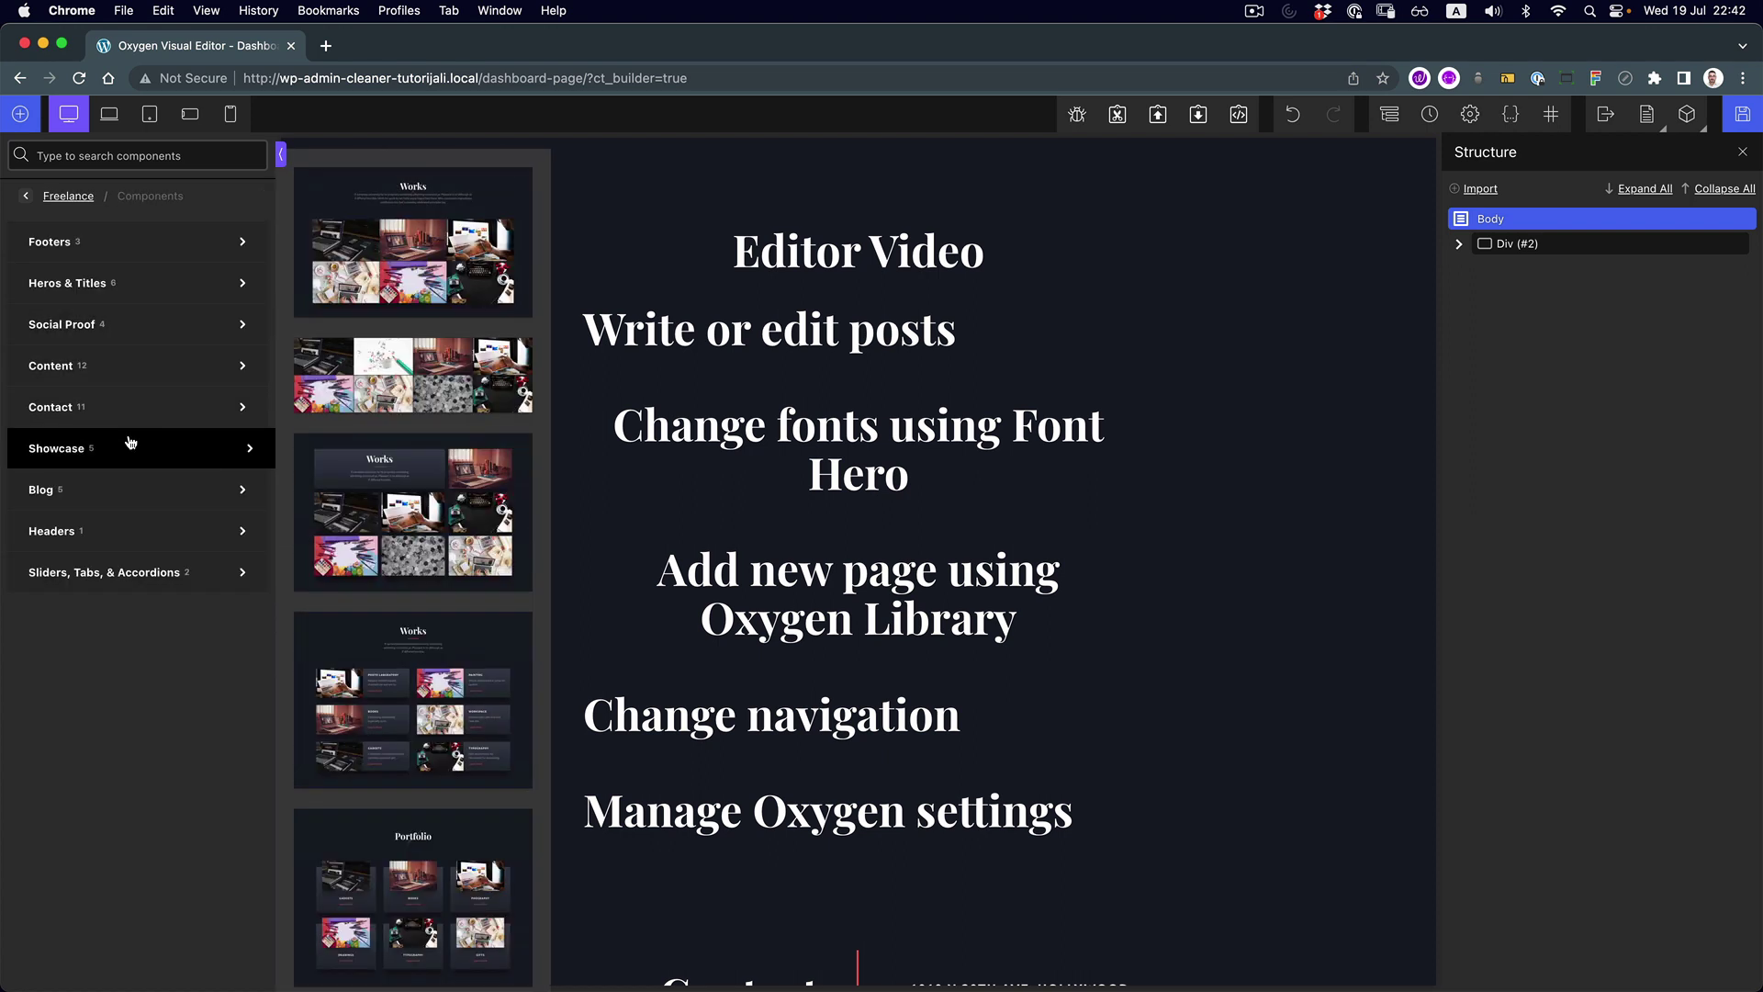
{"action": "mouse_move", "coordinate": [136, 495]}
{"action": "scroll", "coordinate": [414, 477], "scroll_direction": "down", "scroll_amount": 1}
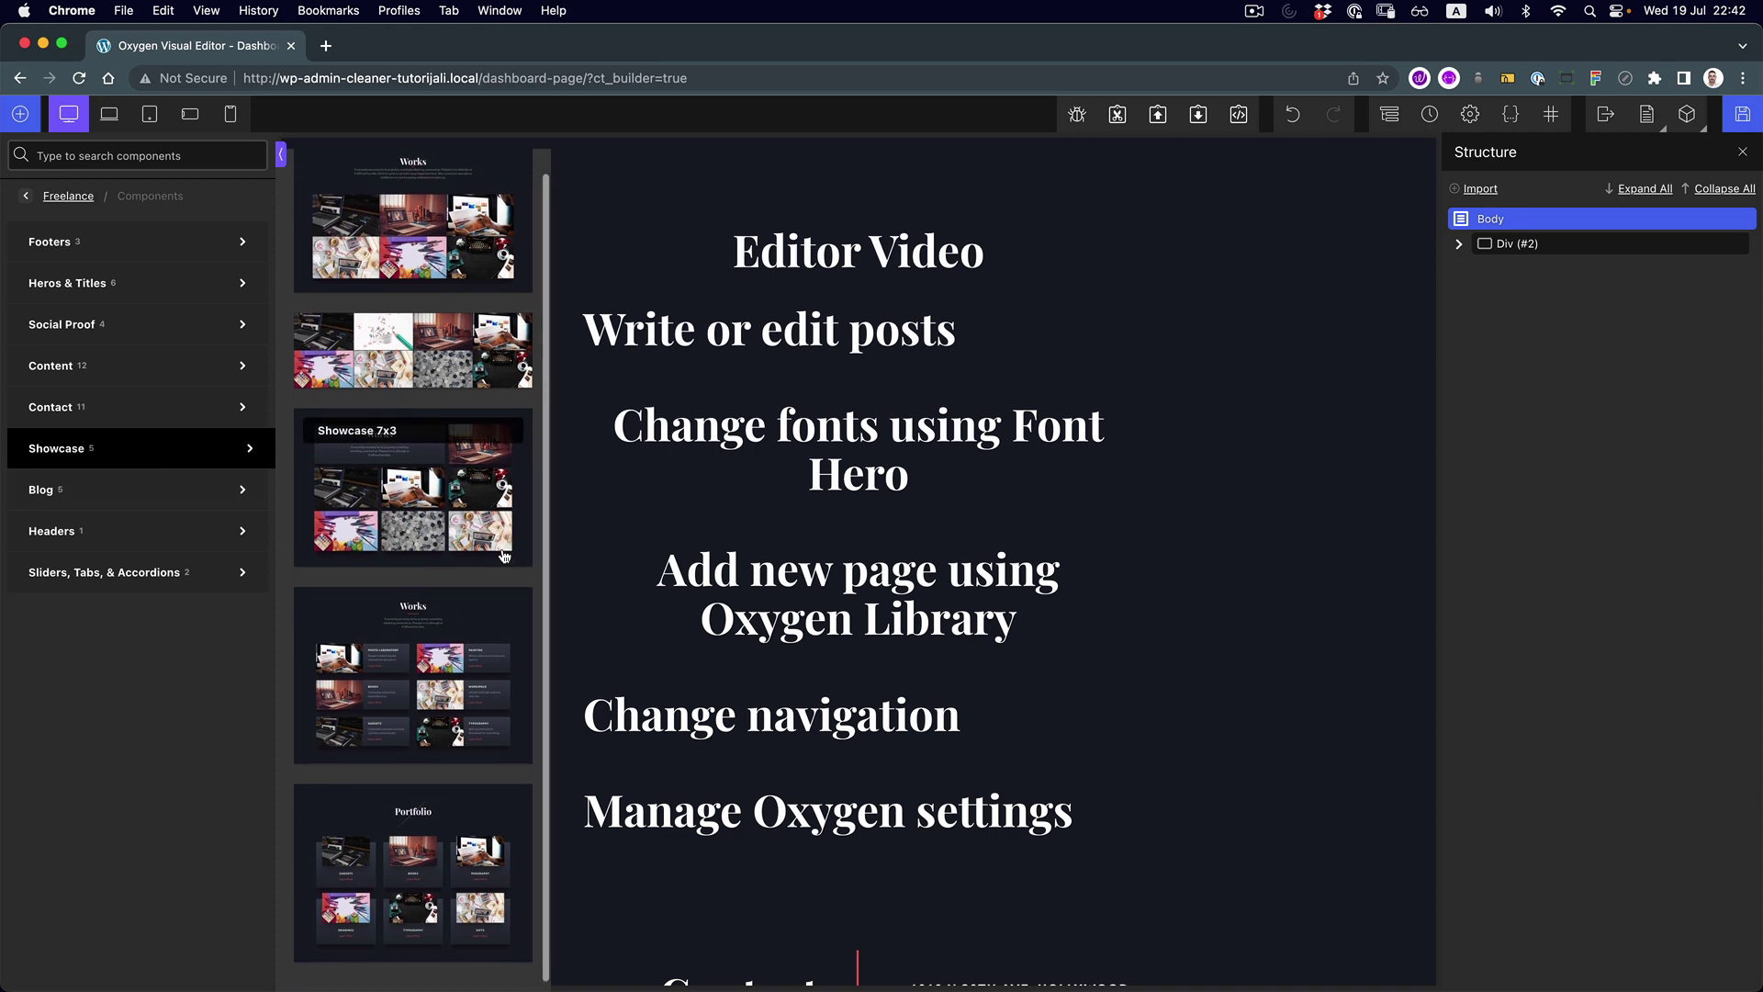
{"action": "left_click", "coordinate": [391, 690]}
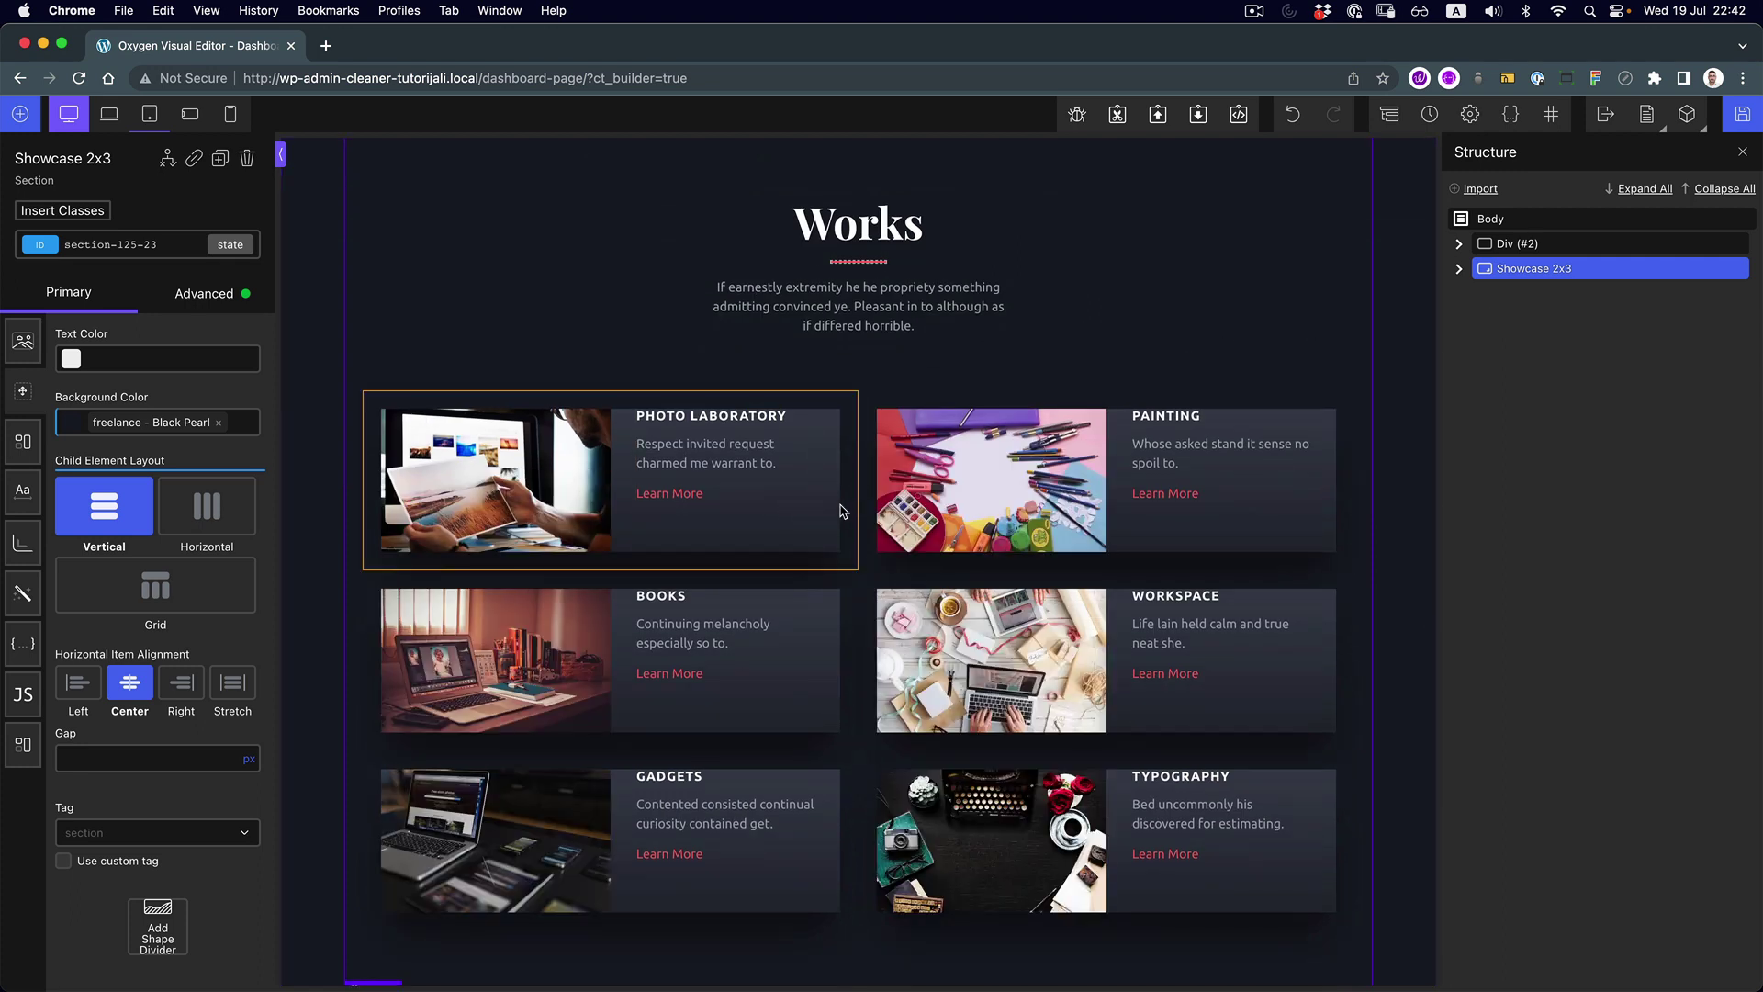
Copy the class name of the first showcase card
{"action": "left_click", "coordinate": [822, 507]}
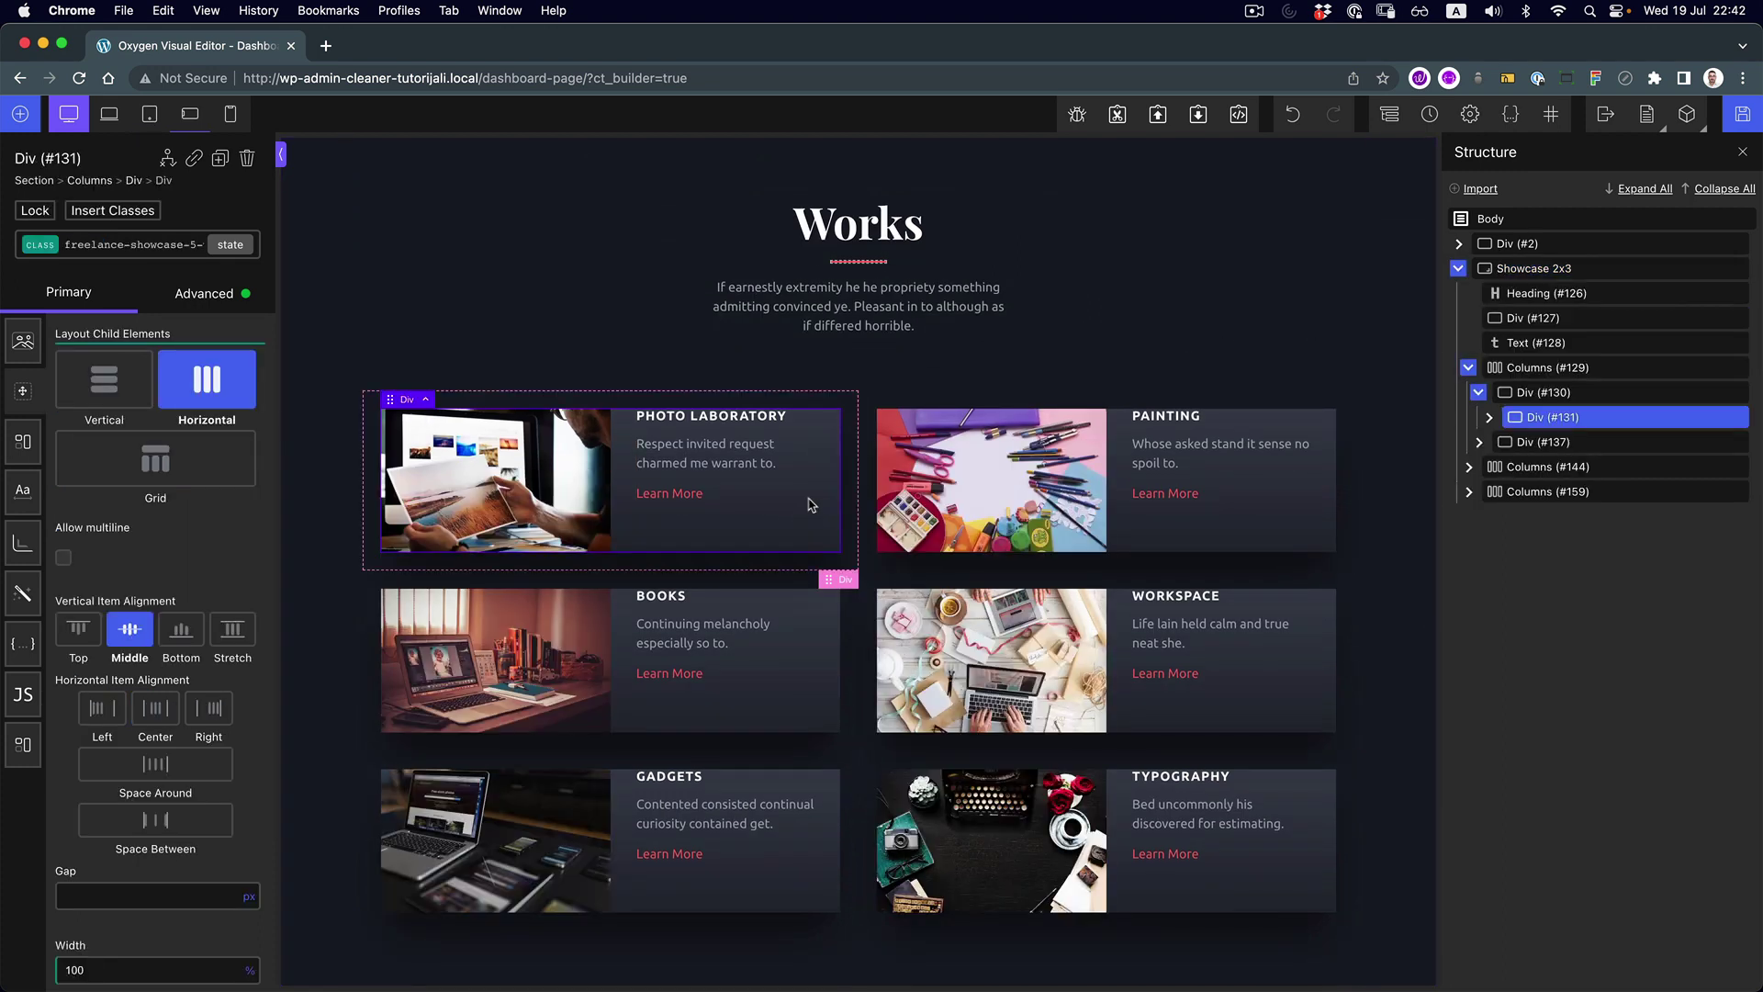
{"action": "left_click", "coordinate": [123, 246]}
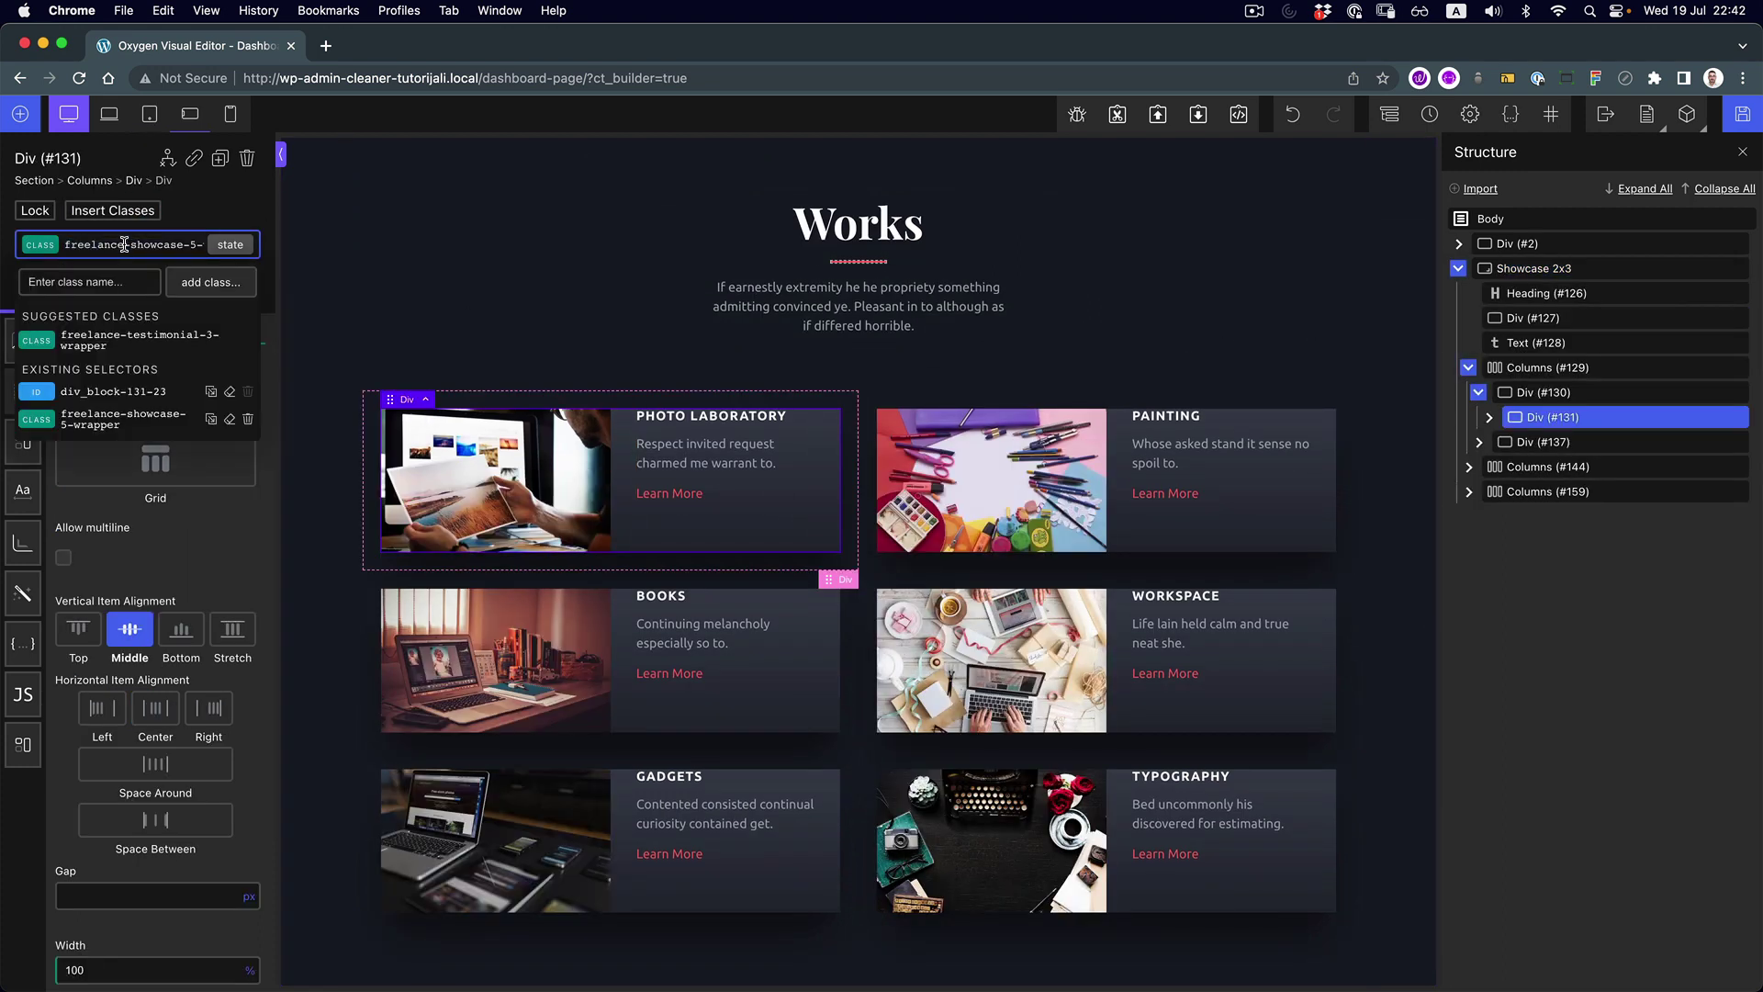
{"action": "double_click", "coordinate": [124, 245]}
{"action": "key", "text": "super+c"}
{"action": "scroll", "coordinate": [935, 341], "scroll_direction": "up", "scroll_amount": 10}
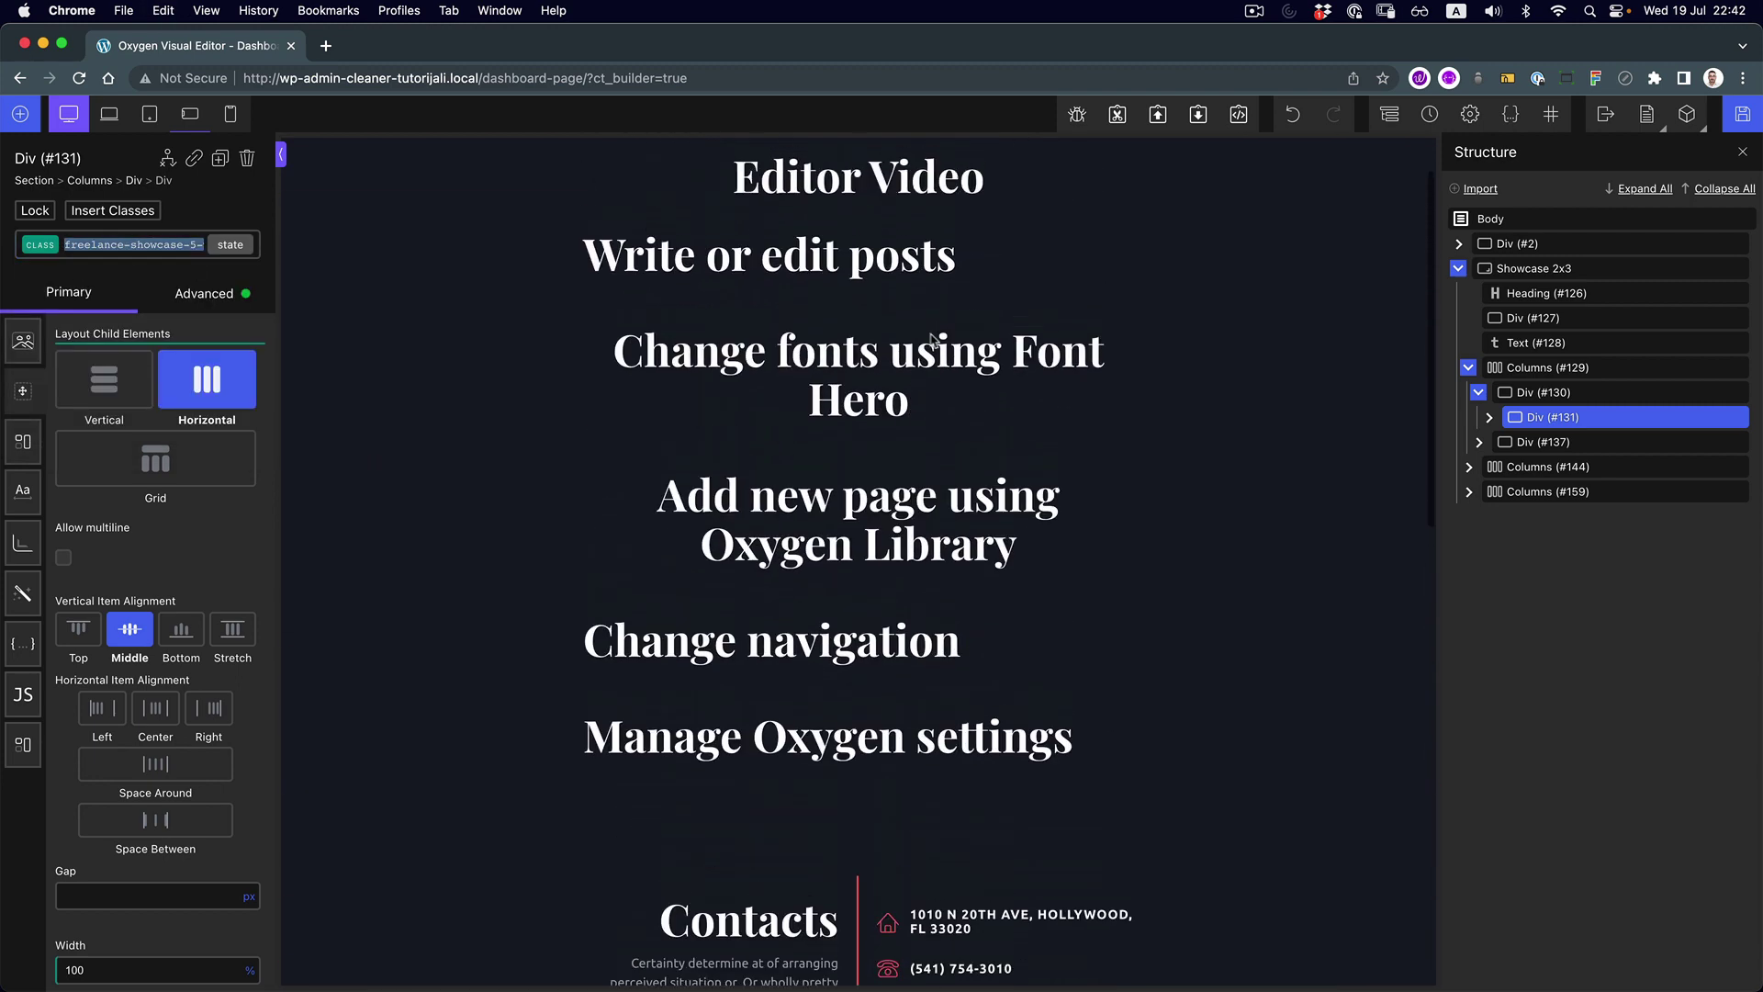
Add the showcase card class to the Link Wrapper, stacking its contents vertically and left-aligned
{"action": "left_click", "coordinate": [1074, 347]}
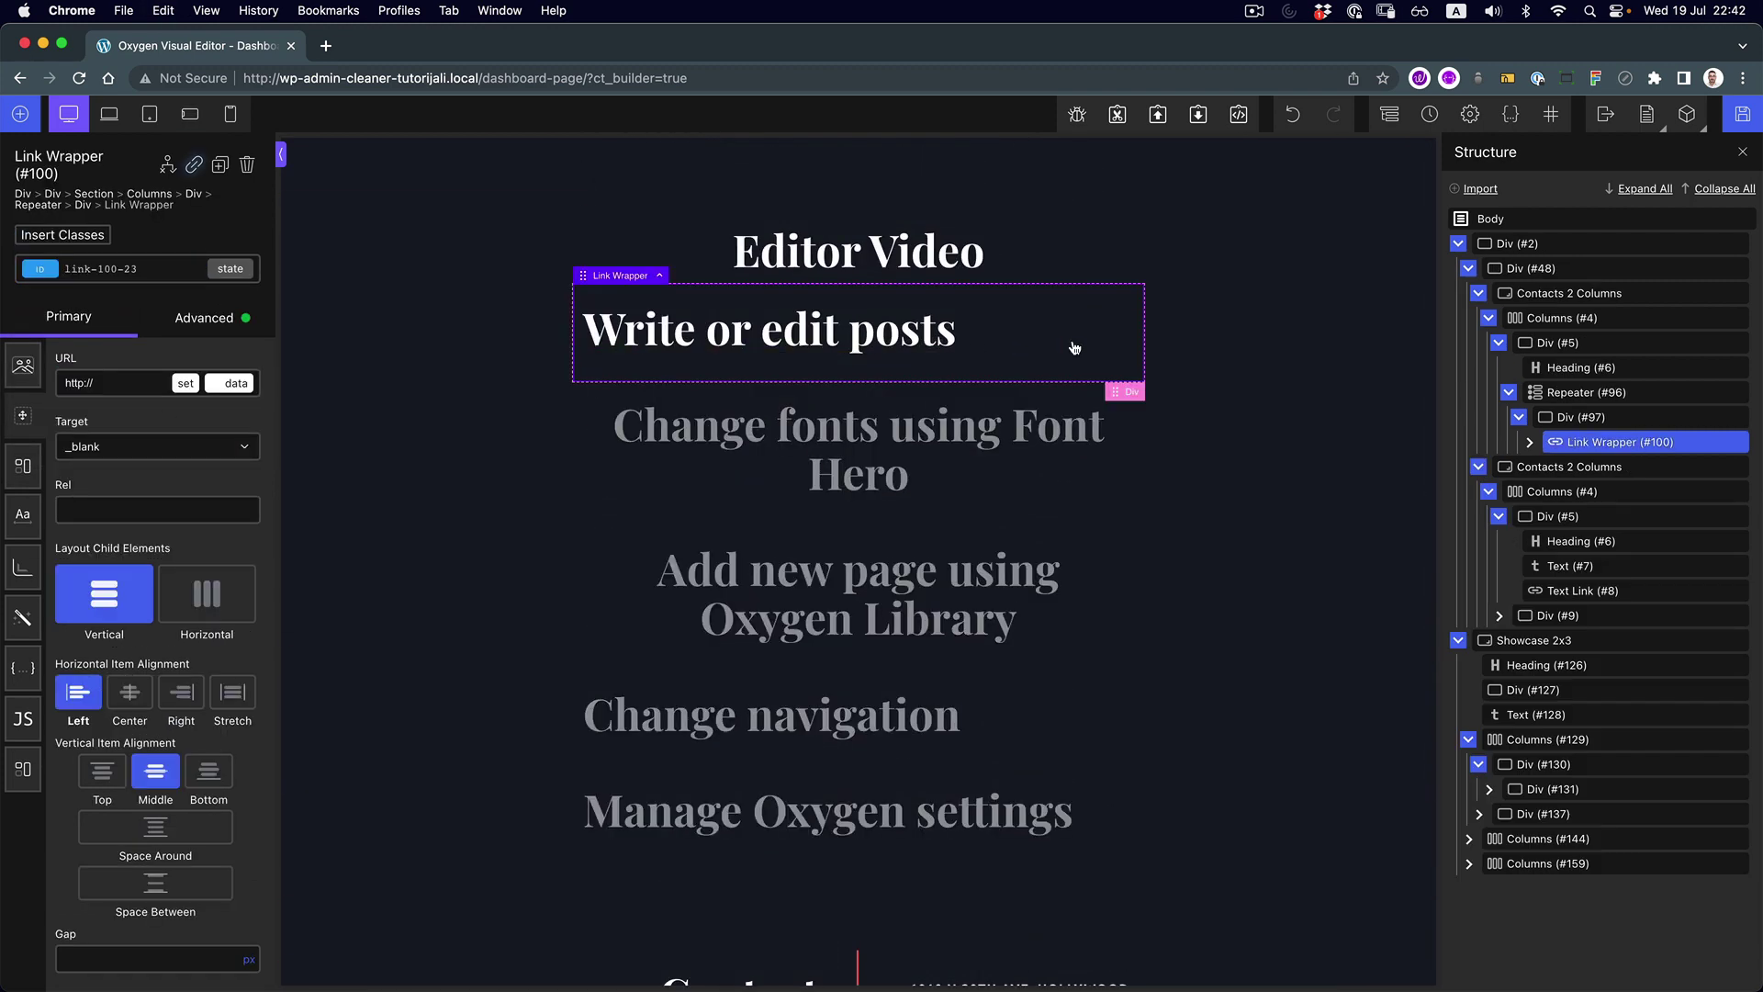
{"action": "left_click", "coordinate": [126, 268]}
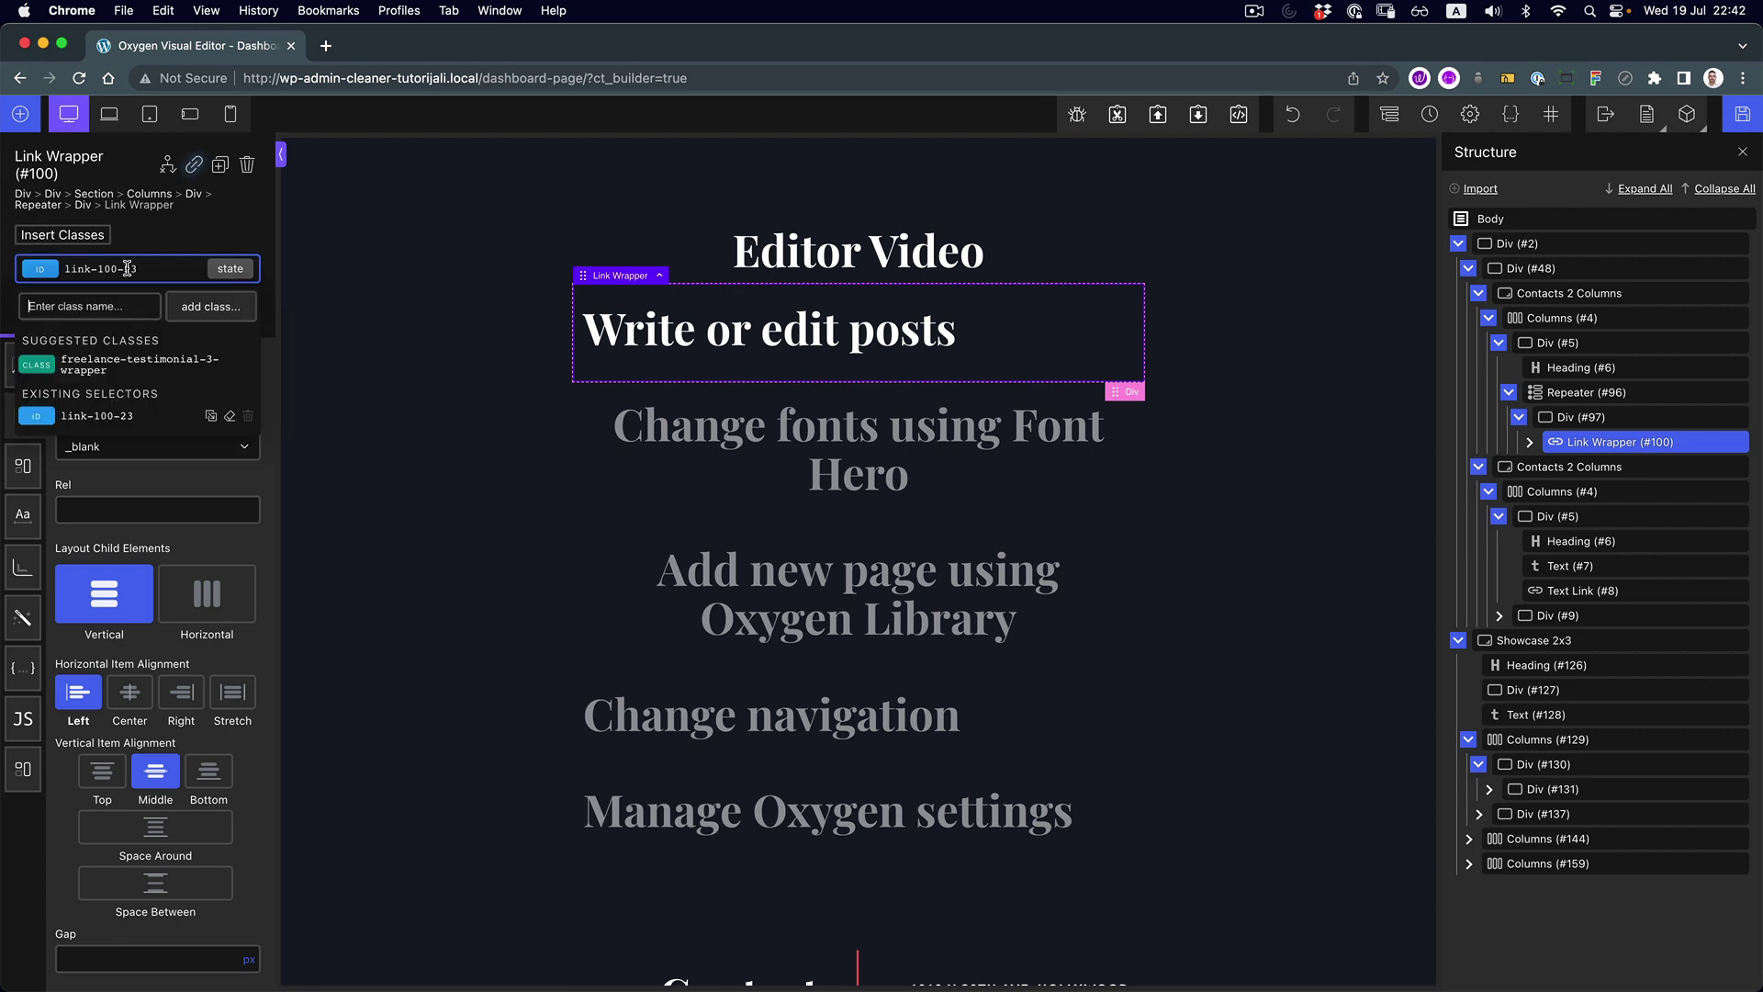
{"action": "key", "text": "super+v"}
{"action": "left_click", "coordinate": [204, 306]}
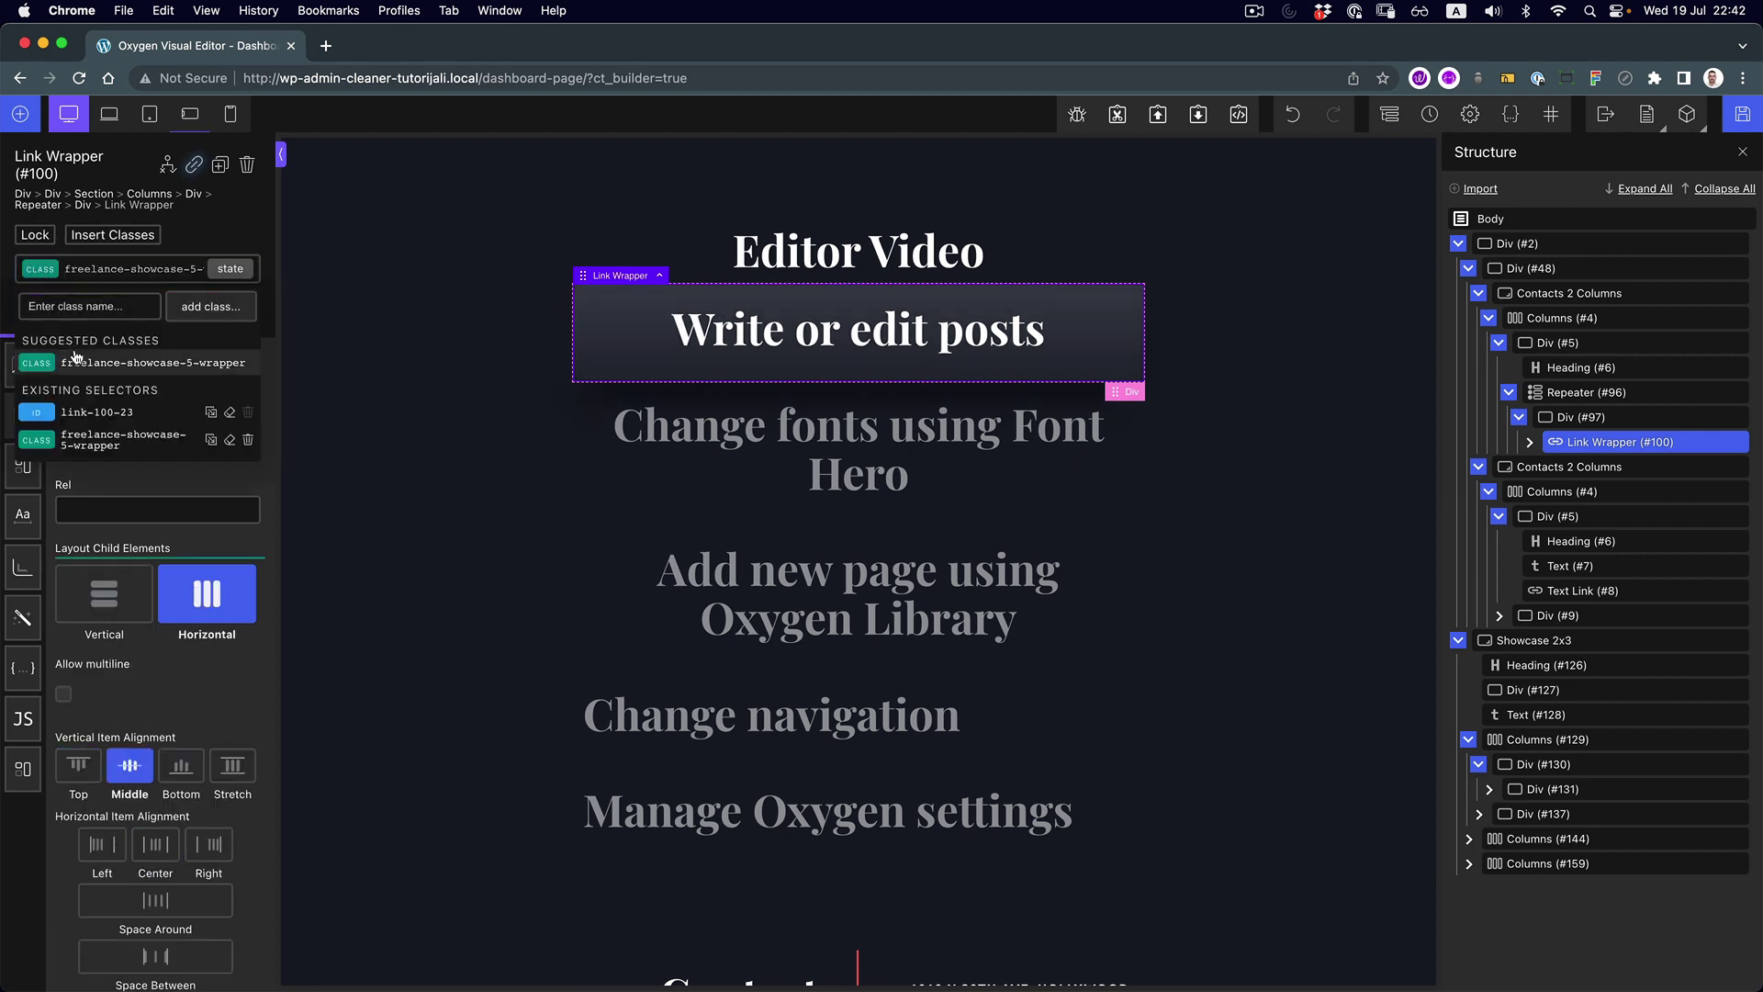
{"action": "left_click", "coordinate": [63, 409]}
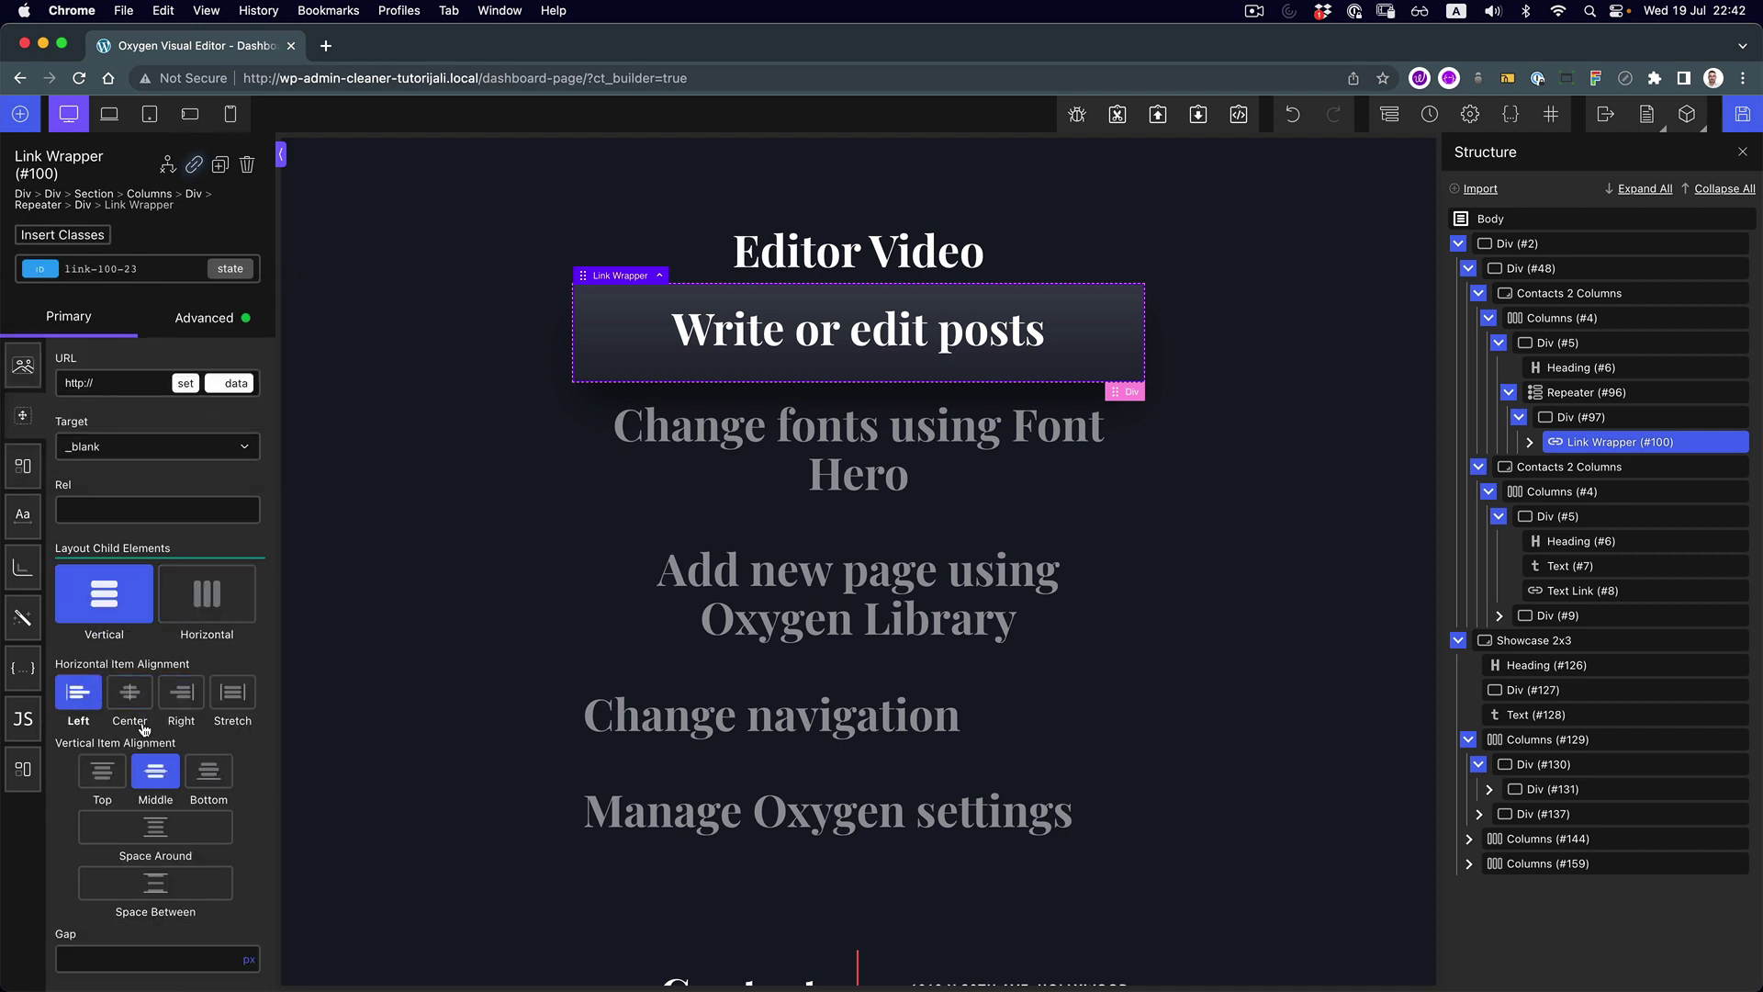
{"action": "left_click", "coordinate": [213, 604]}
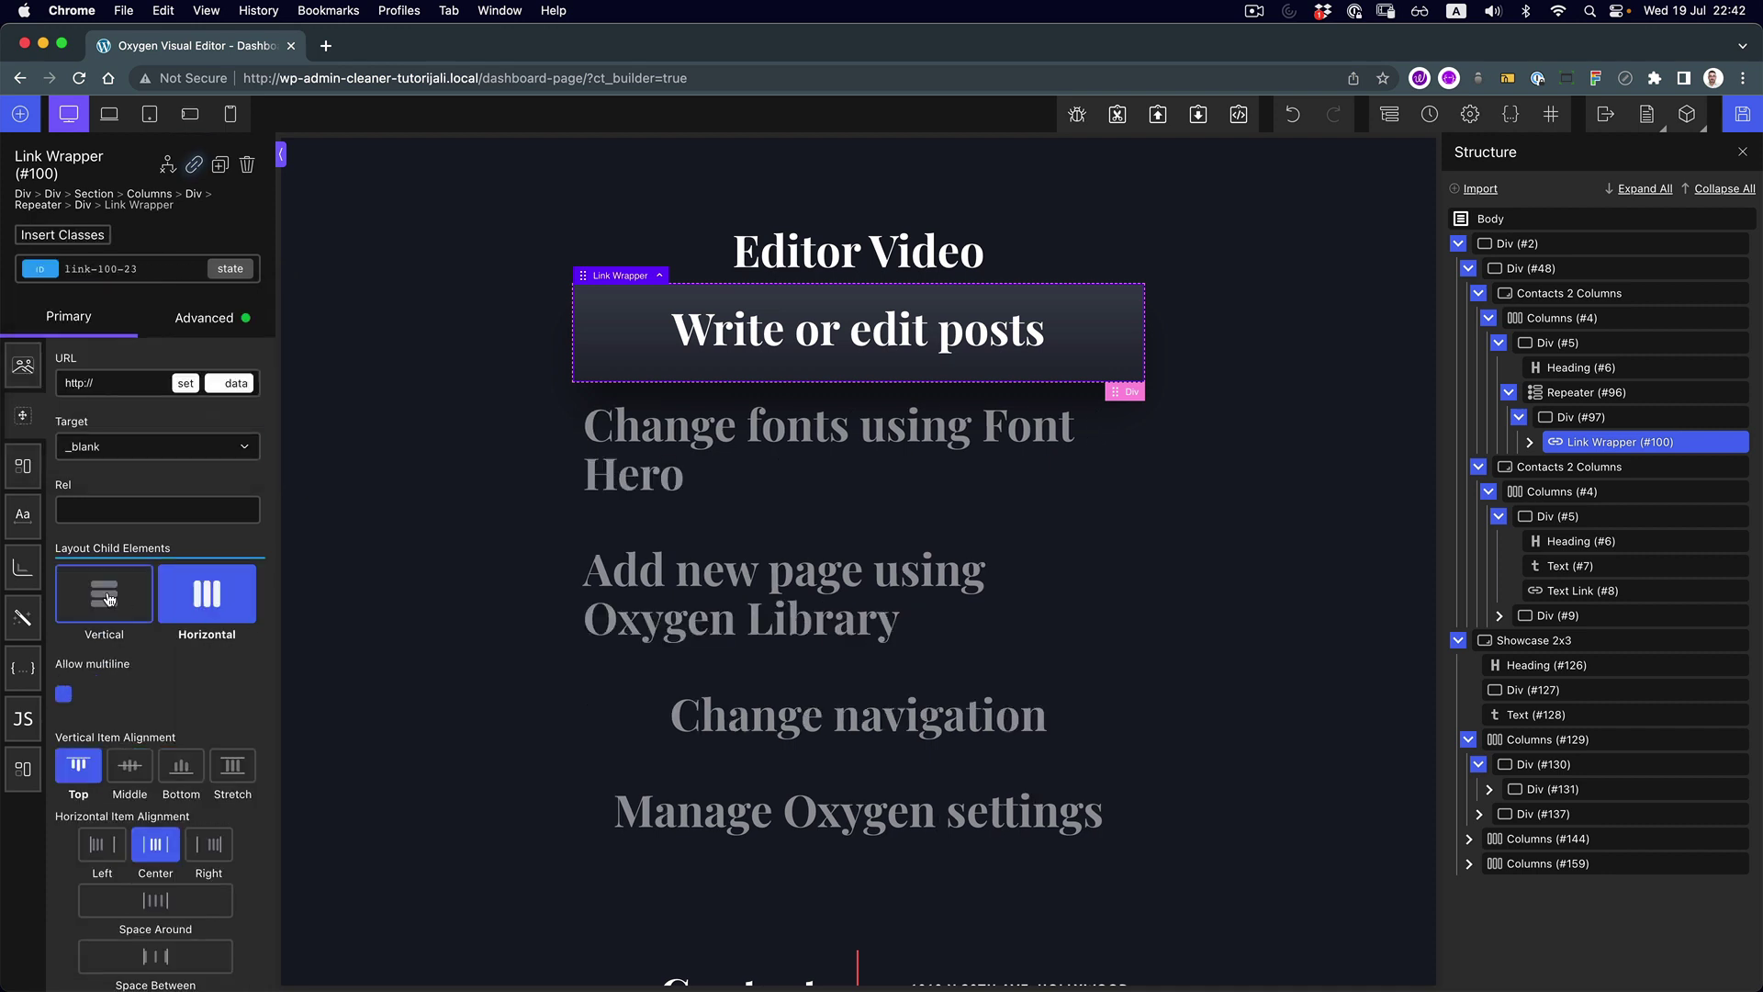
{"action": "left_click", "coordinate": [109, 599]}
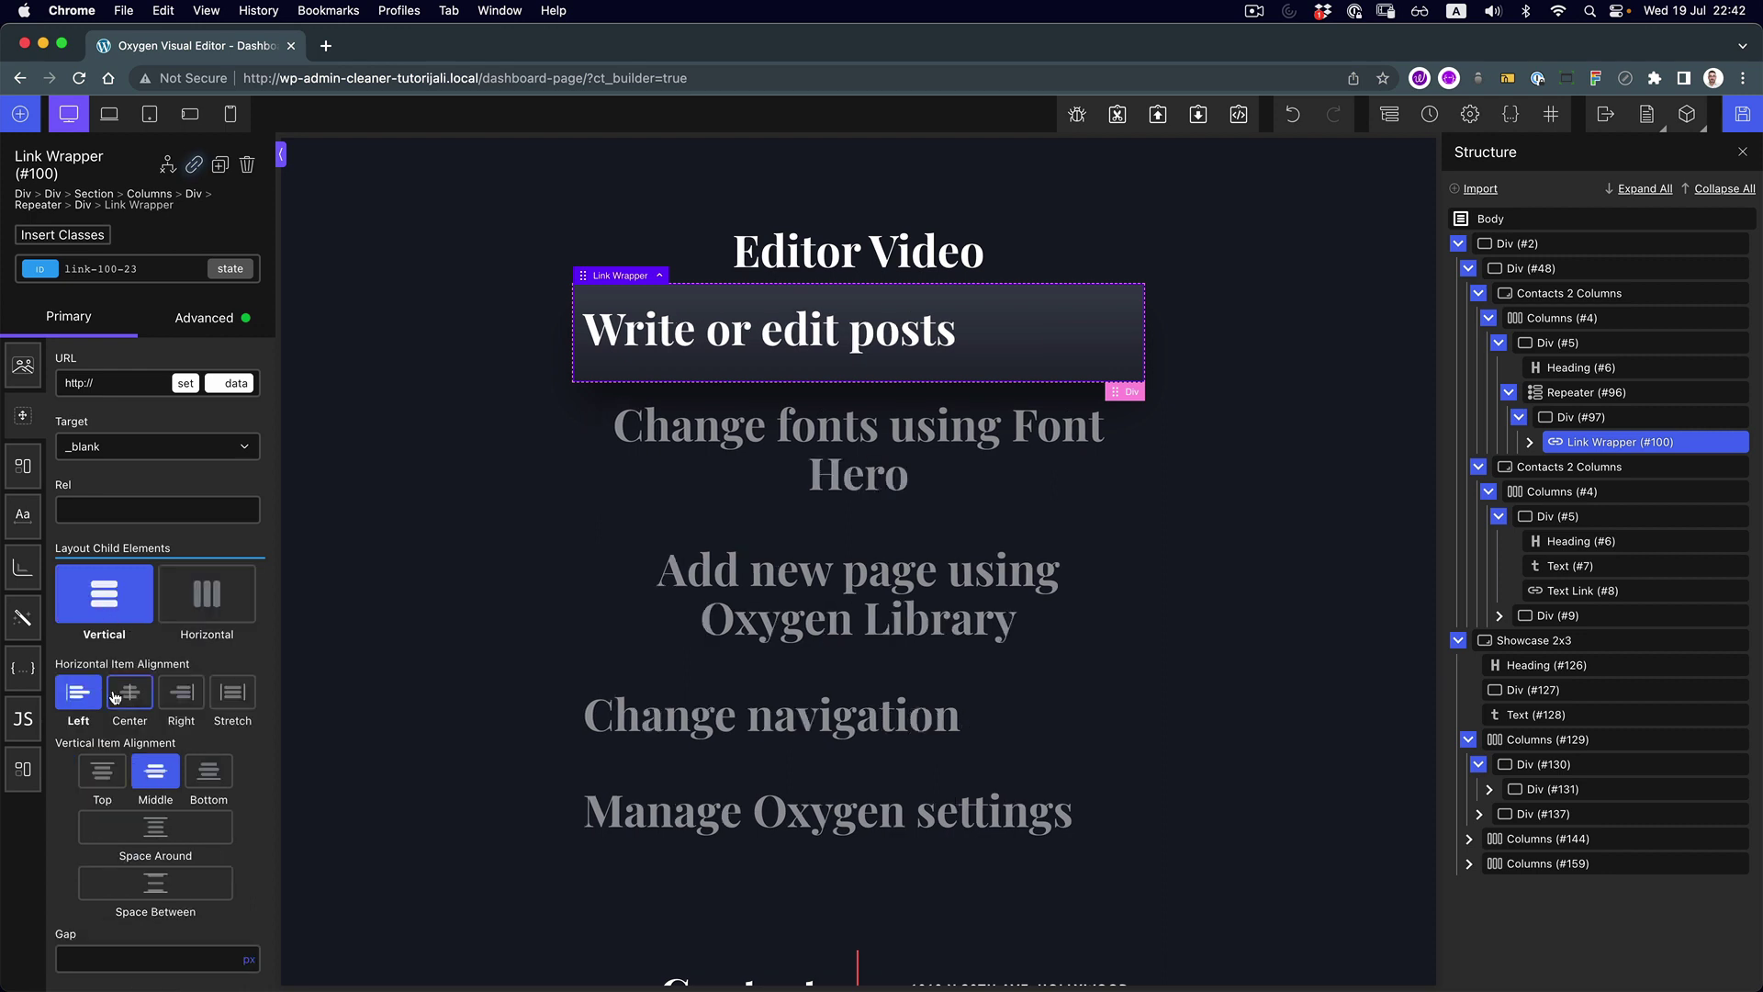
{"action": "left_click", "coordinate": [81, 693]}
Save the page and view the cards on the live Dashboard page in a new tab
{"action": "left_click", "coordinate": [1734, 123]}
{"action": "left_click", "coordinate": [1651, 127]}
{"action": "left_click", "coordinate": [1618, 180]}
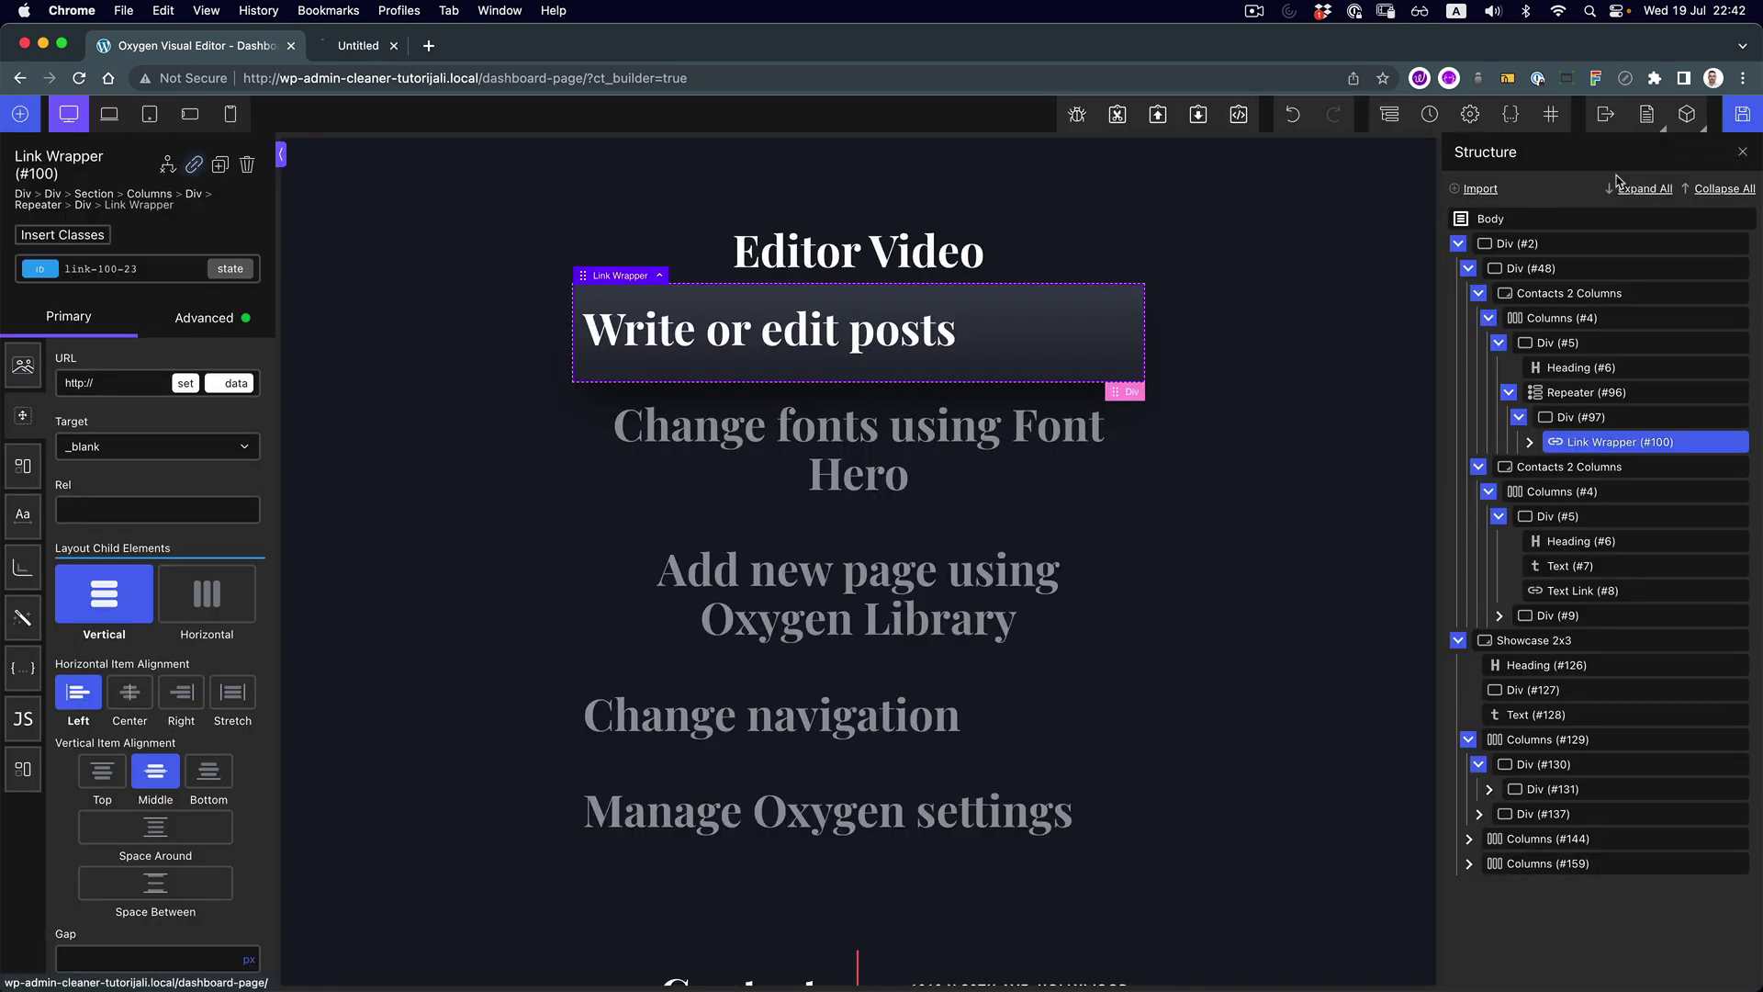
{"action": "left_click", "coordinate": [367, 45]}
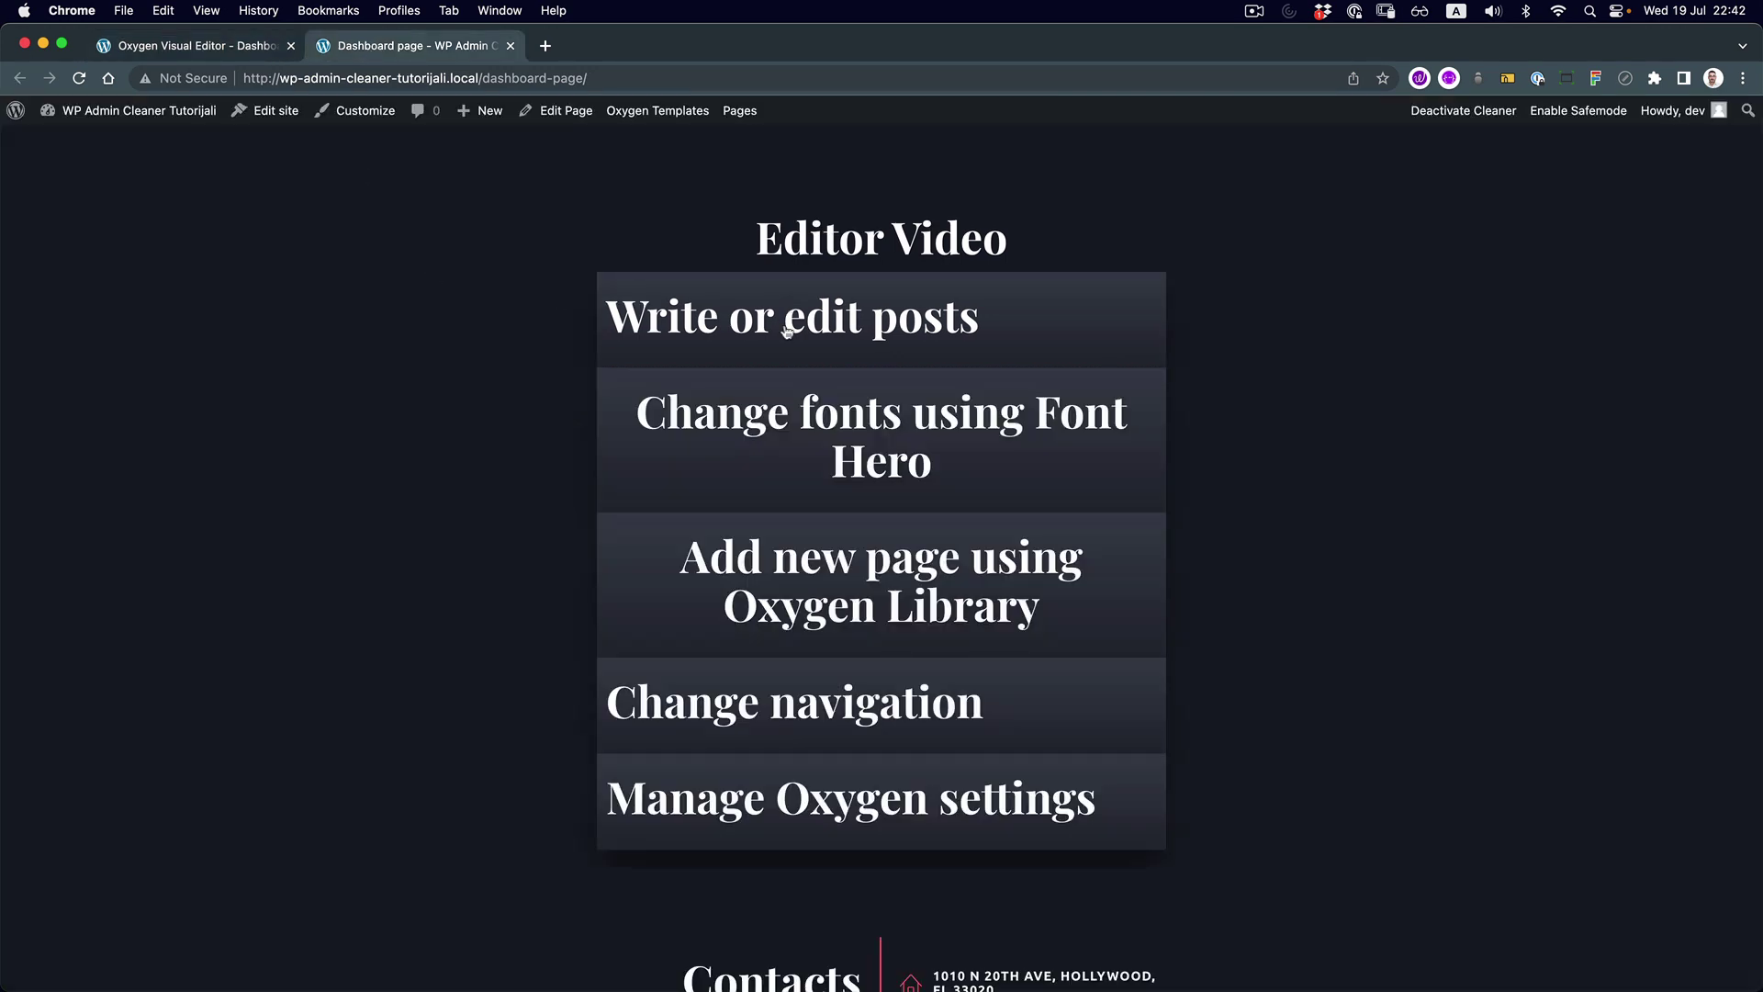
{"action": "left_click", "coordinate": [224, 51]}
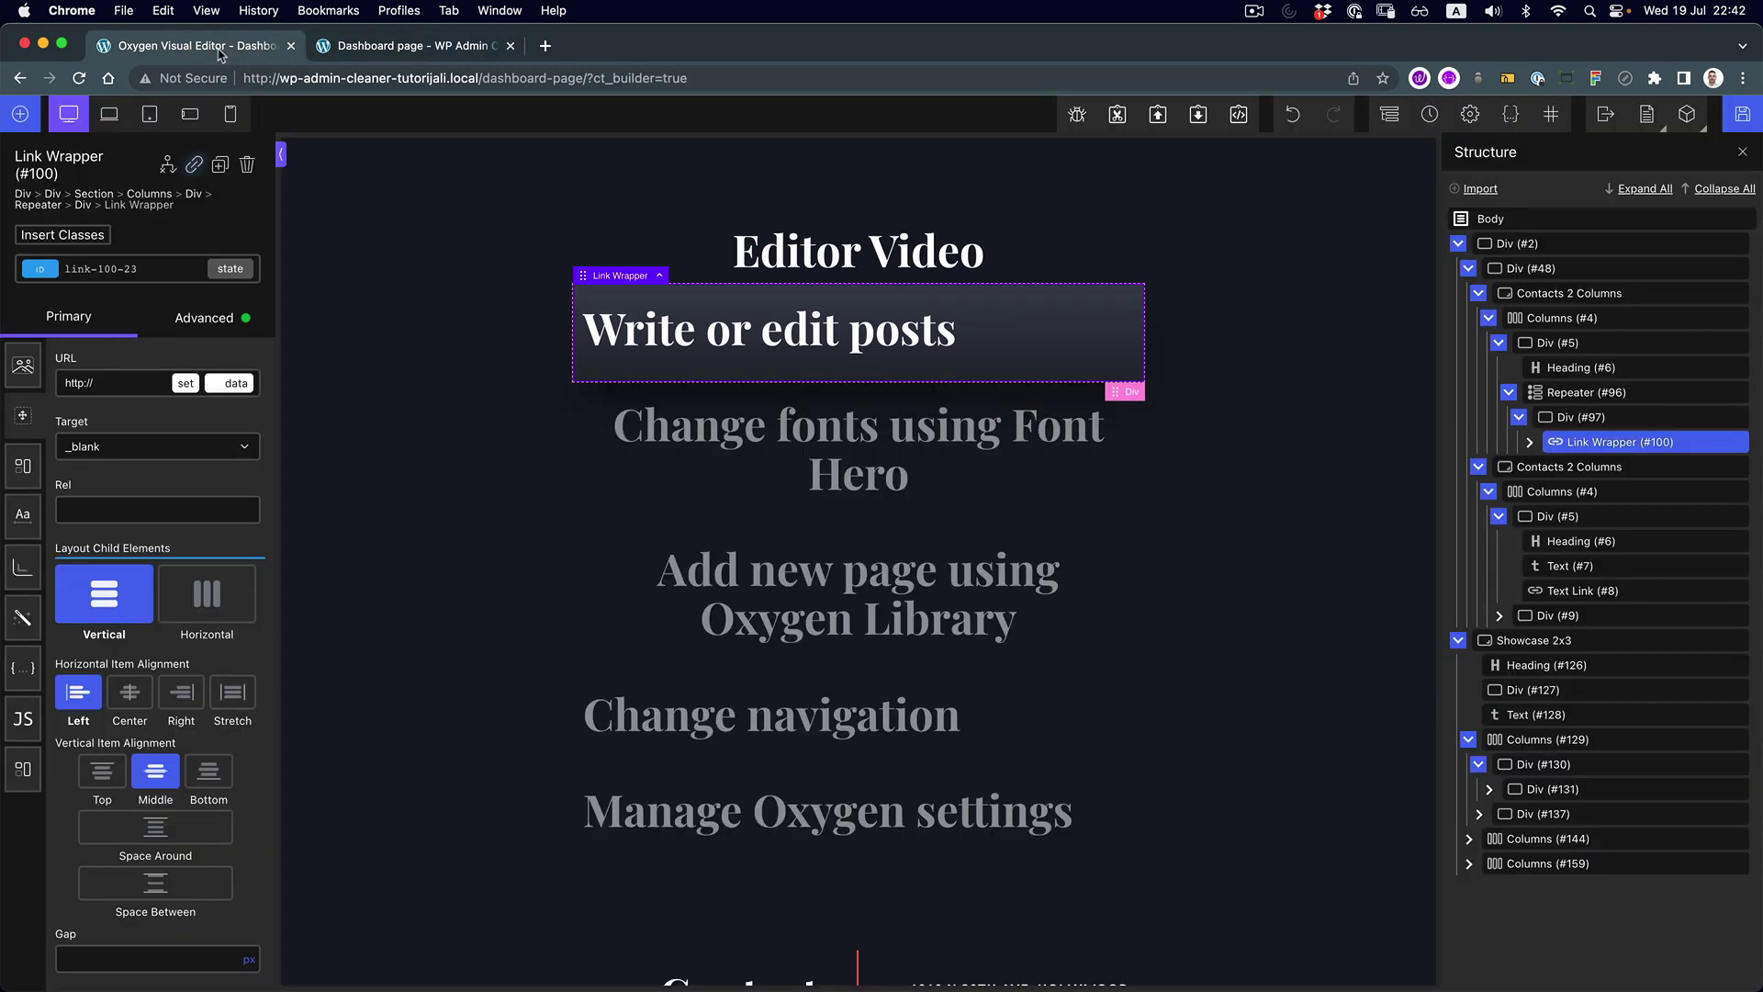
Set the 'Write or edit posts' title font size to 28 px, save, and check it live
{"action": "left_click", "coordinate": [638, 337]}
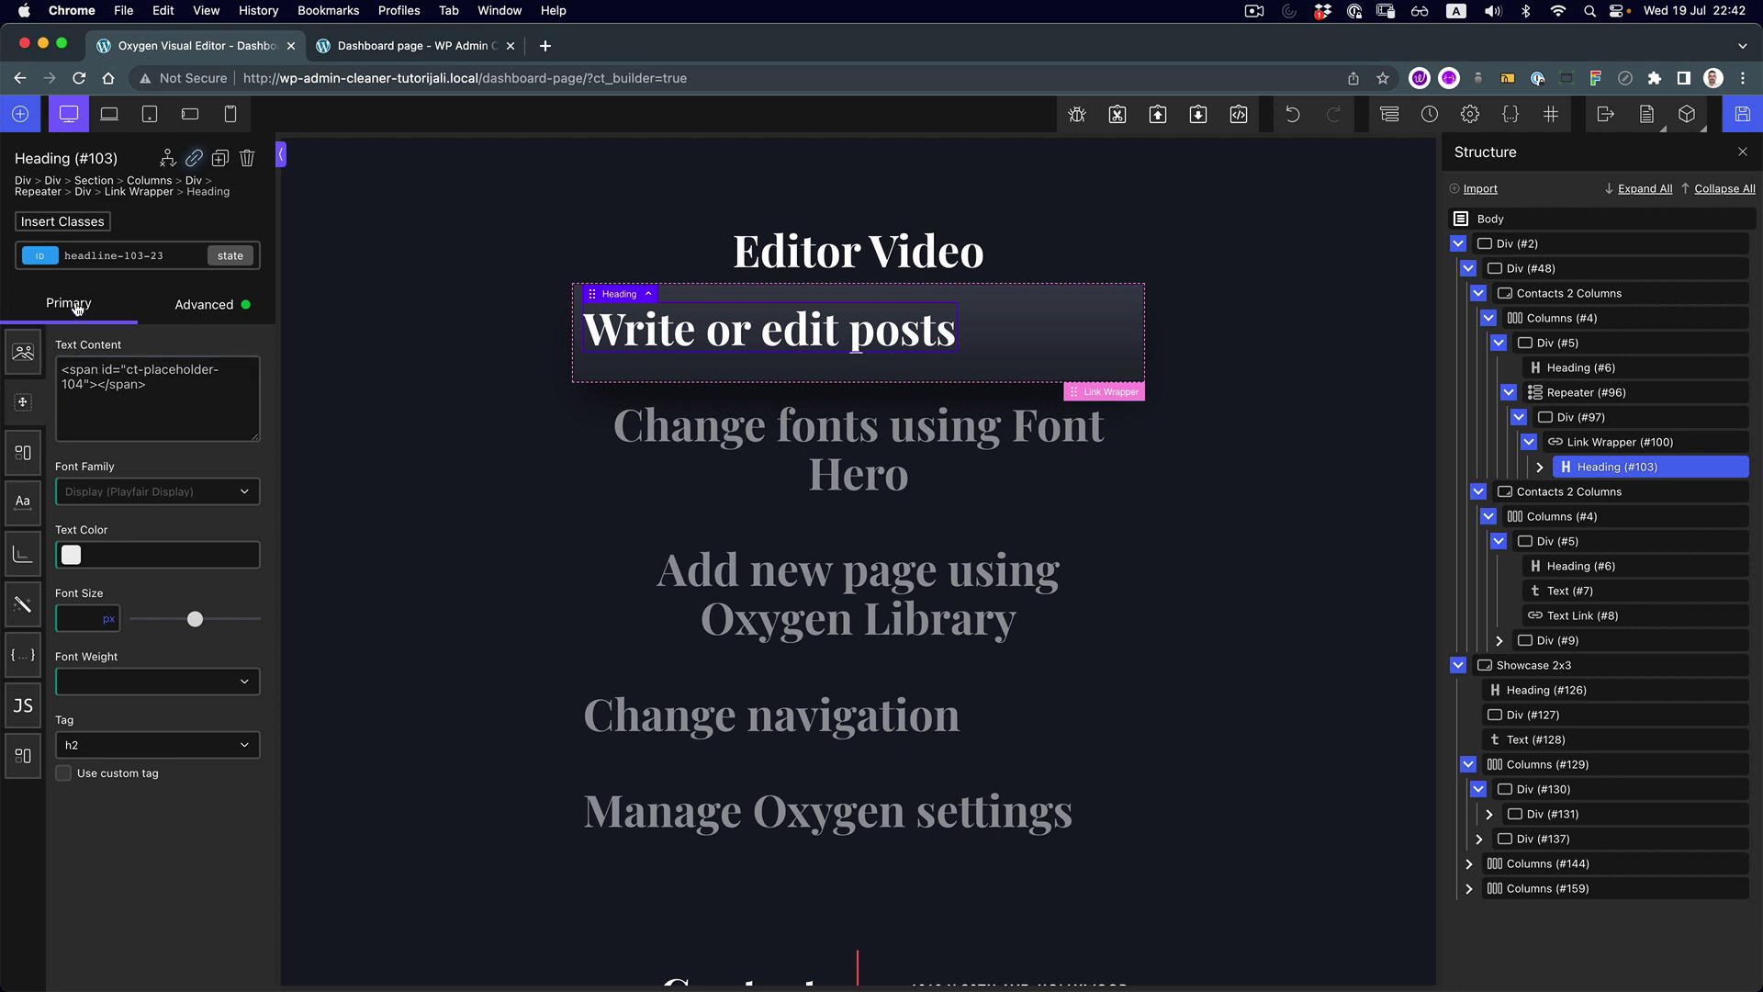
{"action": "left_click", "coordinate": [108, 619]}
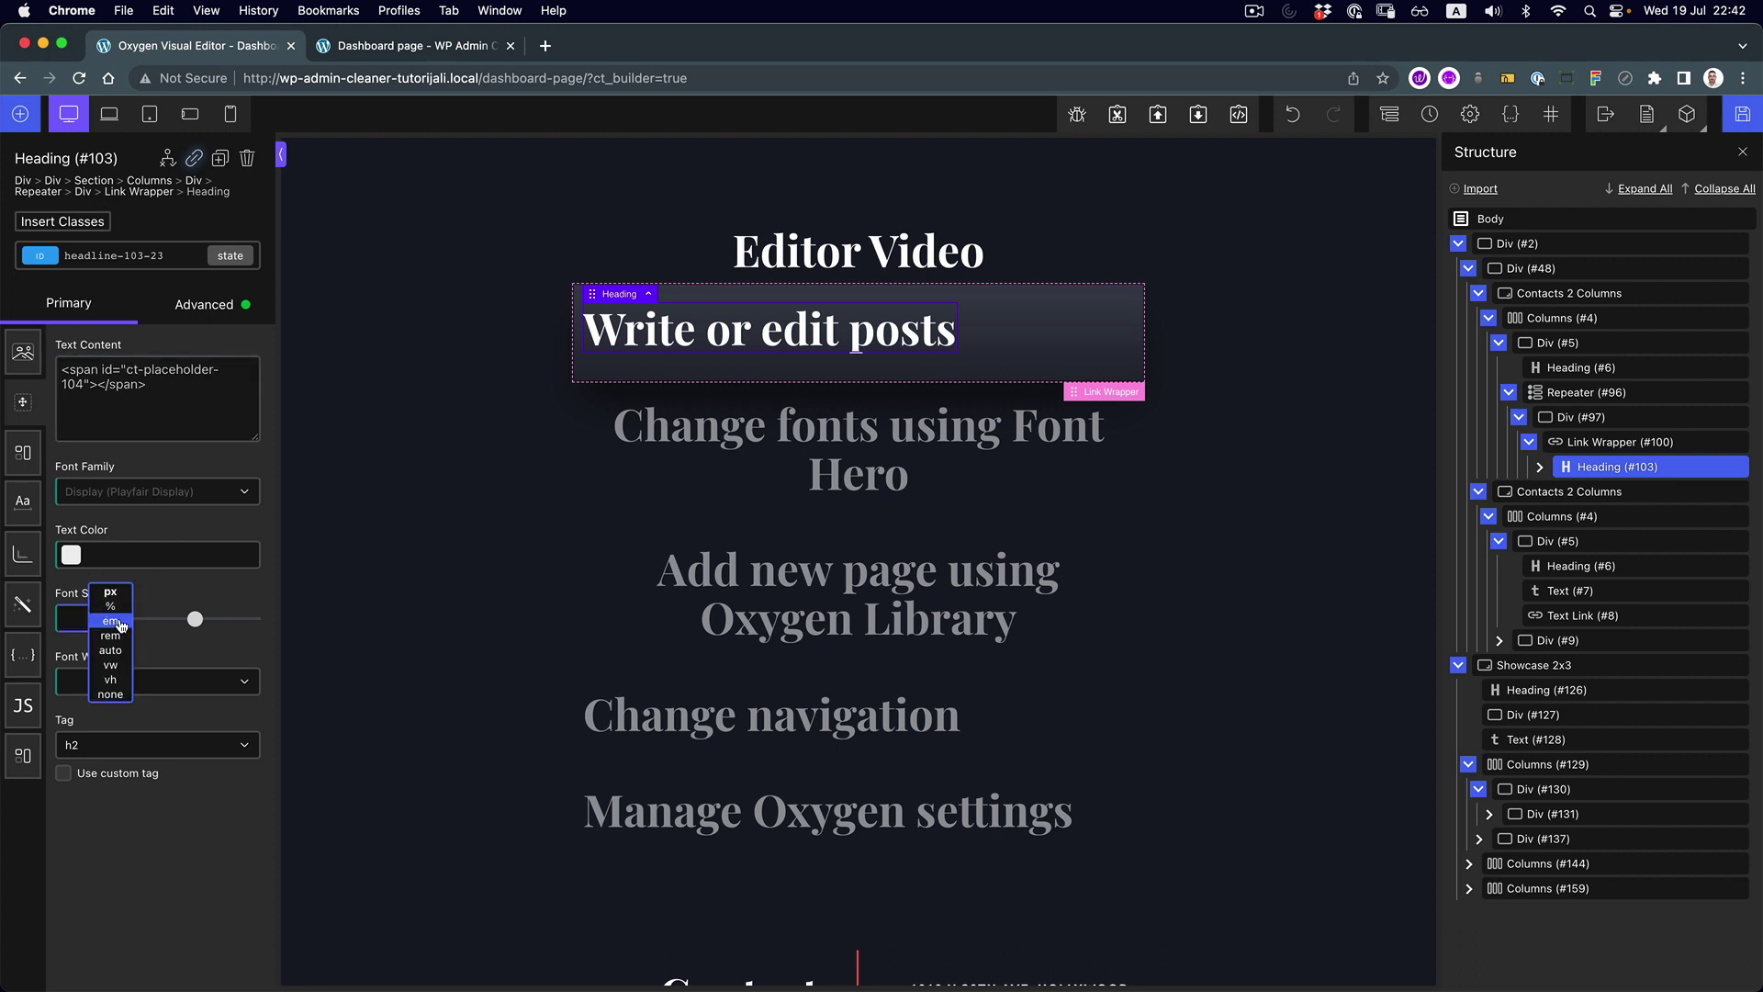
{"action": "left_click_drag", "start_coordinate": [195, 620], "coordinate": [169, 621]}
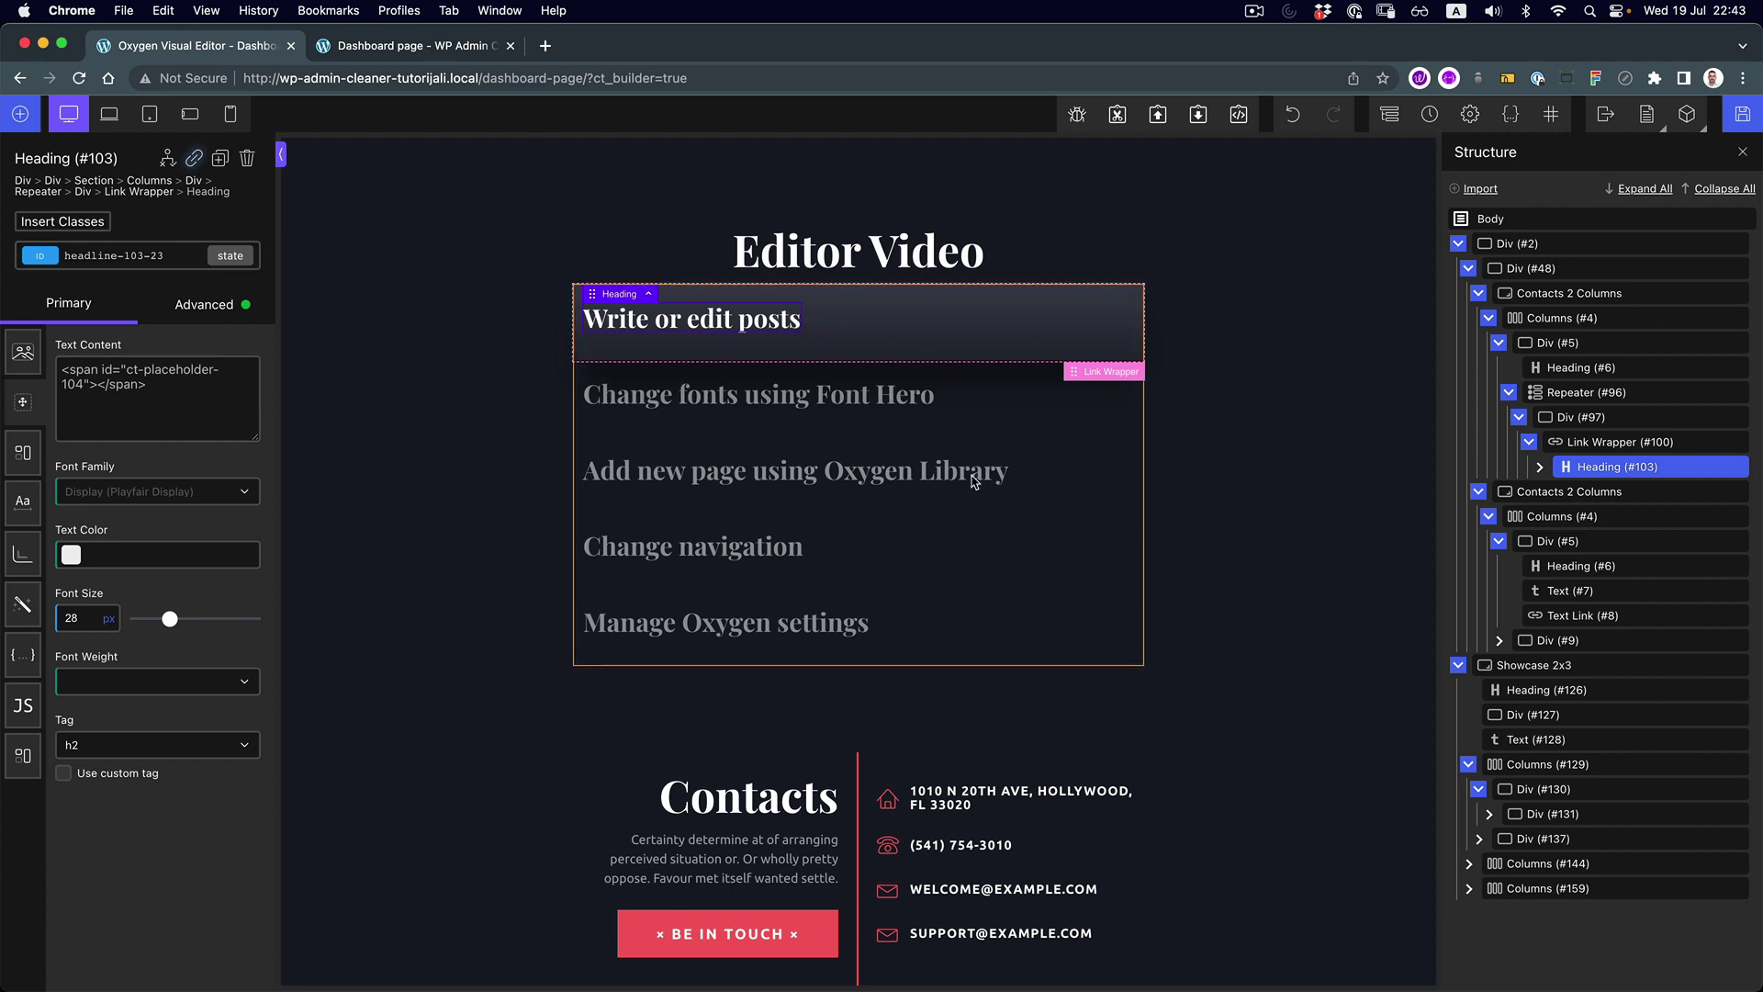
{"action": "left_click", "coordinate": [1742, 114]}
{"action": "left_click", "coordinate": [401, 46]}
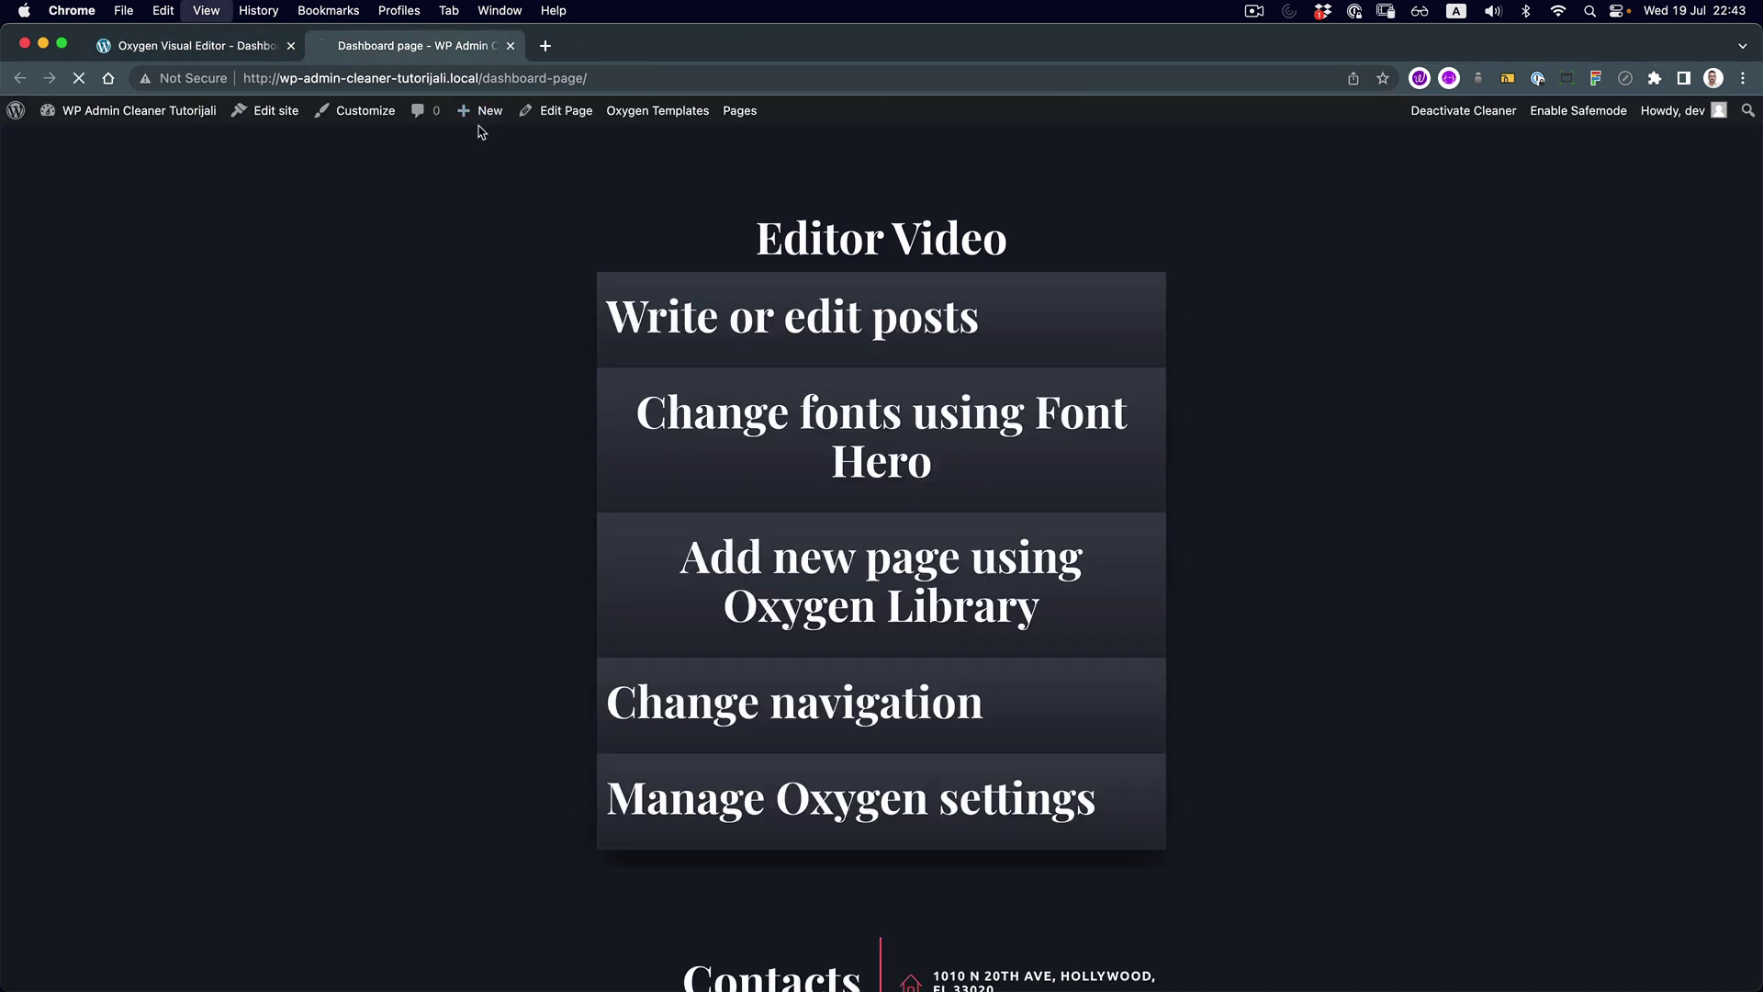
Give the Repeater a 1 rem gap between cards, save, and check it live
{"action": "left_click", "coordinate": [183, 46]}
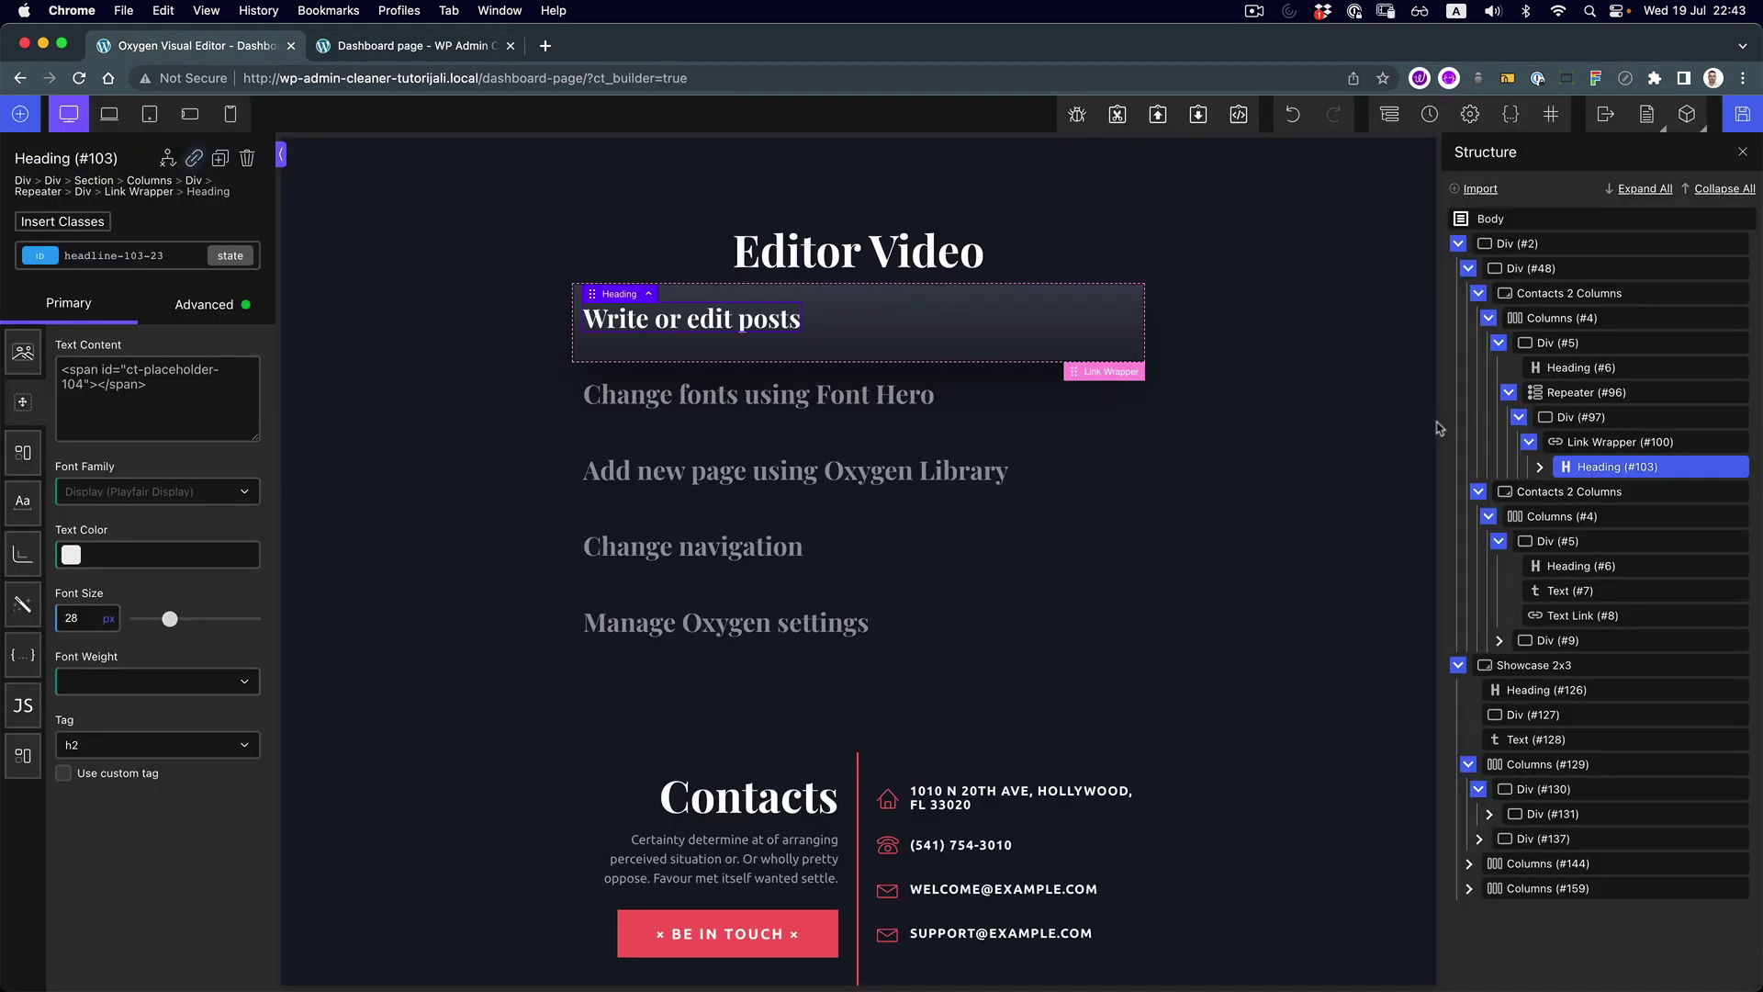
{"action": "left_click", "coordinate": [1579, 393]}
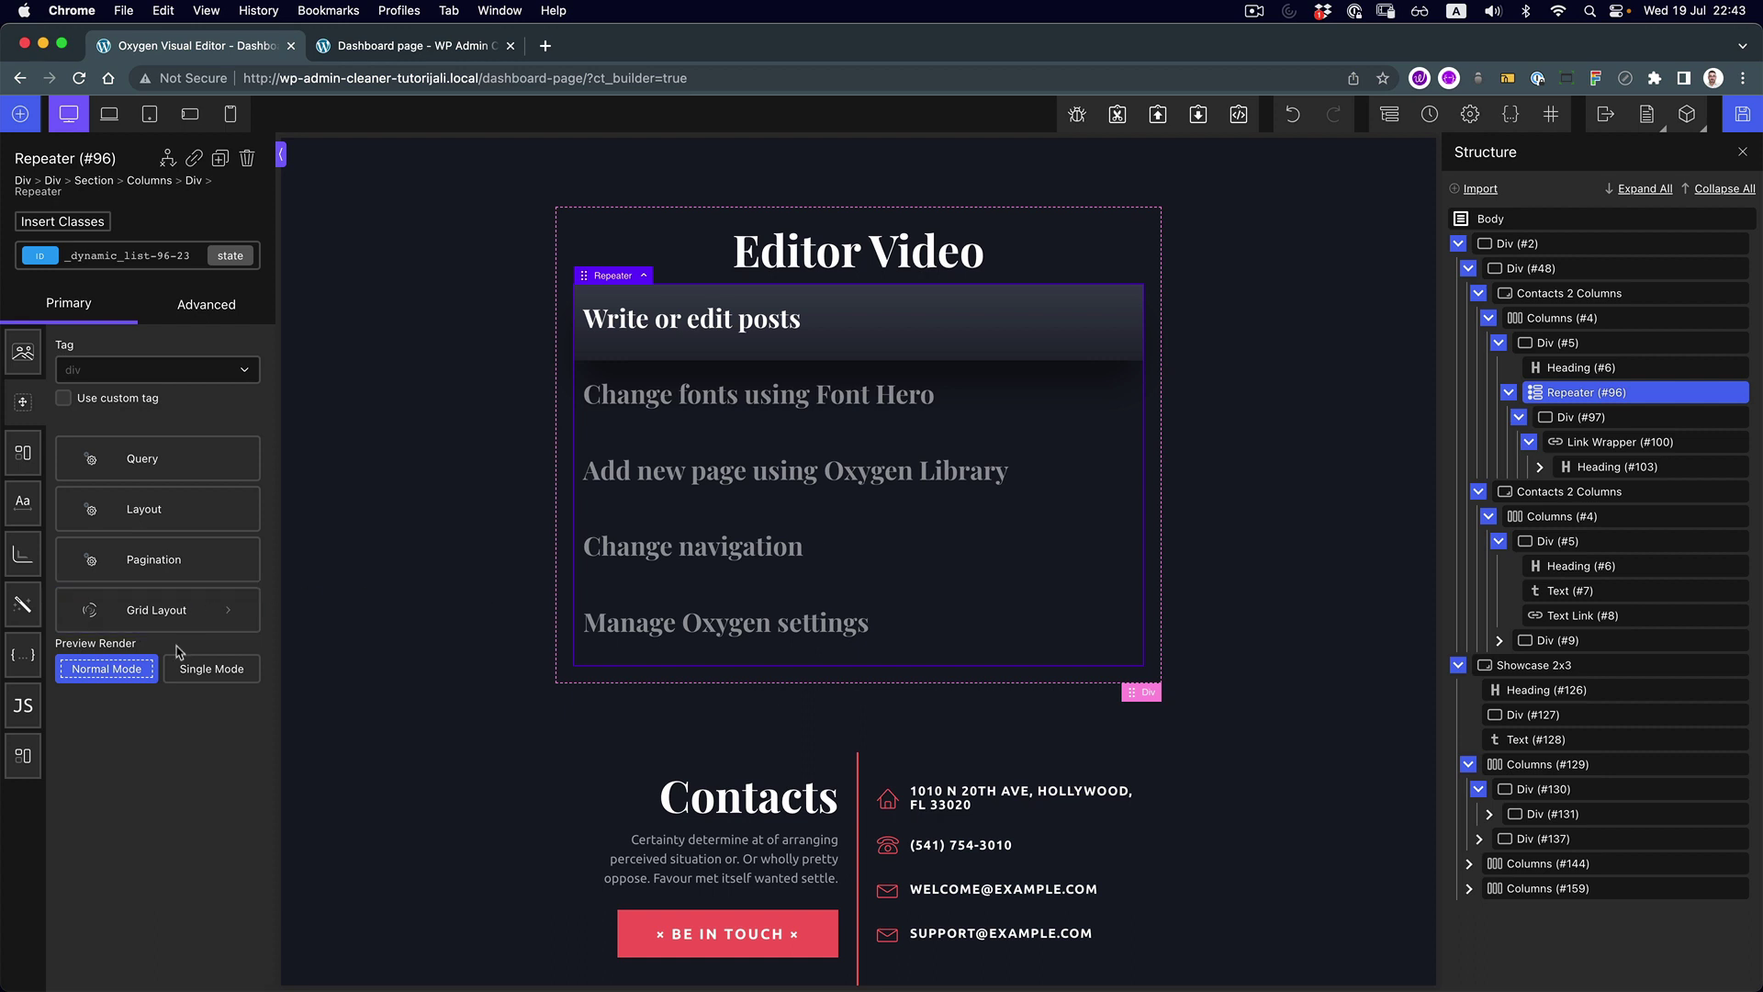
{"action": "left_click", "coordinate": [171, 508]}
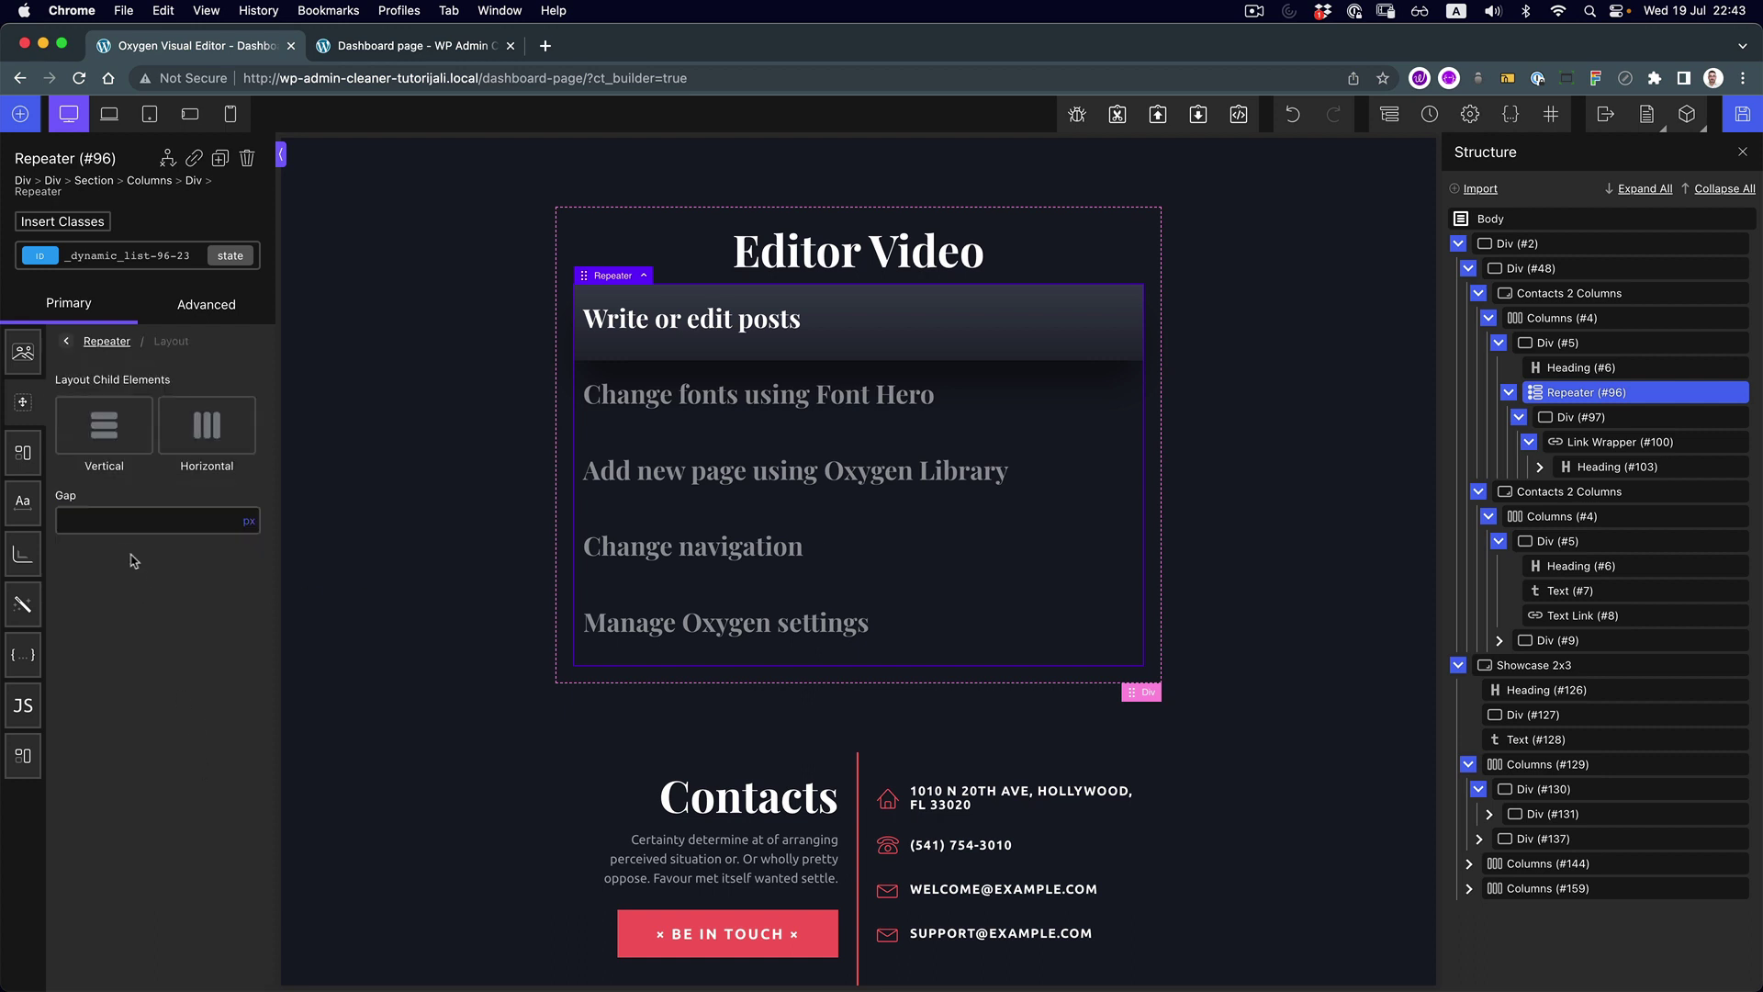
{"action": "left_click", "coordinate": [119, 518]}
{"action": "left_click", "coordinate": [248, 521]}
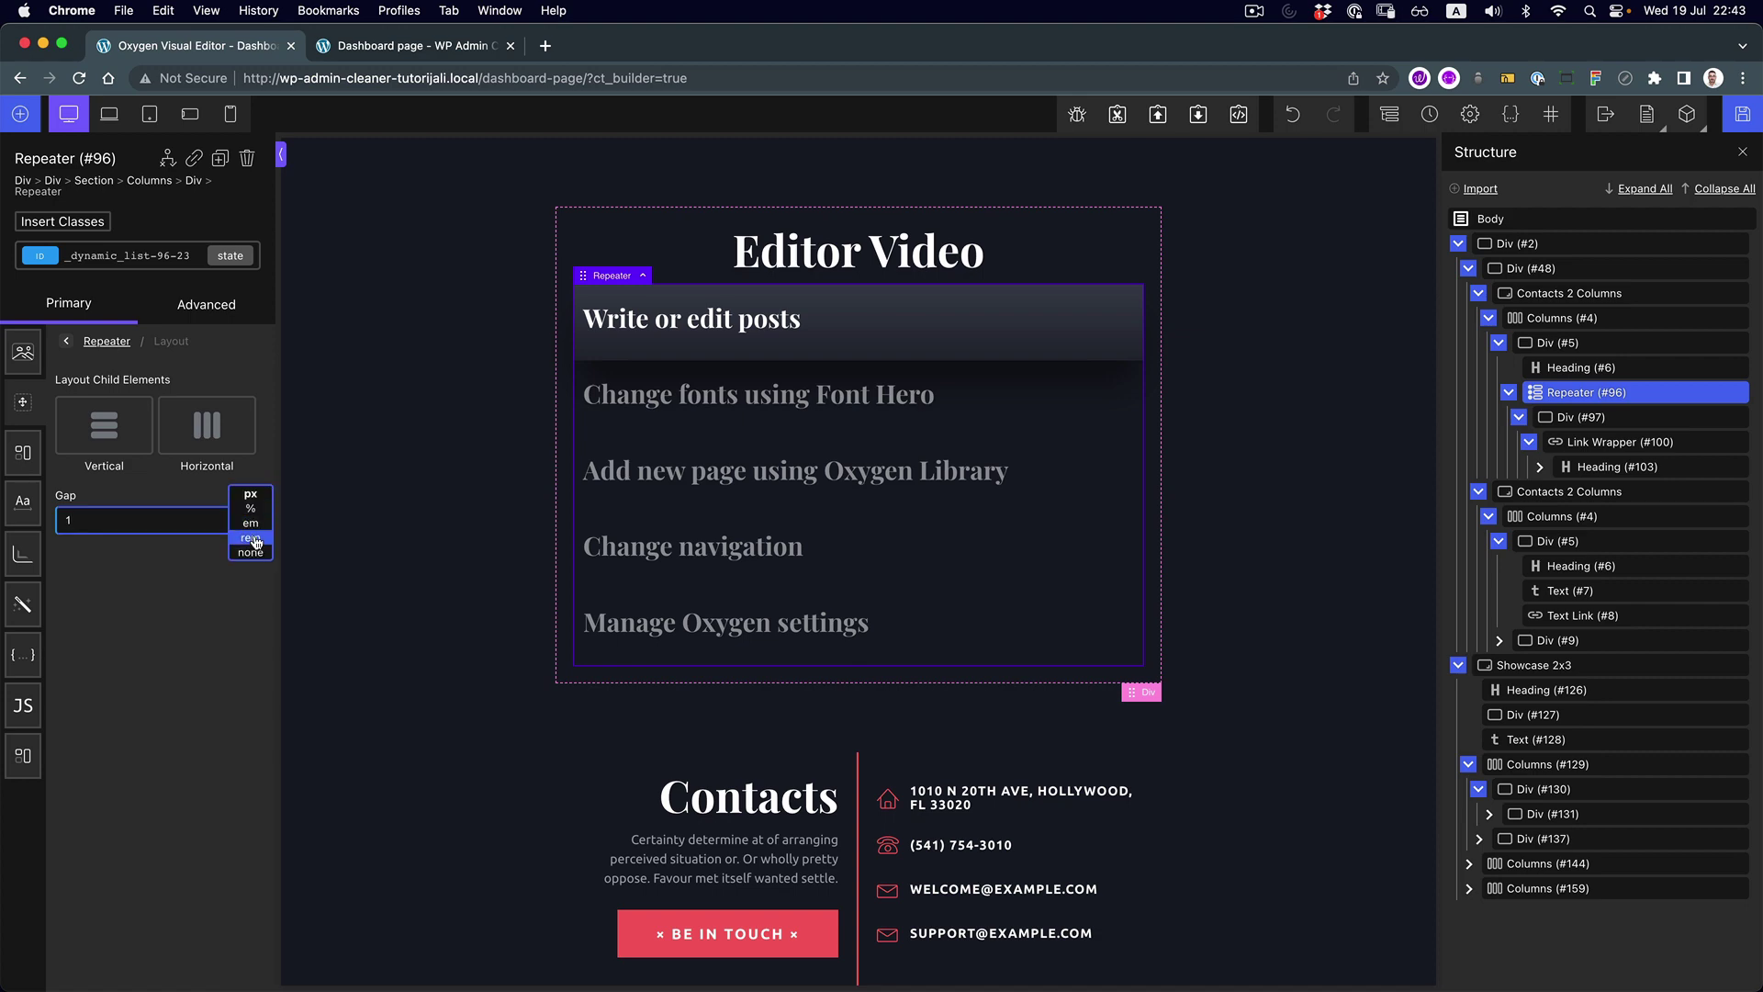
{"action": "left_click", "coordinate": [254, 538]}
{"action": "left_click", "coordinate": [1740, 112]}
{"action": "left_click", "coordinate": [398, 52]}
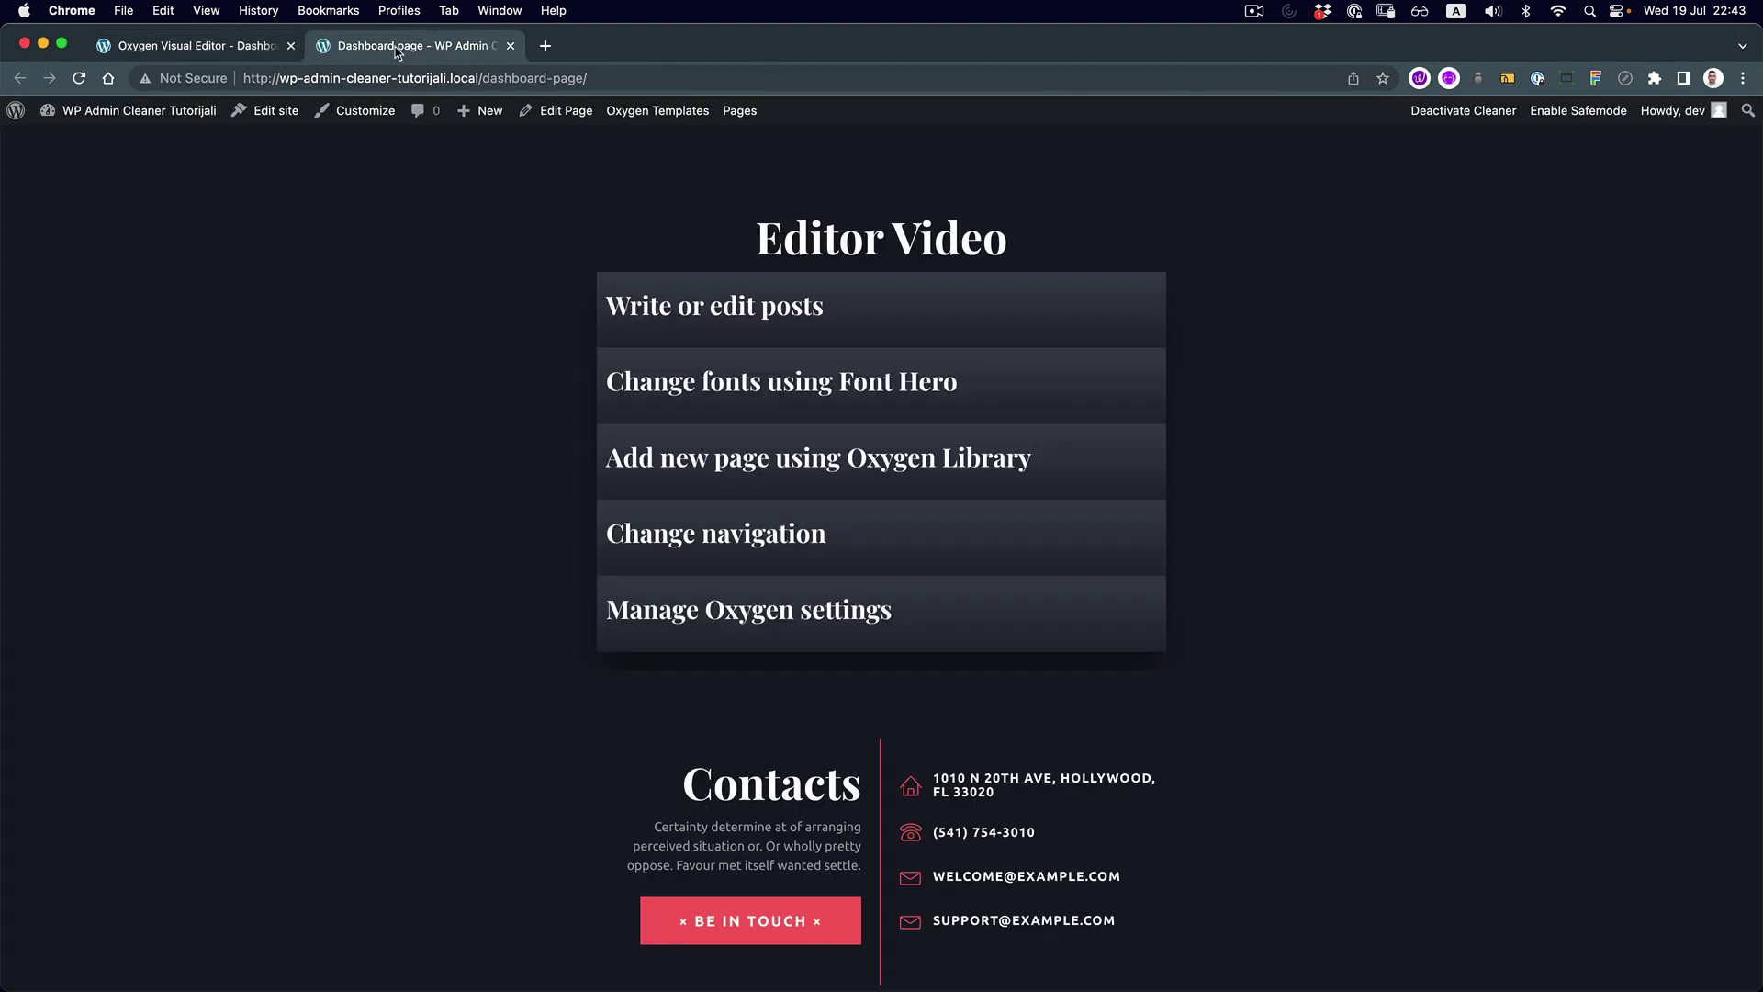
Switch the Repeater layout to a vertical stack, save, and view the result live
{"action": "left_click", "coordinate": [241, 49]}
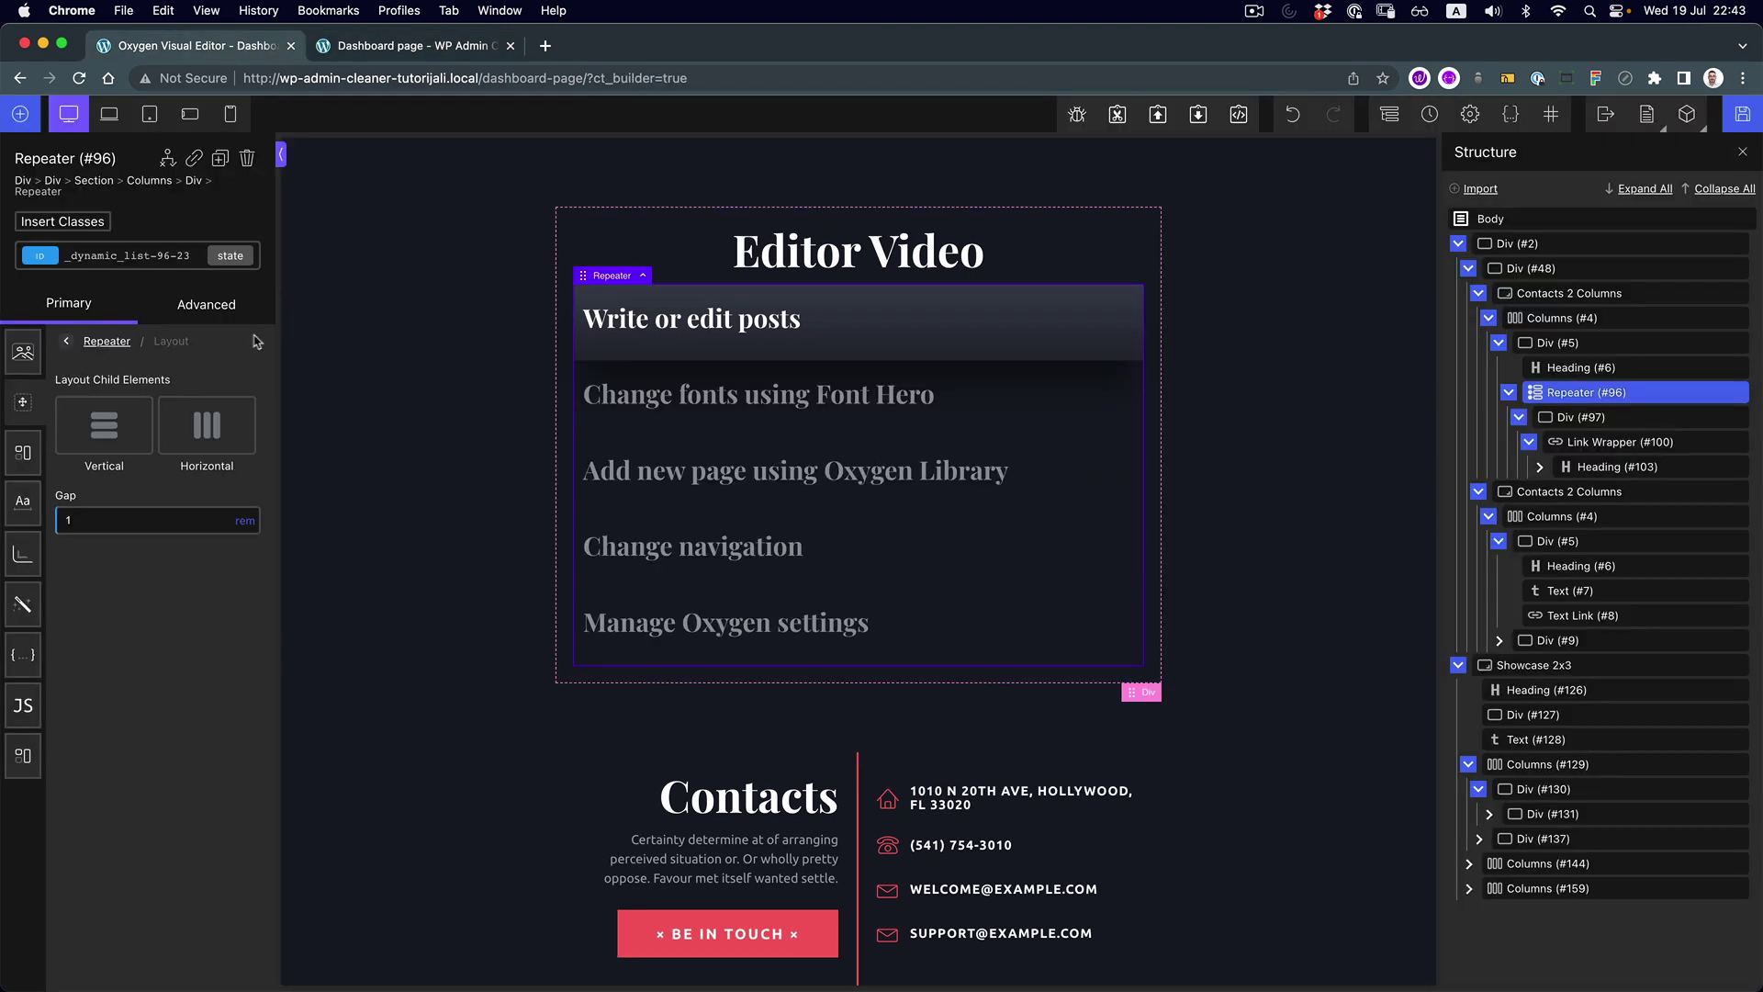
{"action": "left_click", "coordinate": [103, 424]}
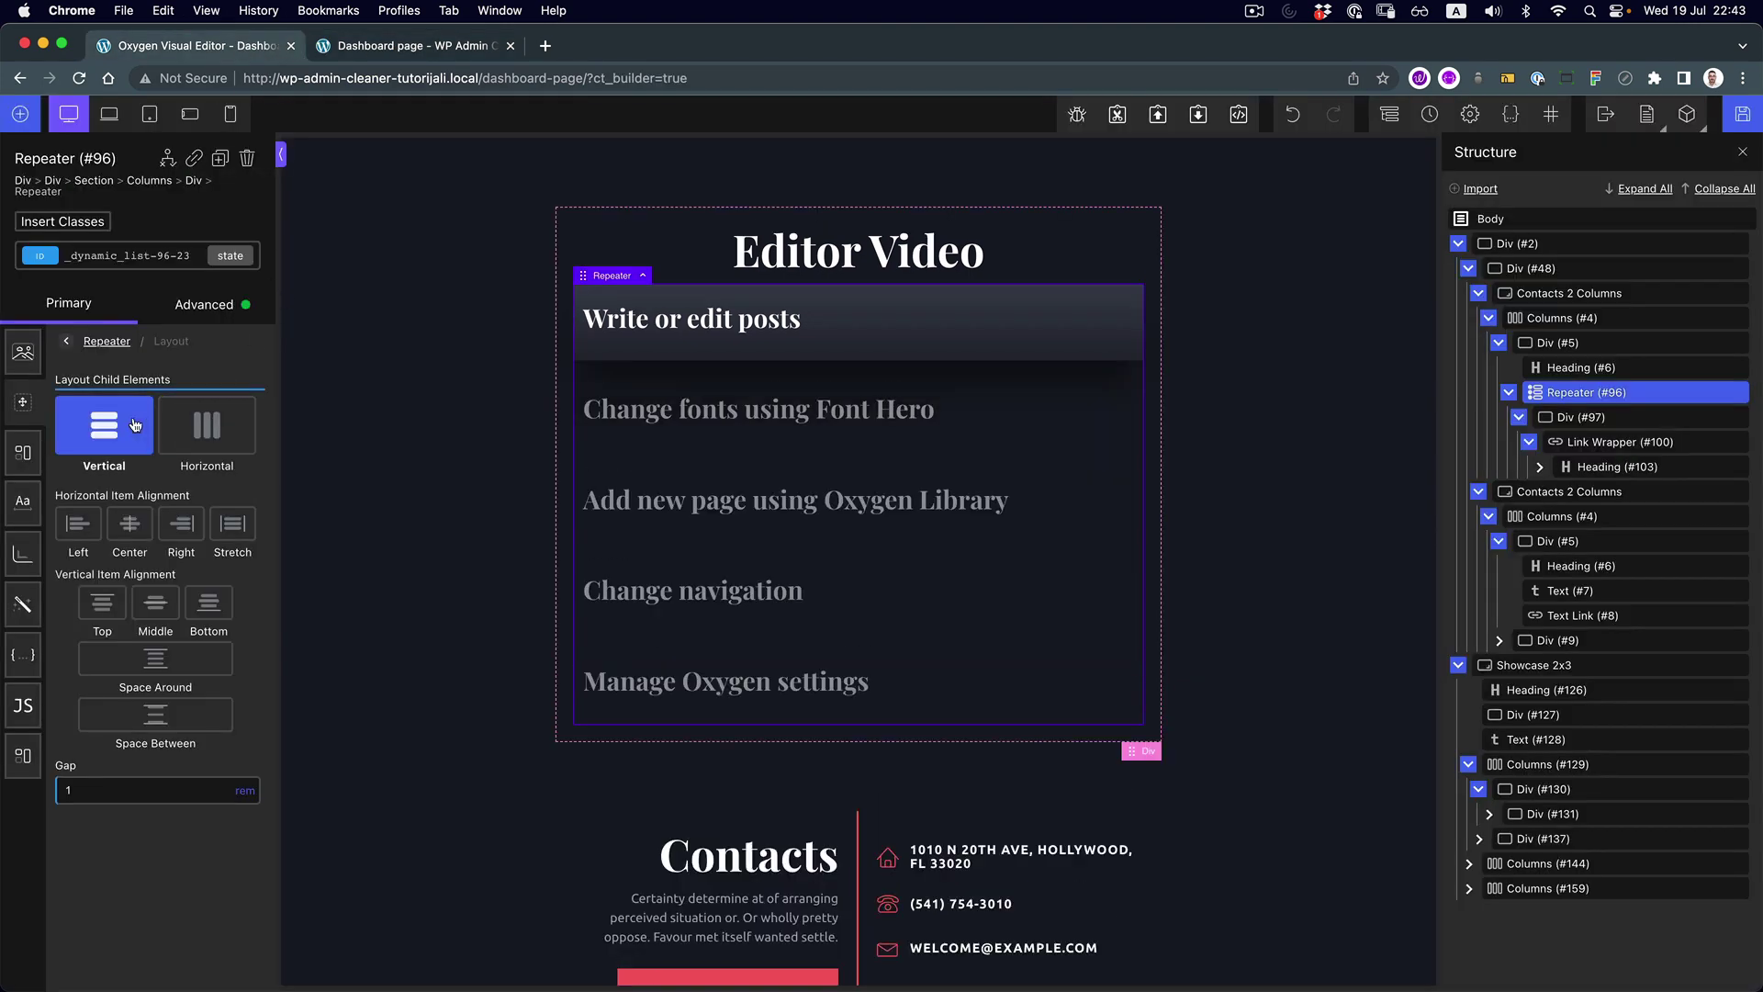
{"action": "left_click", "coordinate": [1744, 111]}
{"action": "left_click", "coordinate": [422, 52]}
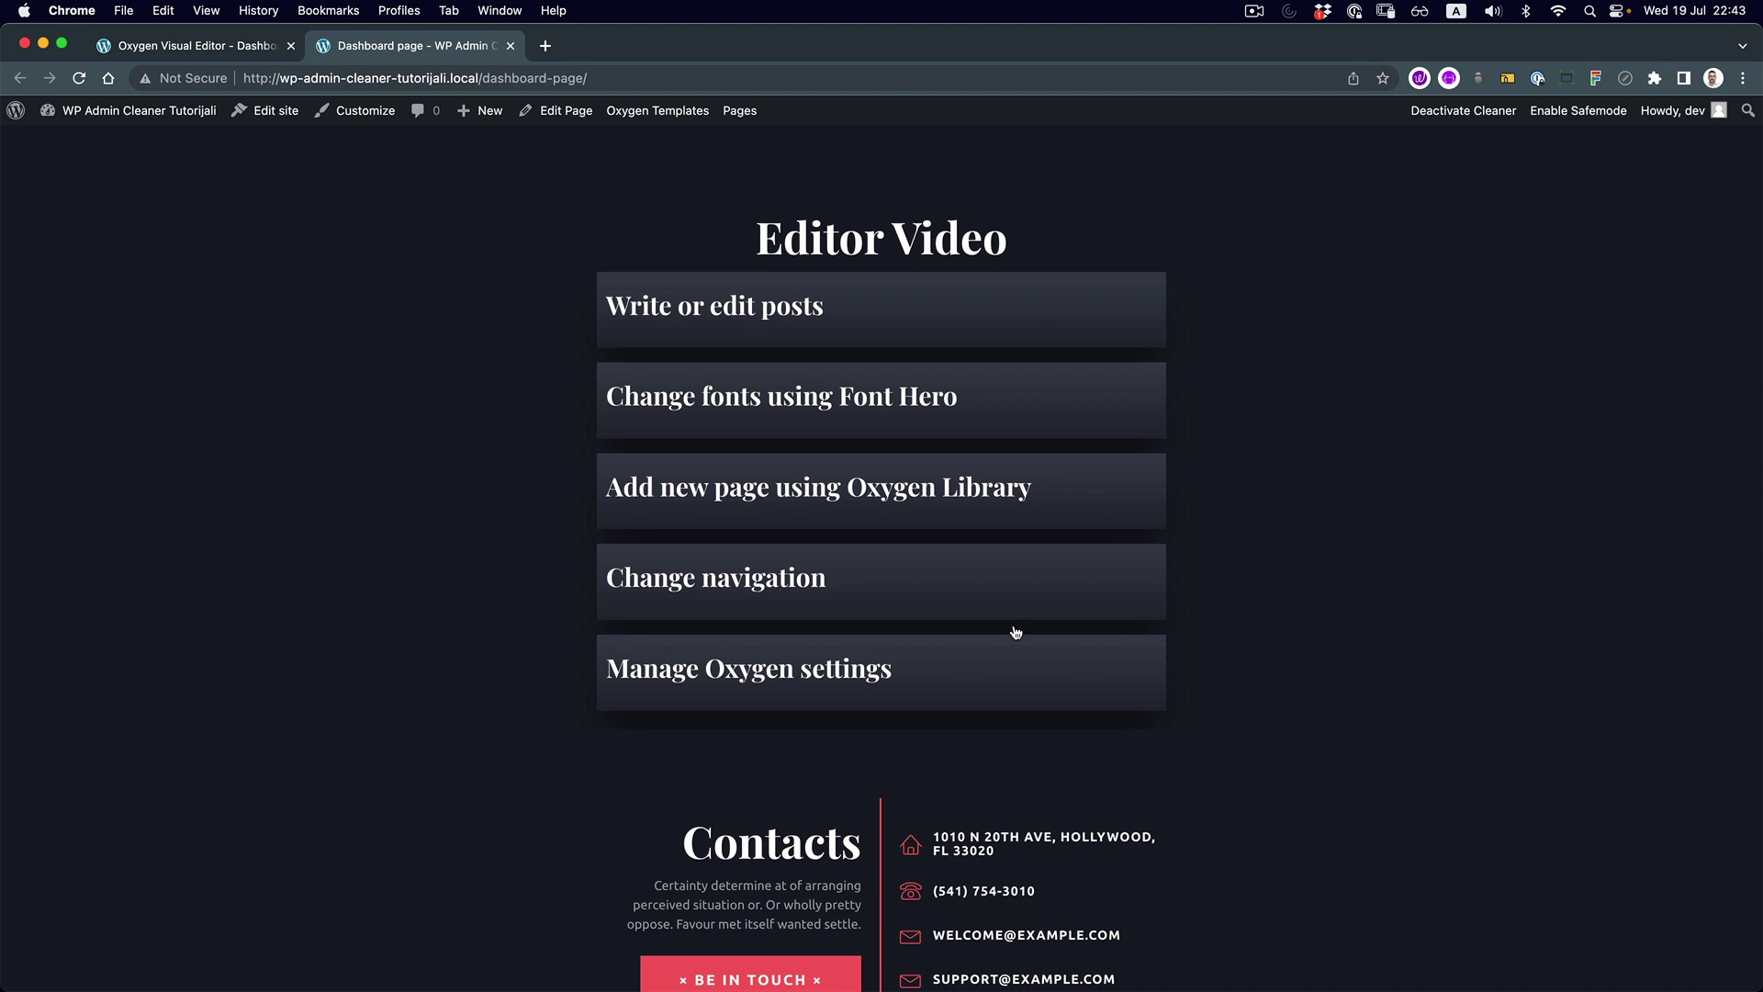
{"action": "left_click", "coordinate": [180, 53]}
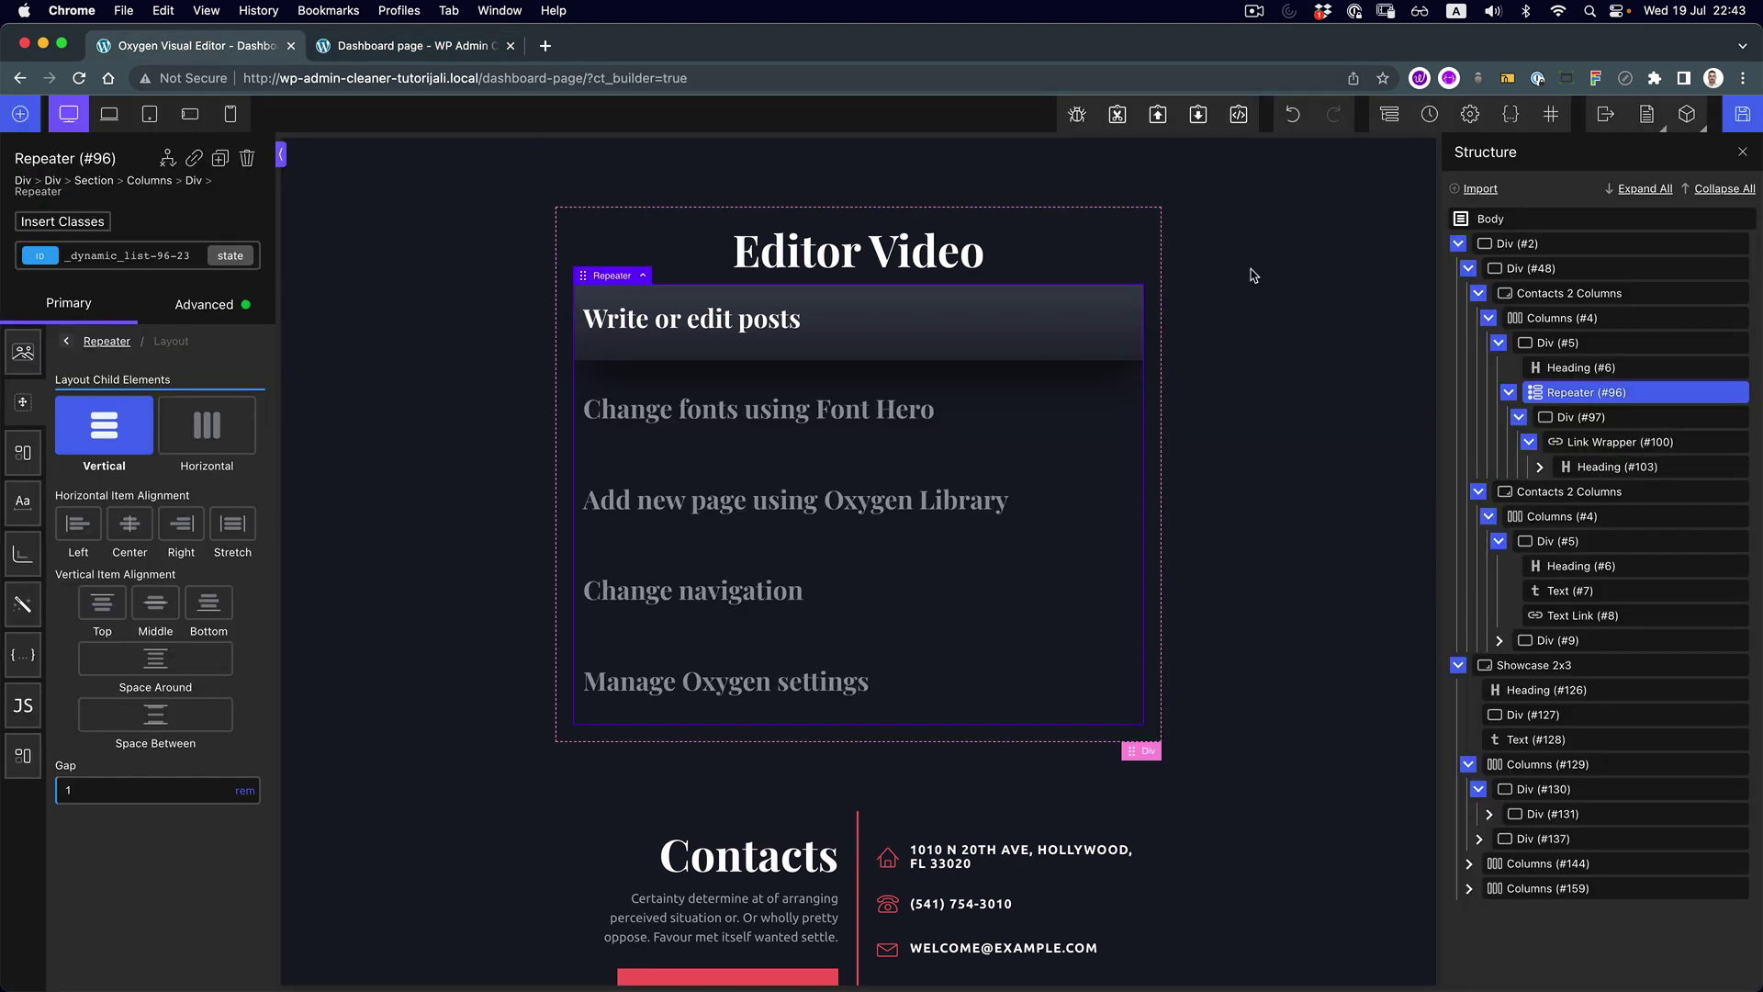
Switch the Link Wrapper's styling to its :hover state
{"action": "left_click", "coordinate": [1607, 442]}
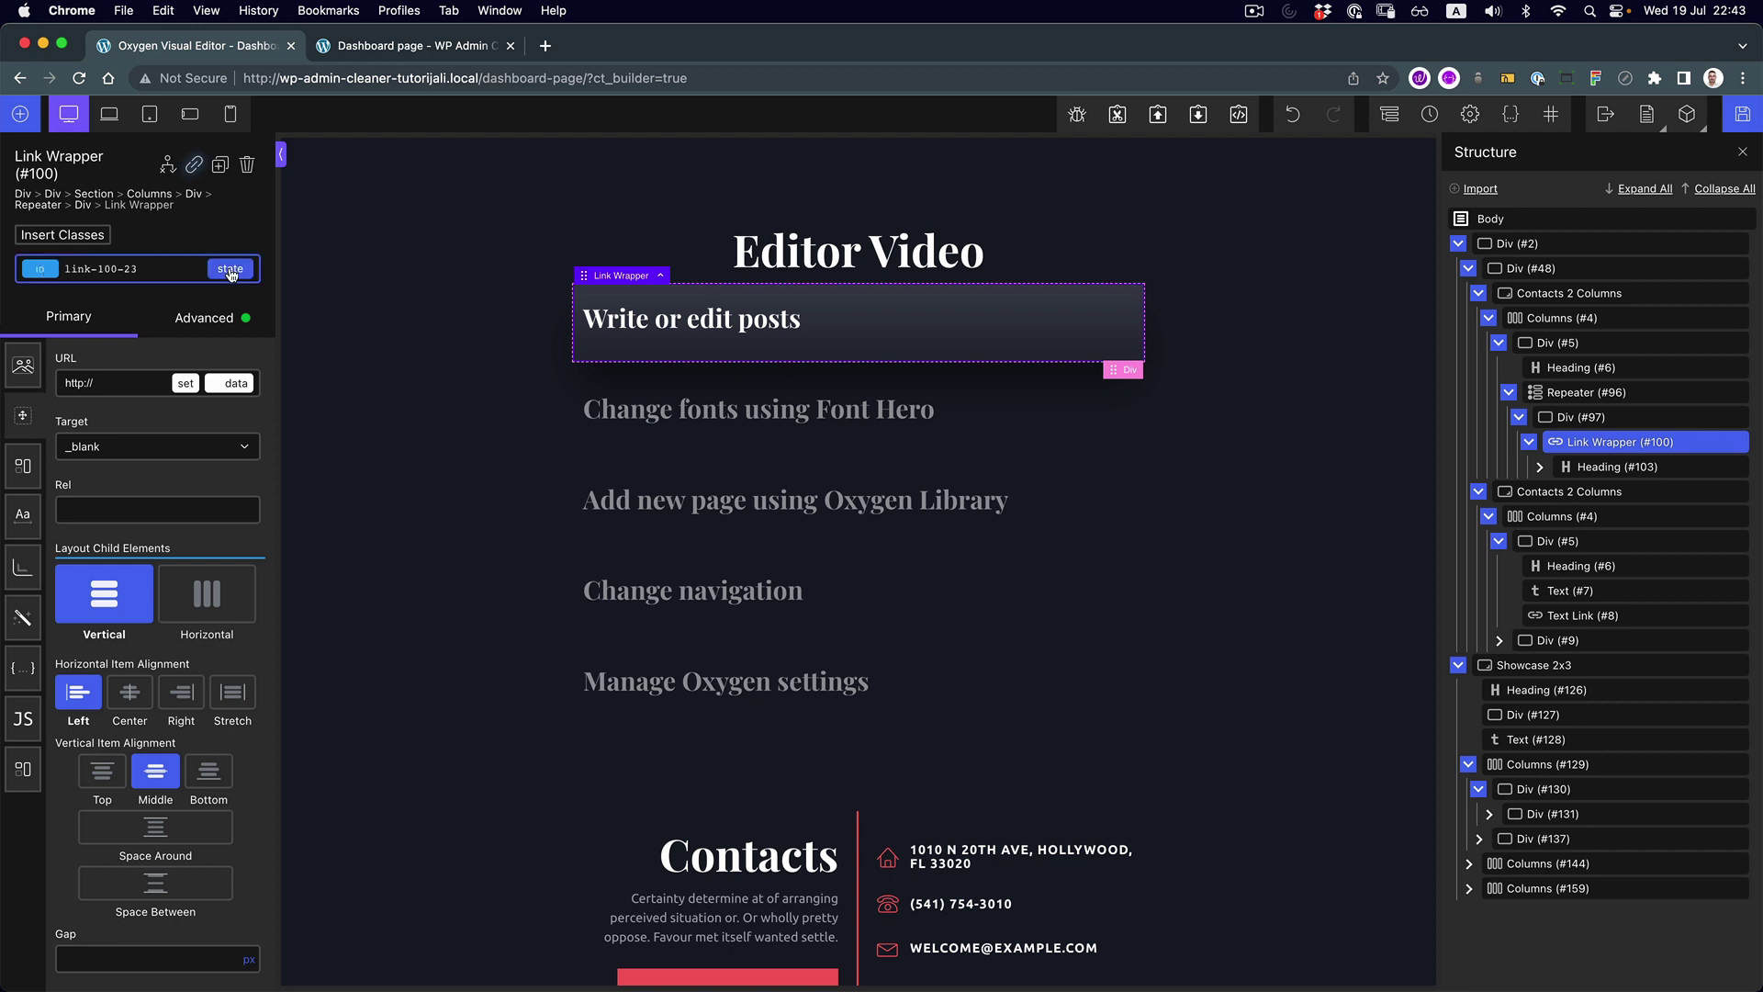
{"action": "left_click", "coordinate": [231, 273]}
{"action": "left_click", "coordinate": [196, 329]}
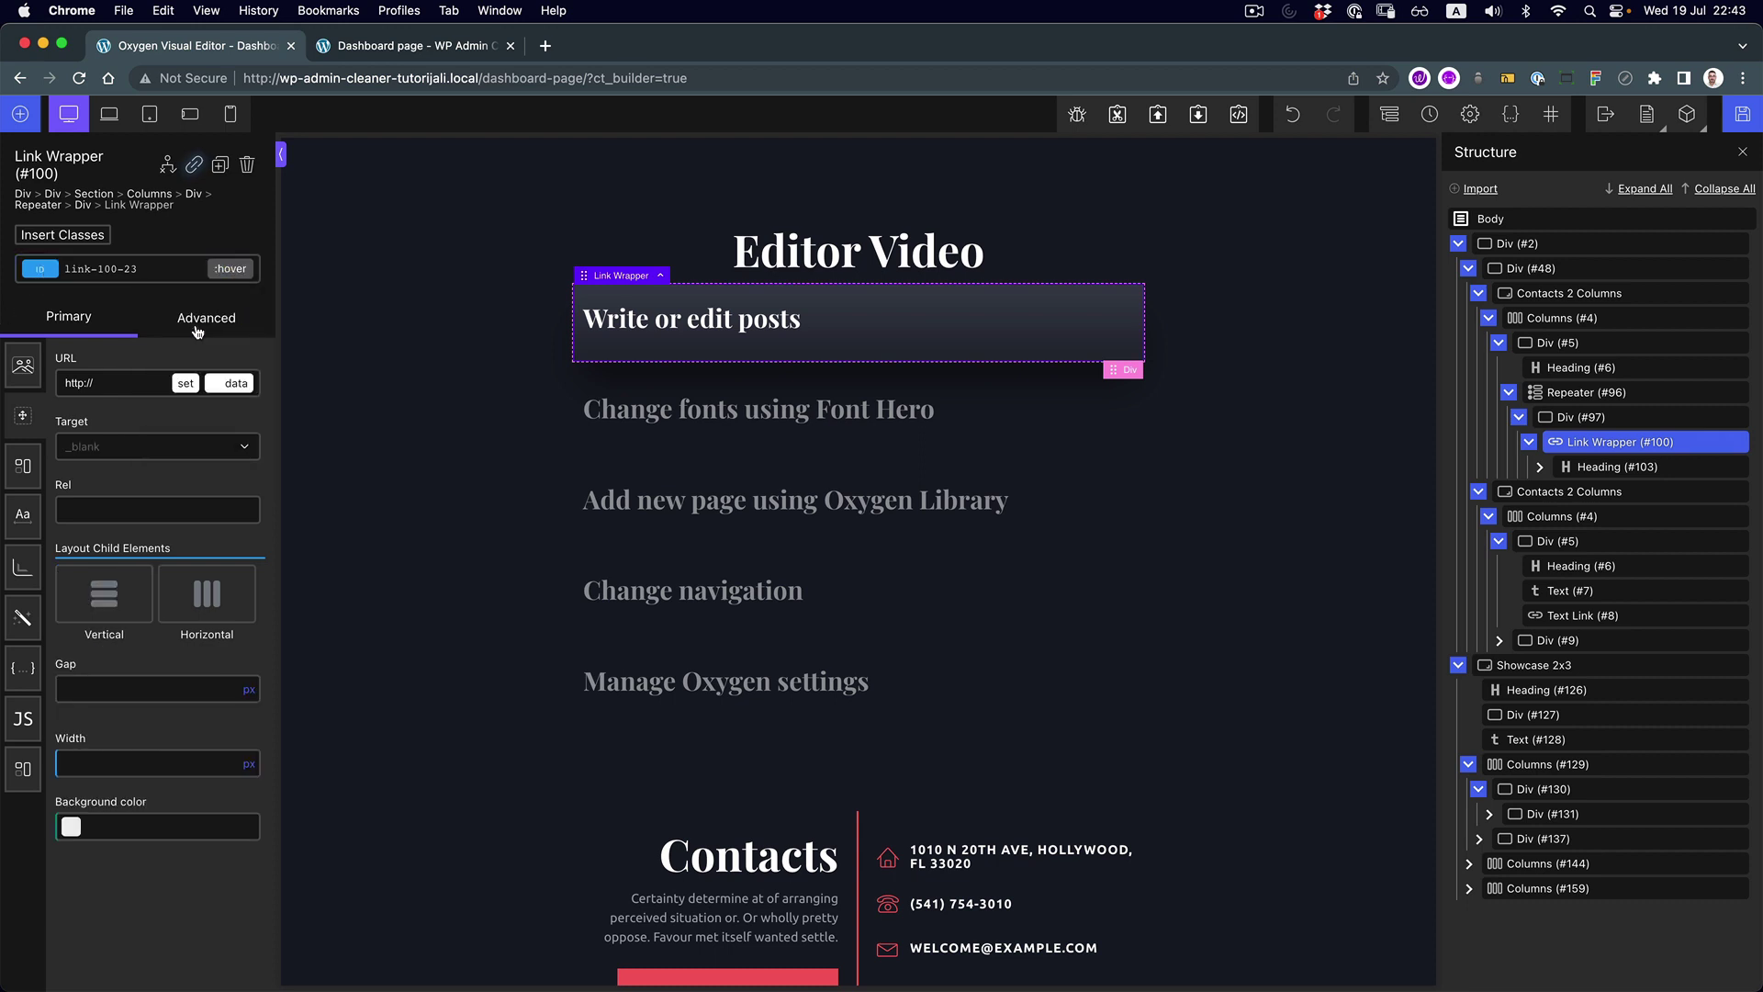
Inspect the live card link, lighten its gradient colour to #404453, and copy the background-image declaration
{"action": "left_click", "coordinate": [422, 49]}
{"action": "right_click", "coordinate": [846, 310]}
{"action": "left_click", "coordinate": [894, 610]}
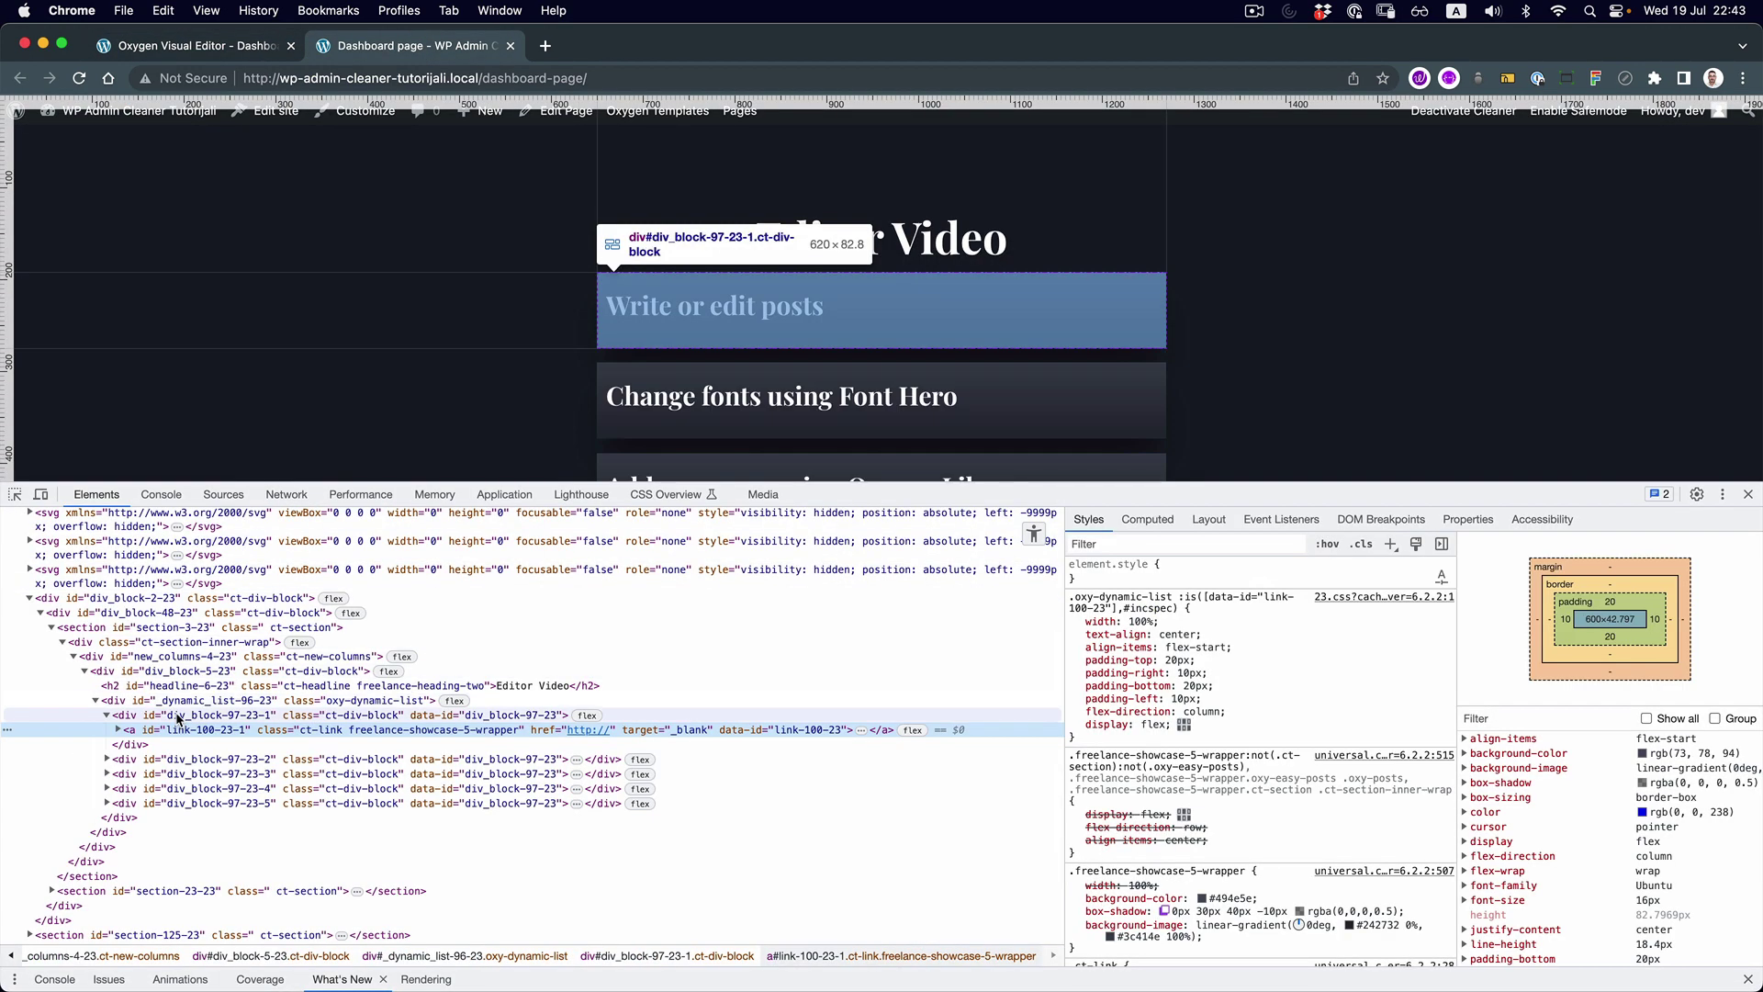
{"action": "left_click", "coordinate": [180, 719]}
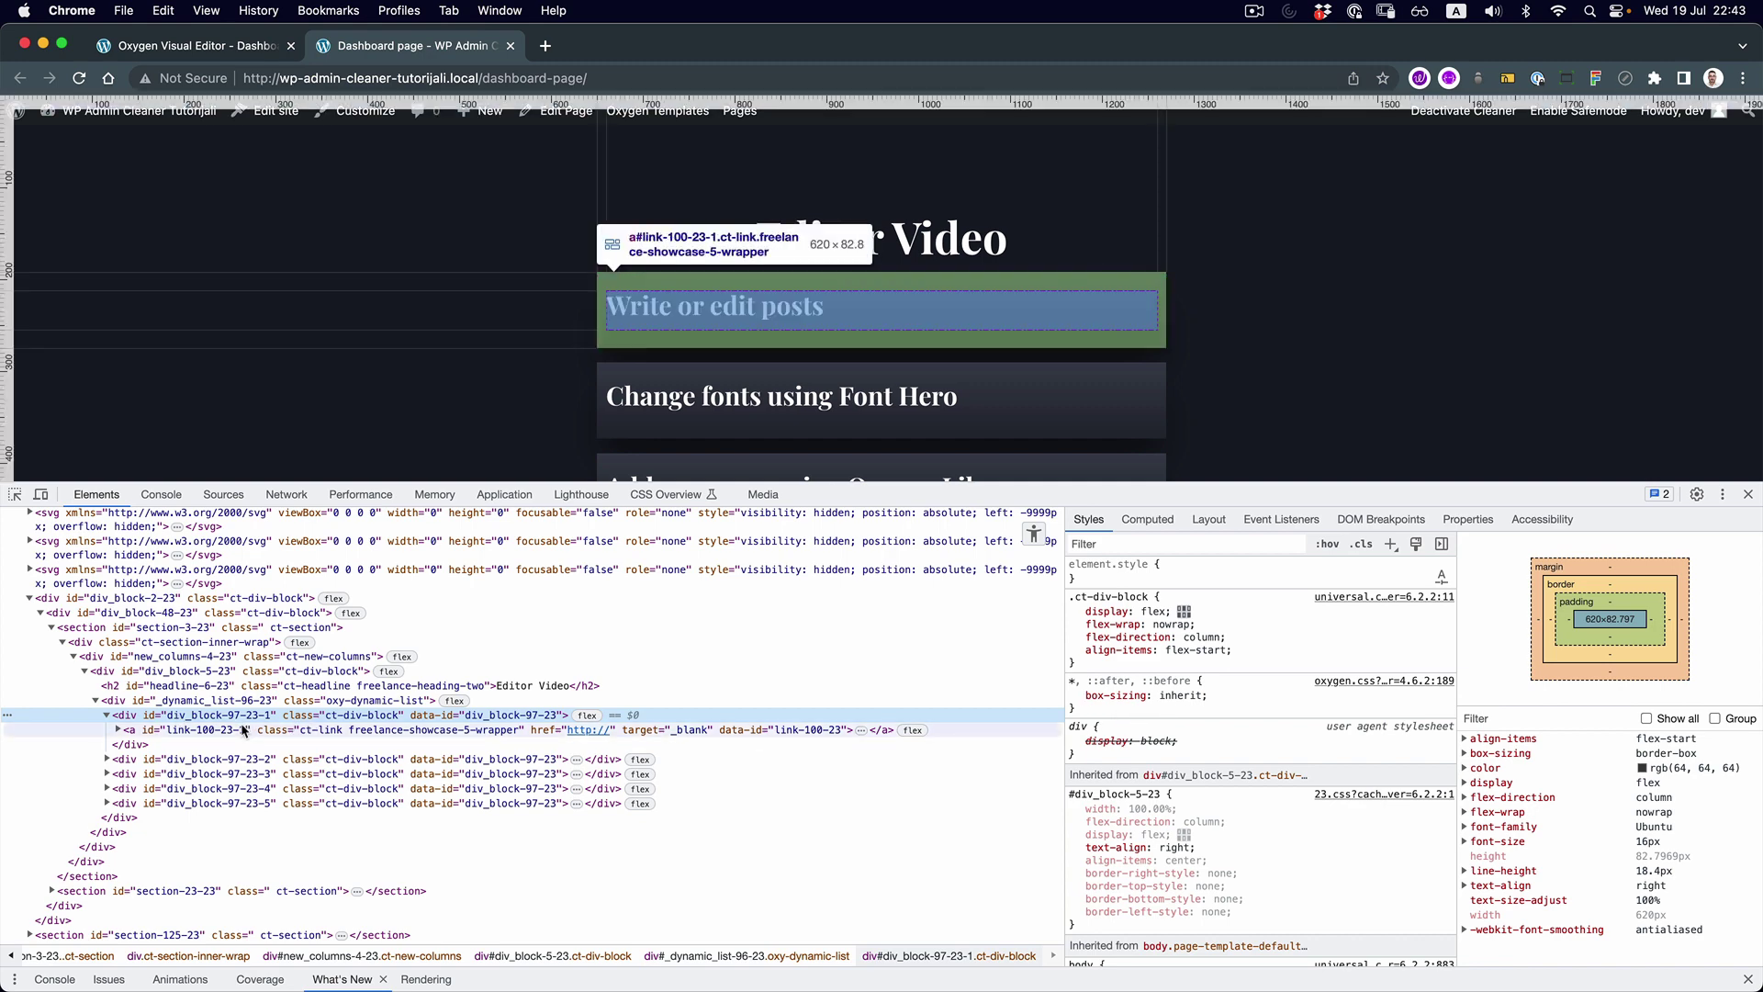
{"action": "left_click", "coordinate": [243, 730]}
{"action": "scroll", "coordinate": [1299, 721], "scroll_direction": "down", "scroll_amount": 5}
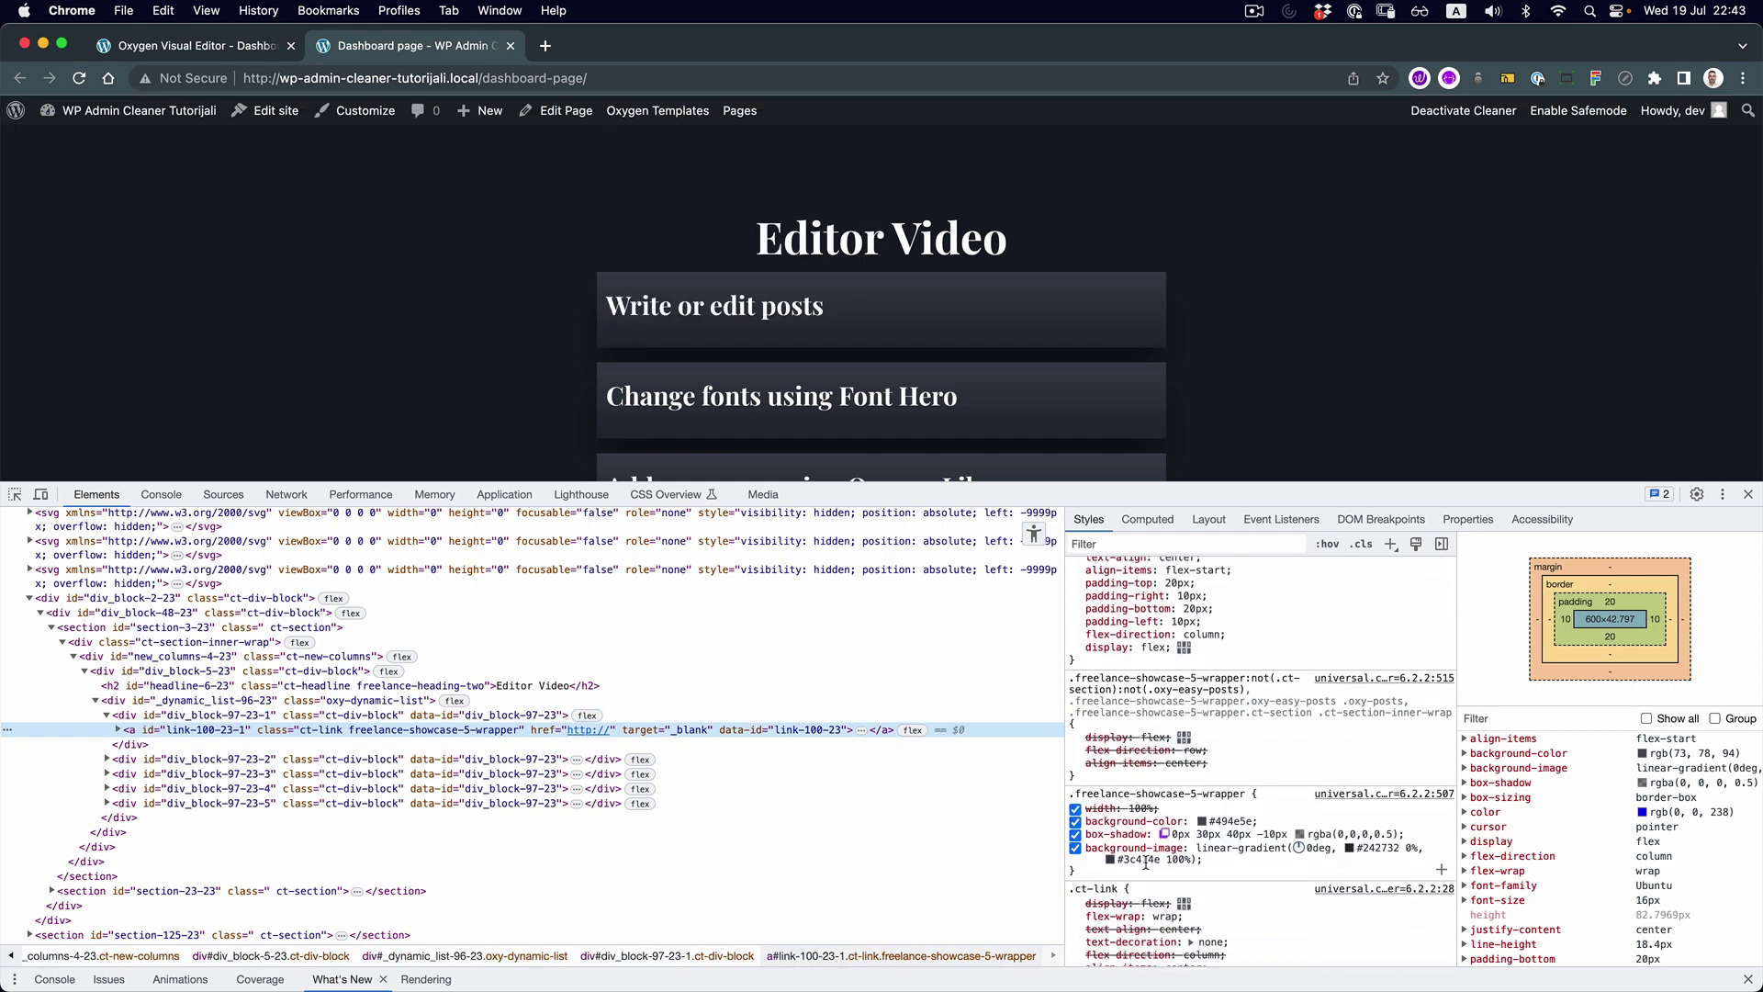
{"action": "left_click", "coordinate": [1349, 849]}
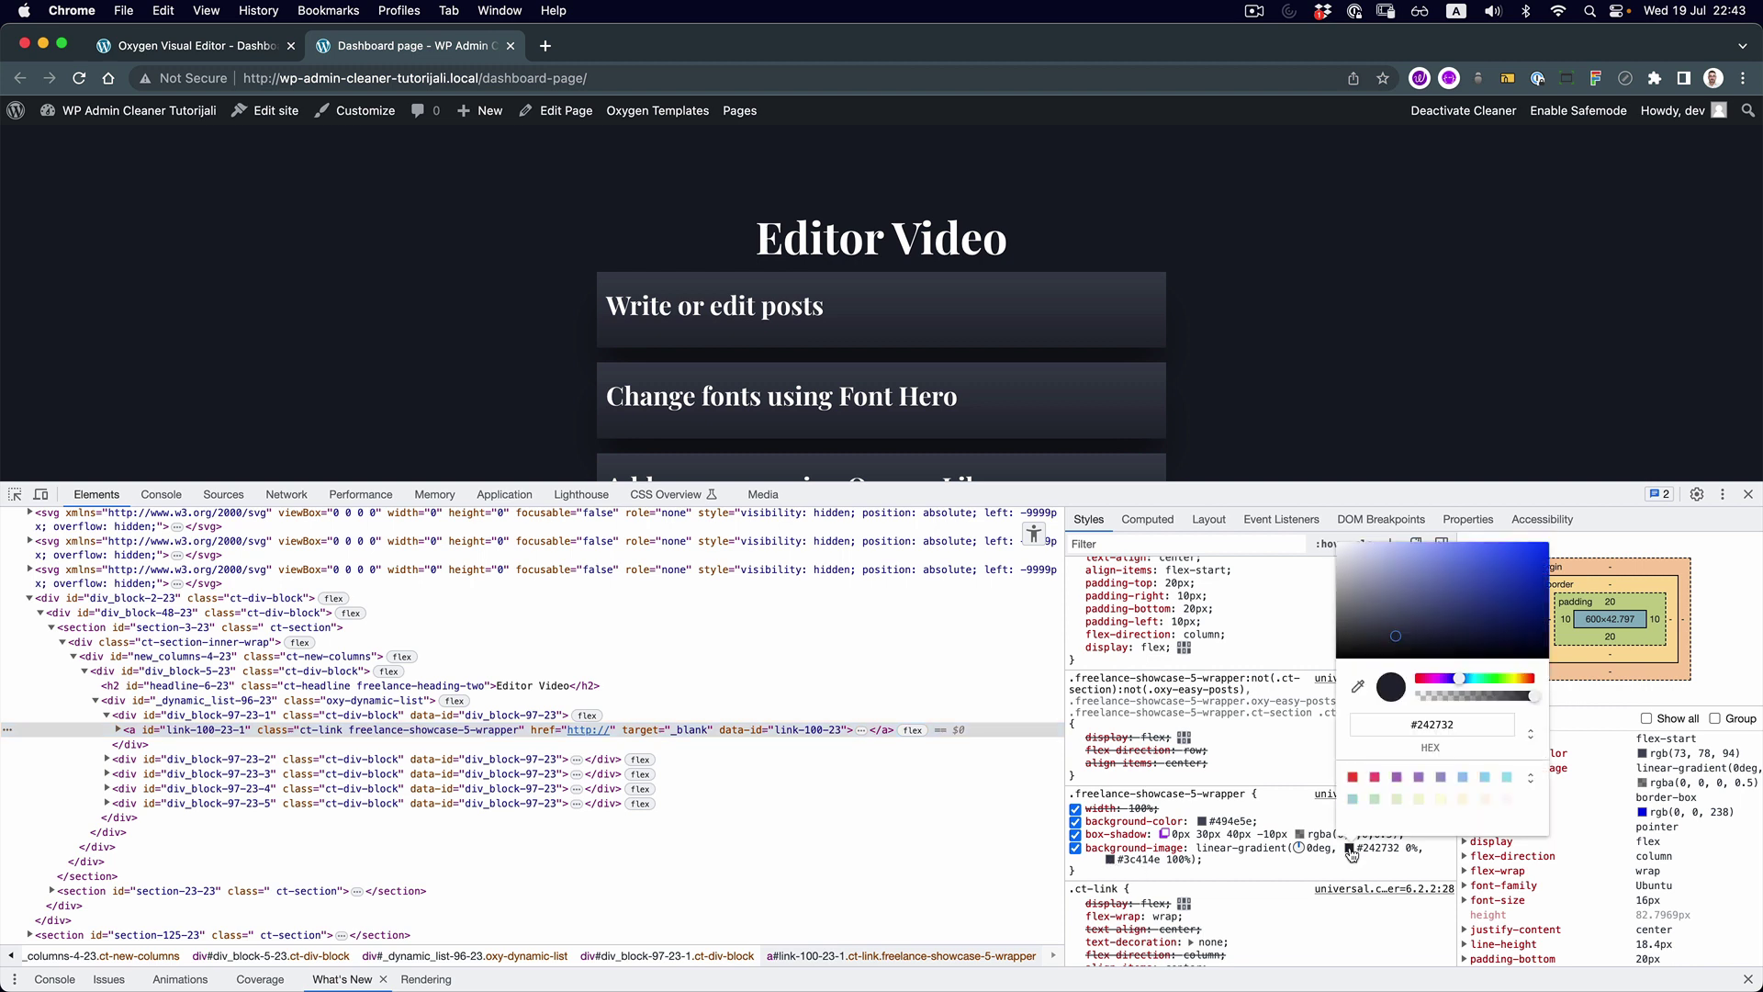
{"action": "left_click_drag", "start_coordinate": [1390, 630], "coordinate": [1384, 621]}
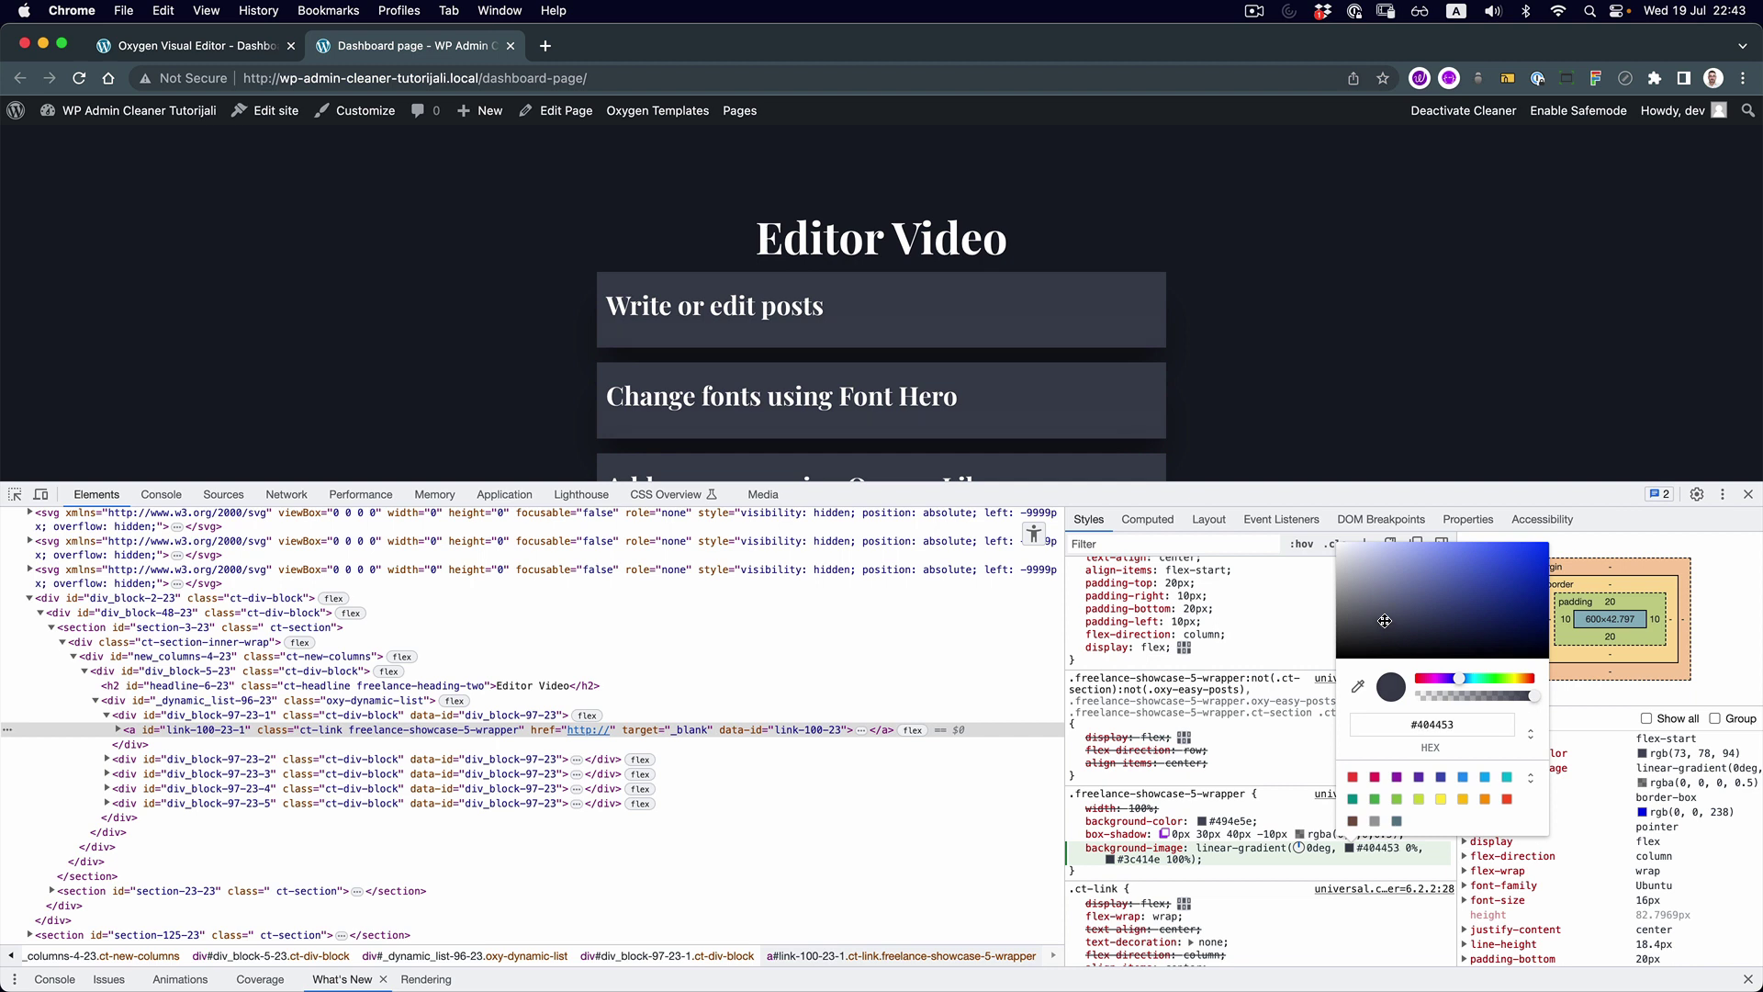
{"action": "left_click", "coordinate": [1266, 879]}
{"action": "left_click_drag", "start_coordinate": [1199, 860], "coordinate": [1084, 849]}
{"action": "key", "text": "super+c"}
{"action": "left_click", "coordinate": [248, 46]}
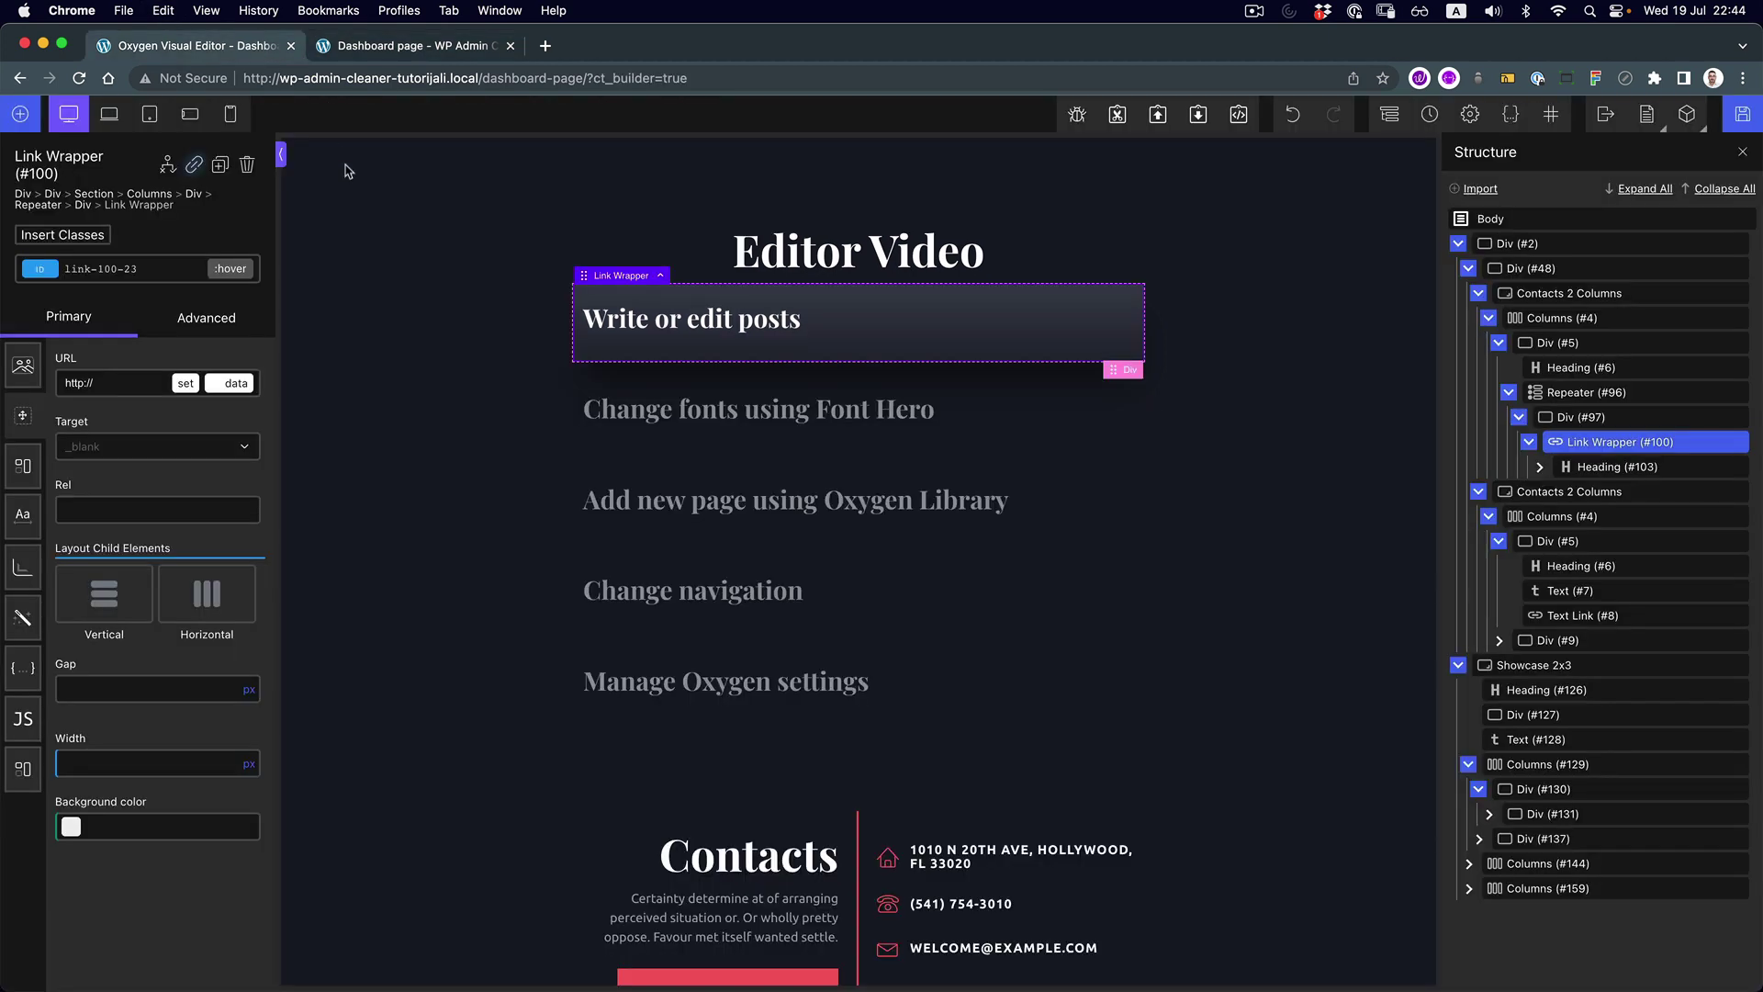
{"action": "left_click", "coordinate": [204, 322]}
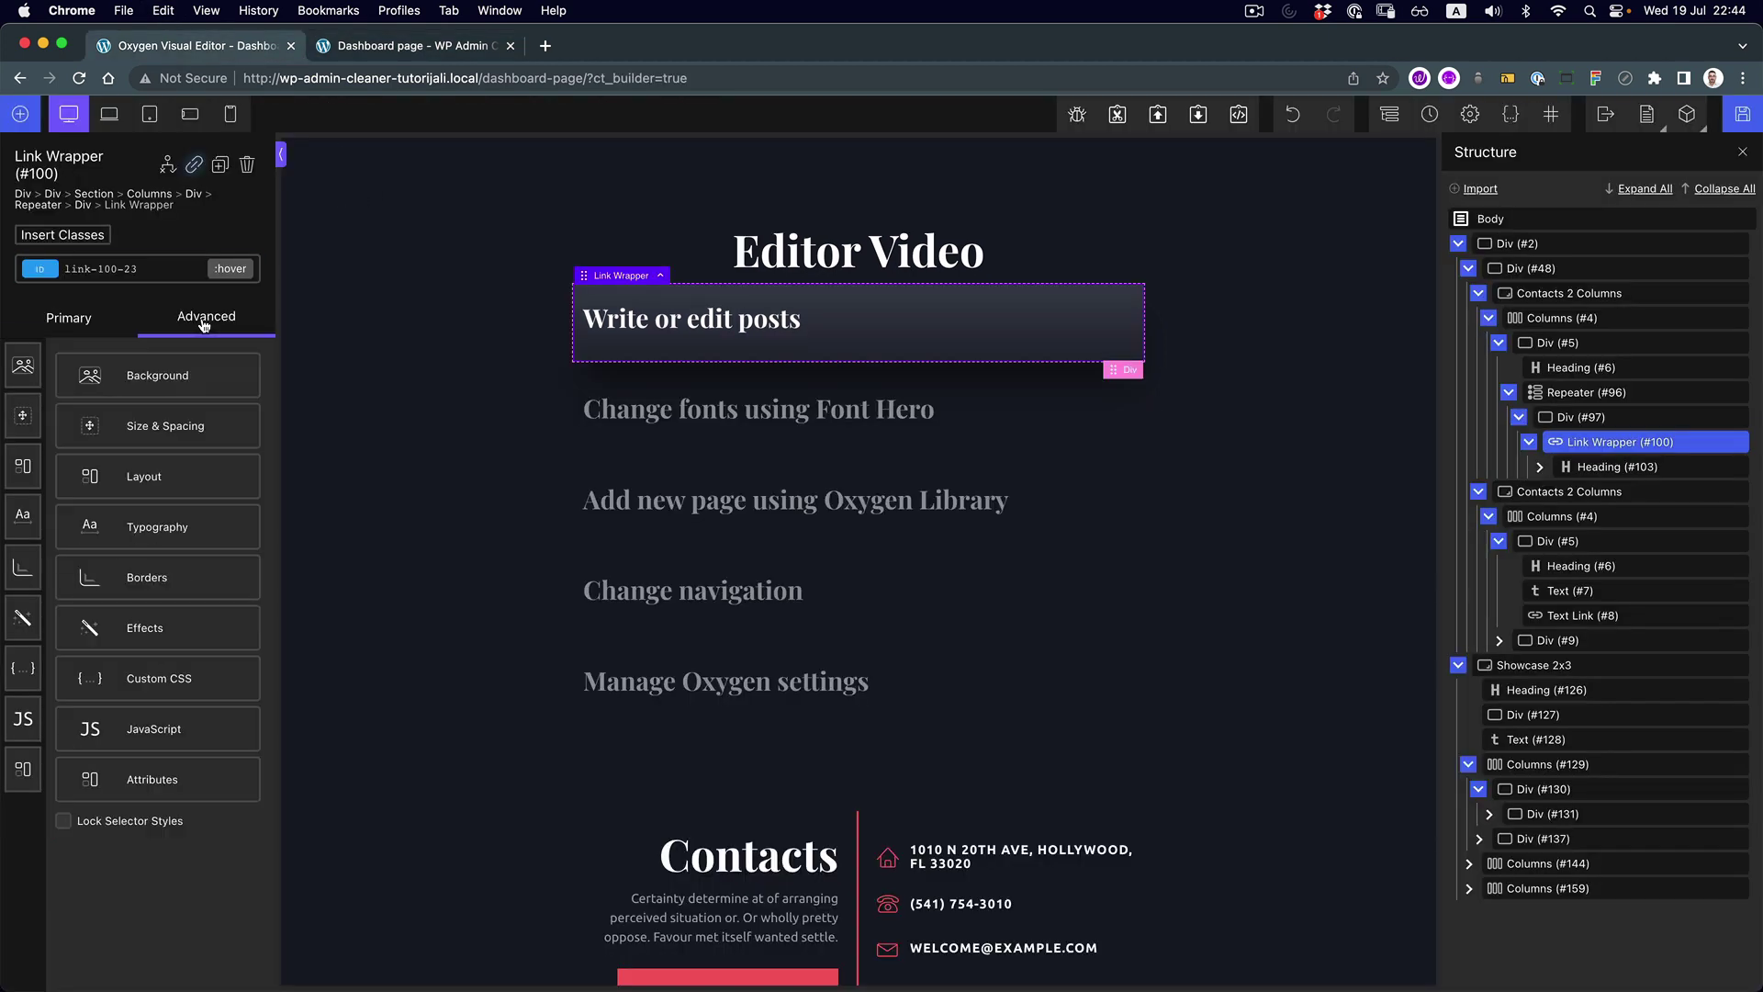
{"action": "left_click", "coordinate": [119, 678]}
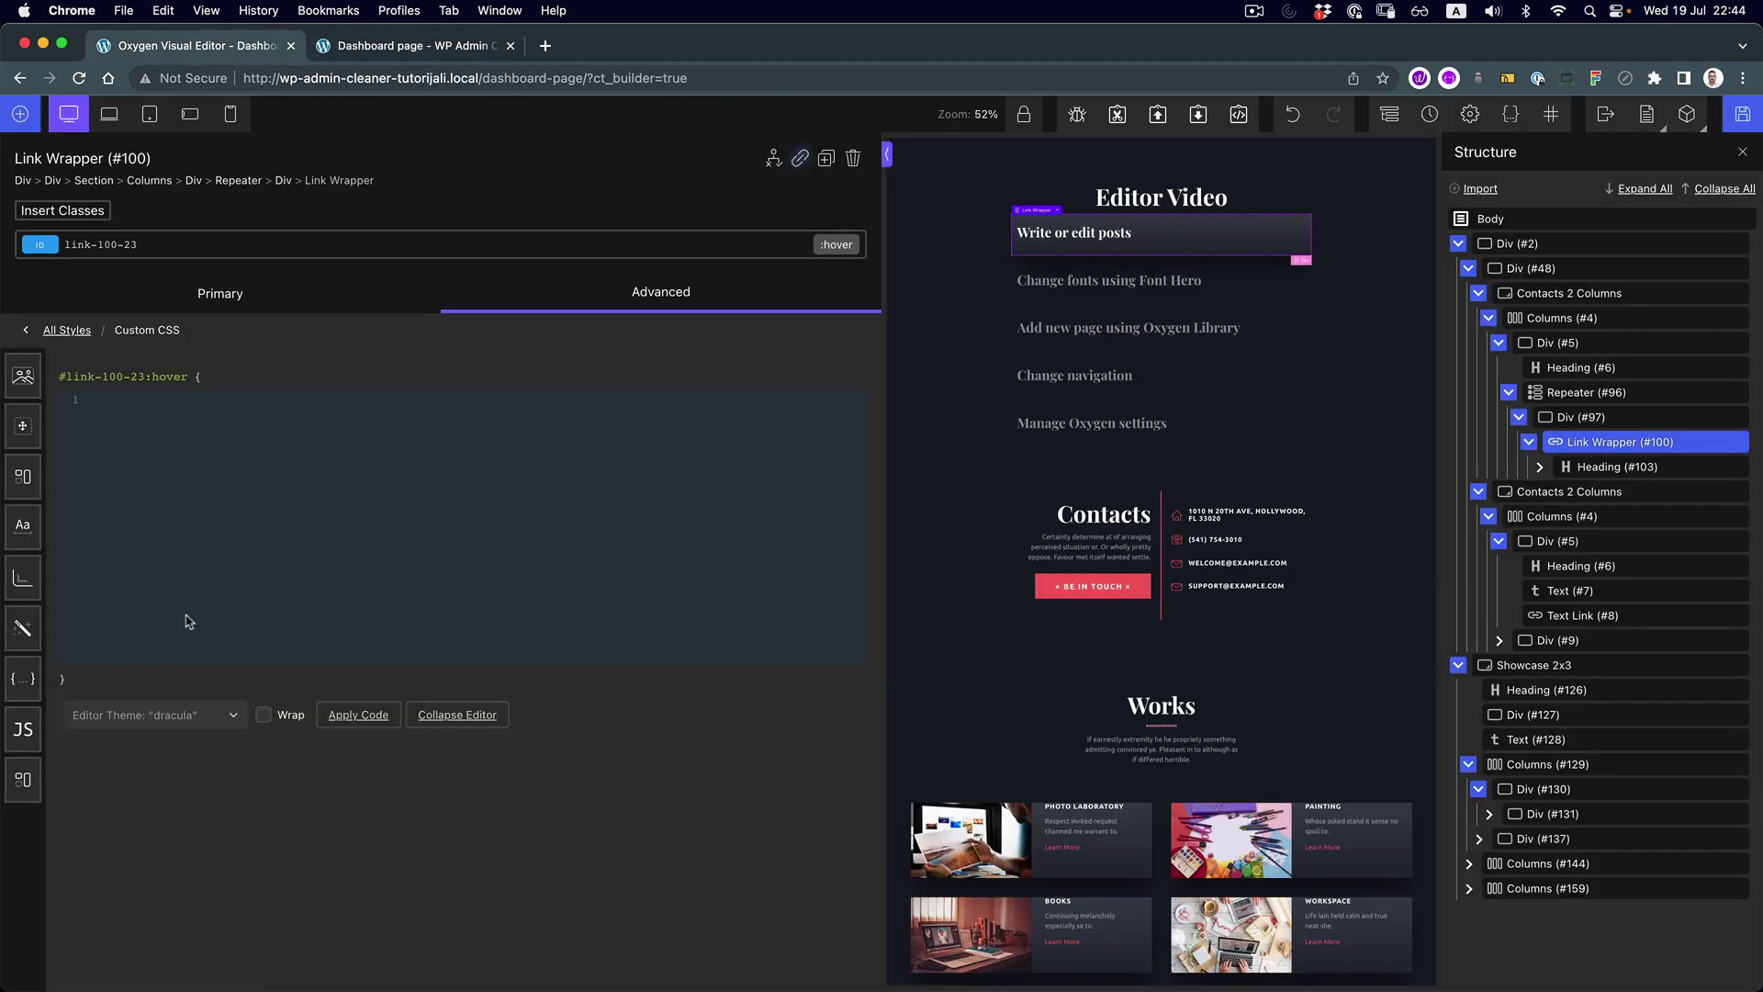
{"action": "key", "text": "super+v"}
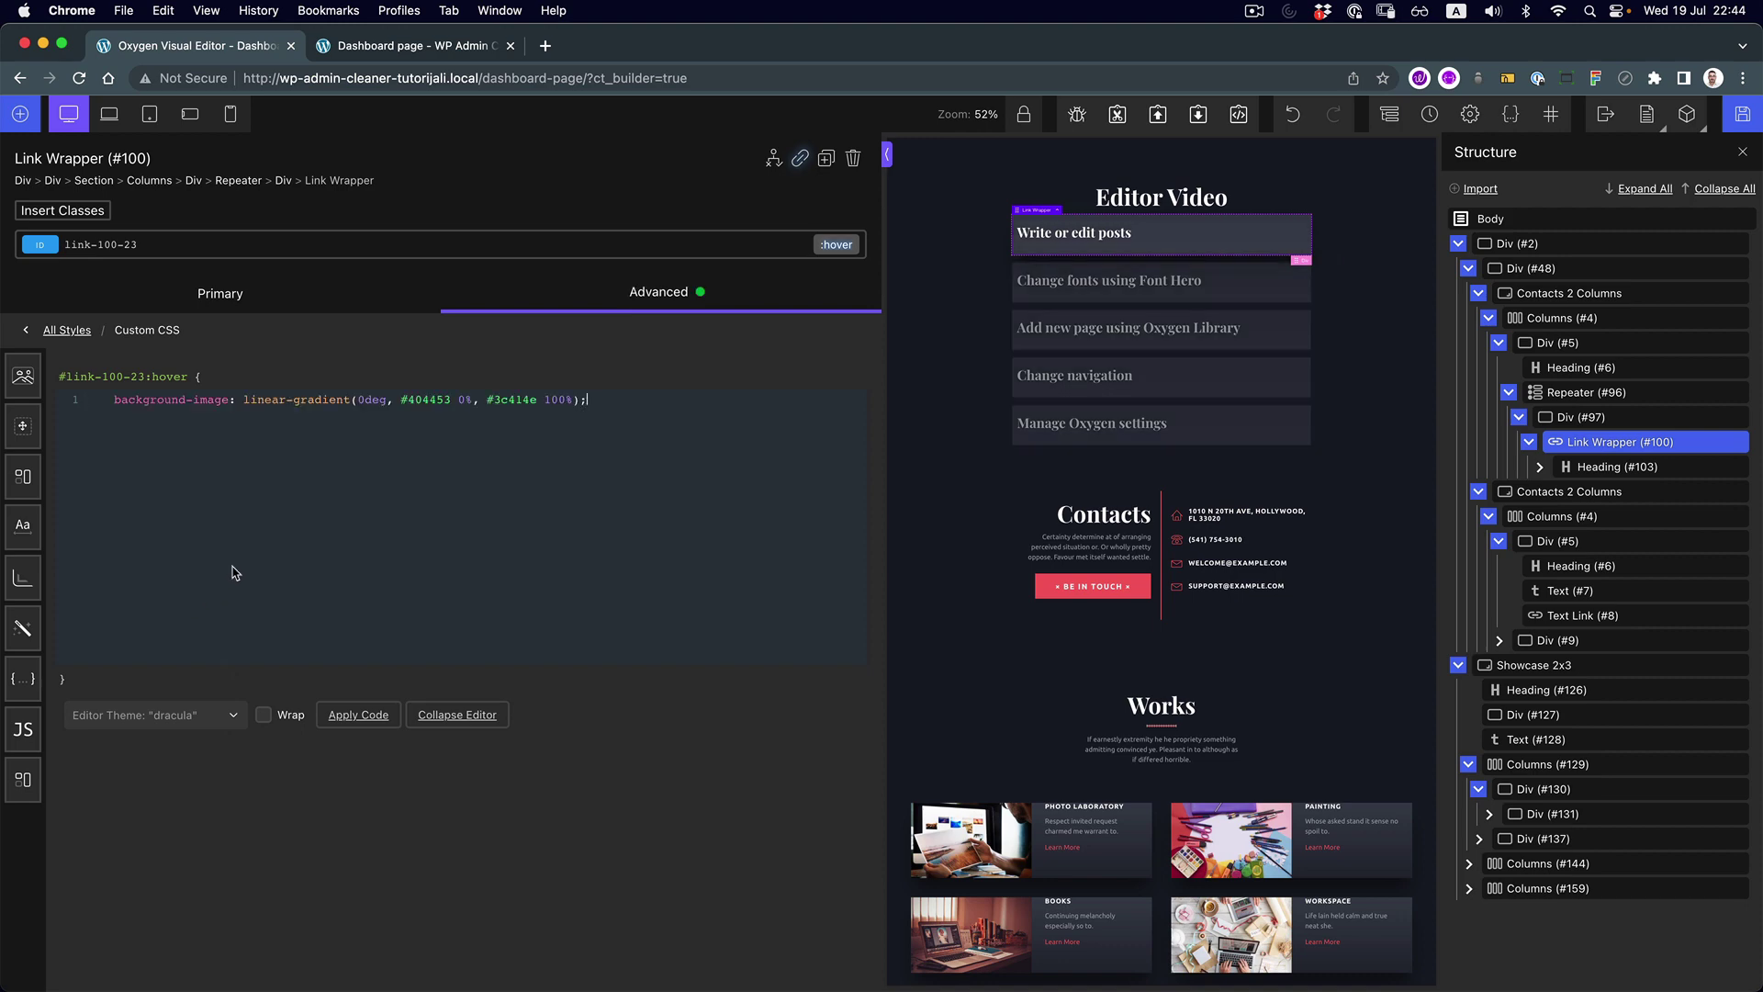
{"action": "left_click", "coordinate": [1742, 114]}
{"action": "left_click", "coordinate": [430, 50]}
{"action": "key", "text": "super+r"}
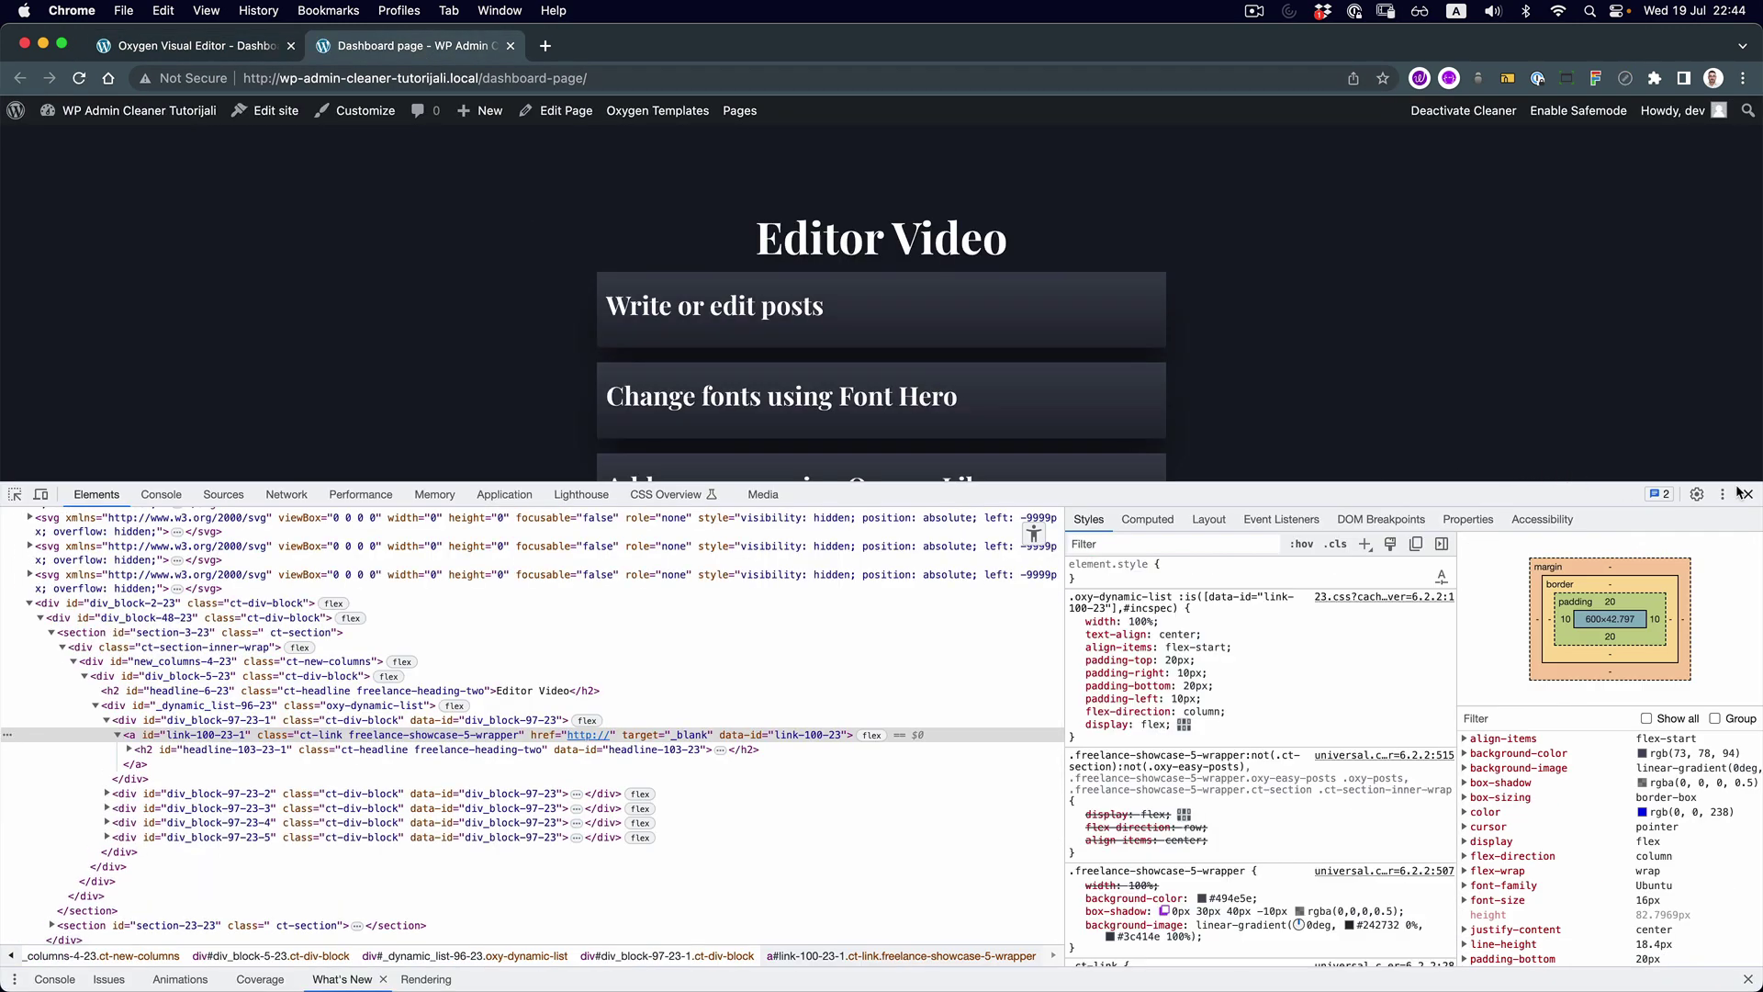
{"action": "left_click", "coordinate": [1746, 495]}
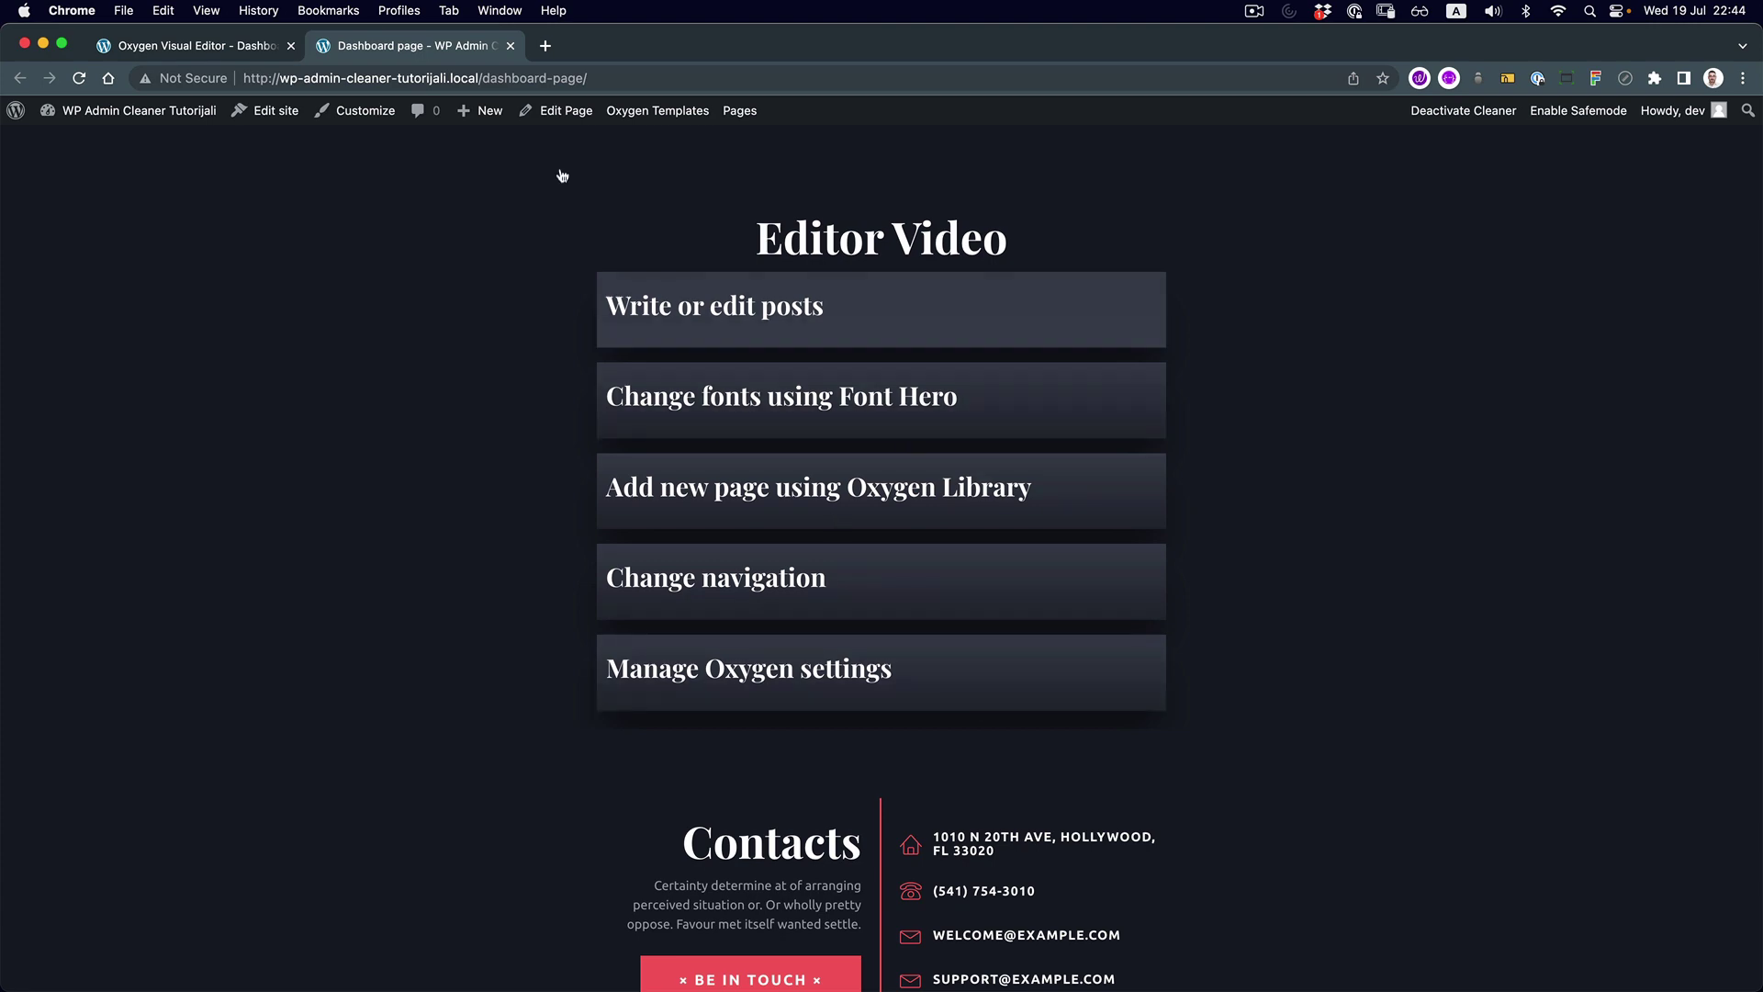
{"action": "left_click", "coordinate": [194, 52]}
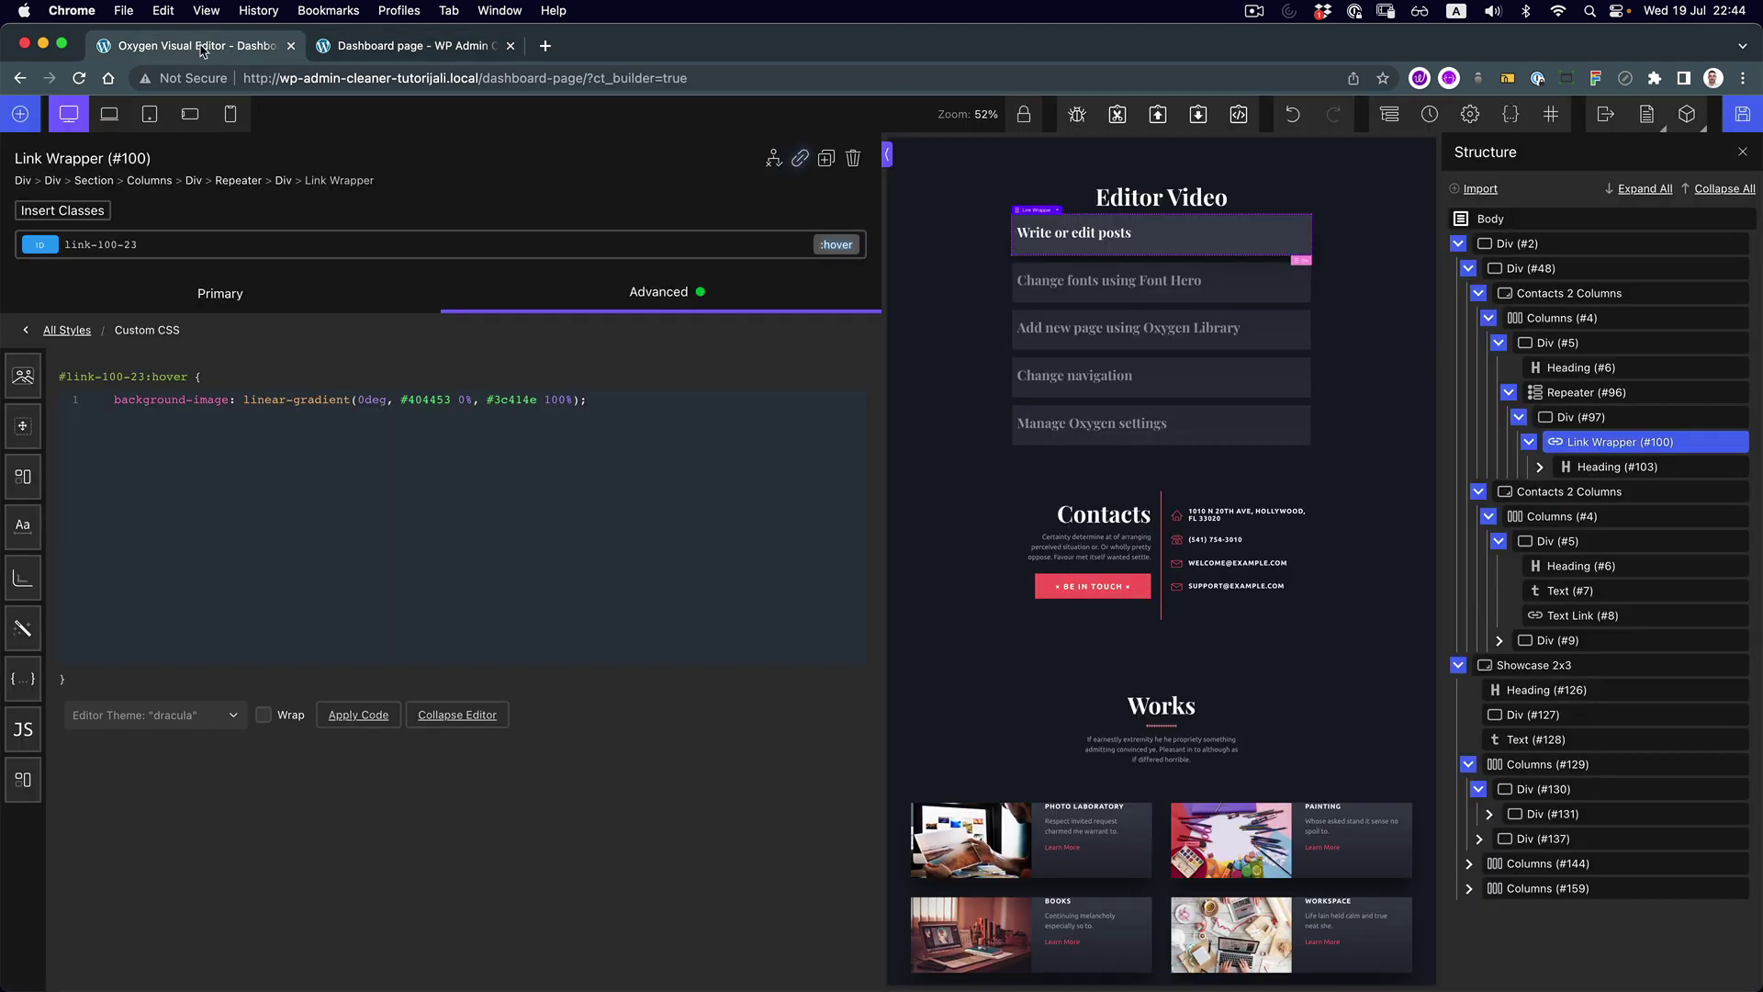
{"action": "left_click", "coordinate": [408, 45]}
{"action": "mouse_move", "coordinate": [128, 111]}
{"action": "left_click", "coordinate": [71, 144]}
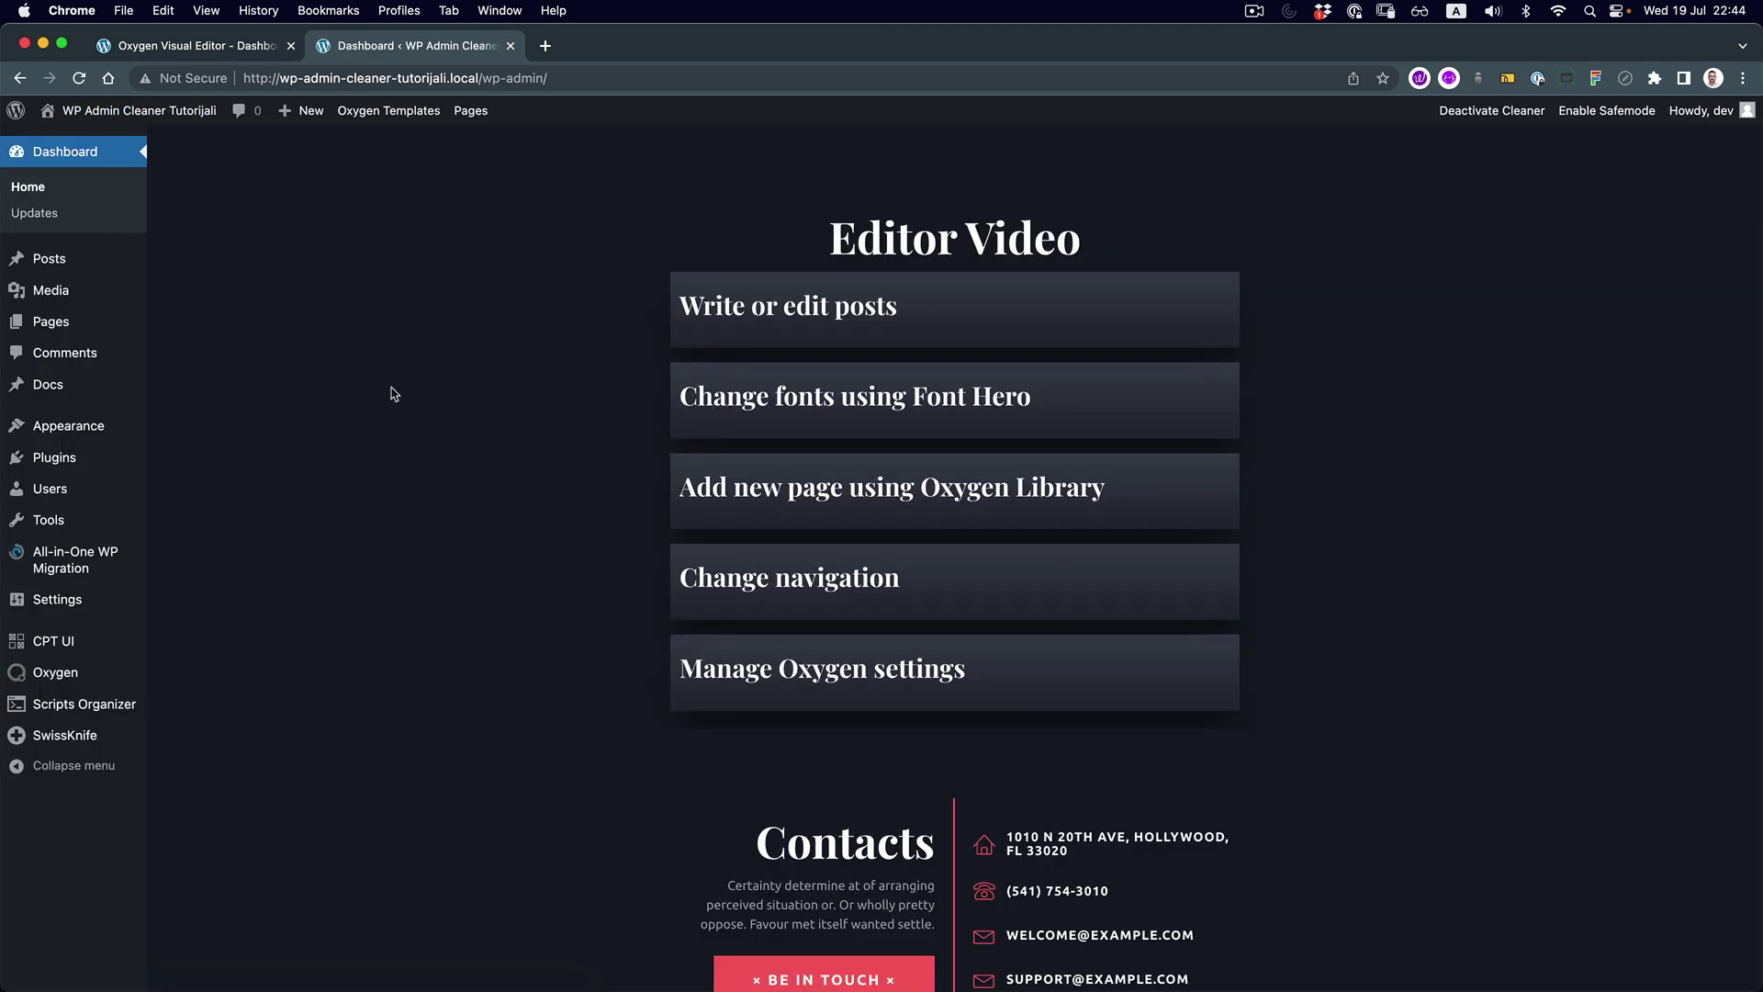
{"action": "left_click", "coordinate": [193, 46]}
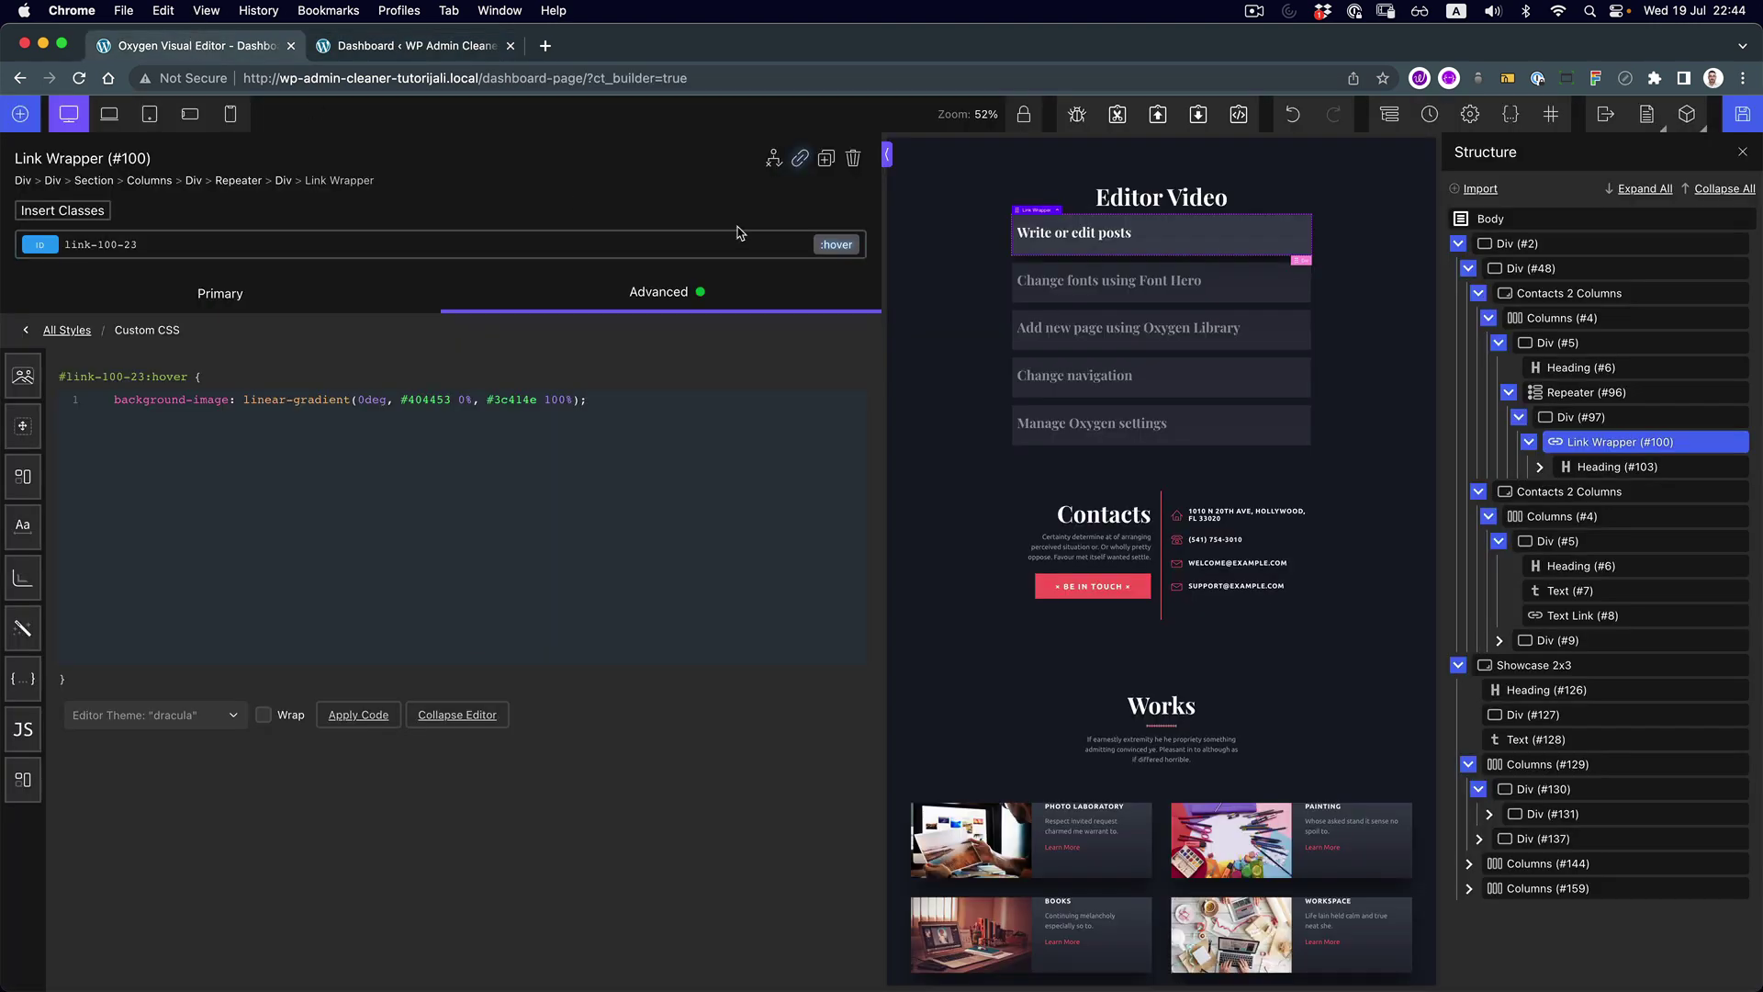
Rename the heading to 'Editor Videos', save, and reload the dashboard to confirm
{"action": "left_click", "coordinate": [1185, 202]}
{"action": "left_click", "coordinate": [1004, 240]}
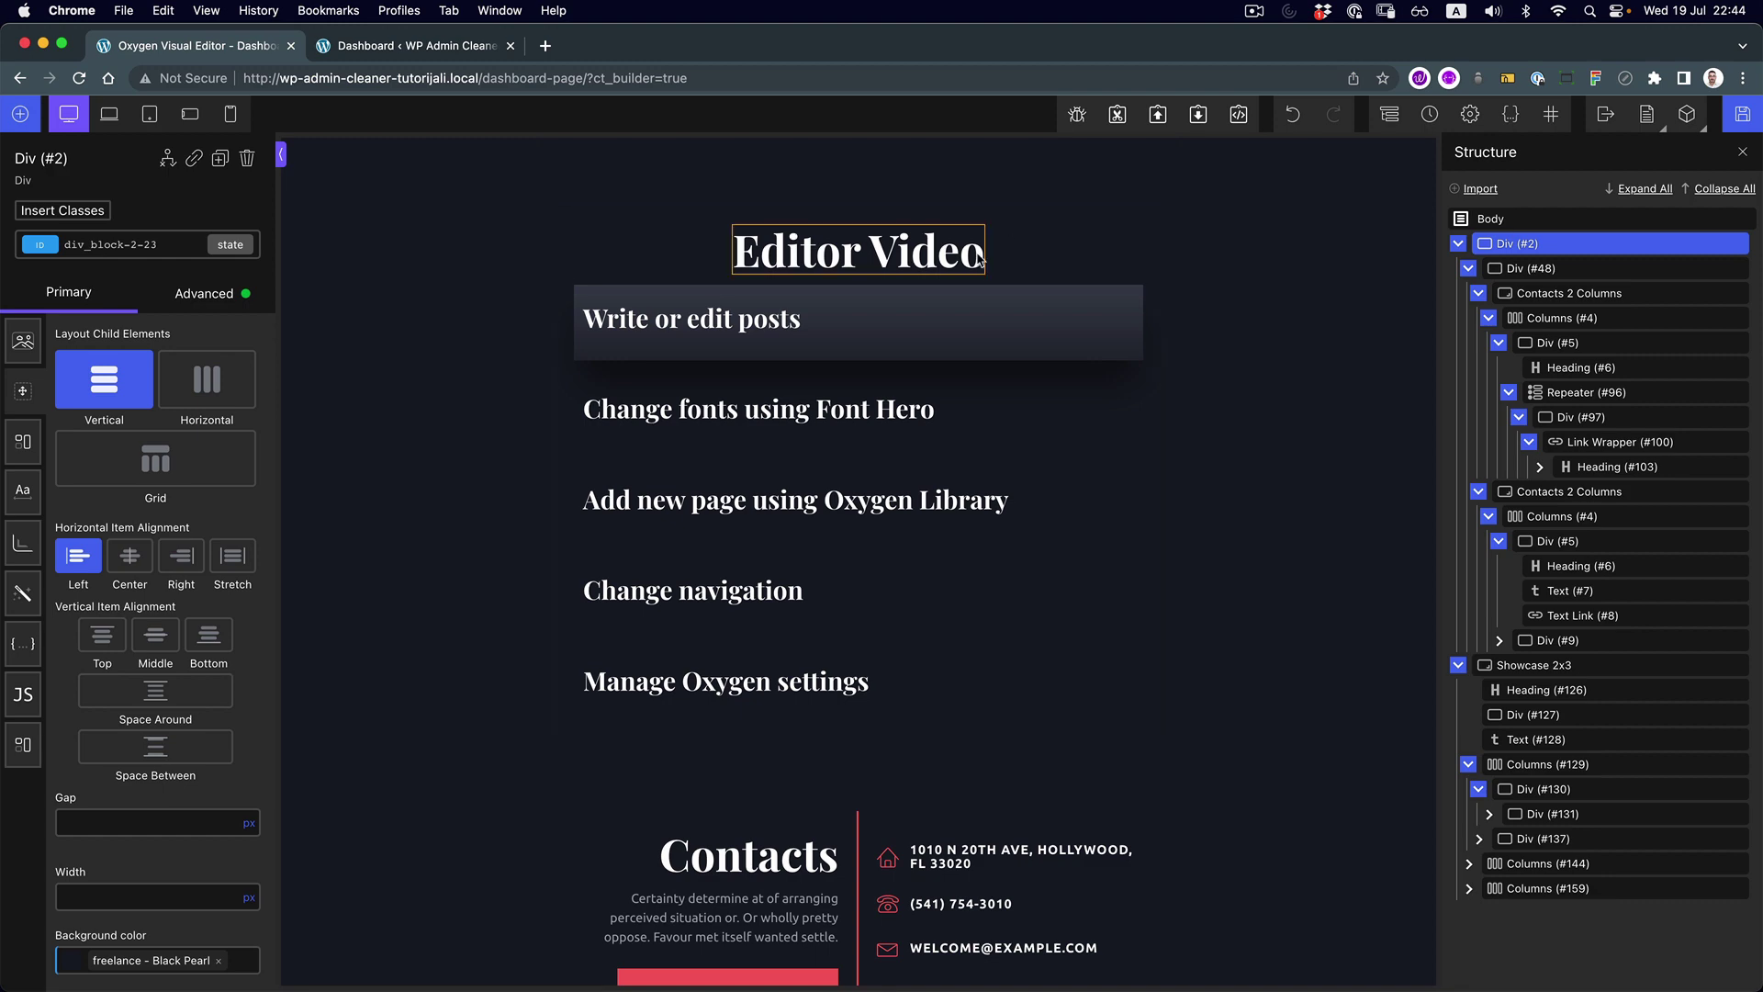
{"action": "double_click", "coordinate": [979, 261]}
{"action": "type", "text": "s"}
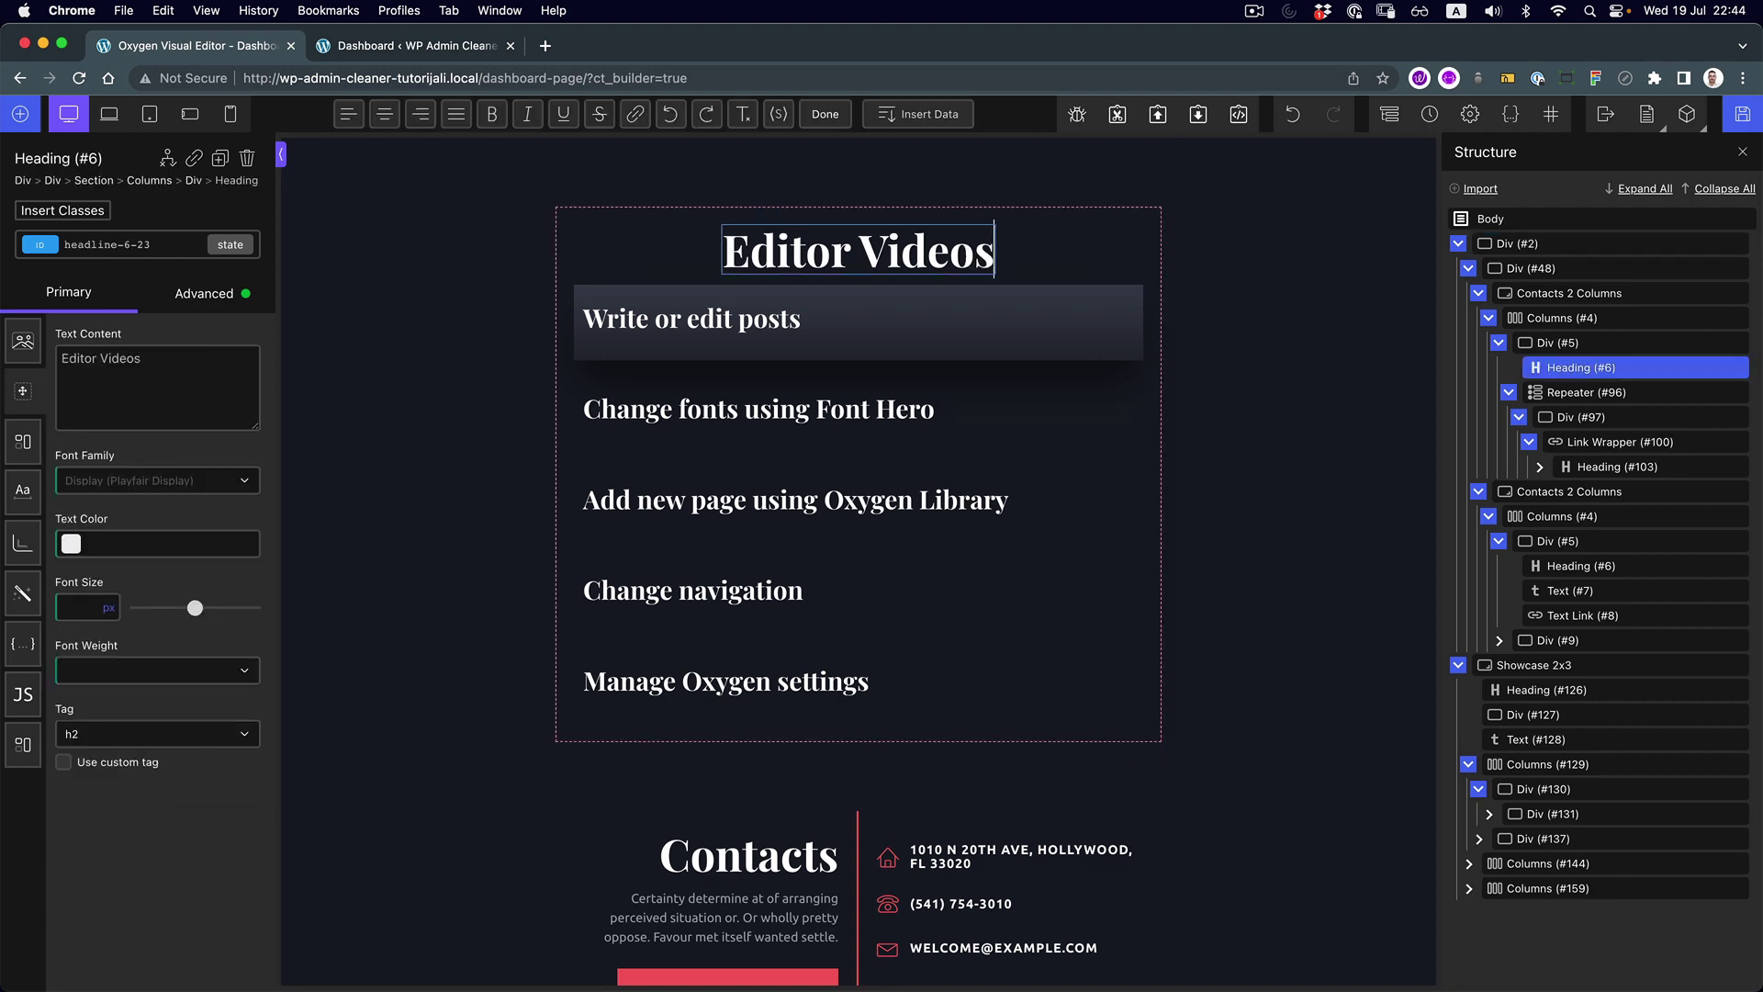
{"action": "left_click", "coordinate": [1751, 117]}
{"action": "left_click", "coordinate": [415, 51]}
{"action": "key", "text": "super+r"}
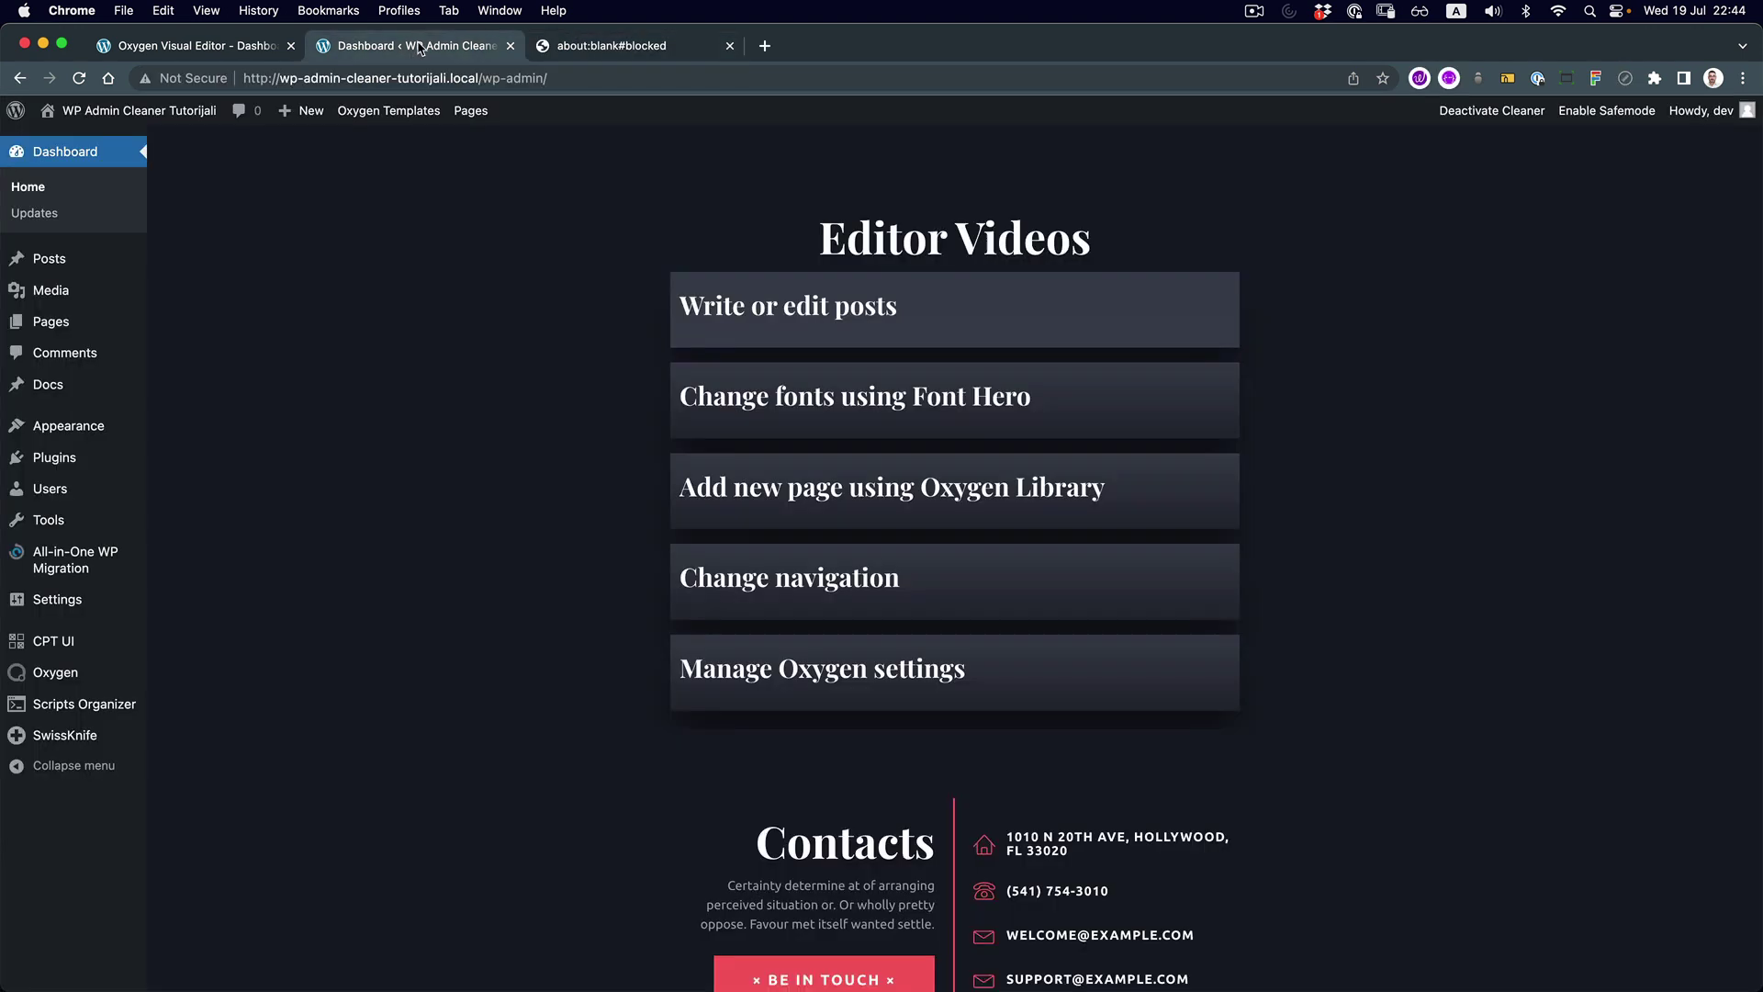
{"action": "left_click", "coordinate": [275, 55]}
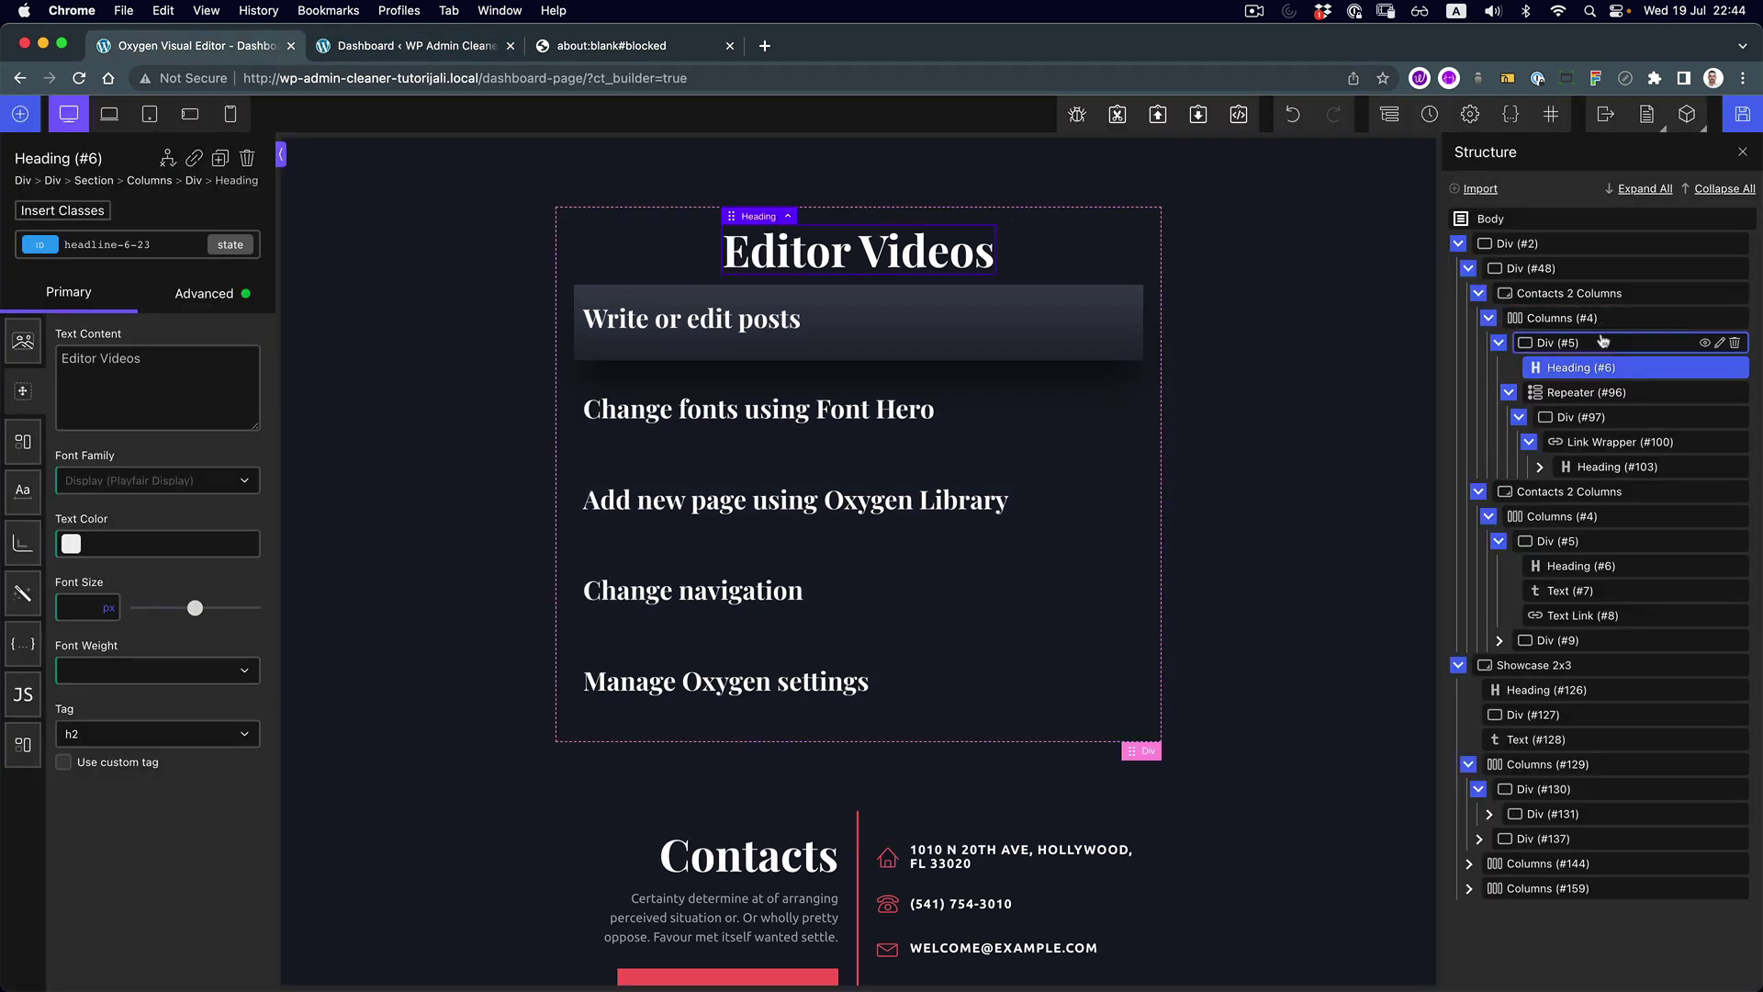
Link each card's URL to the post Permalink, save, and test by opening 'Write or edit posts'
{"action": "left_click", "coordinate": [1615, 443]}
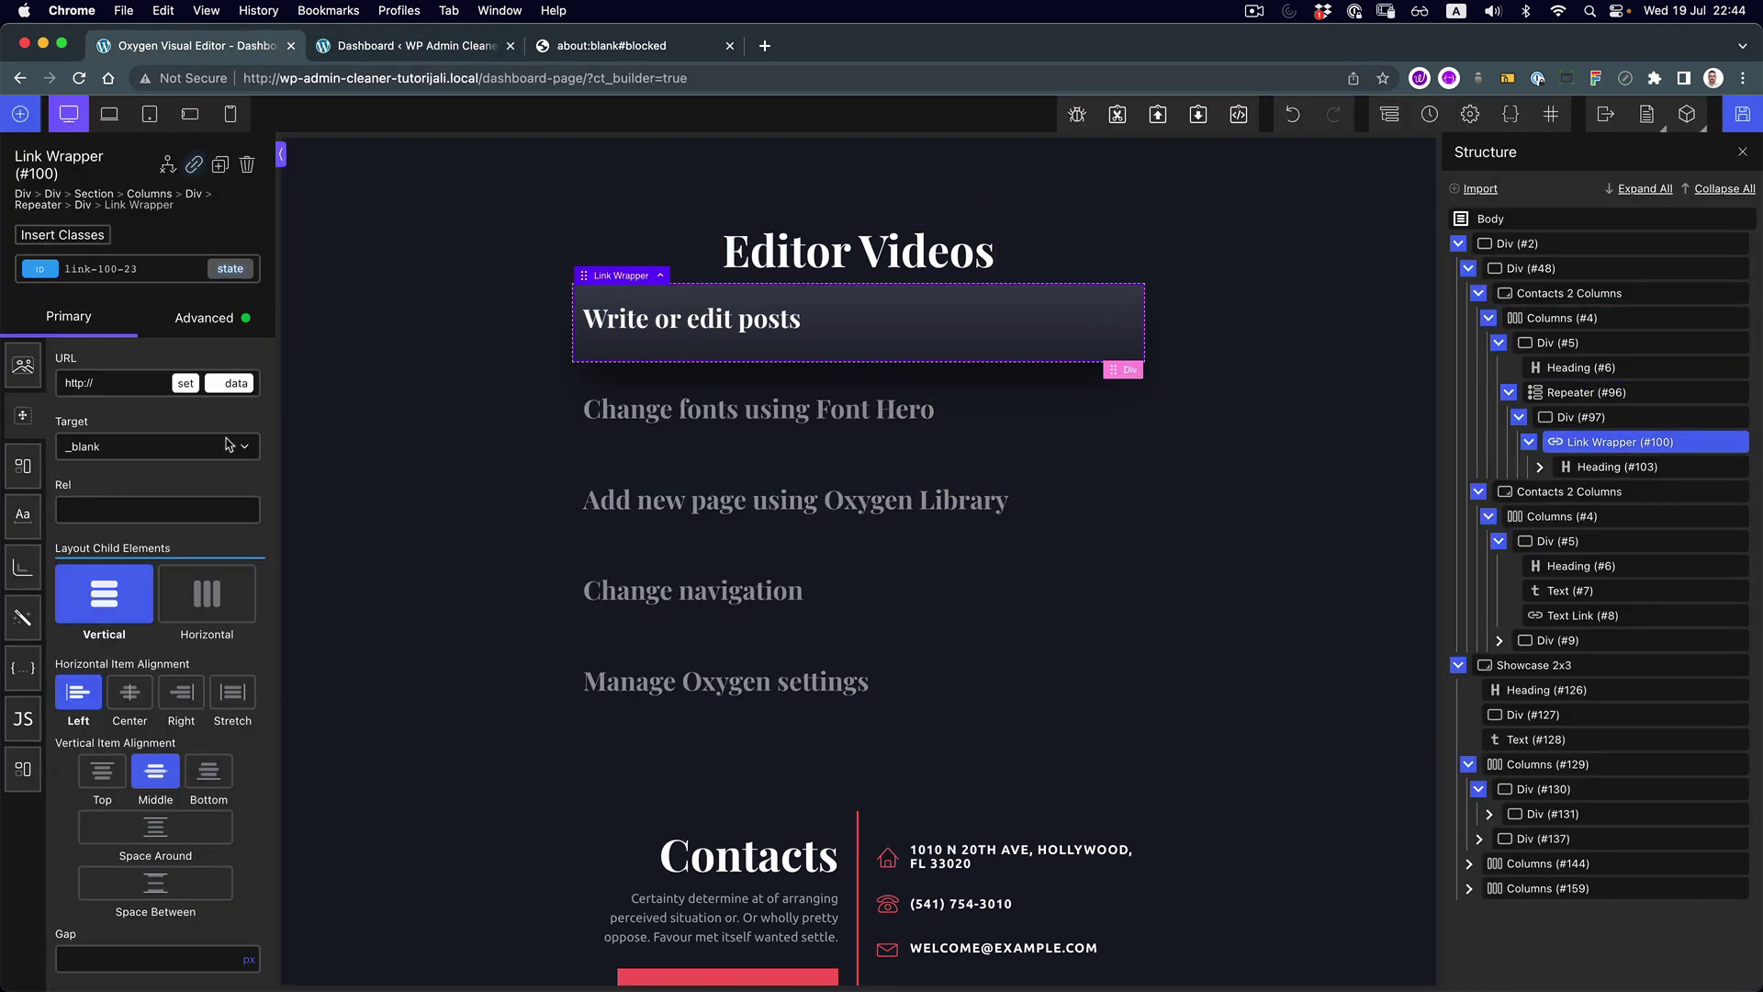
{"action": "left_click", "coordinate": [240, 389]}
{"action": "left_click", "coordinate": [409, 328]}
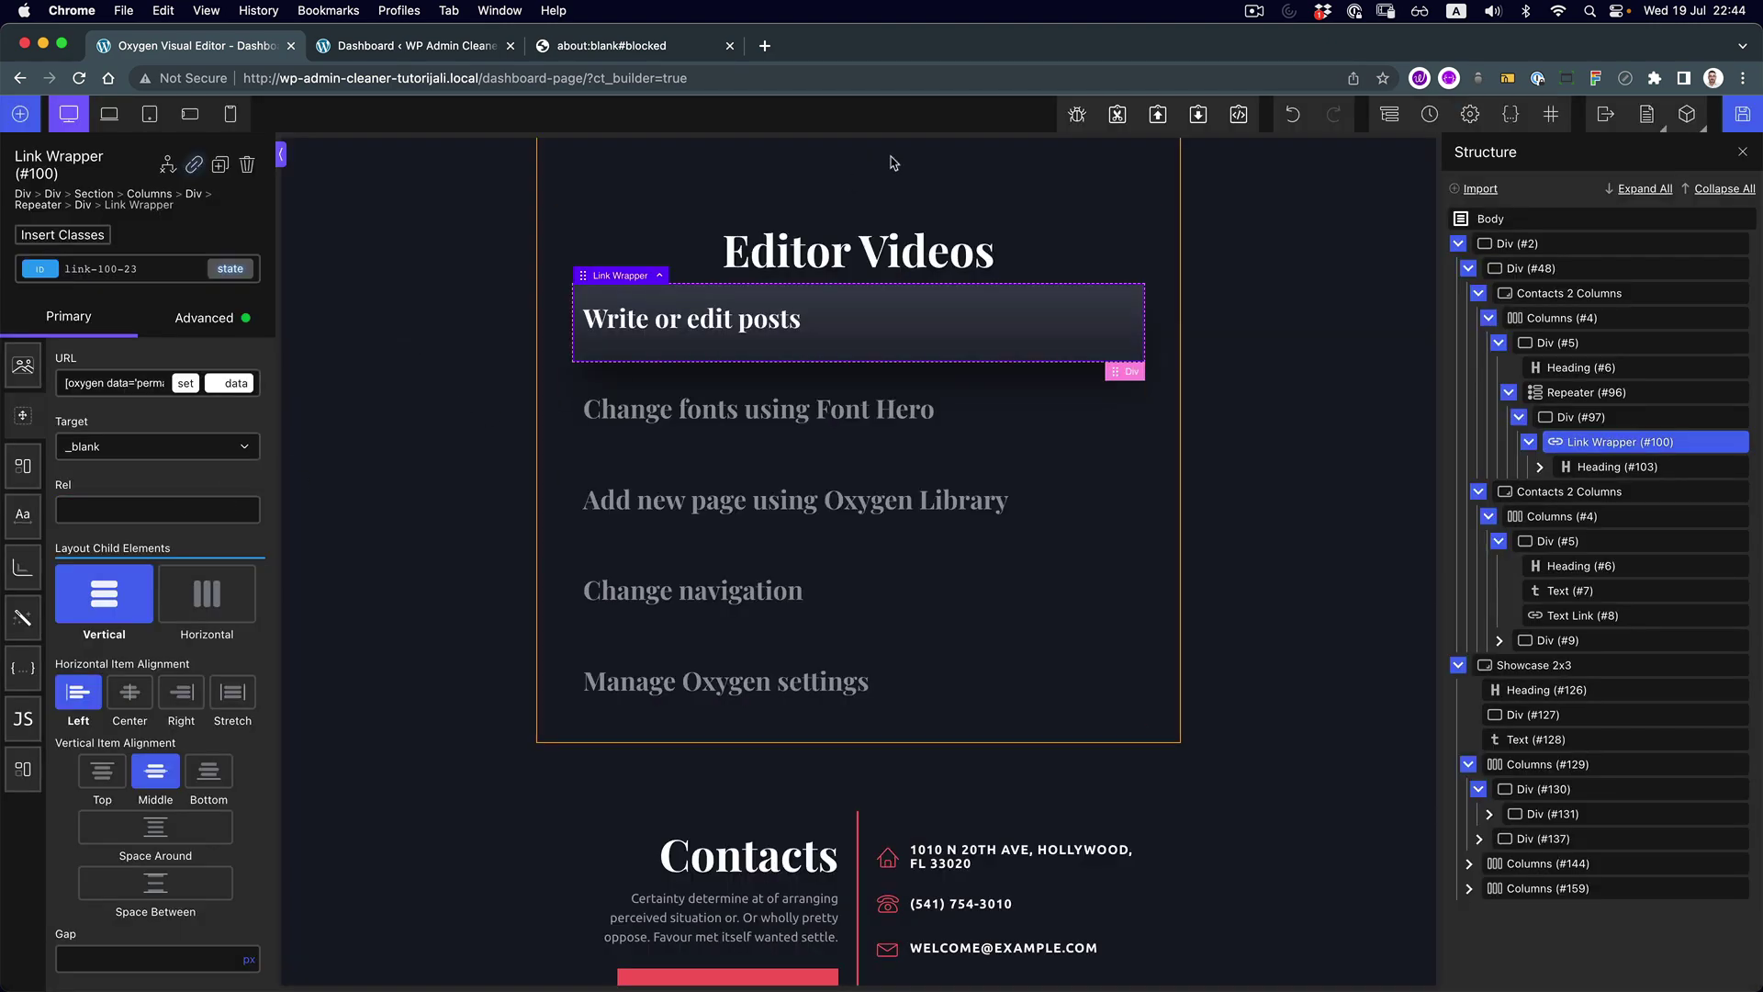
{"action": "key", "text": "super+s"}
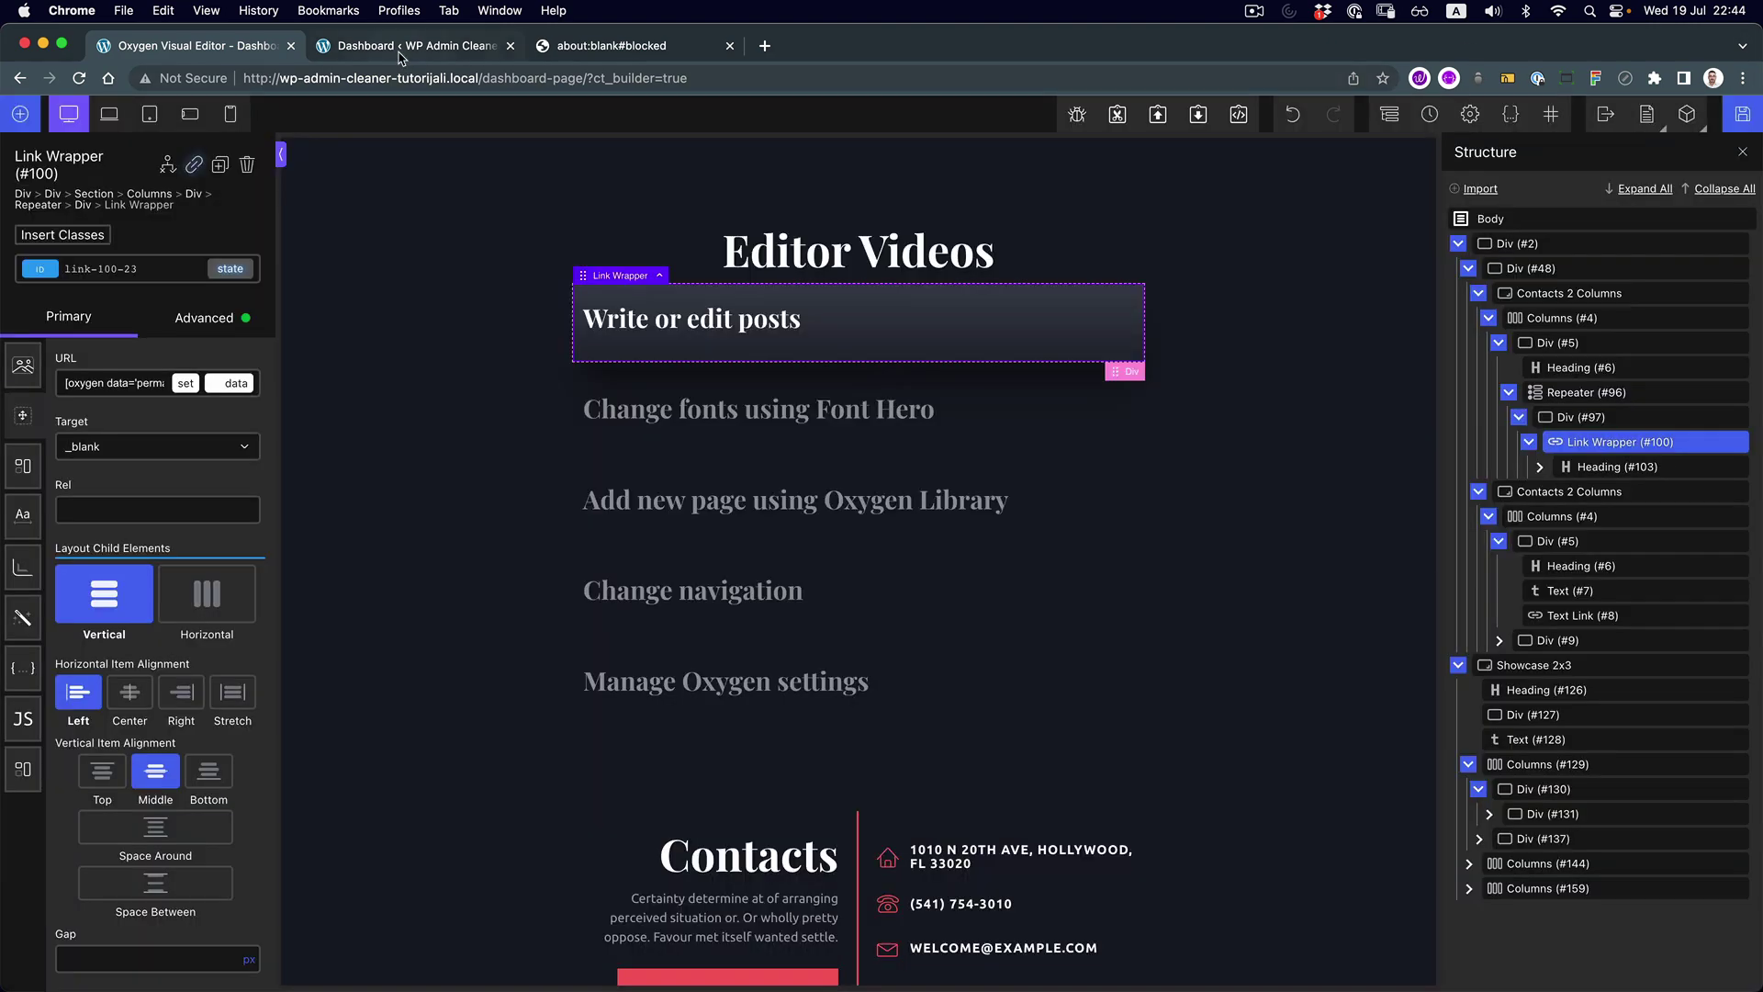
{"action": "left_click", "coordinate": [401, 54]}
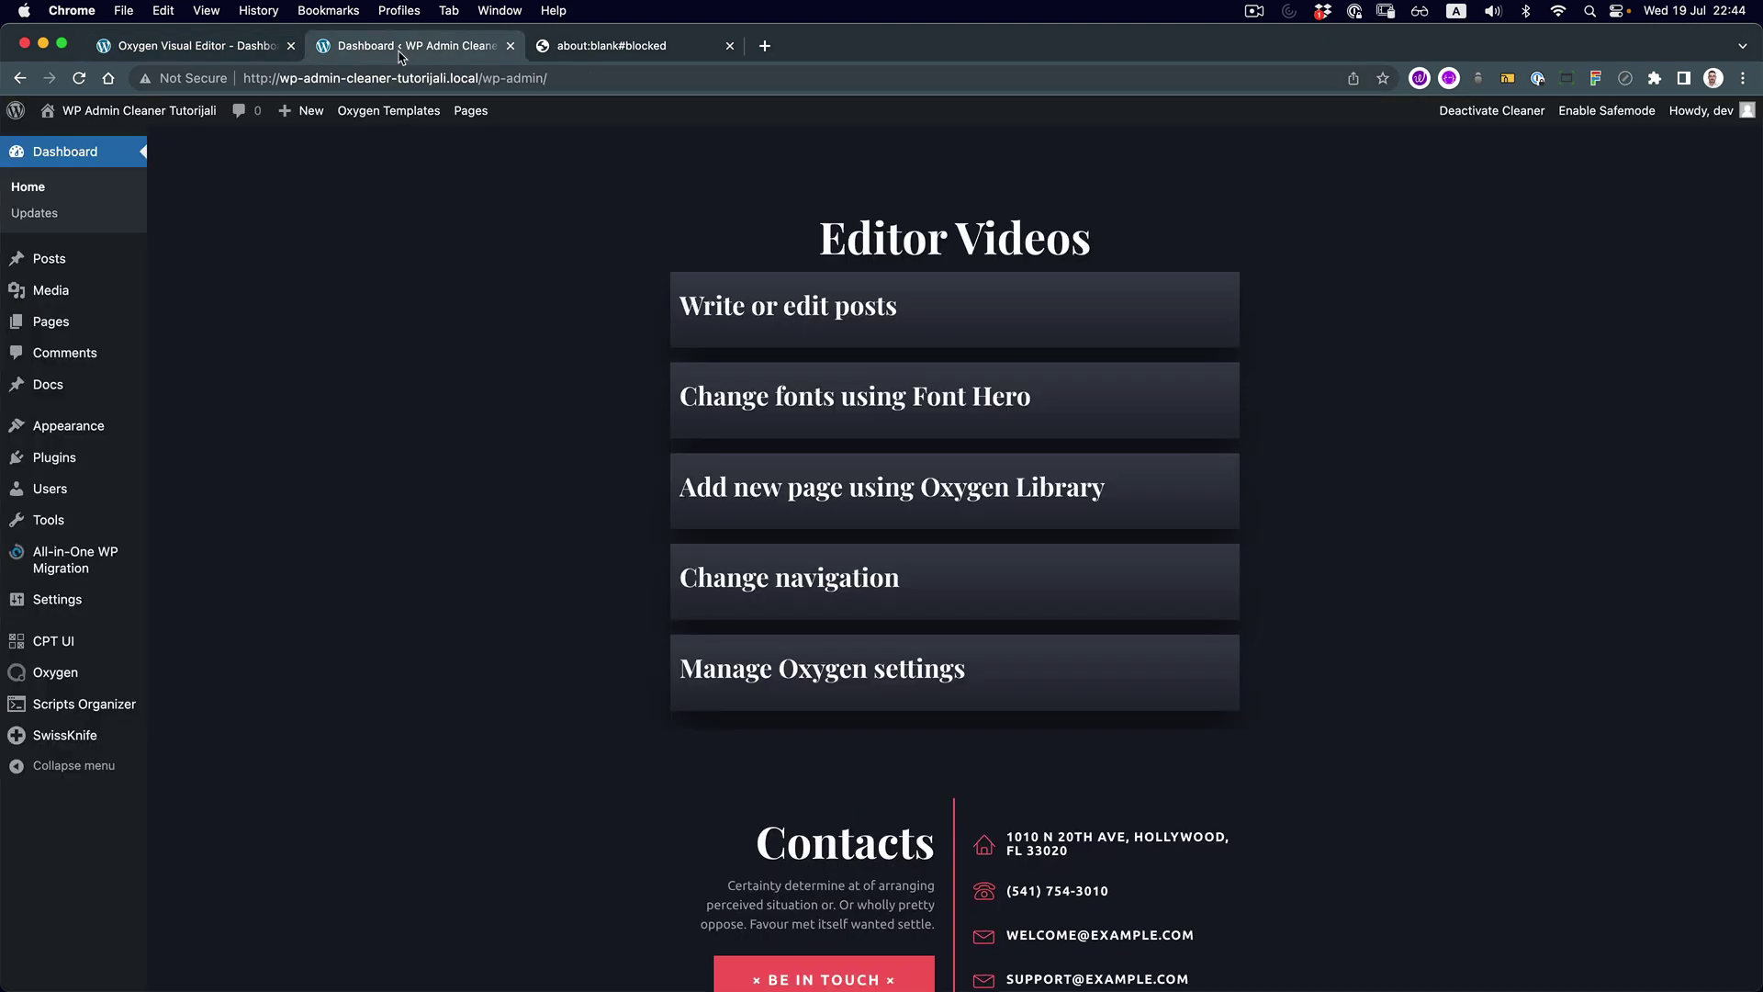
{"action": "left_click", "coordinate": [784, 313]}
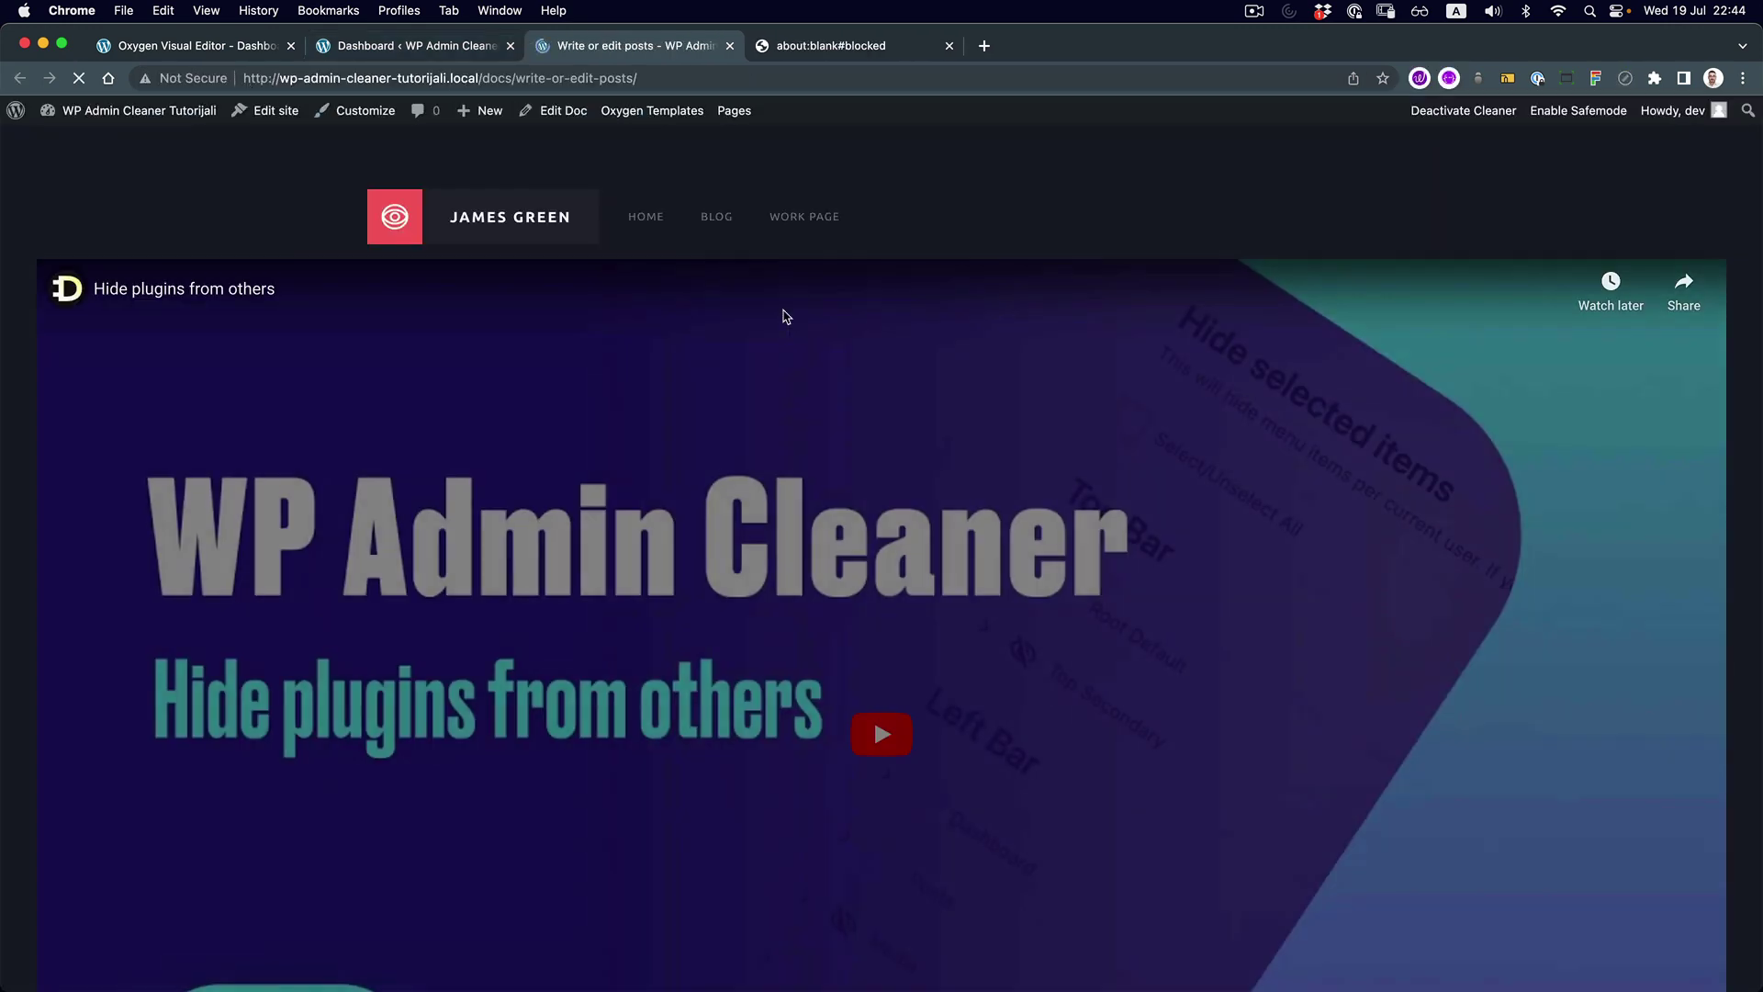
{"action": "scroll", "coordinate": [794, 330], "scroll_direction": "down", "scroll_amount": 5}
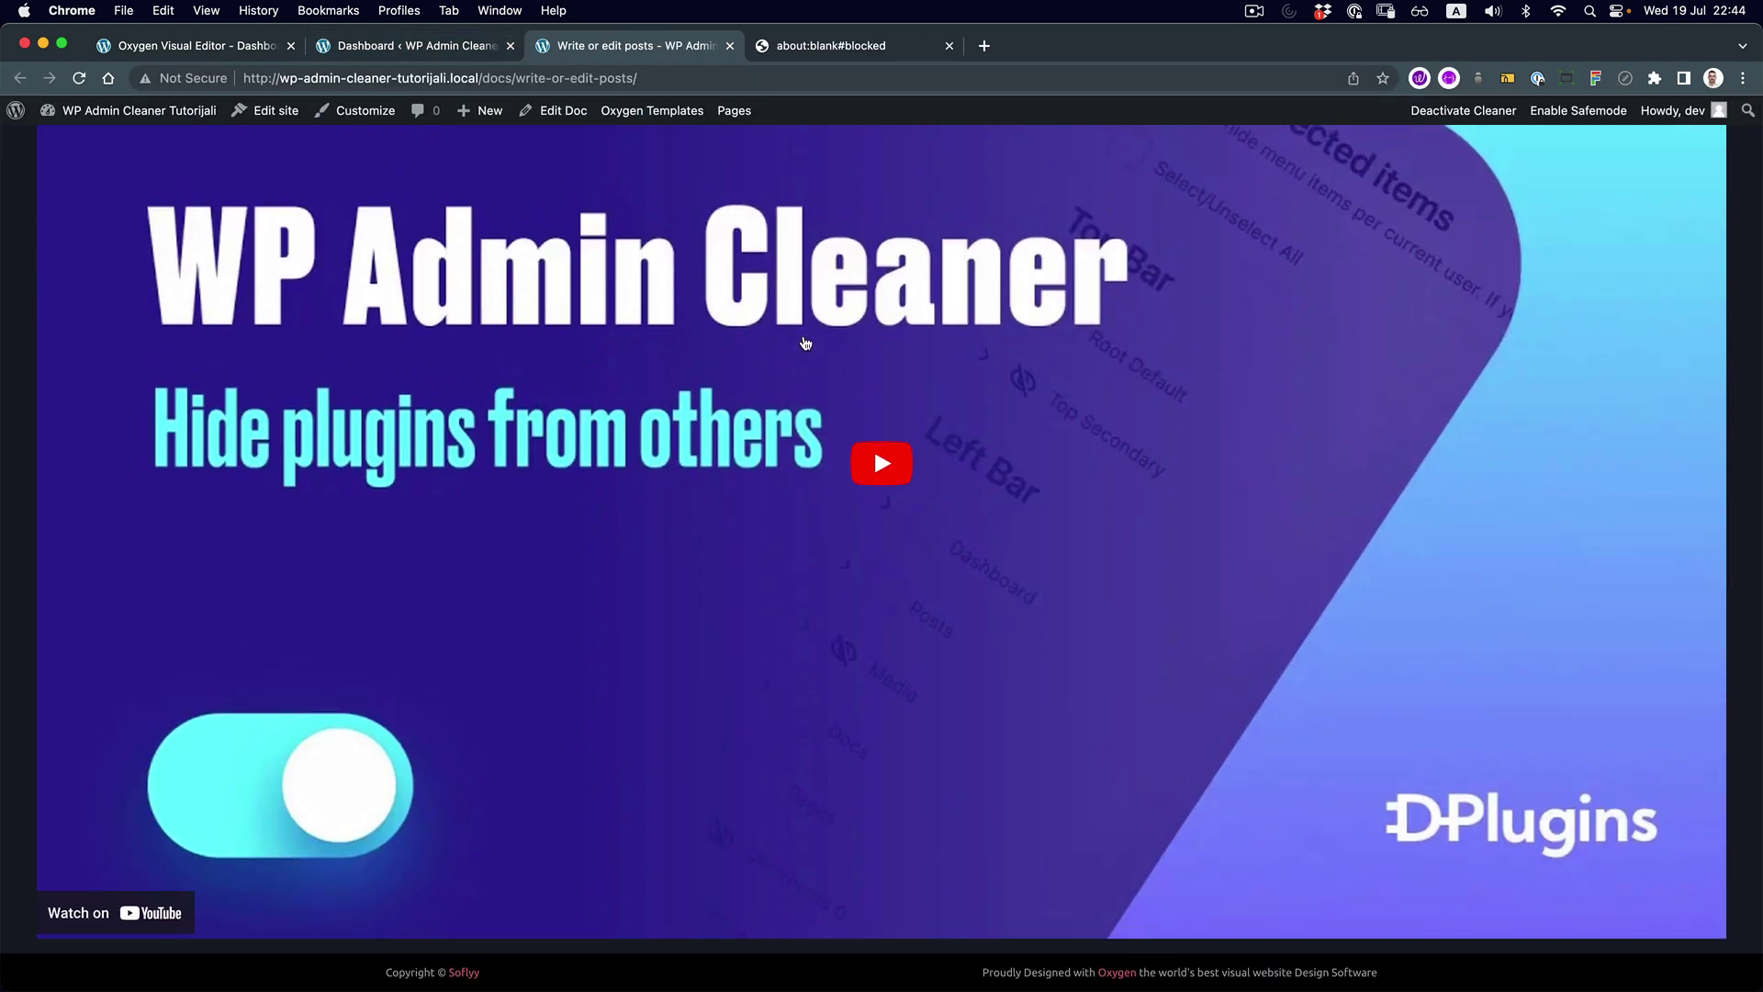
{"action": "scroll", "coordinate": [805, 343], "scroll_direction": "up", "scroll_amount": 5}
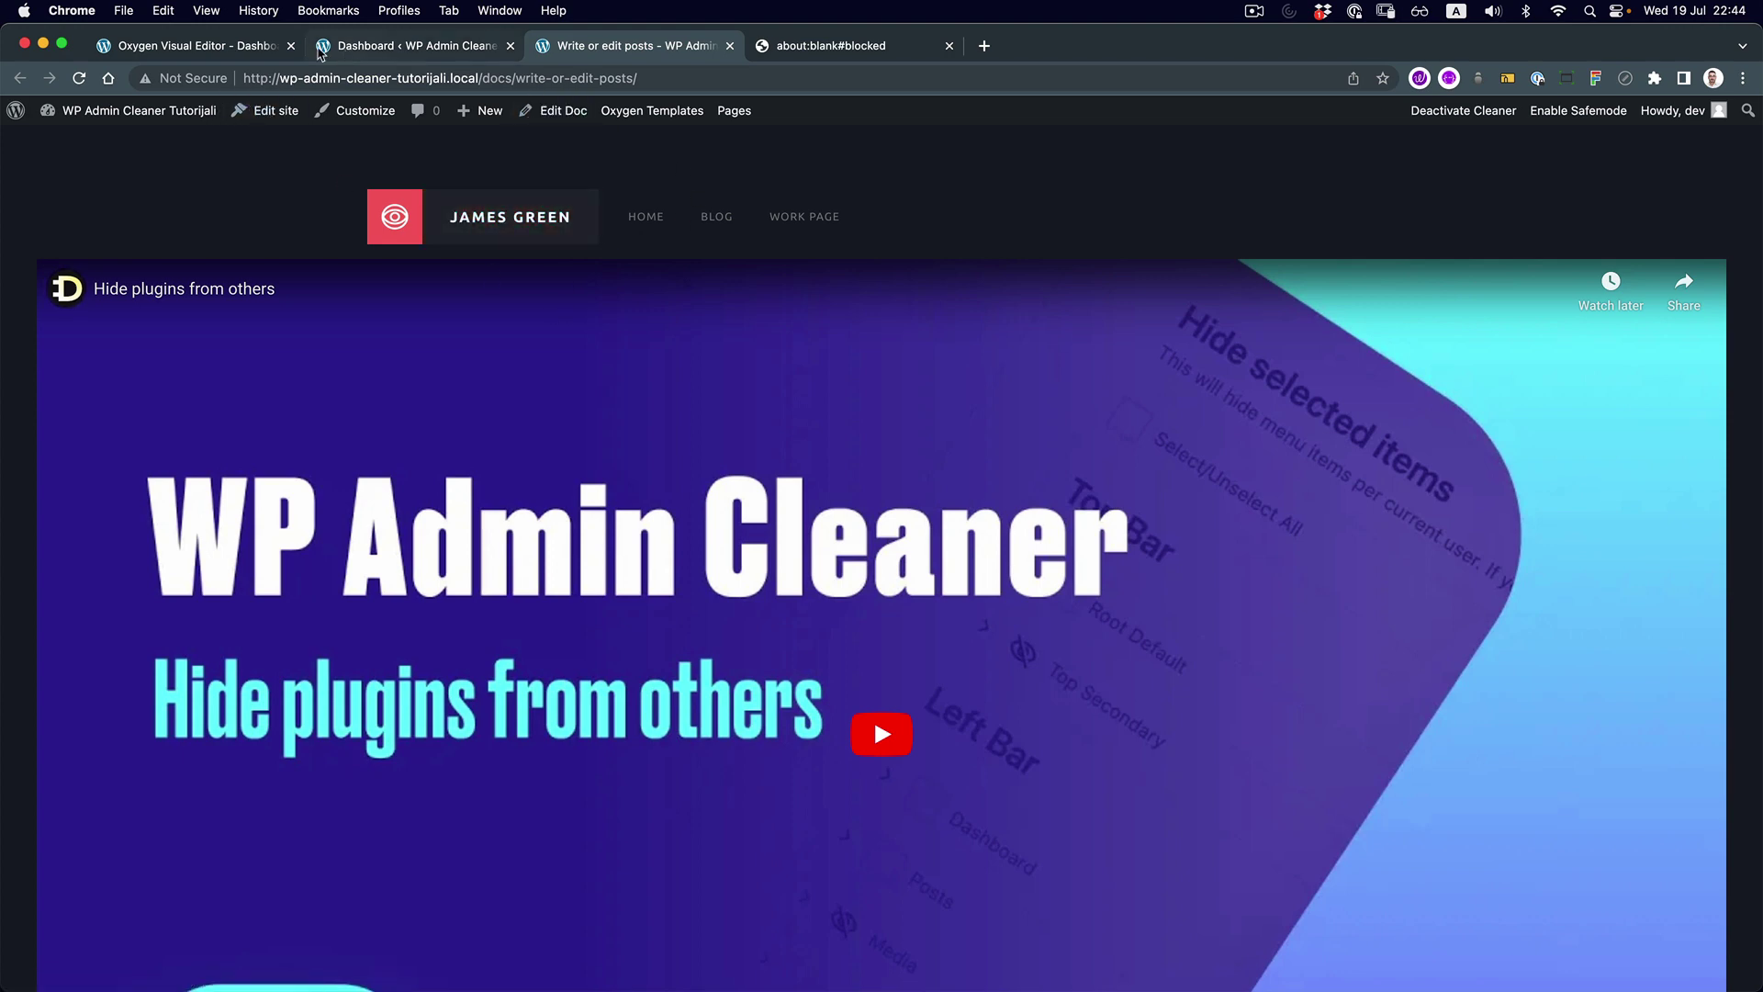
Leave the builder for WordPress Admin and go to the Oxygen Templates list
{"action": "left_click", "coordinate": [229, 46]}
{"action": "mouse_move", "coordinate": [1605, 114]}
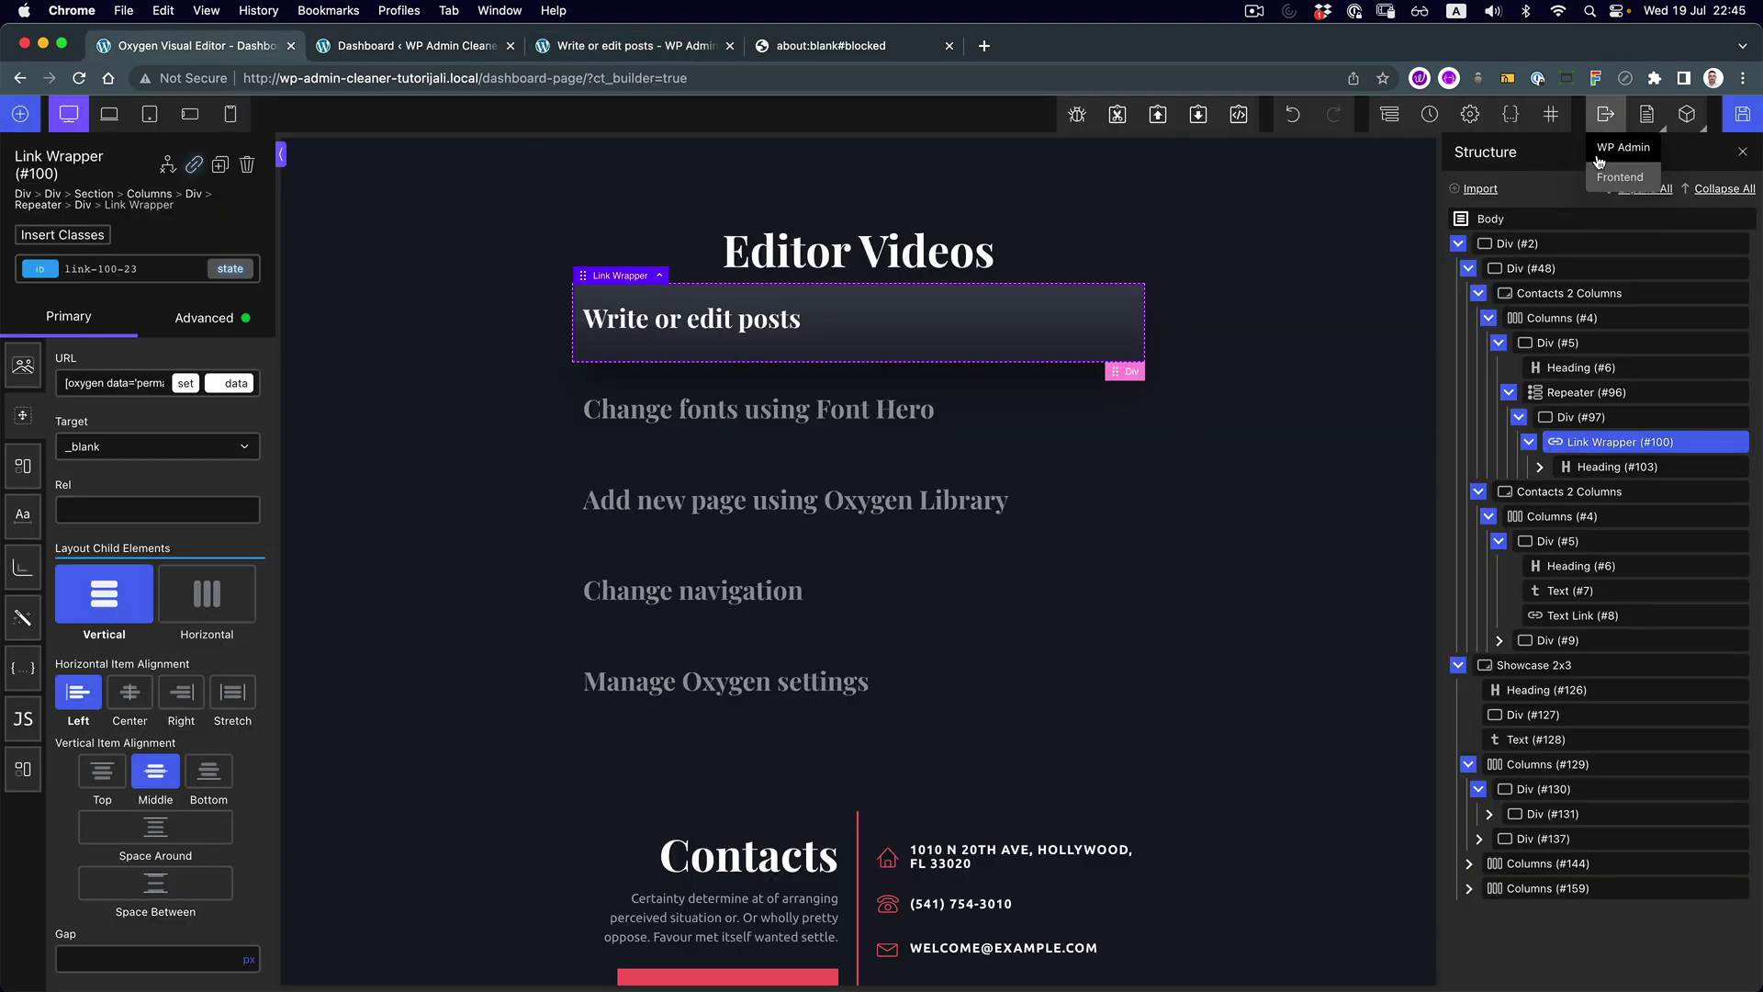
{"action": "left_click", "coordinate": [1622, 148]}
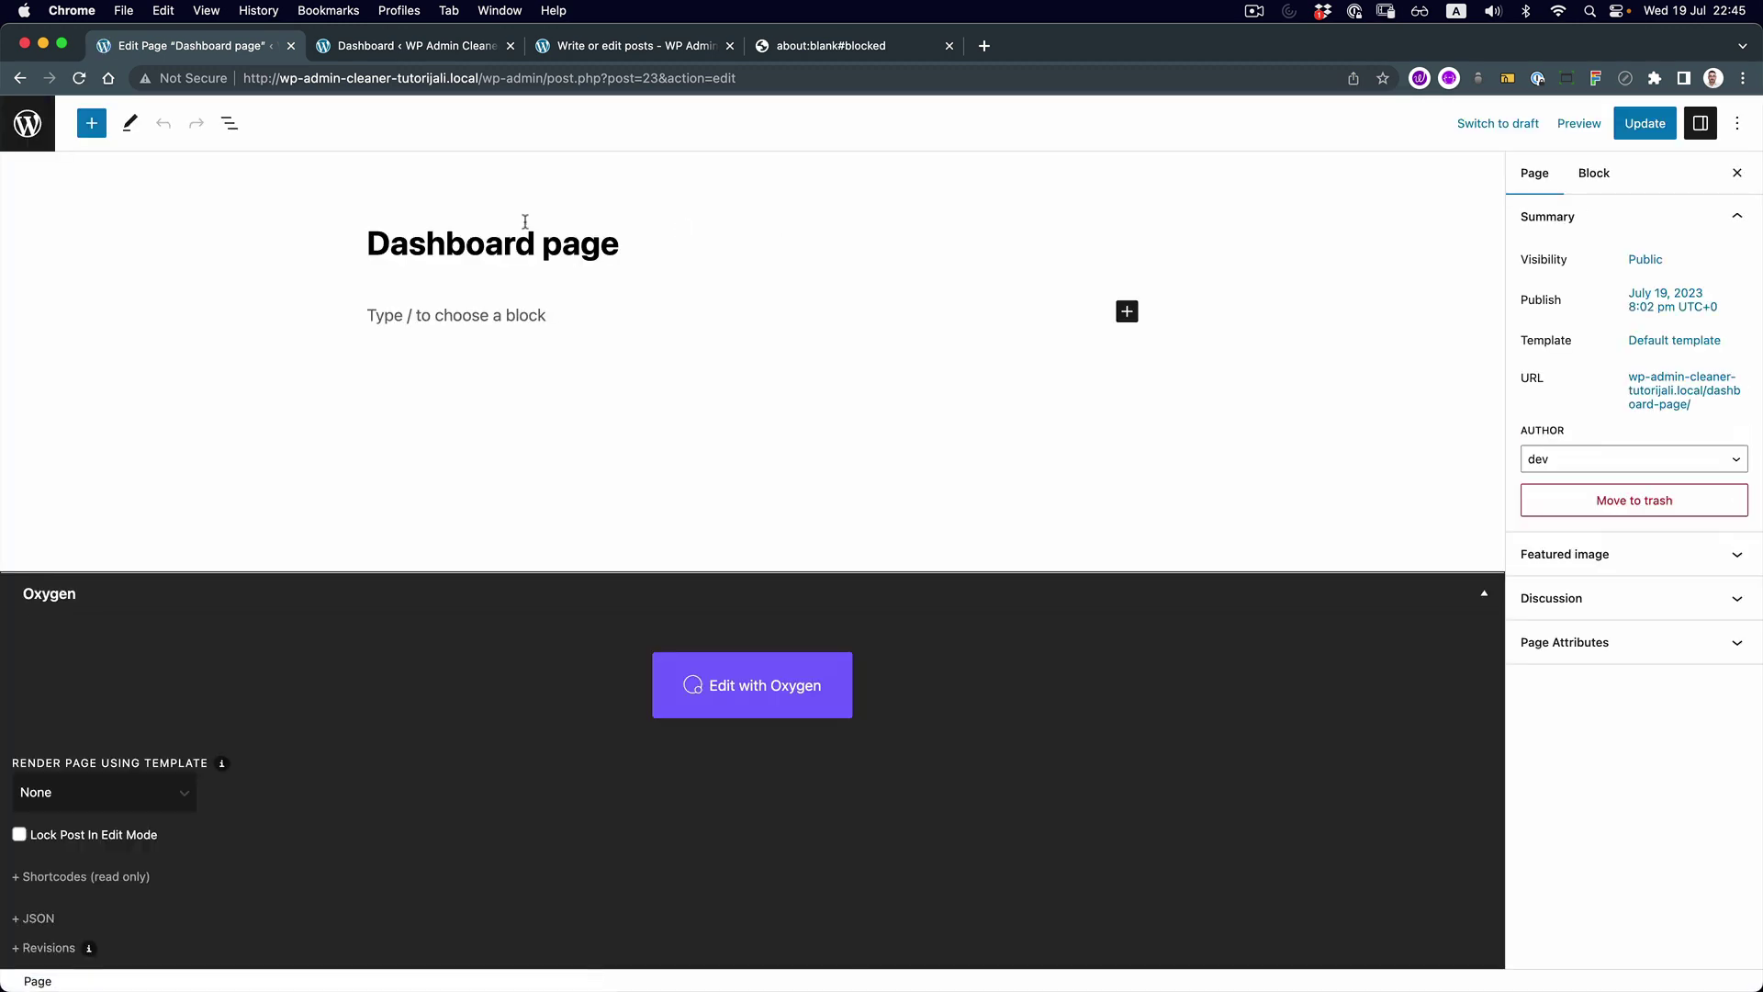
{"action": "left_click", "coordinate": [27, 123]}
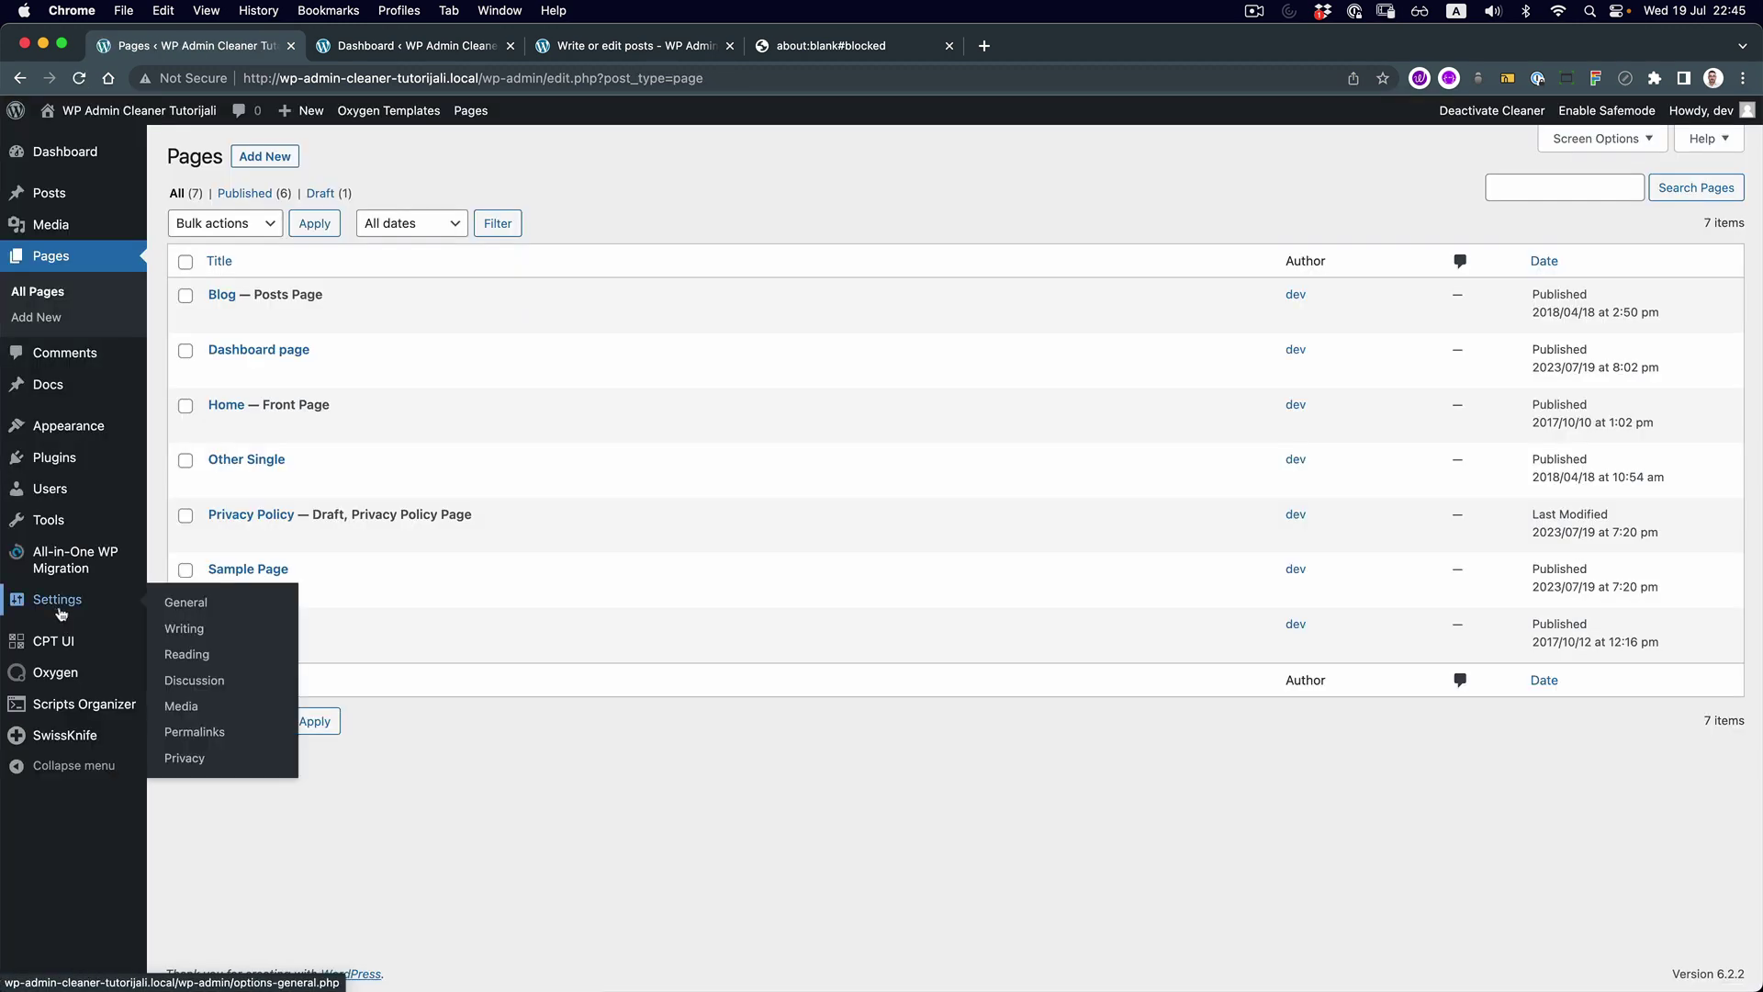
{"action": "mouse_move", "coordinate": [68, 682]}
{"action": "left_click", "coordinate": [179, 701]}
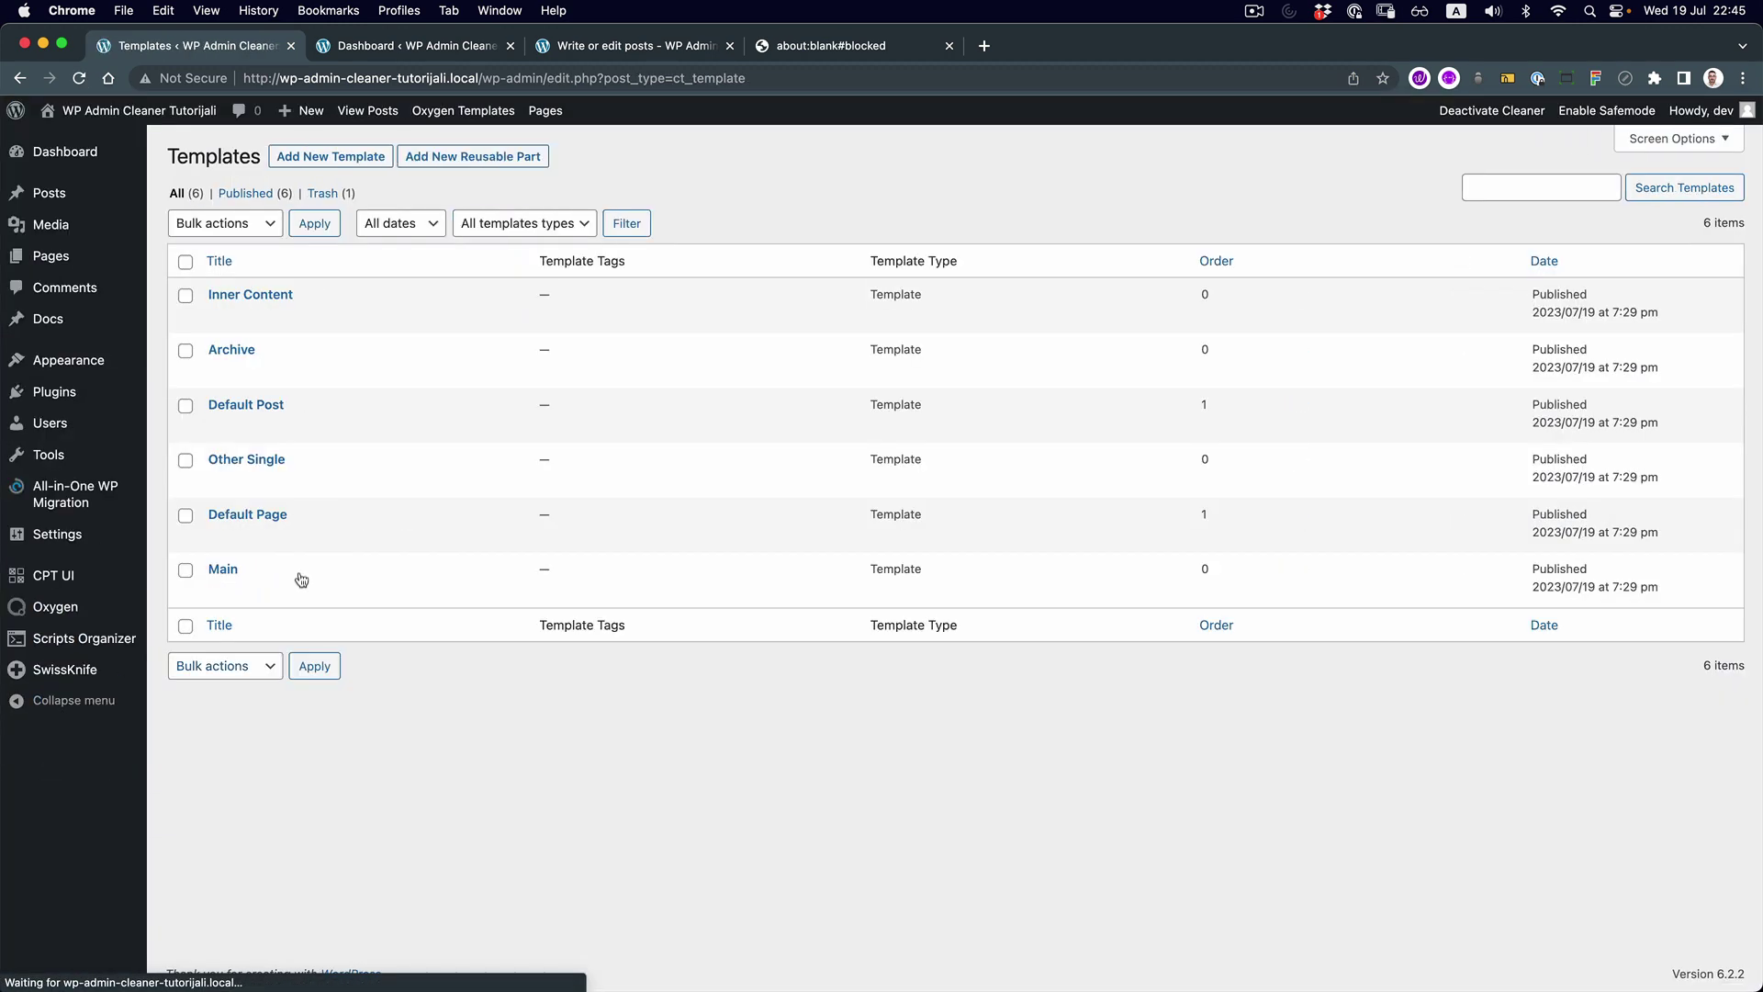
Create a template titled 'Docs', inheriting None, applied to singular Docs, and publish it
{"action": "left_click", "coordinate": [330, 156]}
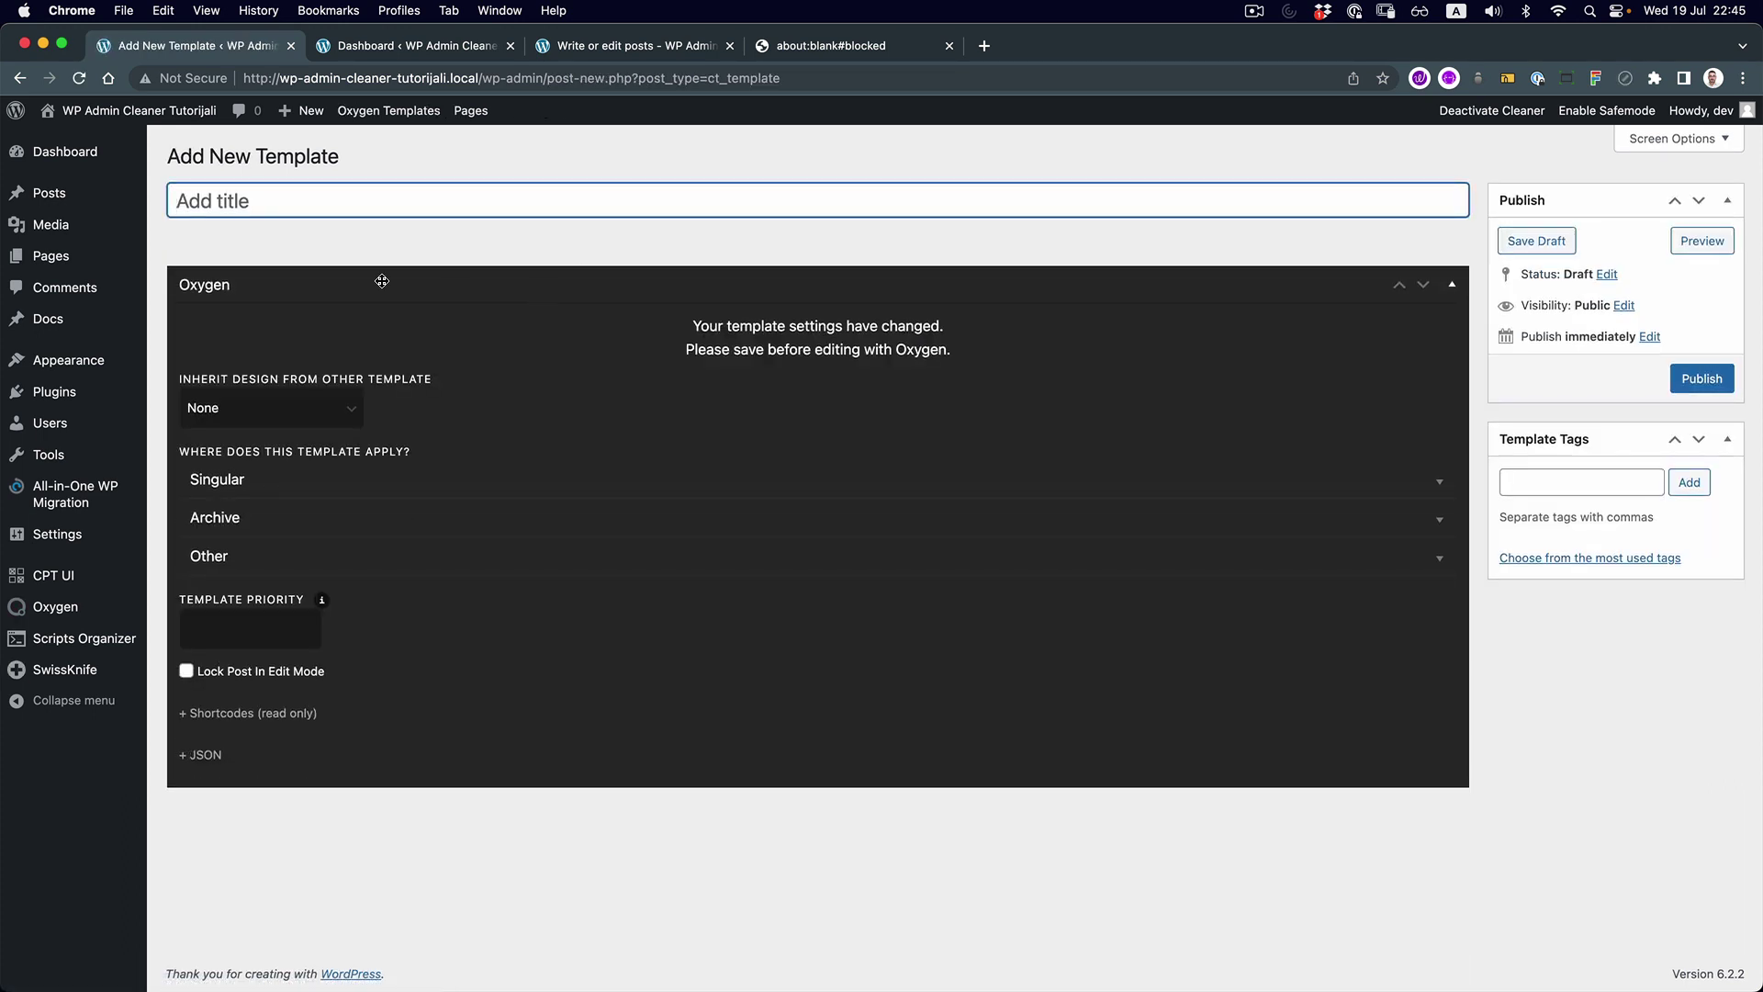
{"action": "type", "text": "De"}
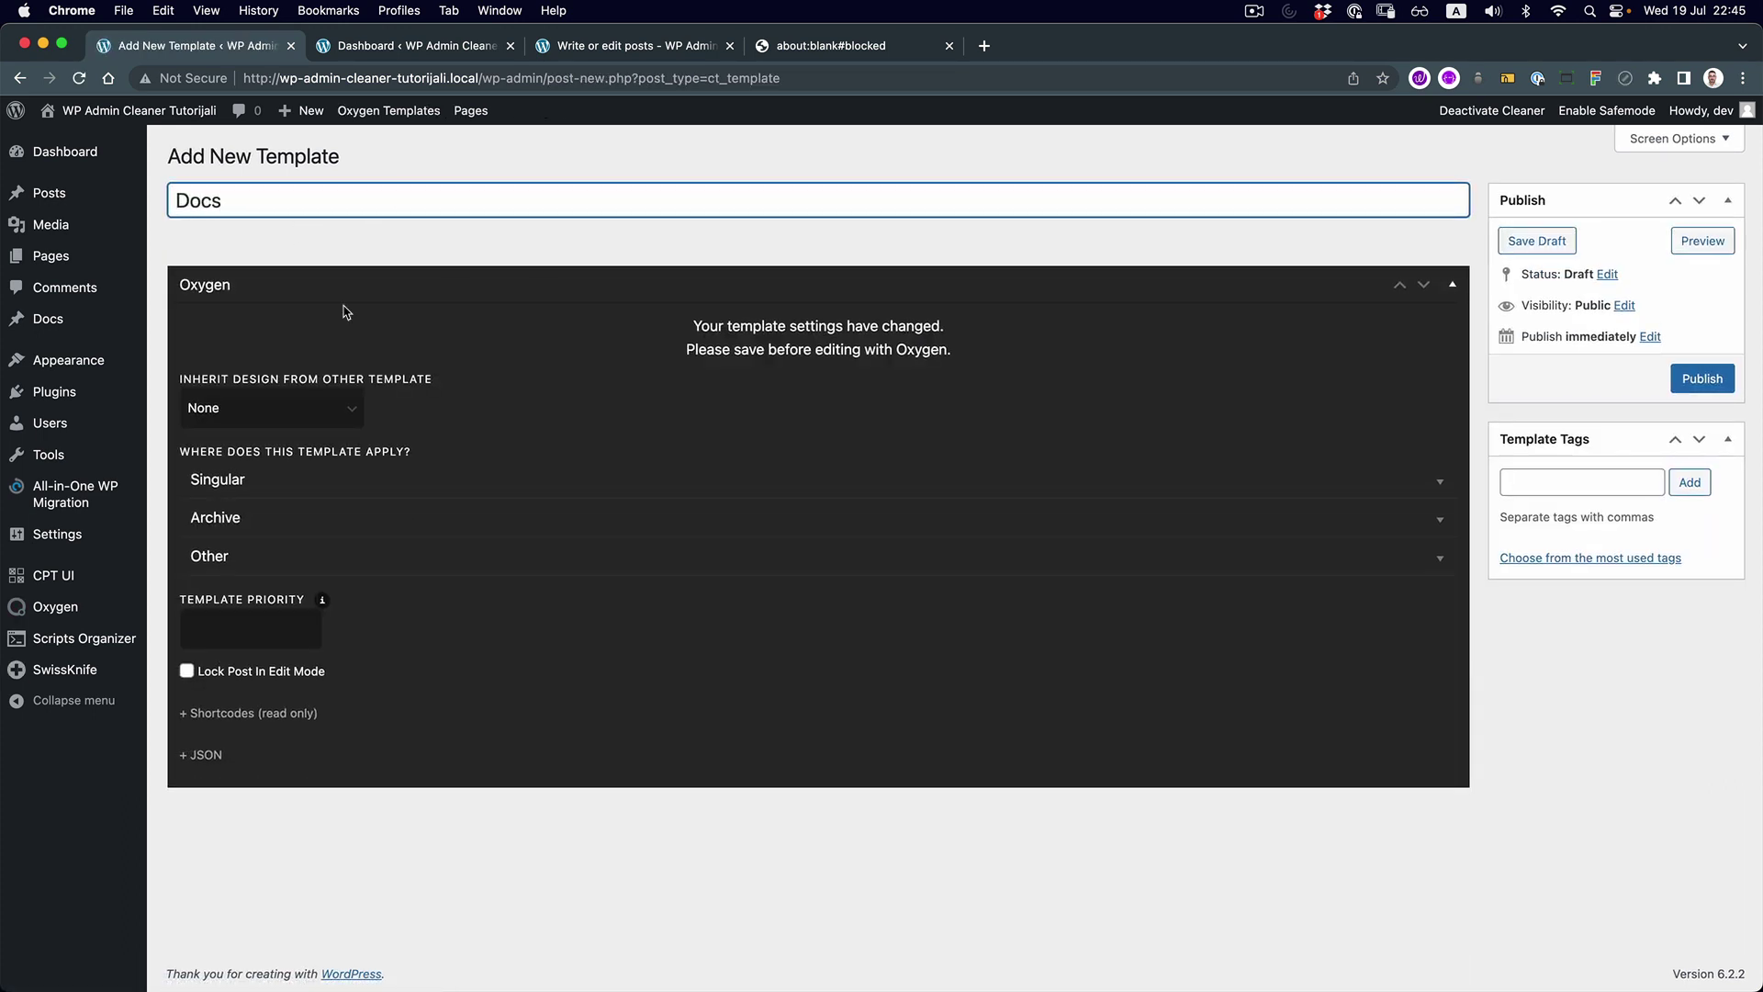
{"action": "left_click", "coordinate": [312, 409]}
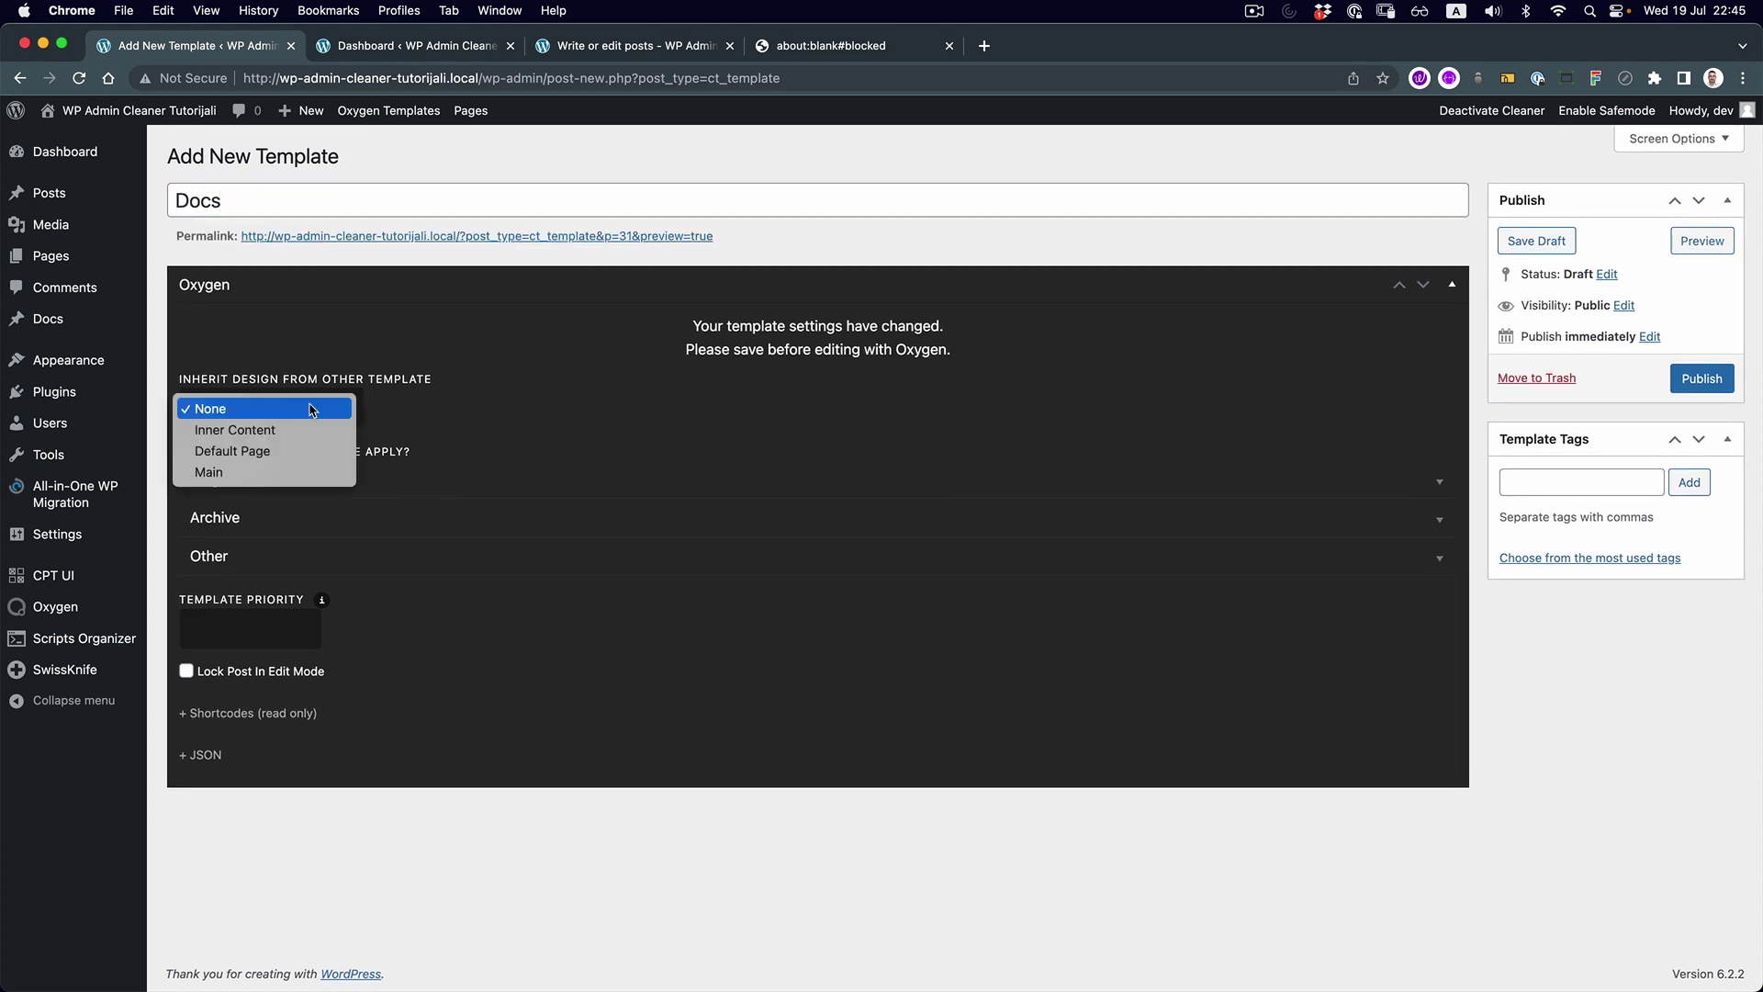
{"action": "left_click", "coordinate": [313, 410]}
{"action": "left_click", "coordinate": [266, 479]}
{"action": "scroll", "coordinate": [405, 508], "scroll_direction": "down", "scroll_amount": 5}
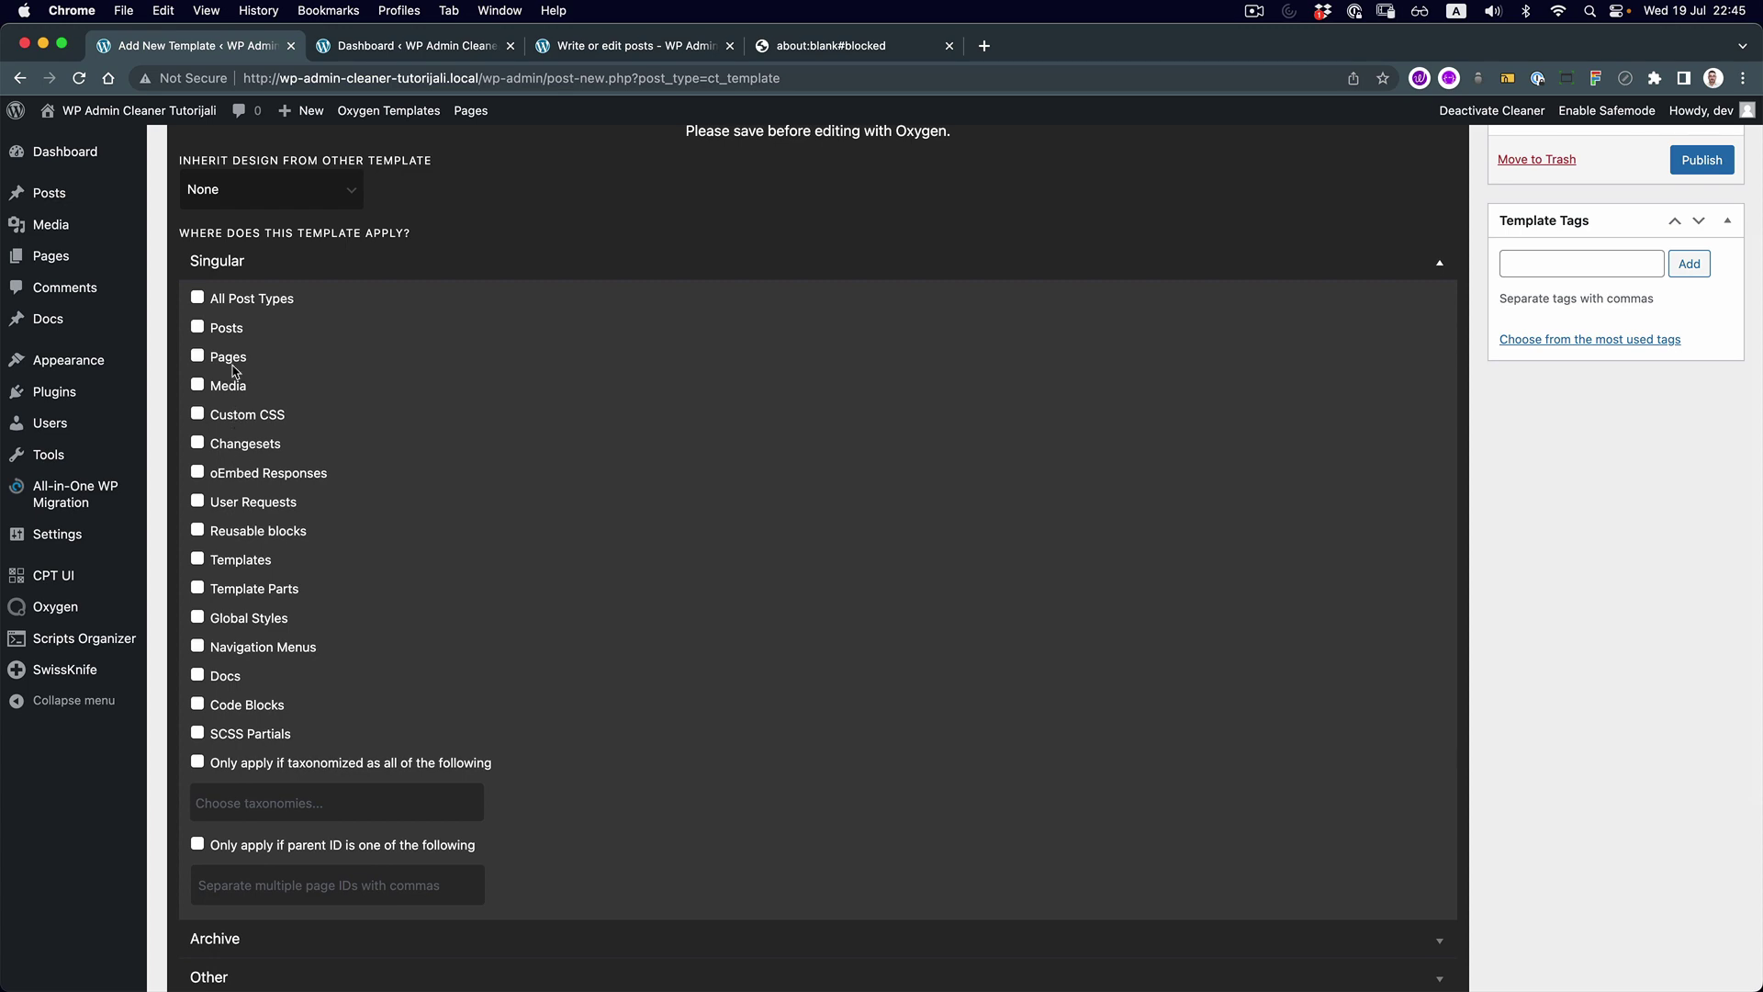
{"action": "scroll", "coordinate": [462, 670], "scroll_direction": "down", "scroll_amount": 5}
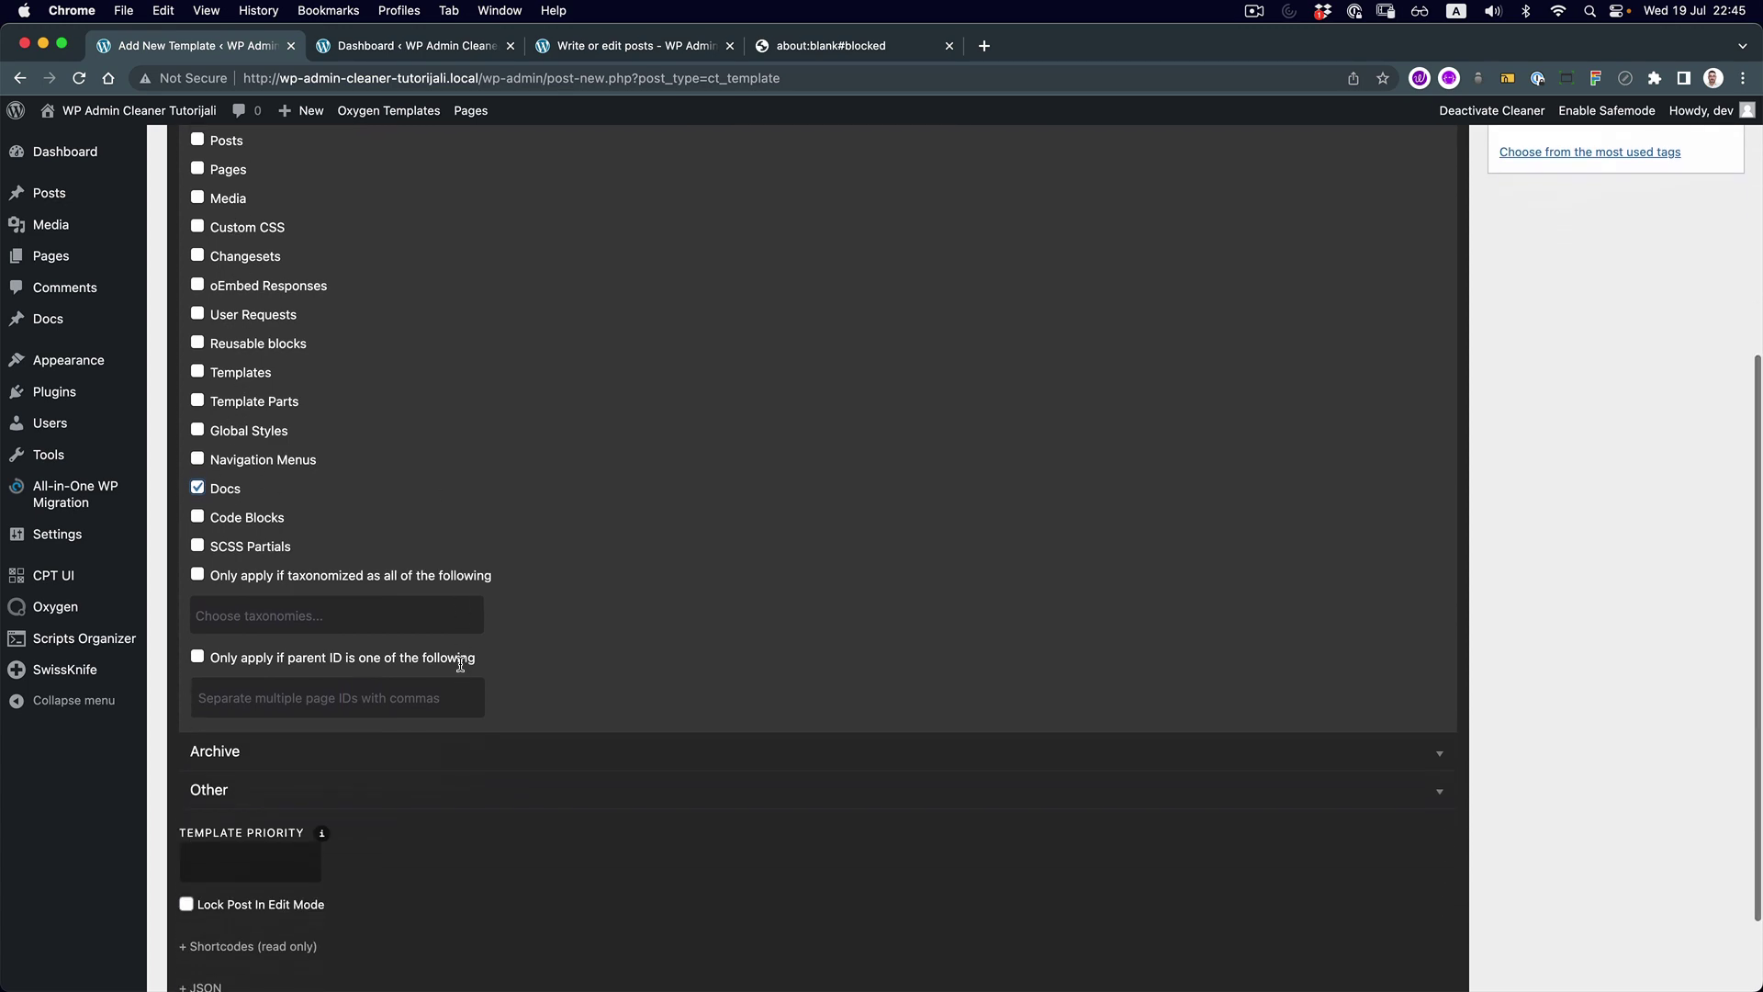
{"action": "scroll", "coordinate": [1712, 272], "scroll_direction": "up", "scroll_amount": 10}
{"action": "left_click", "coordinate": [1700, 377]}
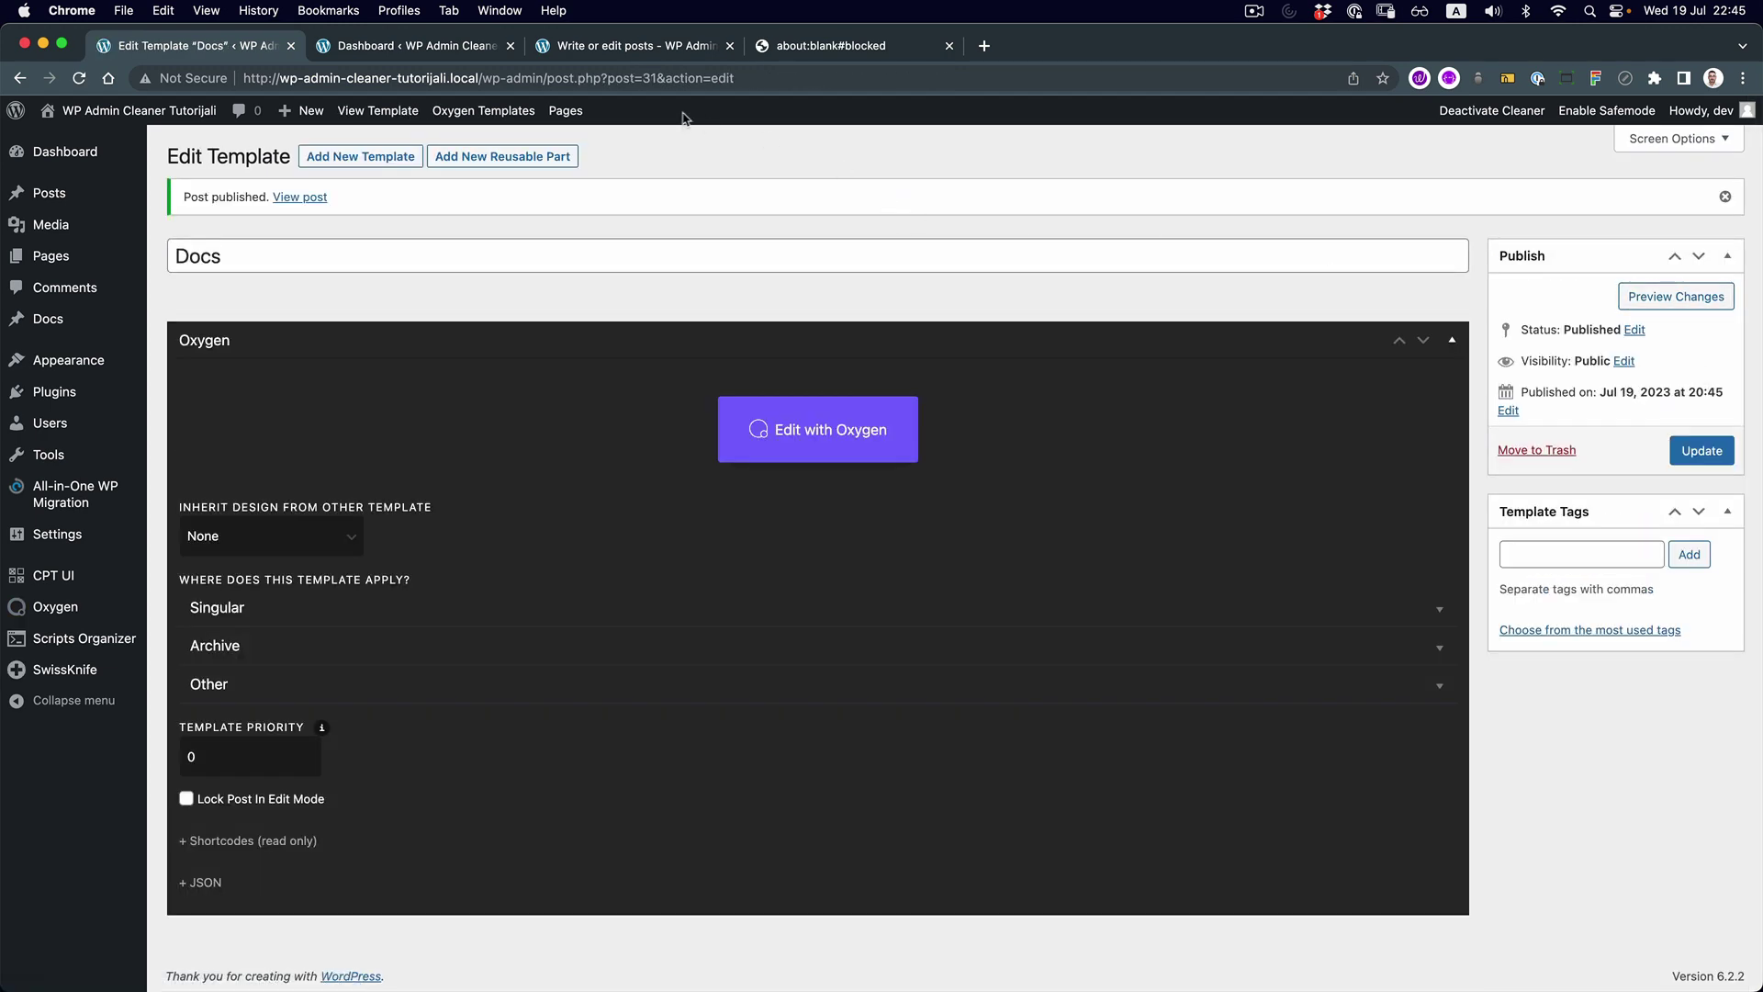
Set the Docs template's priority to 1000 and update the template
{"action": "left_click", "coordinate": [449, 53]}
{"action": "left_click", "coordinate": [622, 47]}
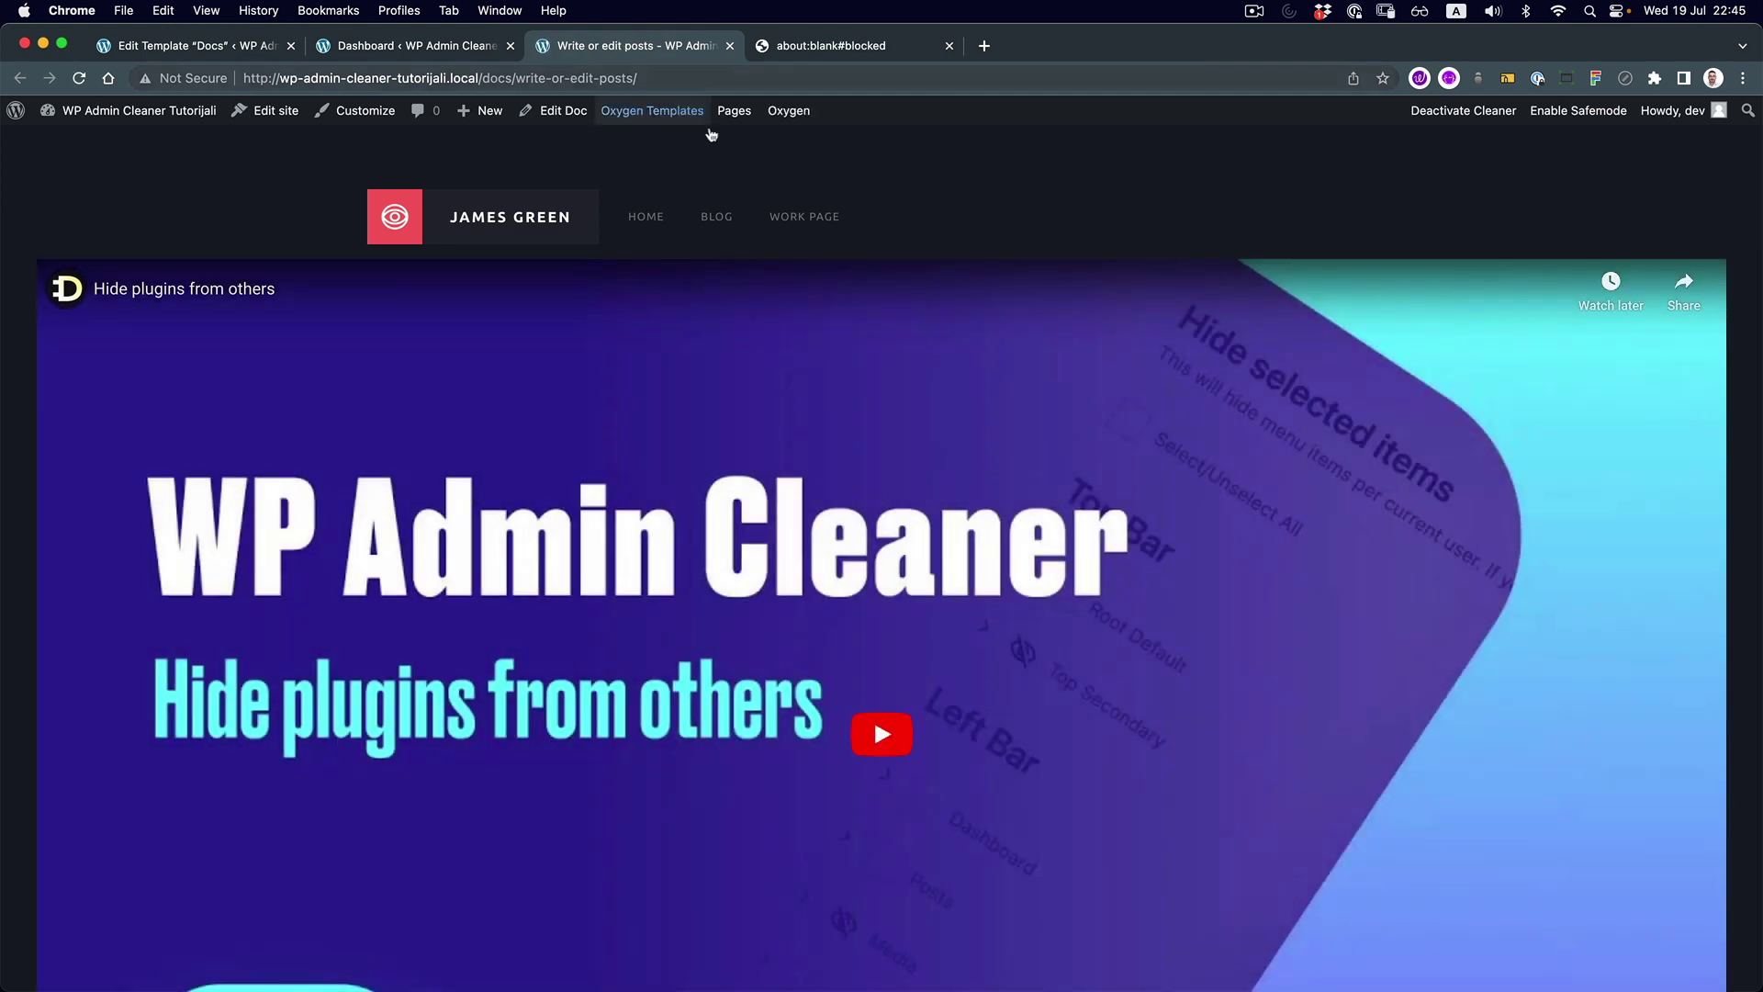
{"action": "scroll", "coordinate": [874, 718], "scroll_direction": "down", "scroll_amount": 3}
{"action": "scroll", "coordinate": [873, 718], "scroll_direction": "up", "scroll_amount": 3}
{"action": "key", "text": "super+1"}
{"action": "left_click", "coordinate": [244, 750]}
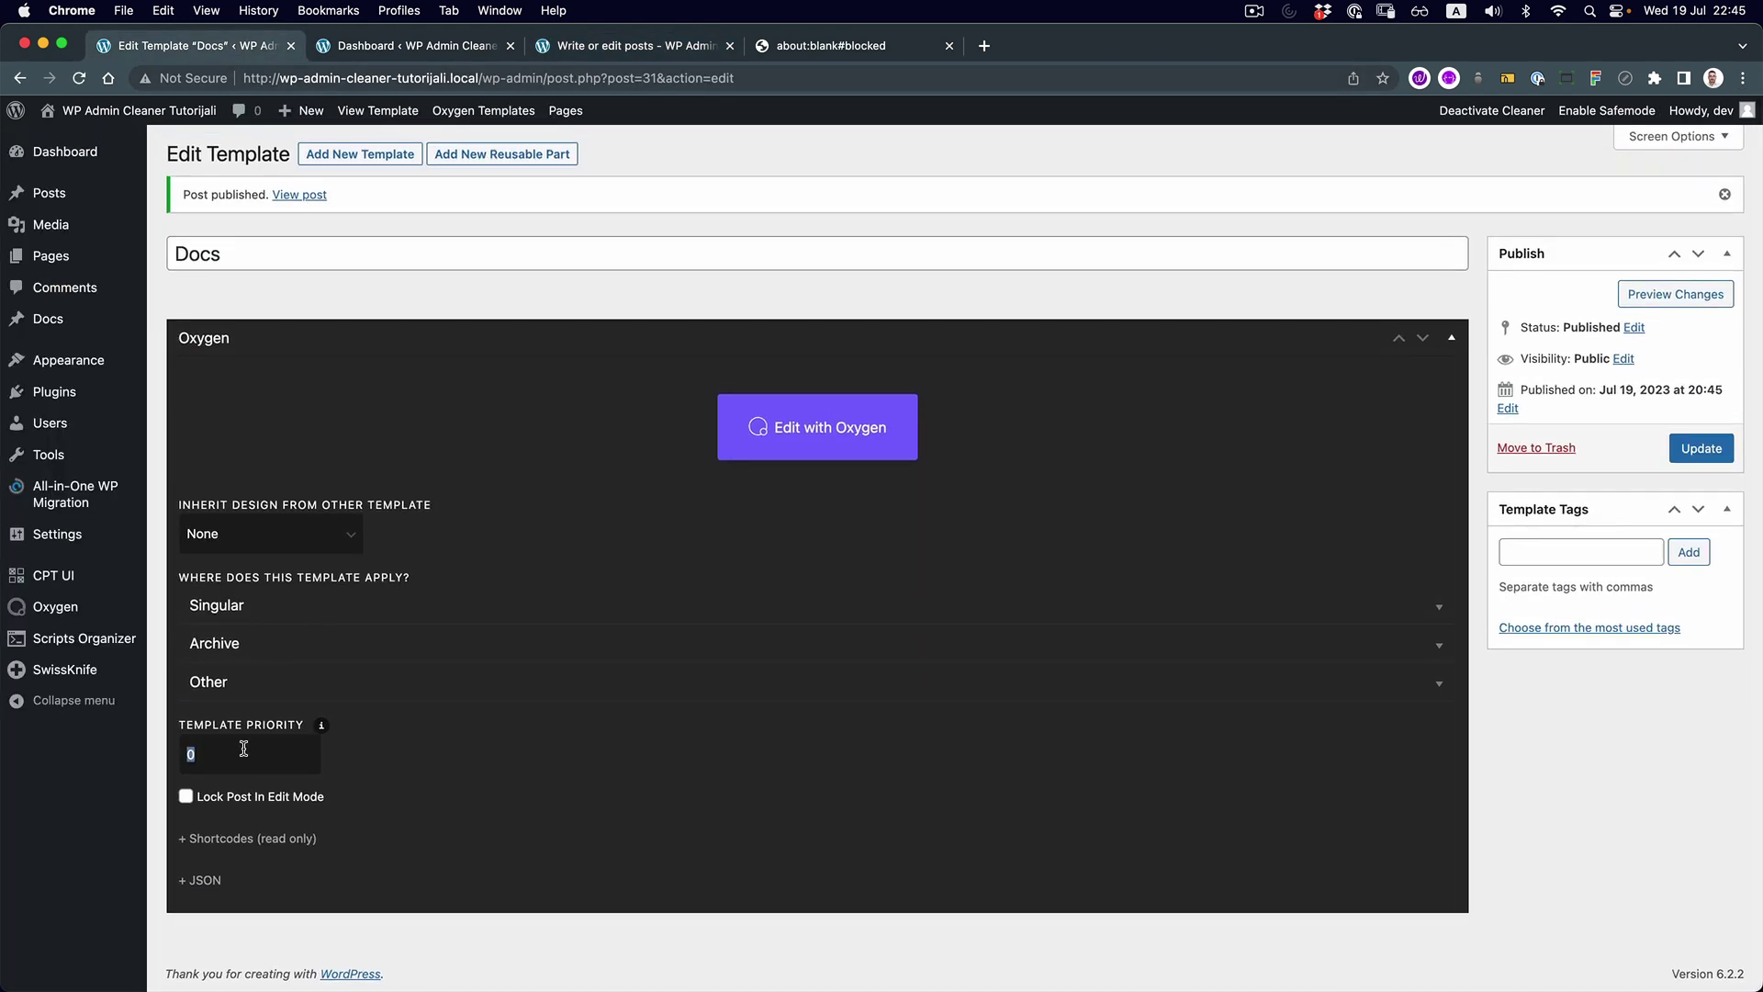
{"action": "type", "text": "100"}
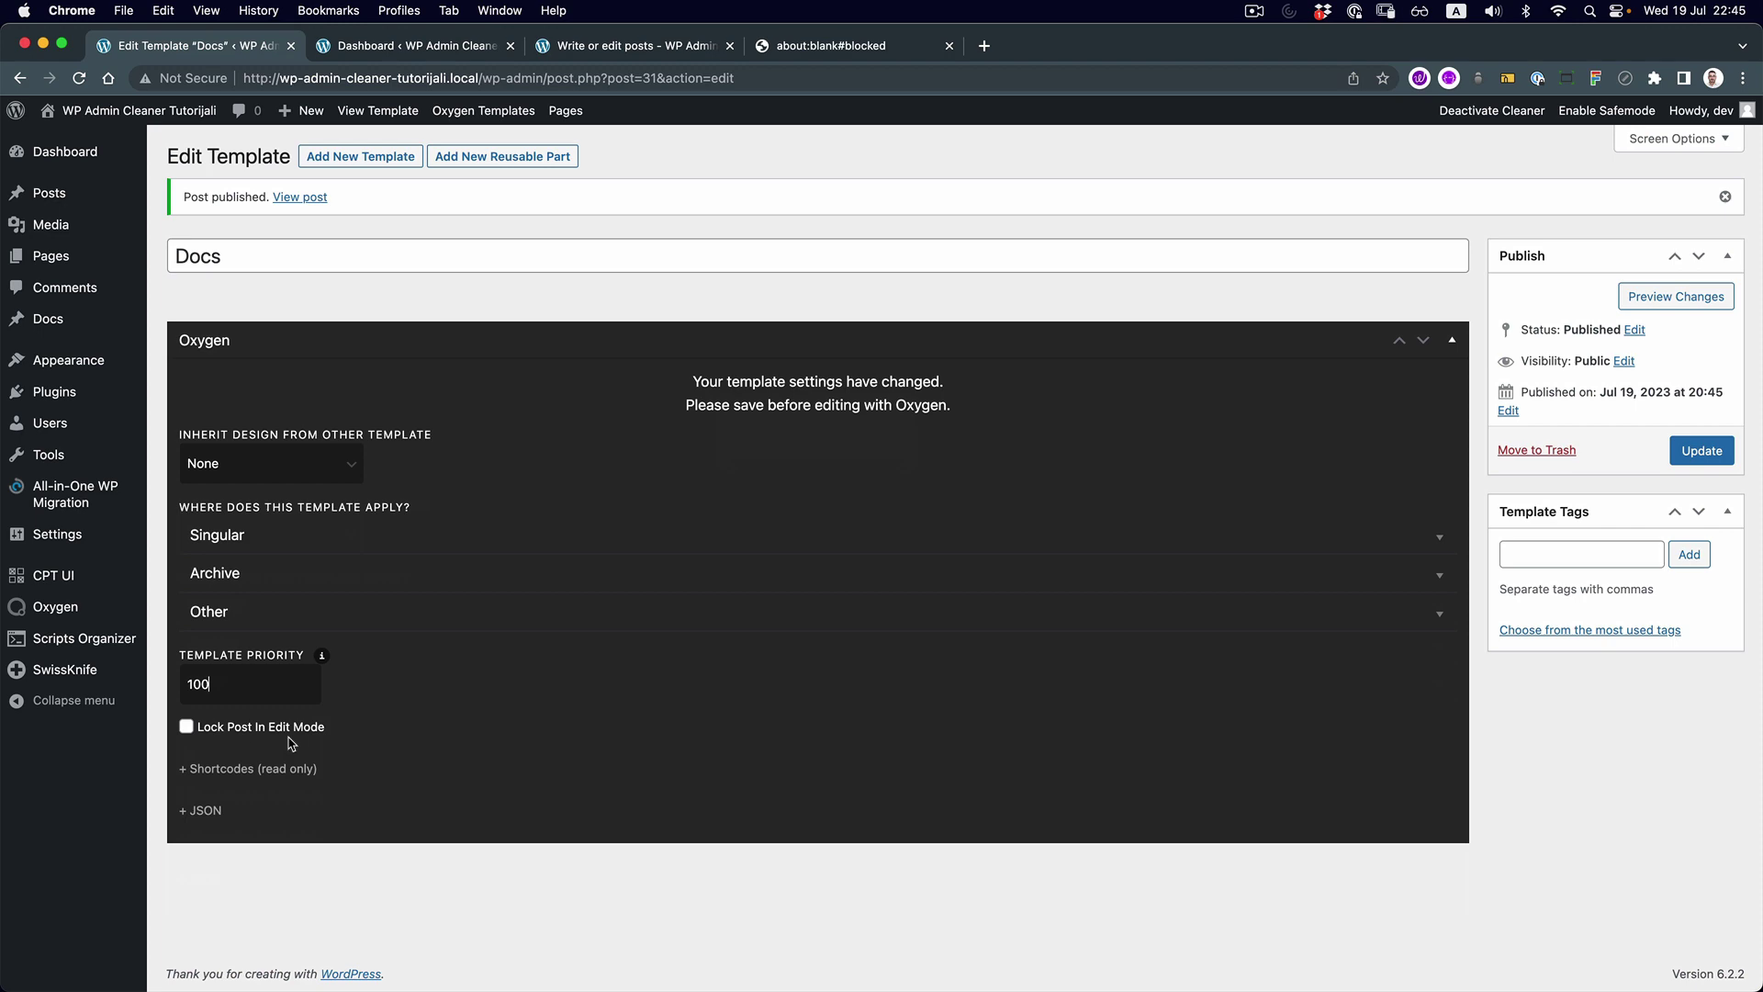
{"action": "left_click", "coordinate": [1702, 450]}
Launch the Oxygen visual editor for the Docs template
{"action": "left_click", "coordinate": [448, 48]}
{"action": "left_click", "coordinate": [579, 47]}
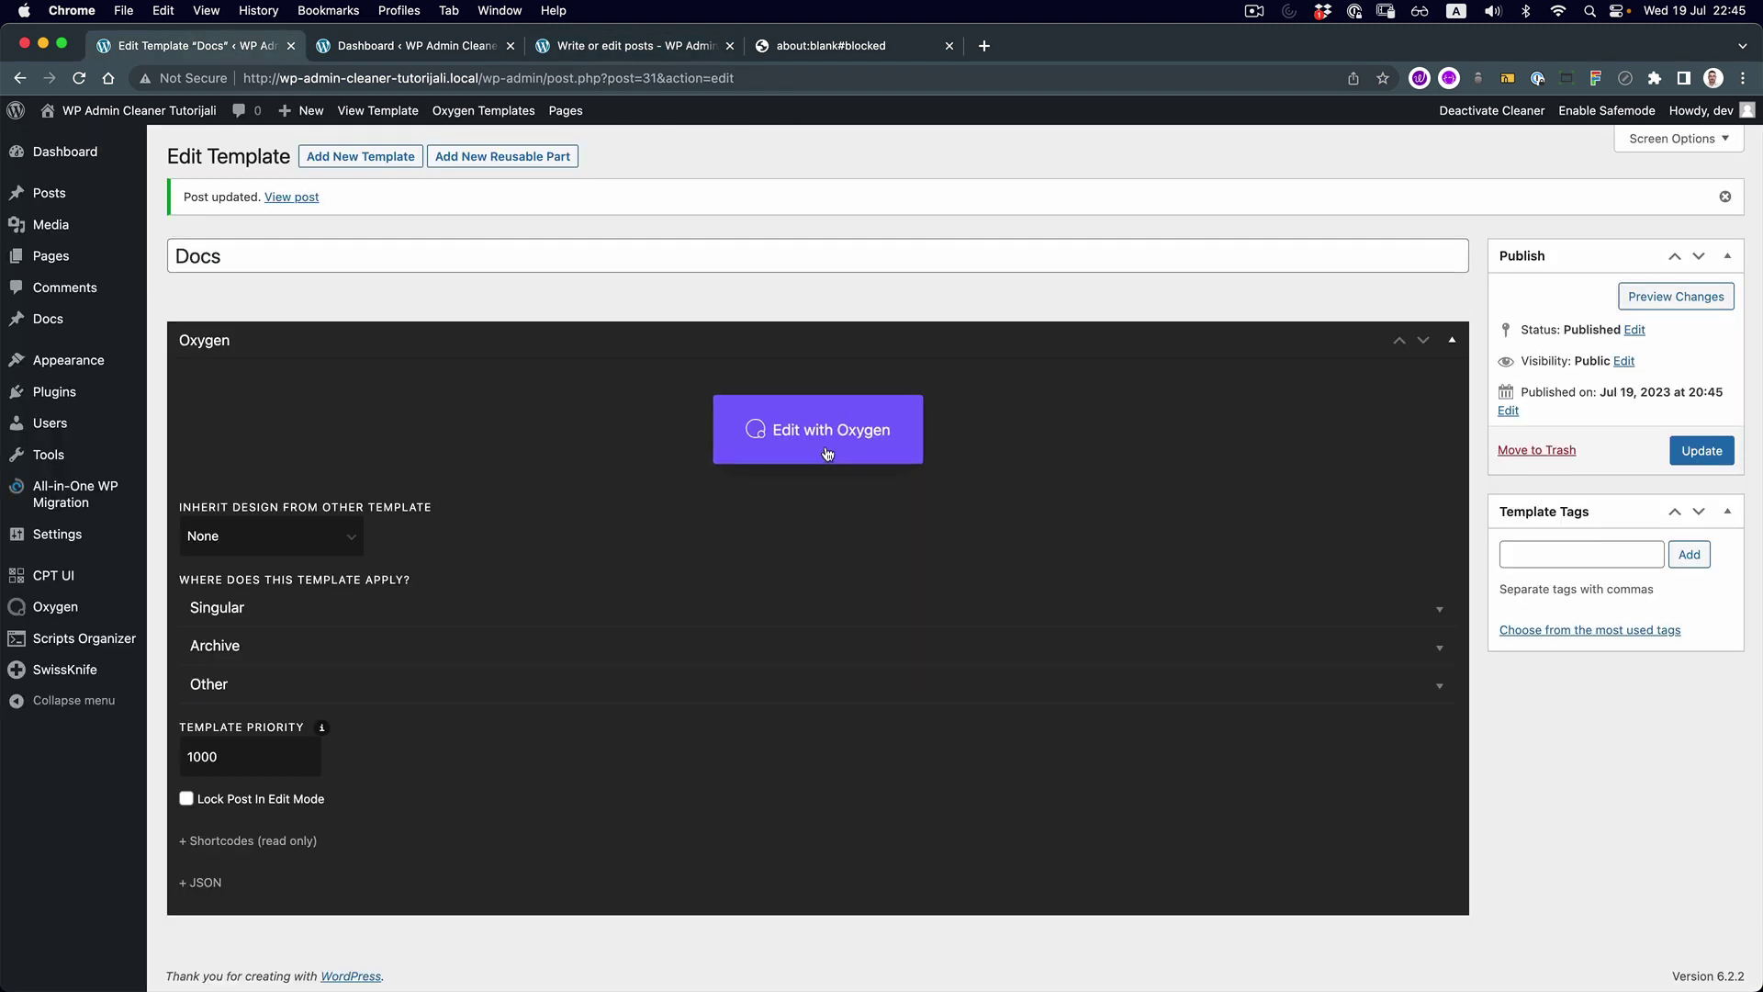
{"action": "left_click", "coordinate": [817, 430]}
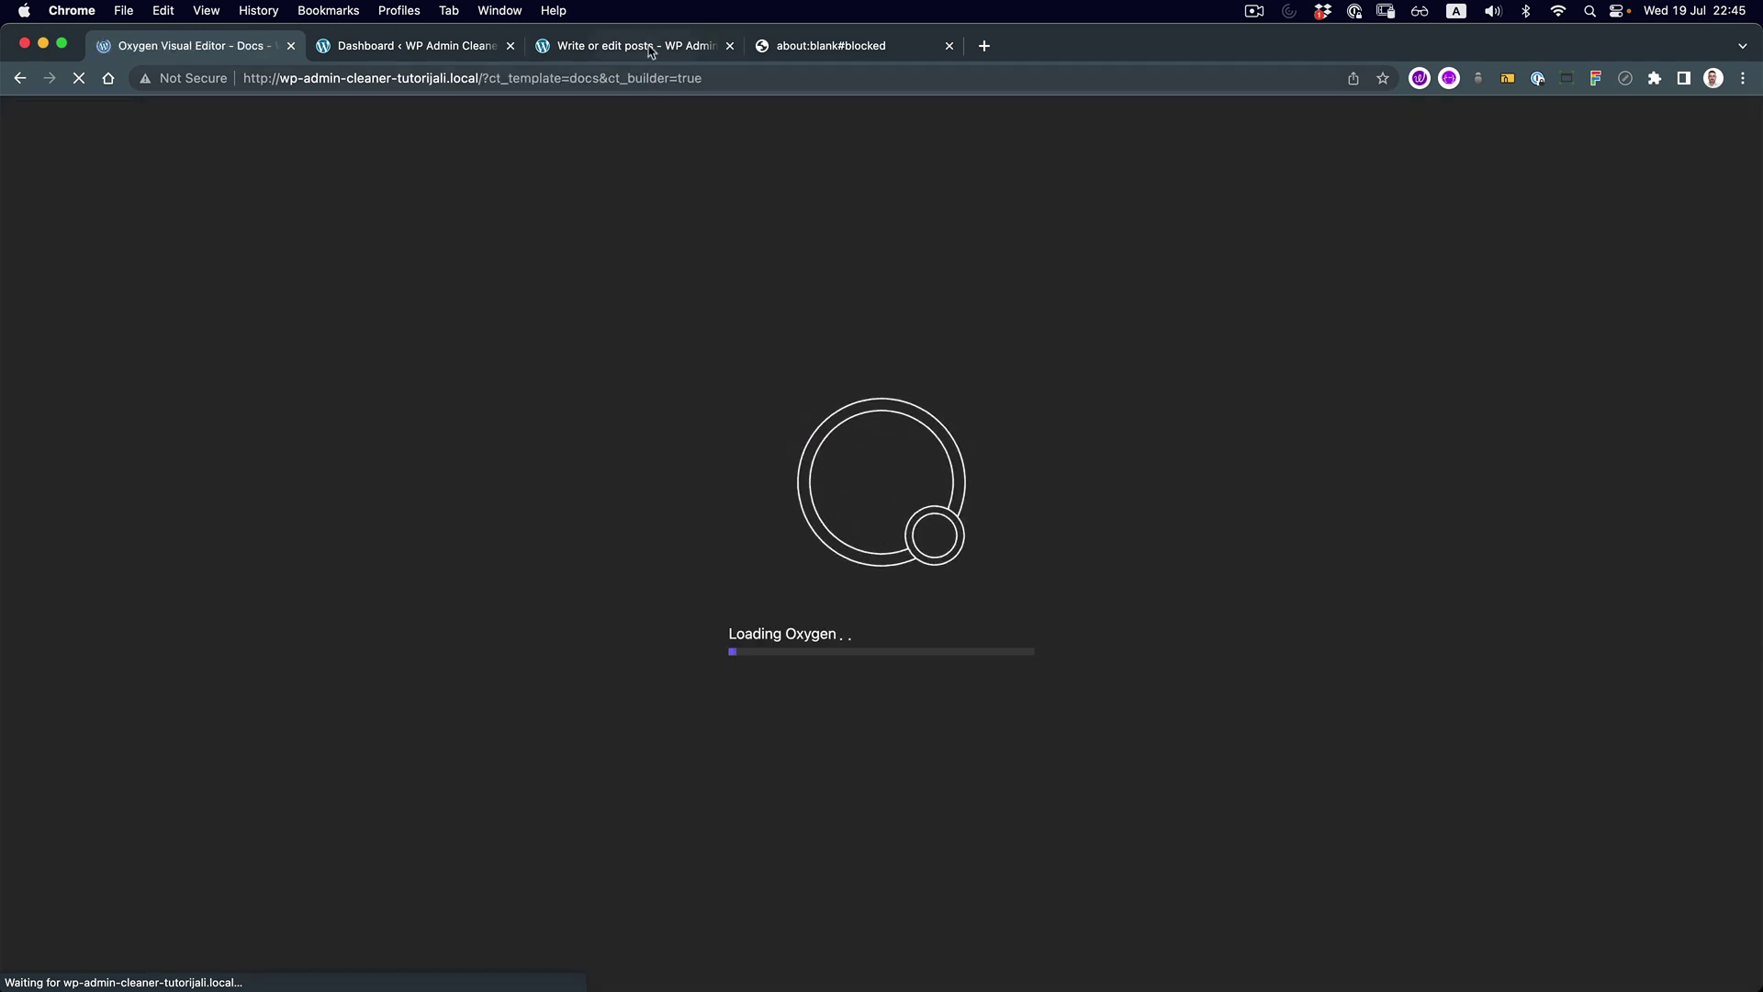
Add a Black Pearl background Div (#2) to the Docs template holding an Inner Content element
{"action": "left_click", "coordinate": [649, 47]}
{"action": "left_click", "coordinate": [213, 46]}
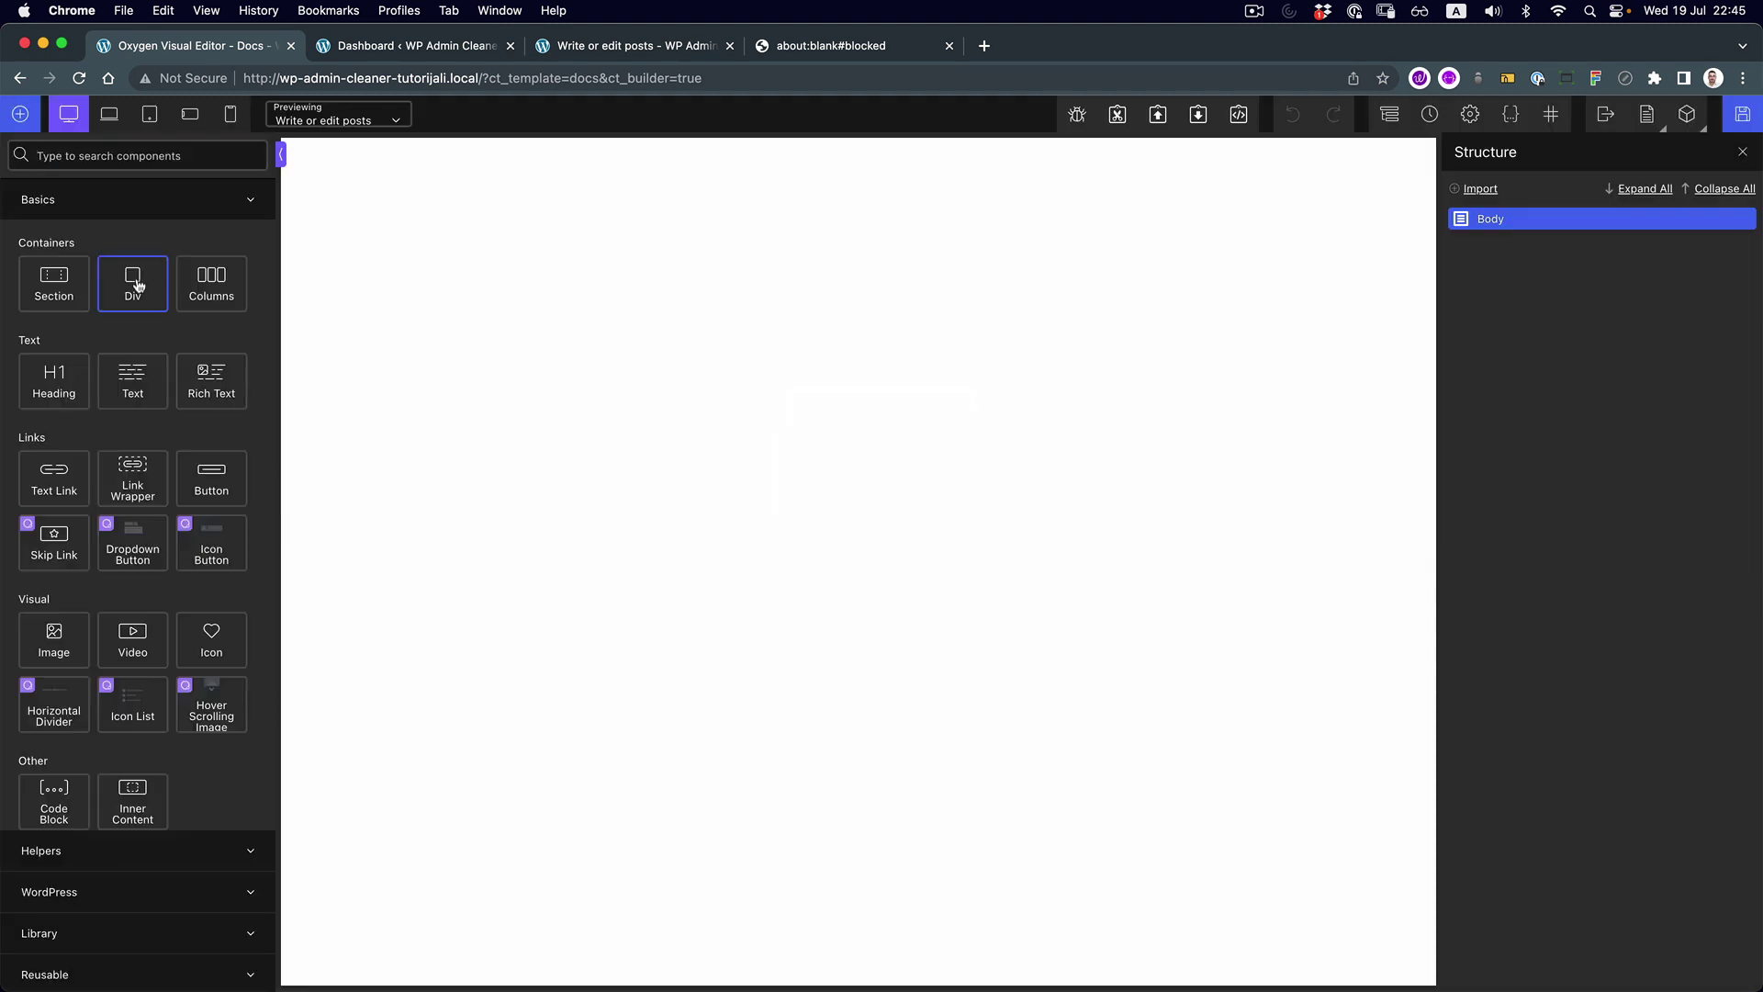
{"action": "left_click", "coordinate": [134, 284]}
{"action": "scroll", "coordinate": [138, 735], "scroll_direction": "down", "scroll_amount": 3}
{"action": "left_click", "coordinate": [73, 854]}
{"action": "scroll", "coordinate": [137, 827], "scroll_direction": "down", "scroll_amount": 3}
{"action": "left_click", "coordinate": [140, 942]}
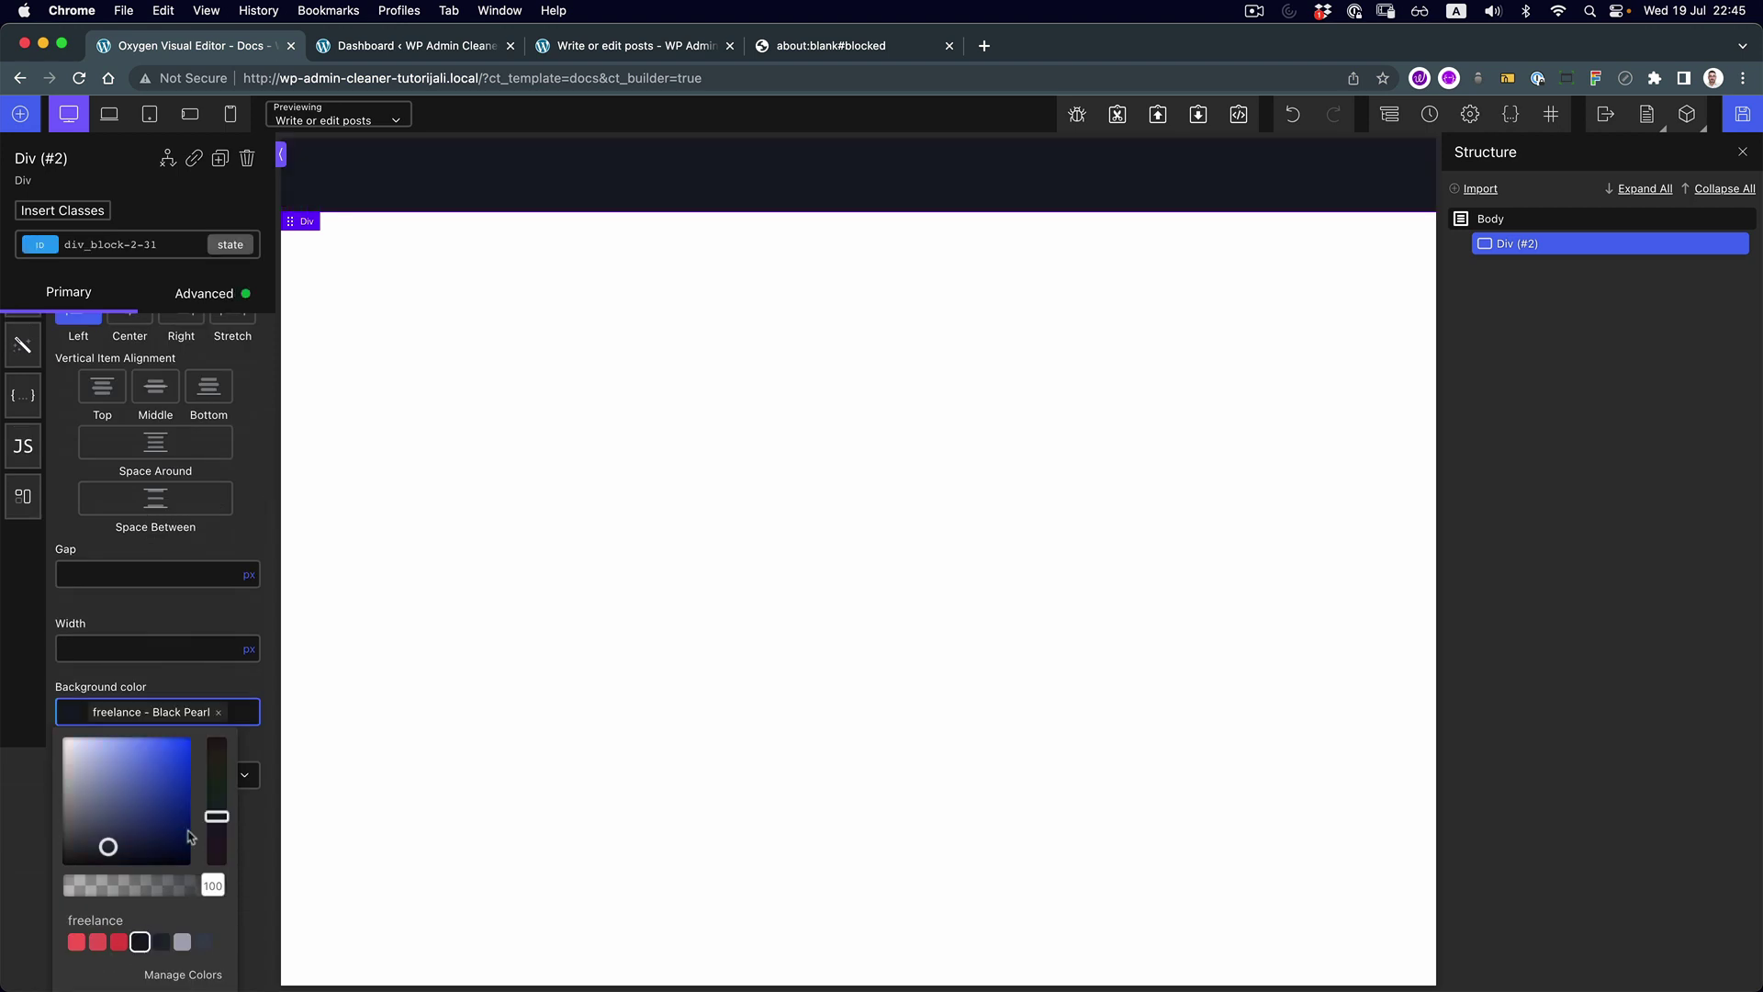
{"action": "left_click", "coordinate": [21, 116]}
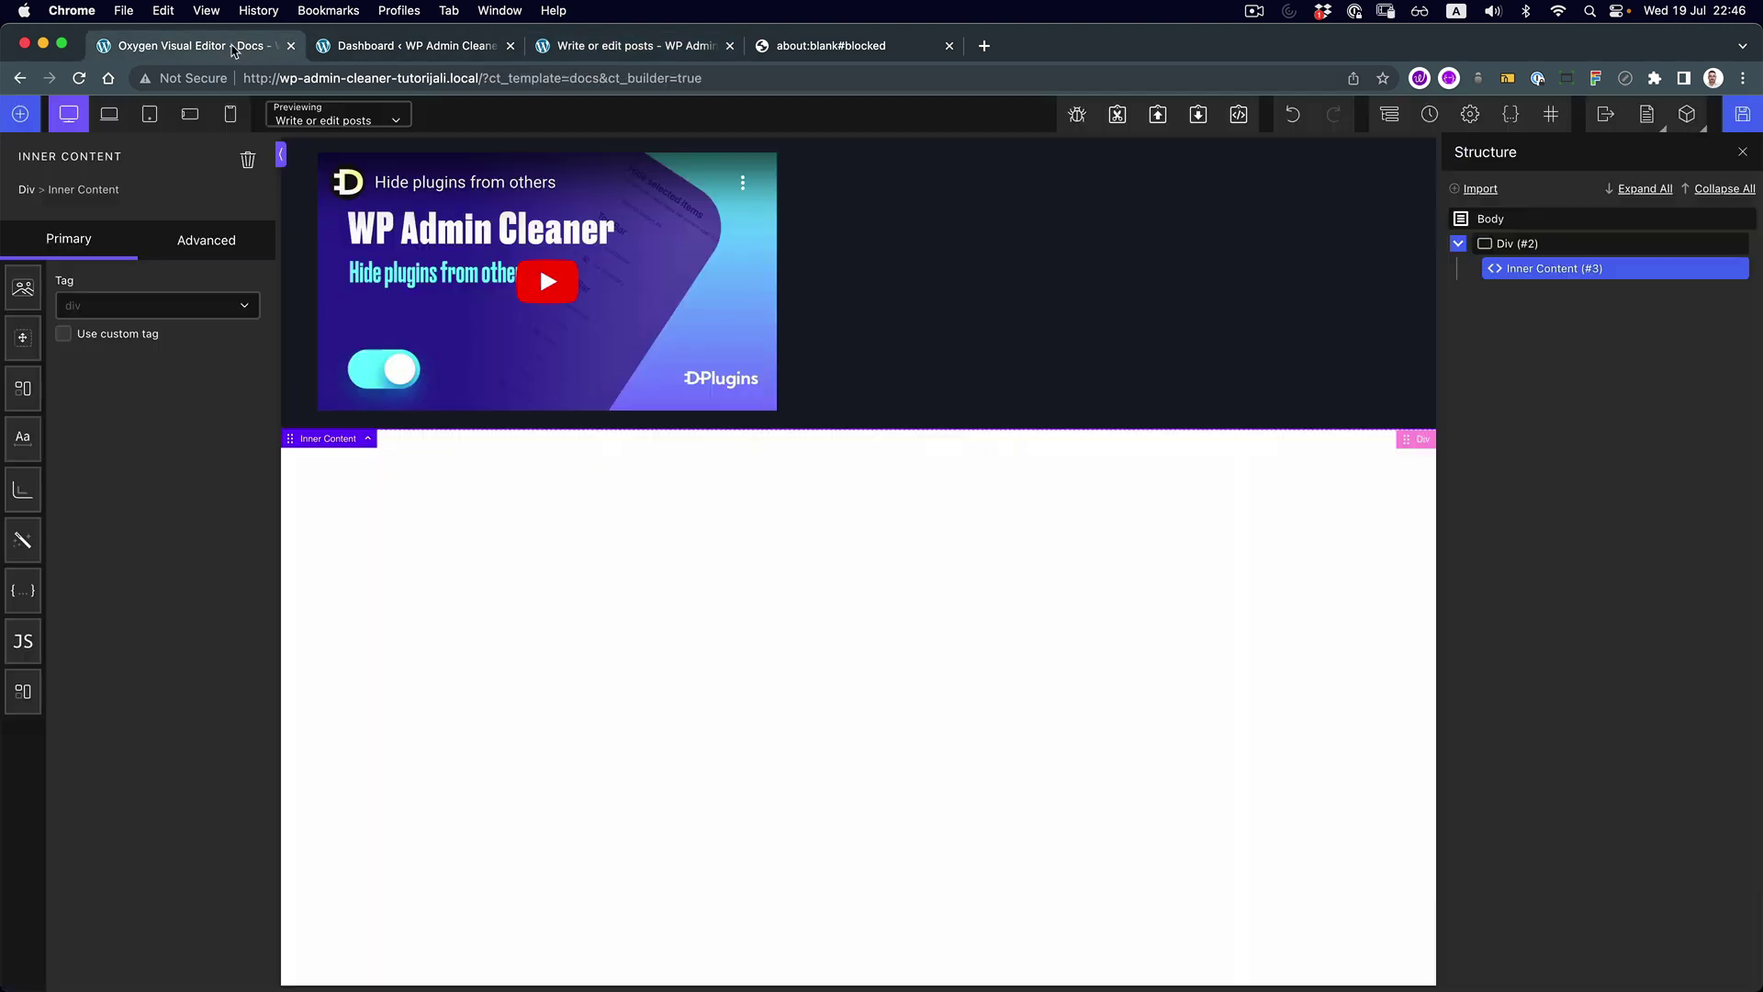
{"action": "left_click", "coordinate": [1598, 244]}
Add a Heading above the Inner Content and make its text colour white (#ffffff)
{"action": "left_click", "coordinate": [21, 114]}
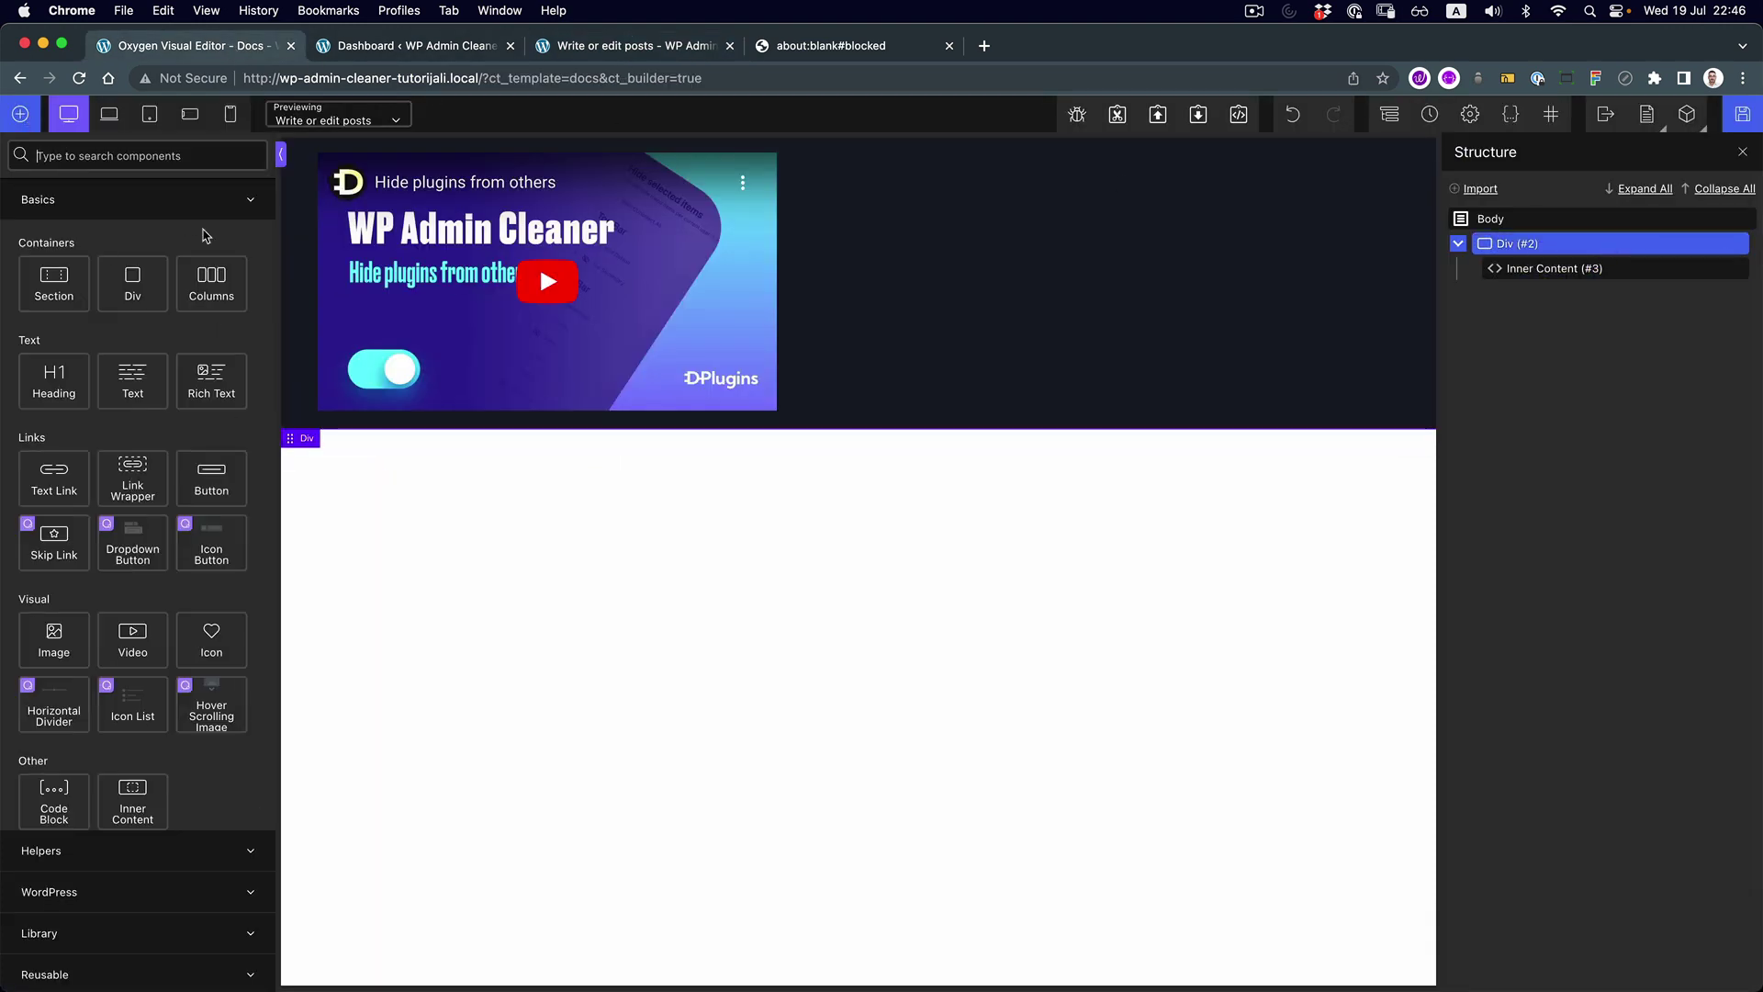
{"action": "left_click", "coordinate": [52, 378]}
{"action": "left_click", "coordinate": [331, 418]}
{"action": "left_click_drag", "start_coordinate": [1520, 301], "coordinate": [1518, 266]}
{"action": "left_click", "coordinate": [58, 544]}
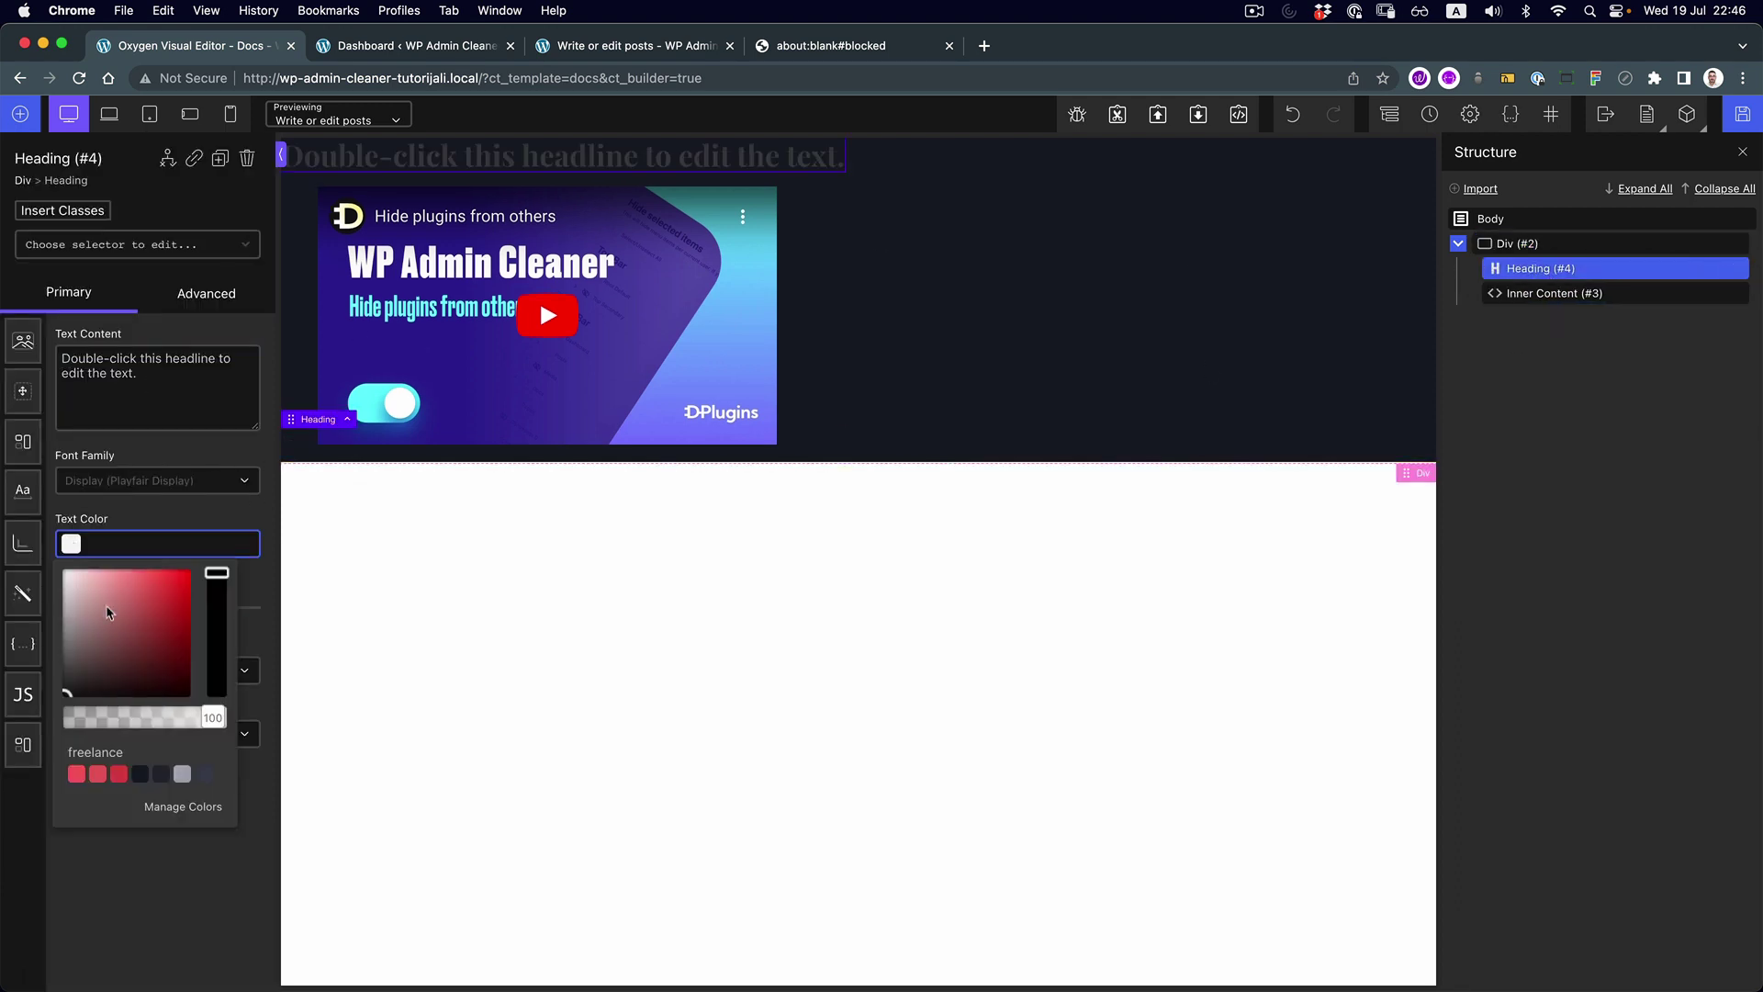
{"action": "left_click", "coordinate": [182, 774]}
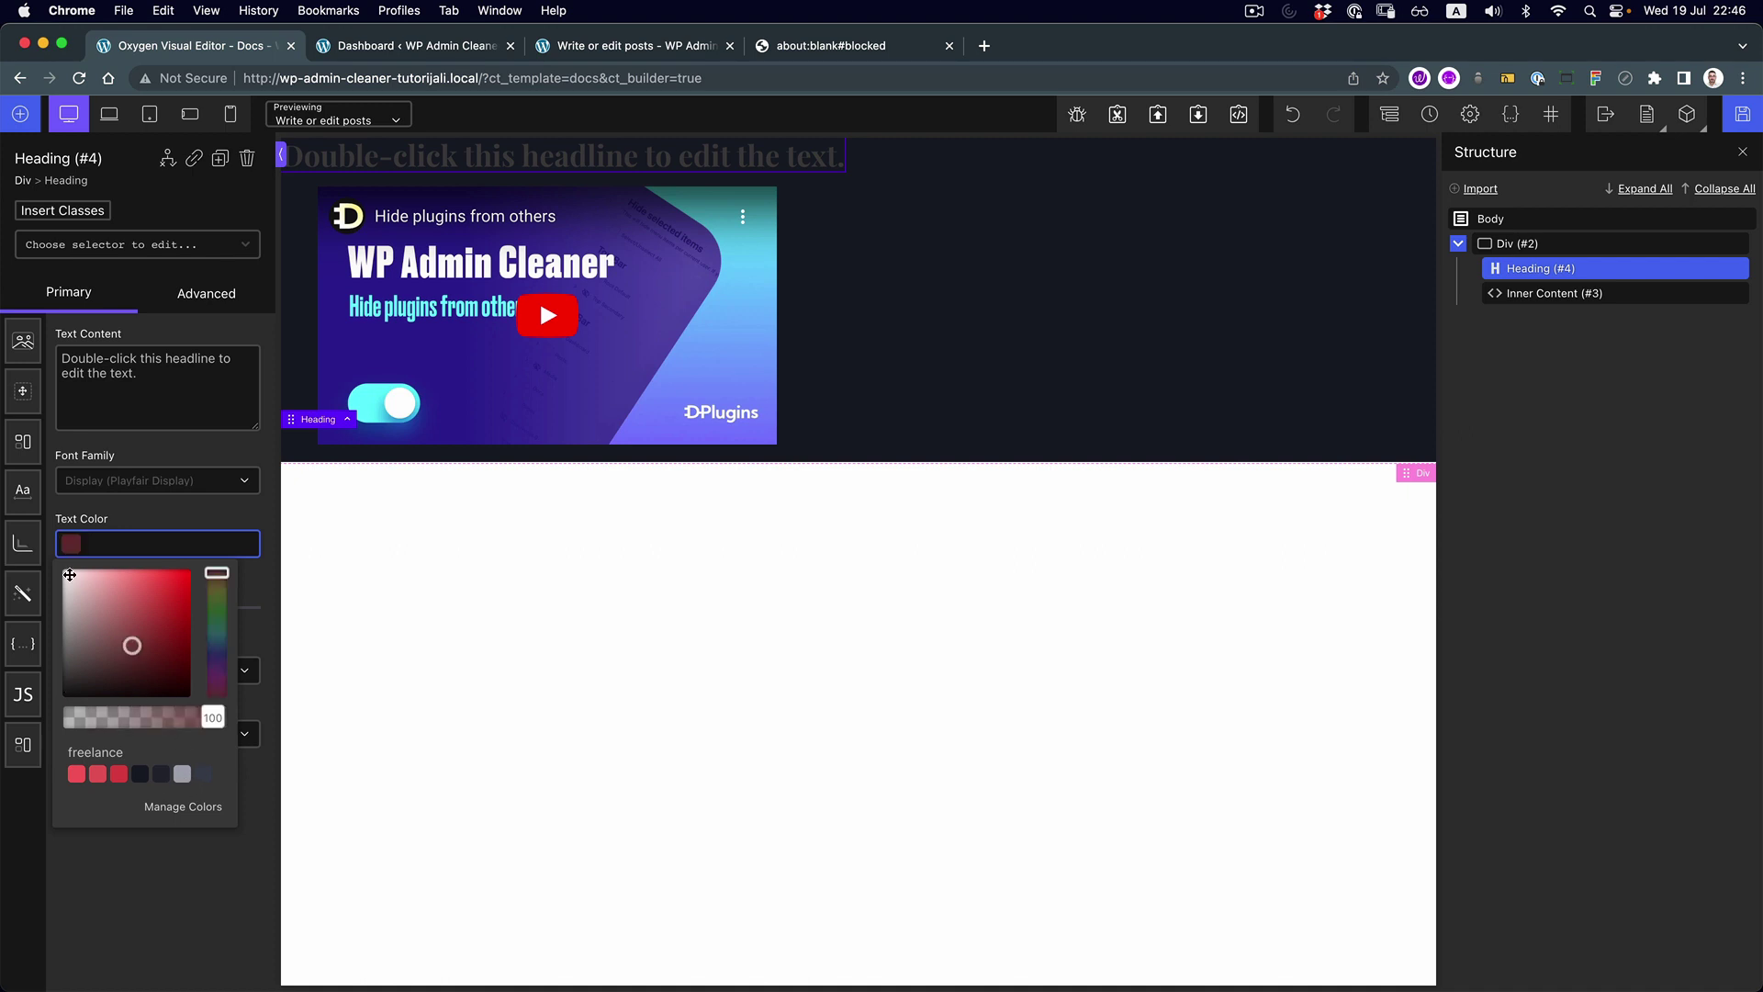
Replace the heading's placeholder text with the dynamic Post Title
{"action": "double_click", "coordinate": [614, 166]}
{"action": "key", "text": "ctrl+a"}
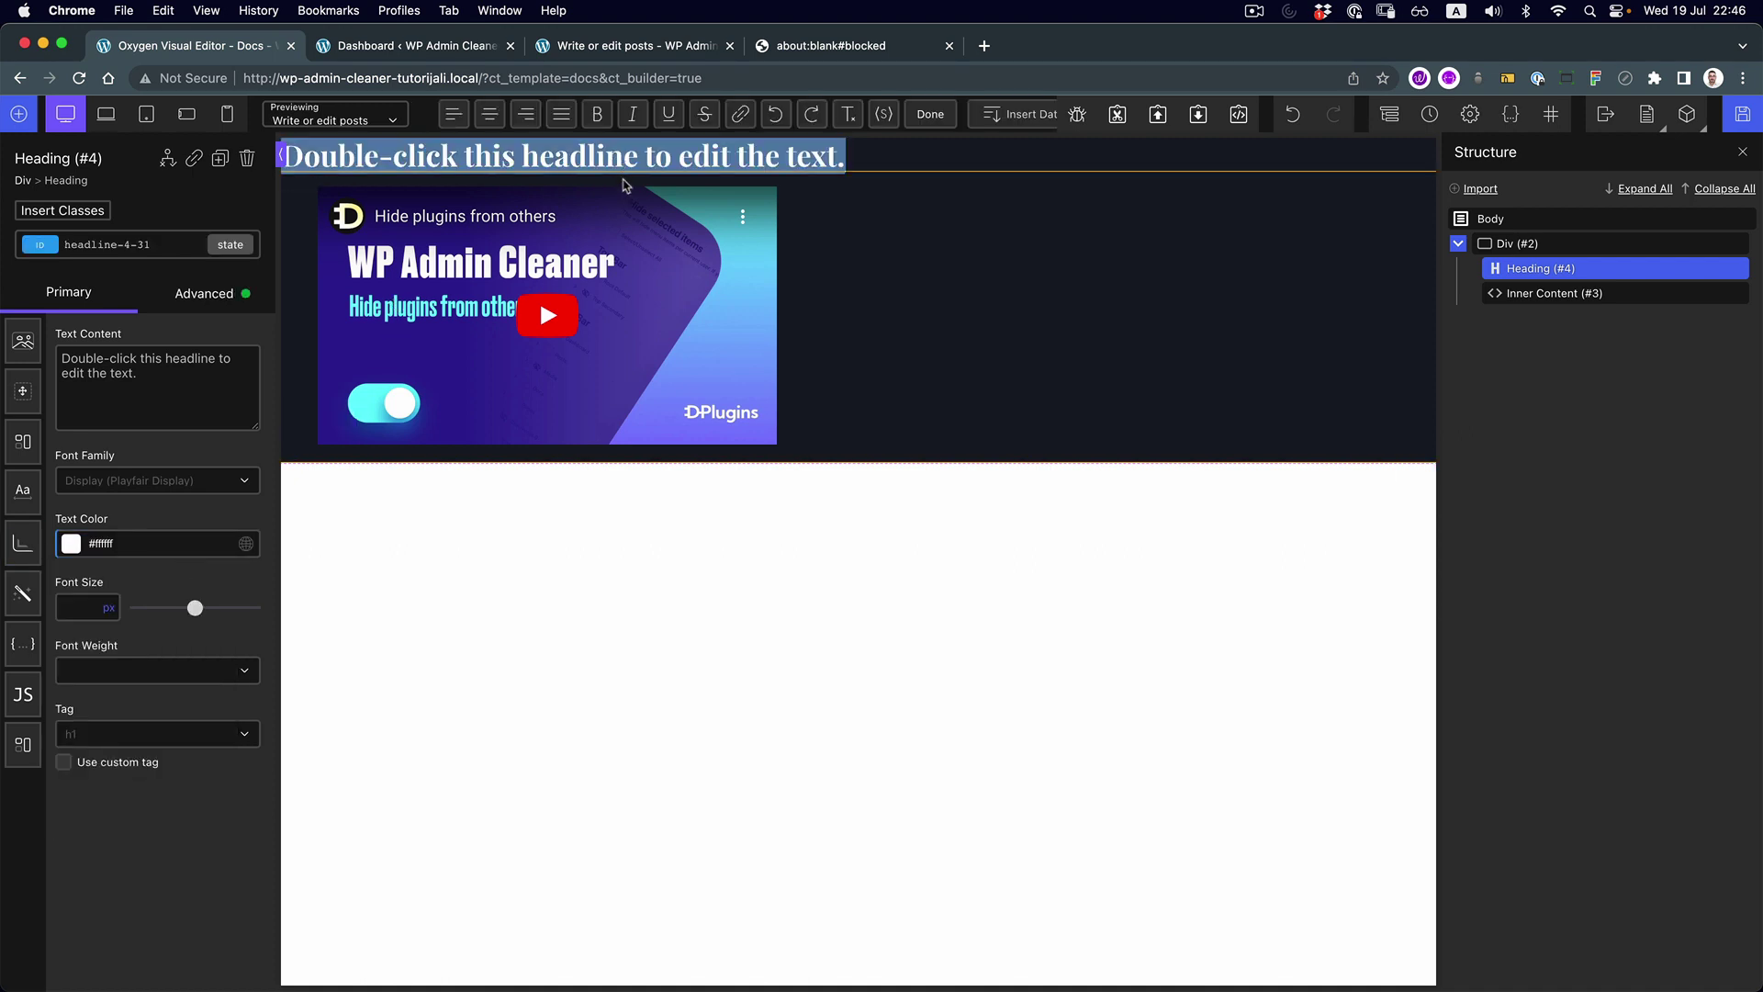
{"action": "key", "text": "BackSpace"}
{"action": "left_click", "coordinate": [1018, 117]}
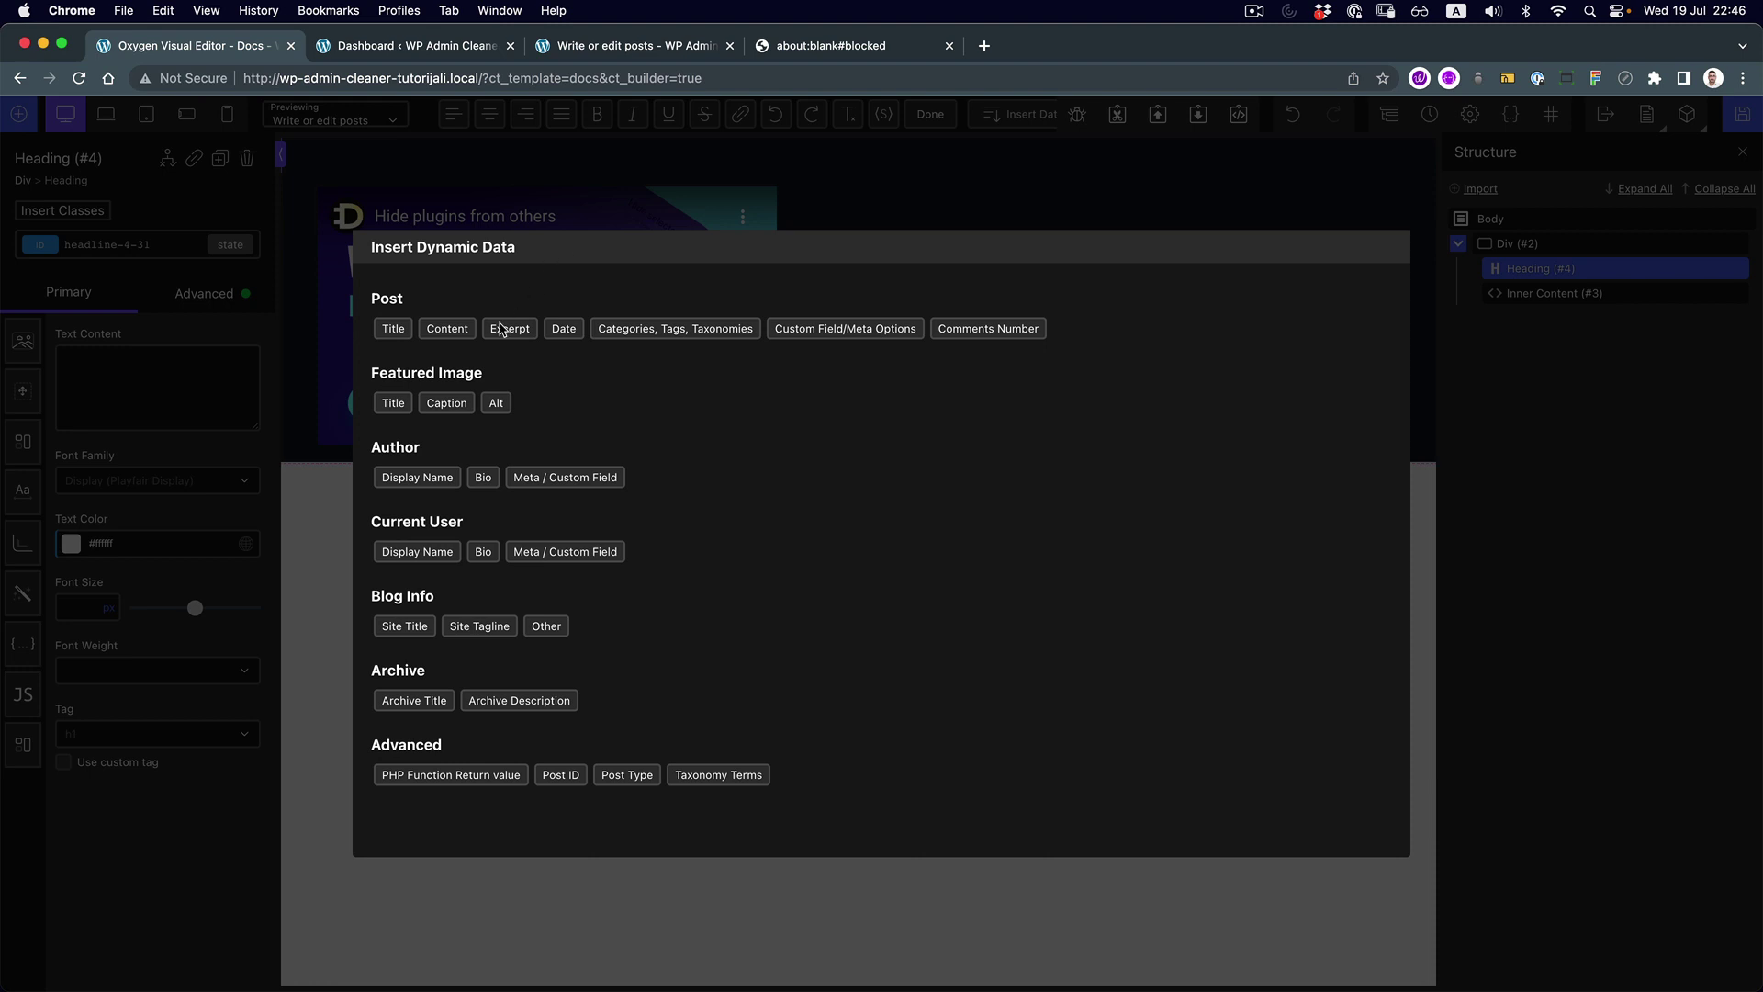
{"action": "left_click", "coordinate": [393, 328]}
{"action": "left_click", "coordinate": [412, 516]}
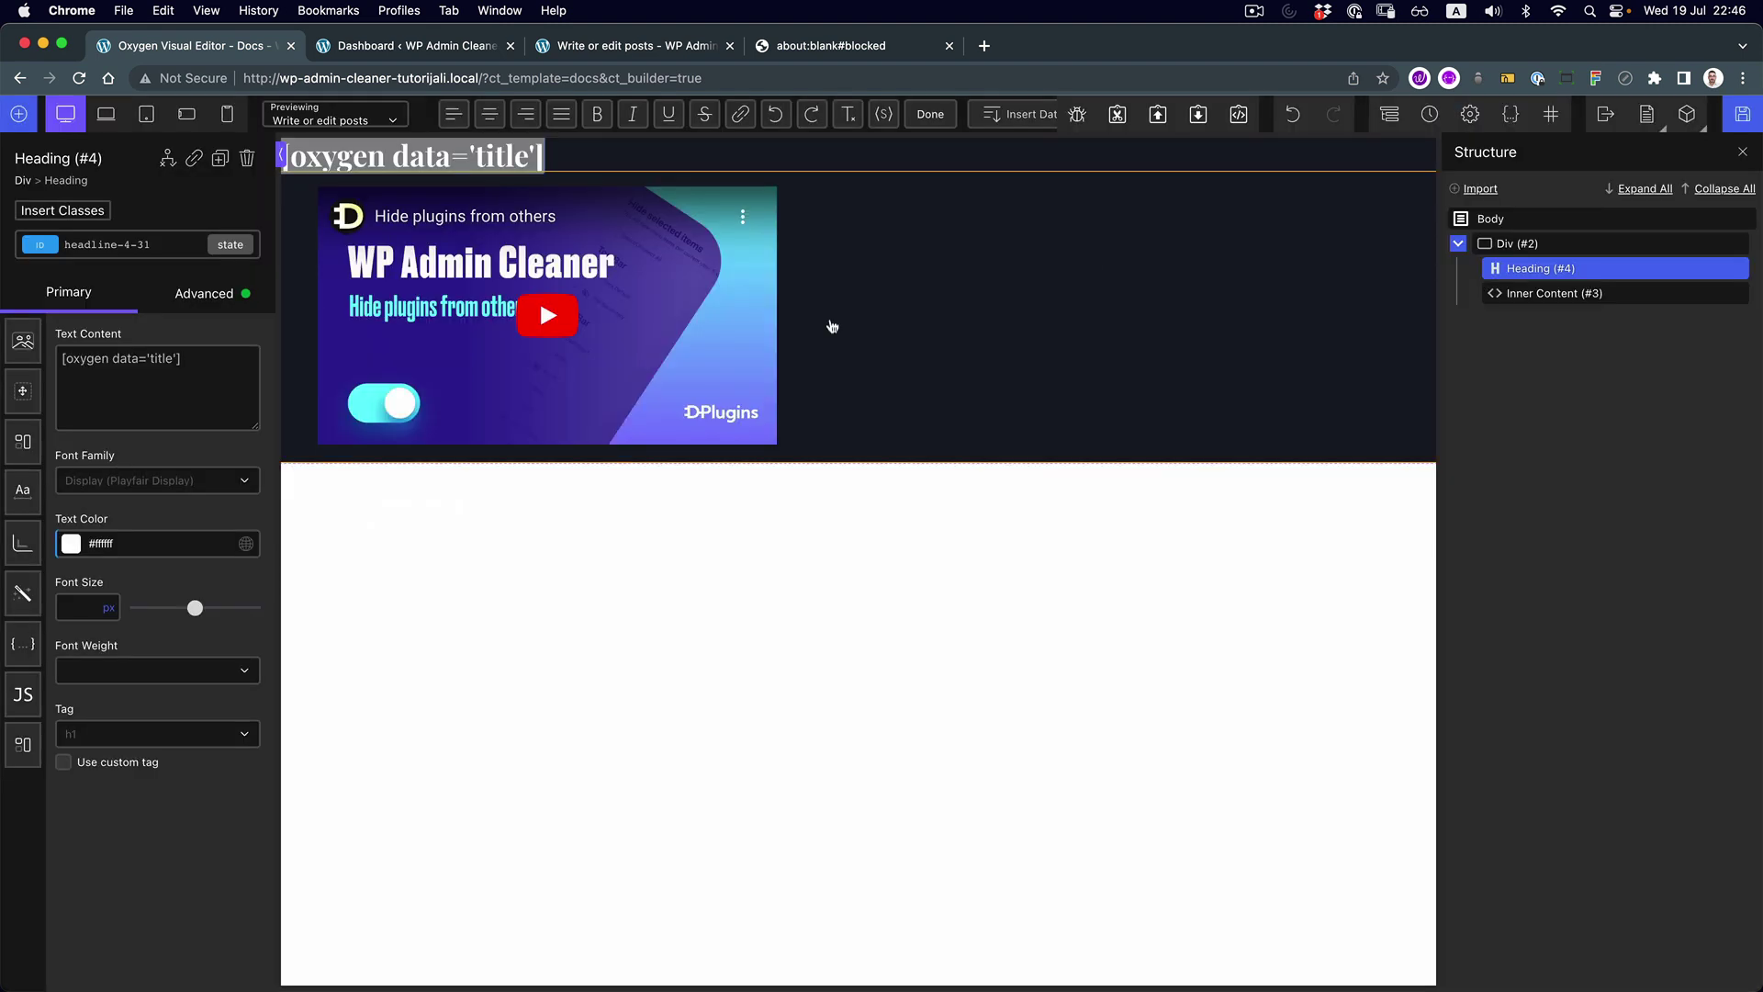
{"action": "left_click", "coordinate": [935, 117]}
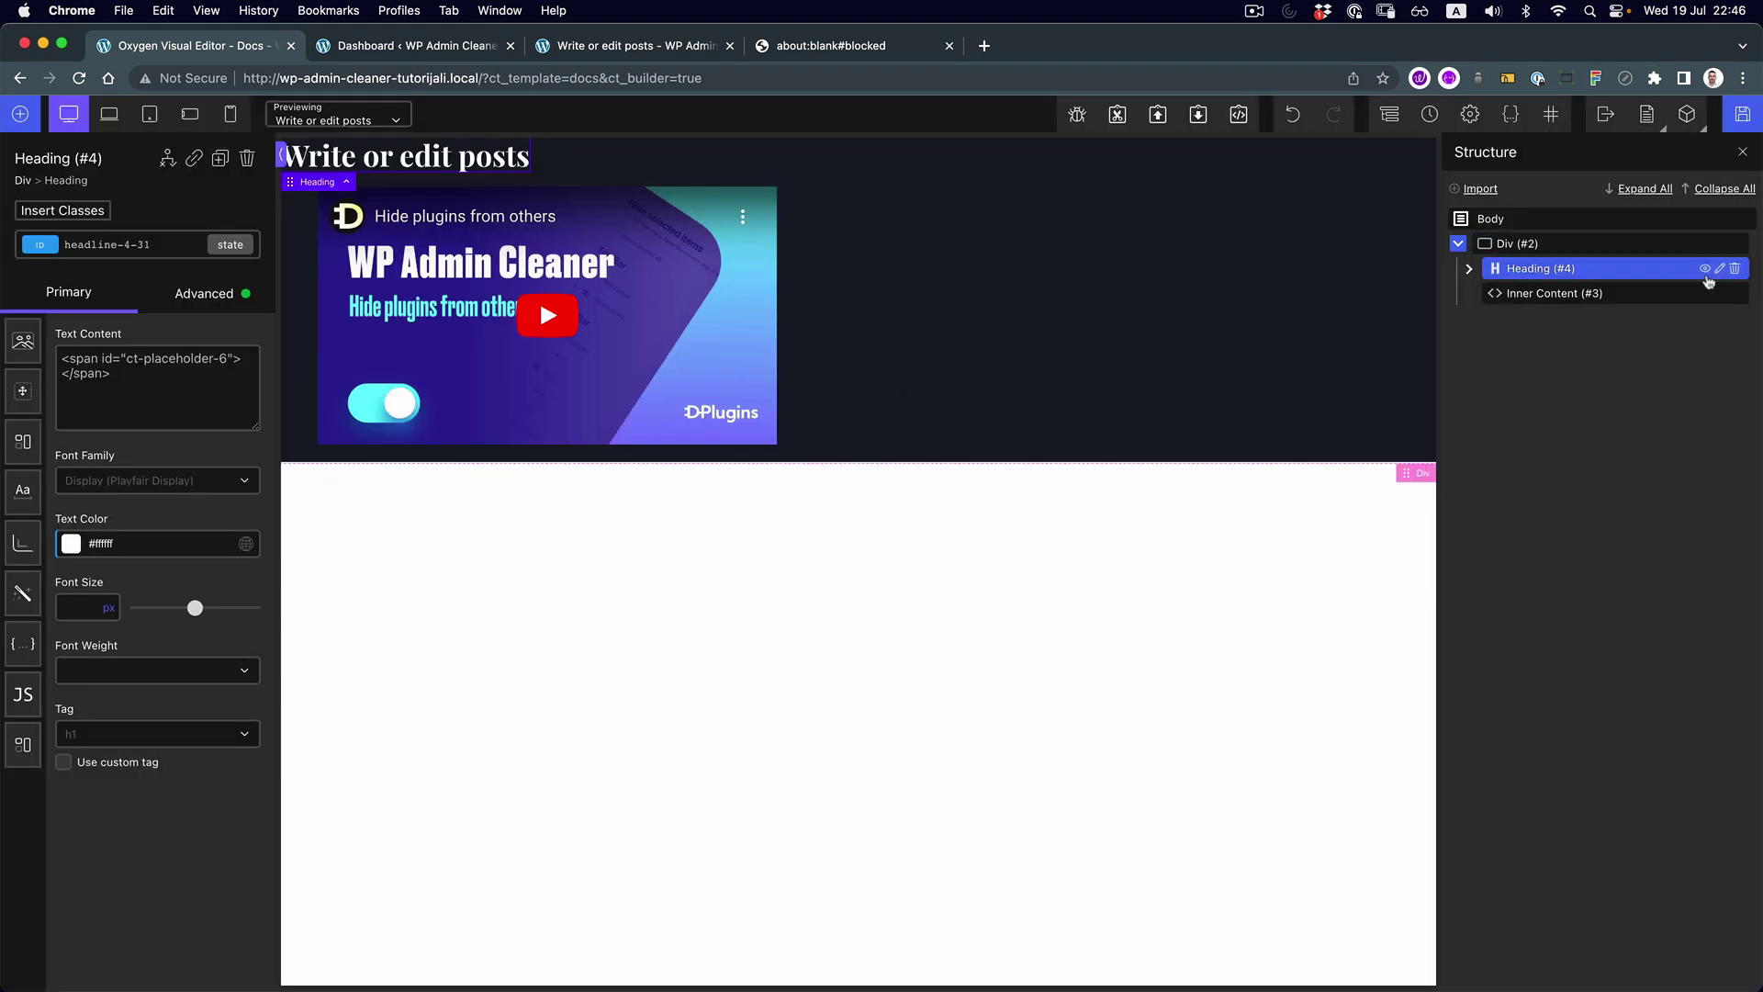
Wrap the heading in a new div and move the Inner Content into it
{"action": "left_click", "coordinate": [1730, 268]}
{"action": "left_click", "coordinate": [1588, 358]}
{"action": "left_click", "coordinate": [1470, 268]}
{"action": "left_click_drag", "start_coordinate": [1520, 294], "coordinate": [1556, 292]}
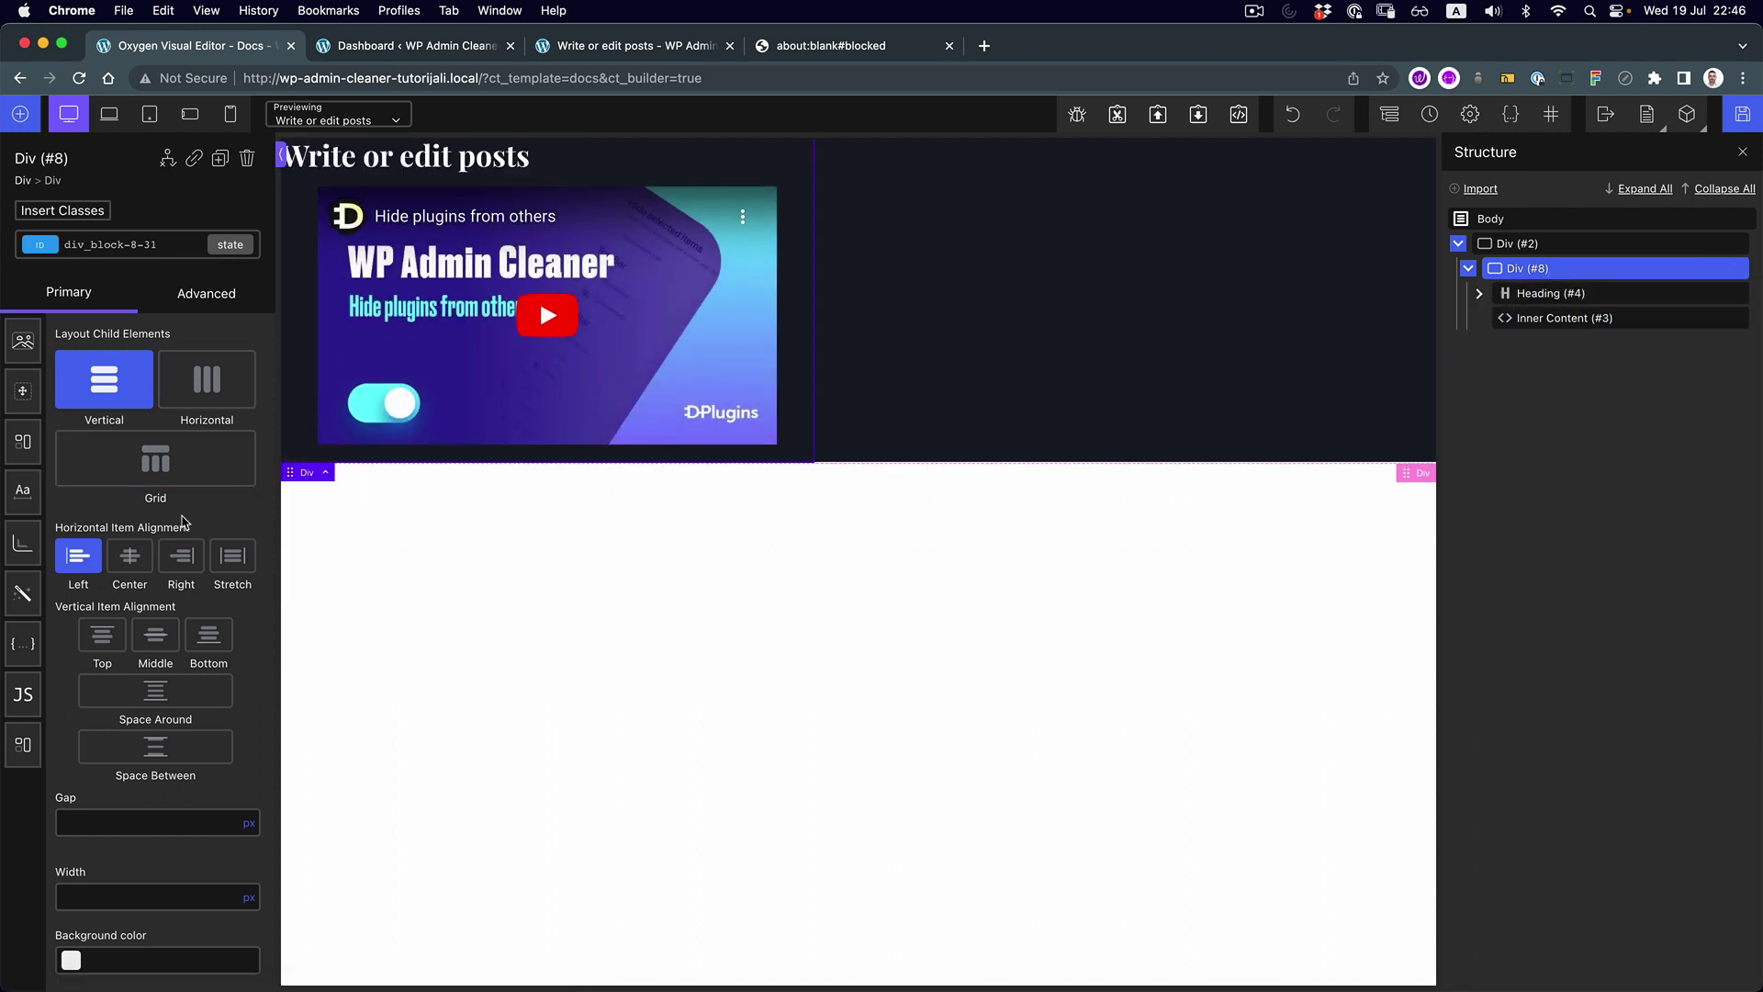
Set the wrapper div's left and right margins to auto
{"action": "left_click", "coordinate": [24, 399]}
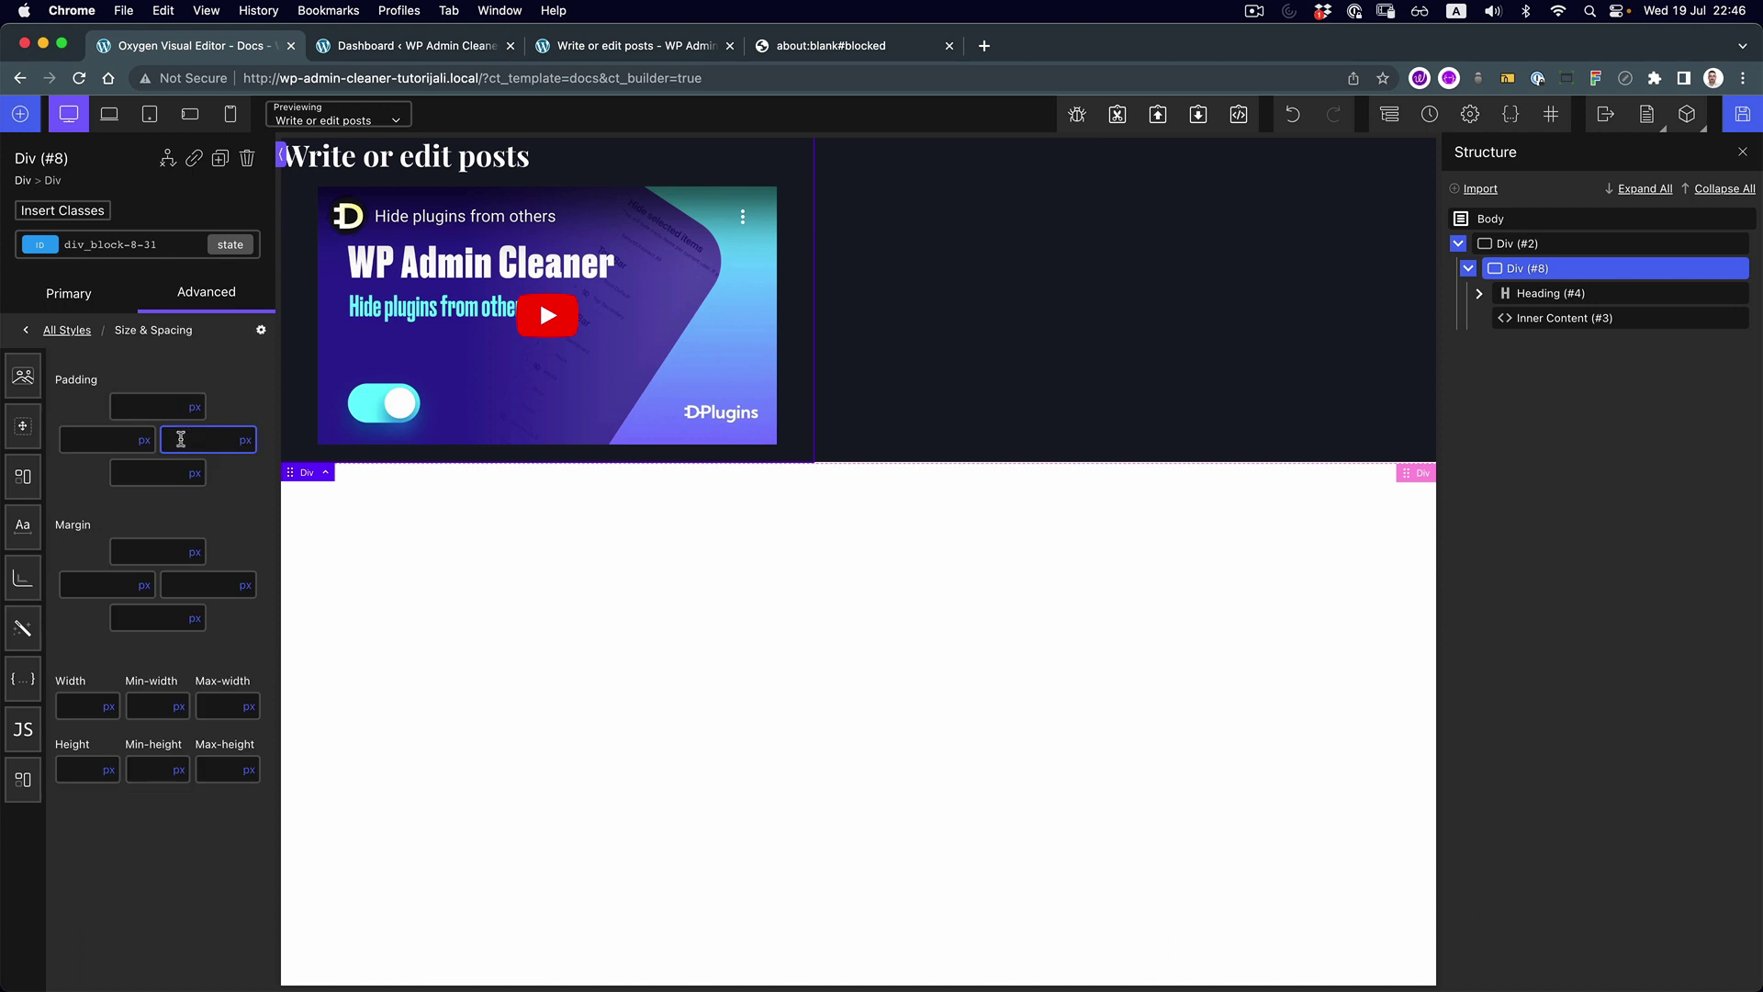
{"action": "left_click", "coordinate": [103, 589]}
{"action": "left_click", "coordinate": [145, 594]}
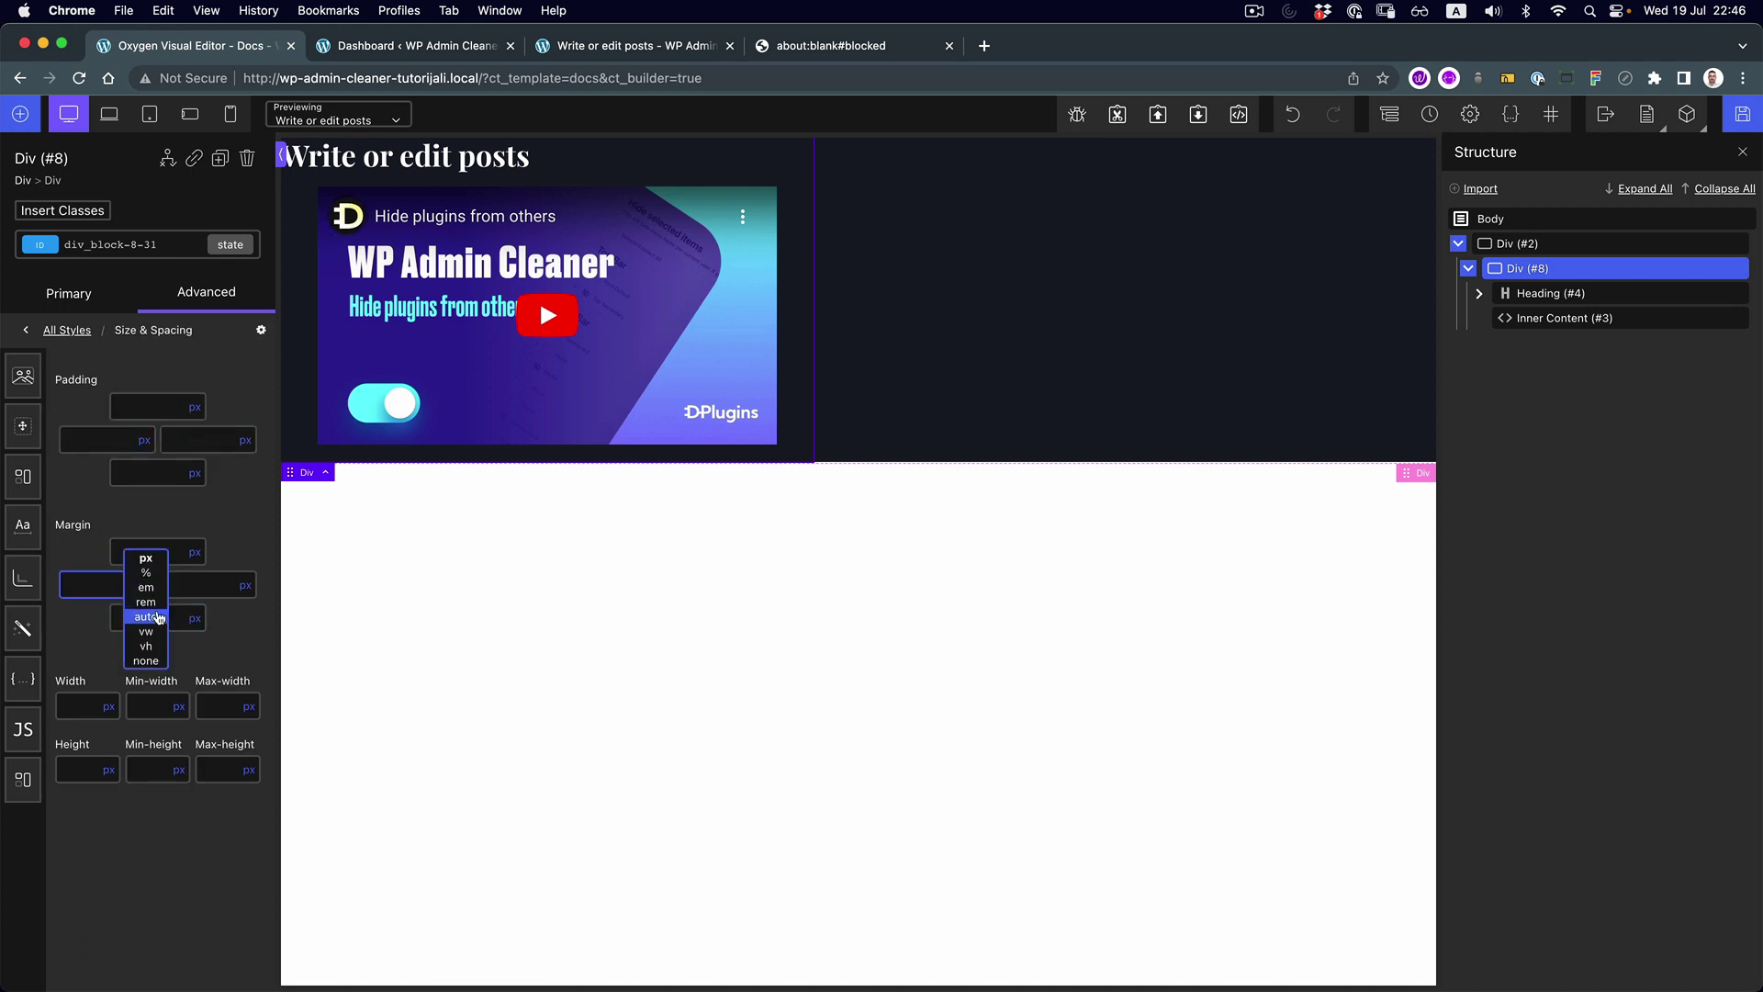
{"action": "left_click", "coordinate": [144, 624]}
{"action": "left_click", "coordinate": [245, 590]}
{"action": "left_click", "coordinate": [246, 624]}
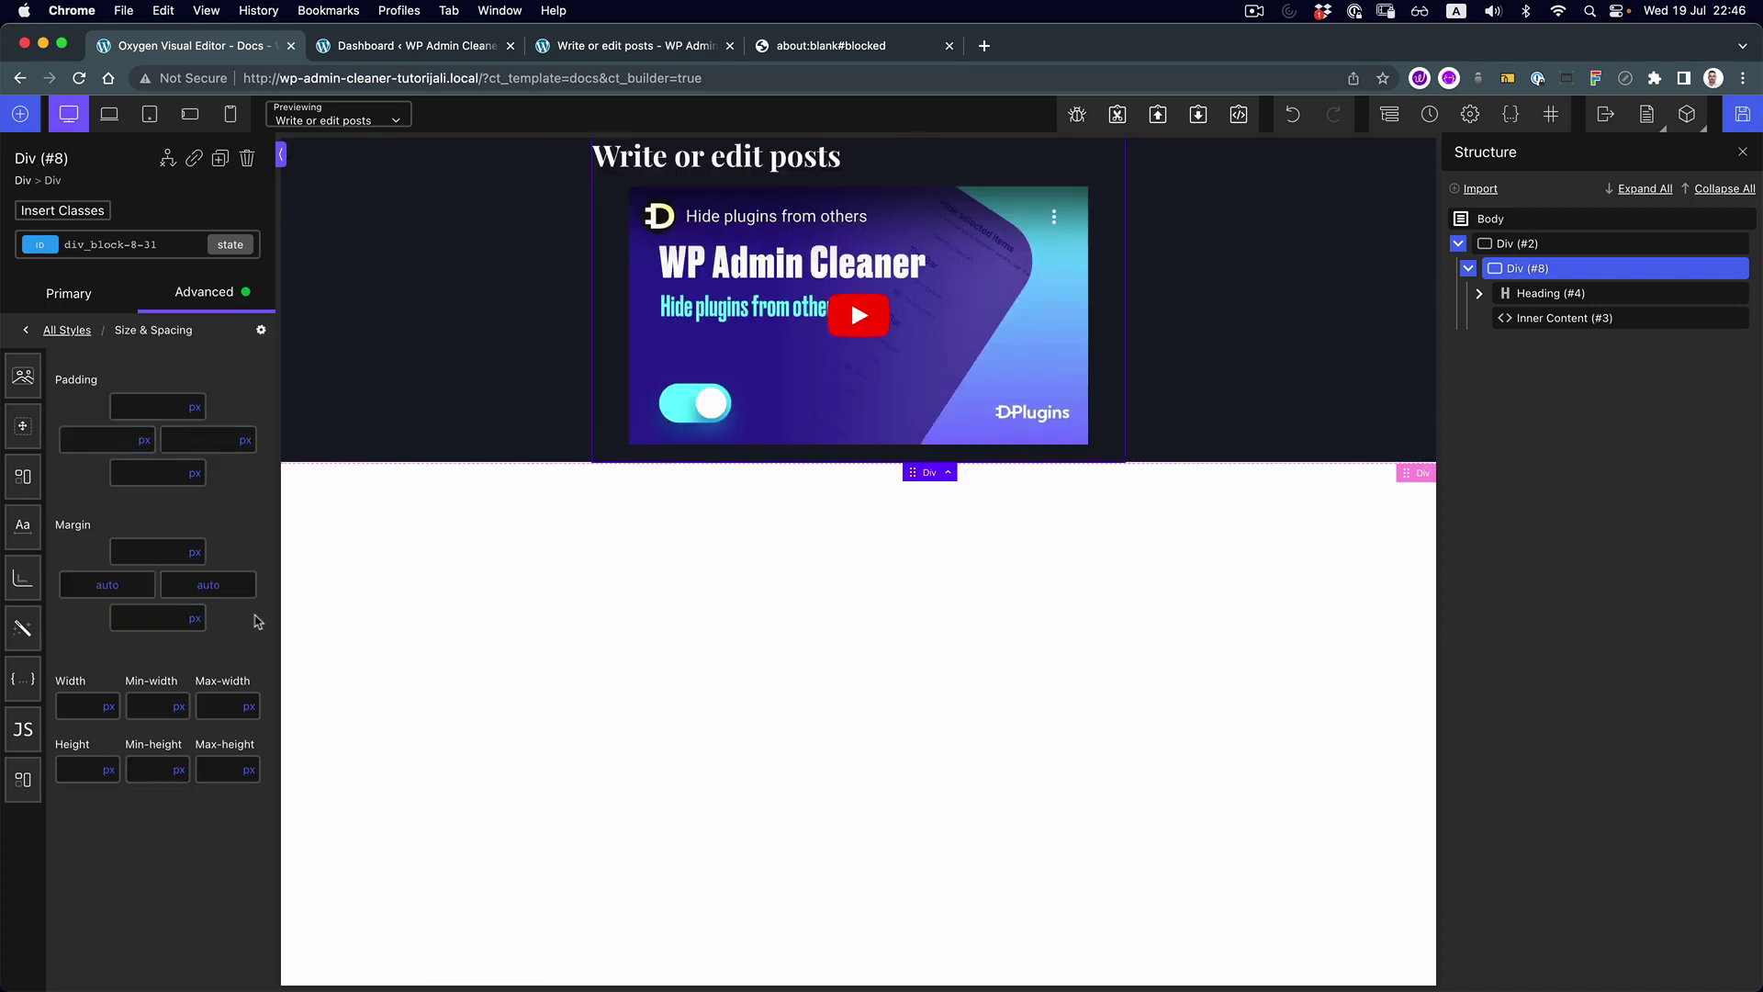
Give the wrapper div a width of 100% and a max-width of 800px
{"action": "left_click", "coordinate": [159, 706]}
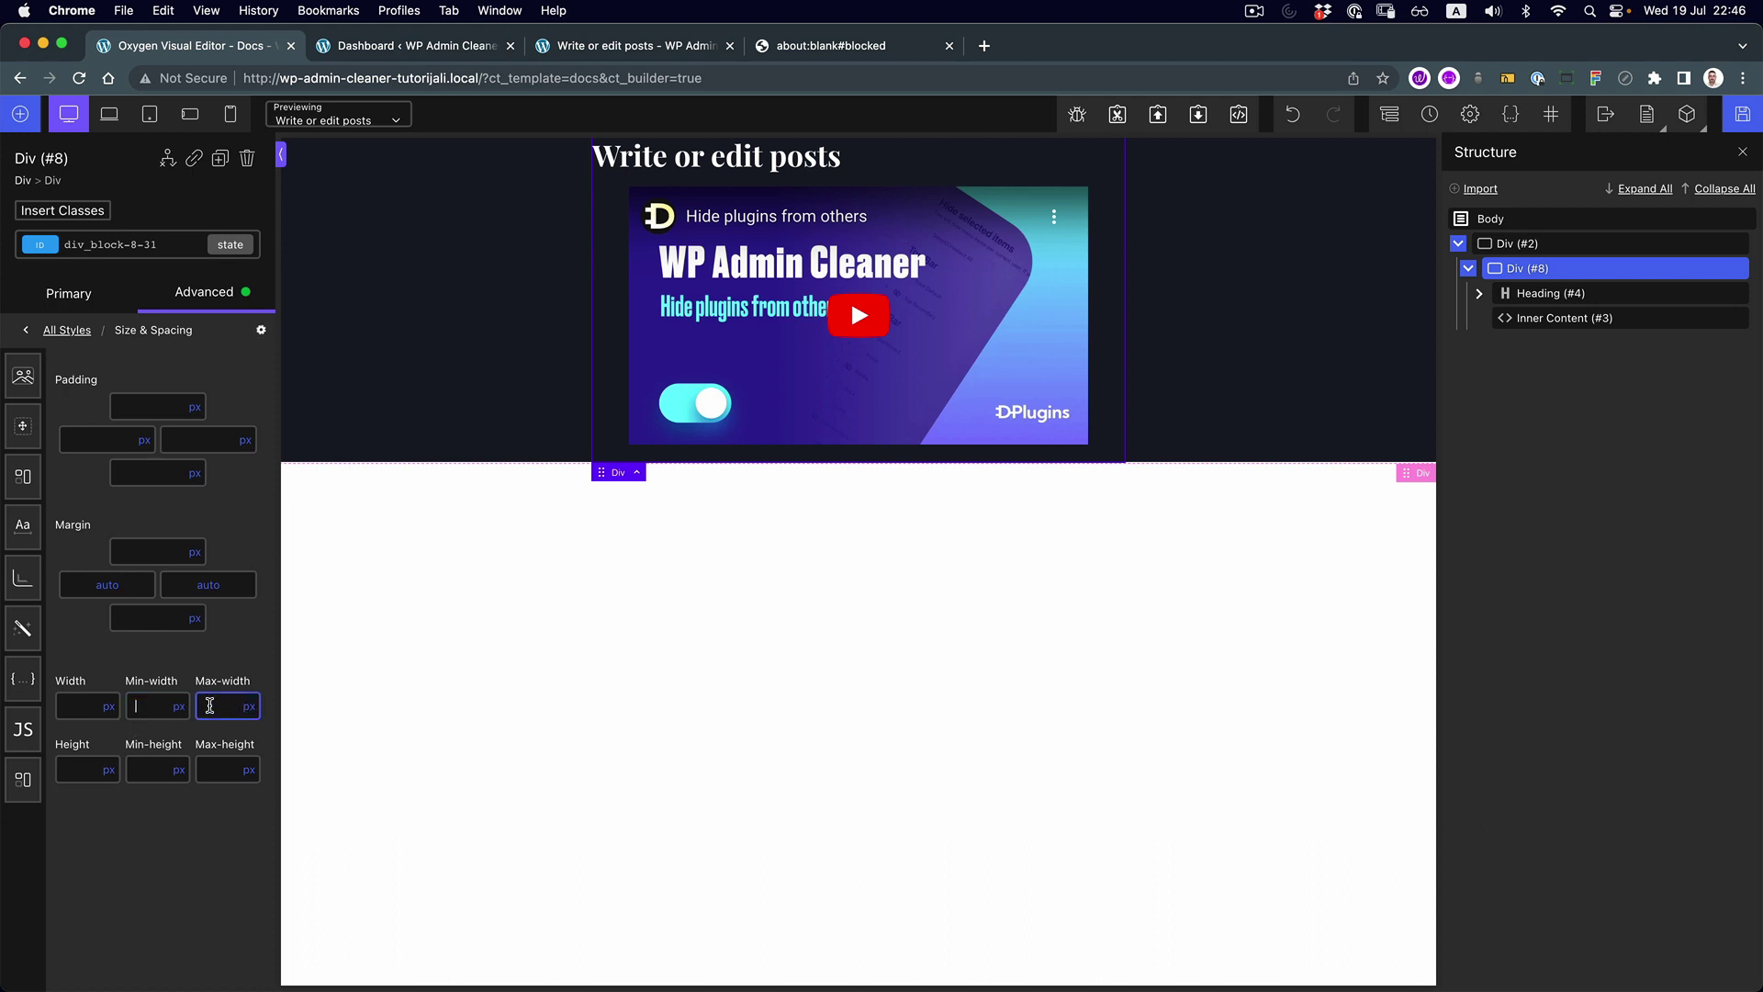
{"action": "left_click", "coordinate": [80, 706]}
{"action": "type", "text": "100"}
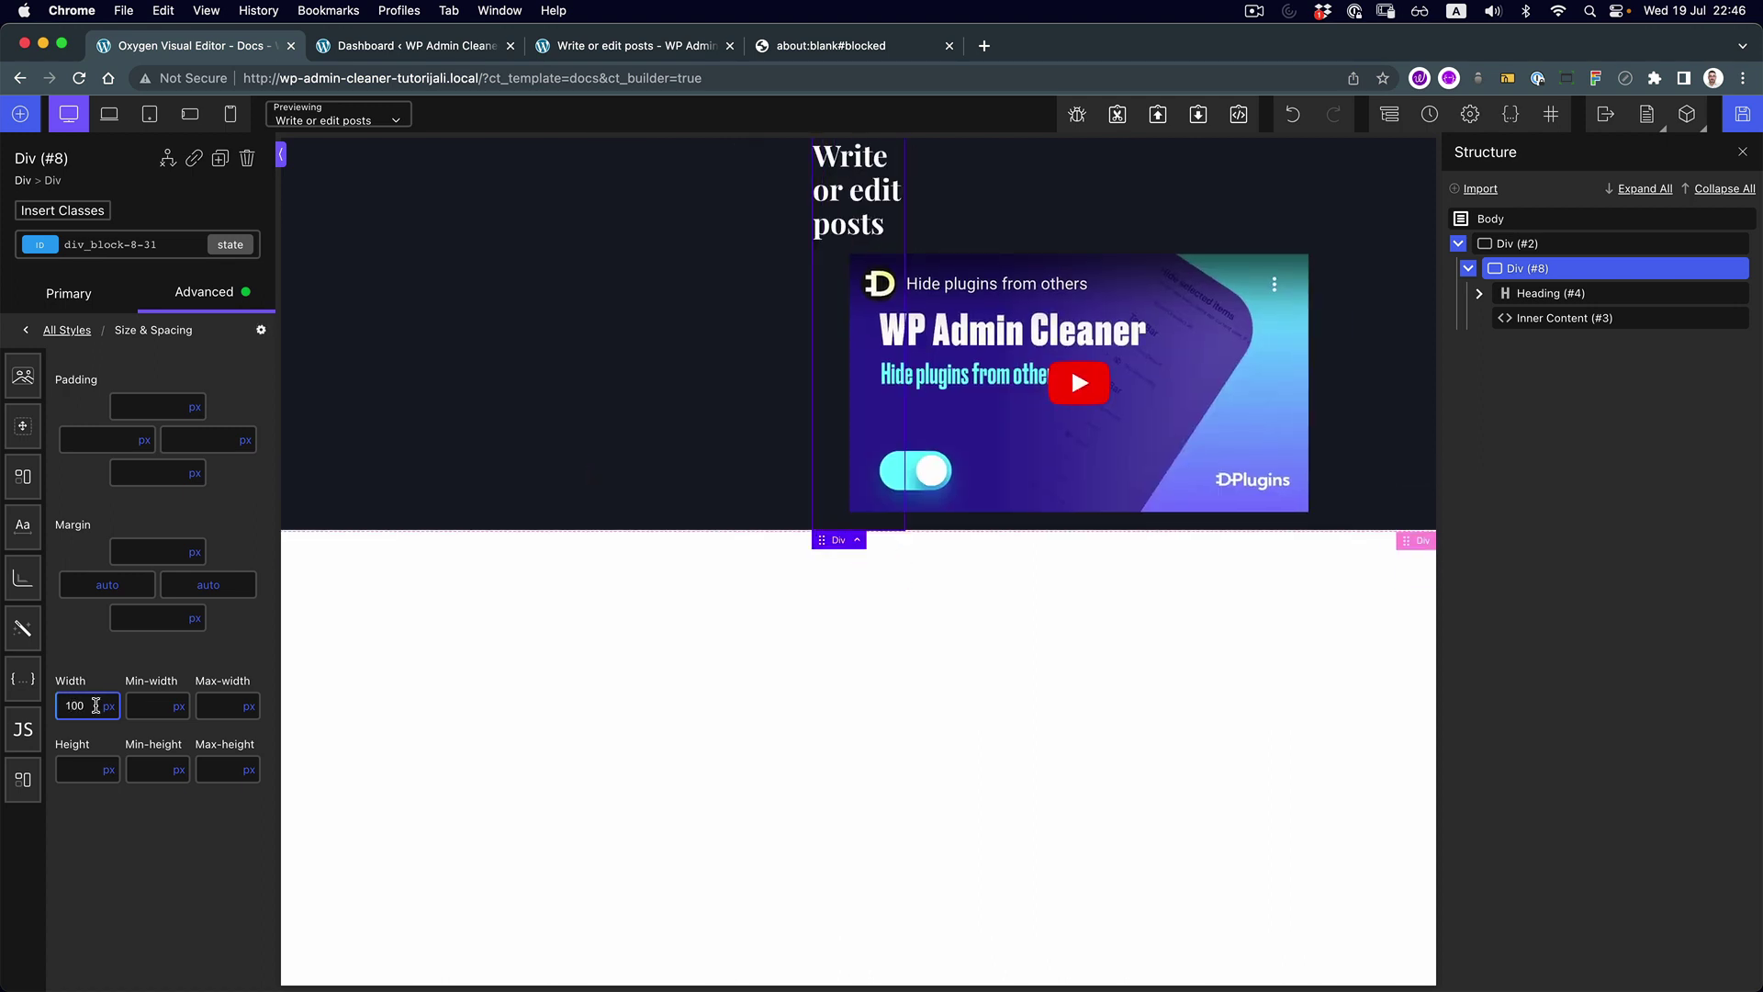
{"action": "left_click", "coordinate": [107, 706]}
{"action": "left_click", "coordinate": [110, 723]}
{"action": "left_click", "coordinate": [221, 706]}
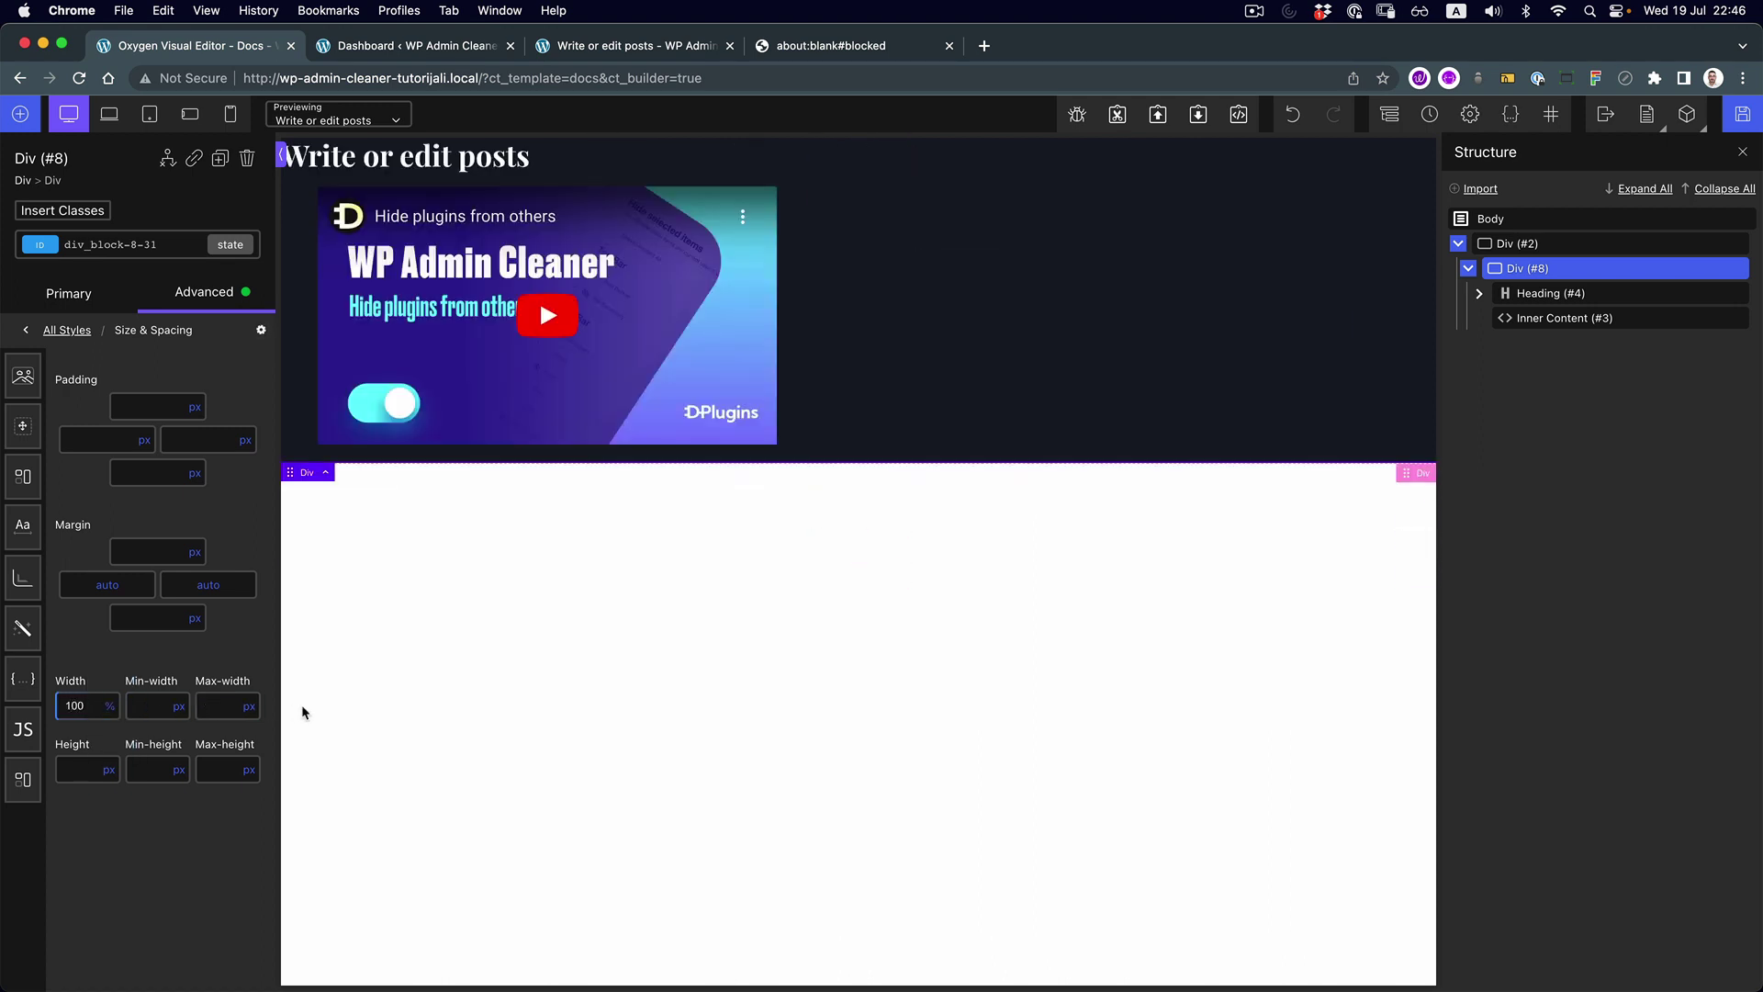
{"action": "type", "text": "800"}
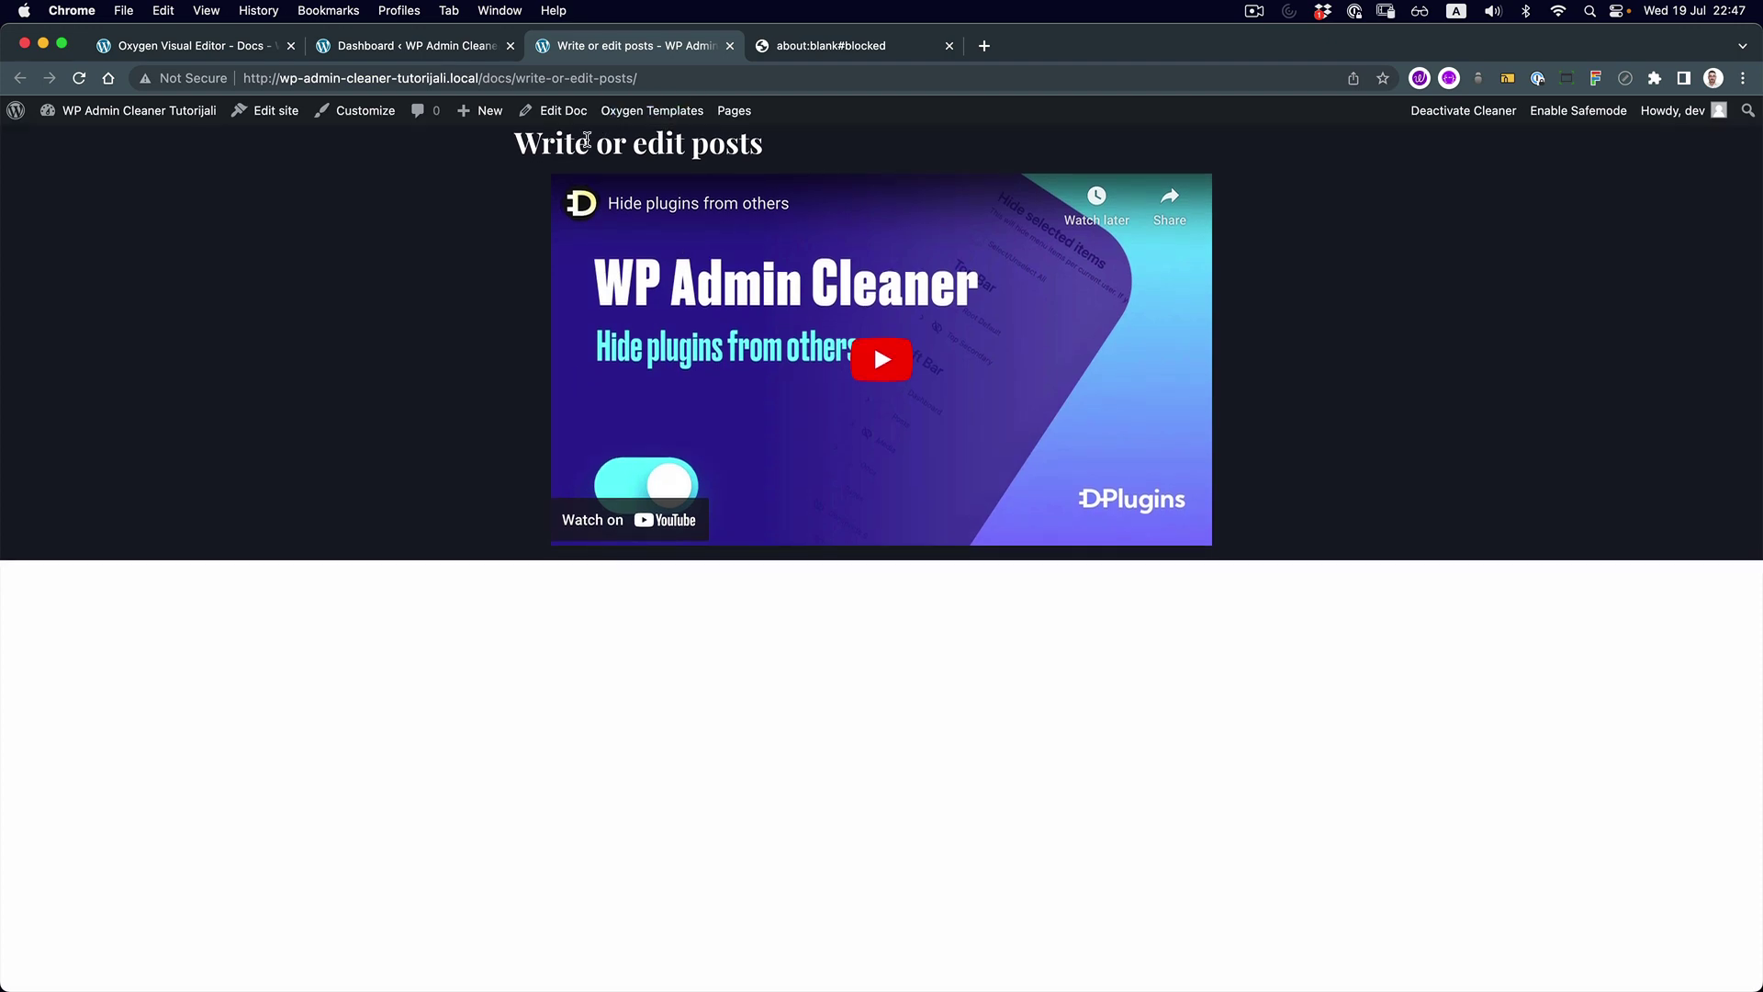
{"action": "right_click", "coordinate": [586, 142]}
{"action": "left_click", "coordinate": [611, 272]}
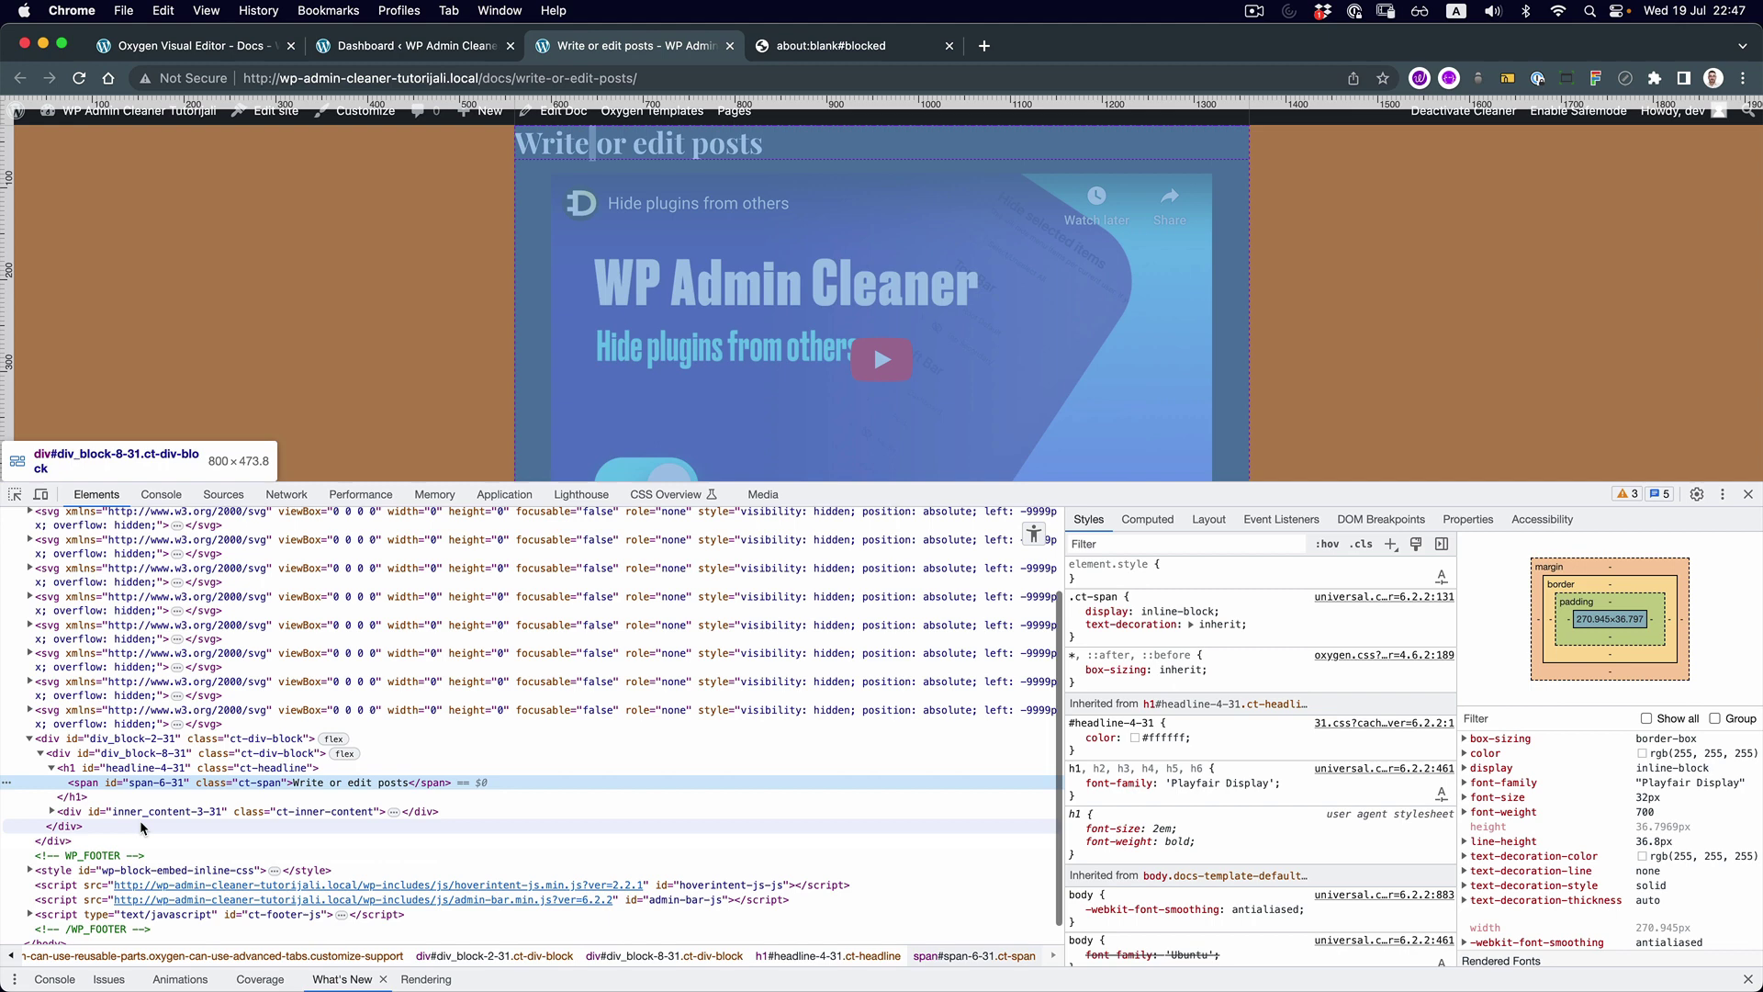
{"action": "left_click", "coordinate": [142, 813]}
{"action": "left_click", "coordinate": [52, 811]}
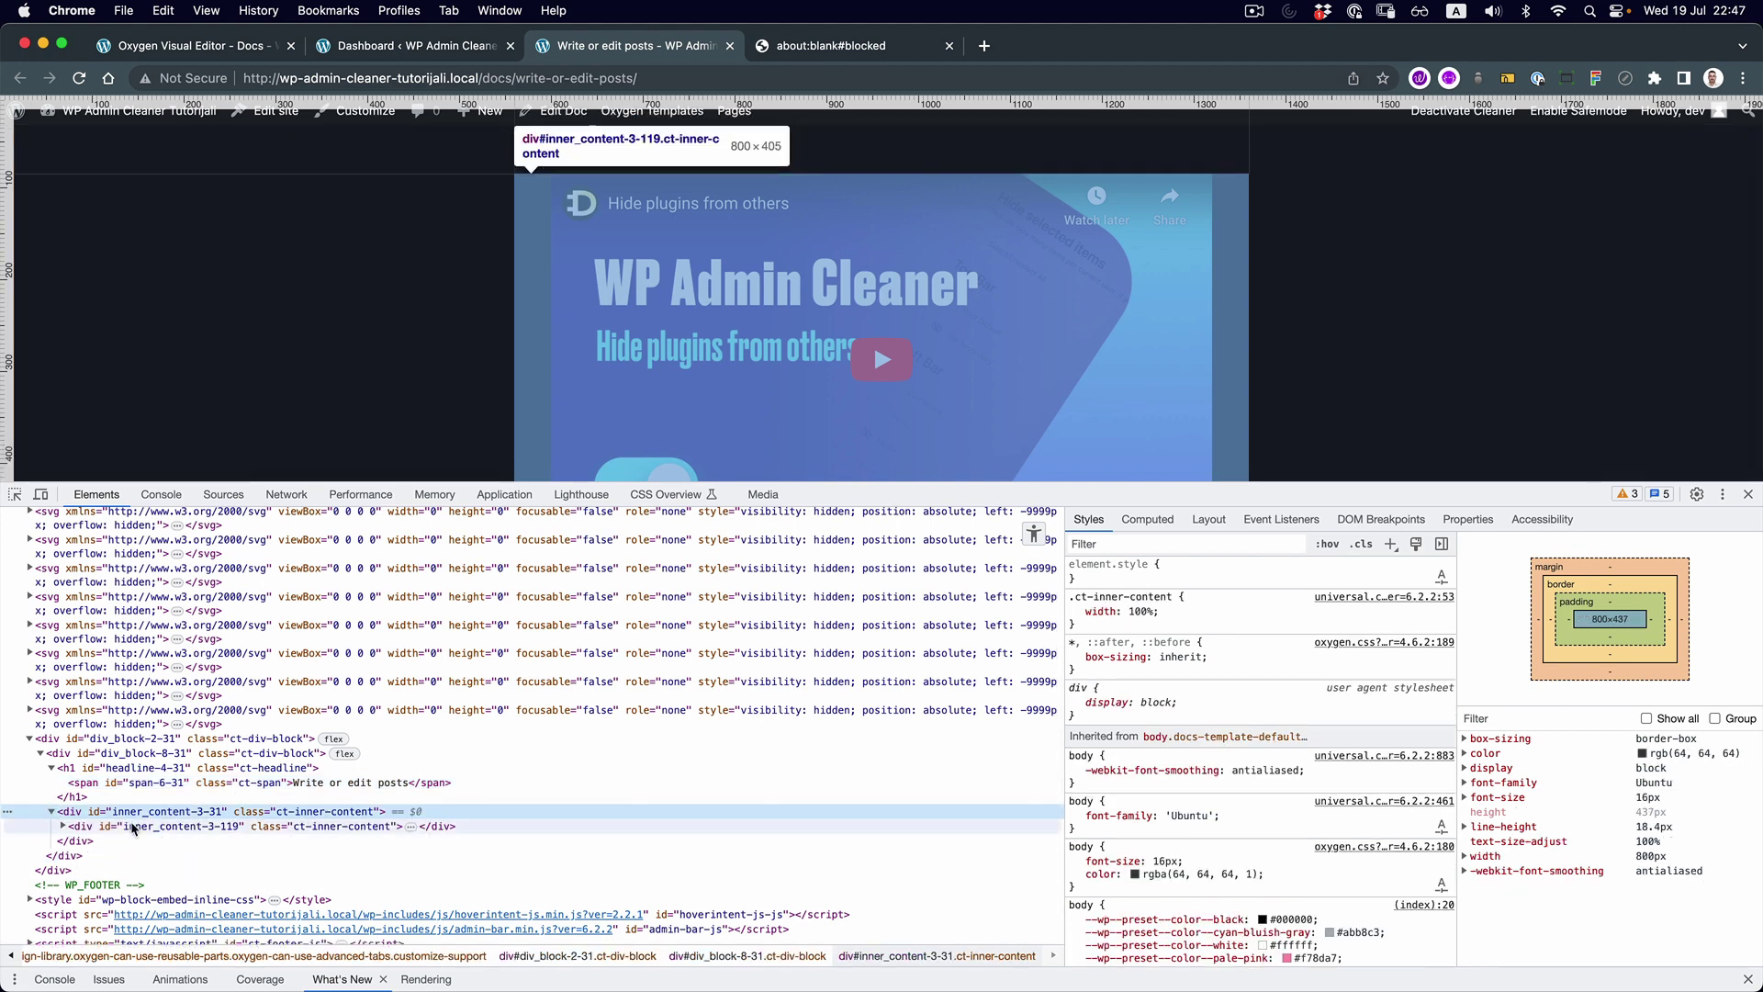
{"action": "left_click", "coordinate": [133, 827]}
{"action": "left_click", "coordinate": [63, 827]}
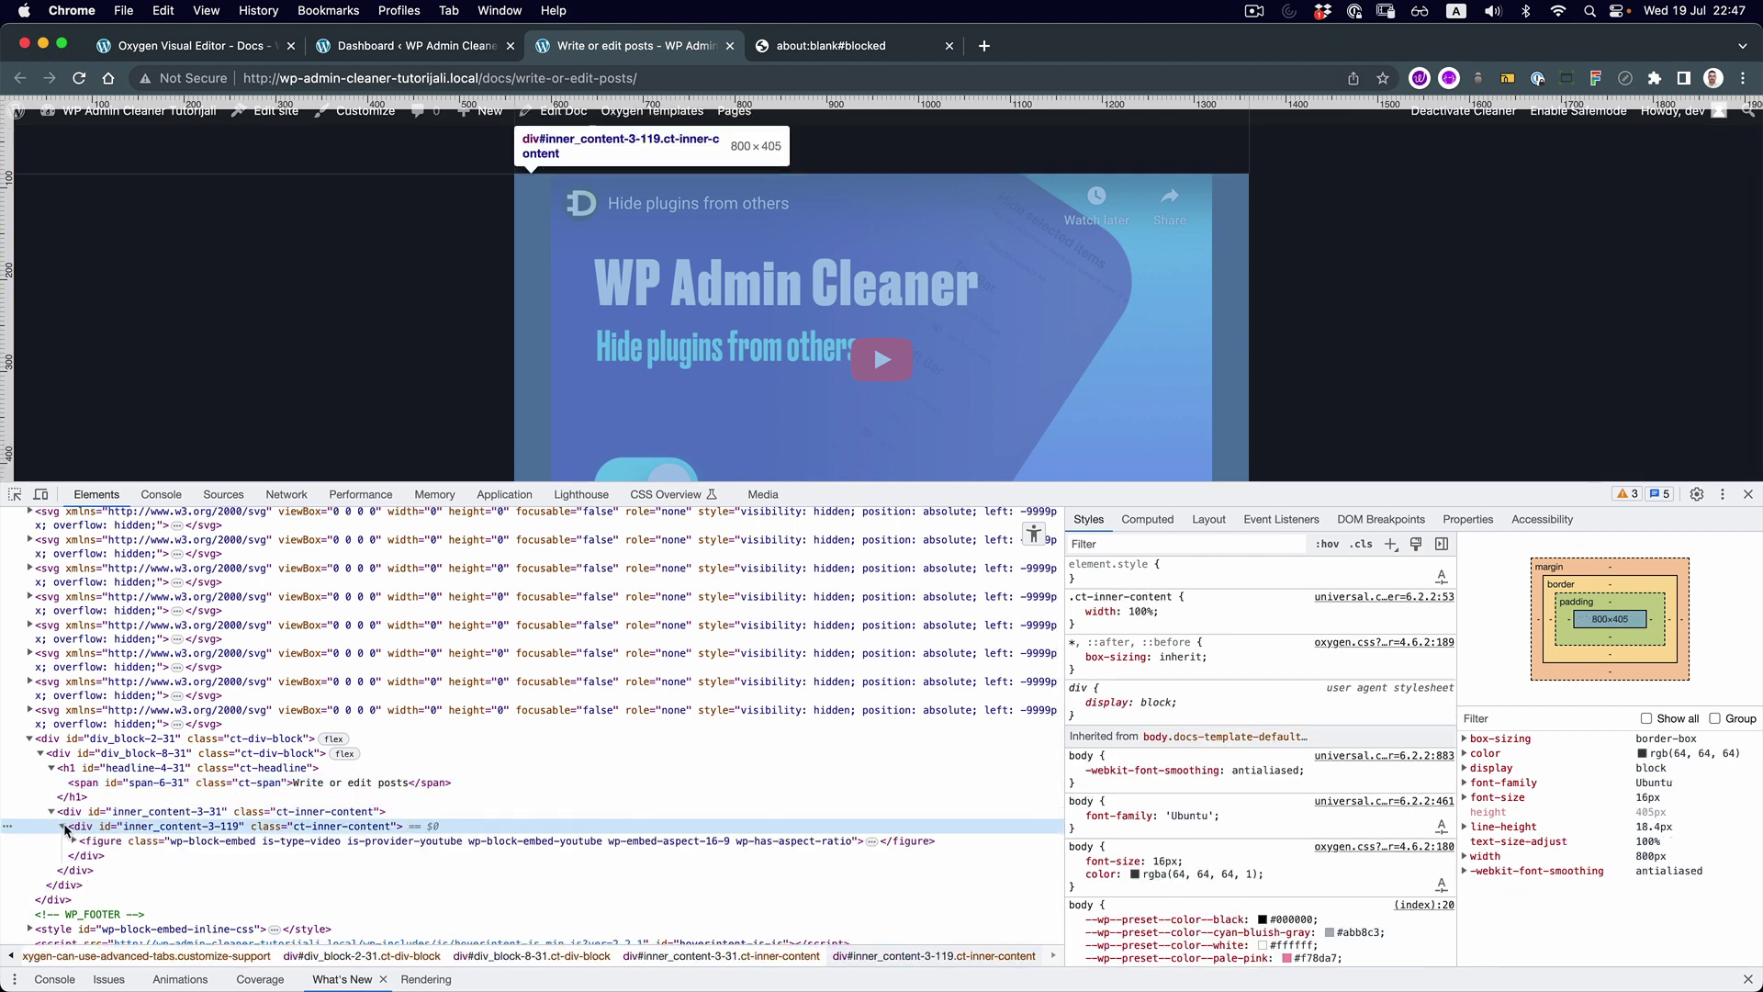
{"action": "left_click", "coordinate": [103, 842]}
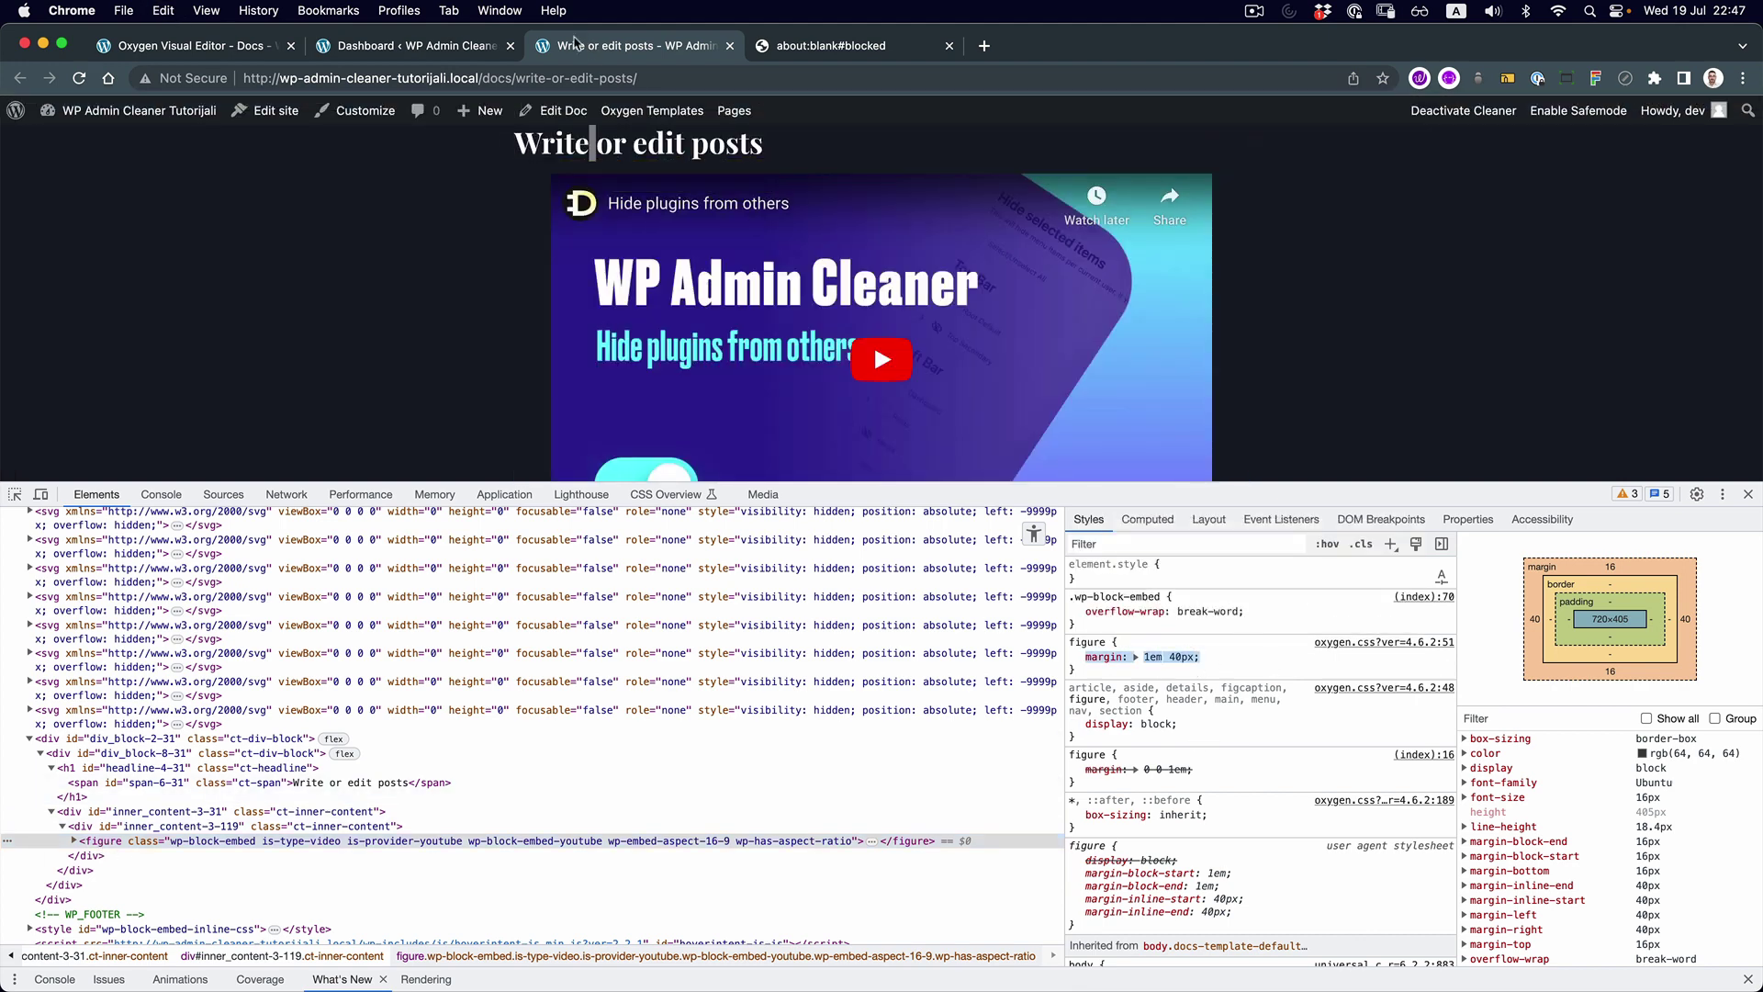
{"action": "left_click", "coordinate": [431, 46]}
Select the post-title Heading (#4) and compare it with the live Docs page
{"action": "left_click", "coordinate": [197, 49]}
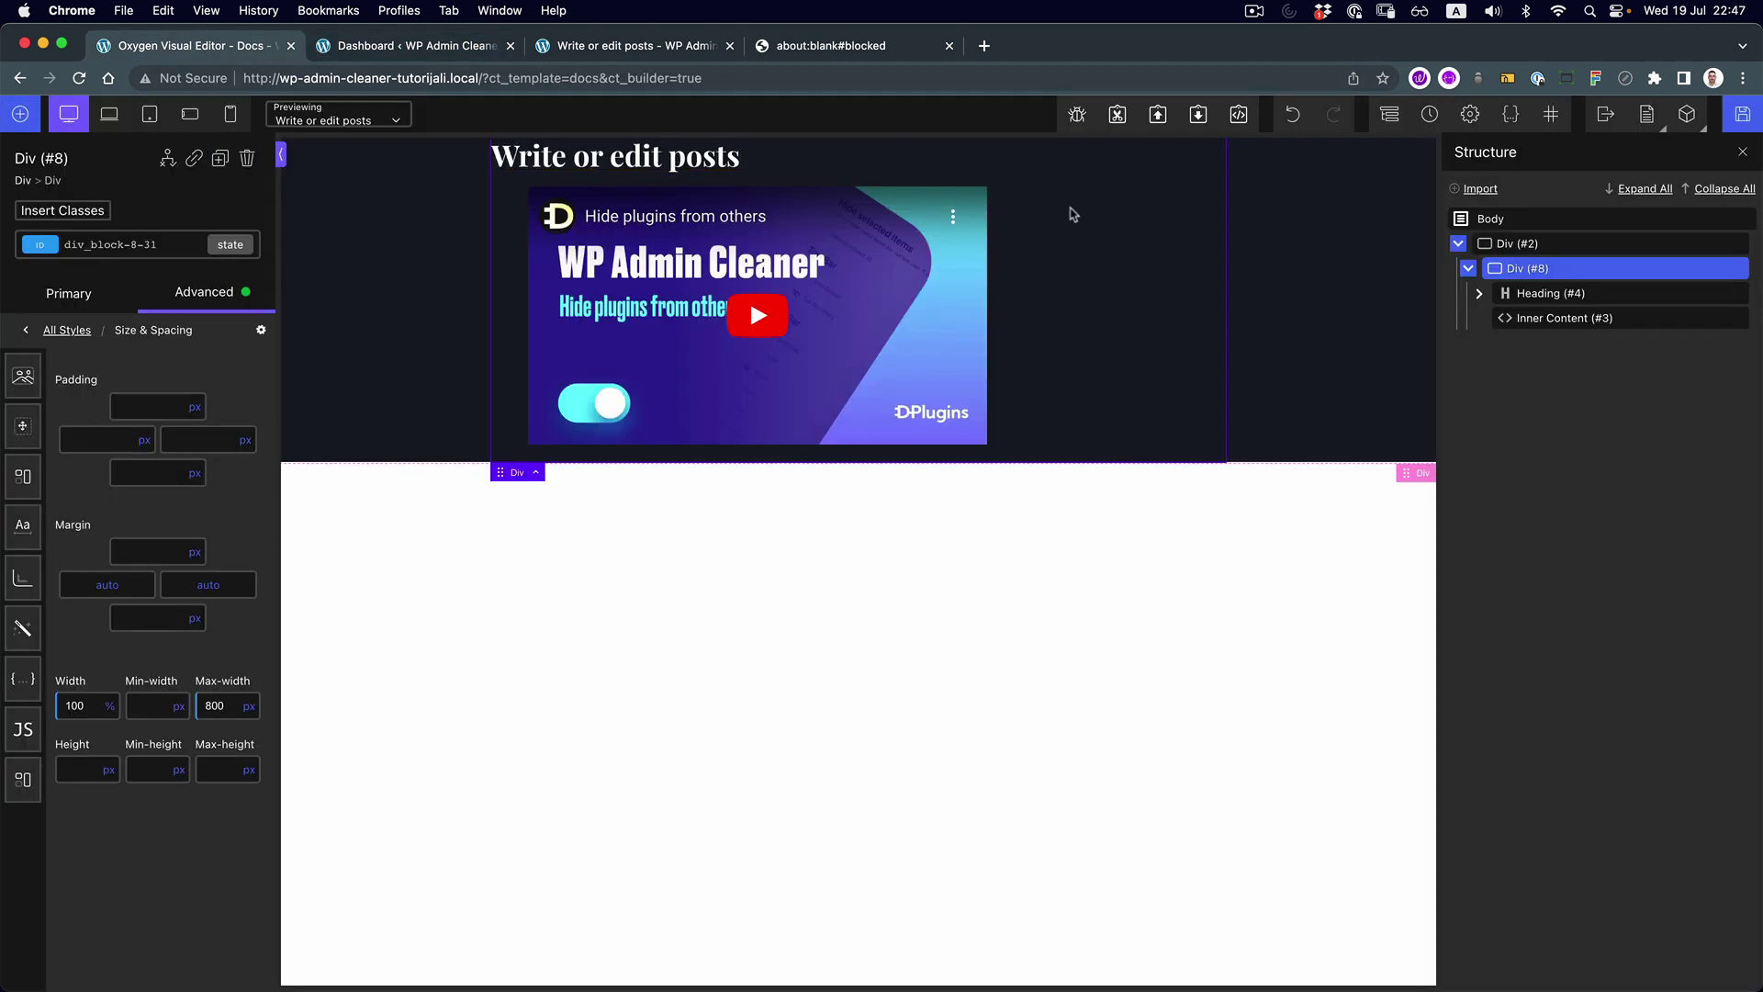
{"action": "left_click", "coordinate": [1599, 298]}
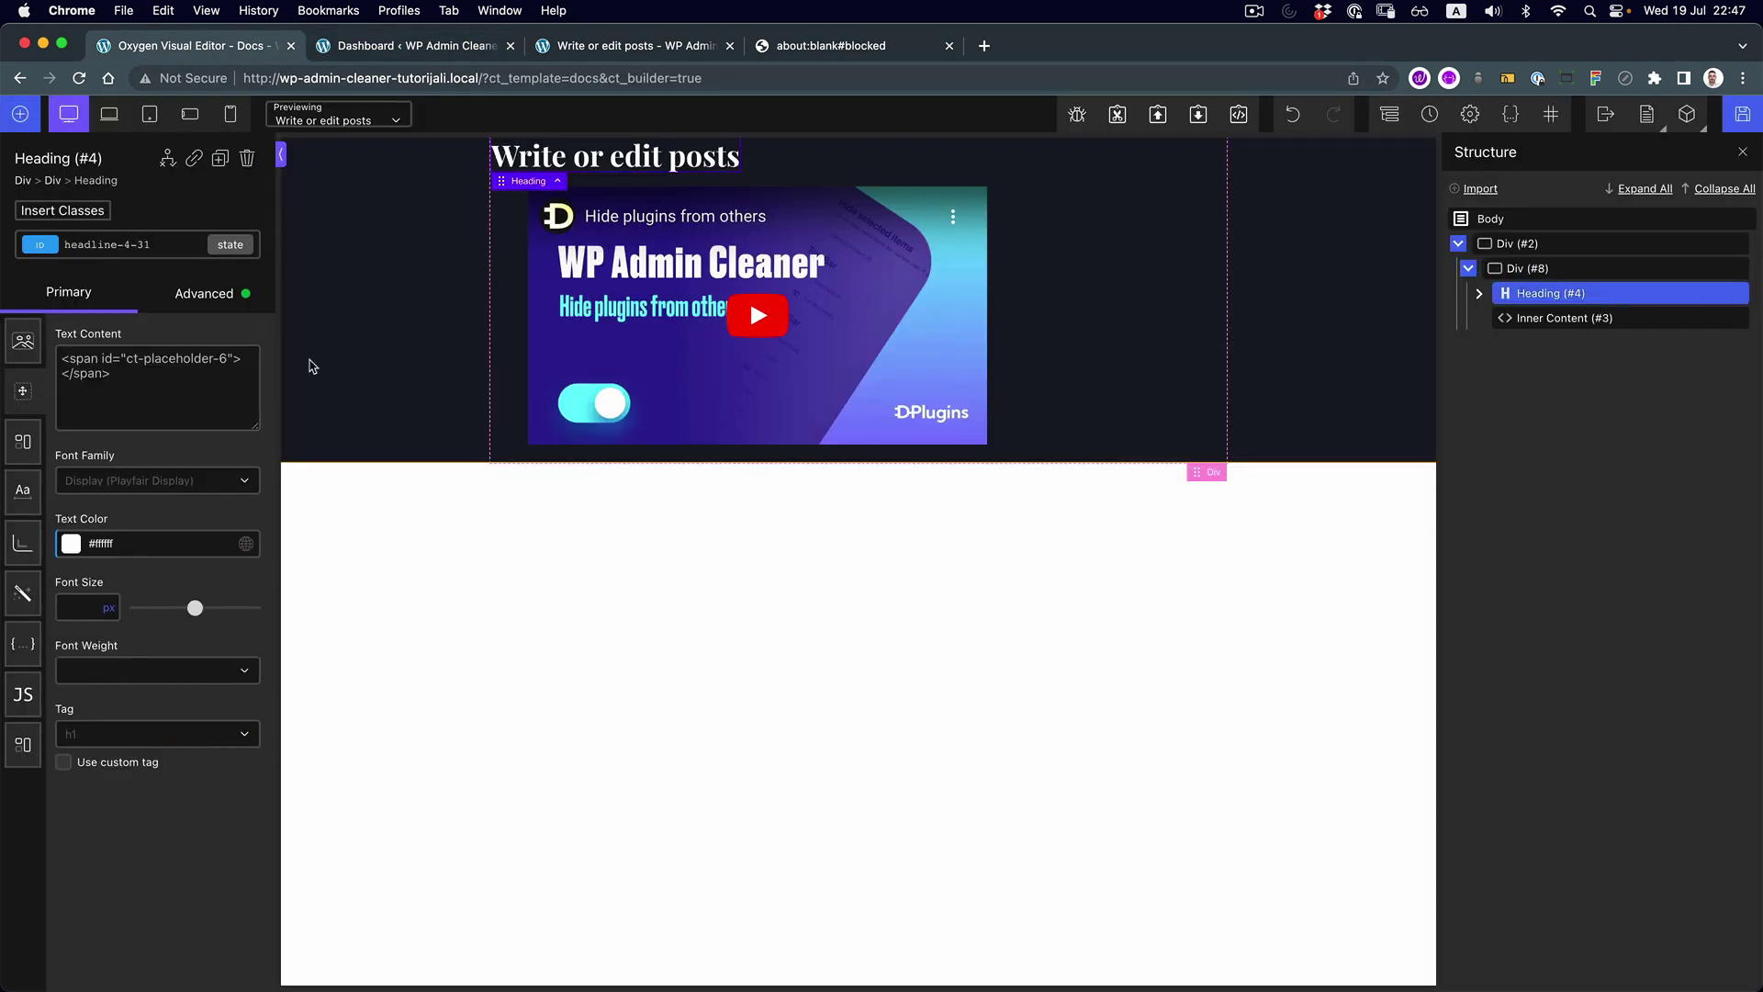
{"action": "left_click", "coordinate": [583, 48]}
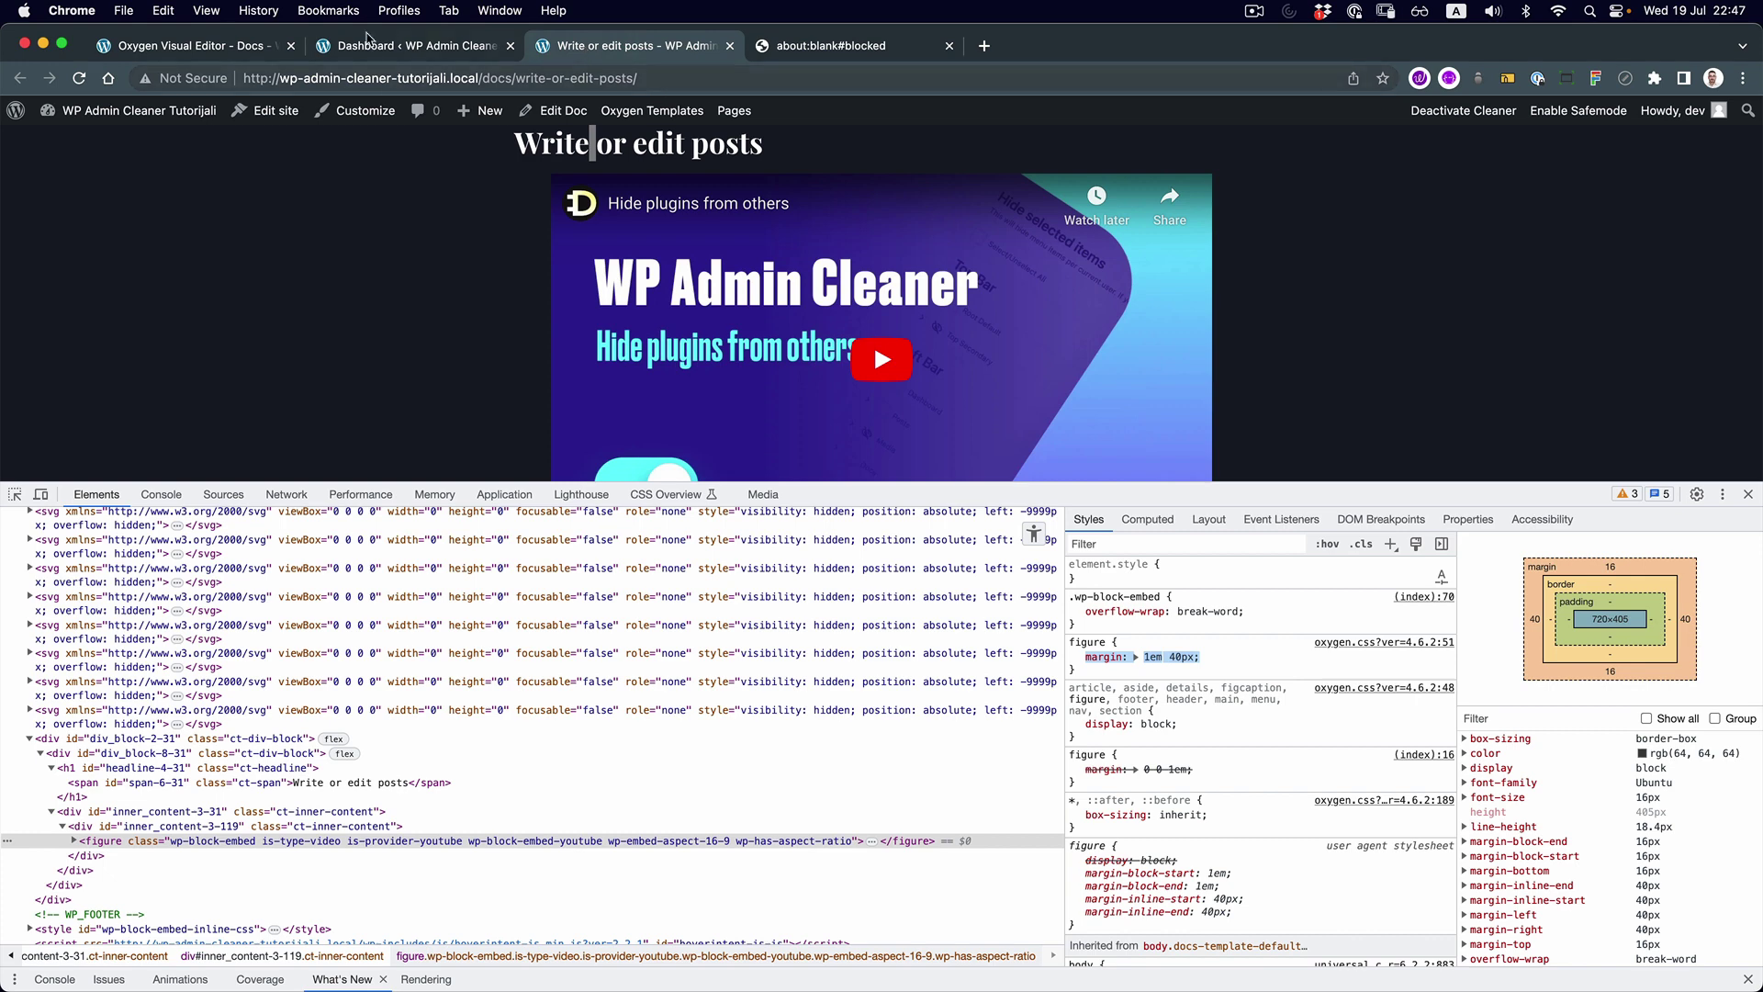
{"action": "left_click", "coordinate": [162, 42]}
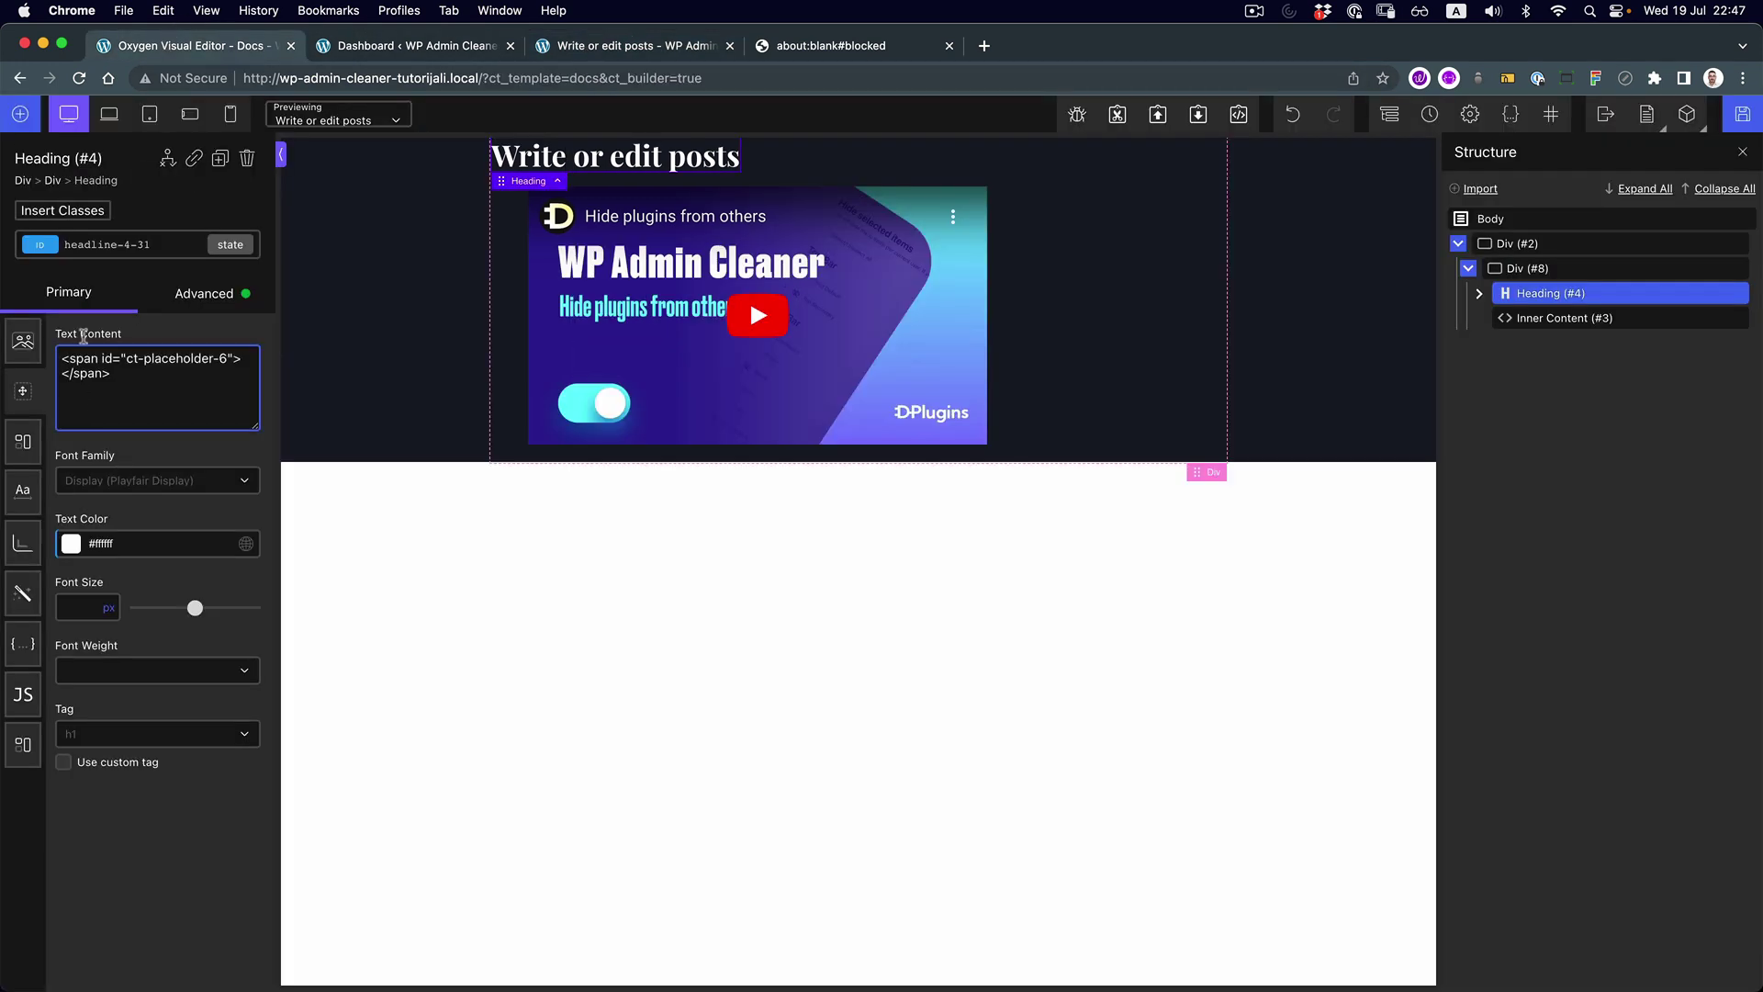
Give the heading 1em padding on the top and bottom
{"action": "left_click", "coordinate": [187, 294]}
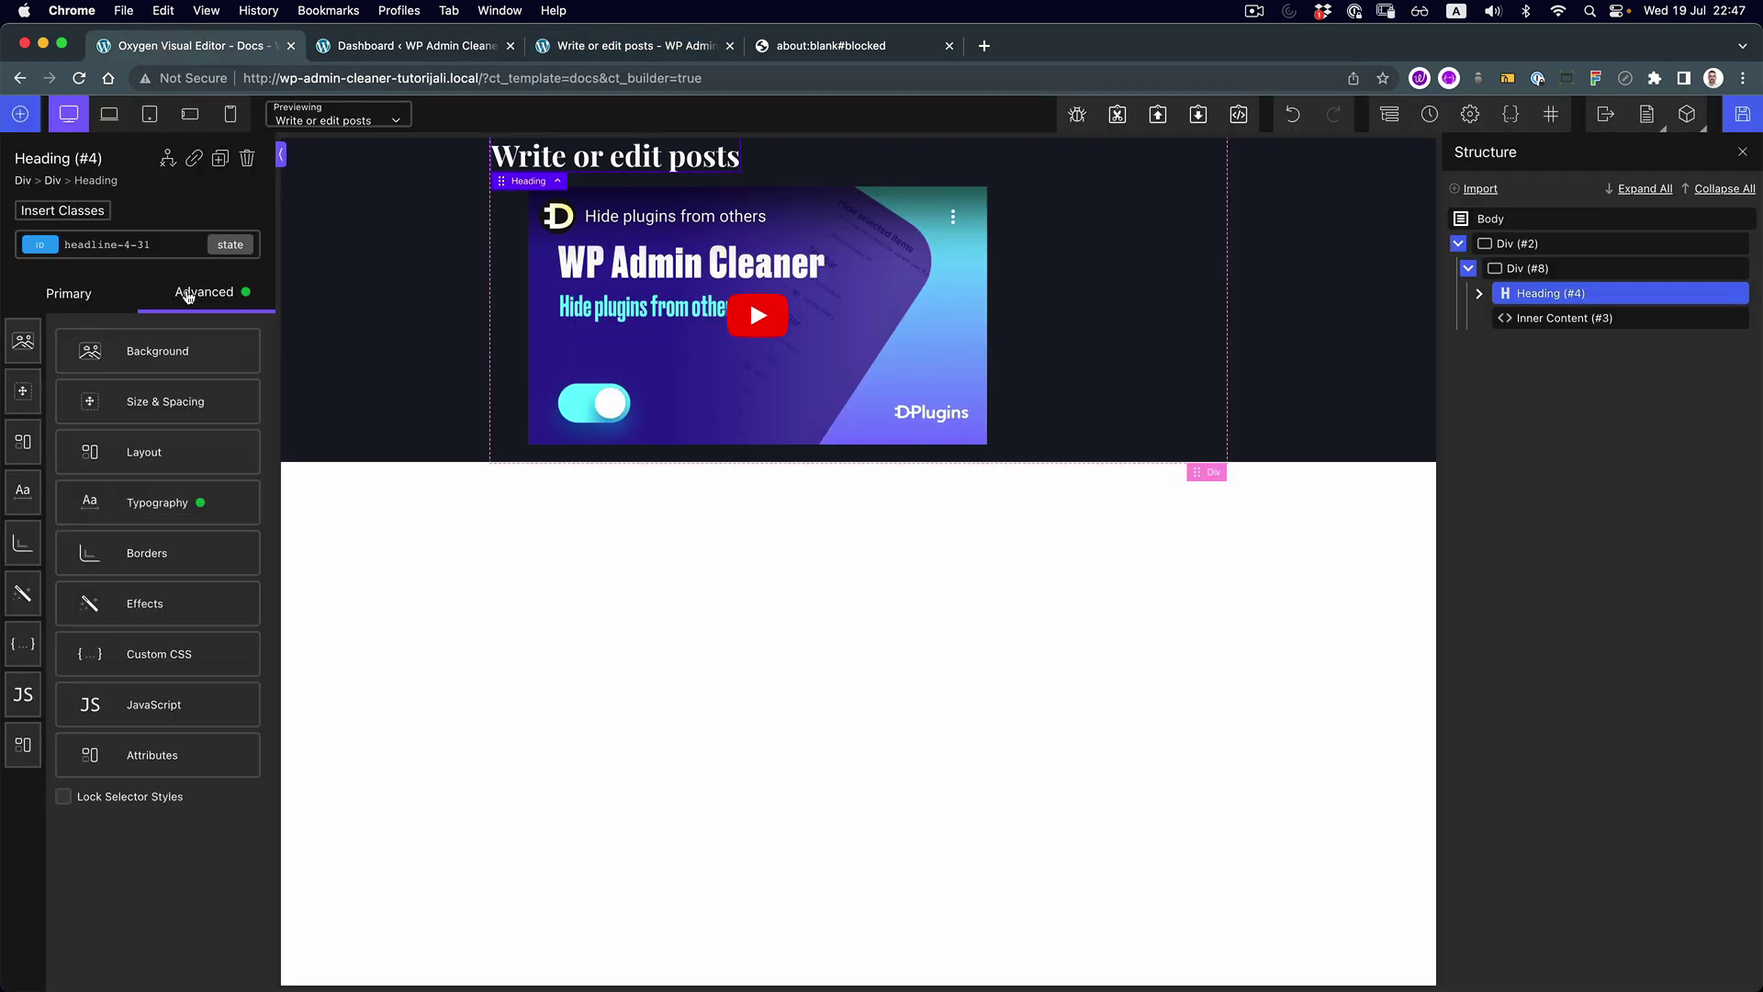
{"action": "left_click", "coordinate": [154, 400]}
{"action": "type", "text": "1"}
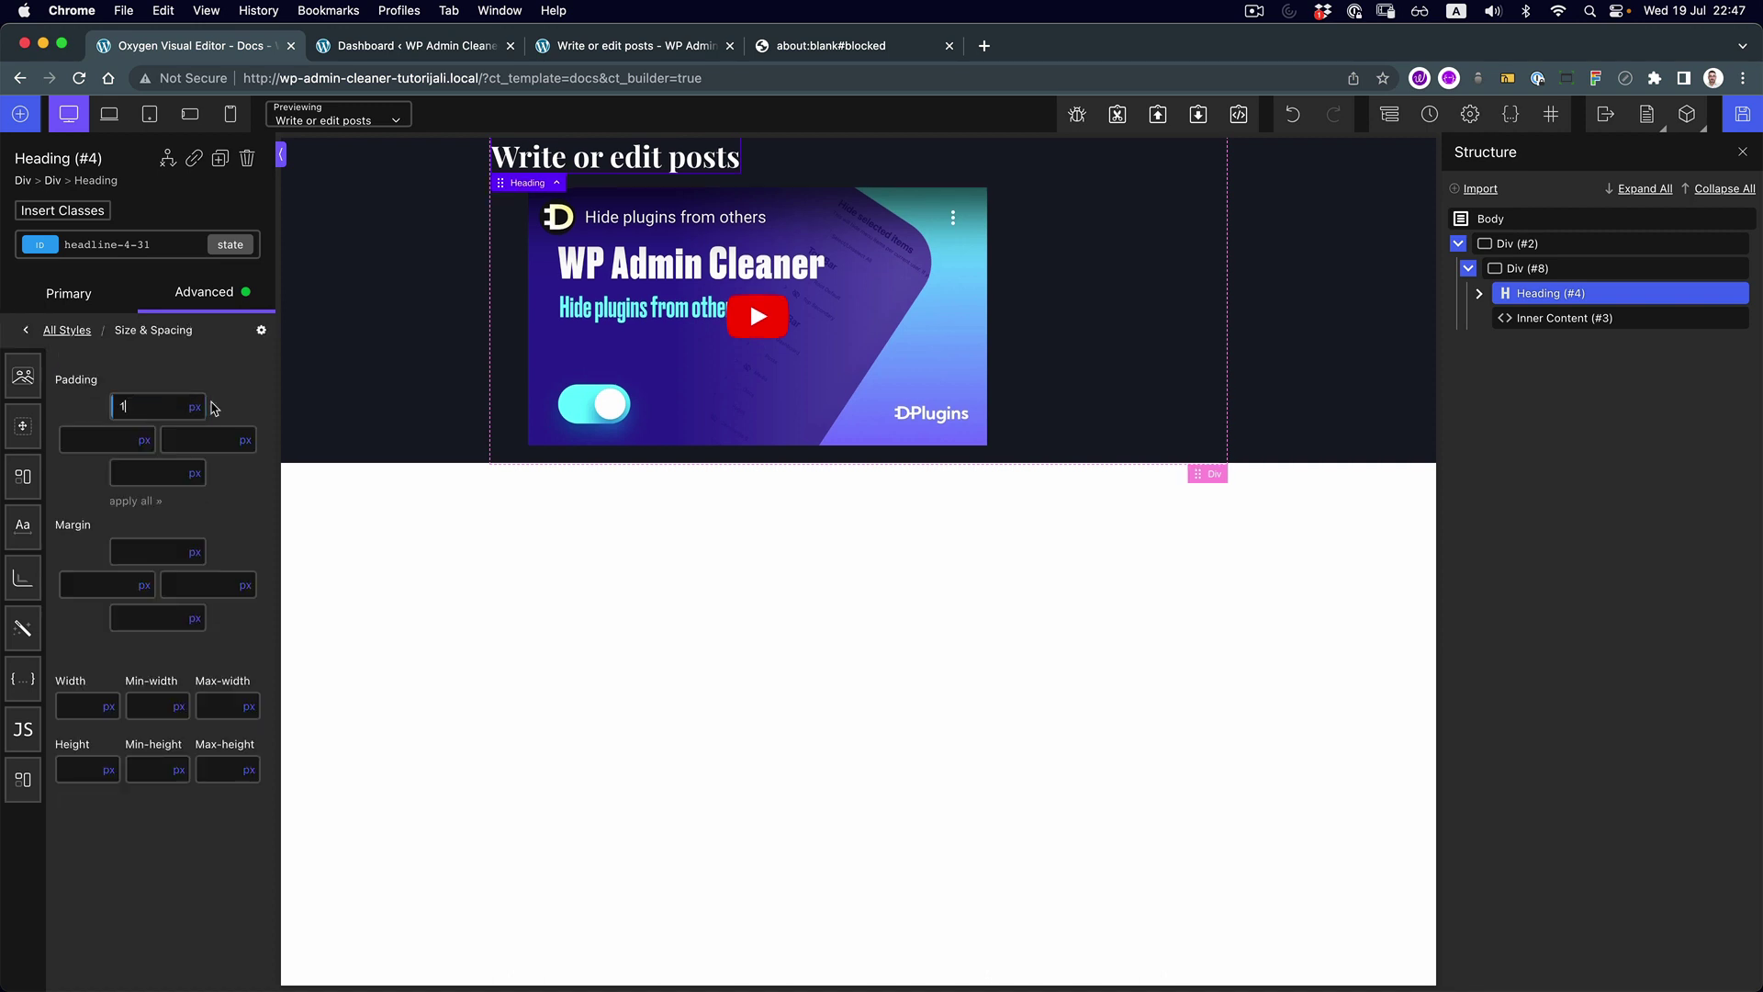
{"action": "left_click", "coordinate": [194, 406]}
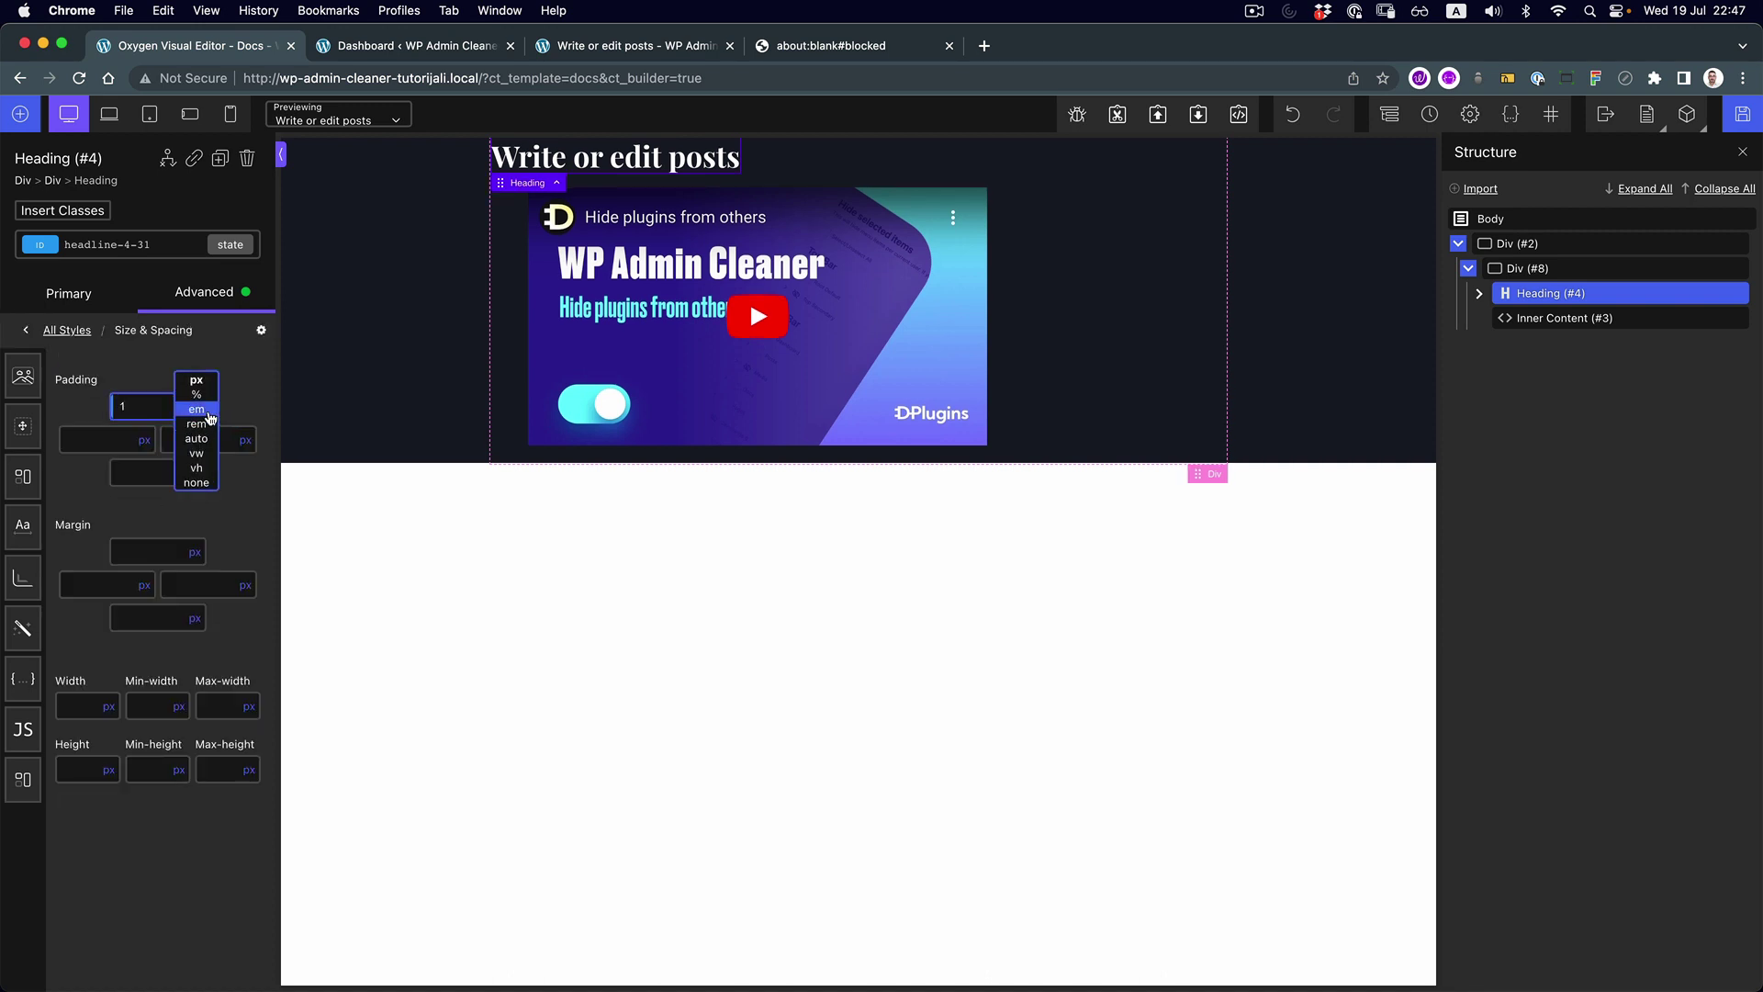
{"action": "left_click", "coordinate": [212, 438]}
{"action": "left_click", "coordinate": [171, 476]}
{"action": "type", "text": "1"}
{"action": "left_click", "coordinate": [194, 473]}
{"action": "left_click", "coordinate": [202, 479]}
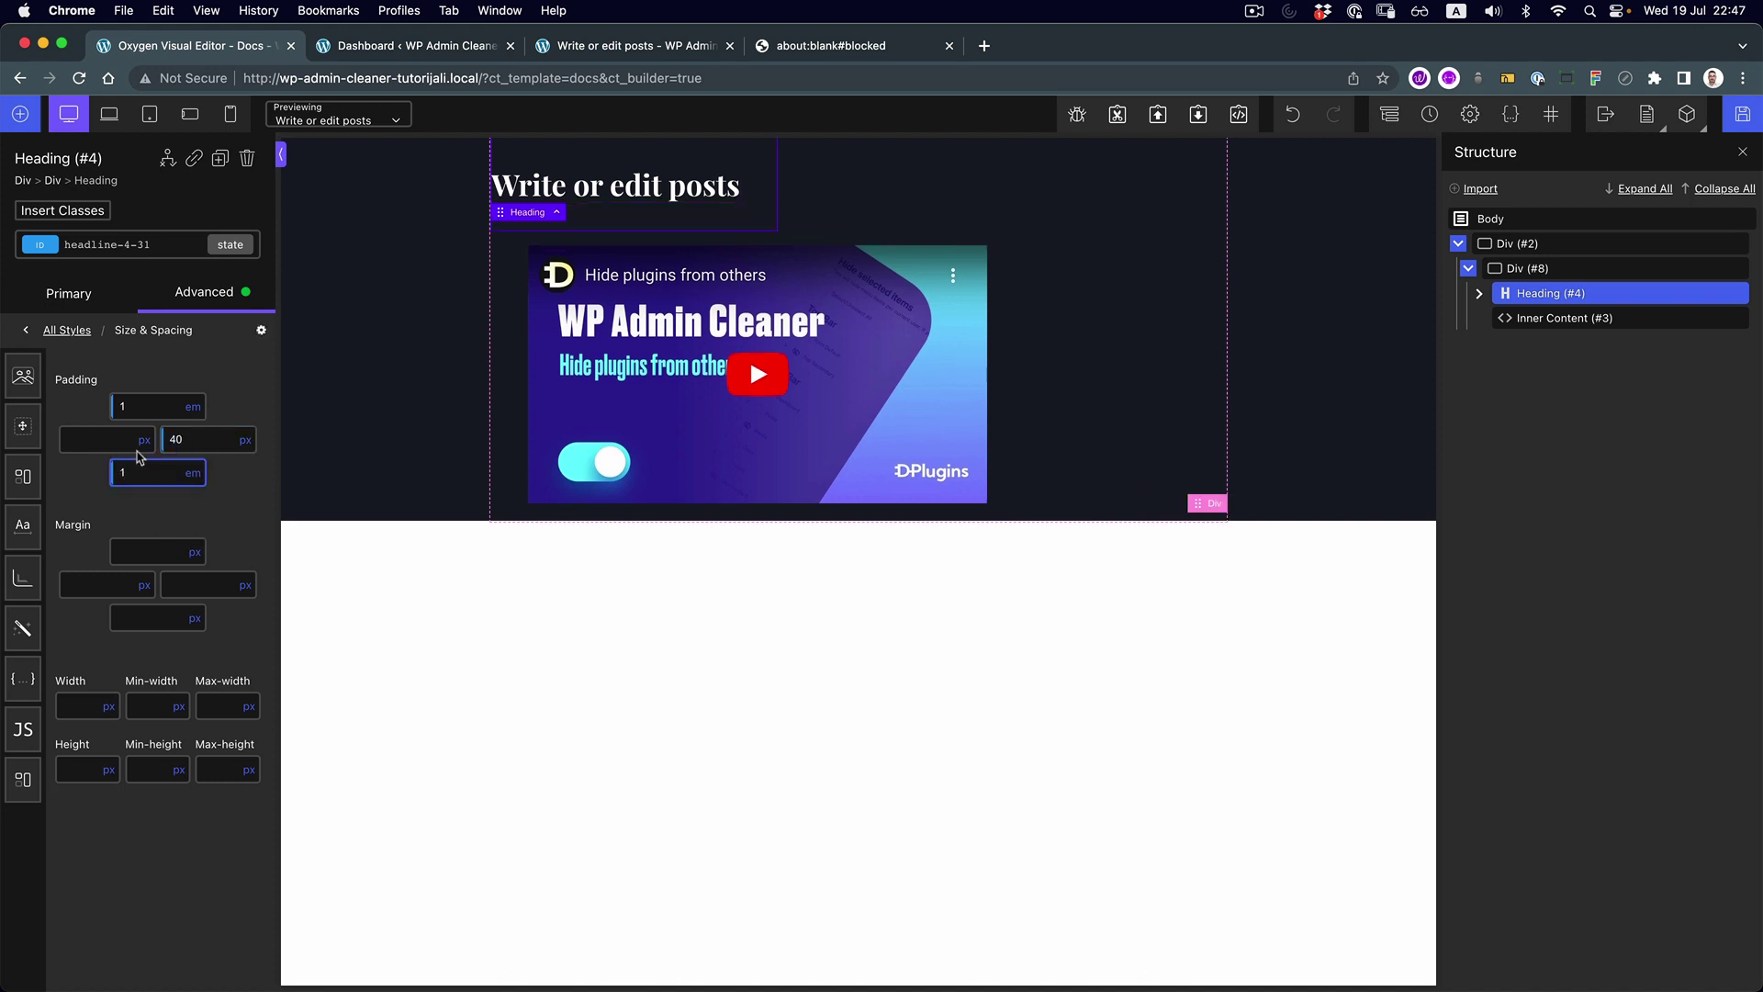
Set the heading's side padding to 40px and reload the live page to check it
{"action": "left_click", "coordinate": [105, 440]}
{"action": "type", "text": "40"}
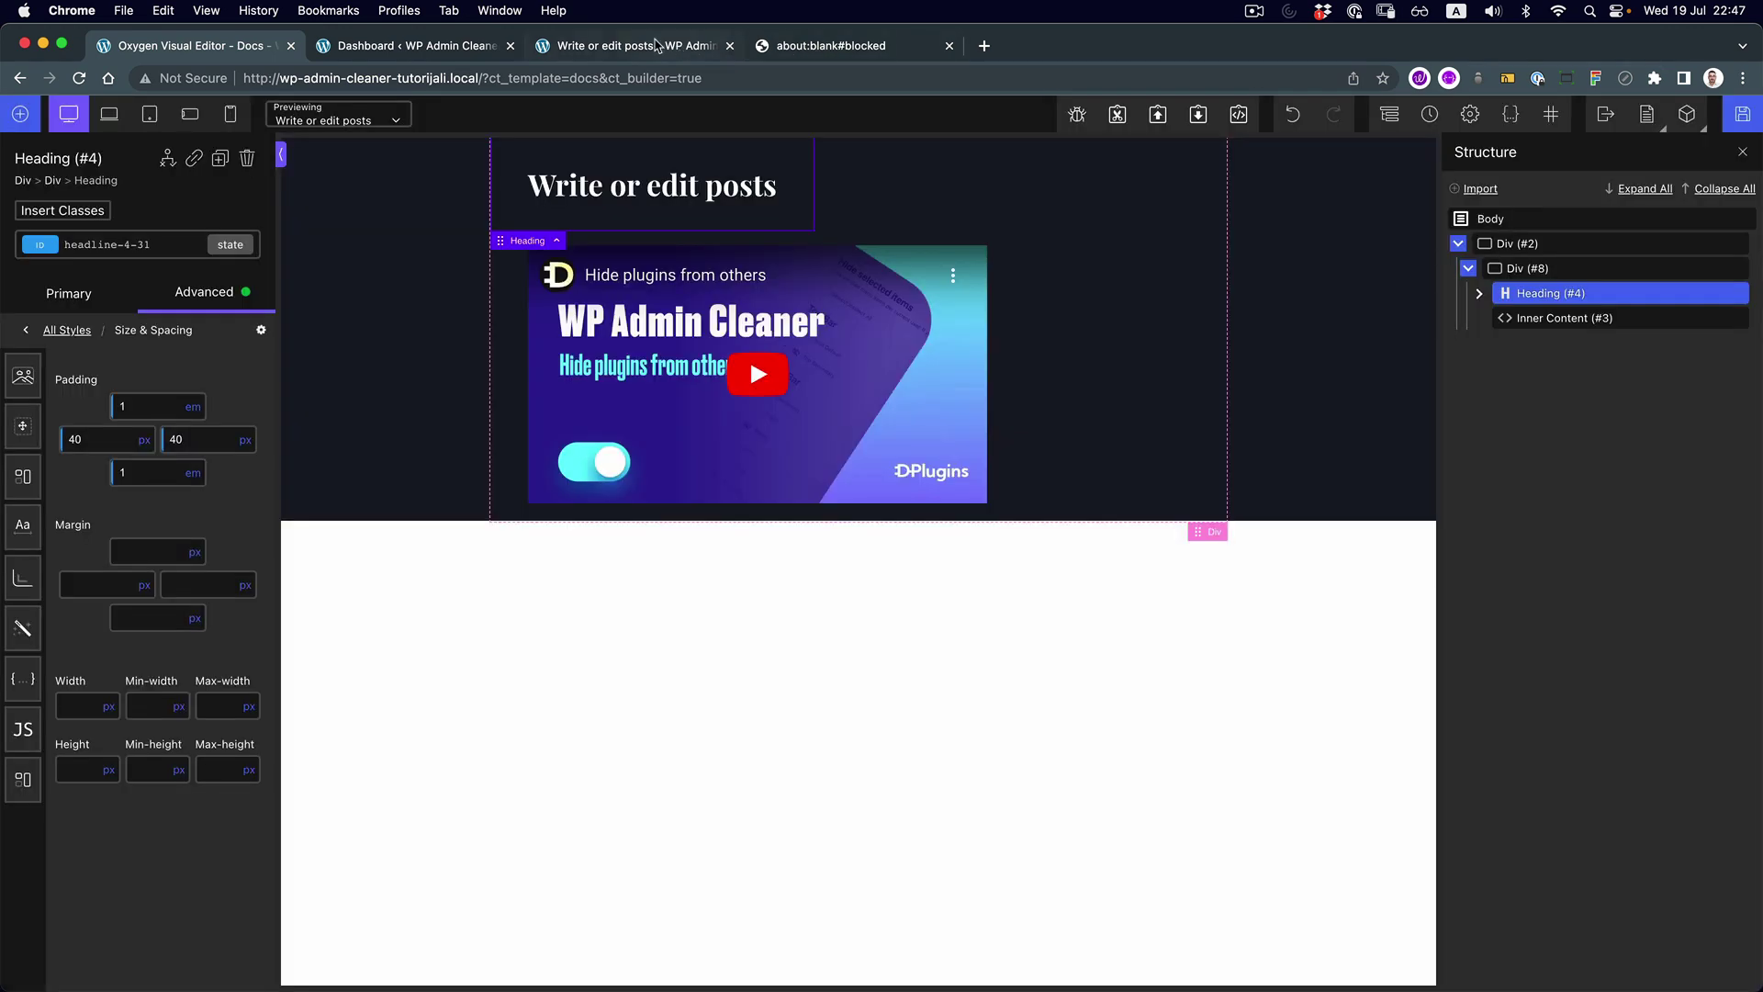
{"action": "left_click", "coordinate": [656, 44]}
{"action": "key", "text": "super+r"}
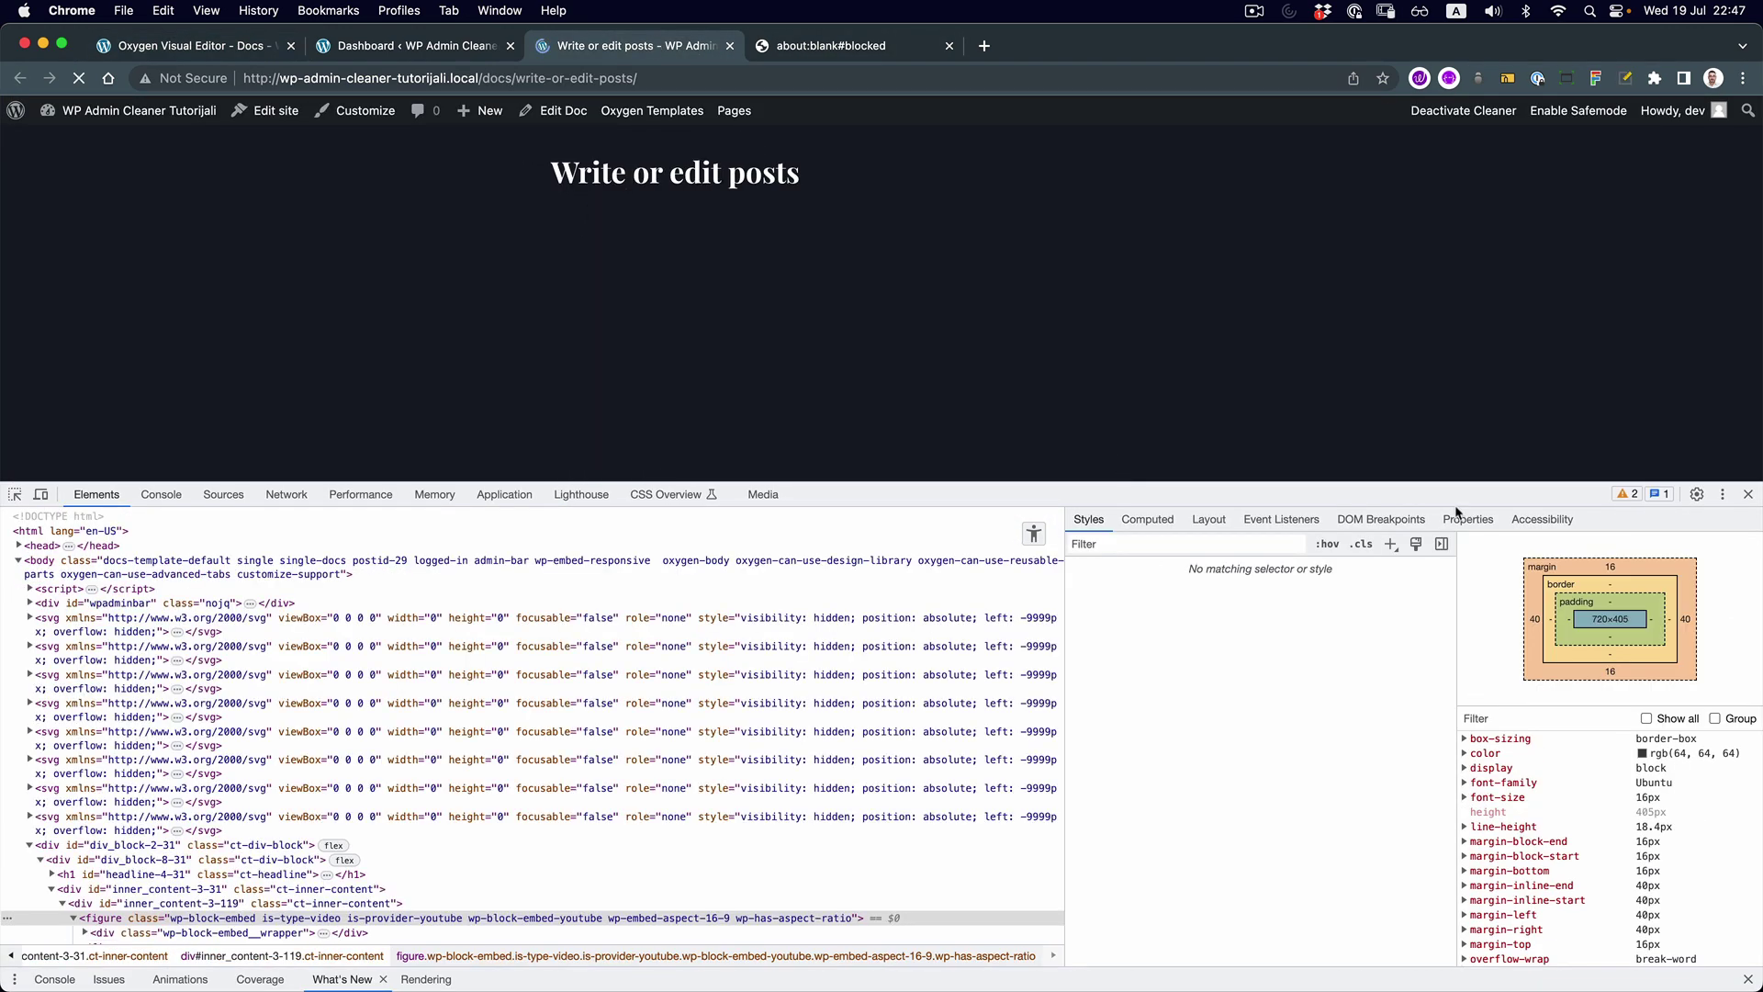
{"action": "left_click", "coordinate": [1748, 495]}
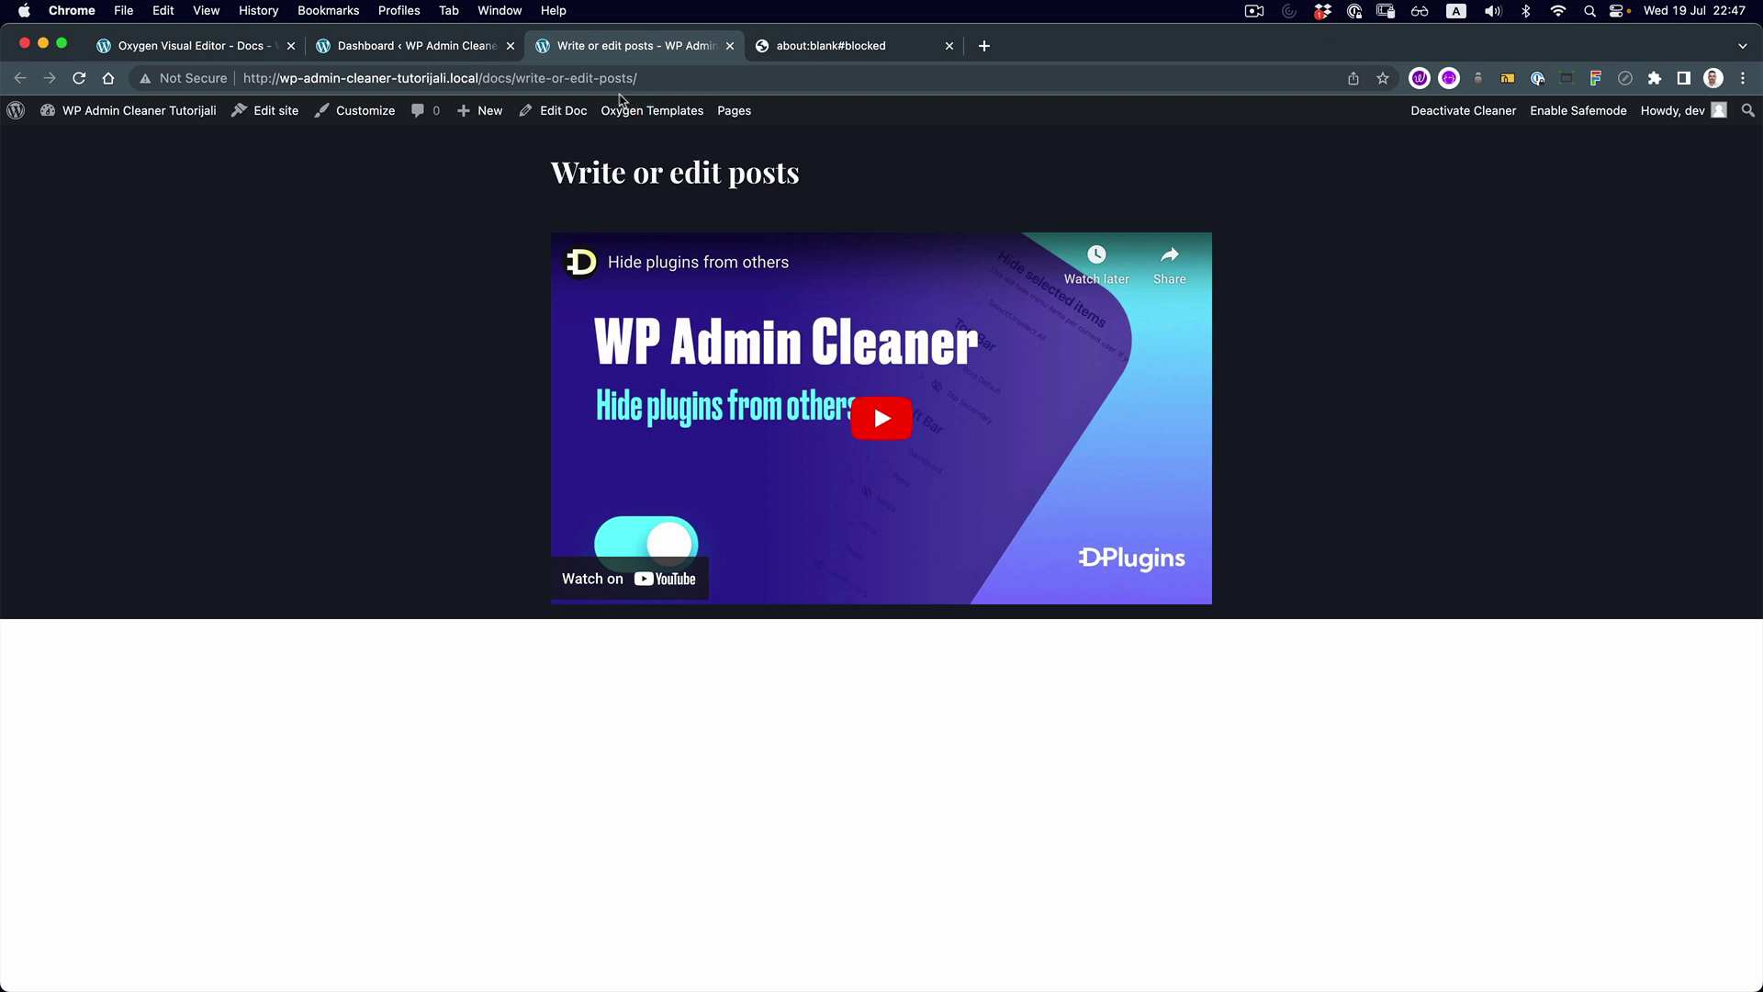
{"action": "left_click", "coordinate": [455, 46]}
Select the outer dark-section Div (#2) and give it a minimum height in vh
{"action": "left_click", "coordinate": [197, 45]}
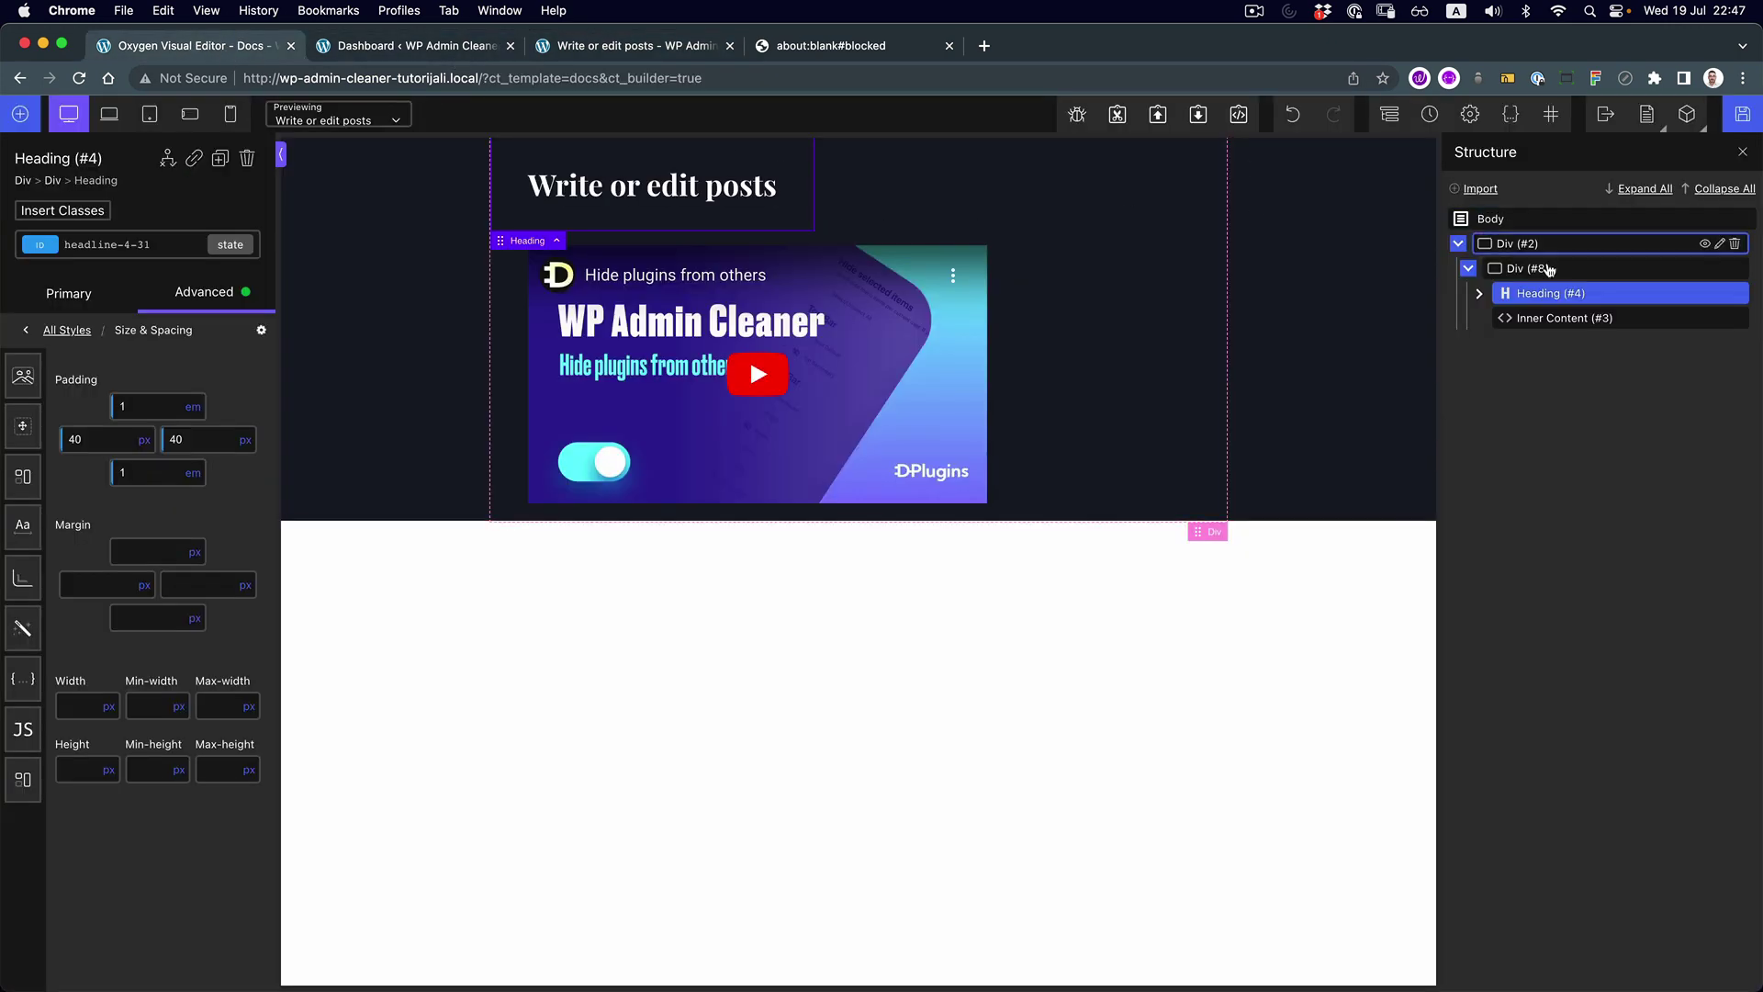
{"action": "left_click", "coordinate": [1552, 243]}
{"action": "left_click", "coordinate": [1458, 244]}
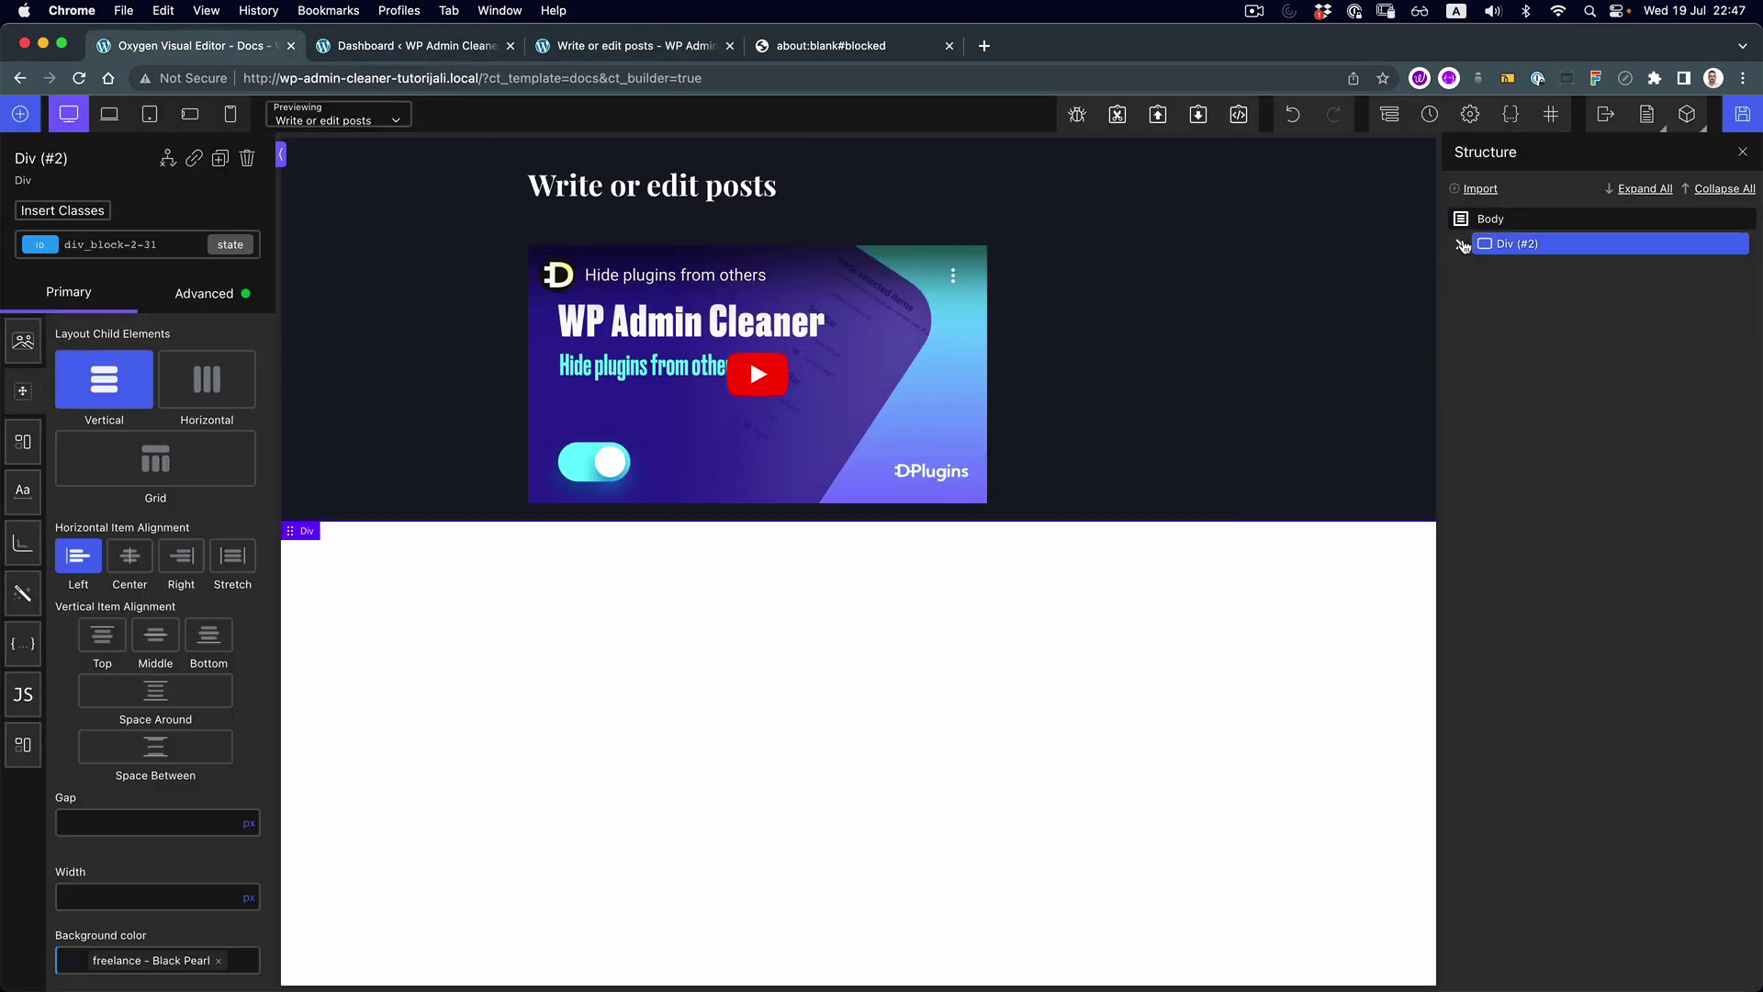
{"action": "left_click", "coordinate": [206, 294]}
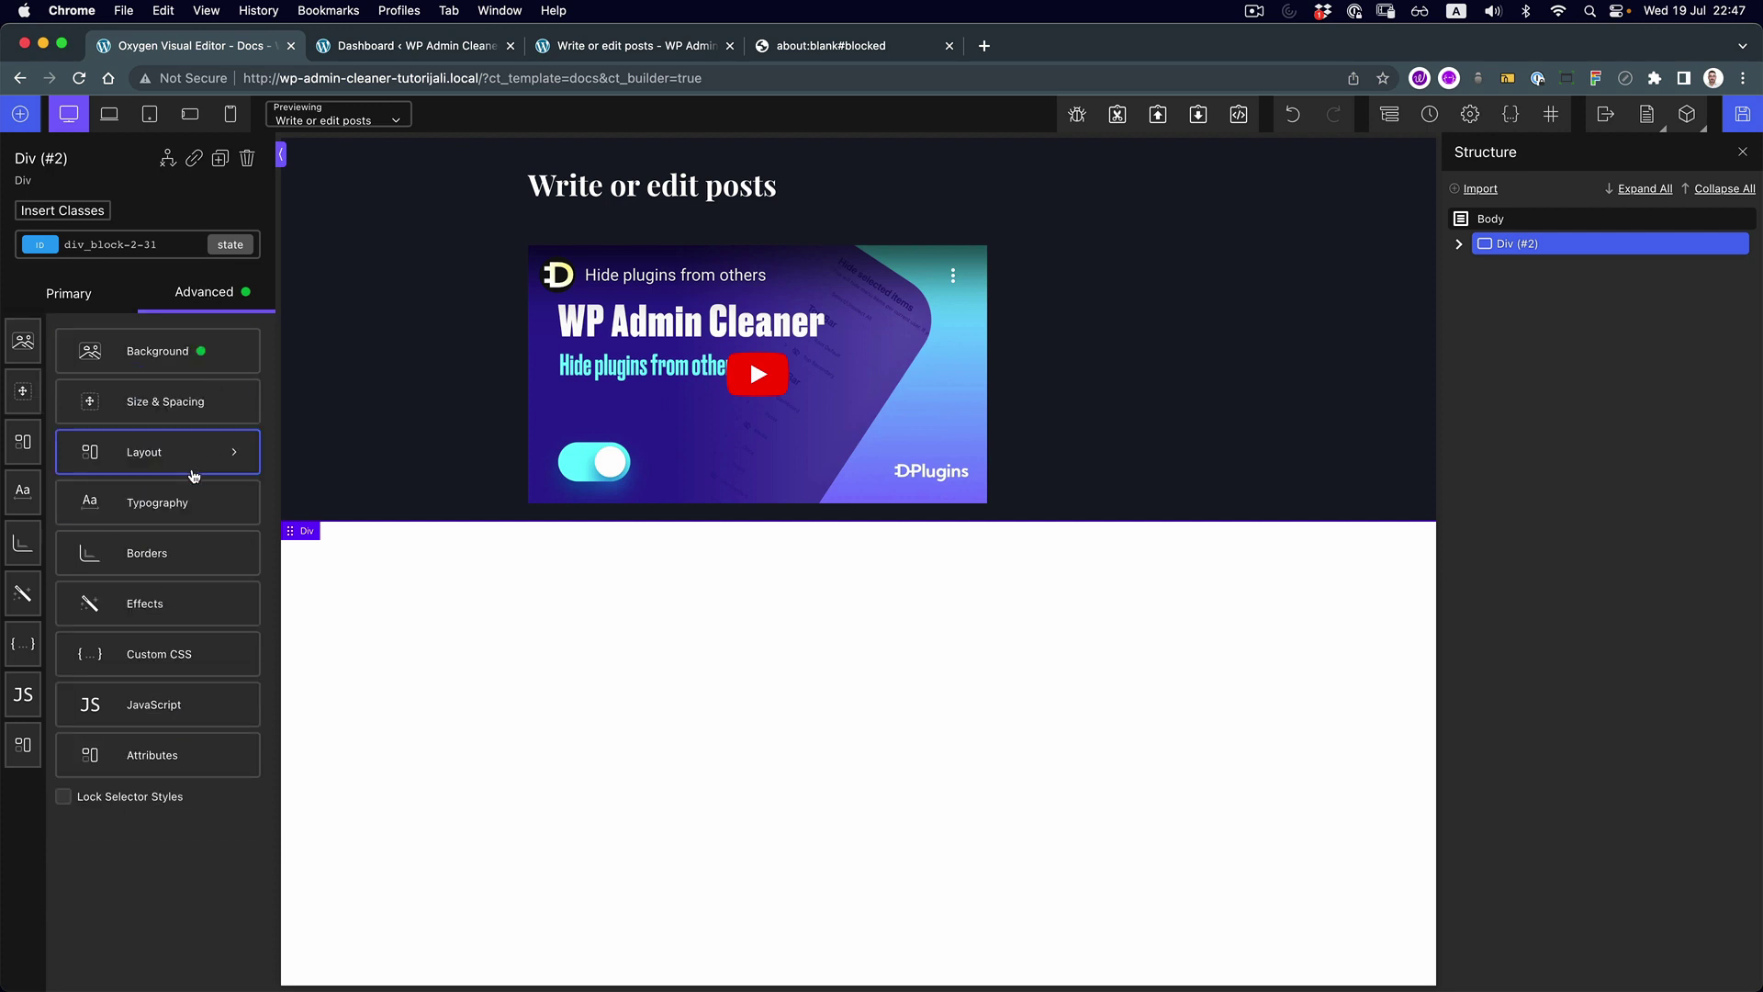
{"action": "left_click", "coordinate": [177, 452]}
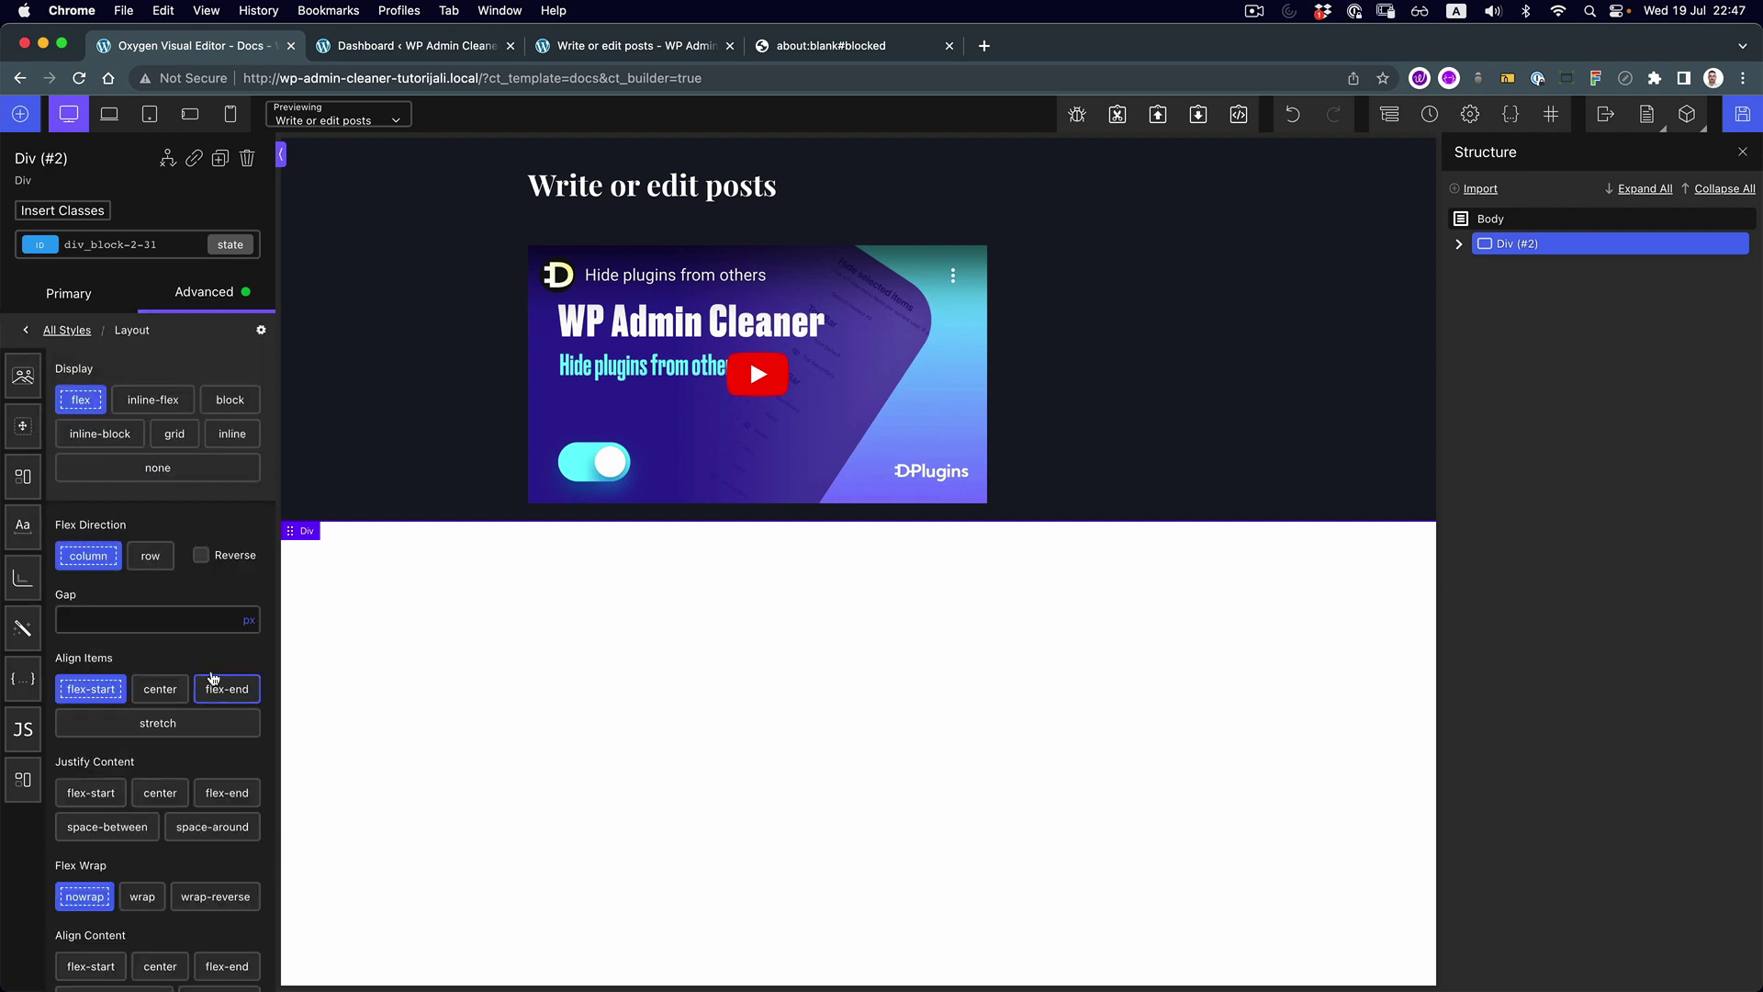
{"action": "left_click", "coordinate": [23, 425]}
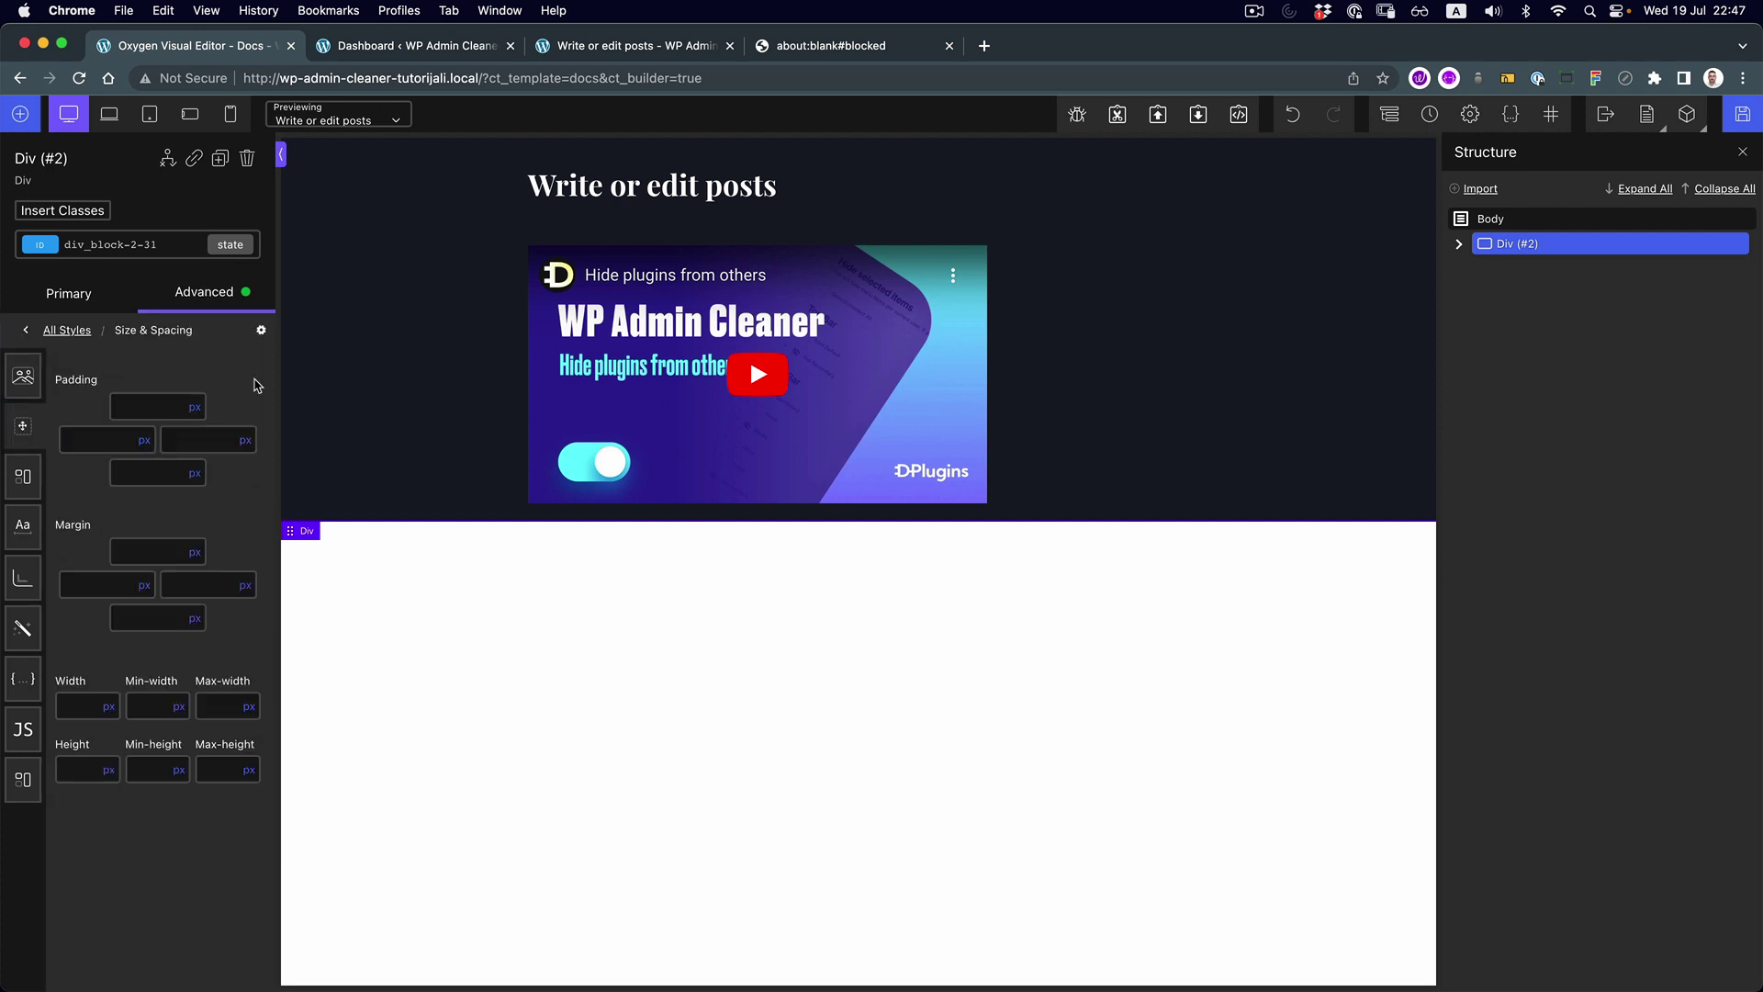
{"action": "left_click", "coordinate": [159, 774]}
{"action": "left_click", "coordinate": [181, 774]}
{"action": "left_click", "coordinate": [182, 817]}
{"action": "type", "text": "90"}
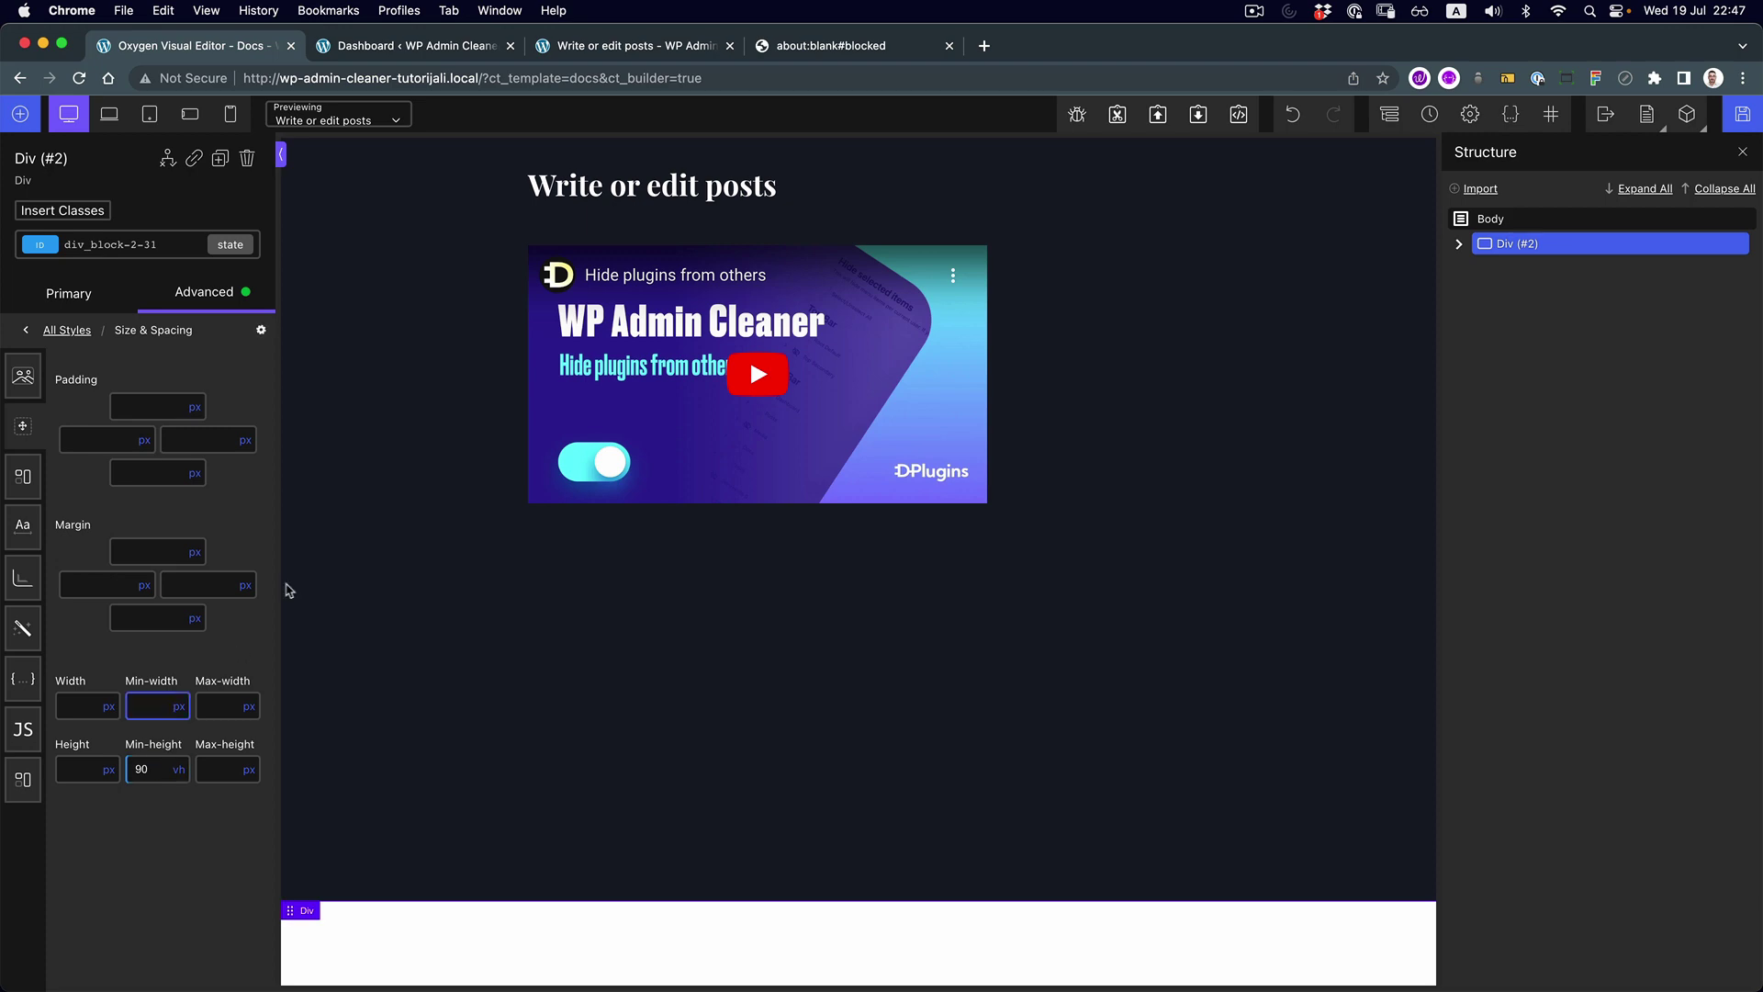
Save the Docs template, preview it live, and correct the minimum height to 100 vh
{"action": "left_click", "coordinate": [1743, 114]}
{"action": "left_click", "coordinate": [599, 41]}
{"action": "key", "text": "super+r"}
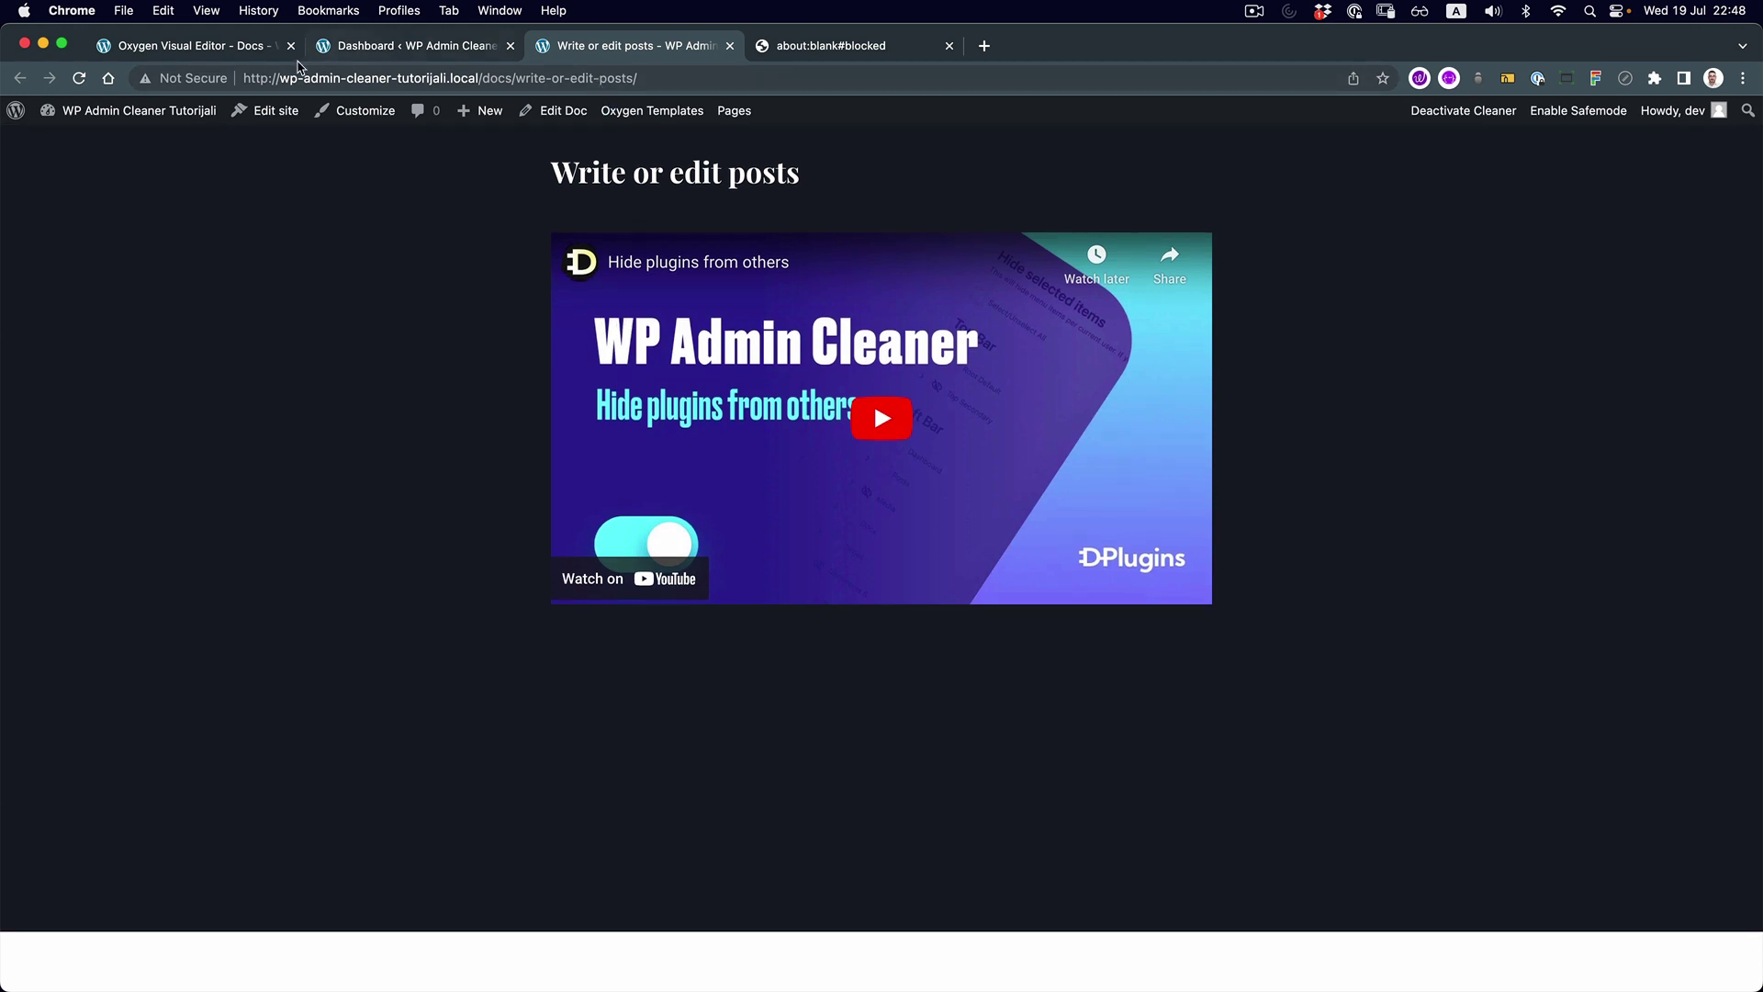
{"action": "left_click", "coordinate": [236, 48]}
{"action": "left_click", "coordinate": [101, 770]}
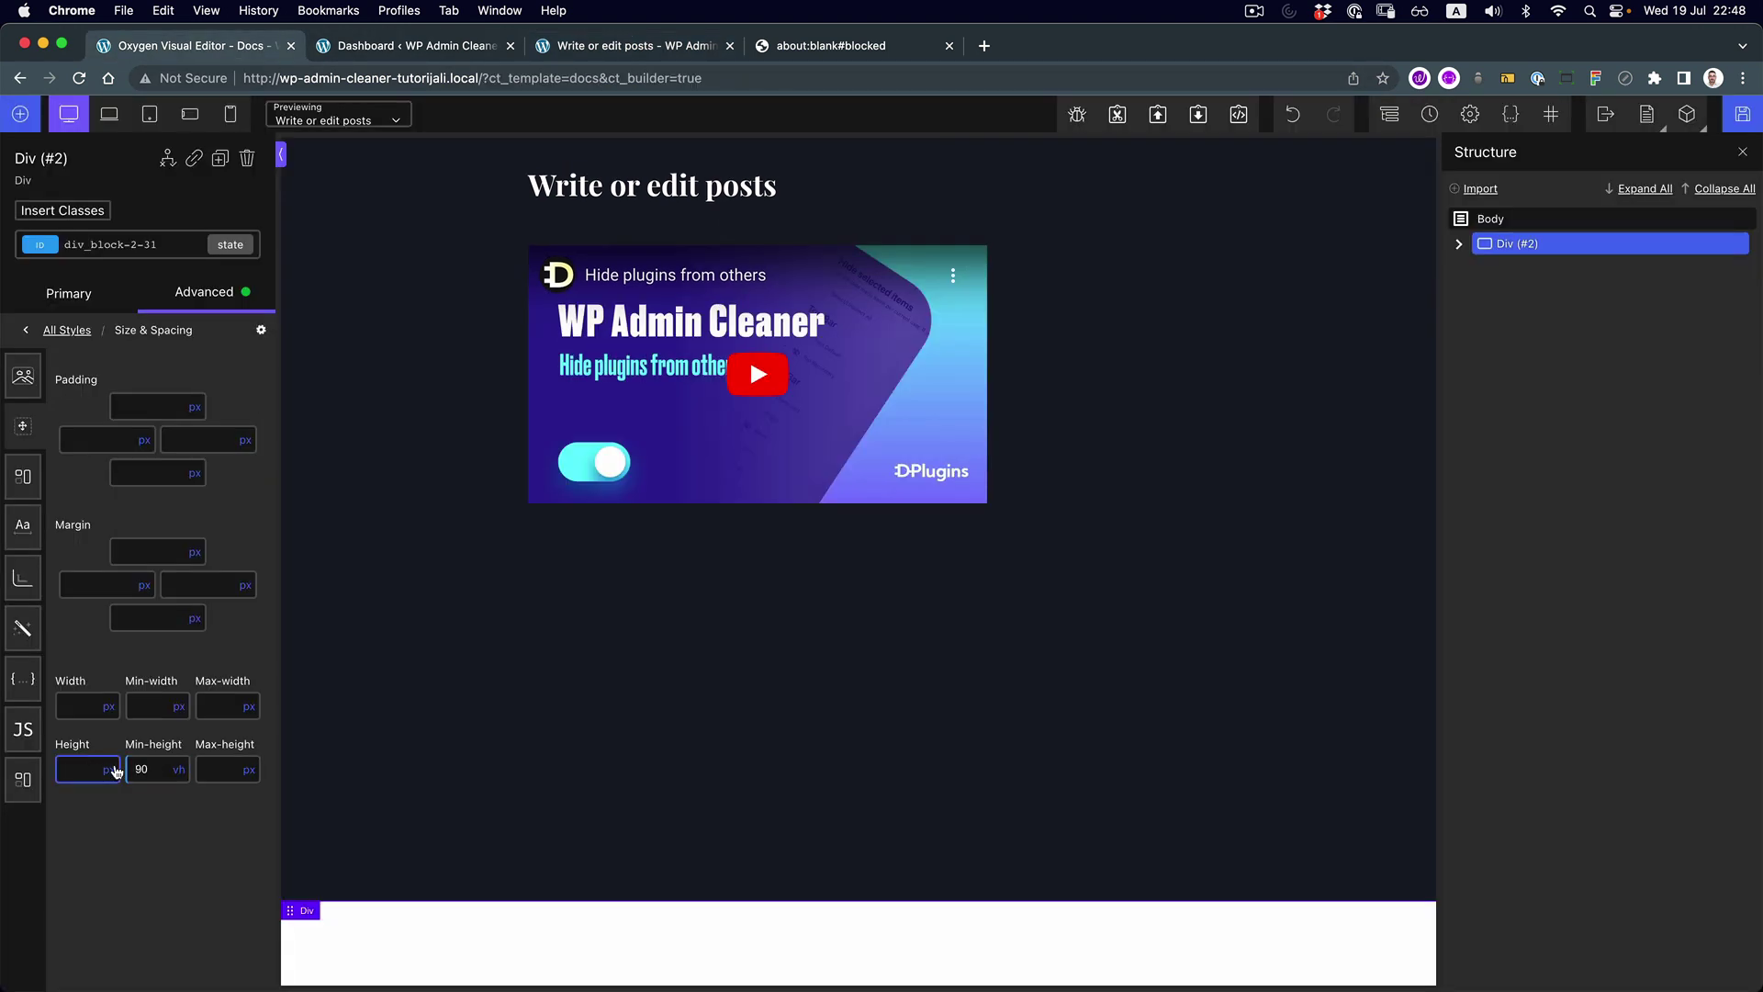
{"action": "key", "text": "BackSpace"}
{"action": "type", "text": "2"}
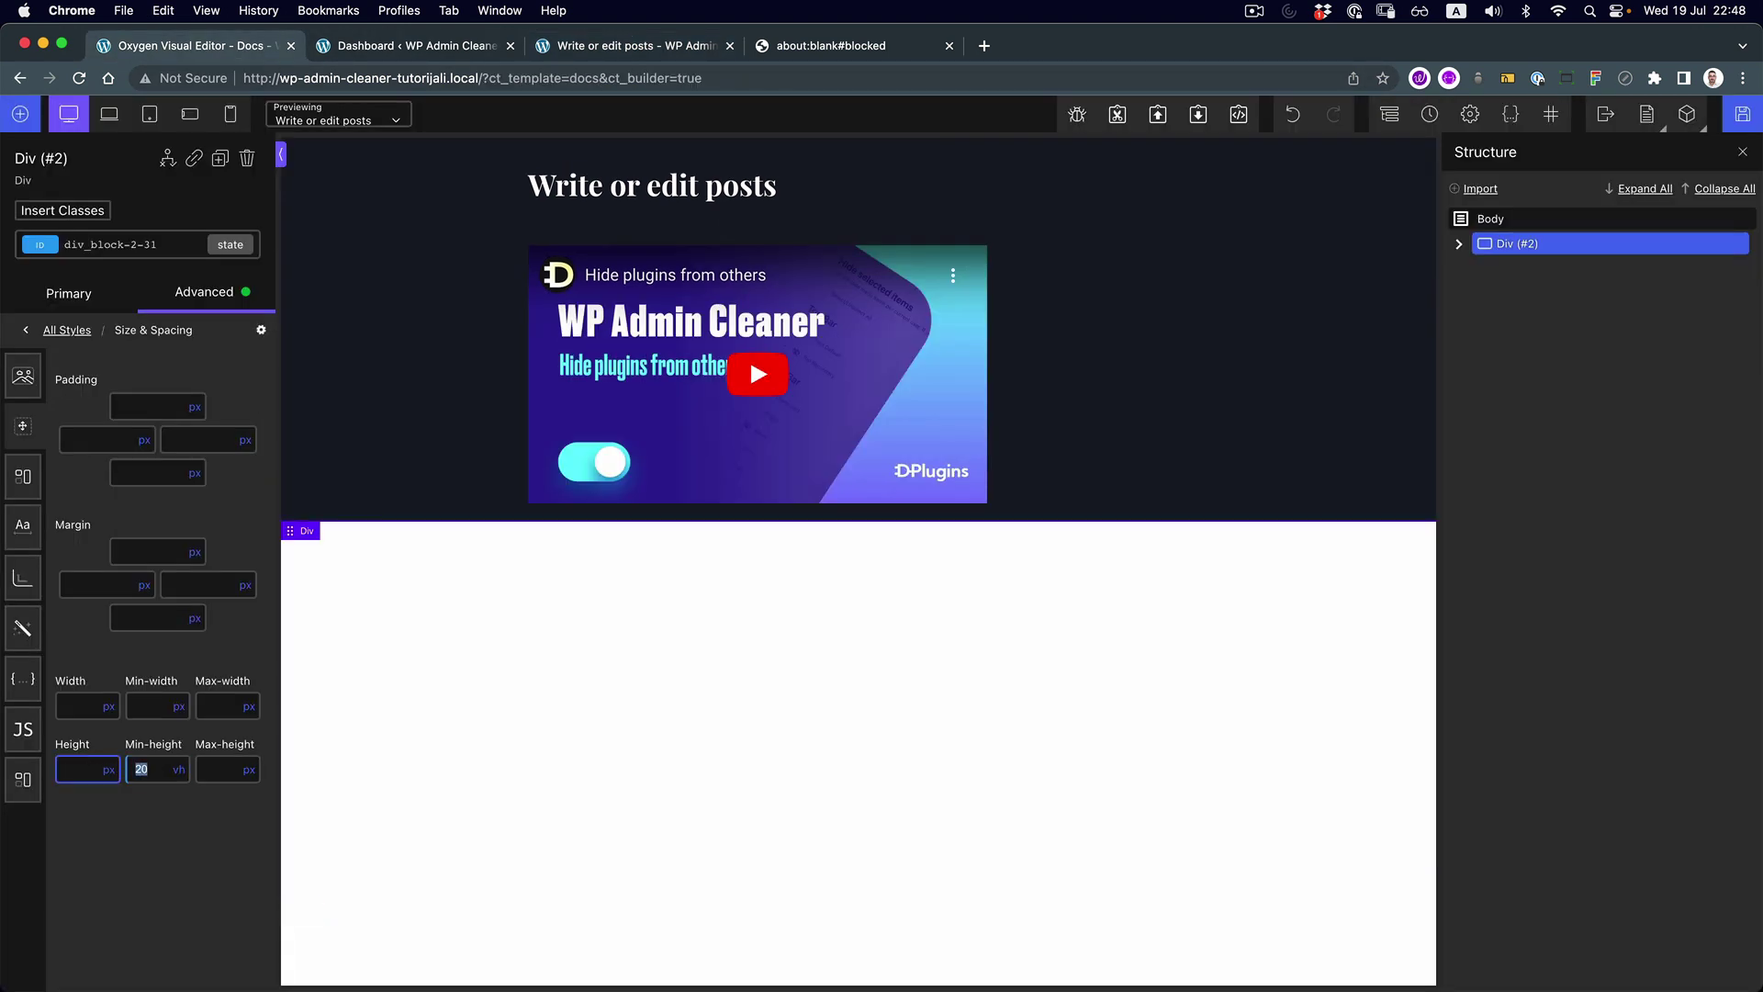
{"action": "type", "text": "00"}
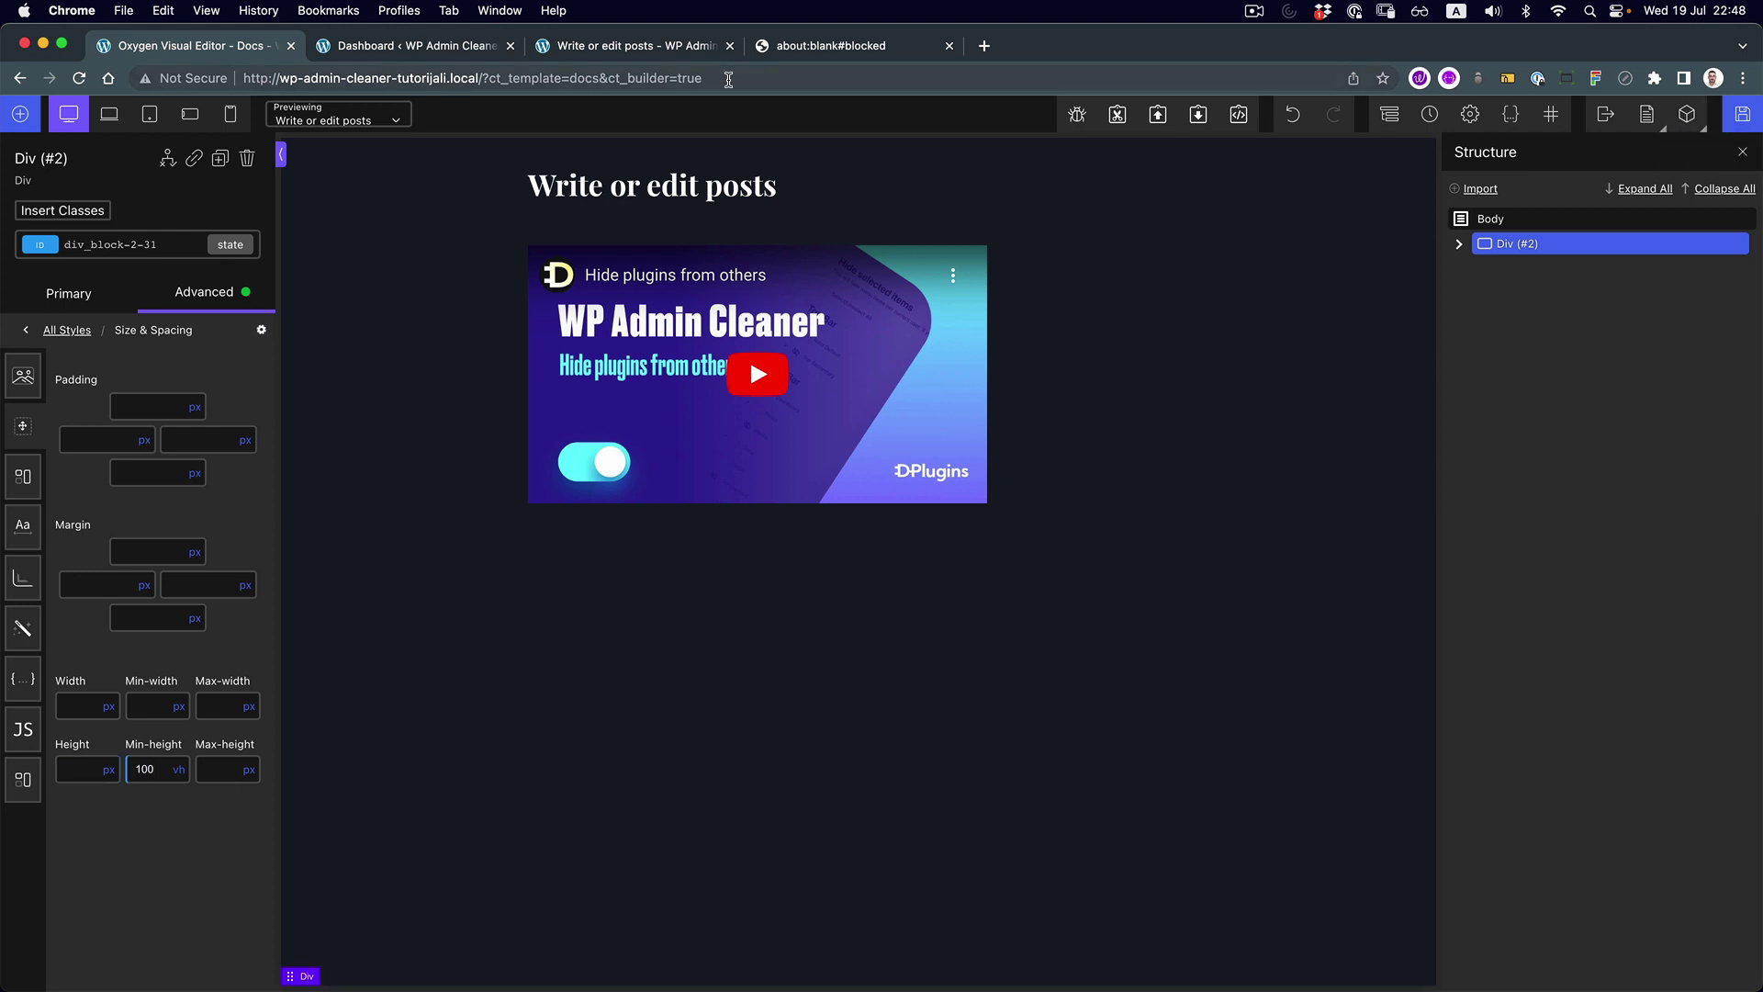
{"action": "left_click", "coordinate": [658, 53]}
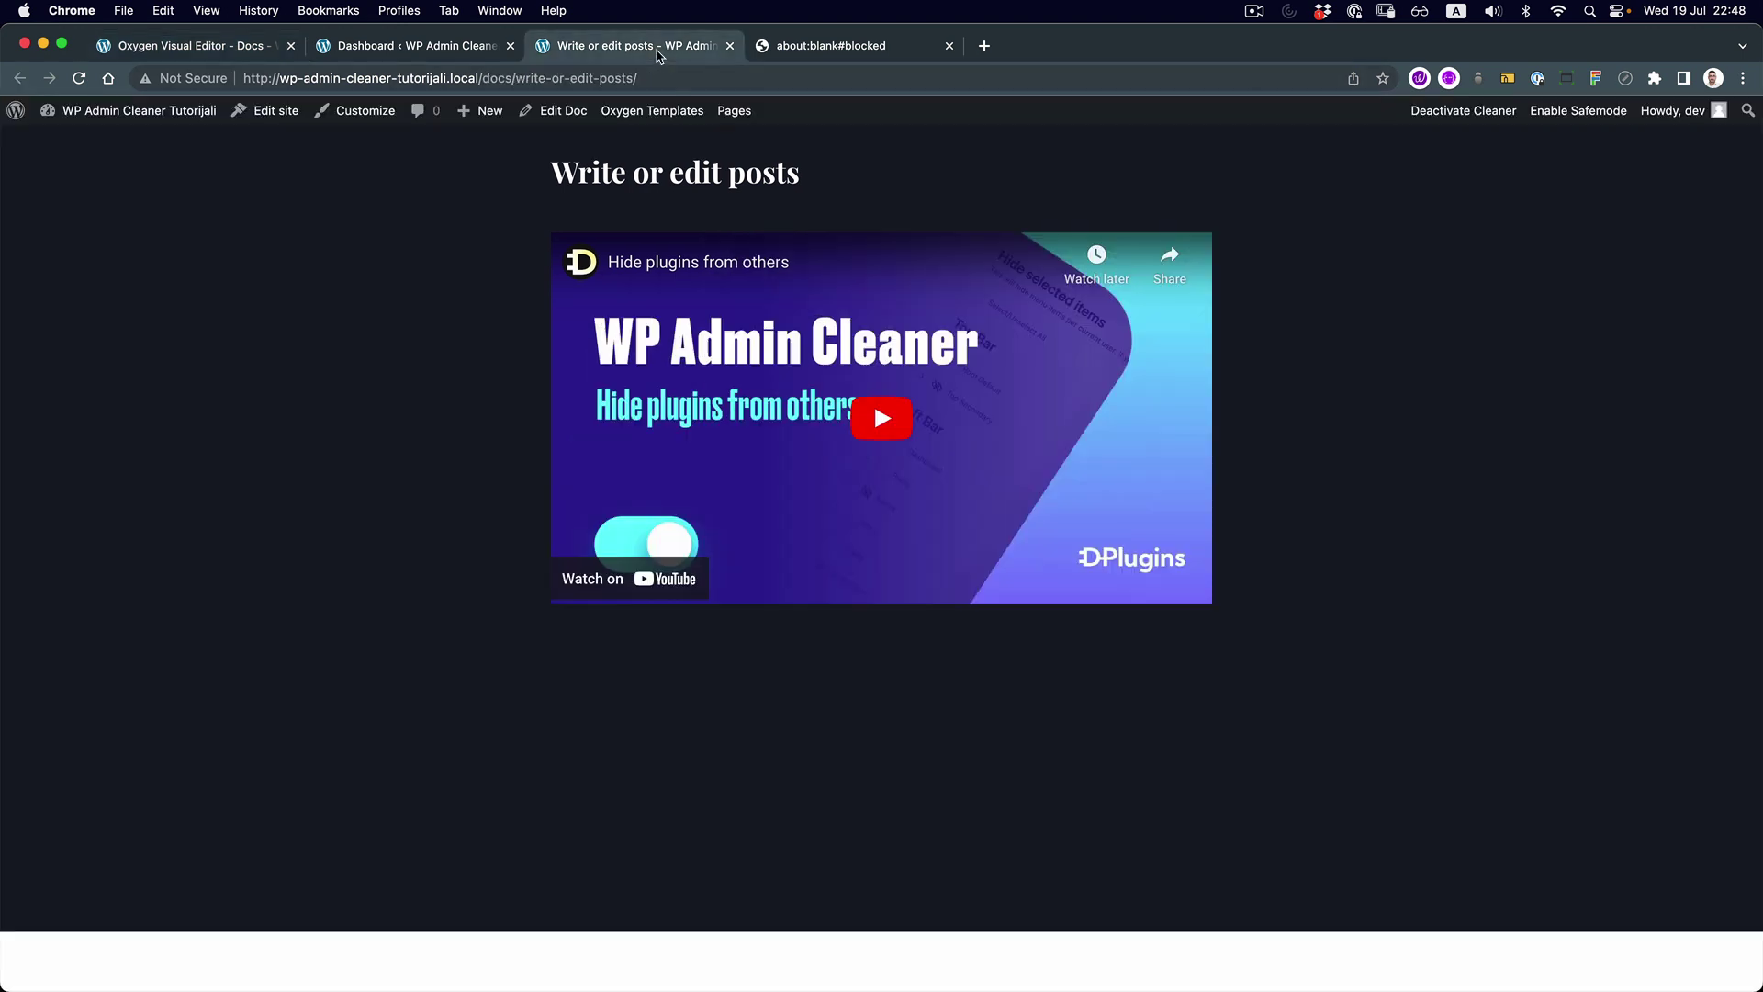
Close the preview tabs, review the reloaded dashboard's Editor Videos cards, and return to the template editor
{"action": "left_click", "coordinate": [728, 52]}
{"action": "left_click", "coordinate": [729, 52]}
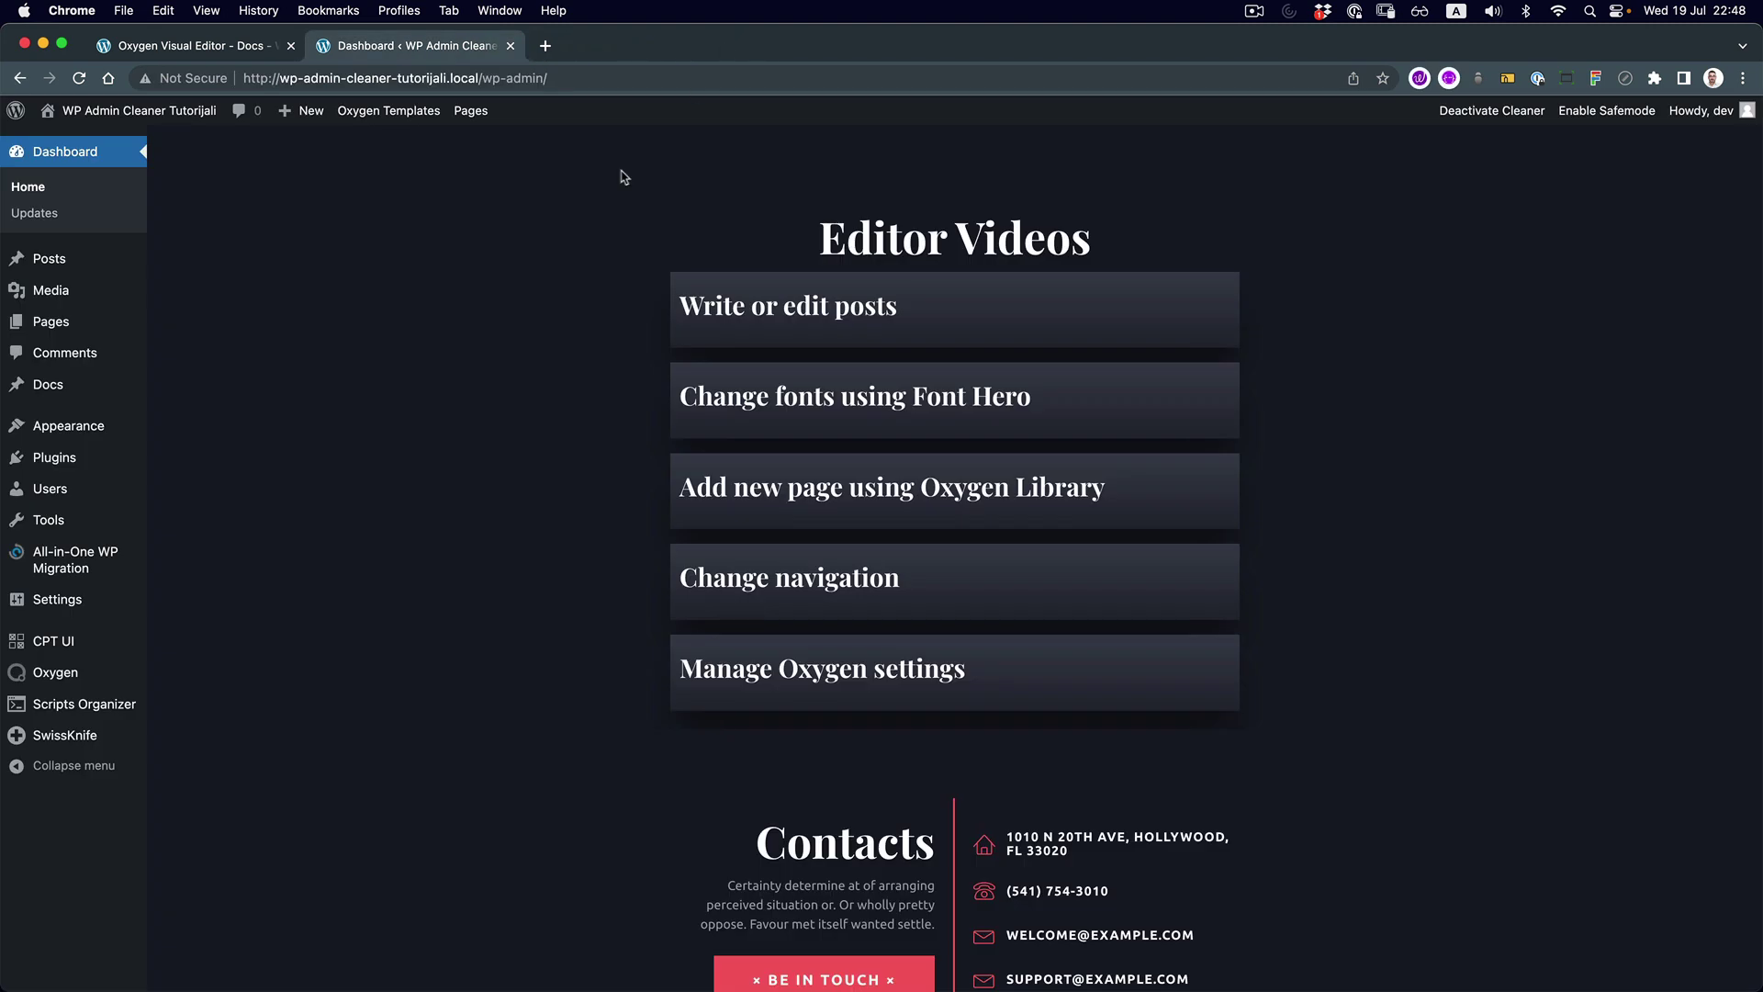
{"action": "key", "text": "super+r"}
{"action": "scroll", "coordinate": [882, 551], "scroll_direction": "down", "scroll_amount": 5}
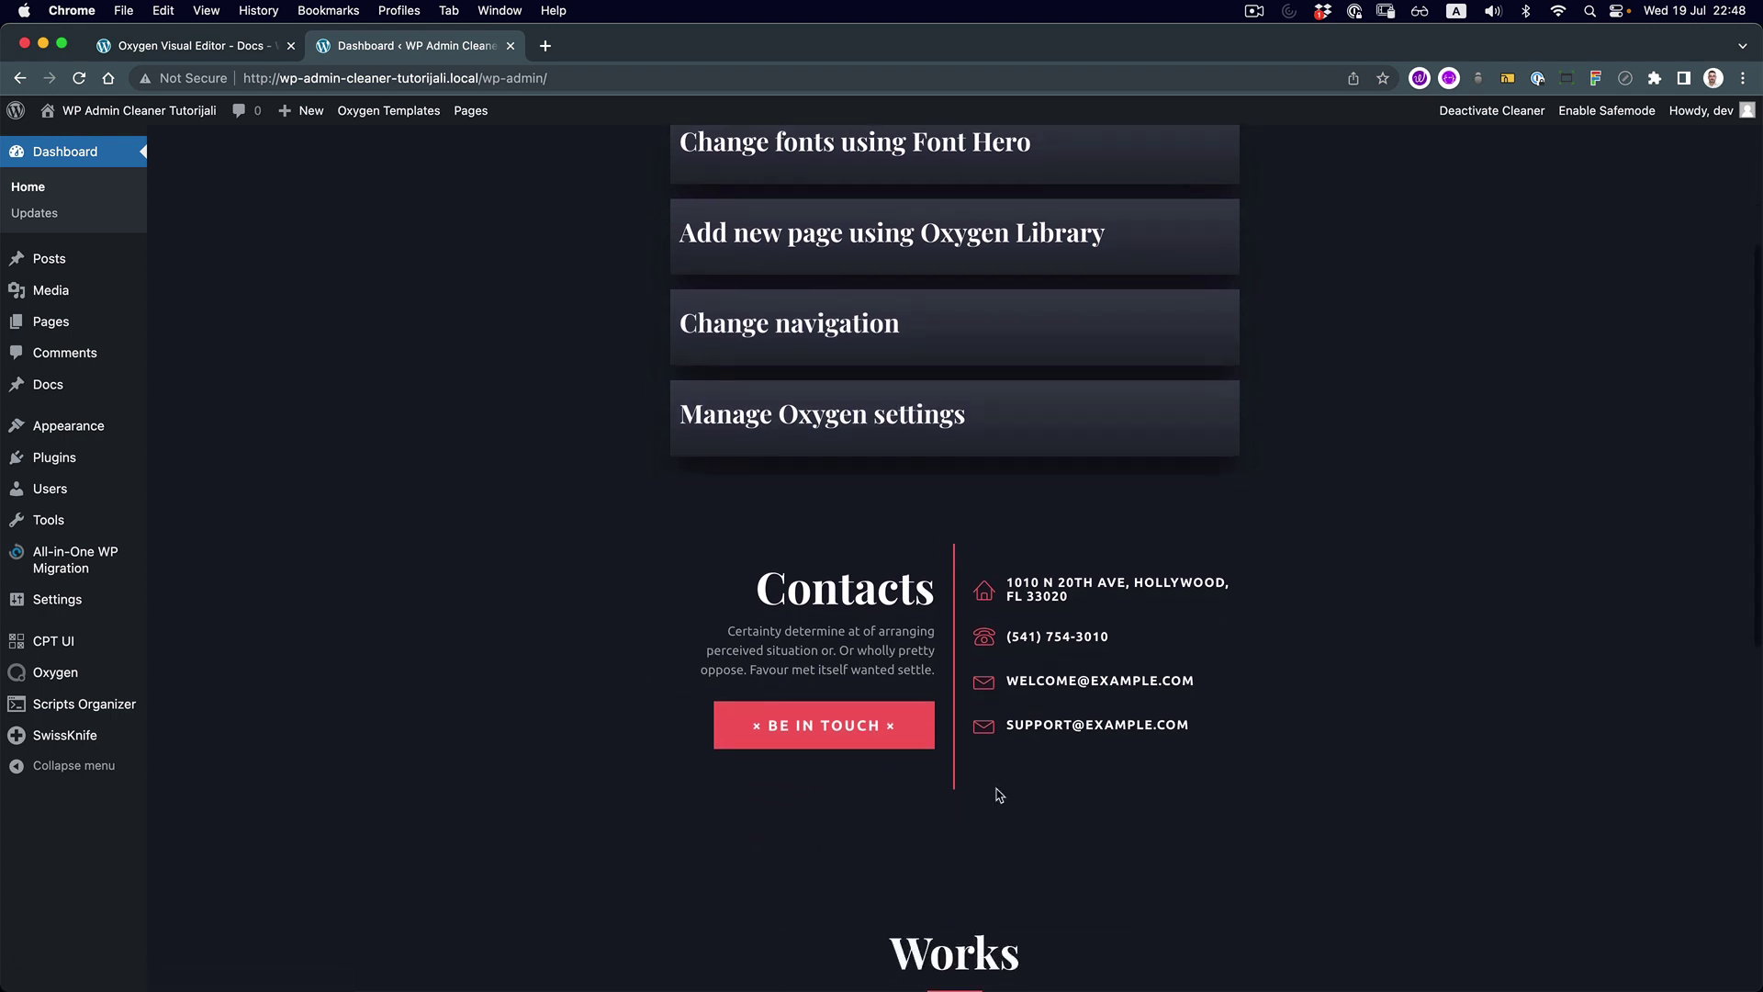
{"action": "scroll", "coordinate": [999, 794], "scroll_direction": "down", "scroll_amount": 3}
{"action": "scroll", "coordinate": [905, 776], "scroll_direction": "down", "scroll_amount": 5}
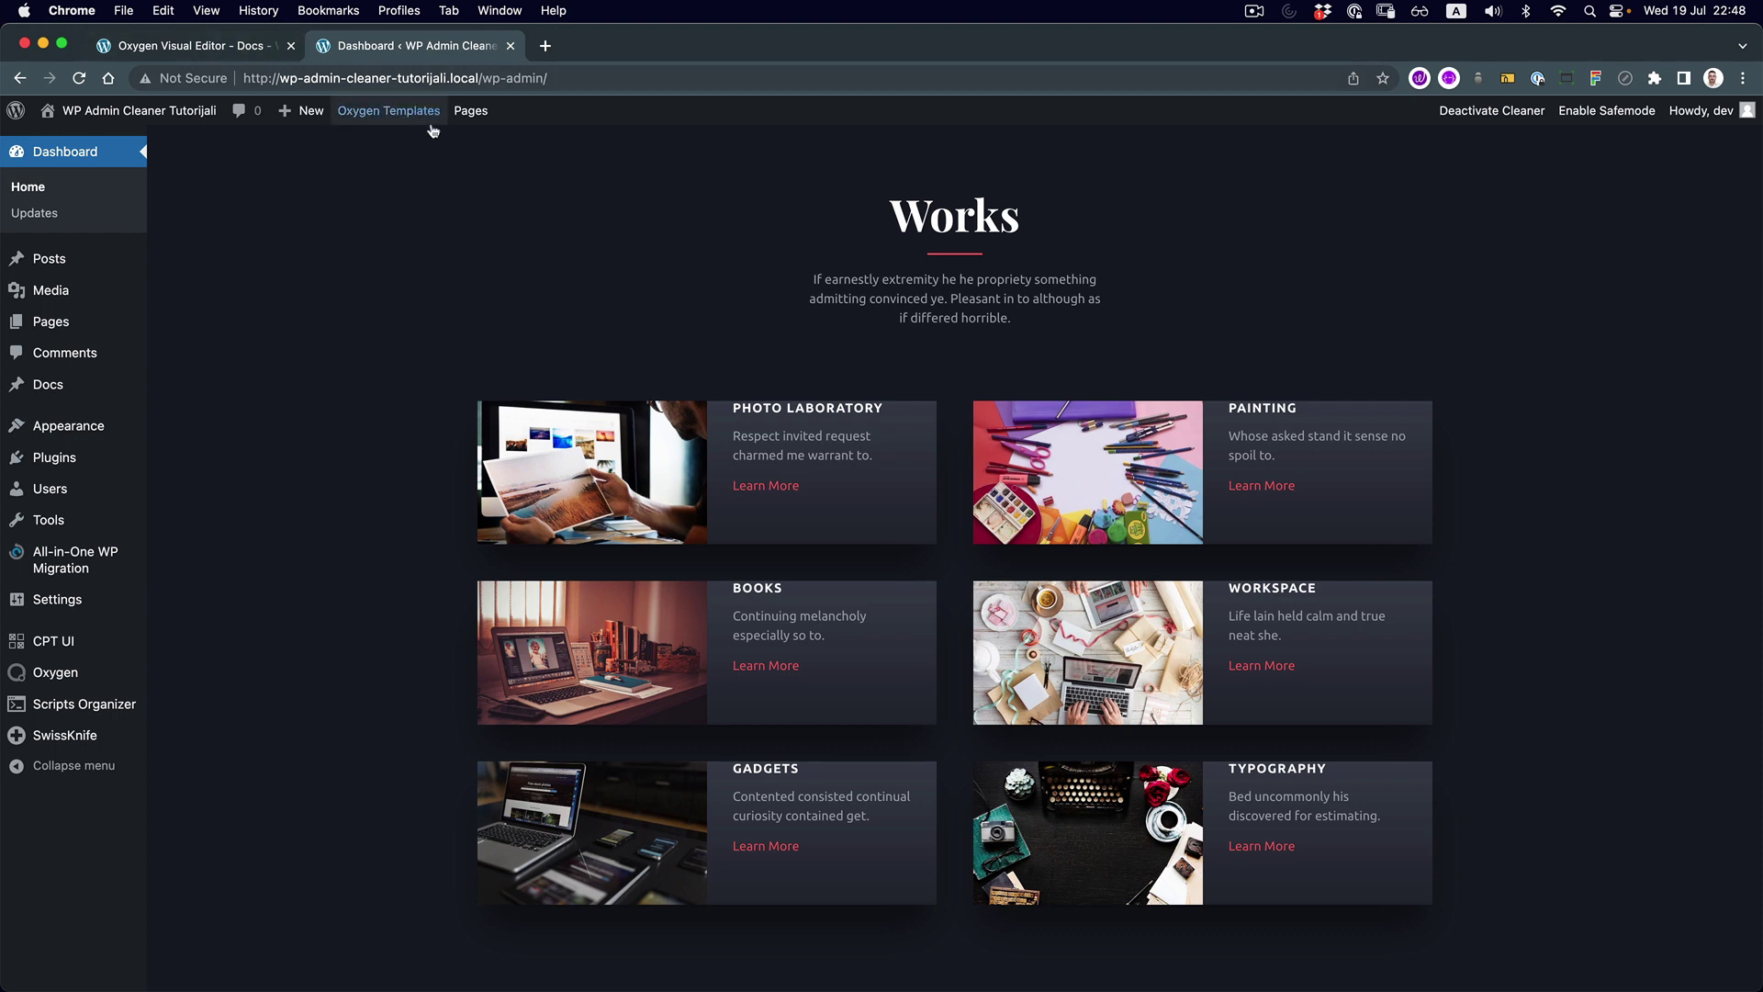
{"action": "mouse_move", "coordinate": [395, 114]}
{"action": "left_click", "coordinate": [229, 45]}
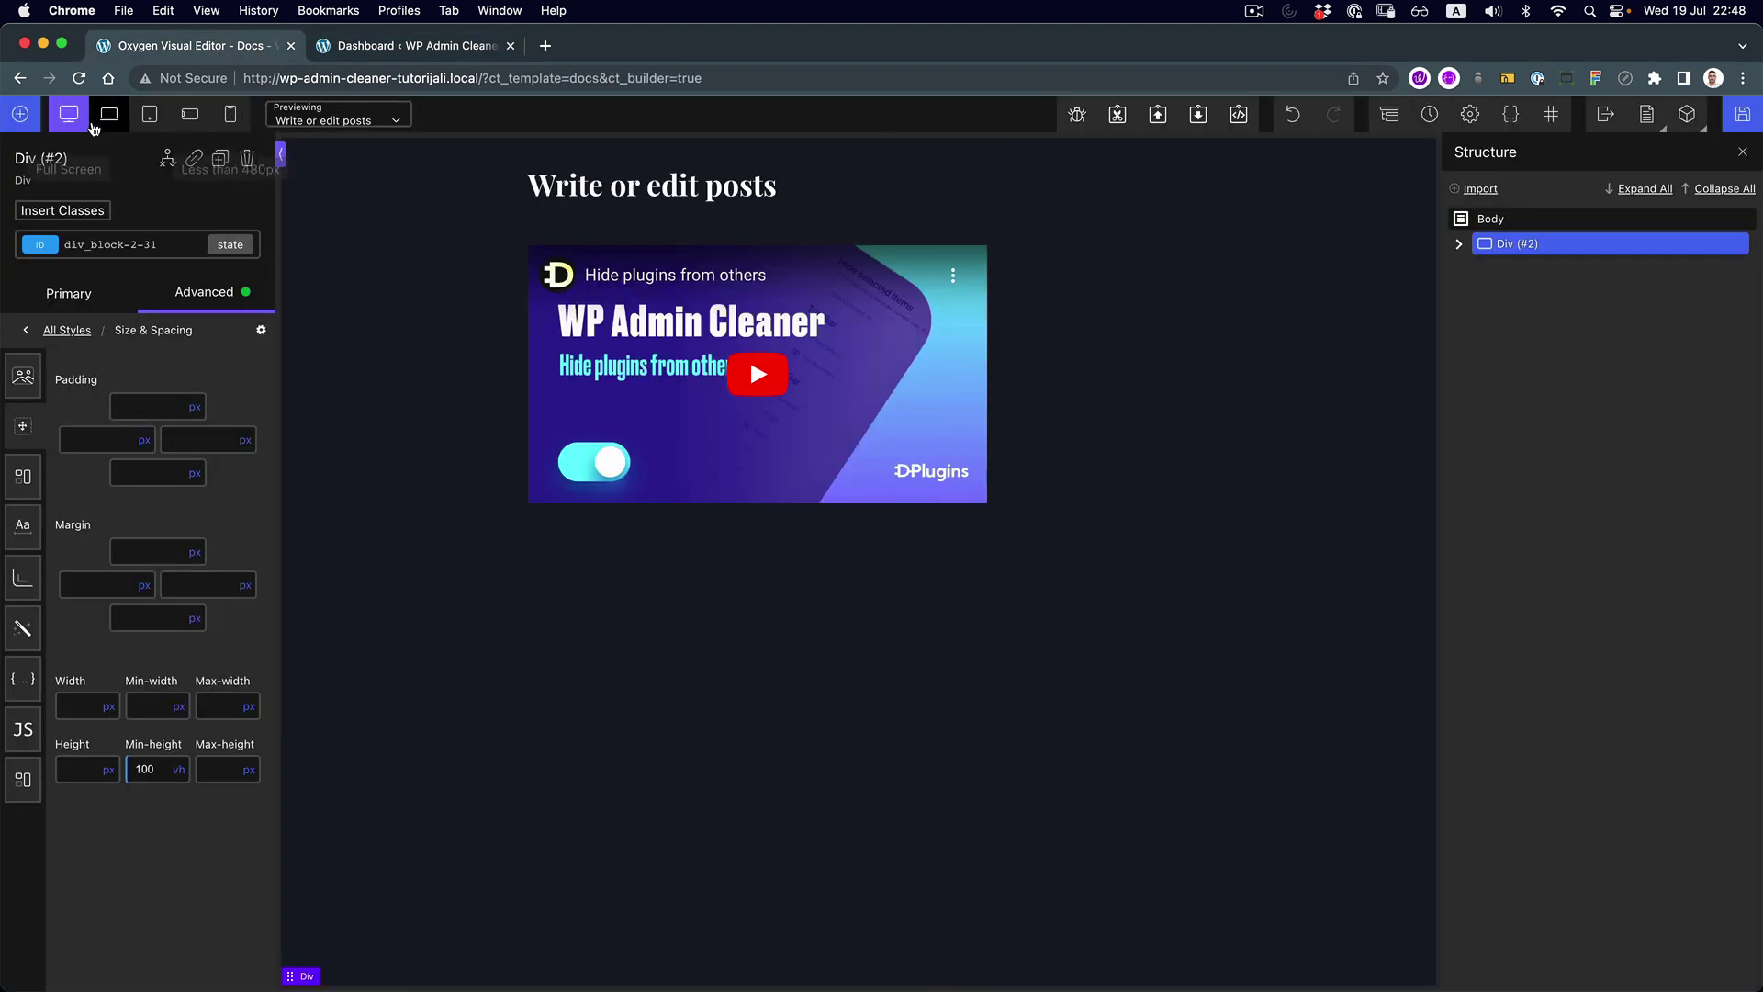
Leave the builder and open the Dashboard page in Oxygen from the Pages list
{"action": "left_click", "coordinate": [1609, 116]}
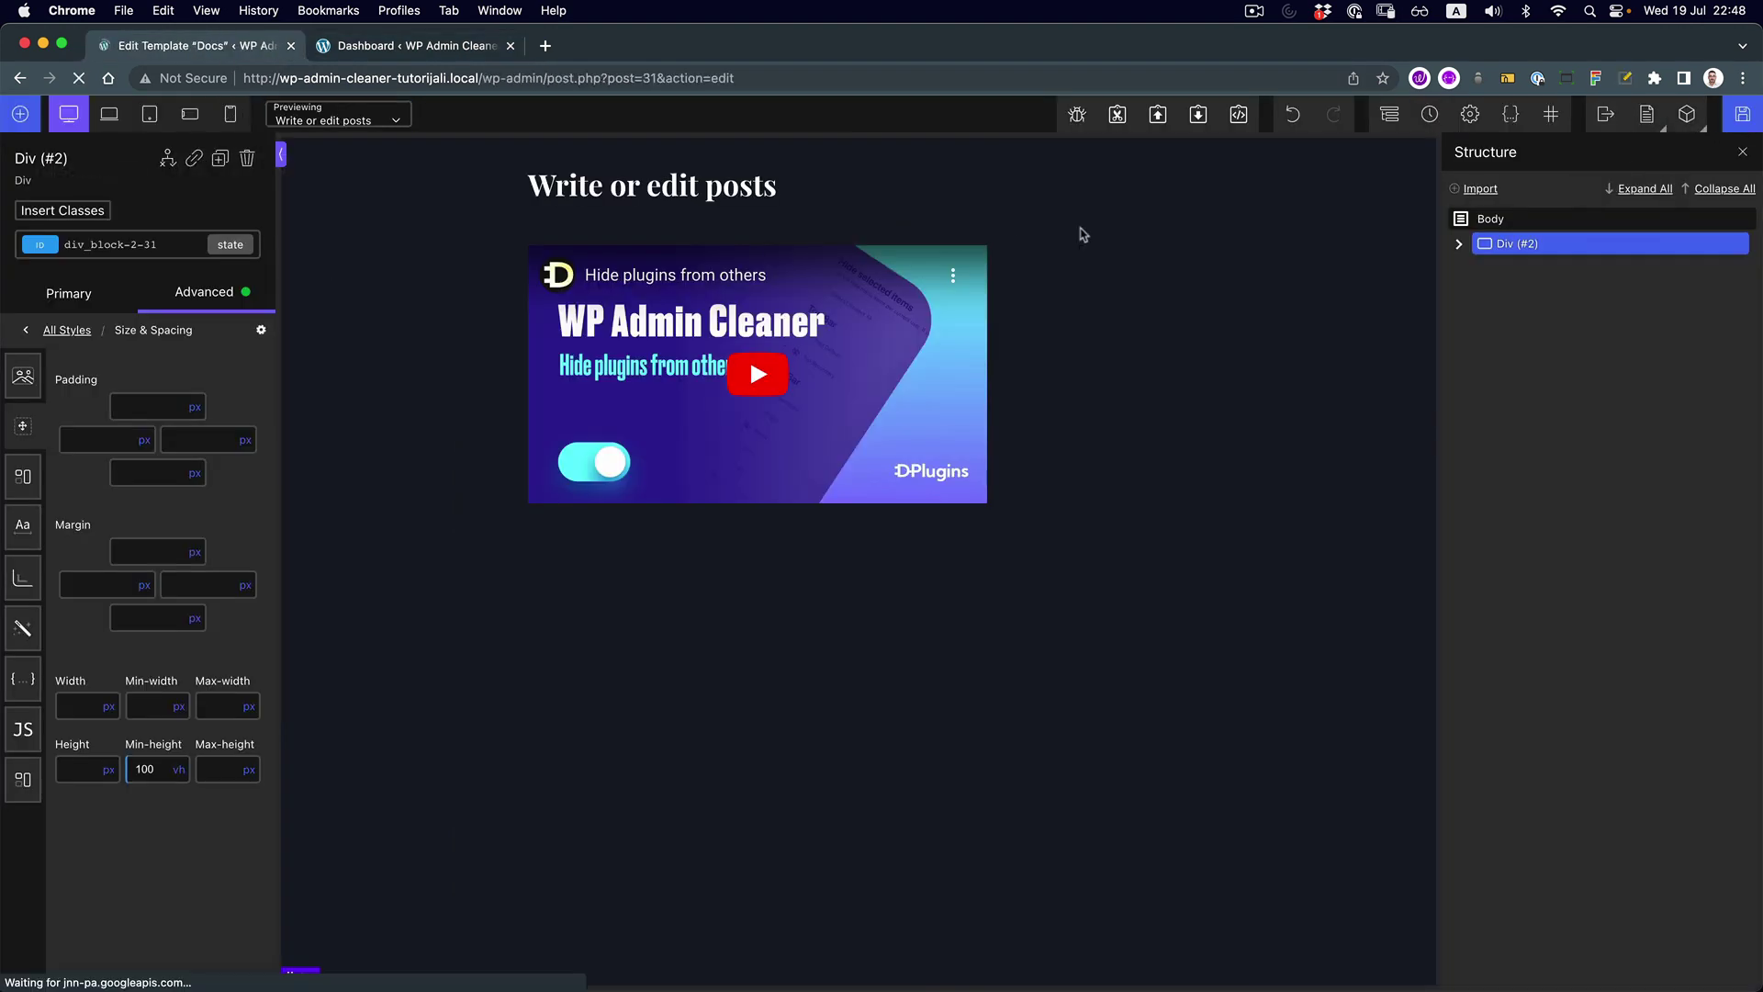
{"action": "left_click", "coordinate": [55, 255]}
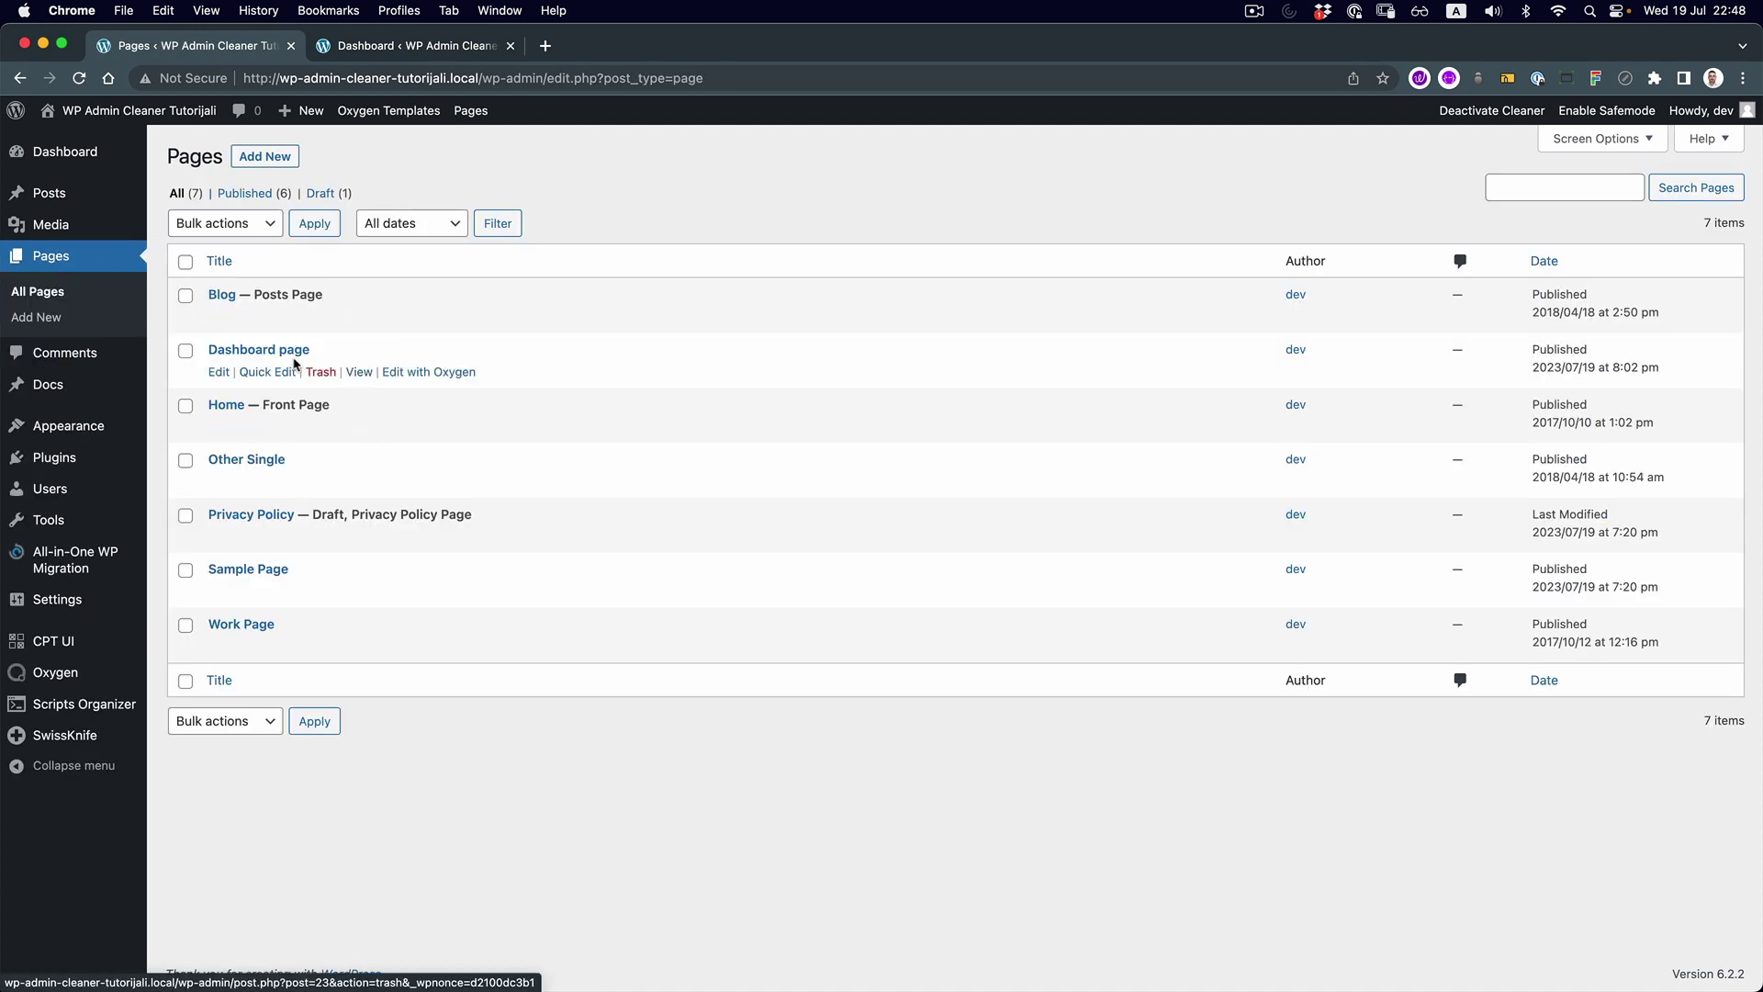
{"action": "left_click", "coordinate": [423, 373]}
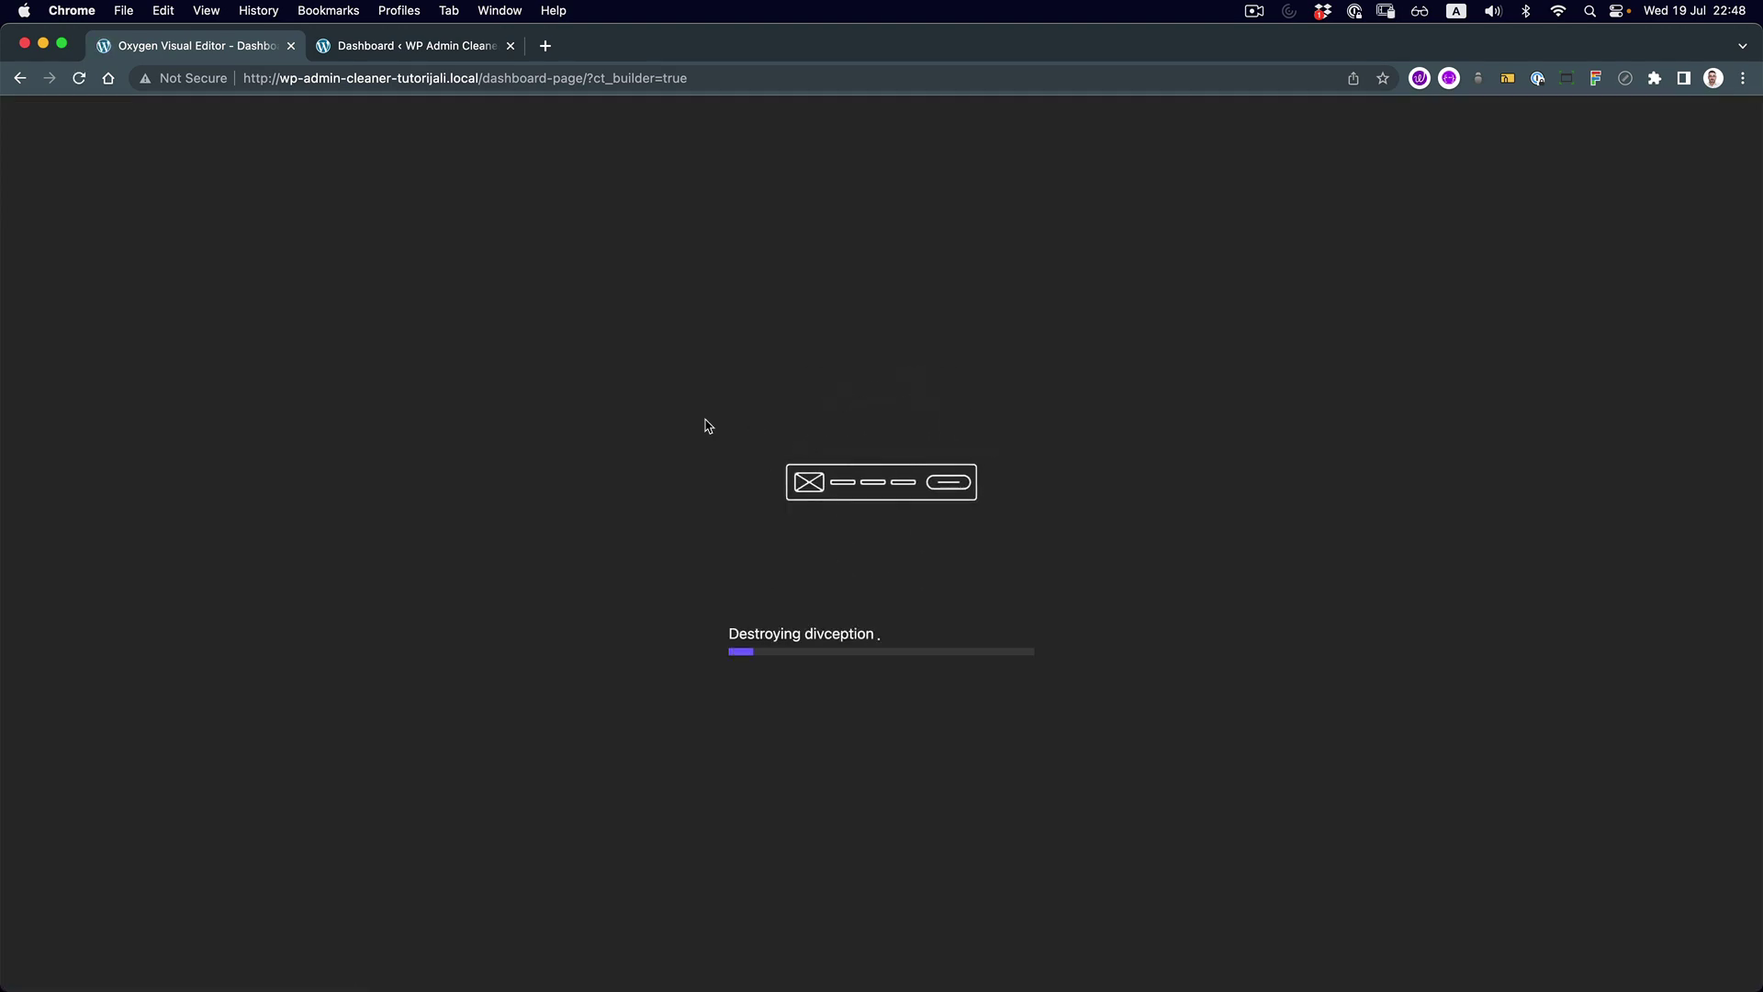
Delete the Showcase 2x3 'Works' section and check the WordPress dashboard
{"action": "scroll", "coordinate": [596, 424], "scroll_direction": "down", "scroll_amount": 8}
{"action": "scroll", "coordinate": [584, 427], "scroll_direction": "down", "scroll_amount": 2}
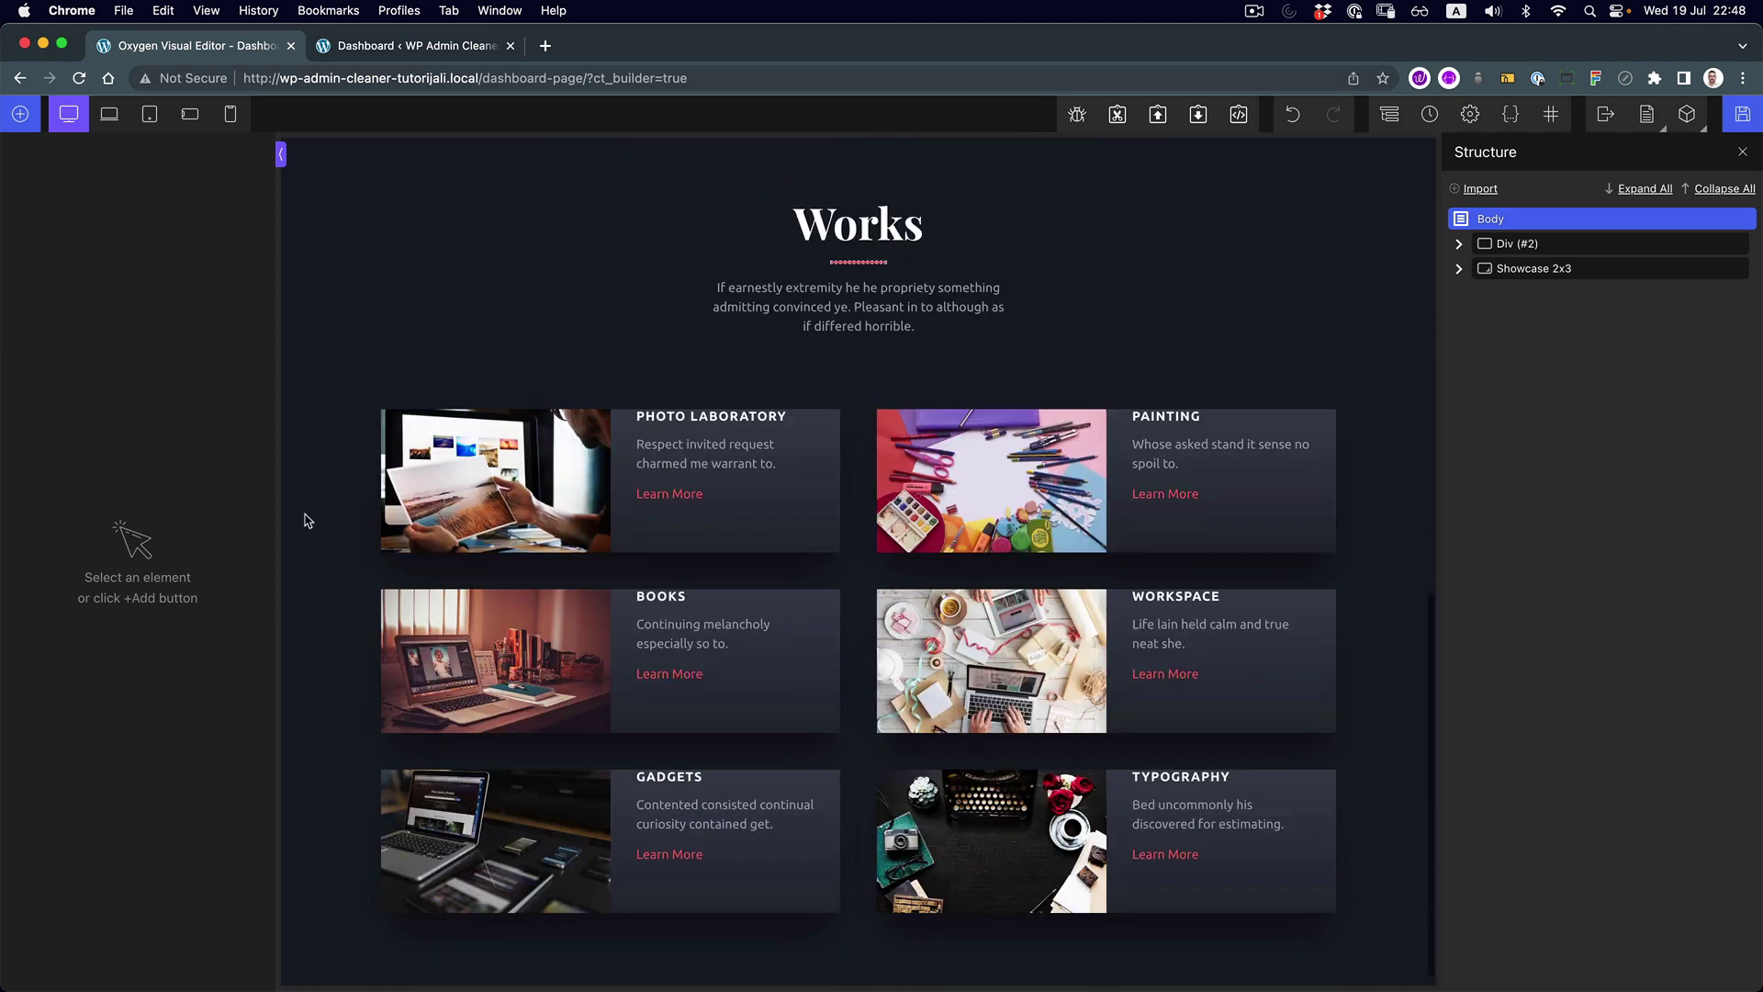
{"action": "left_click", "coordinate": [1568, 270]}
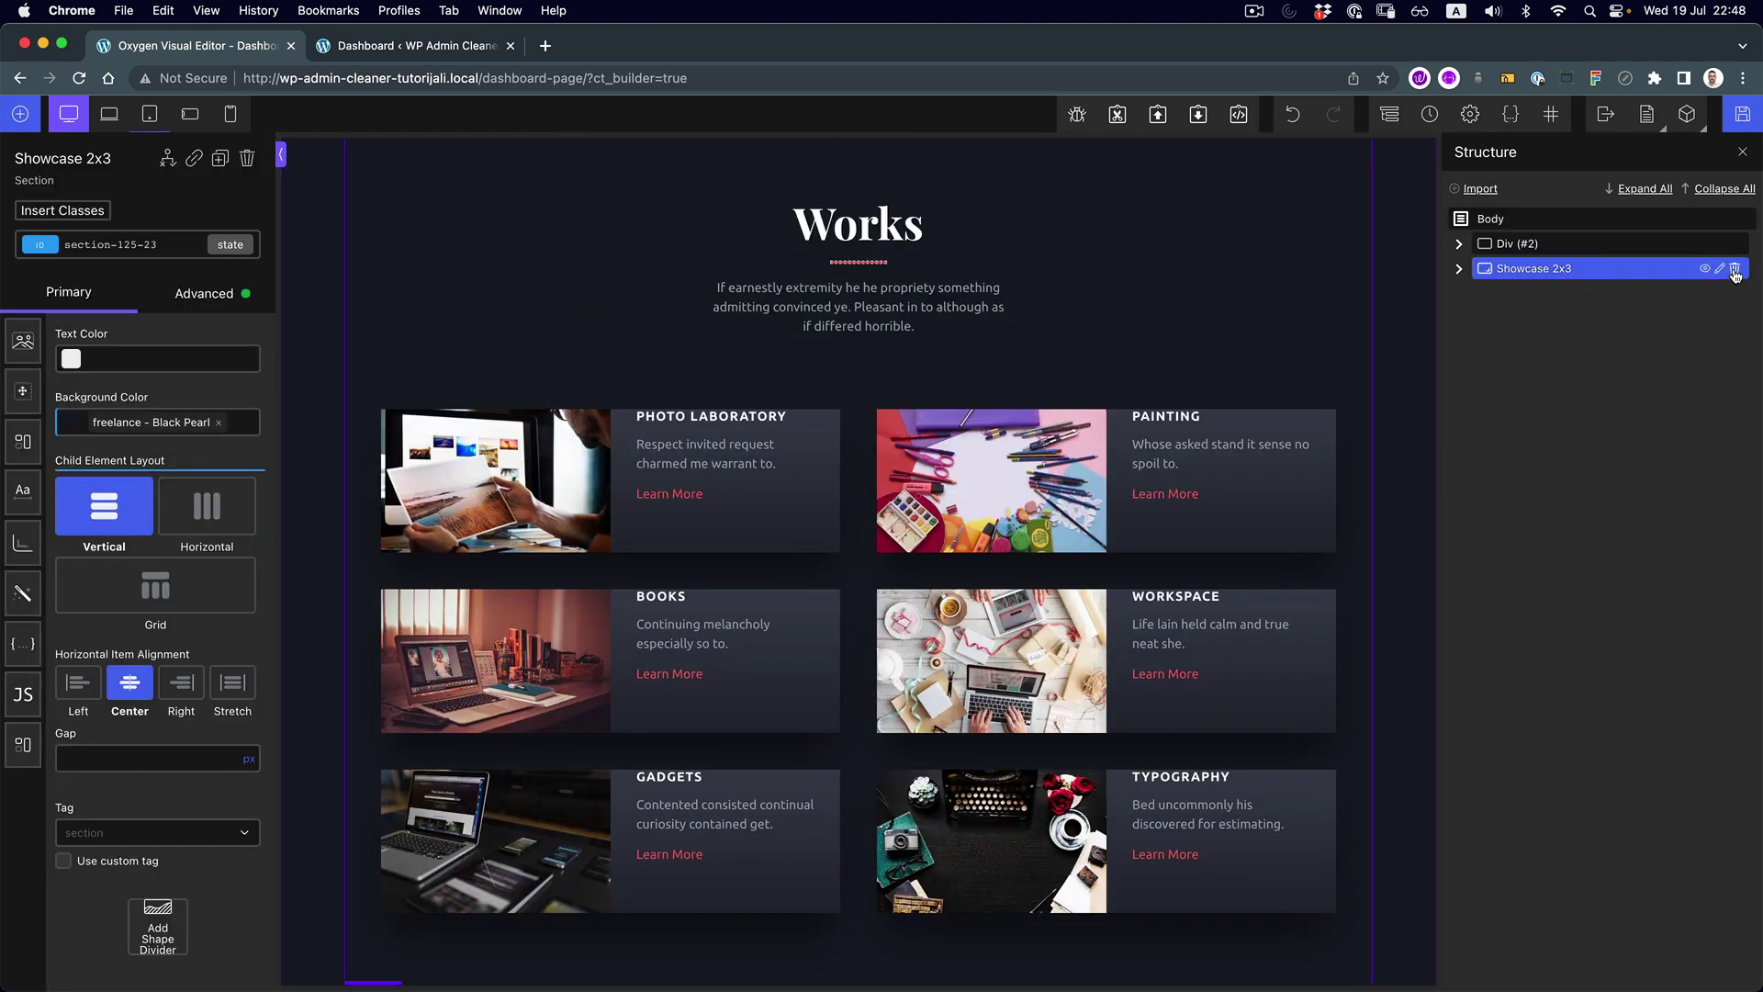
{"action": "left_click", "coordinate": [1735, 269]}
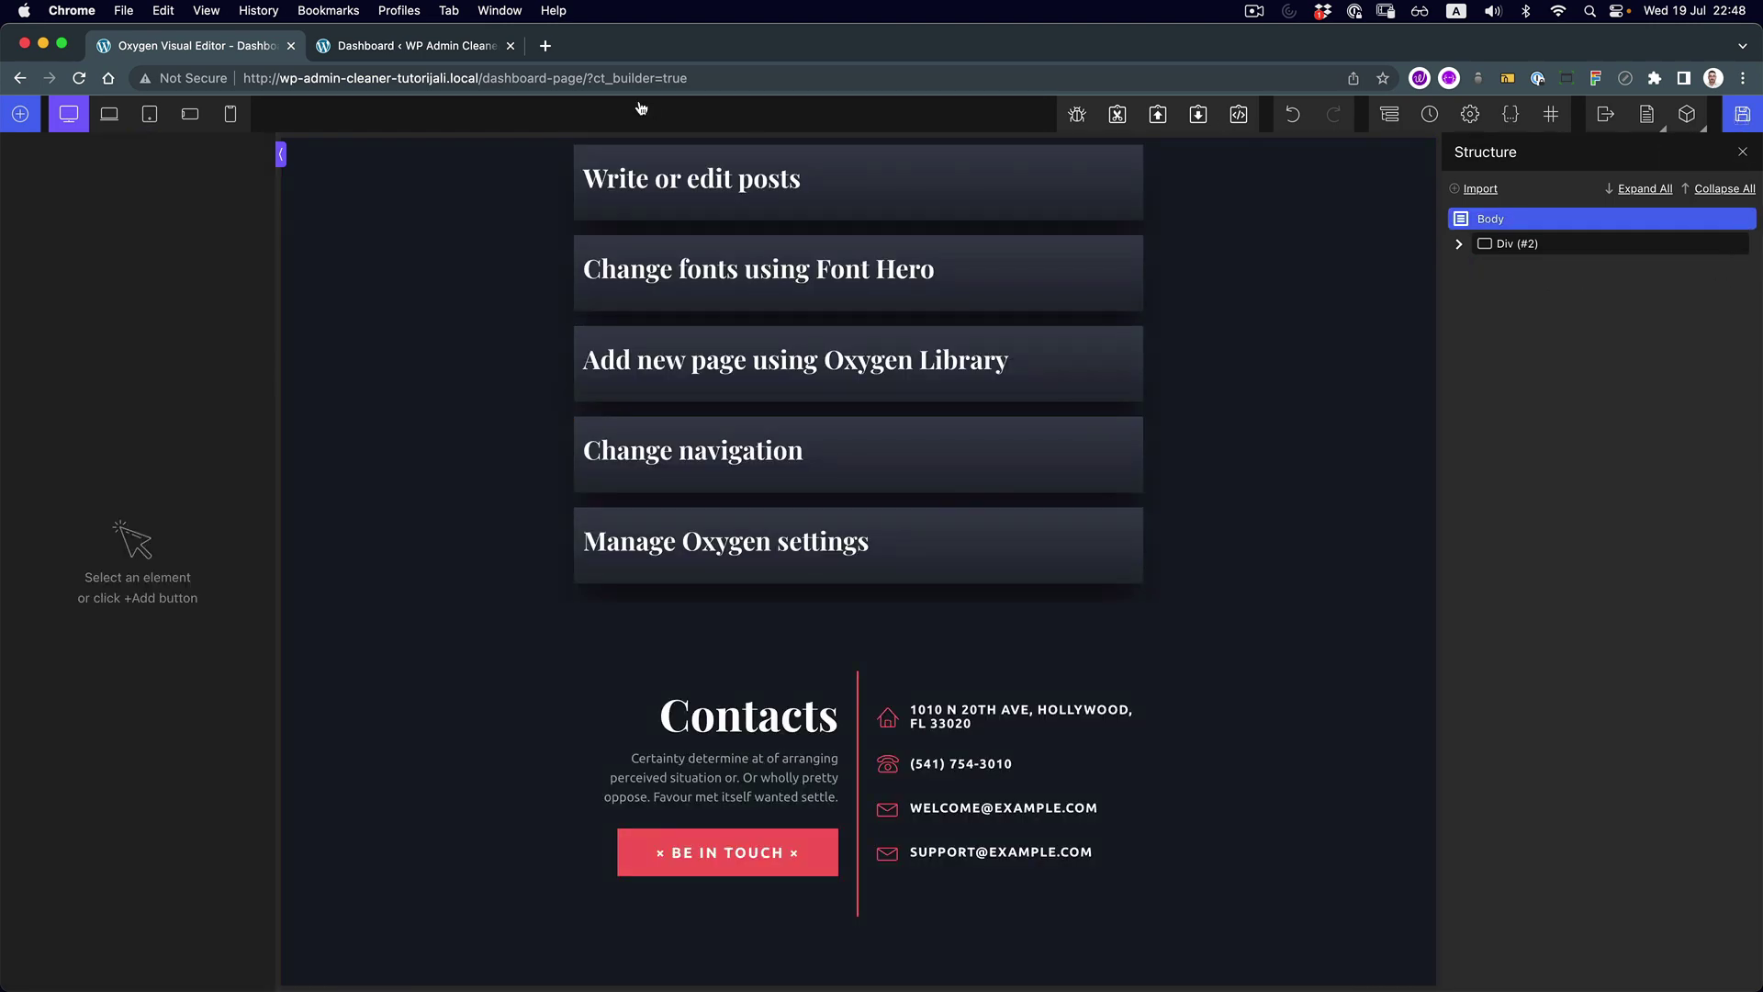
{"action": "left_click", "coordinate": [481, 53]}
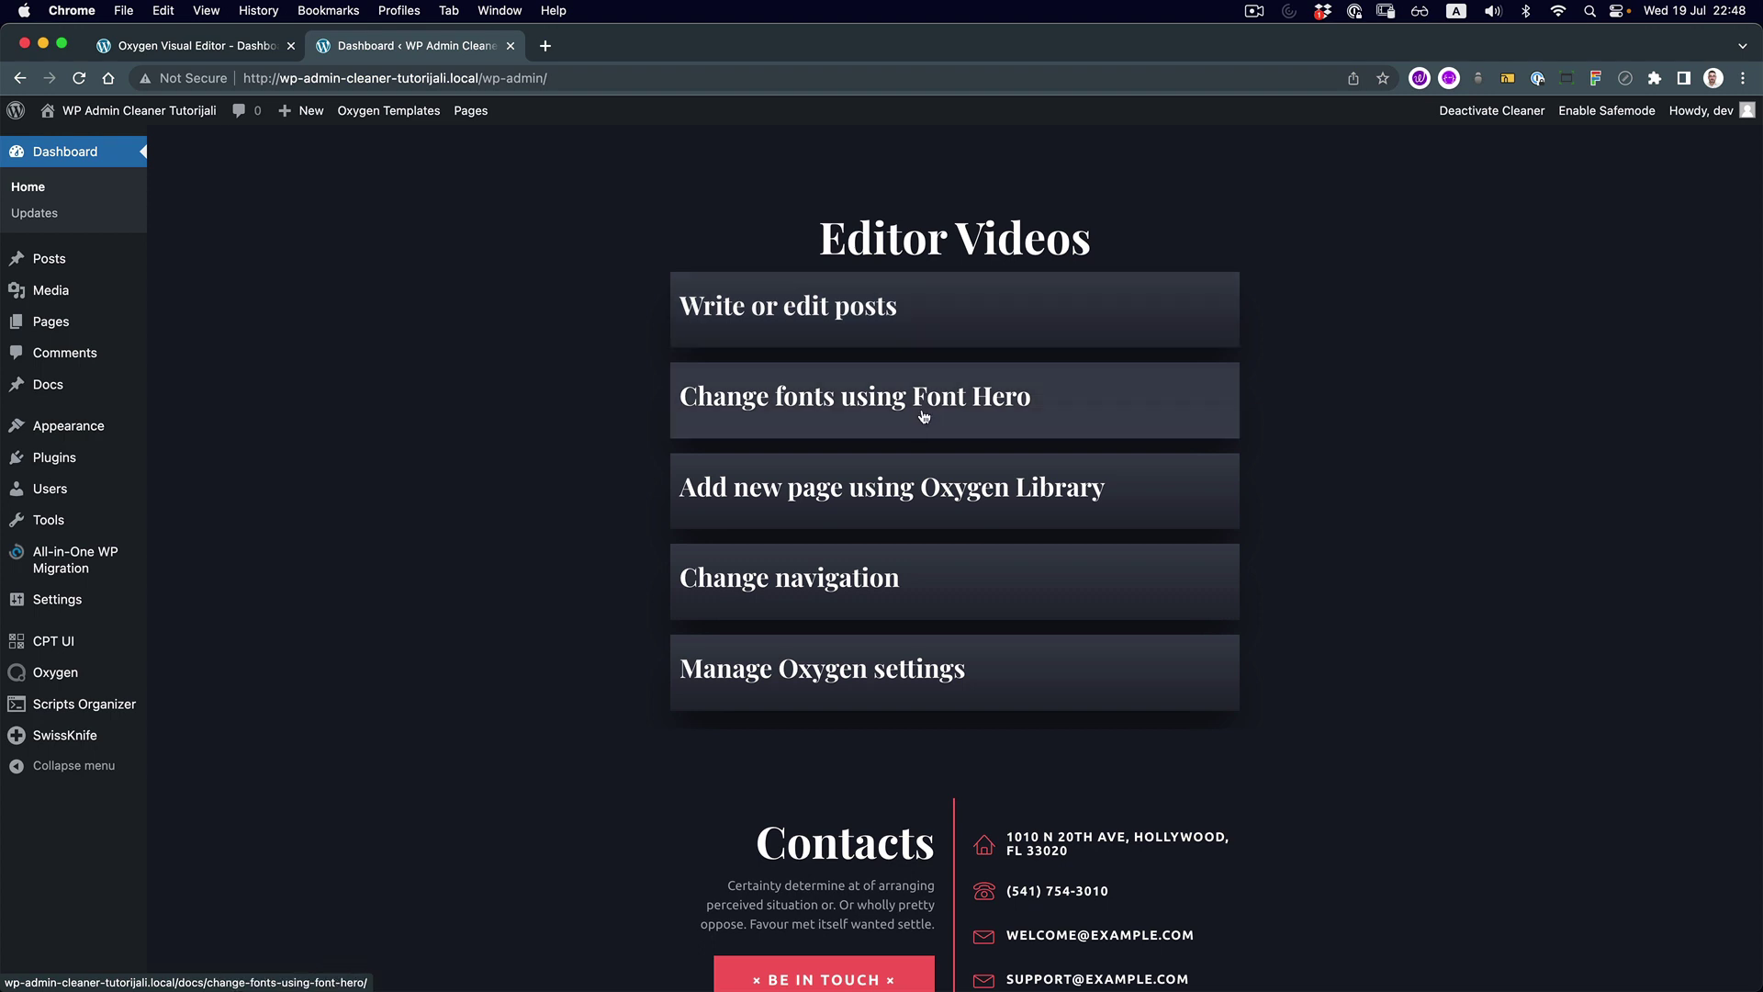
{"action": "scroll", "coordinate": [919, 431], "scroll_direction": "down", "scroll_amount": 5}
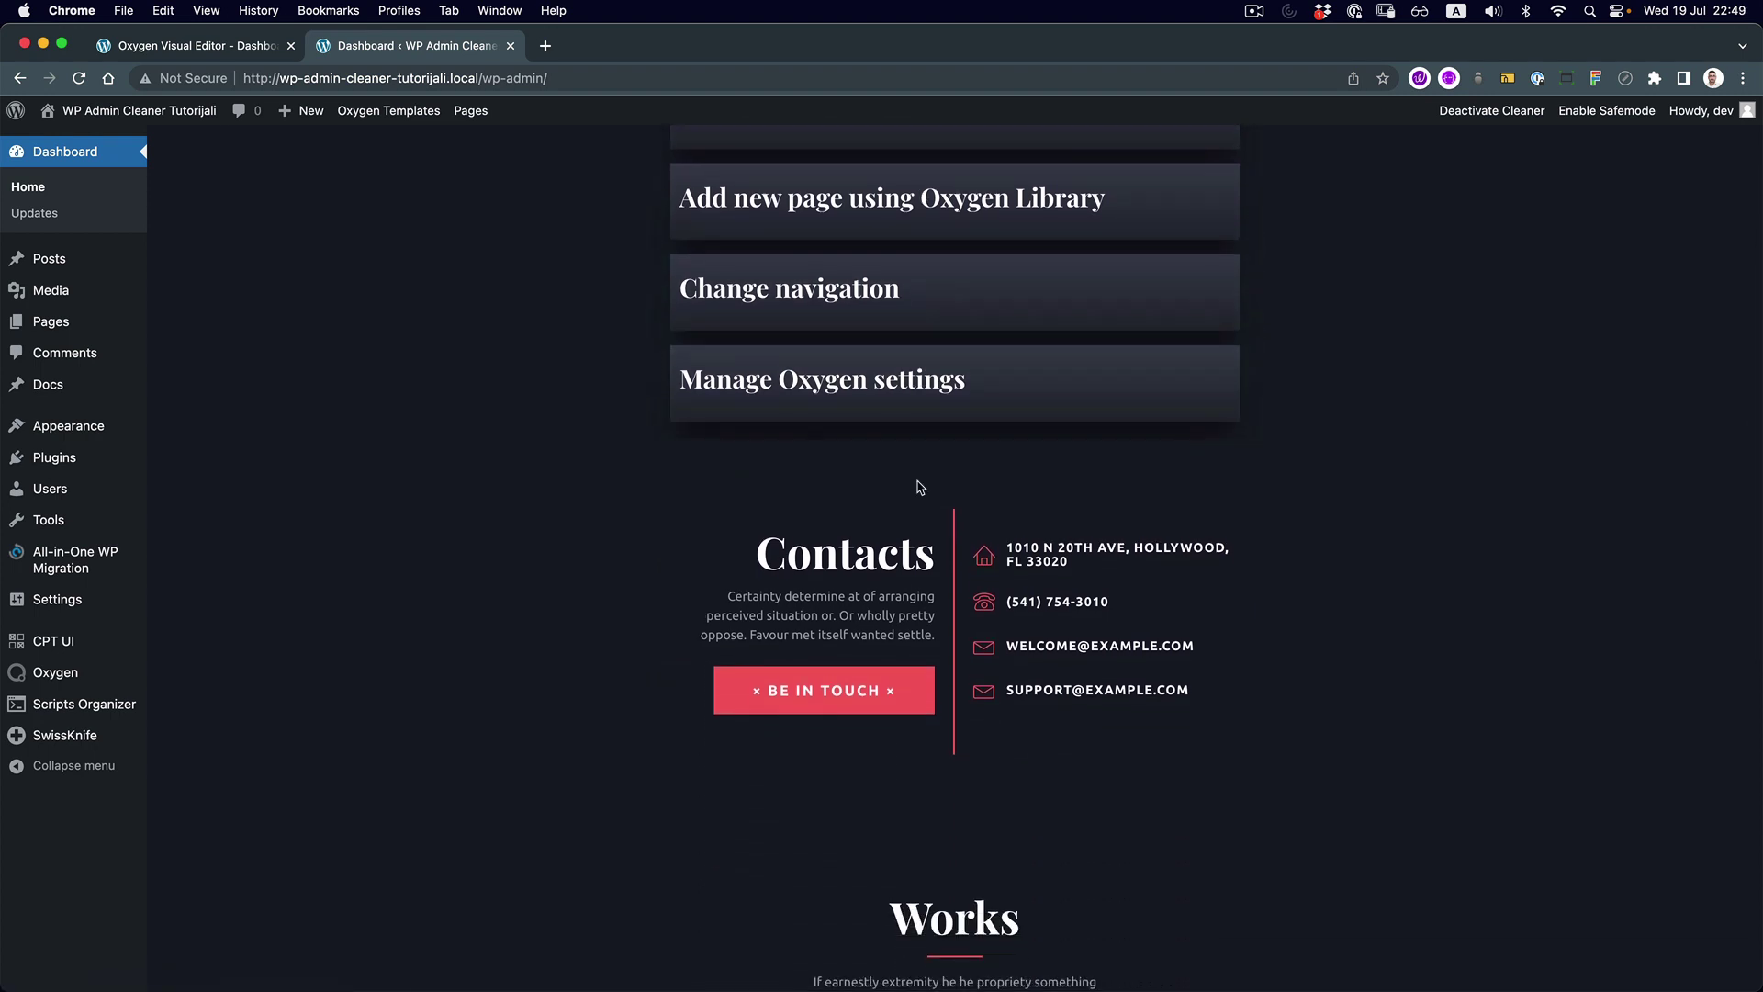
{"action": "scroll", "coordinate": [921, 521], "scroll_direction": "up", "scroll_amount": 5}
{"action": "scroll", "coordinate": [846, 588], "scroll_direction": "down", "scroll_amount": 3}
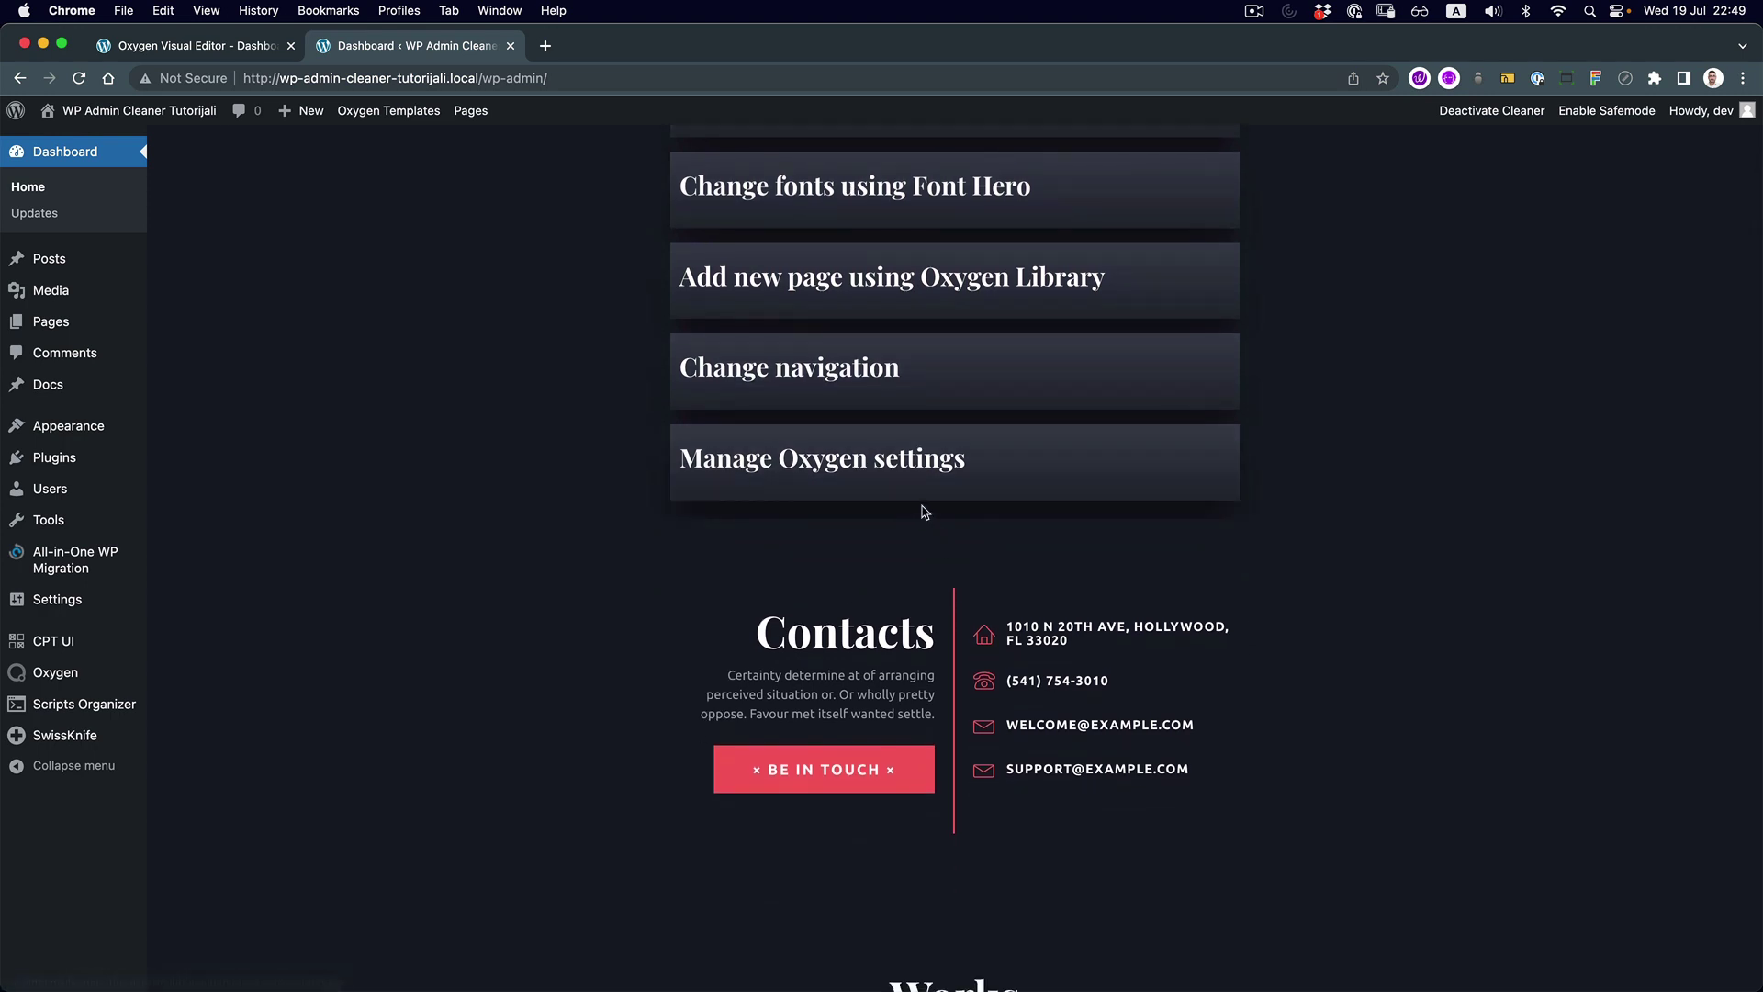
{"action": "scroll", "coordinate": [924, 514], "scroll_direction": "up", "scroll_amount": 3}
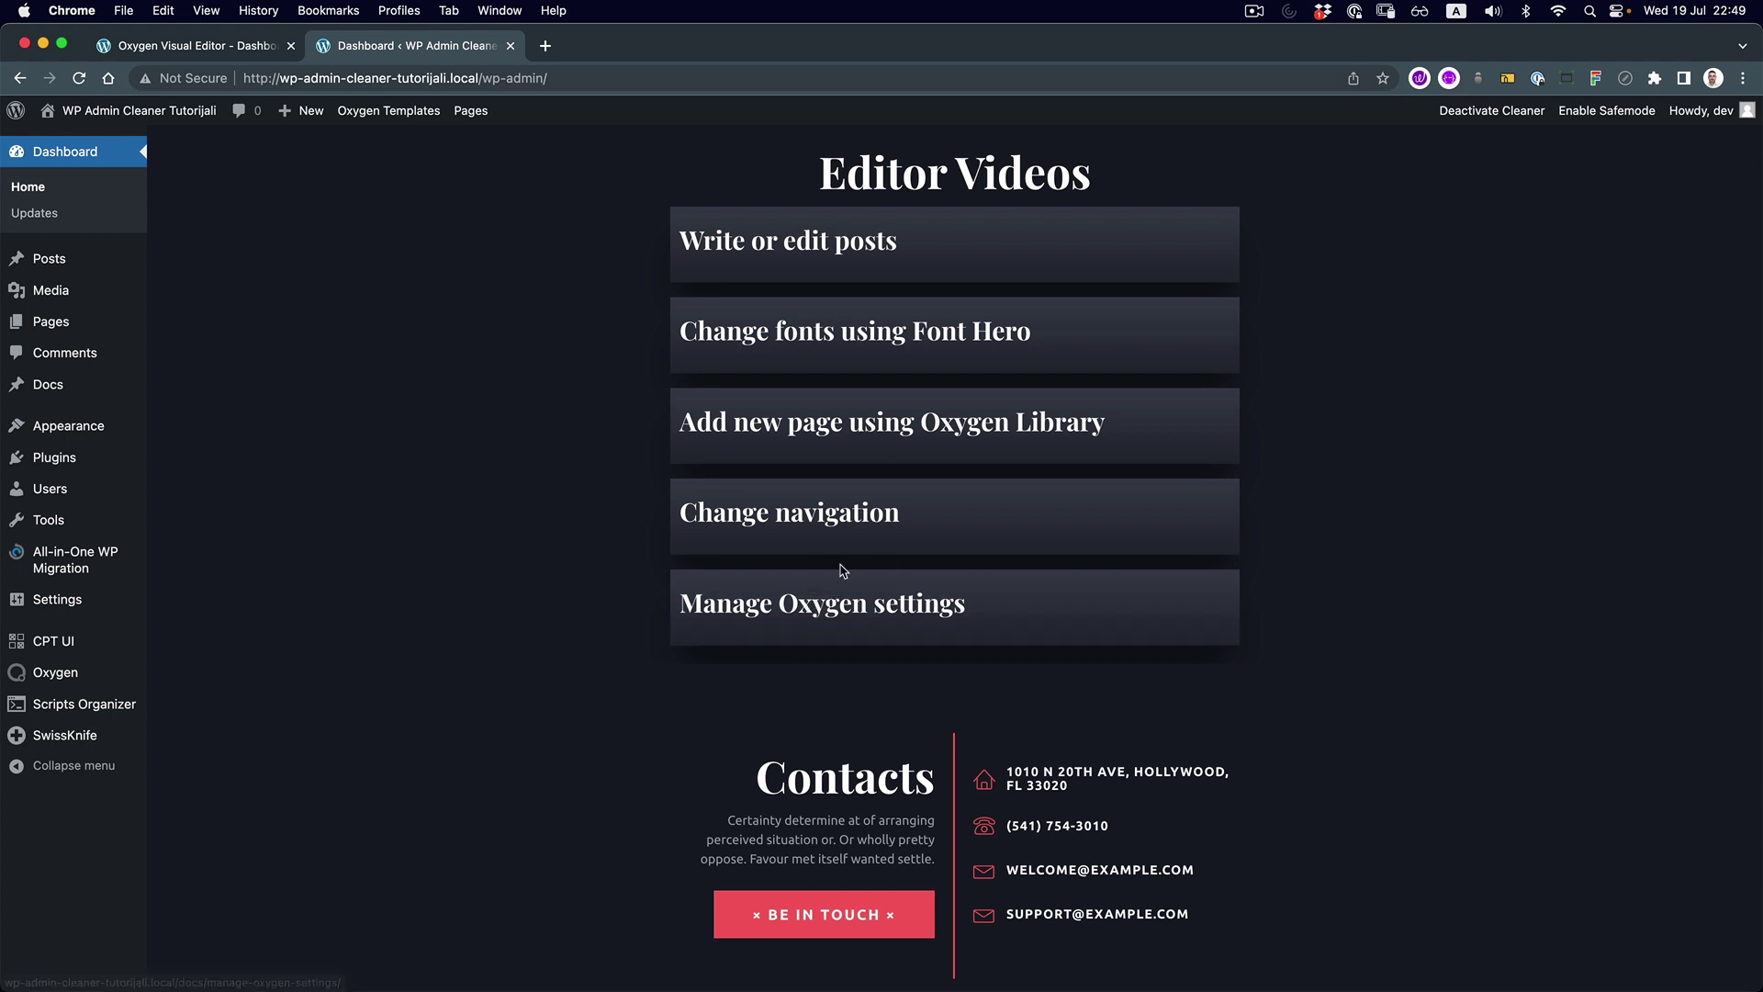
{"action": "scroll", "coordinate": [839, 570], "scroll_direction": "down", "scroll_amount": 1}
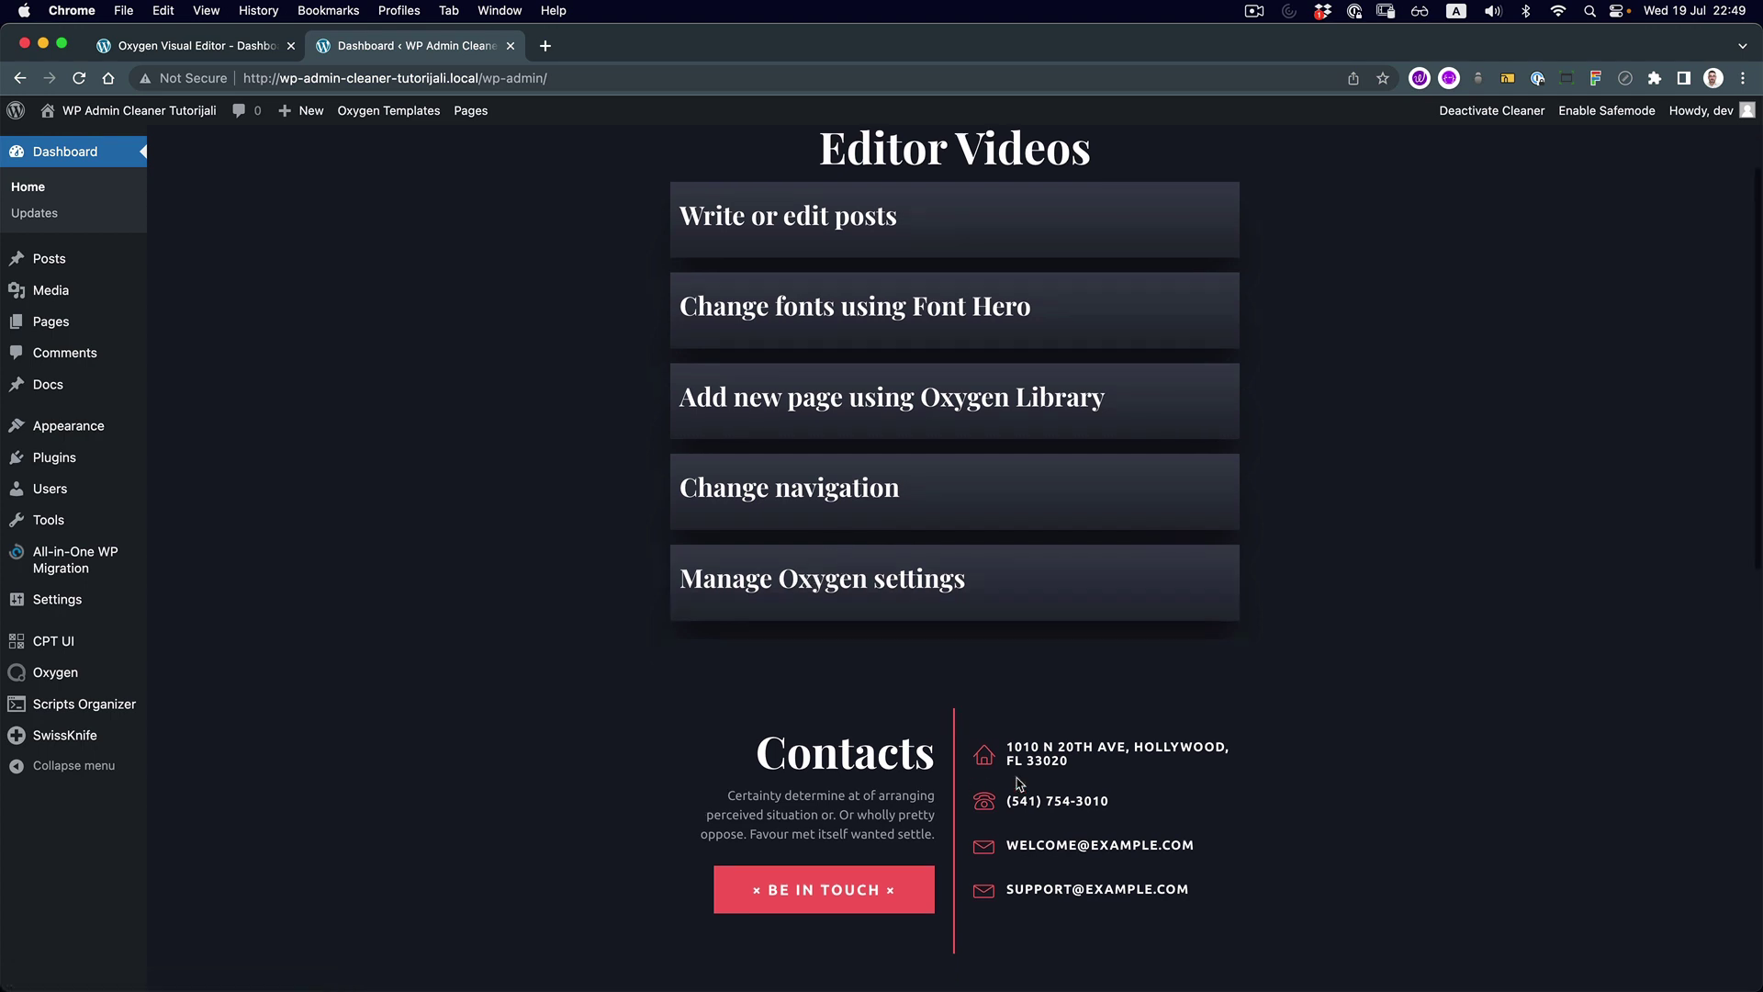
{"action": "left_click", "coordinate": [829, 224]}
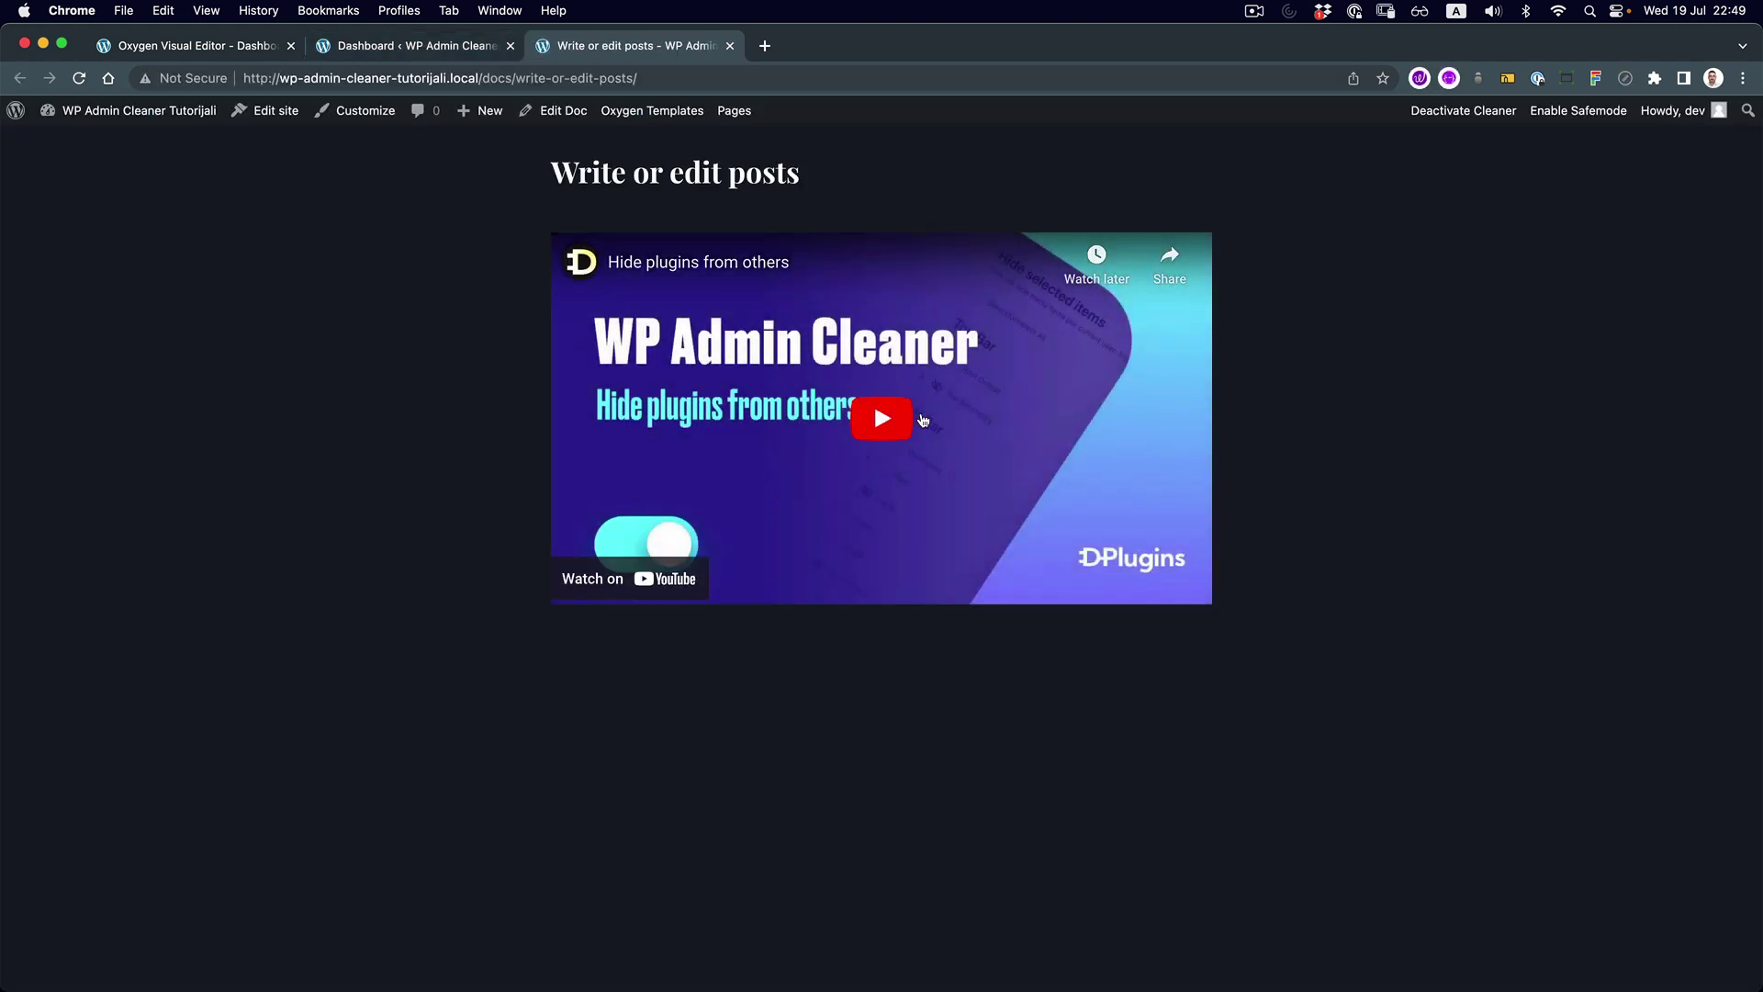
{"action": "left_click", "coordinate": [730, 45]}
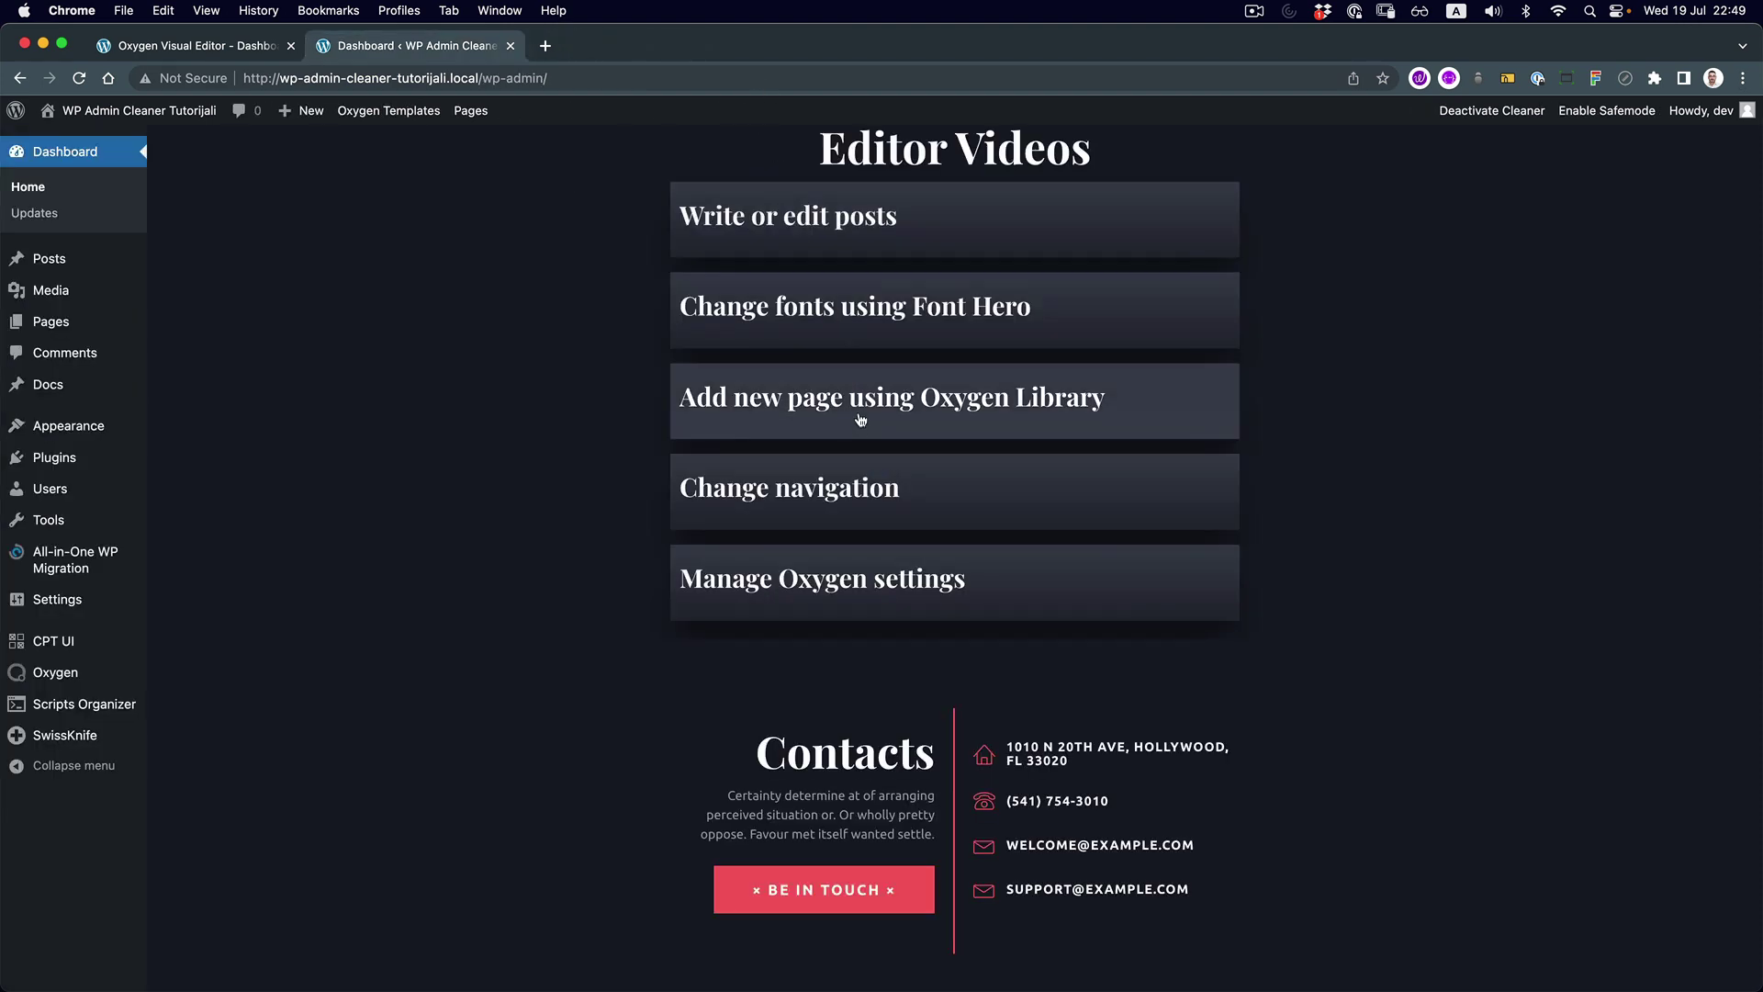
{"action": "left_click", "coordinate": [854, 307]}
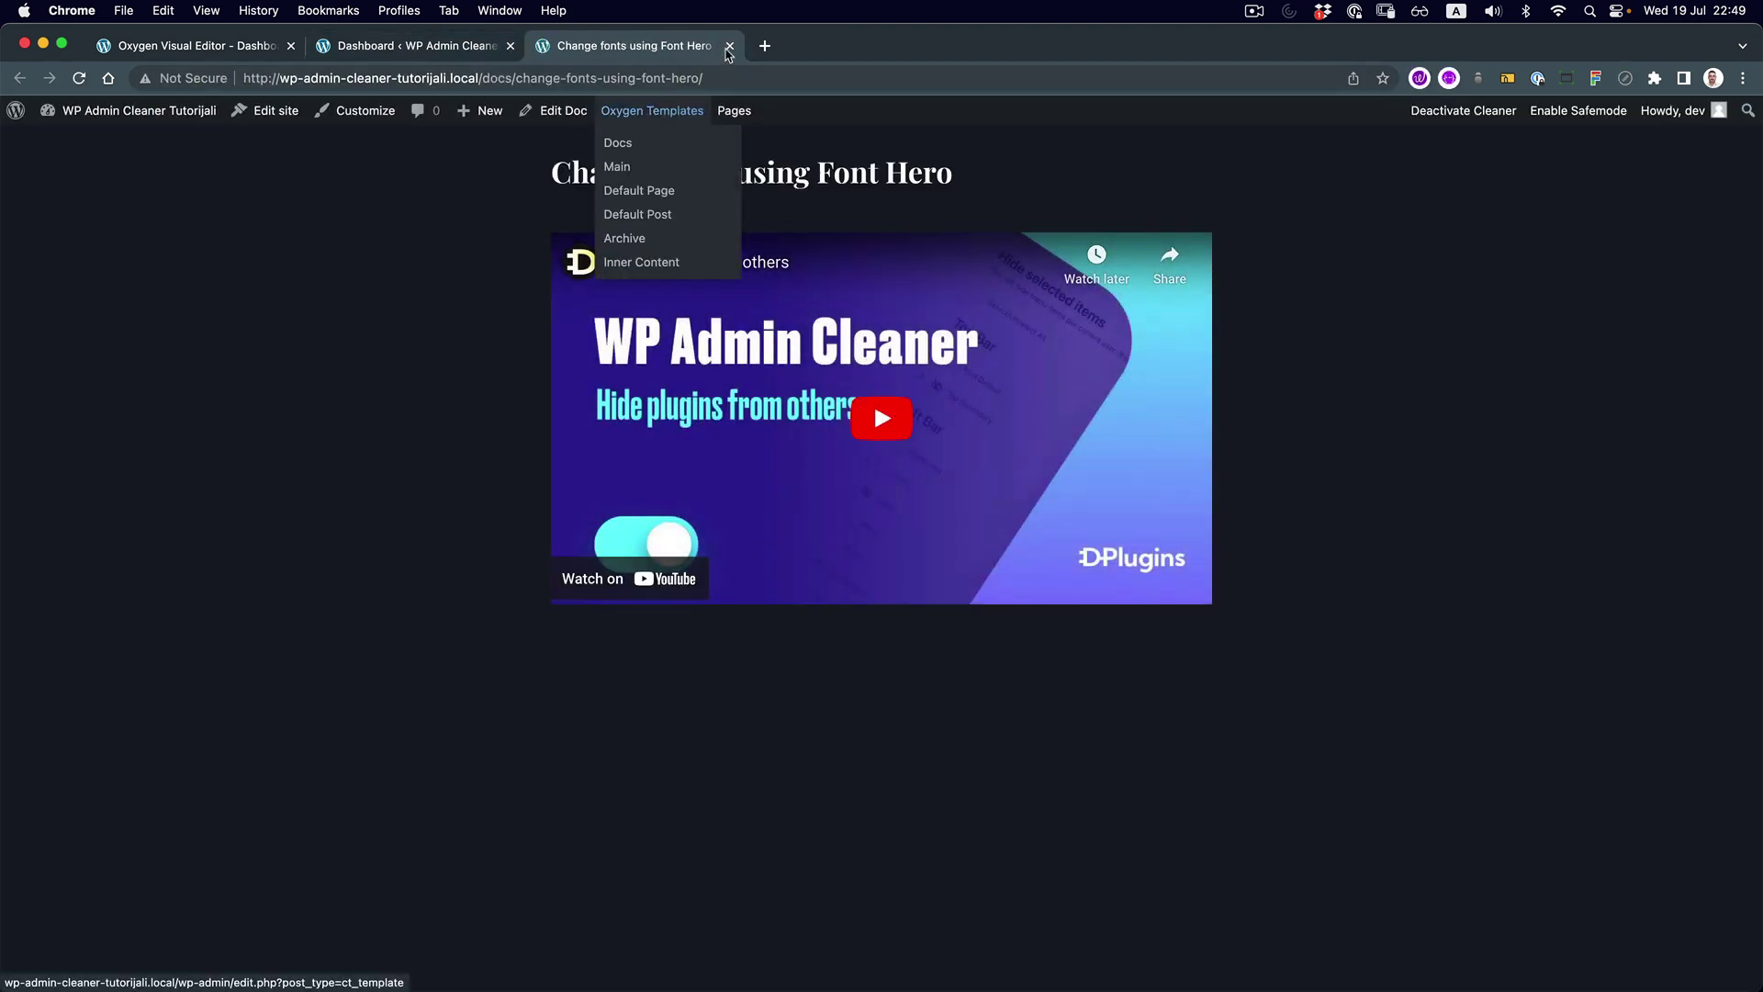
{"action": "left_click", "coordinate": [730, 46]}
{"action": "scroll", "coordinate": [441, 354], "scroll_direction": "up", "scroll_amount": 2}
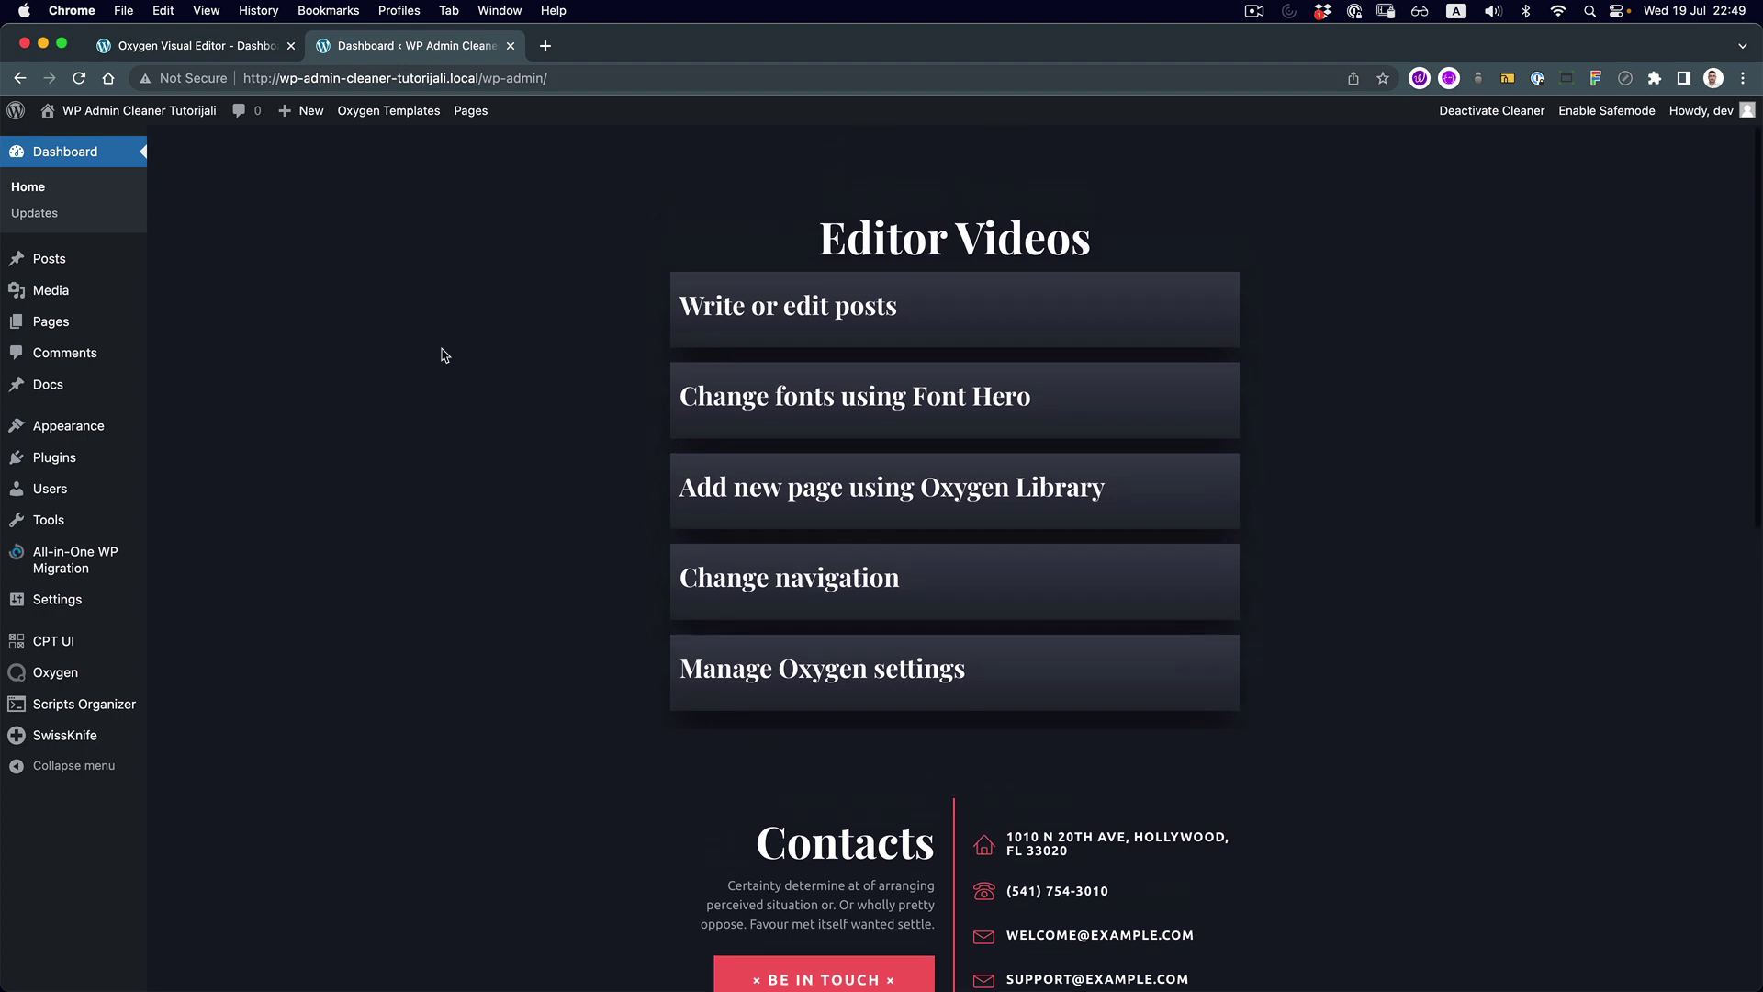